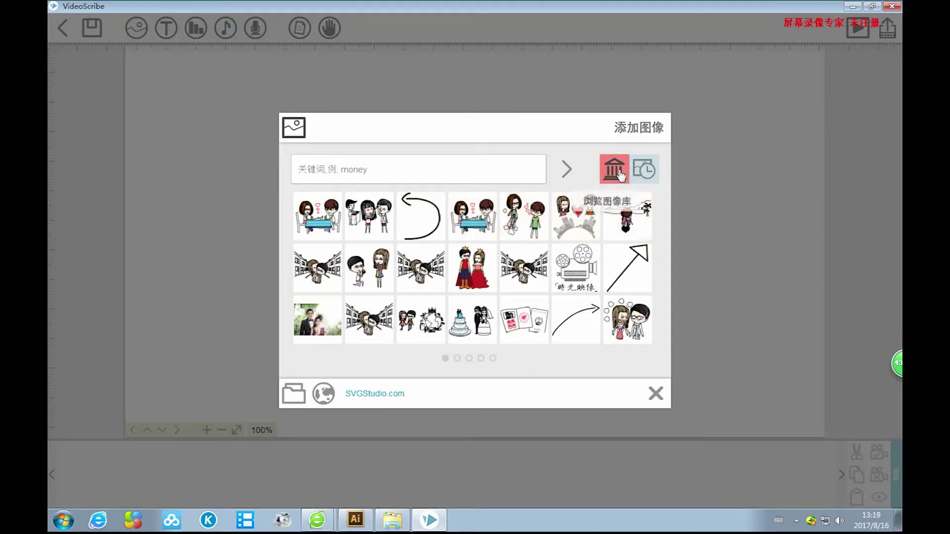
Open the built-in image library, page through the Arrows category, and view both category pages.
{"action": "left_click", "coordinate": [617, 171]}
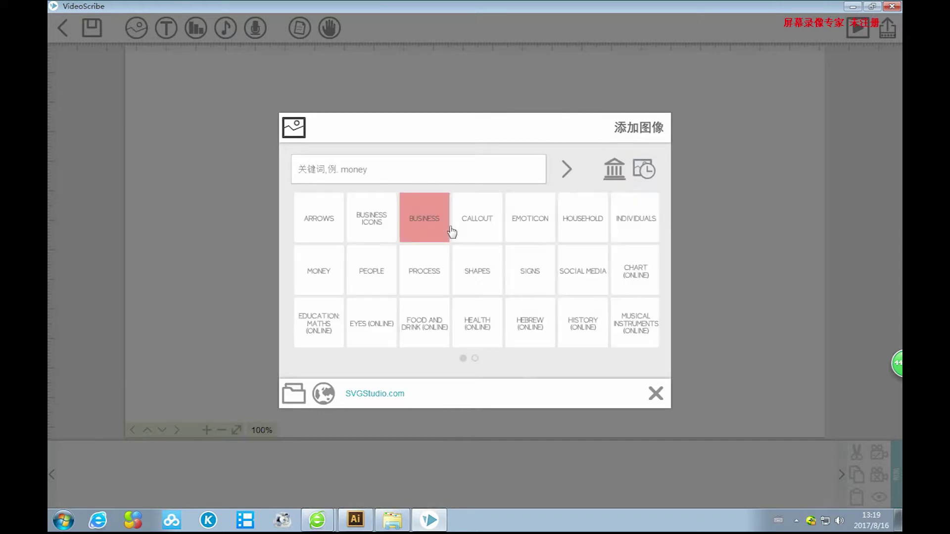
{"action": "left_click", "coordinate": [333, 220]}
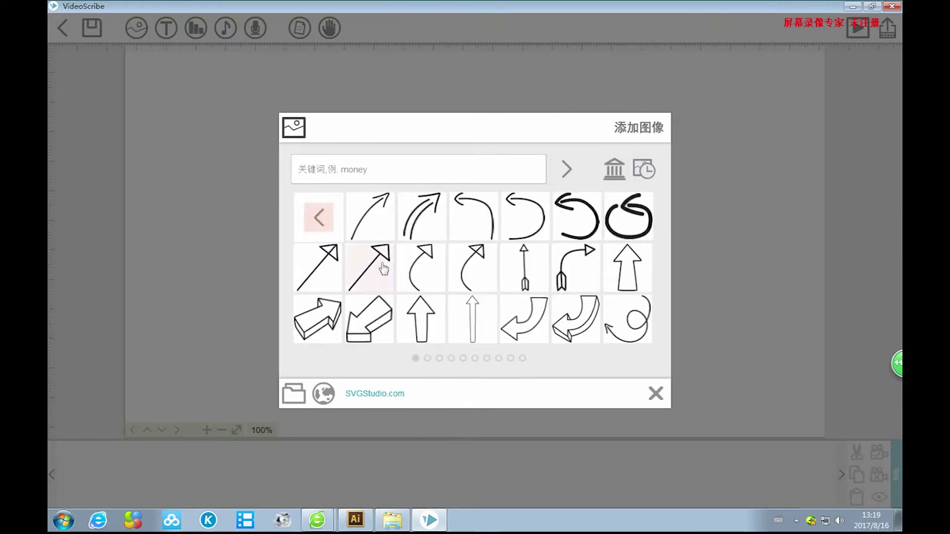
{"action": "left_click", "coordinate": [426, 358]}
{"action": "left_click", "coordinate": [415, 357]}
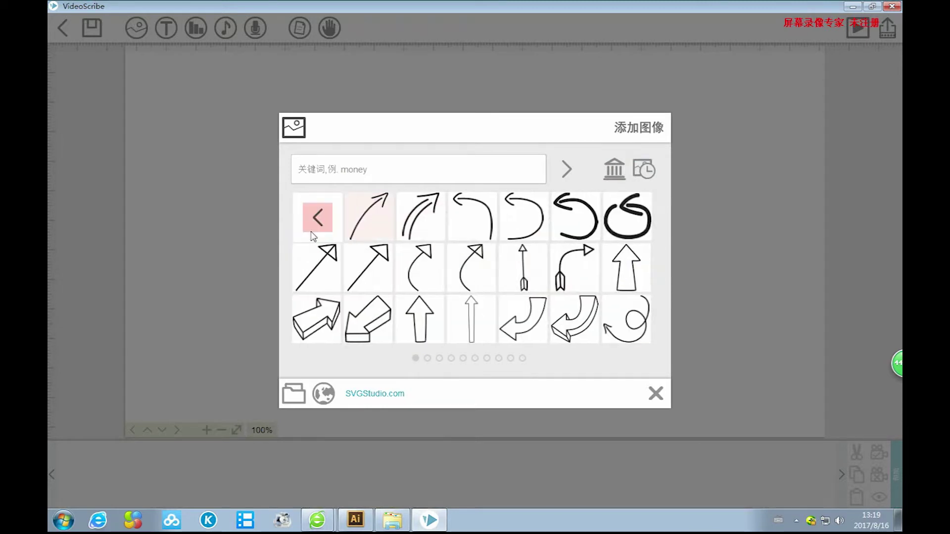
{"action": "left_click", "coordinate": [317, 217]}
{"action": "left_click", "coordinate": [478, 360]}
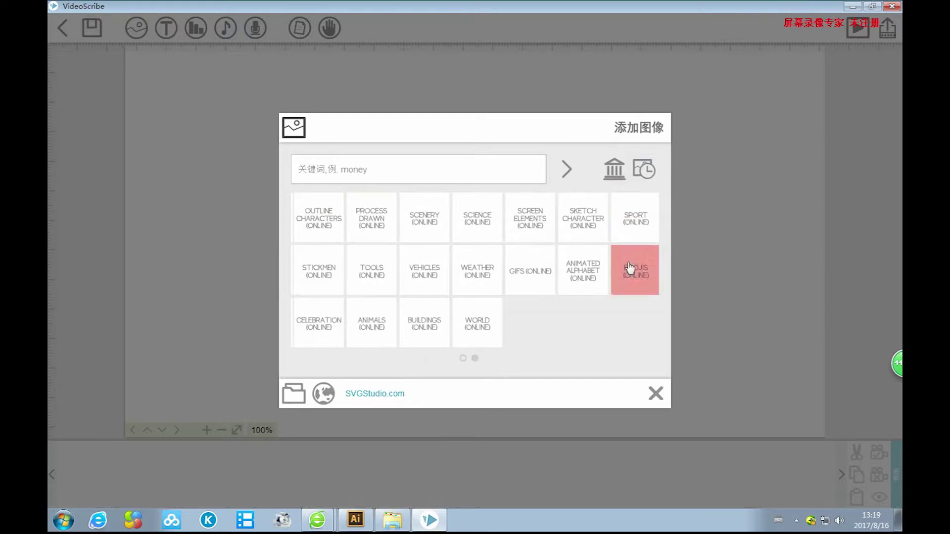
{"action": "left_click", "coordinate": [463, 359]}
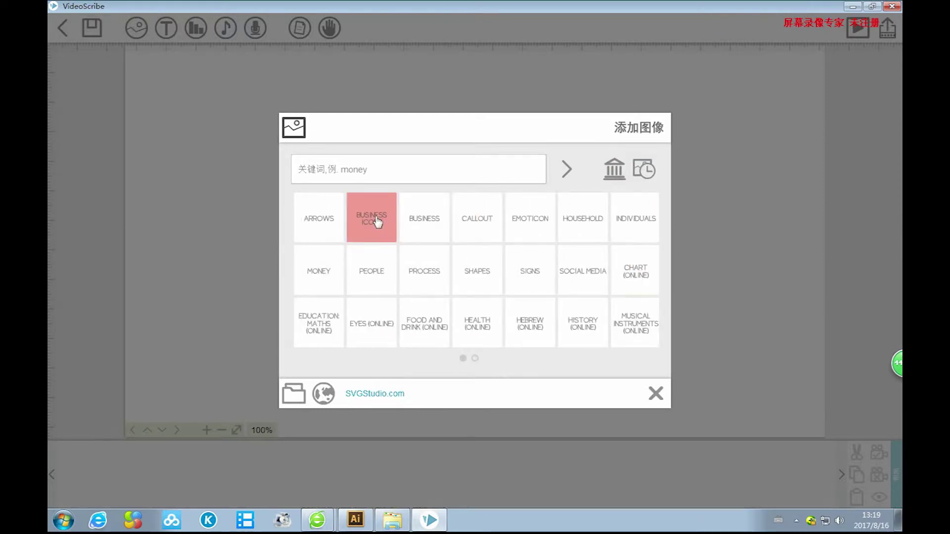
Browse the Business Icons, Food and Drink and Musical Instruments categories, then choose import from computer.
{"action": "left_click", "coordinate": [376, 222]}
{"action": "left_click", "coordinate": [475, 359]}
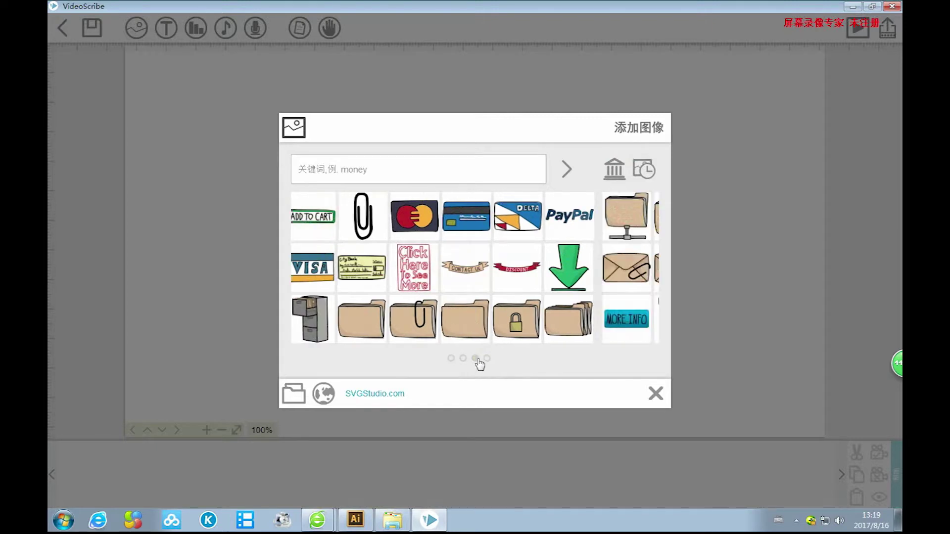
{"action": "left_click", "coordinate": [451, 358]}
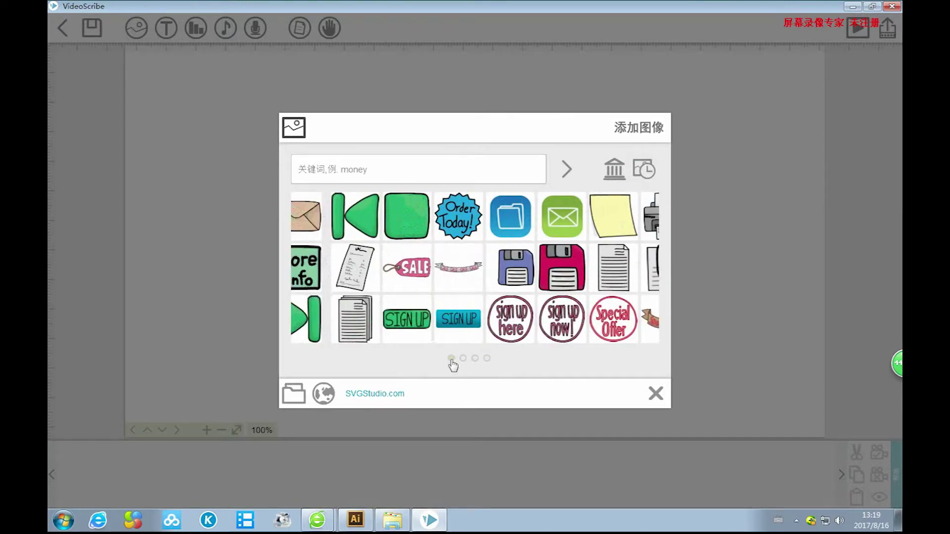
{"action": "left_click", "coordinate": [319, 217]}
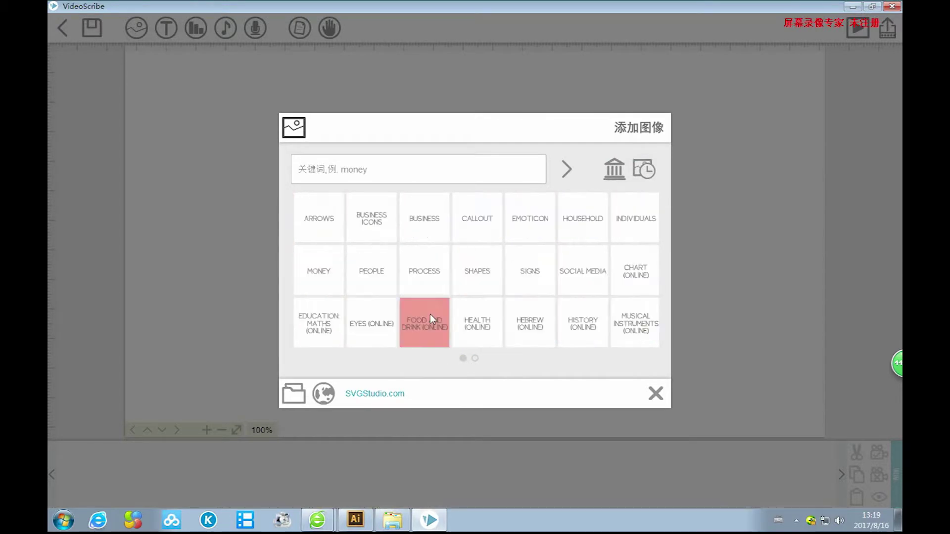
{"action": "left_click", "coordinate": [536, 333]}
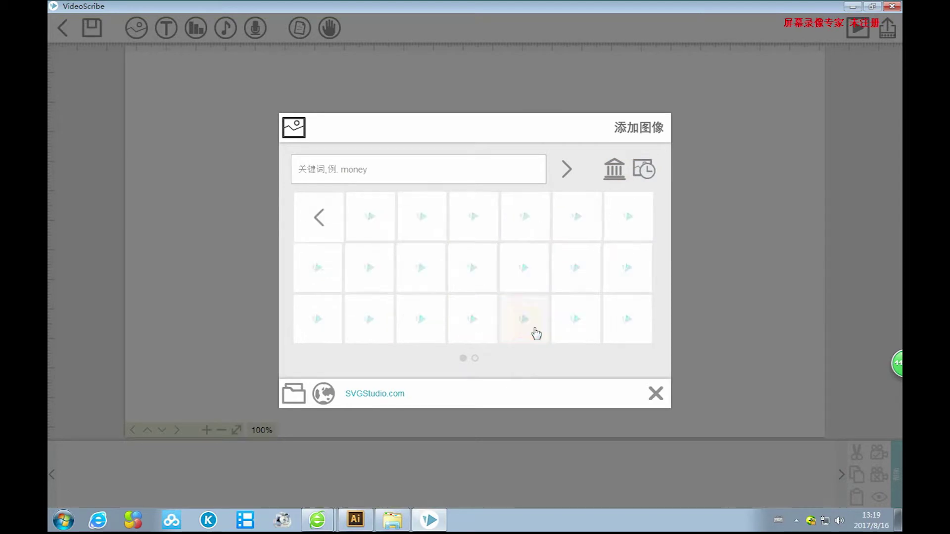
{"action": "left_click", "coordinate": [310, 218]}
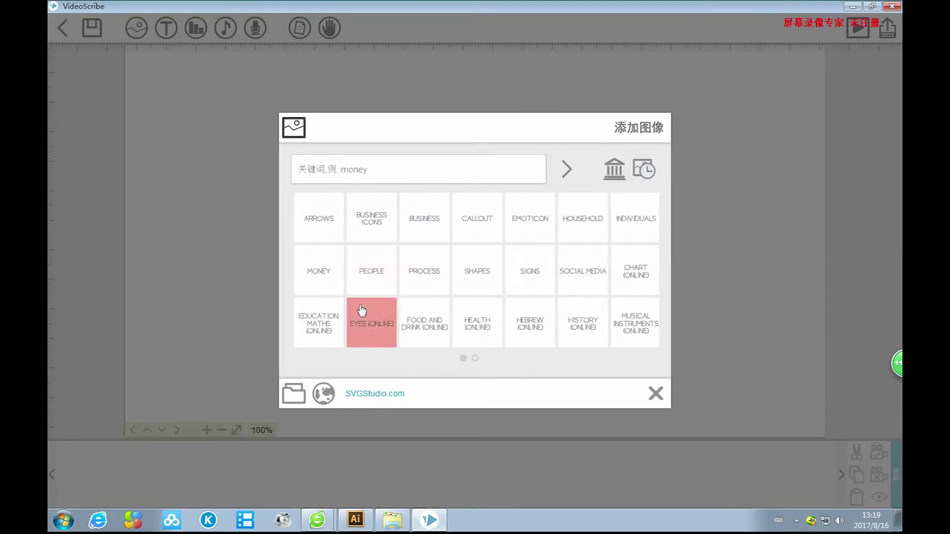
{"action": "left_click", "coordinate": [329, 326]}
{"action": "left_click", "coordinate": [322, 223]}
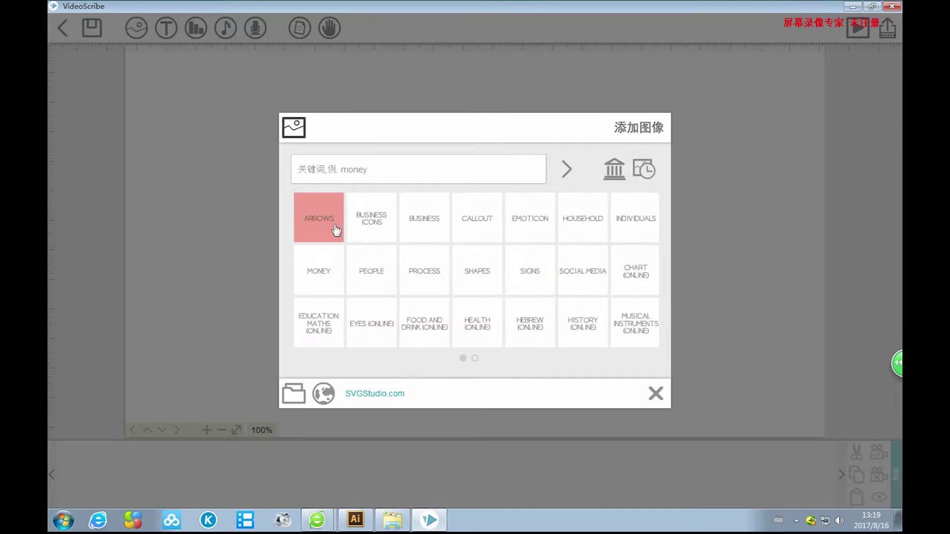
{"action": "left_click", "coordinate": [633, 327]}
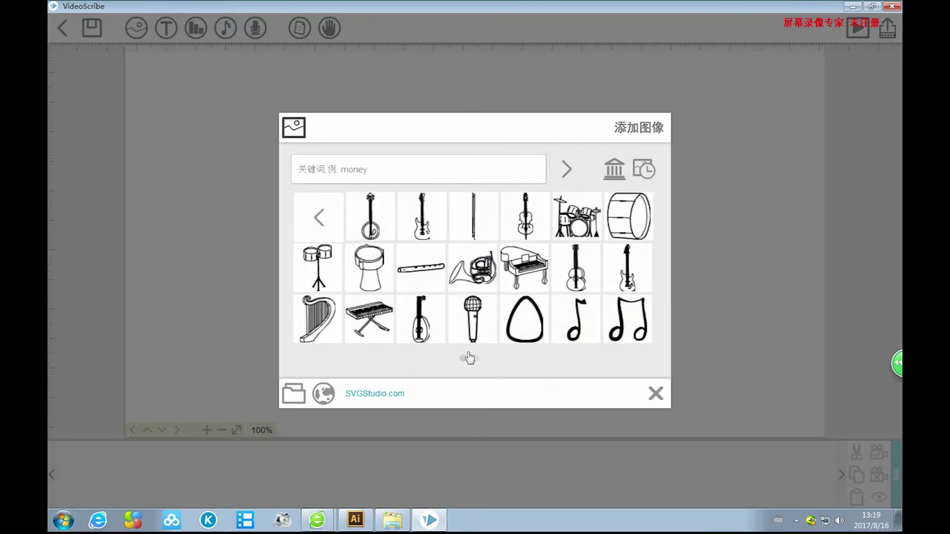
{"action": "left_click", "coordinate": [319, 217]}
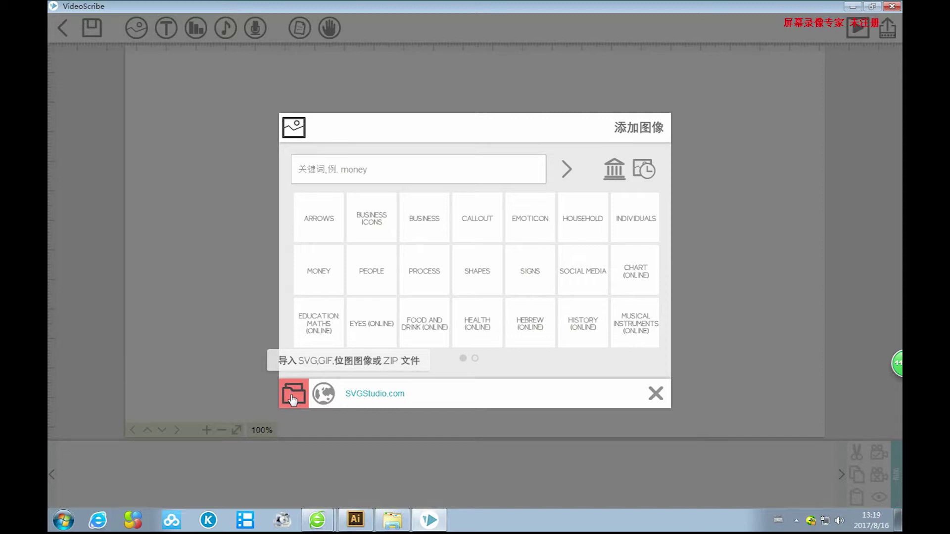
{"action": "left_click", "coordinate": [291, 400]}
Close the file browser without importing and glance at the Arrows category again.
{"action": "left_click_drag", "start_coordinate": [816, 97], "coordinate": [782, 65]}
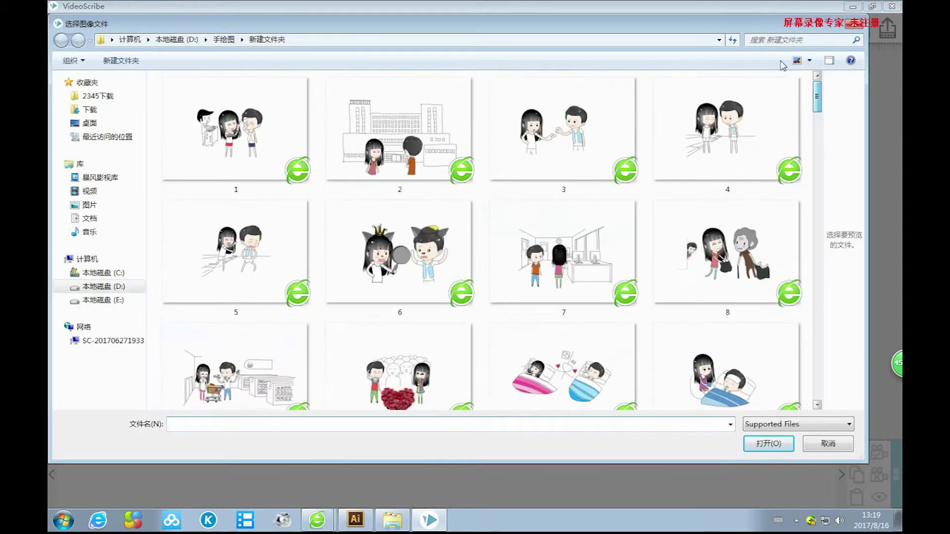
{"action": "left_click", "coordinate": [854, 25]}
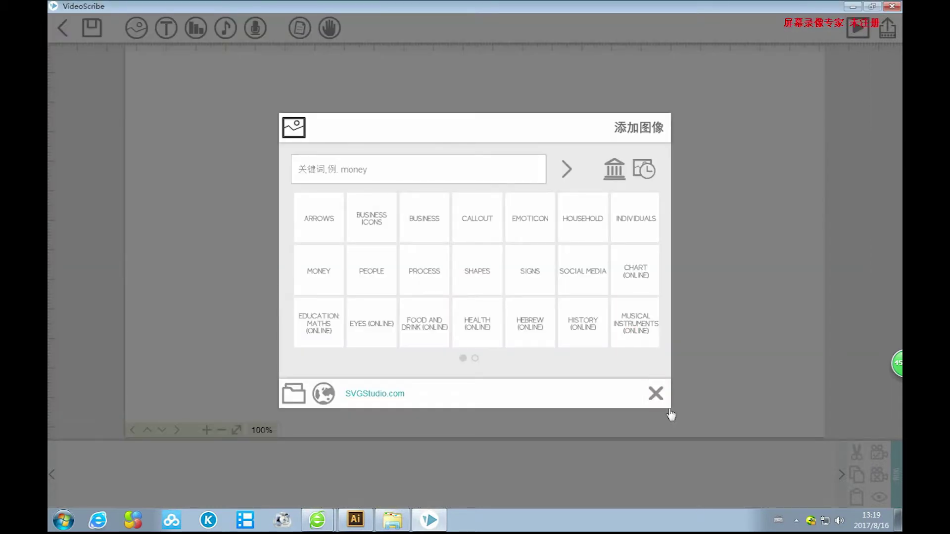
{"action": "left_click", "coordinate": [326, 224]}
{"action": "left_click", "coordinate": [318, 216]}
Import image file 1 from the computer, enlarge it and centre it on the canvas.
{"action": "left_click", "coordinate": [294, 393]}
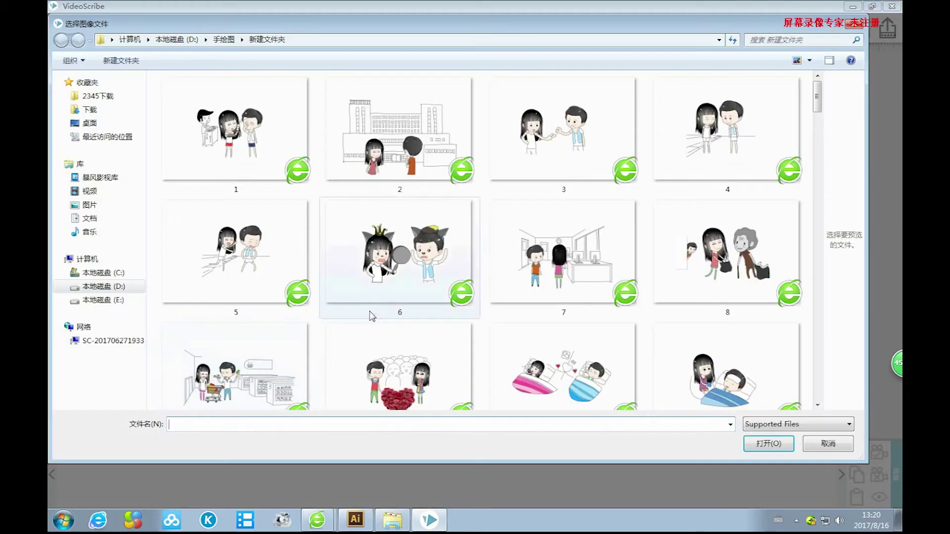
{"action": "left_click", "coordinate": [235, 134]}
{"action": "left_click", "coordinate": [768, 443]}
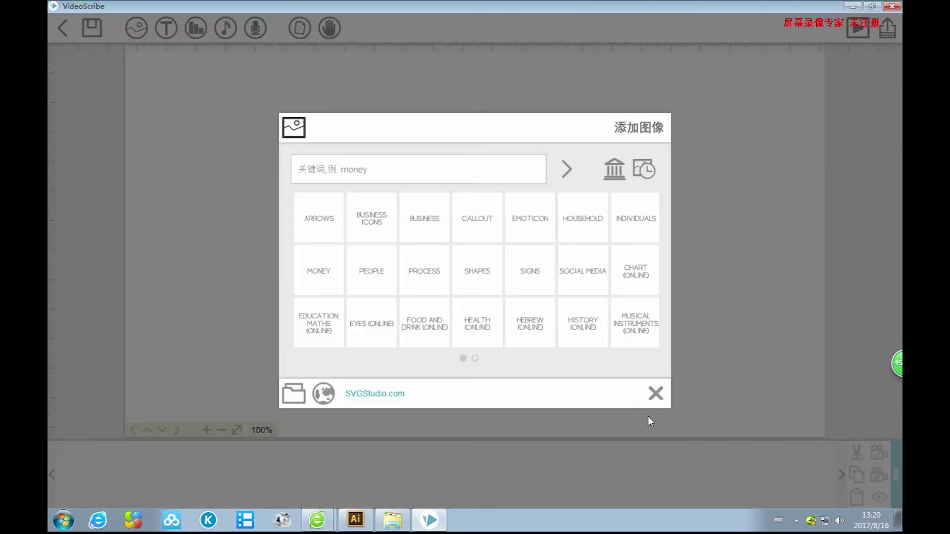
{"action": "left_click_drag", "start_coordinate": [579, 325], "coordinate": [677, 384]}
{"action": "left_click_drag", "start_coordinate": [584, 191], "coordinate": [572, 206]}
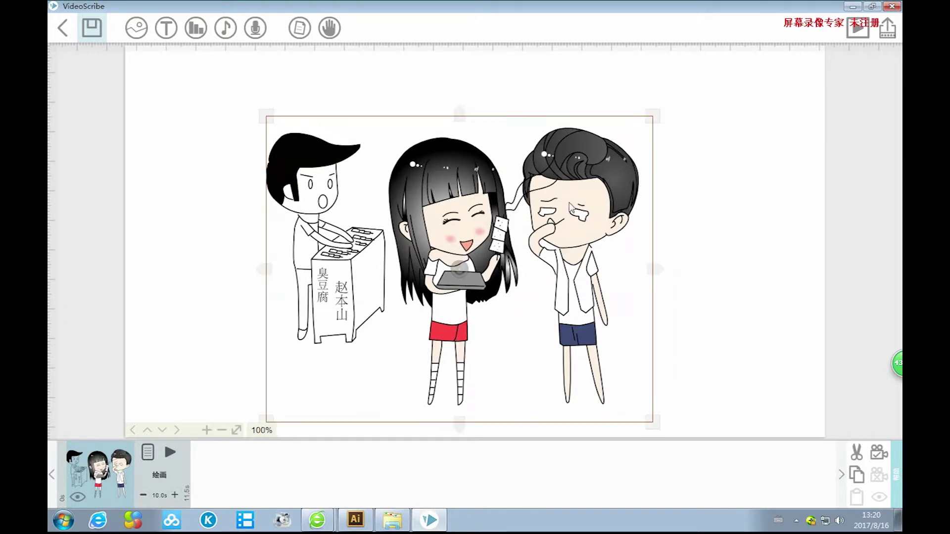
{"action": "left_click", "coordinate": [721, 164]}
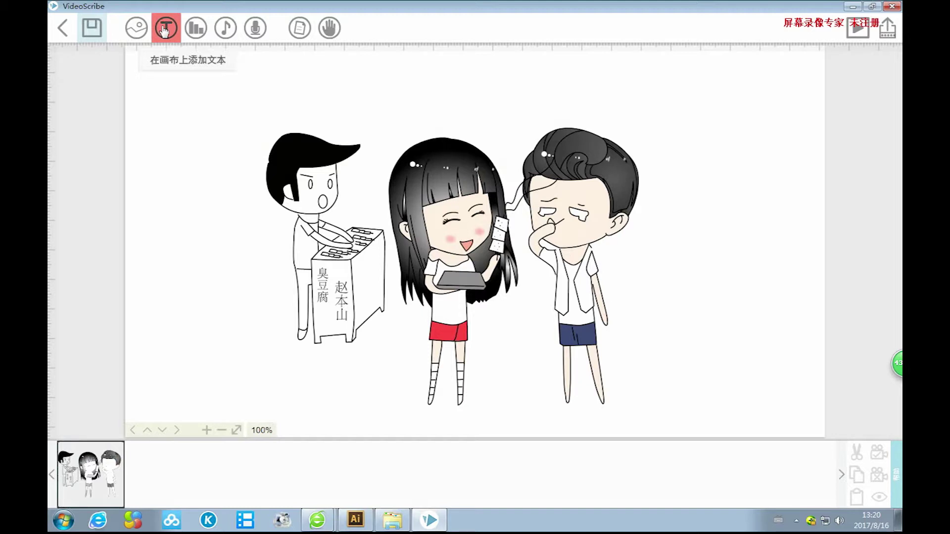
{"action": "left_click", "coordinate": [164, 30]}
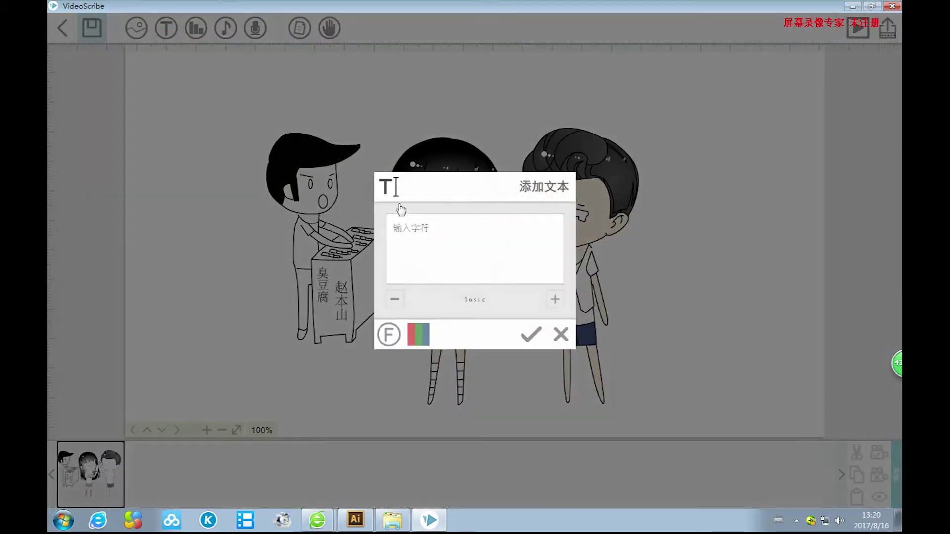
{"action": "type", "text": "gghghg"}
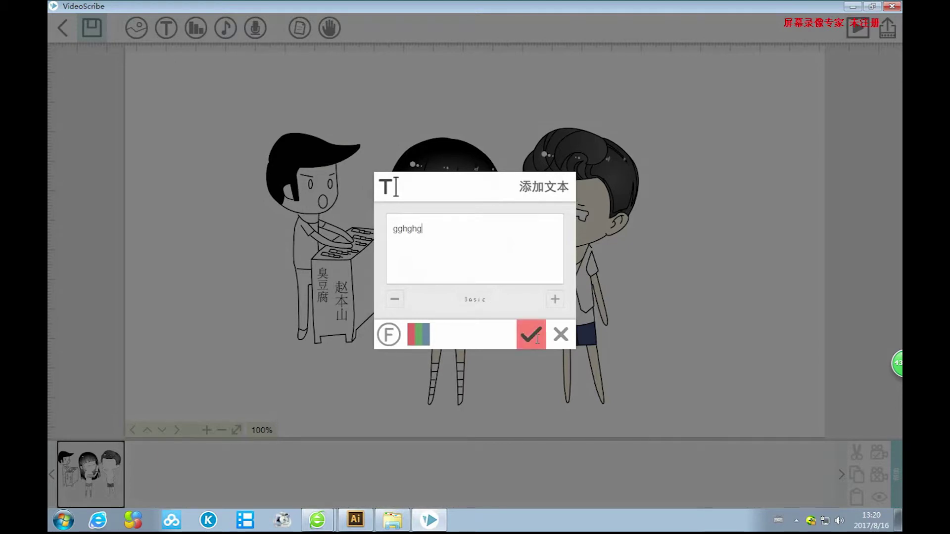
{"action": "left_click", "coordinate": [530, 334]}
{"action": "left_click_drag", "start_coordinate": [460, 253], "coordinate": [658, 383]}
{"action": "key", "text": "Delete"}
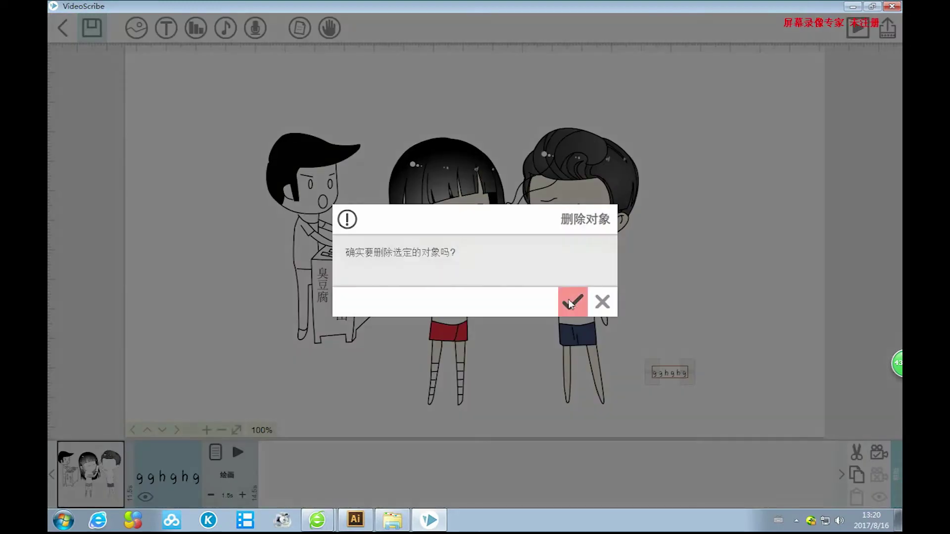
{"action": "left_click", "coordinate": [570, 301]}
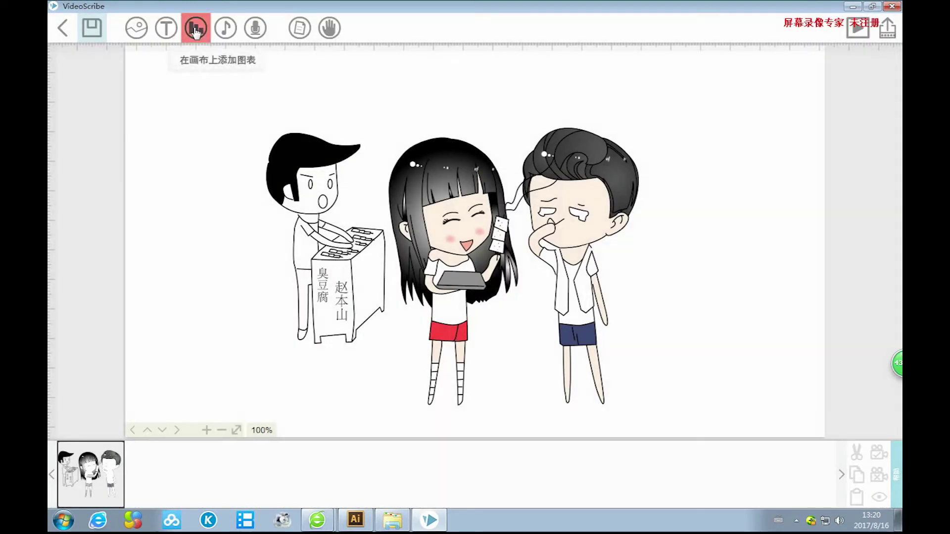
Cancel the music file browser and close the music panel with no track, then open voiceover.
{"action": "left_click", "coordinate": [222, 30]}
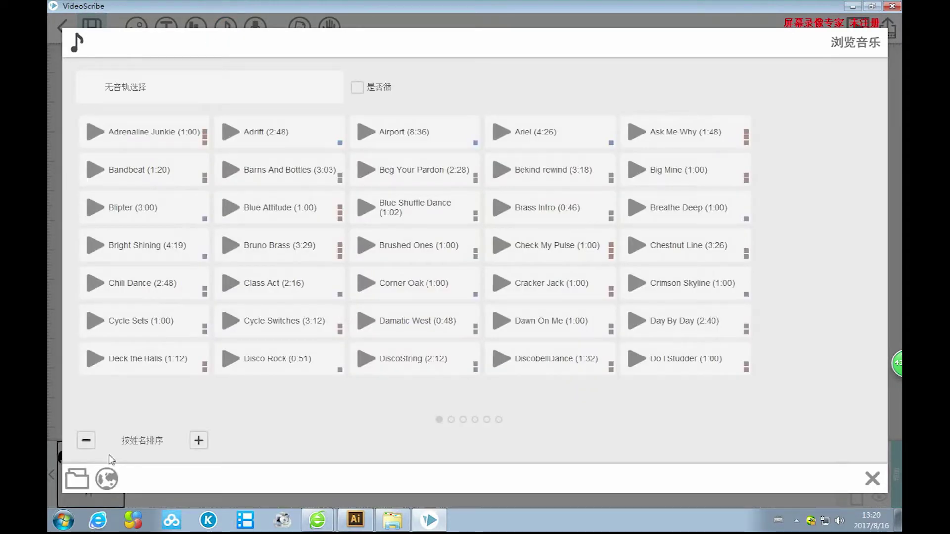
{"action": "left_click", "coordinate": [79, 481]}
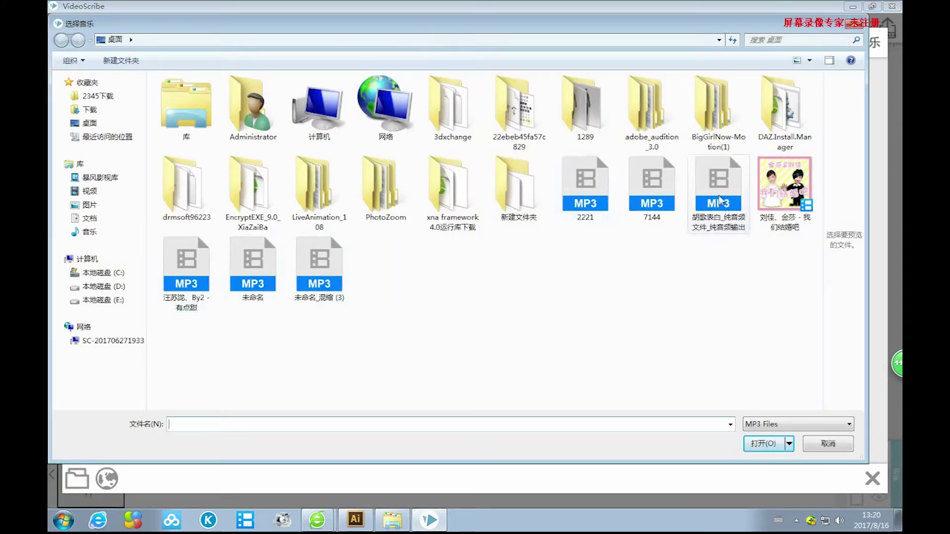
{"action": "left_click", "coordinate": [826, 444]}
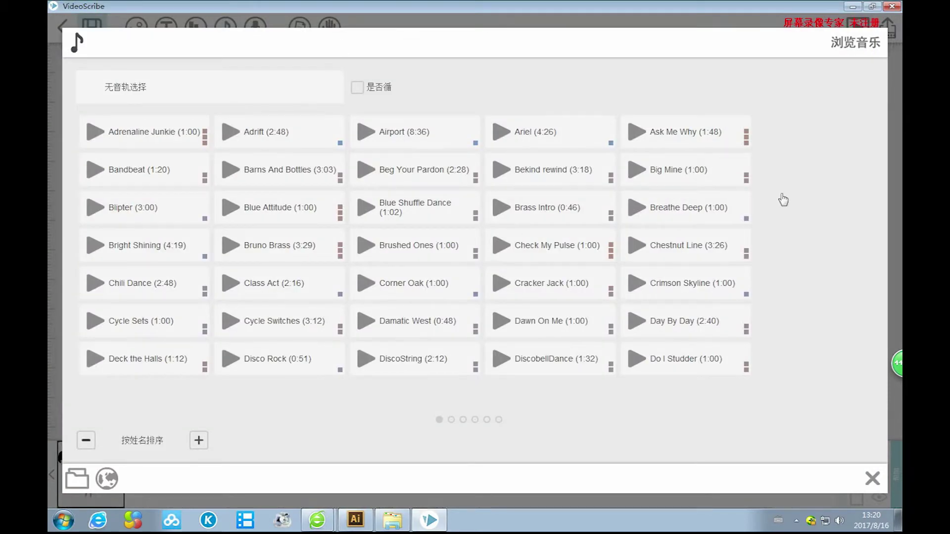
{"action": "left_click", "coordinate": [873, 478]}
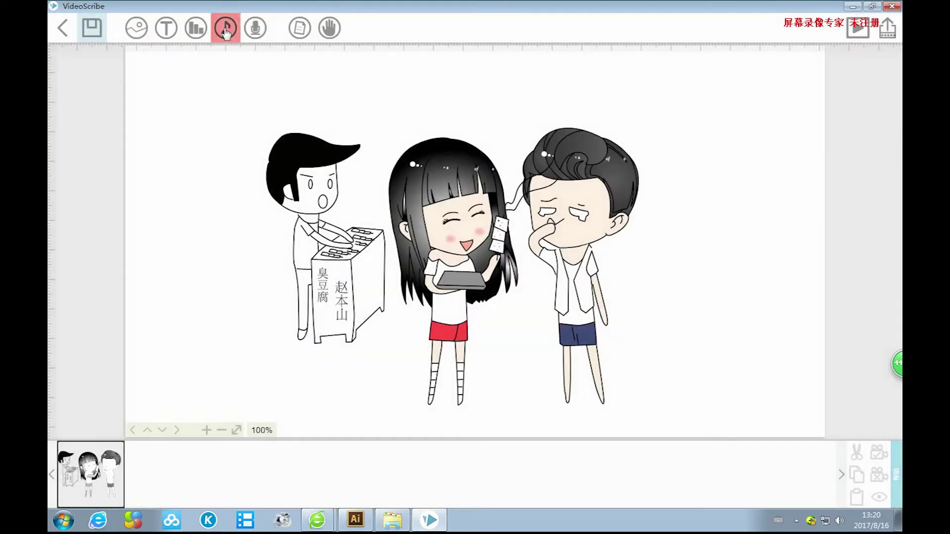
{"action": "left_click", "coordinate": [255, 28]}
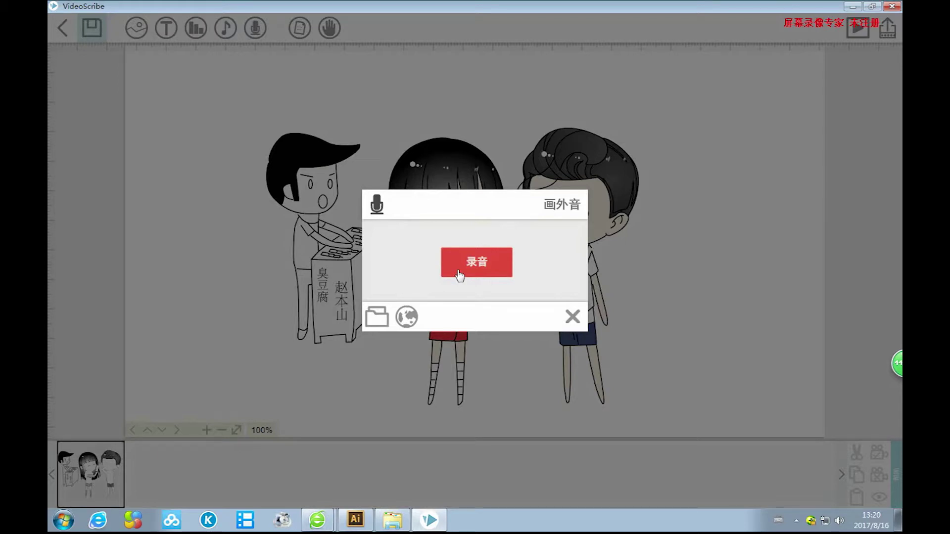
Cancel the 选择画外音 file dialog and close the 画外音 panel without adding audio.
{"action": "left_click", "coordinate": [376, 317]}
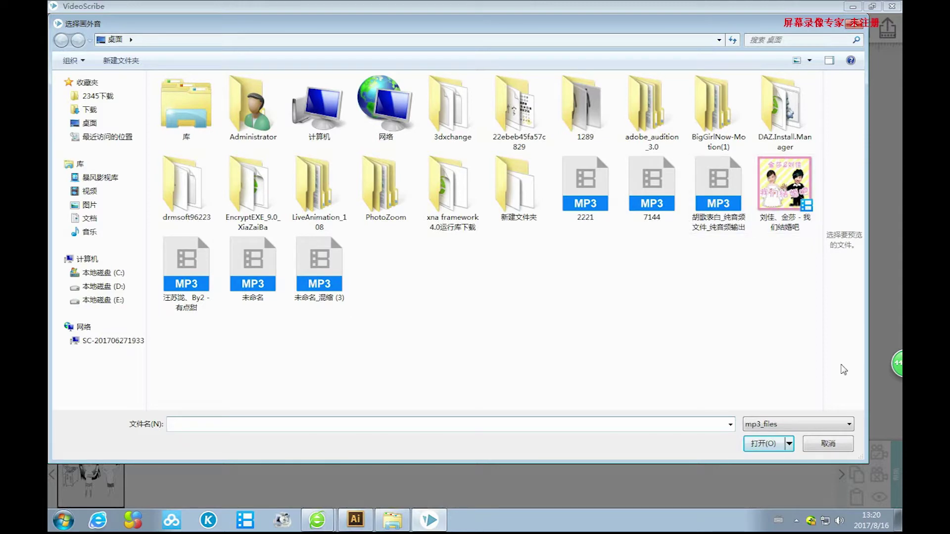
{"action": "left_click", "coordinate": [829, 444]}
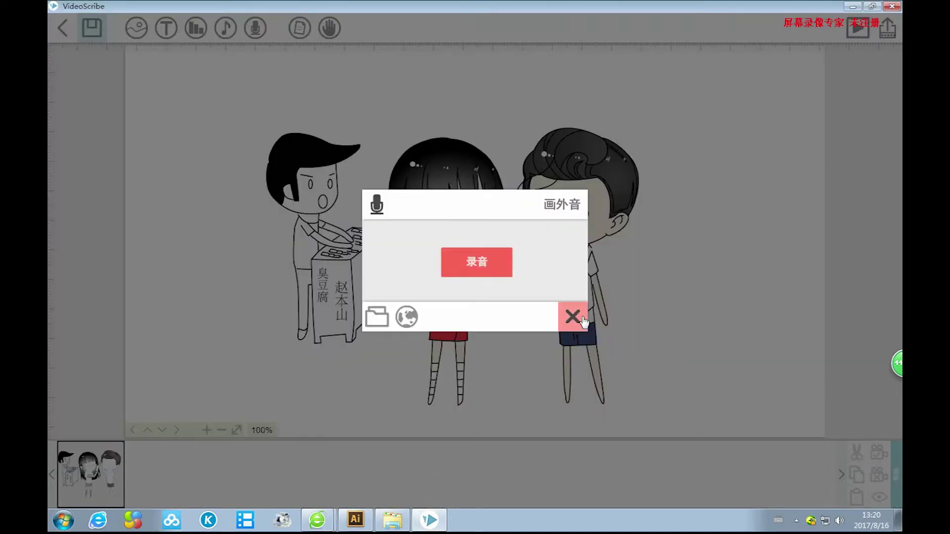
{"action": "left_click", "coordinate": [573, 317]}
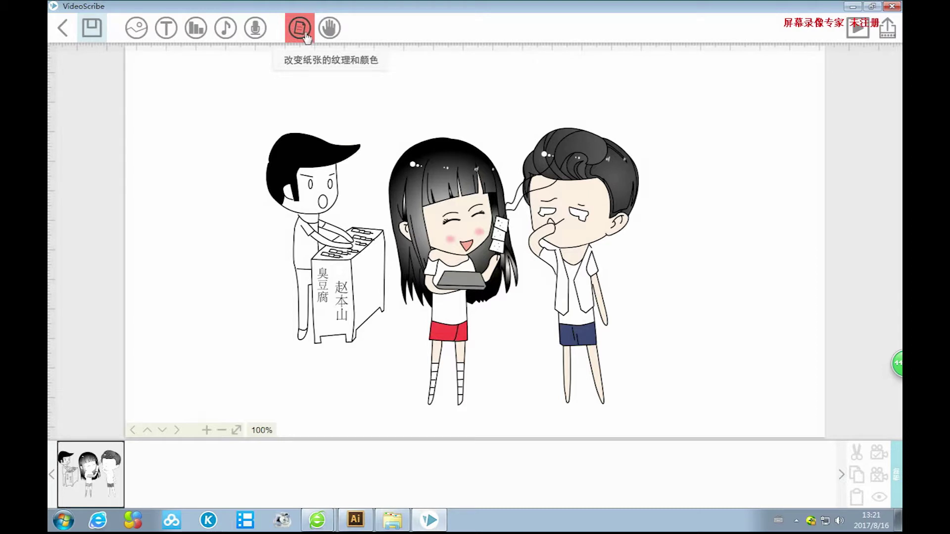
Apply the top-left paper texture, then revert to plain white paper and open the hand chooser.
{"action": "left_click", "coordinate": [306, 39]}
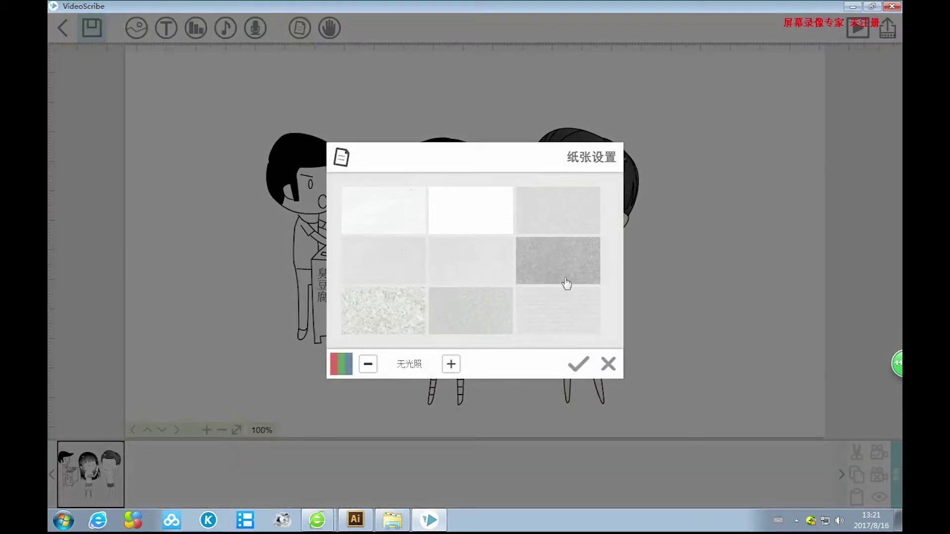
{"action": "left_click", "coordinate": [396, 218]}
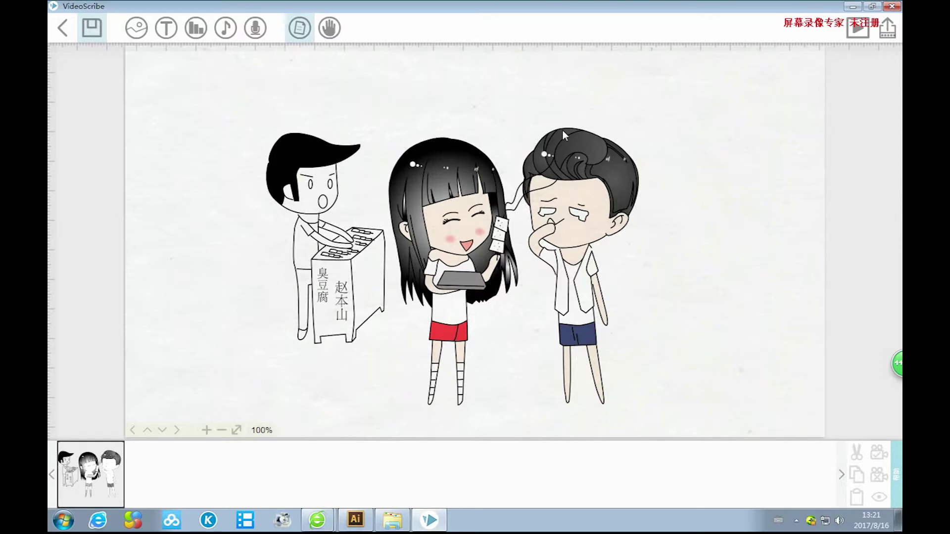
{"action": "left_click", "coordinate": [299, 27]}
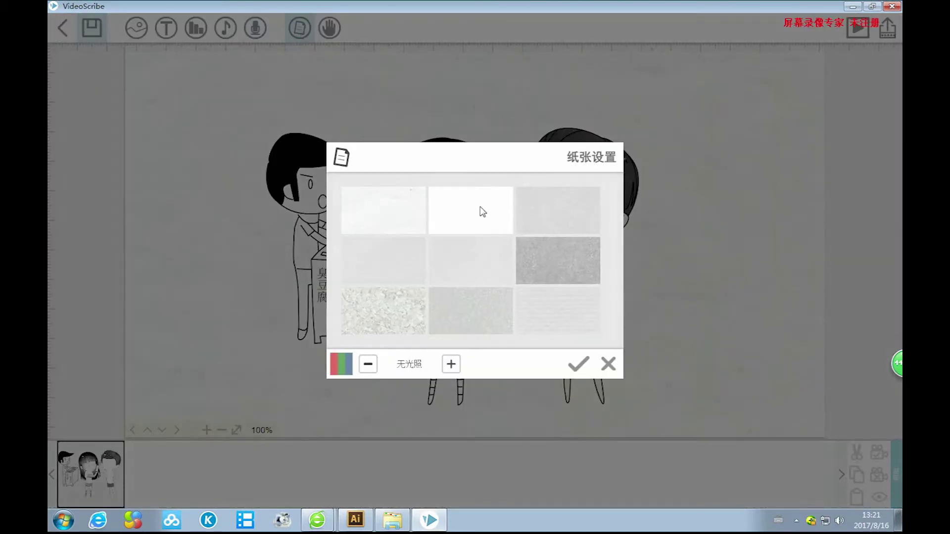
{"action": "left_click", "coordinate": [478, 208]}
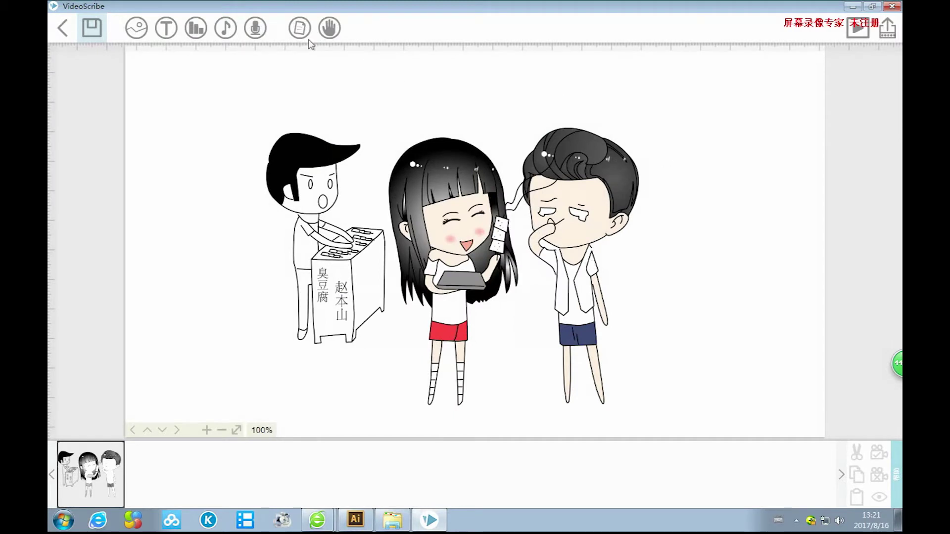
{"action": "left_click", "coordinate": [329, 27]}
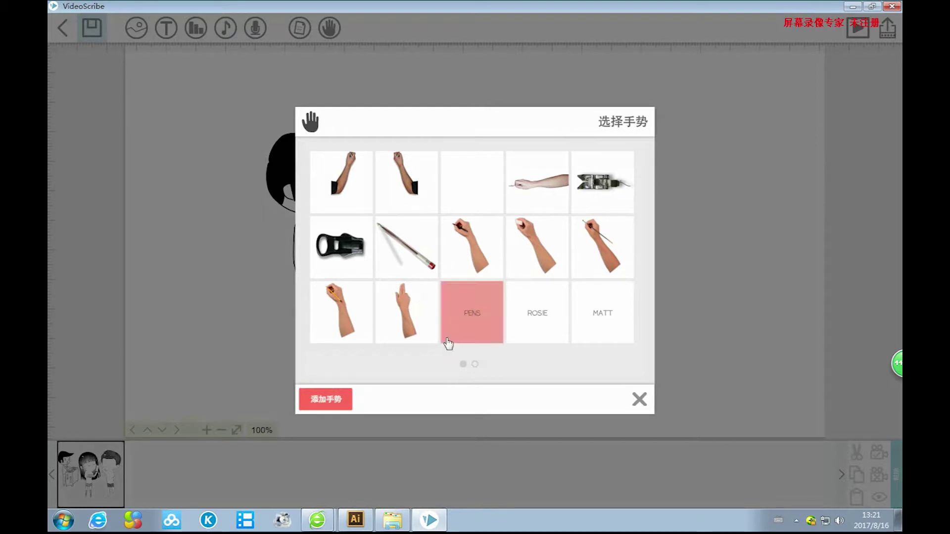
Preview the no-hand and first hand styles in 选择手势, close the chooser, and select the cartoon.
{"action": "left_click", "coordinate": [474, 364]}
{"action": "left_click", "coordinate": [462, 364]}
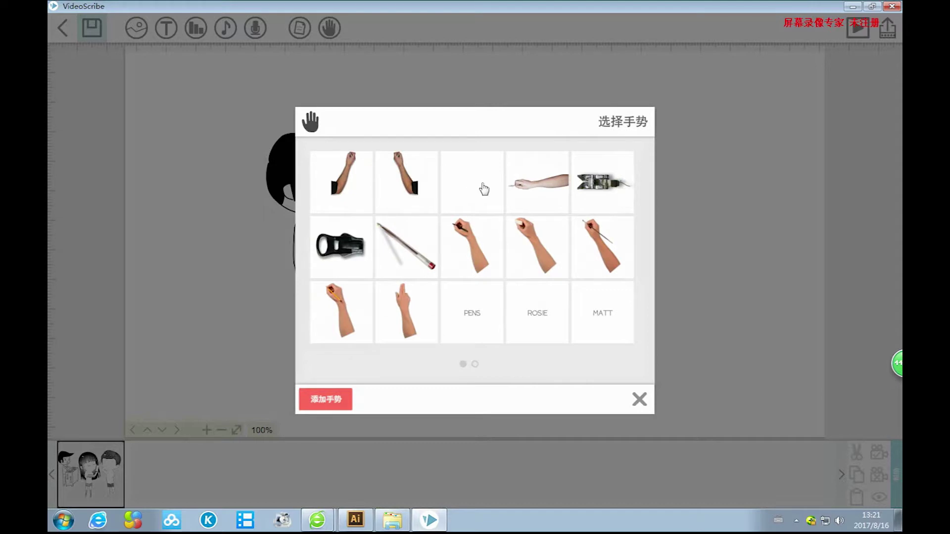
{"action": "left_click", "coordinate": [482, 186]}
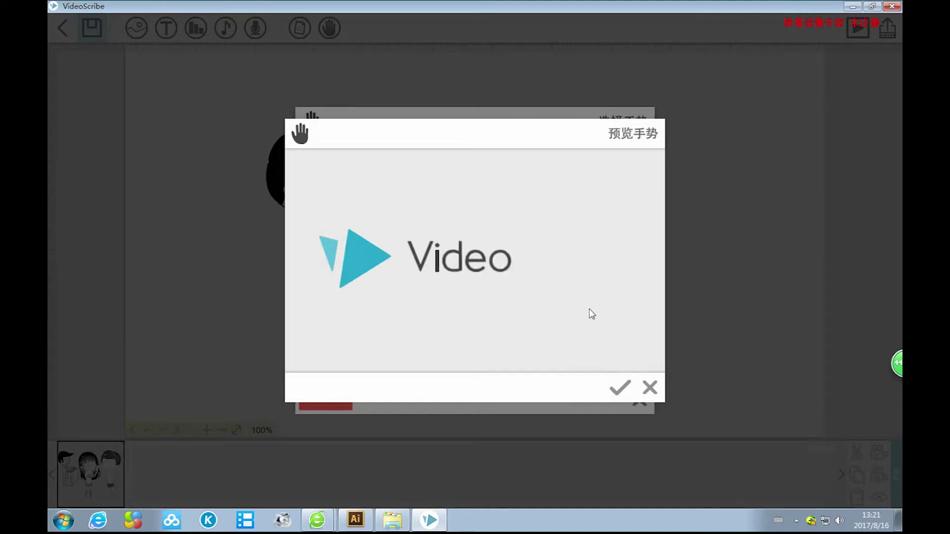
{"action": "left_click", "coordinate": [649, 387]}
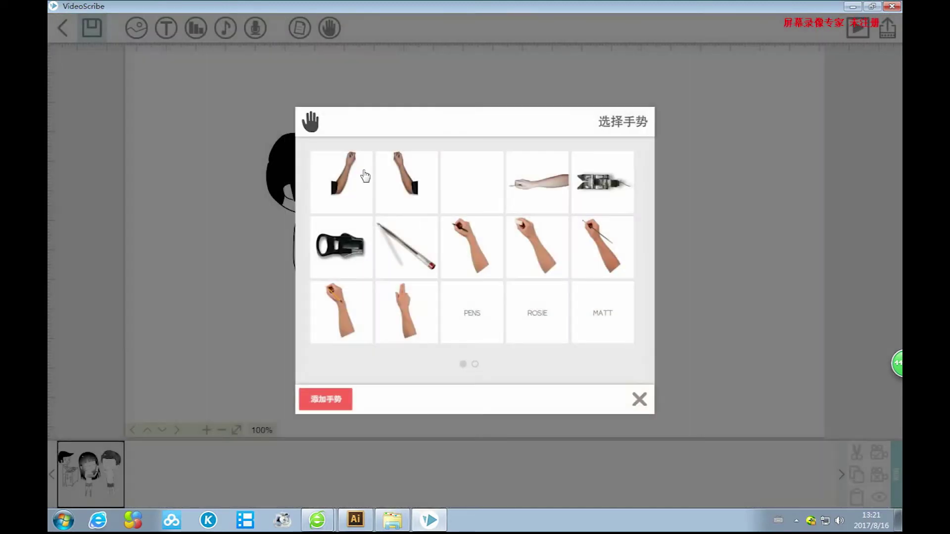
{"action": "left_click", "coordinate": [349, 179]}
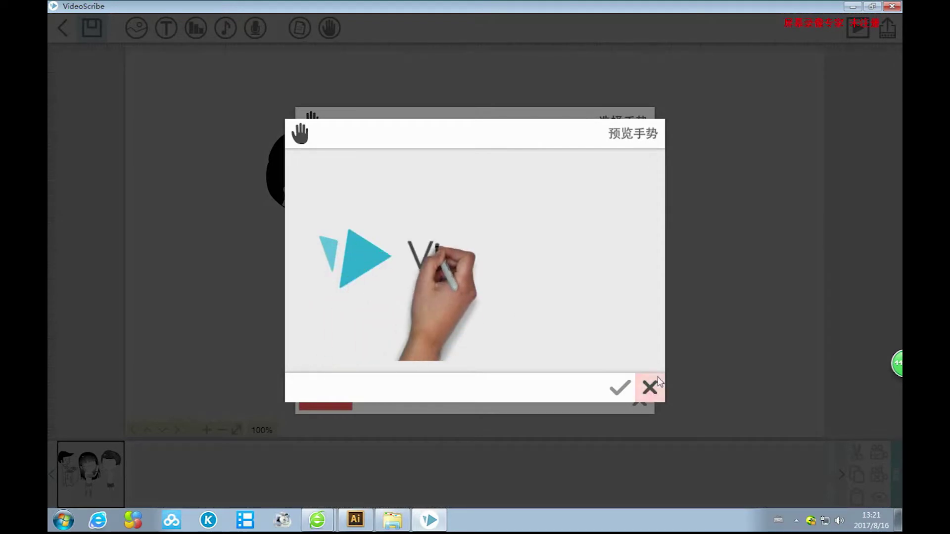
{"action": "left_click", "coordinate": [651, 391]}
{"action": "left_click", "coordinate": [640, 395]}
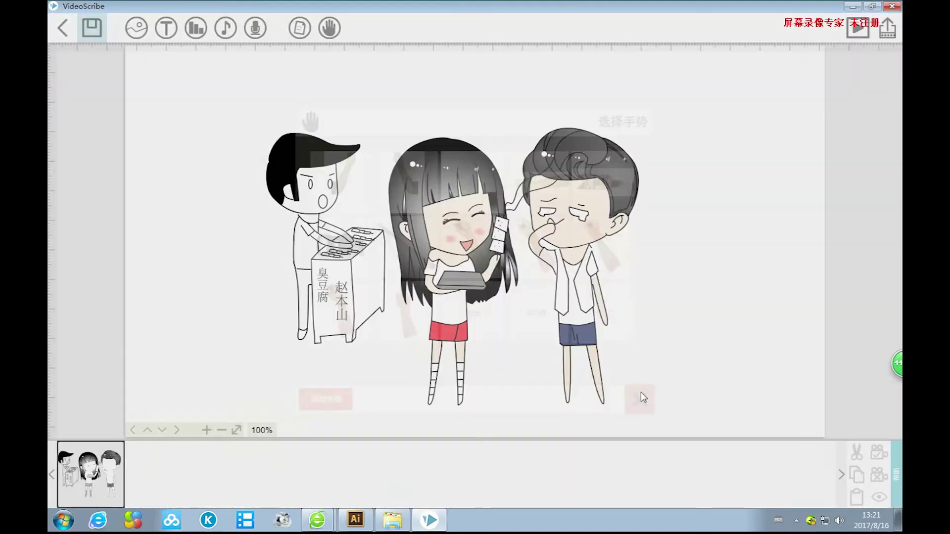
{"action": "left_click", "coordinate": [424, 198]}
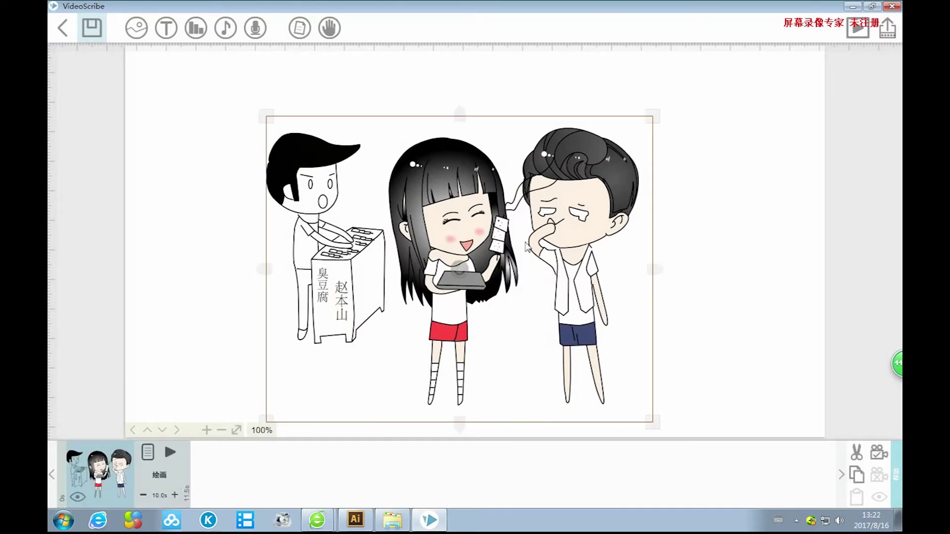
{"action": "left_click", "coordinate": [858, 30]}
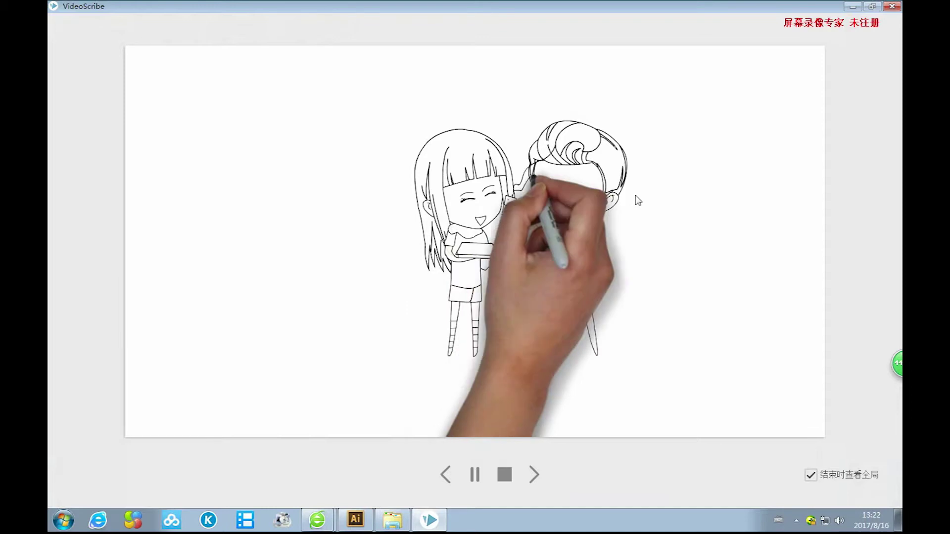
{"action": "left_click", "coordinate": [811, 476]}
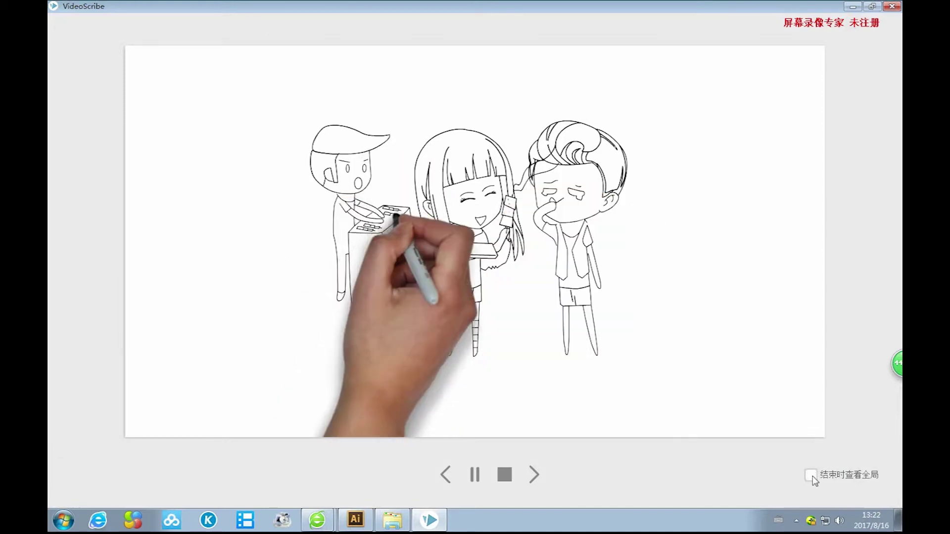
{"action": "left_click", "coordinate": [811, 475]}
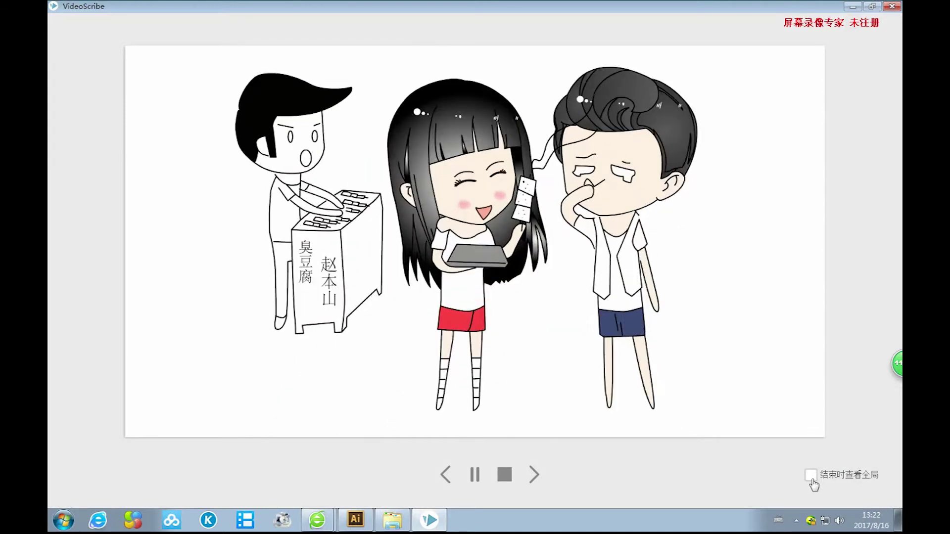
{"action": "left_click", "coordinate": [857, 28]}
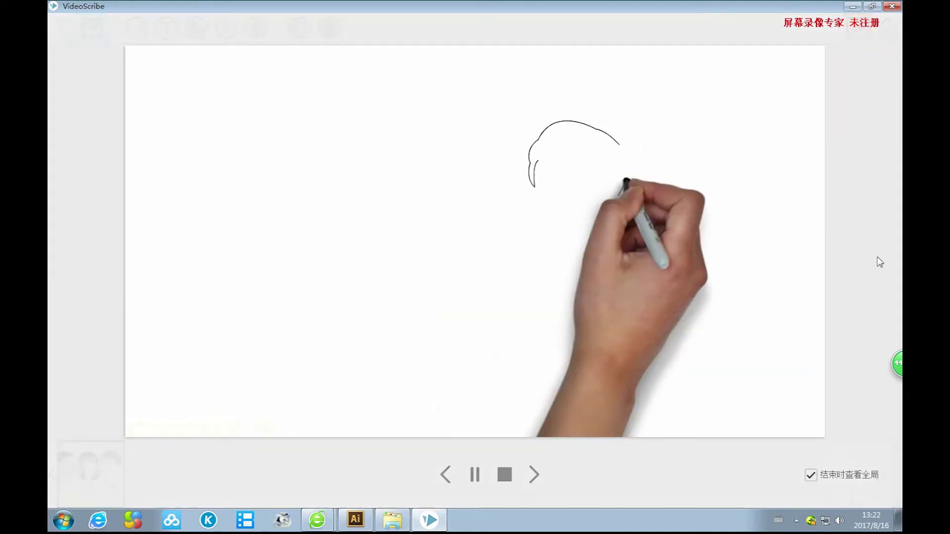
{"action": "left_click", "coordinate": [811, 476]}
{"action": "left_click", "coordinate": [812, 476]}
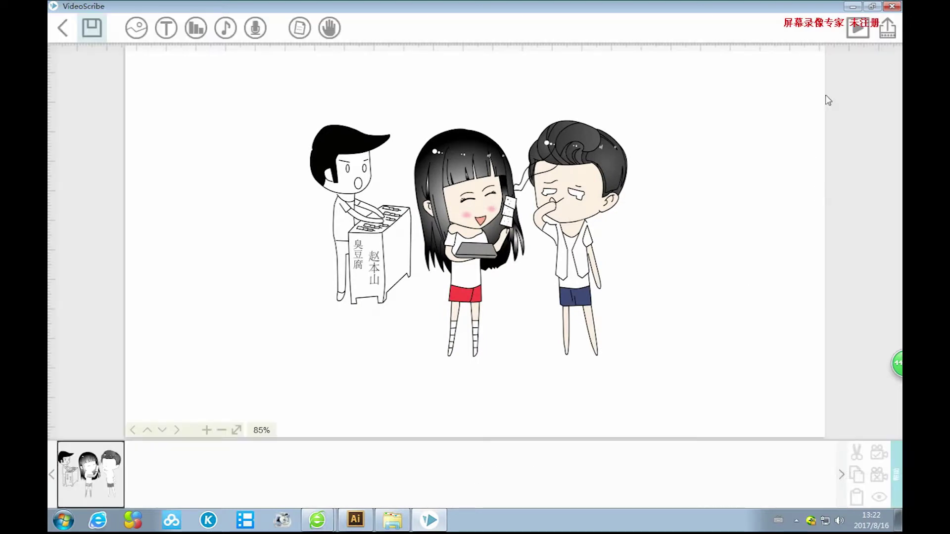
Set the video-file export to AVI format at 1080 (高清) and 25 fps.
{"action": "left_click", "coordinate": [888, 29]}
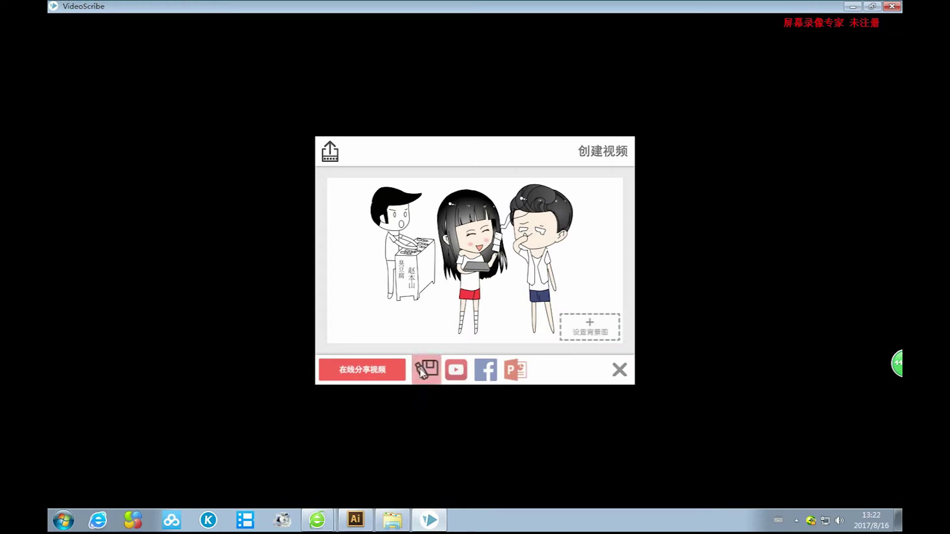
{"action": "left_click", "coordinate": [424, 373]}
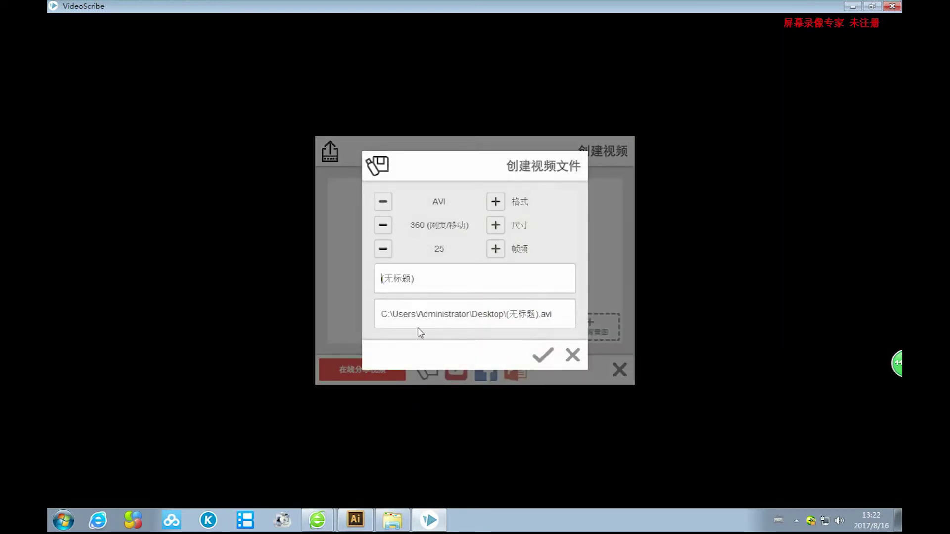
{"action": "left_click", "coordinate": [495, 203]}
{"action": "left_click", "coordinate": [495, 203]}
{"action": "left_click", "coordinate": [496, 203]}
{"action": "left_click", "coordinate": [496, 203]}
{"action": "left_click", "coordinate": [495, 226]}
{"action": "left_click", "coordinate": [495, 226]}
Cancel the output folder choice and close the video file and publish dialogs without exporting.
{"action": "left_click", "coordinate": [420, 318]}
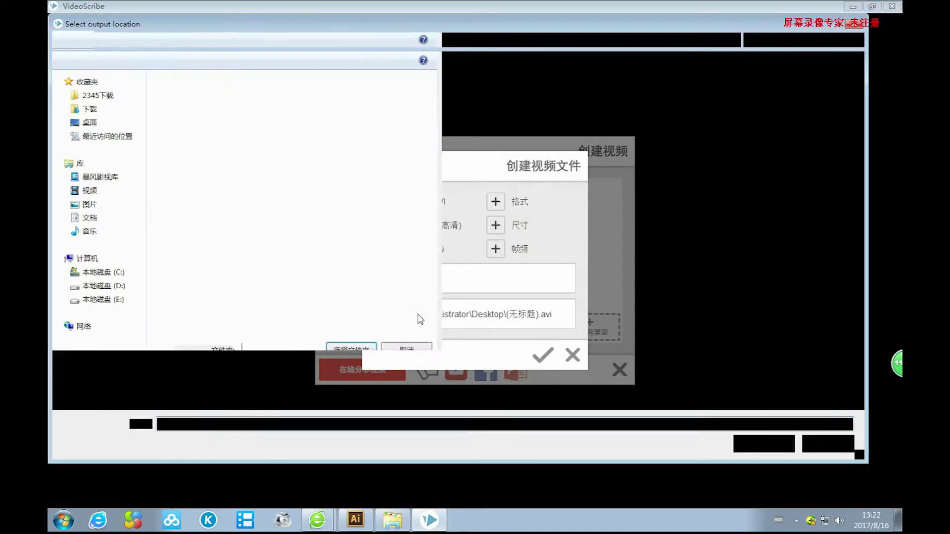
{"action": "left_click", "coordinate": [814, 444]}
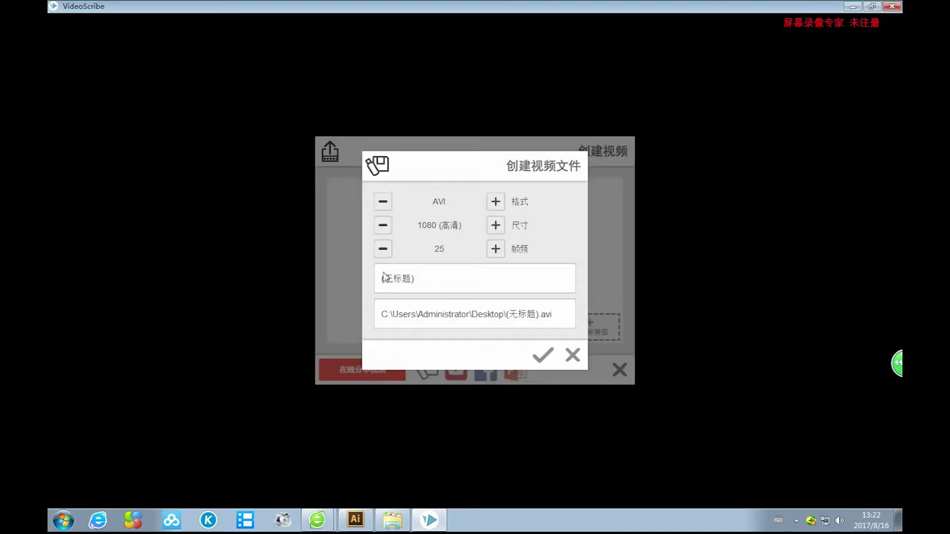
{"action": "left_click", "coordinate": [572, 355]}
{"action": "left_click", "coordinate": [620, 369]}
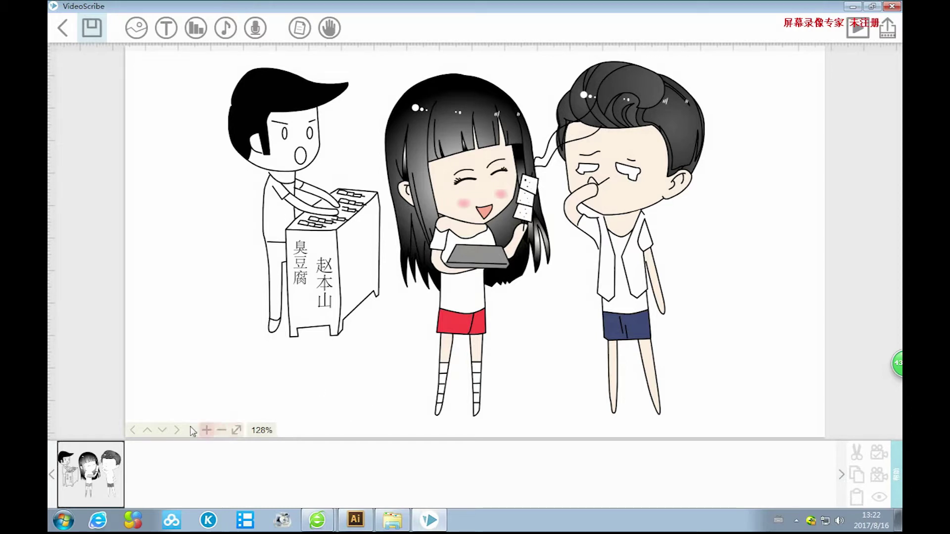
Pan the canvas view so the drawing sits lower left.
{"action": "left_click", "coordinate": [132, 431]}
{"action": "left_click", "coordinate": [132, 430]}
{"action": "left_click", "coordinate": [132, 431]}
{"action": "left_click", "coordinate": [176, 430]}
{"action": "left_click", "coordinate": [176, 431]}
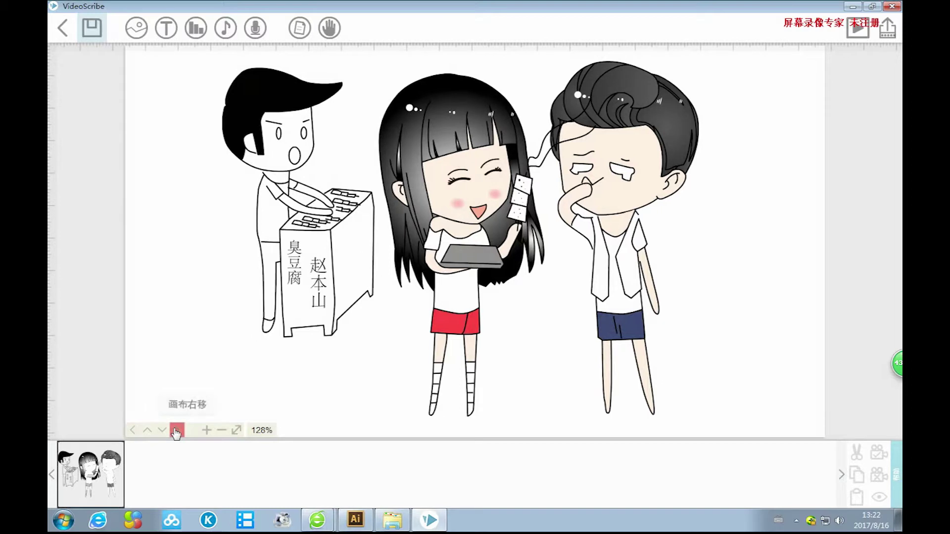
{"action": "left_click", "coordinate": [176, 431]}
{"action": "left_click", "coordinate": [162, 430]}
{"action": "left_click", "coordinate": [147, 430]}
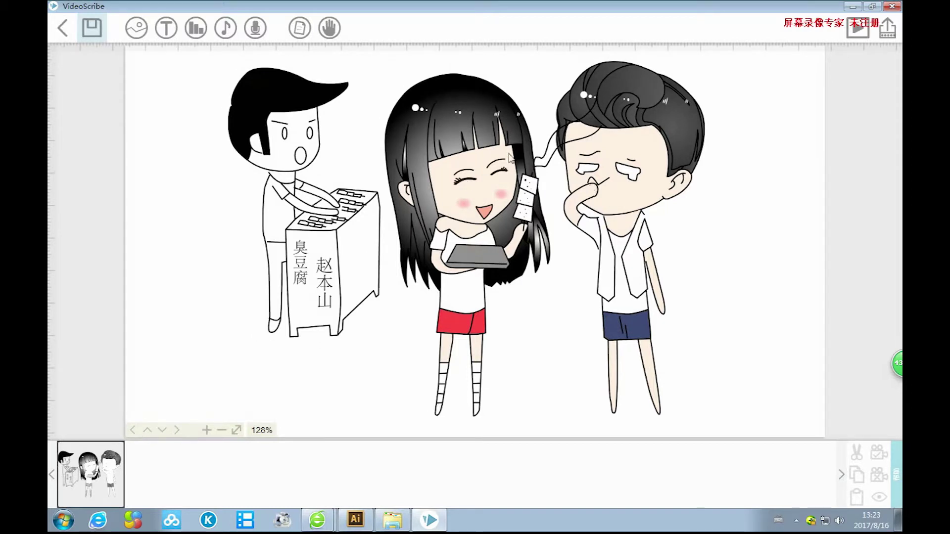
{"action": "mouse_move", "coordinate": [789, 276]}
{"action": "left_mouse_down"}
{"action": "mouse_move", "coordinate": [789, 197]}
{"action": "mouse_move", "coordinate": [750, 404]}
{"action": "mouse_move", "coordinate": [767, 258]}
{"action": "mouse_move", "coordinate": [782, 284]}
{"action": "mouse_move", "coordinate": [772, 323]}
{"action": "left_mouse_up"}
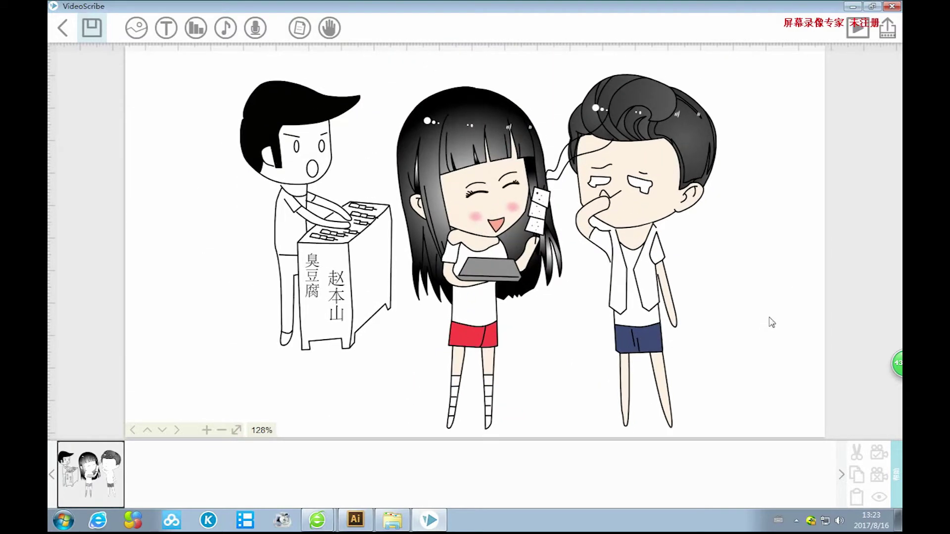
Fit the whole canvas to the window and select the three-character picture in the timeline.
{"action": "left_click", "coordinate": [220, 430]}
{"action": "left_click", "coordinate": [221, 430]}
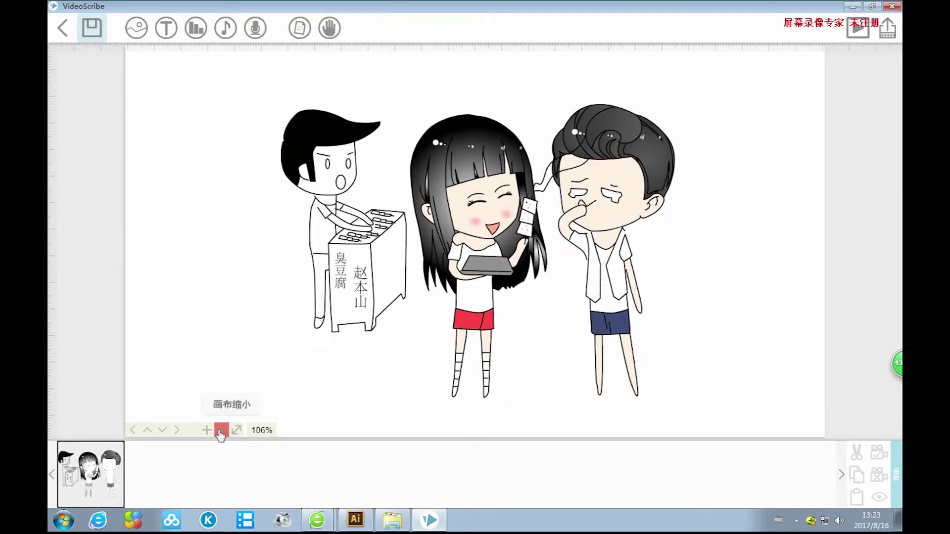
{"action": "left_click", "coordinate": [207, 430]}
{"action": "left_click", "coordinate": [206, 430]}
{"action": "left_click", "coordinate": [207, 430]}
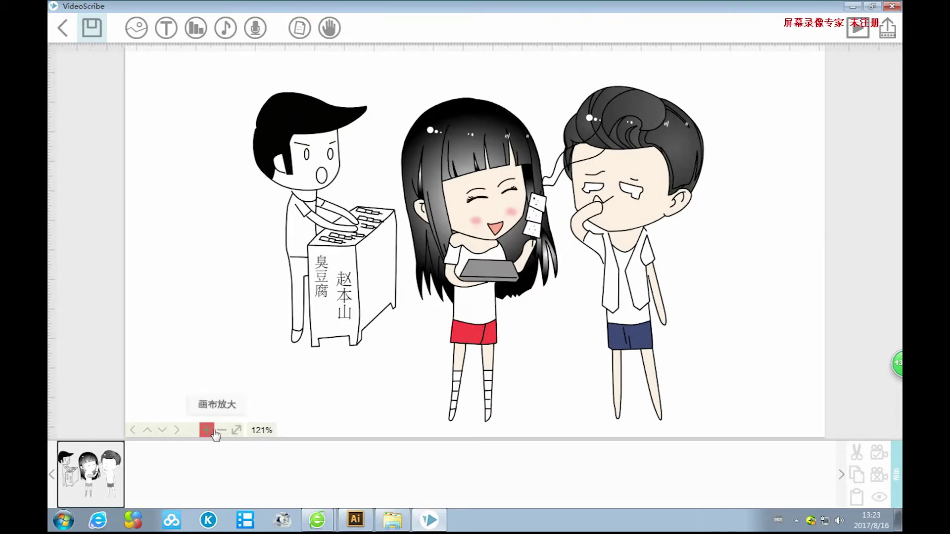
{"action": "left_click", "coordinate": [237, 430]}
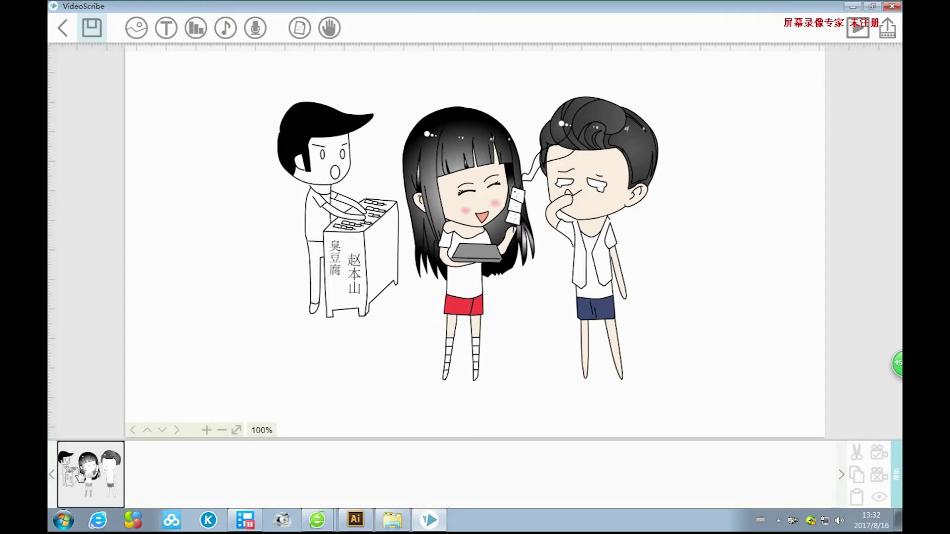
{"action": "left_click", "coordinate": [108, 473]}
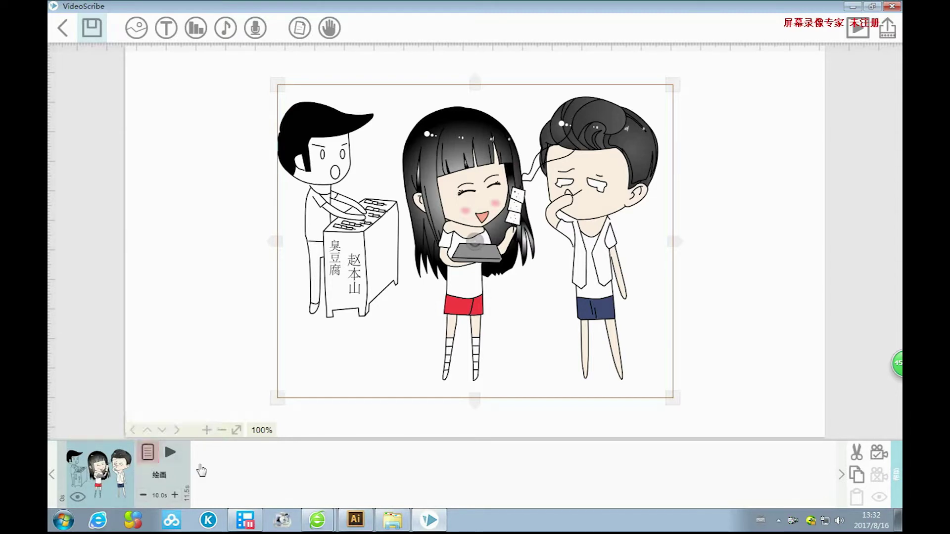
Reselect the cartoon element in the timeline and open its 图像属性 dialog.
{"action": "left_click", "coordinate": [702, 260]}
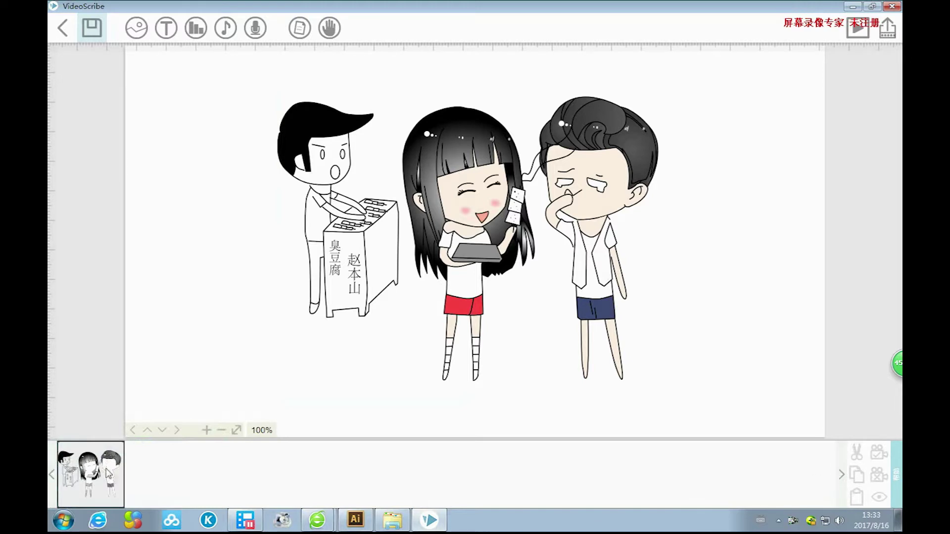
{"action": "left_click", "coordinate": [108, 474]}
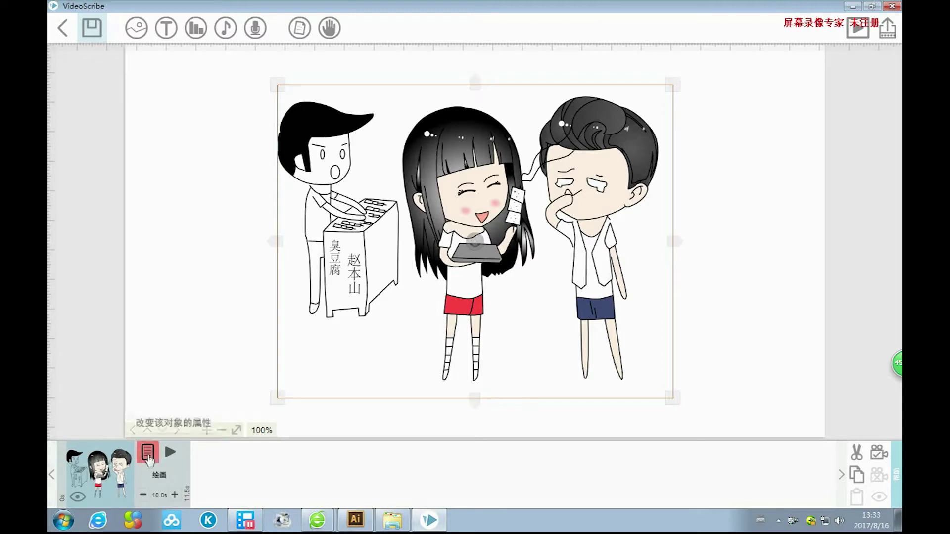
{"action": "left_click", "coordinate": [149, 455]}
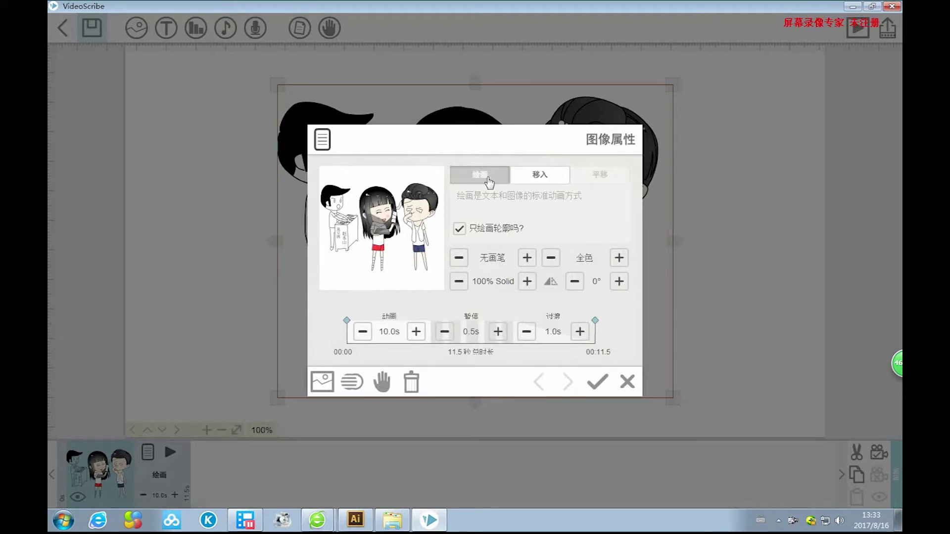
{"action": "left_click", "coordinate": [536, 179]}
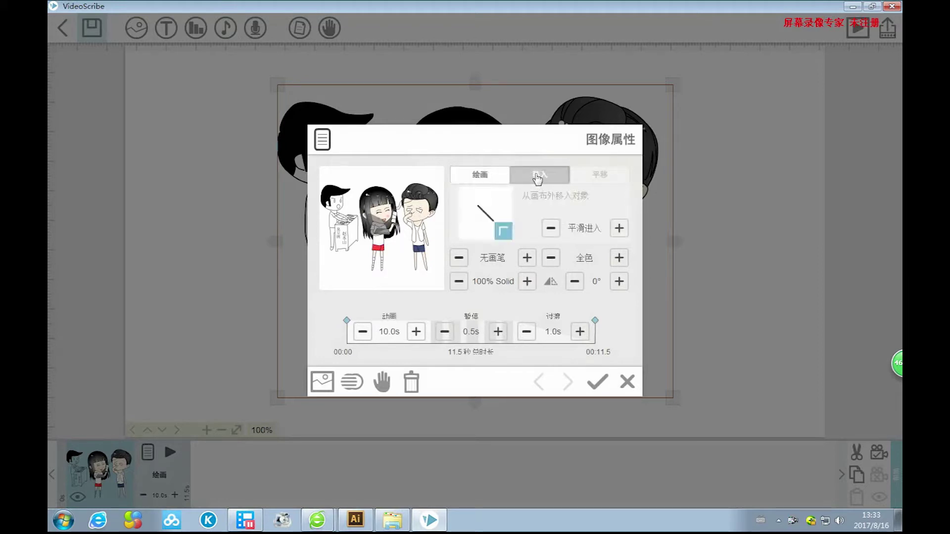
{"action": "left_click", "coordinate": [479, 179]}
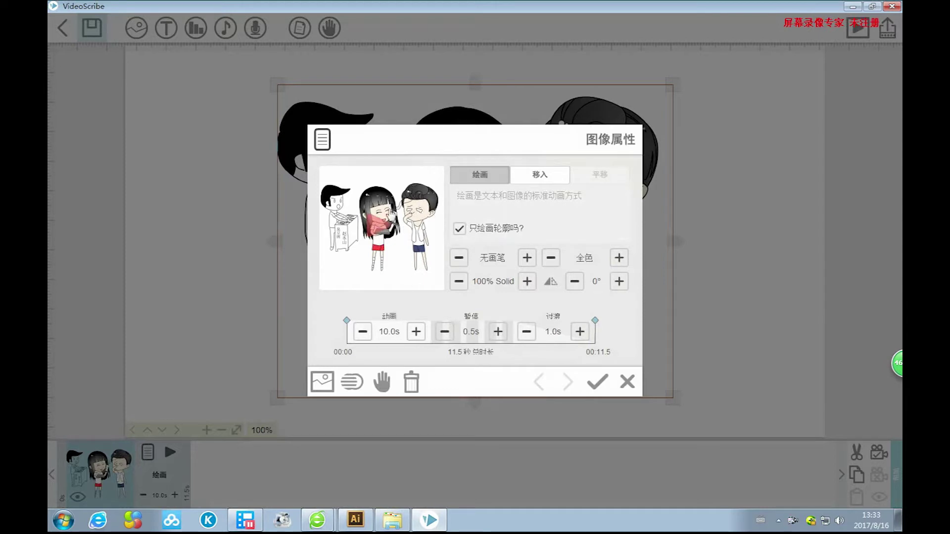
{"action": "left_click", "coordinate": [542, 177]}
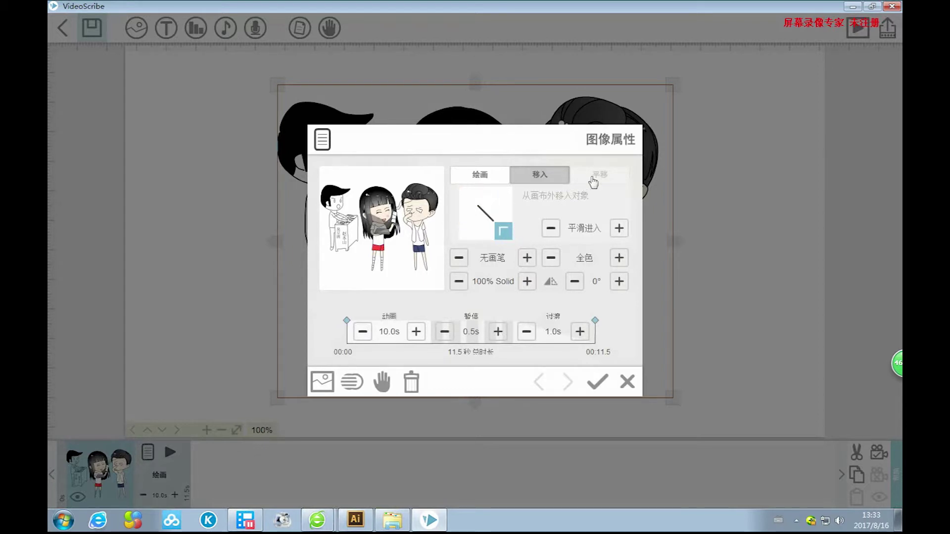
{"action": "left_click", "coordinate": [479, 181]}
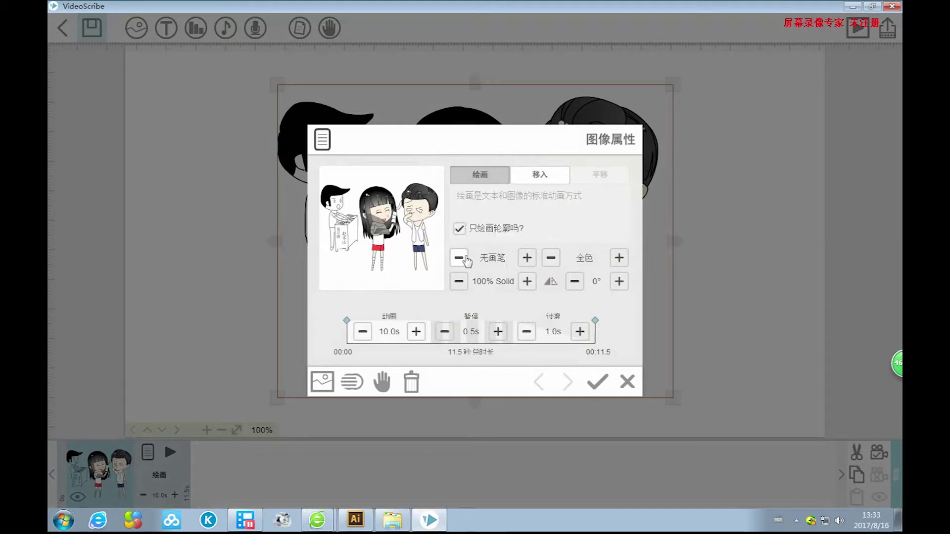
{"action": "left_click", "coordinate": [527, 258]}
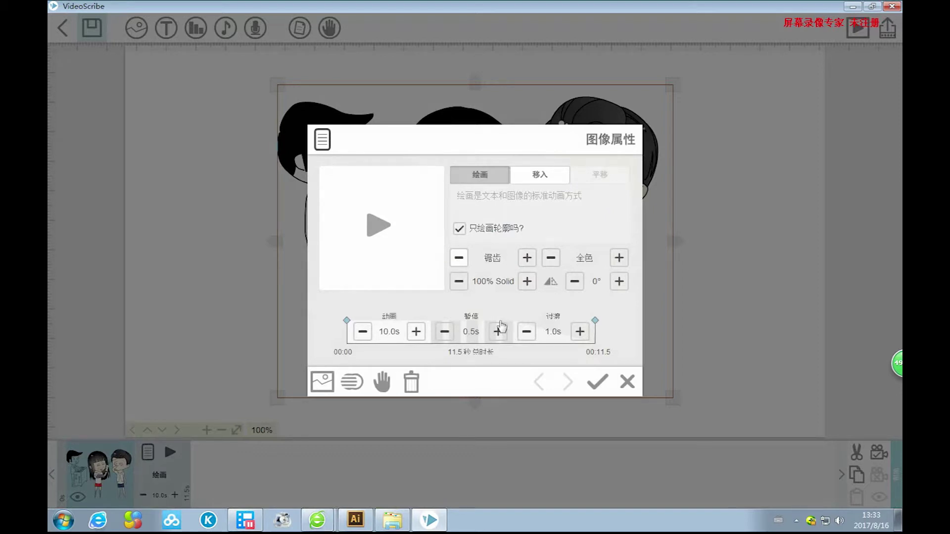
{"action": "left_click", "coordinate": [455, 263]}
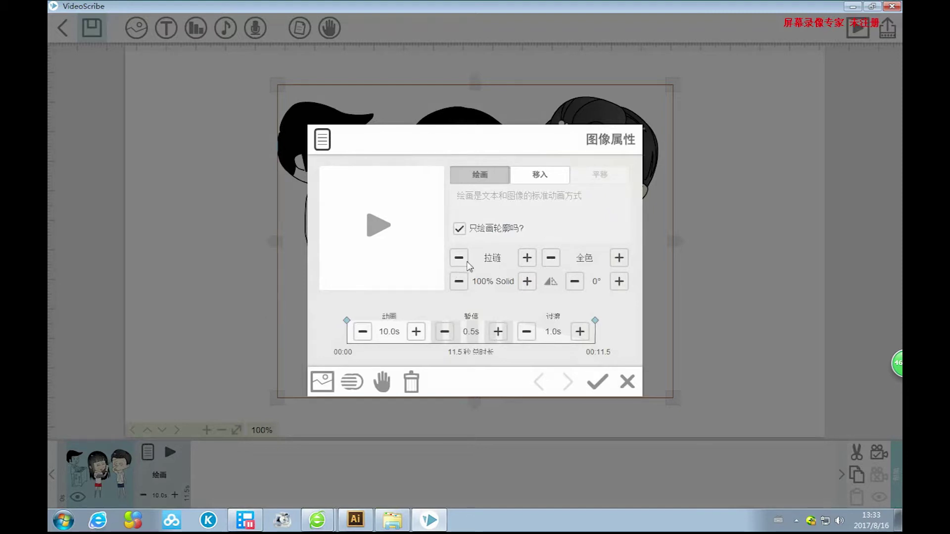
{"action": "left_click", "coordinate": [464, 264]}
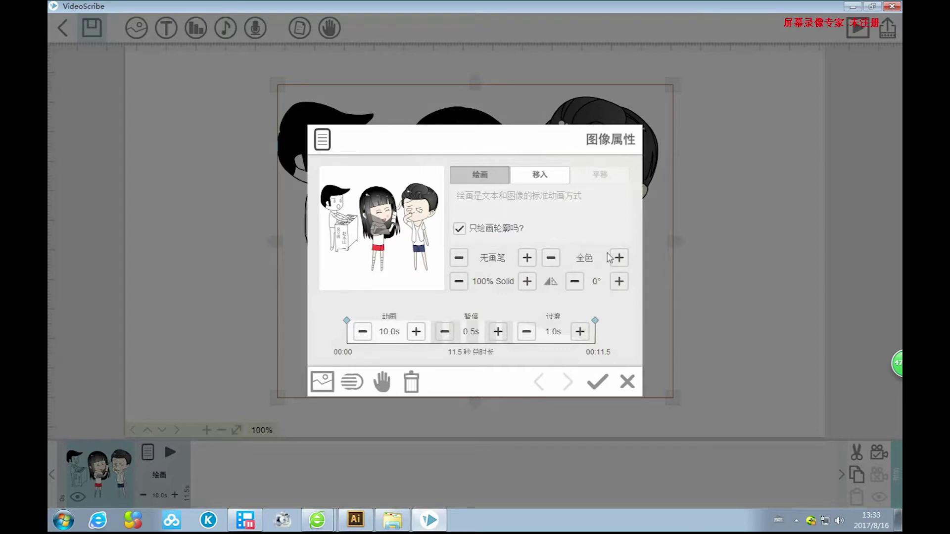
{"action": "left_click", "coordinate": [551, 258]}
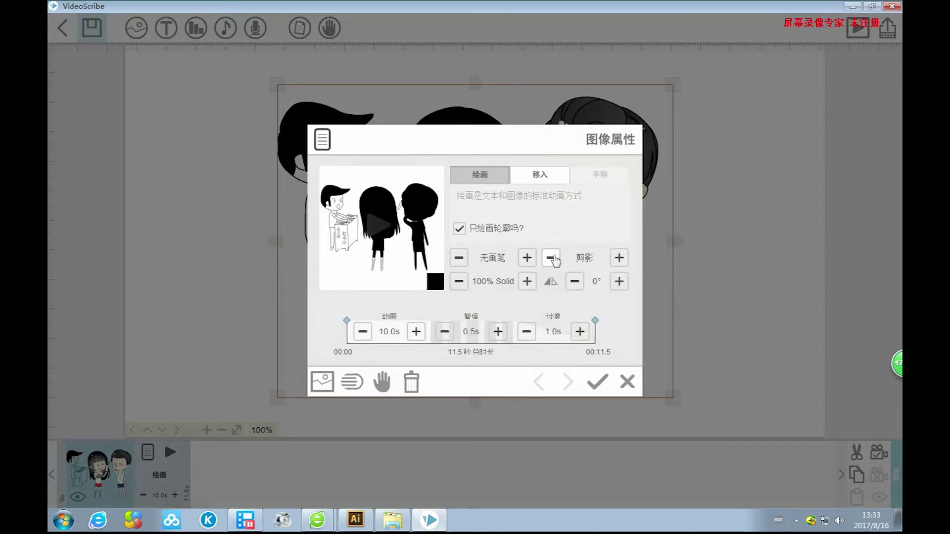
{"action": "left_click", "coordinate": [551, 258]}
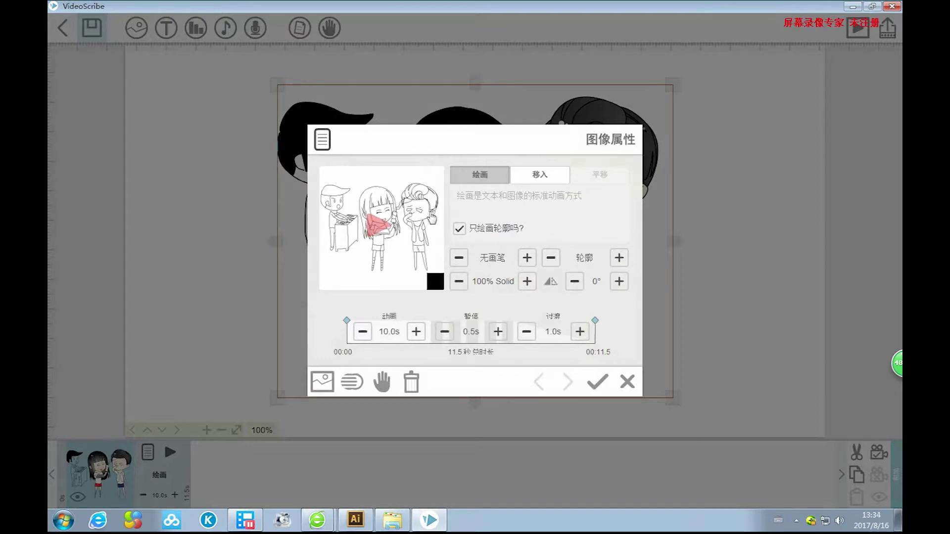
{"action": "left_click", "coordinate": [619, 257]}
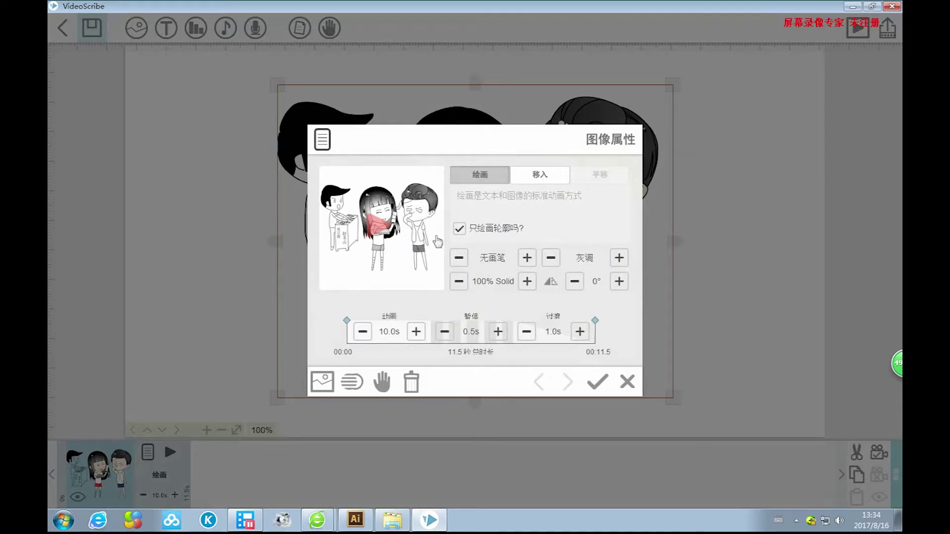
{"action": "left_click", "coordinate": [619, 257]}
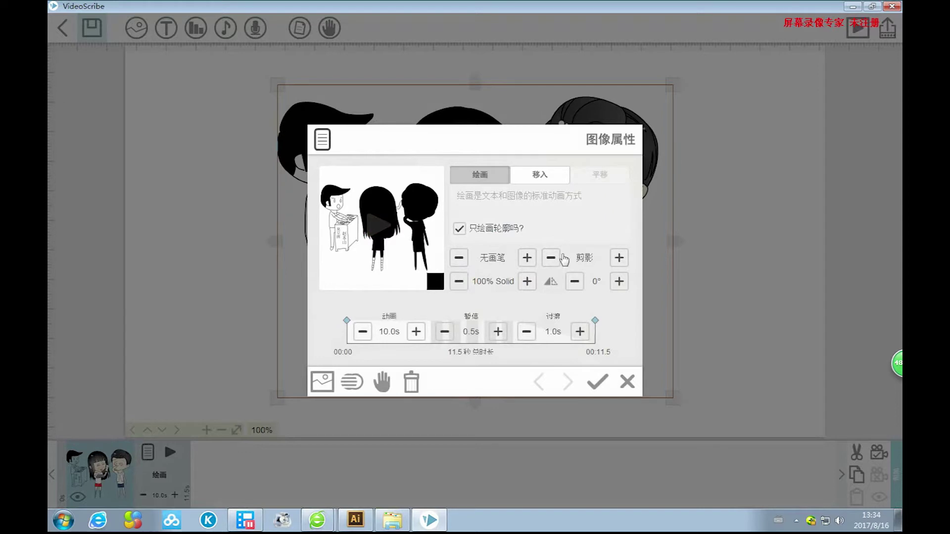
{"action": "left_click", "coordinate": [551, 260]}
{"action": "left_click", "coordinate": [551, 259]}
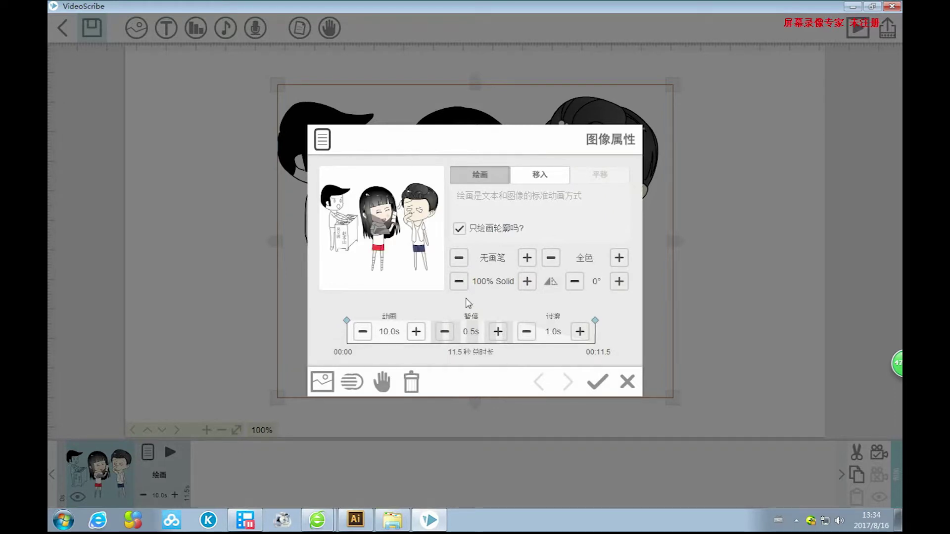
{"action": "left_click", "coordinate": [459, 282]}
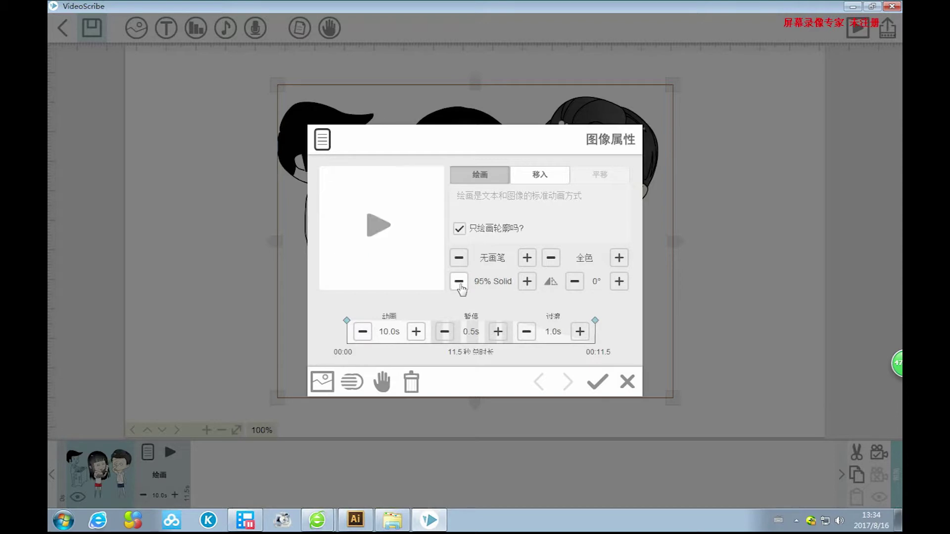
{"action": "left_click", "coordinate": [526, 282]}
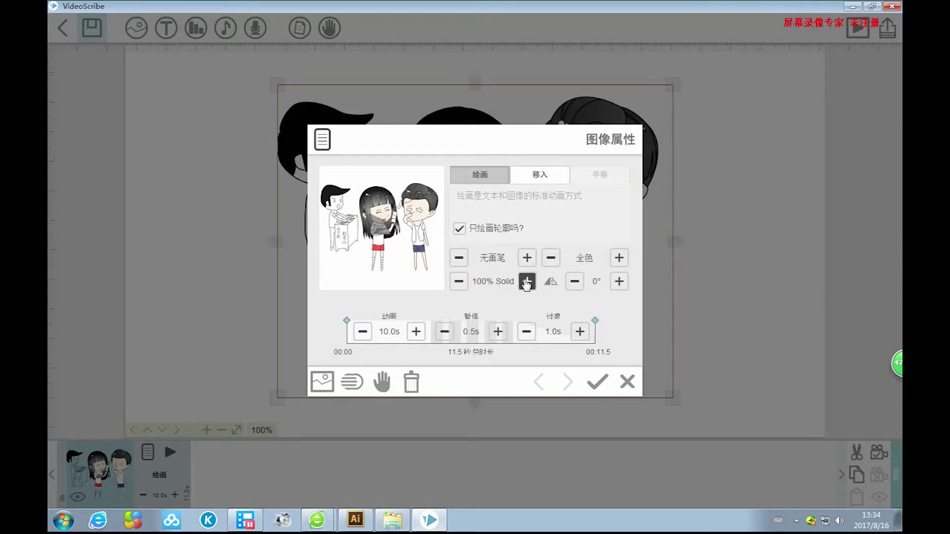
{"action": "left_click", "coordinate": [578, 286]}
{"action": "left_click", "coordinate": [578, 286]}
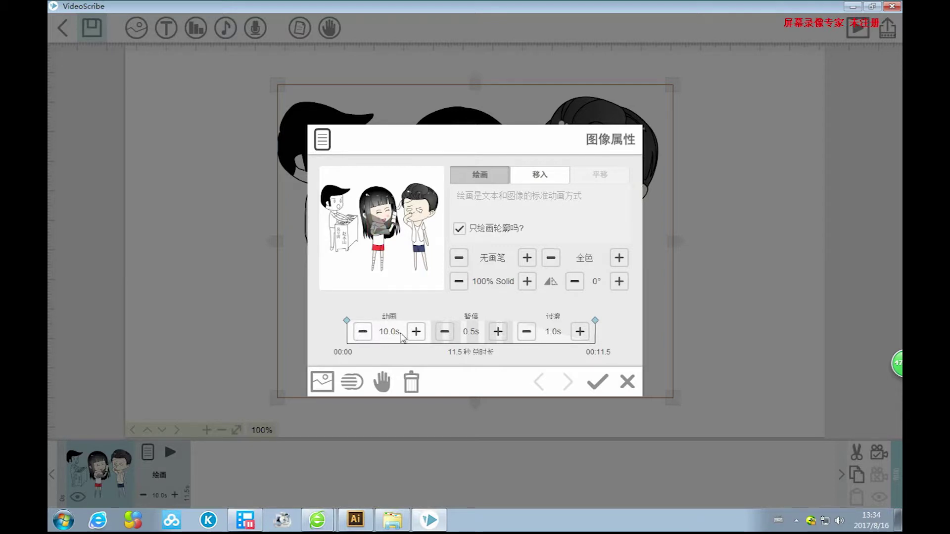
{"action": "left_click", "coordinate": [359, 335]}
{"action": "left_click", "coordinate": [416, 331]}
{"action": "left_click", "coordinate": [416, 331]}
{"action": "left_click", "coordinate": [363, 333]}
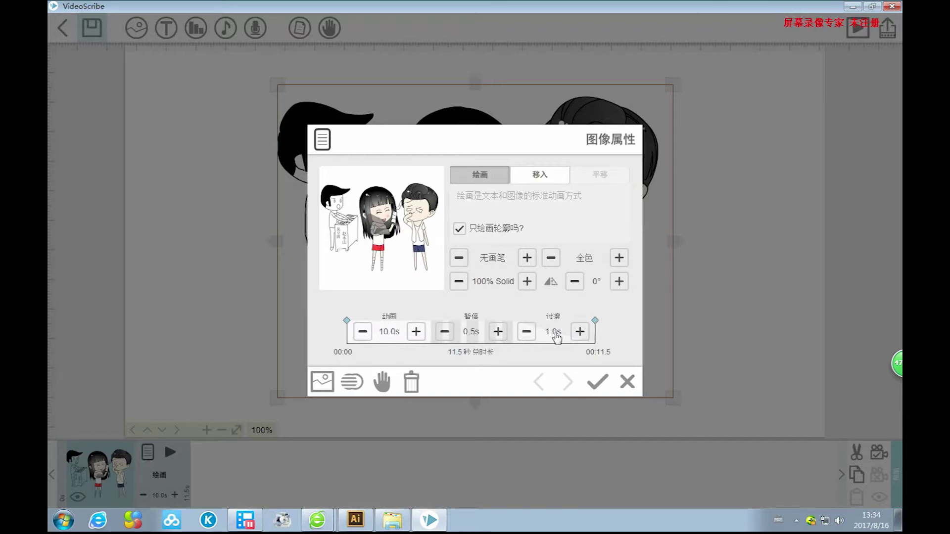
Swap the picture for the couple-with-red-heart image via 替换图像, then reopen its properties.
{"action": "left_click", "coordinate": [323, 383]}
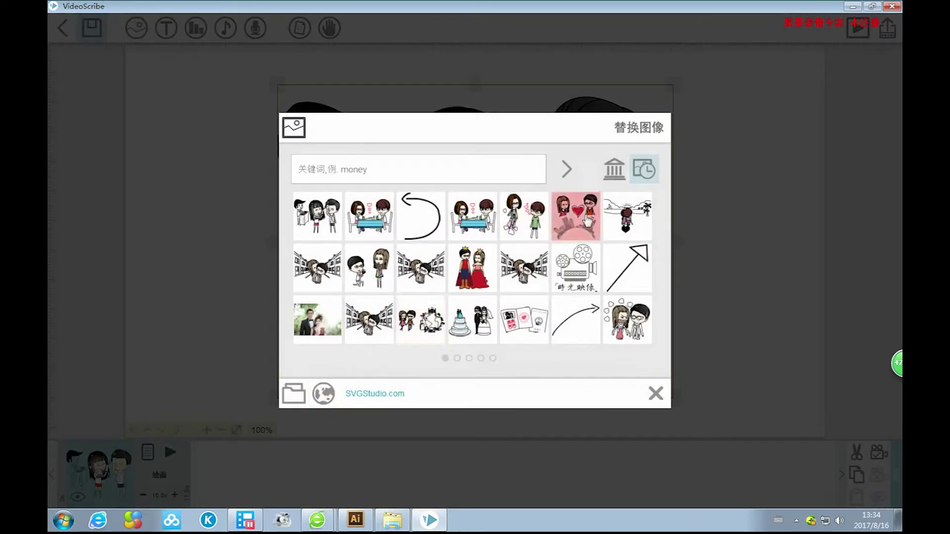
{"action": "left_click", "coordinate": [535, 232]}
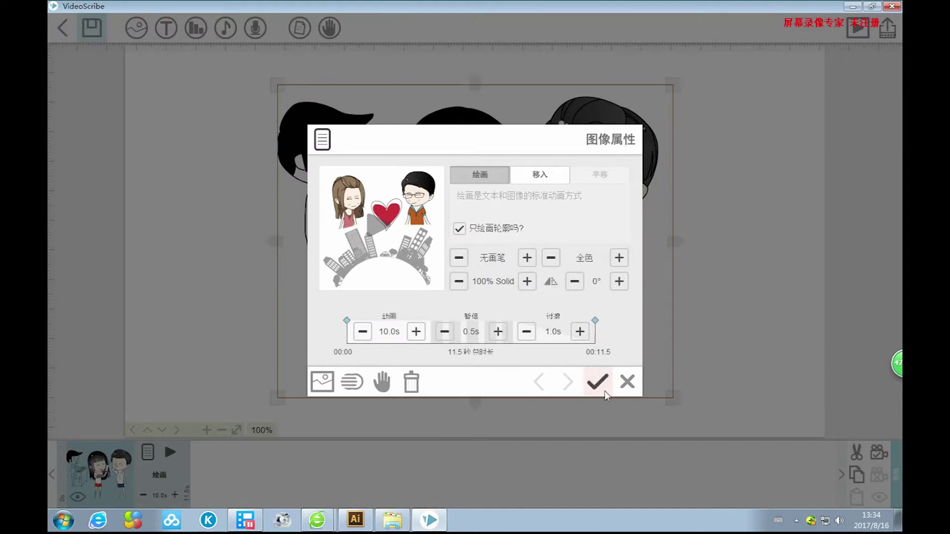
{"action": "left_click", "coordinate": [597, 382]}
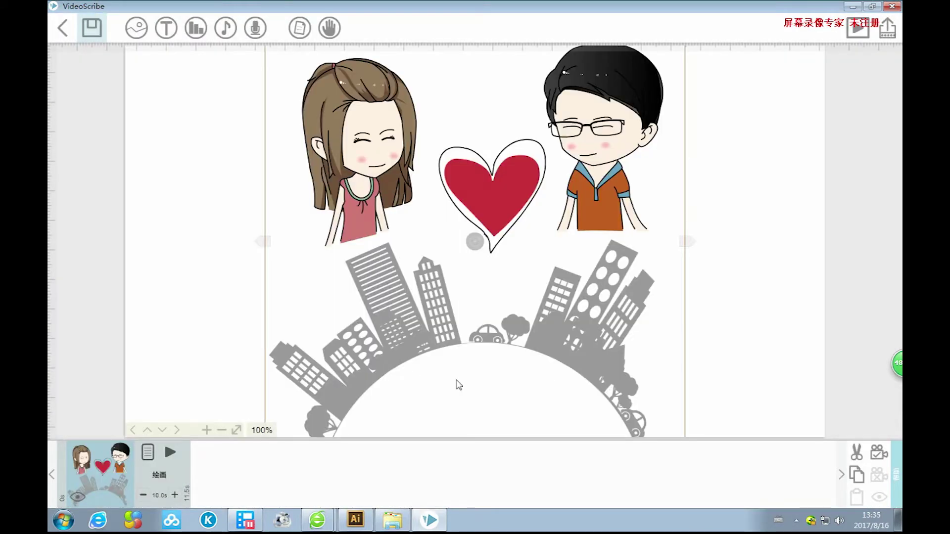
{"action": "left_click", "coordinate": [149, 452]}
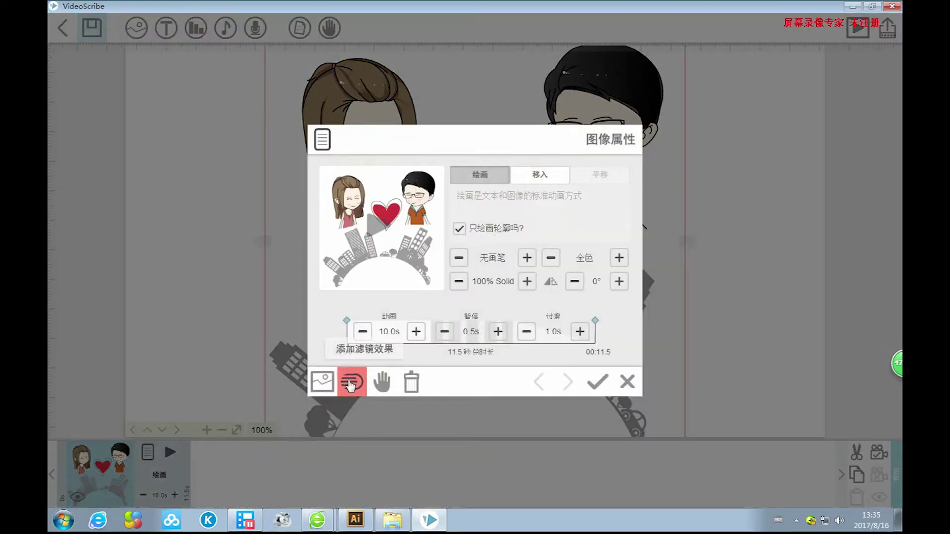
{"action": "left_click", "coordinate": [350, 383]}
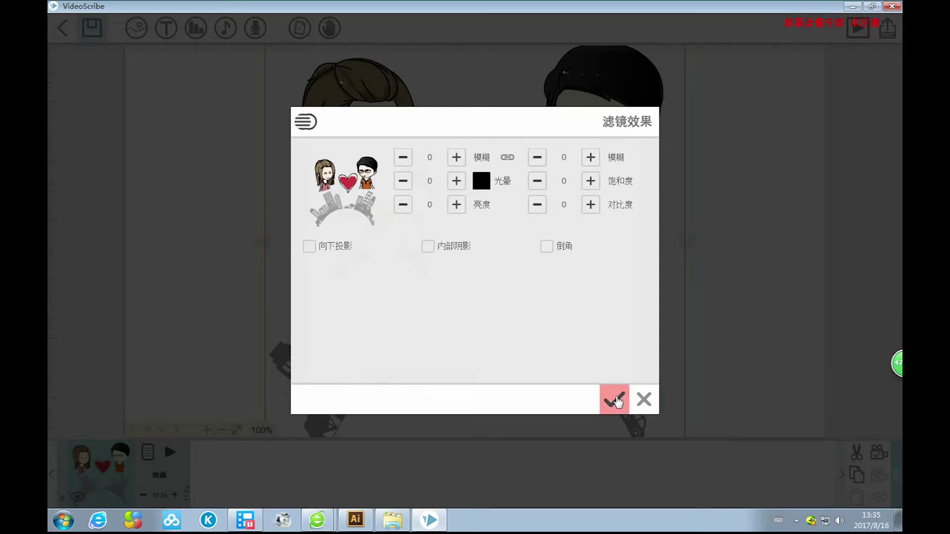
{"action": "left_click", "coordinate": [643, 401]}
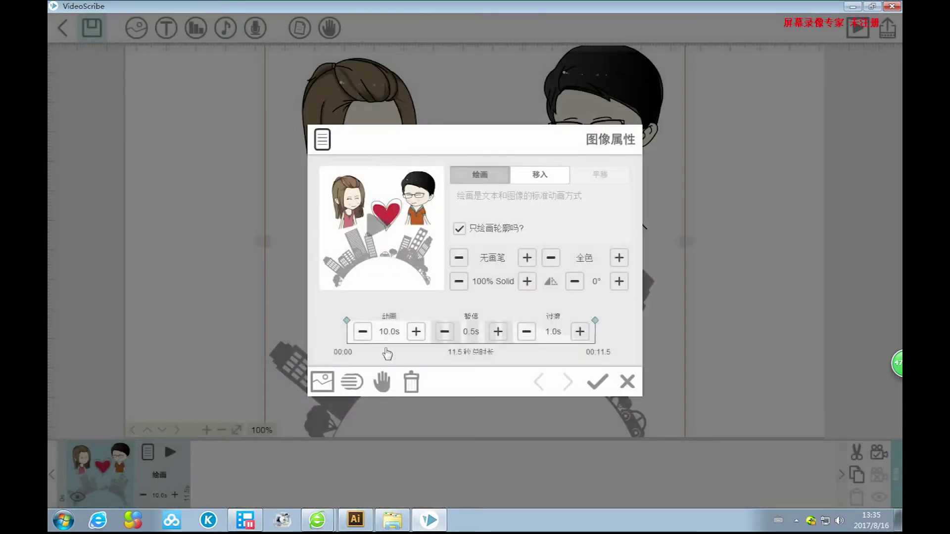
Browse the drawing-hand pages, preview the first hand, and close the chooser leaving the hand unchanged.
{"action": "left_click", "coordinate": [381, 383]}
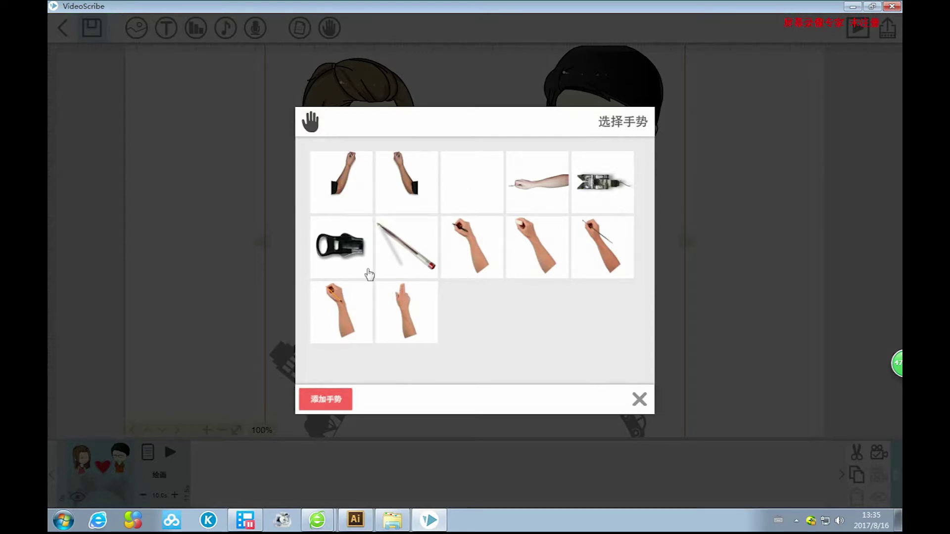
{"action": "left_click", "coordinate": [325, 399]}
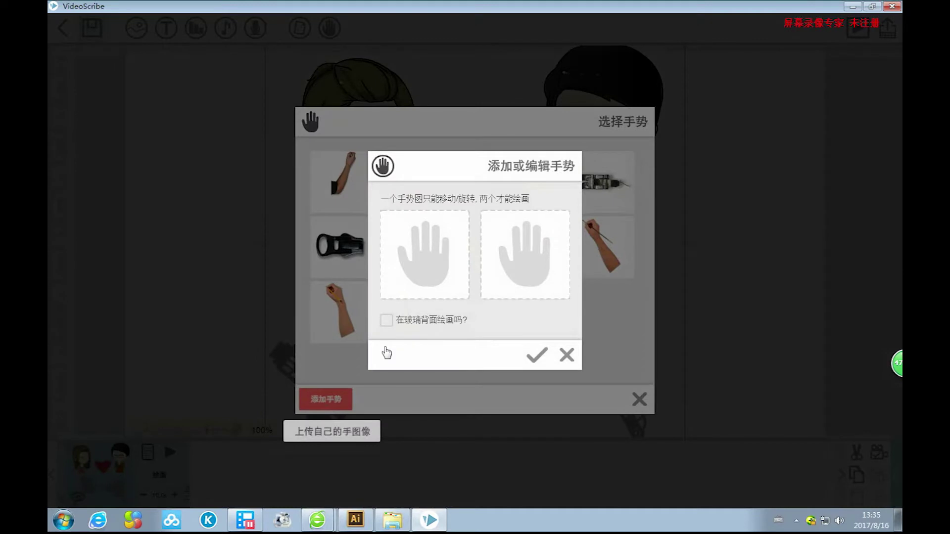
{"action": "left_click", "coordinate": [566, 354]}
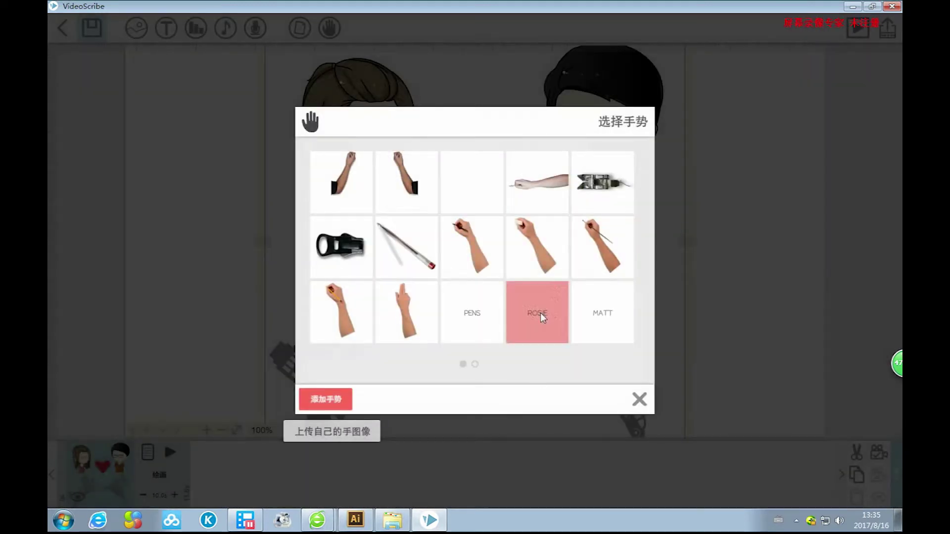
{"action": "left_click", "coordinate": [475, 366]}
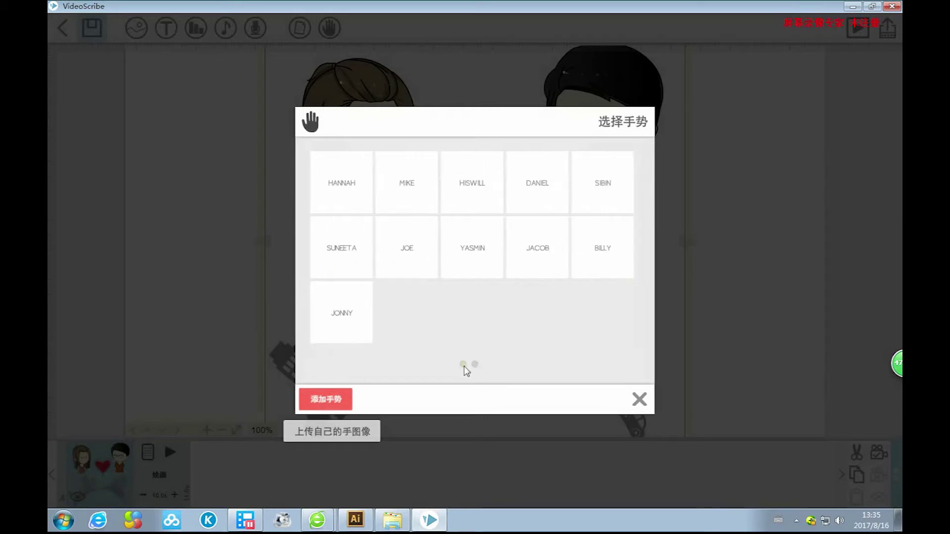
{"action": "left_click", "coordinate": [463, 366]}
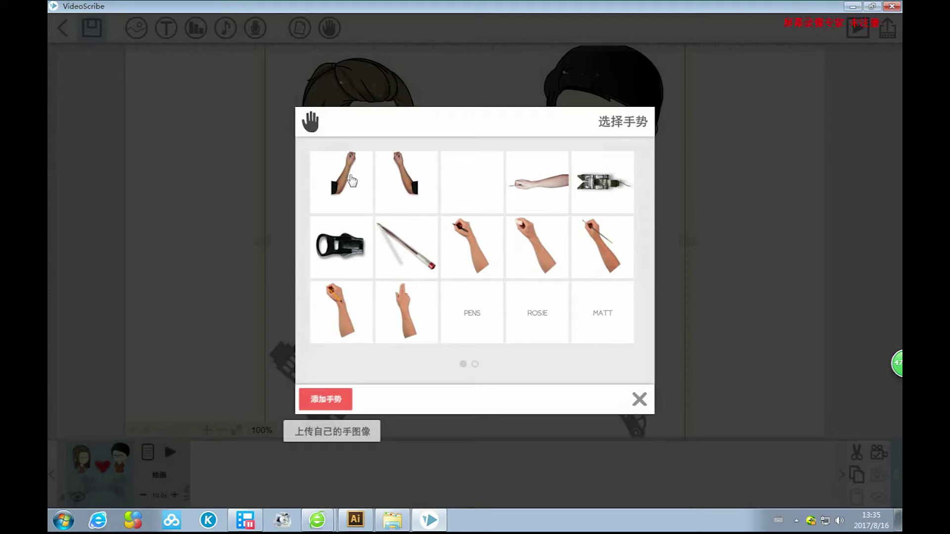
{"action": "left_click", "coordinate": [351, 181]}
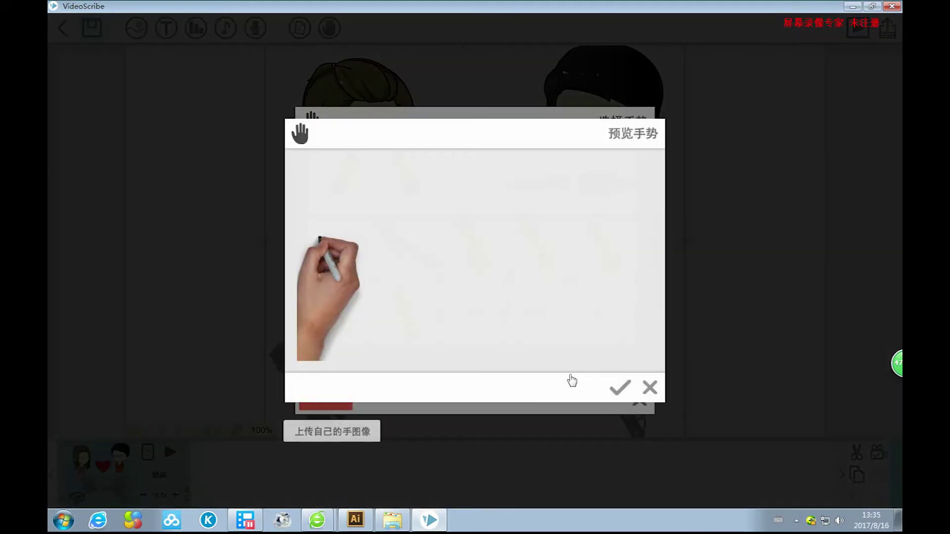
{"action": "left_click", "coordinate": [645, 388]}
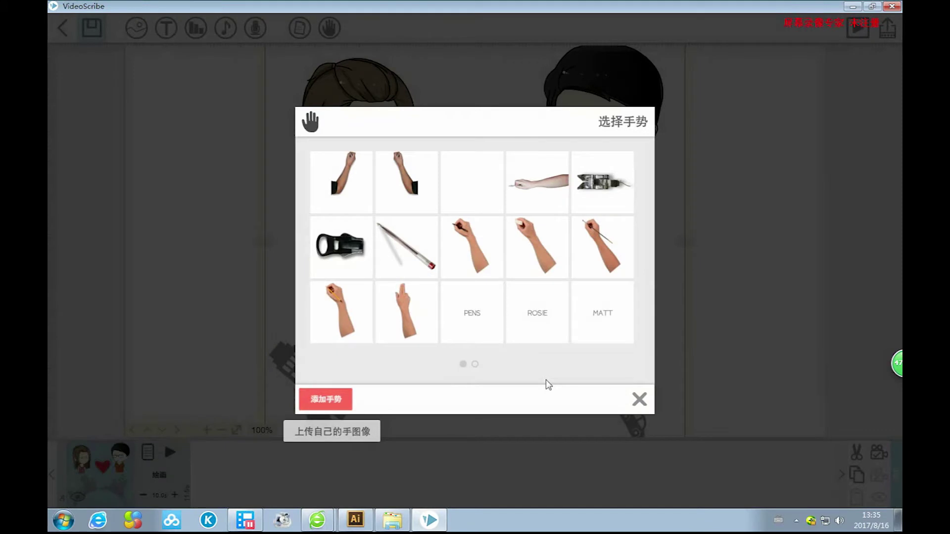
{"action": "left_click", "coordinate": [639, 398]}
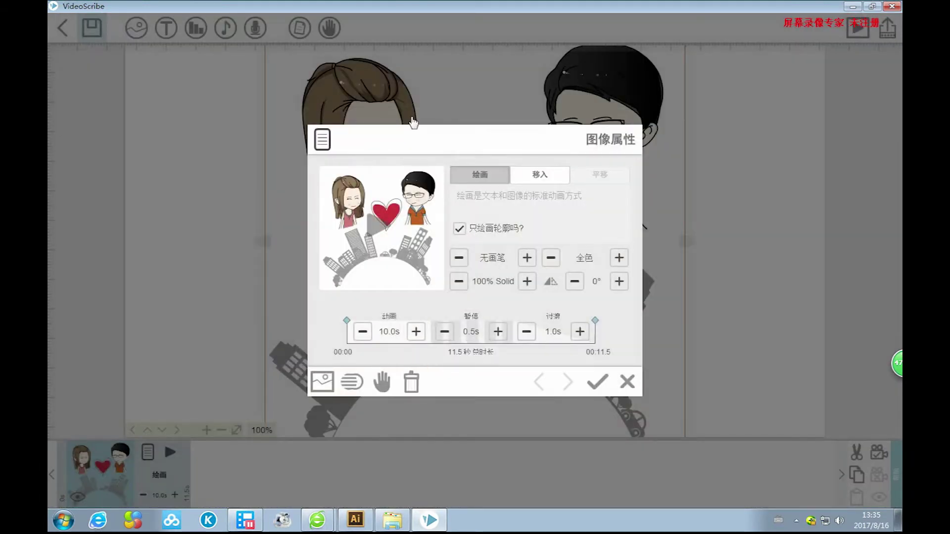
Close Image Properties and play a preview of the couple, heart and city drawing, then stop it.
{"action": "left_click", "coordinate": [598, 383]}
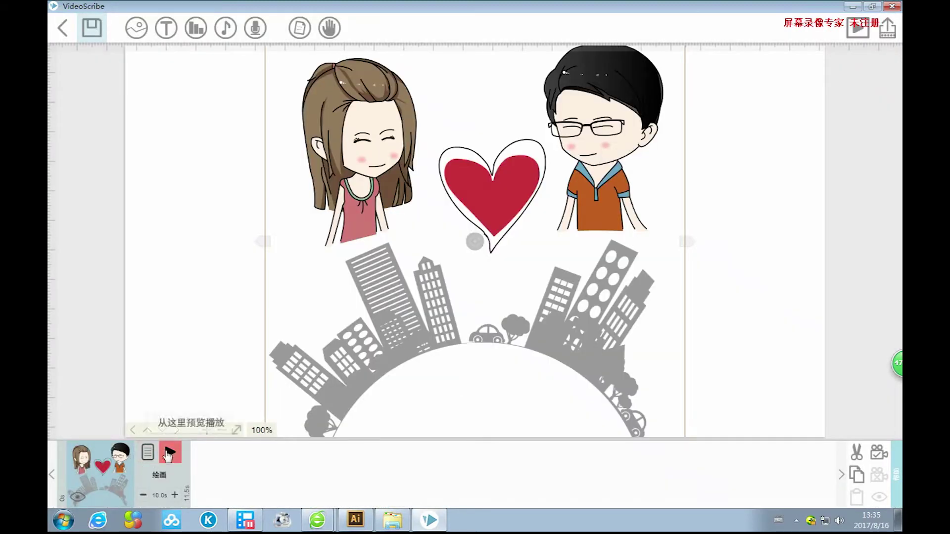
{"action": "left_click", "coordinate": [171, 457]}
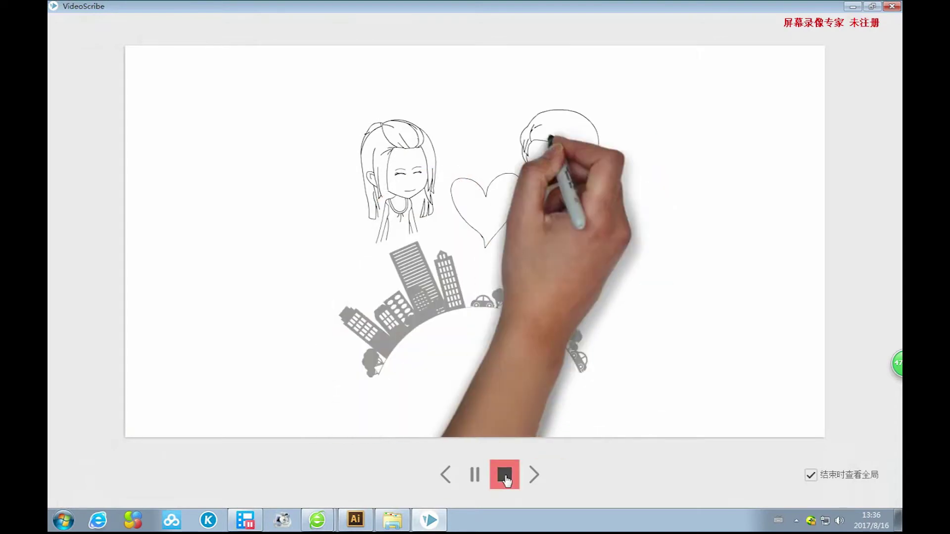
{"action": "left_click", "coordinate": [505, 476]}
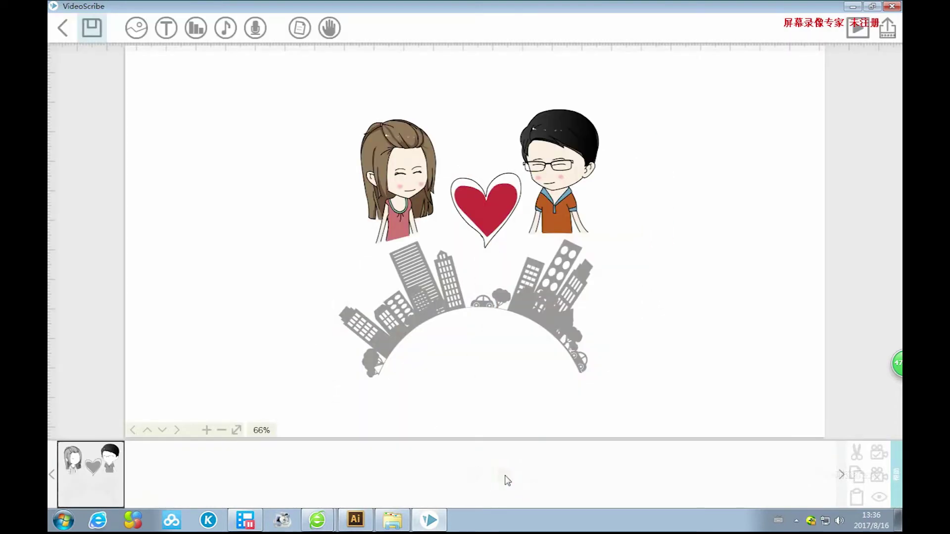
{"action": "left_click", "coordinate": [101, 486]}
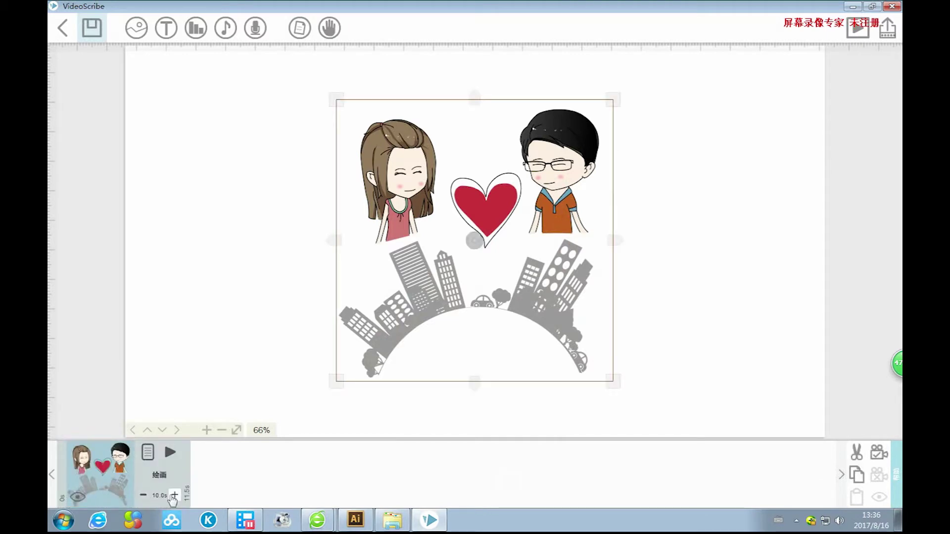
{"action": "left_click", "coordinate": [144, 495]}
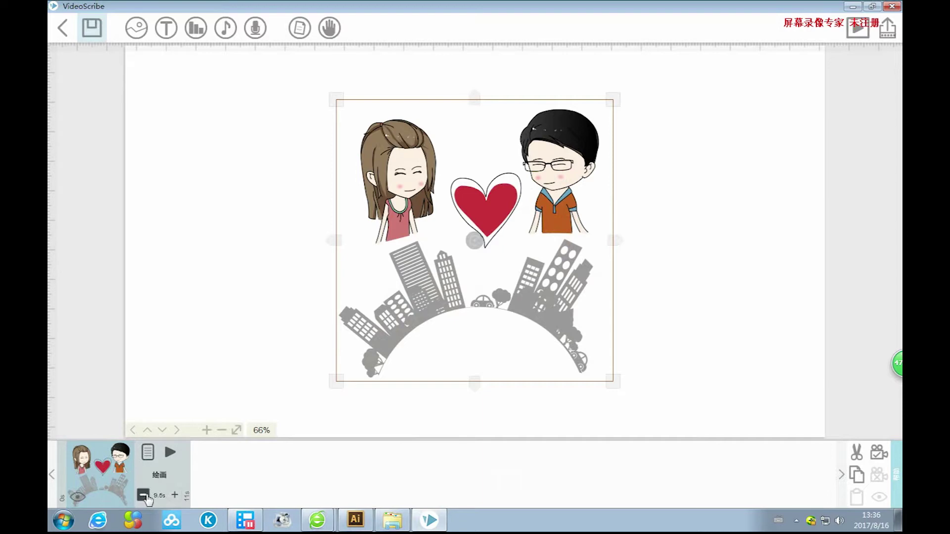
{"action": "left_click", "coordinate": [174, 496]}
{"action": "left_click", "coordinate": [143, 495]}
{"action": "left_click", "coordinate": [143, 495]}
{"action": "left_click", "coordinate": [148, 453]}
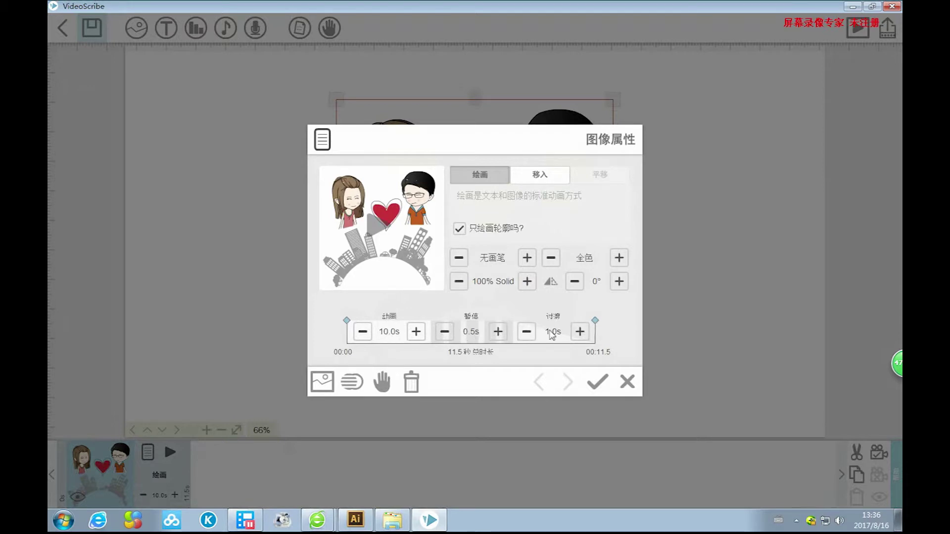
{"action": "left_click", "coordinate": [597, 381]}
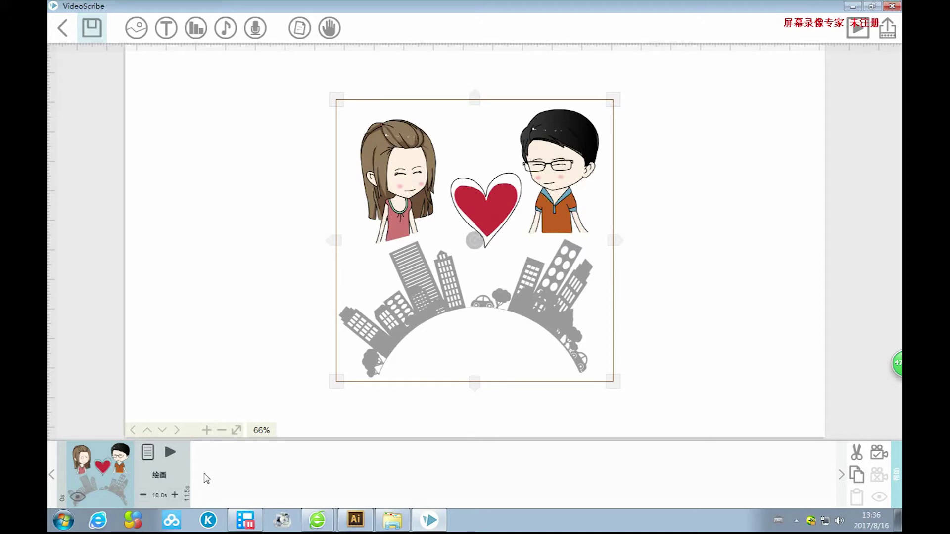
{"action": "left_click", "coordinate": [77, 498]}
{"action": "left_click", "coordinate": [78, 499]}
{"action": "left_click", "coordinate": [860, 458]}
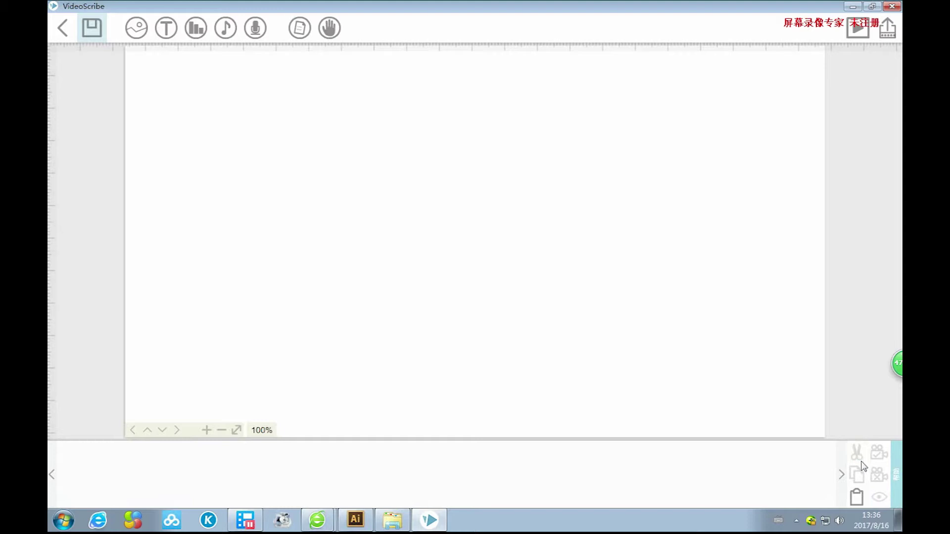
{"action": "key", "text": "ctrl+v"}
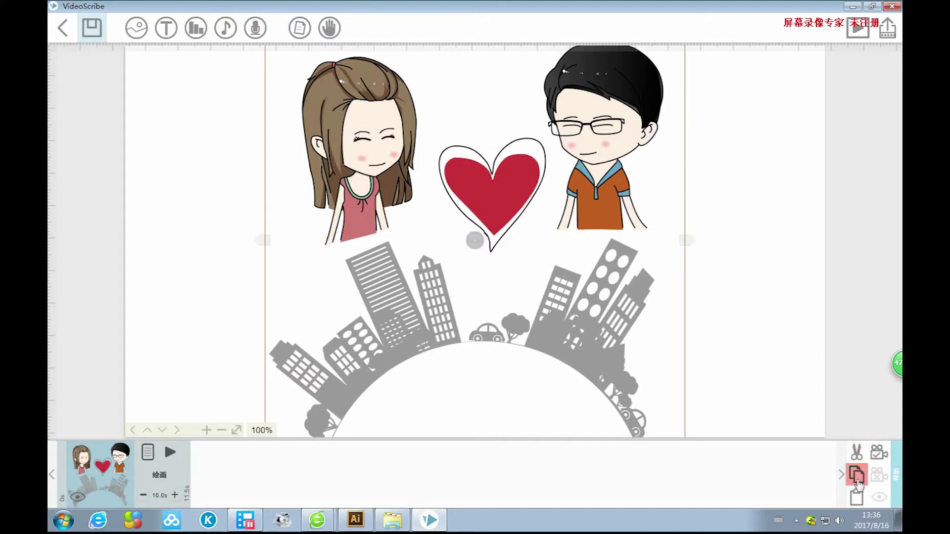
{"action": "scroll", "coordinate": [649, 321], "scroll_direction": "down", "scroll_amount": 1}
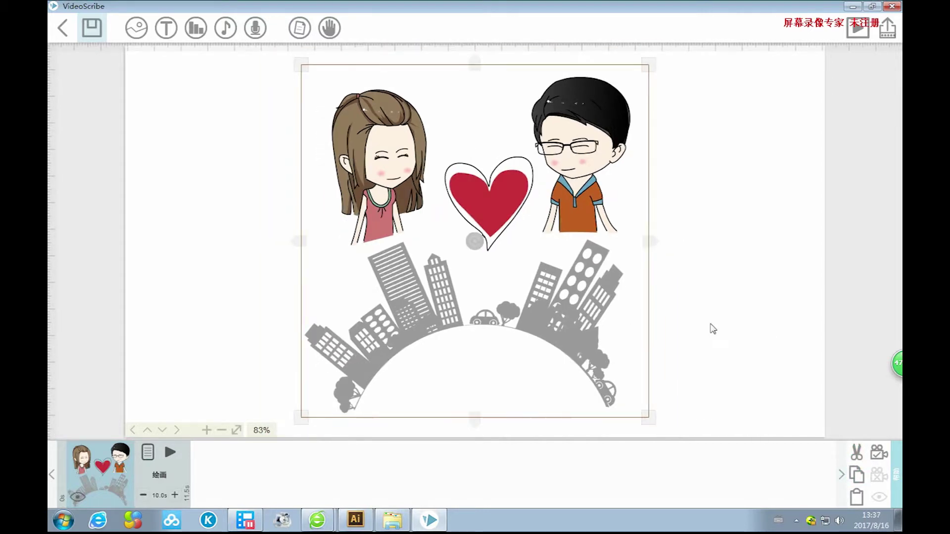
{"action": "scroll", "coordinate": [713, 329], "scroll_direction": "down", "scroll_amount": 4}
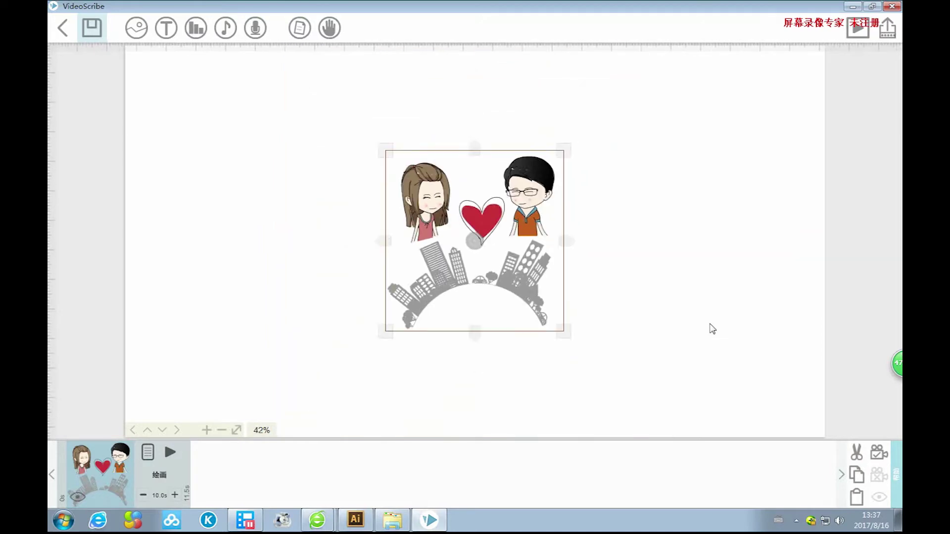
{"action": "scroll", "coordinate": [713, 329], "scroll_direction": "up", "scroll_amount": 5}
{"action": "scroll", "coordinate": [712, 329], "scroll_direction": "down", "scroll_amount": 5}
{"action": "scroll", "coordinate": [712, 329], "scroll_direction": "up", "scroll_amount": 4}
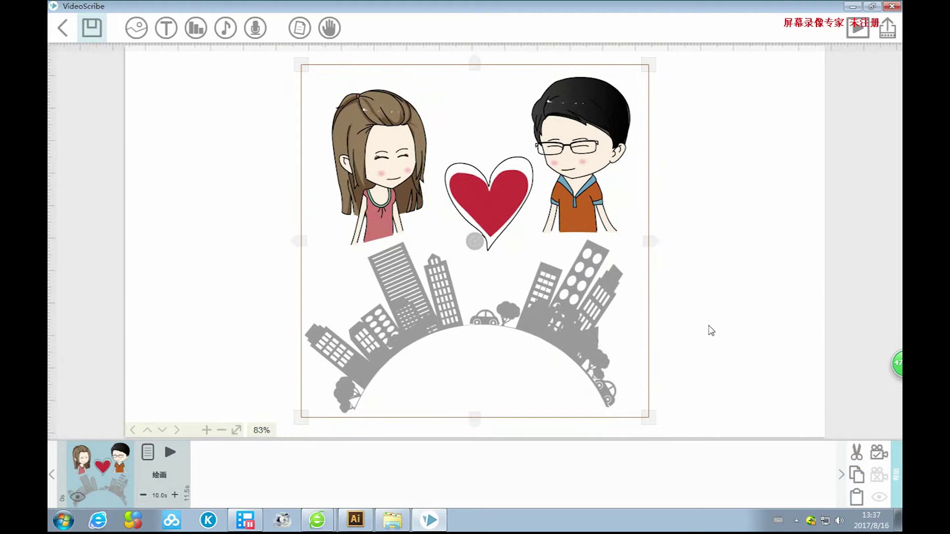
{"action": "left_click", "coordinate": [879, 454]}
{"action": "scroll", "coordinate": [400, 227], "scroll_direction": "up", "scroll_amount": 3}
{"action": "scroll", "coordinate": [400, 227], "scroll_direction": "down", "scroll_amount": 3}
{"action": "left_click", "coordinate": [878, 453]}
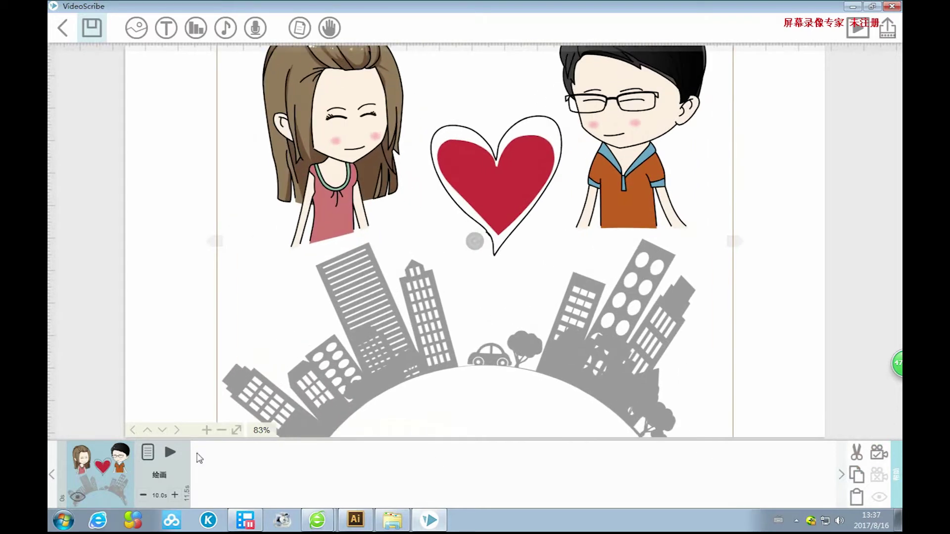
{"action": "left_click", "coordinate": [170, 452]}
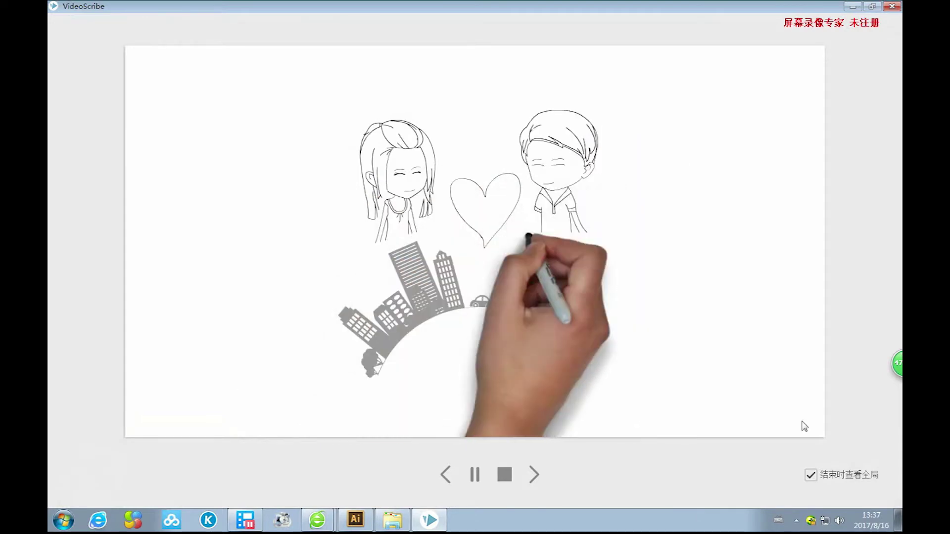
Toggle 'view whole at end' off and back on, then preview the scene again.
{"action": "left_click", "coordinate": [811, 476]}
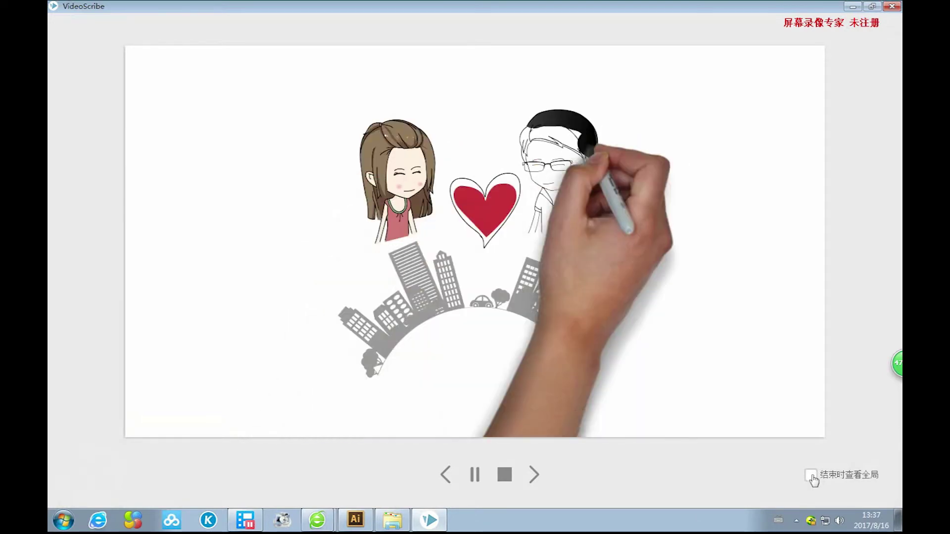
{"action": "left_click", "coordinate": [811, 476]}
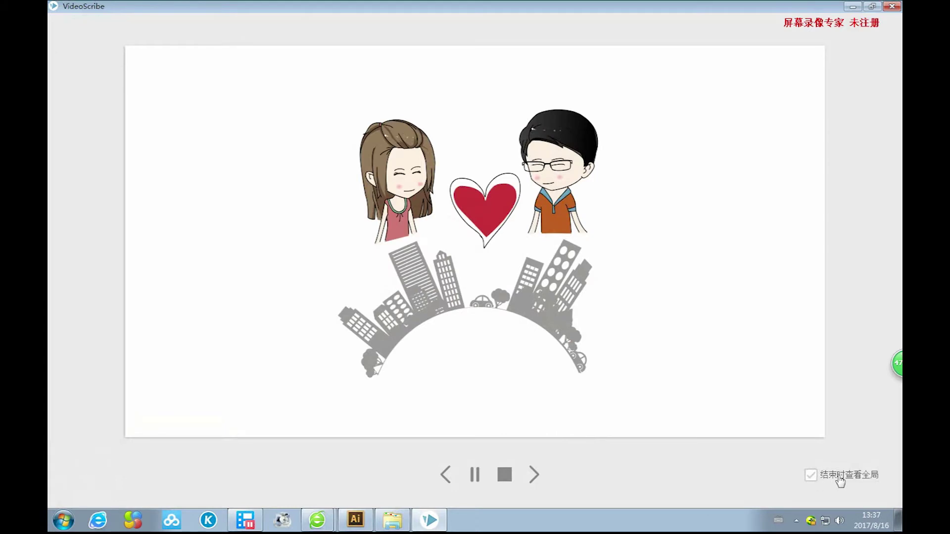
{"action": "left_click", "coordinate": [443, 274]}
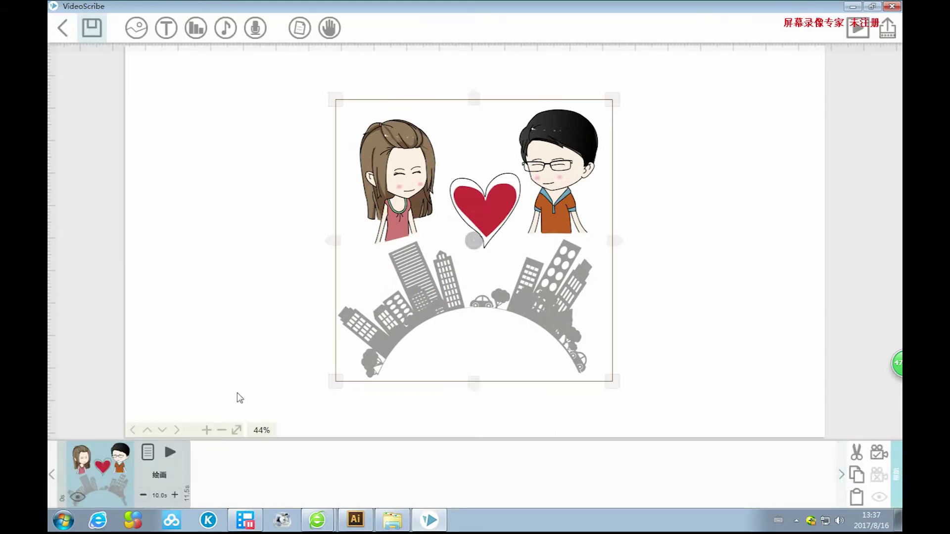
{"action": "left_click", "coordinate": [170, 451]}
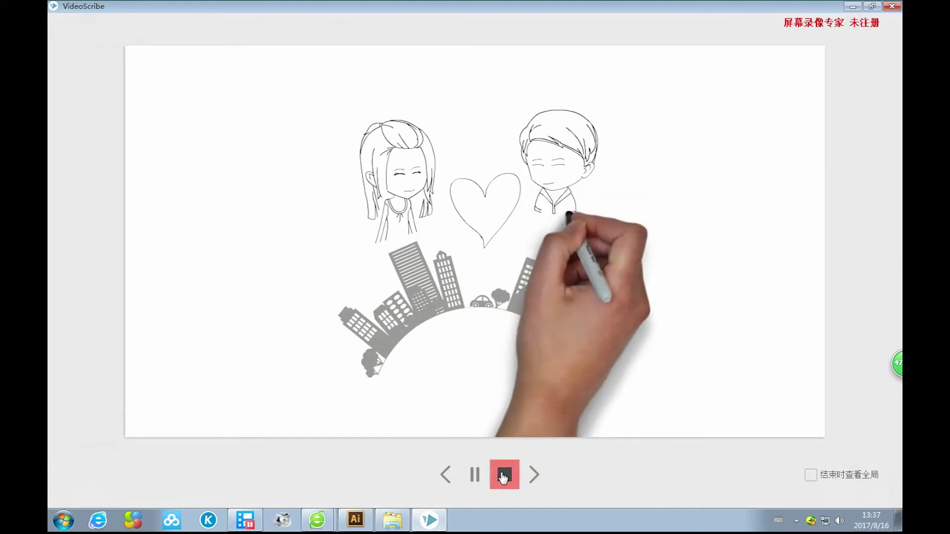
{"action": "left_click", "coordinate": [504, 475]}
Enlarge the image to fill most of the canvas, set the camera position, and preview.
{"action": "left_click", "coordinate": [532, 274]}
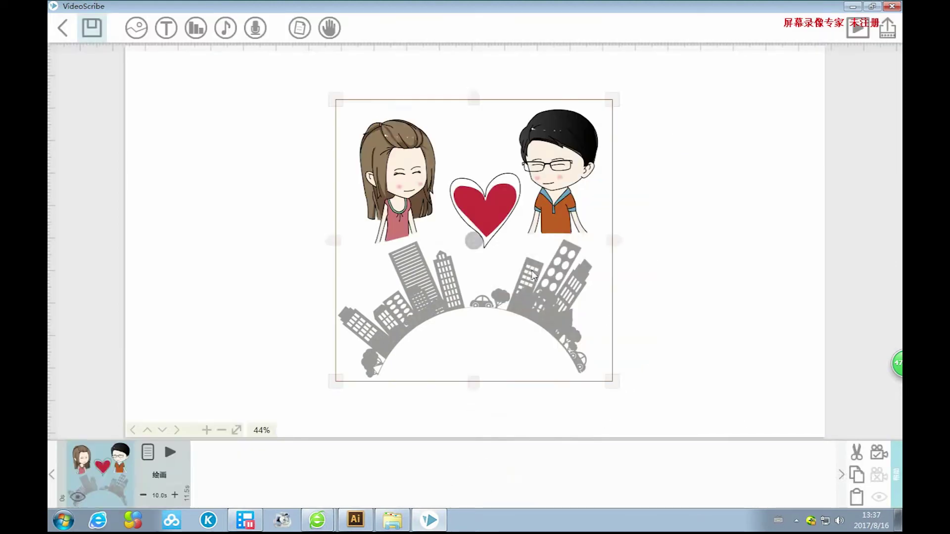
{"action": "left_click_drag", "start_coordinate": [613, 384], "coordinate": [810, 509]}
{"action": "left_click", "coordinate": [878, 455]}
{"action": "left_click", "coordinate": [171, 452]}
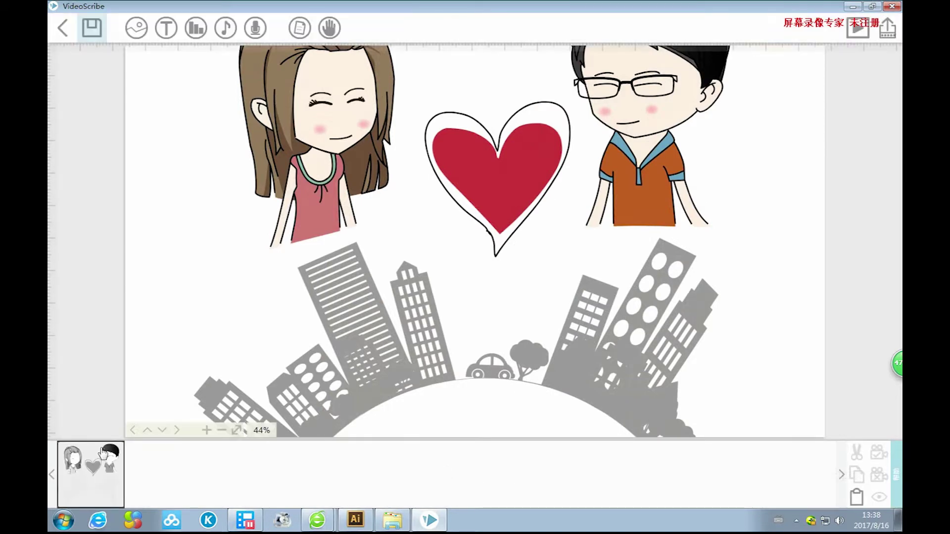
Clear the image's saved camera position and preview the scene without that framing.
{"action": "left_click", "coordinate": [96, 470]}
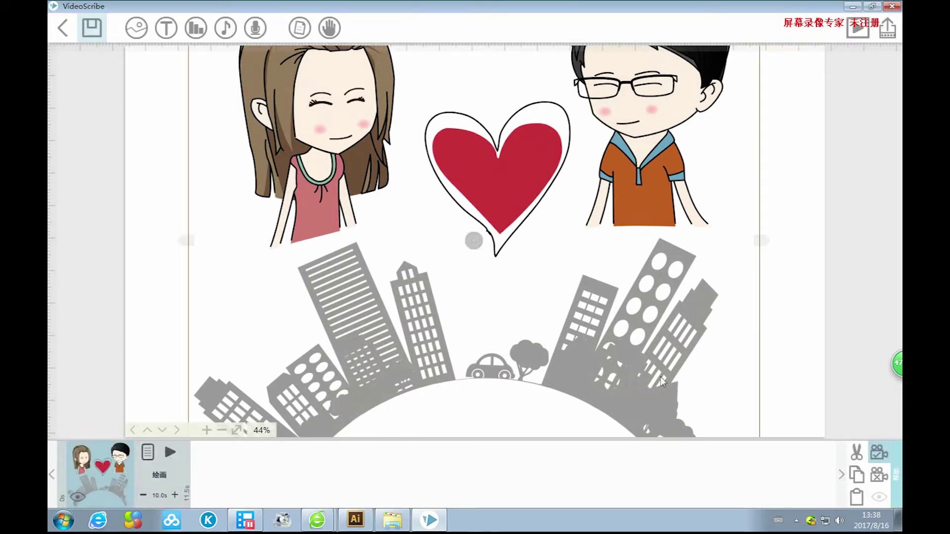
{"action": "left_click", "coordinate": [879, 479]}
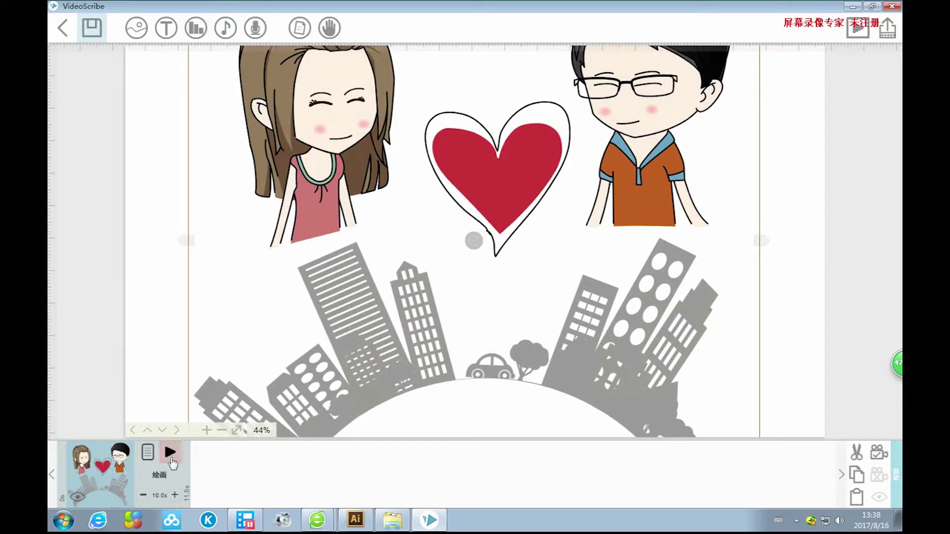
{"action": "left_click", "coordinate": [171, 460]}
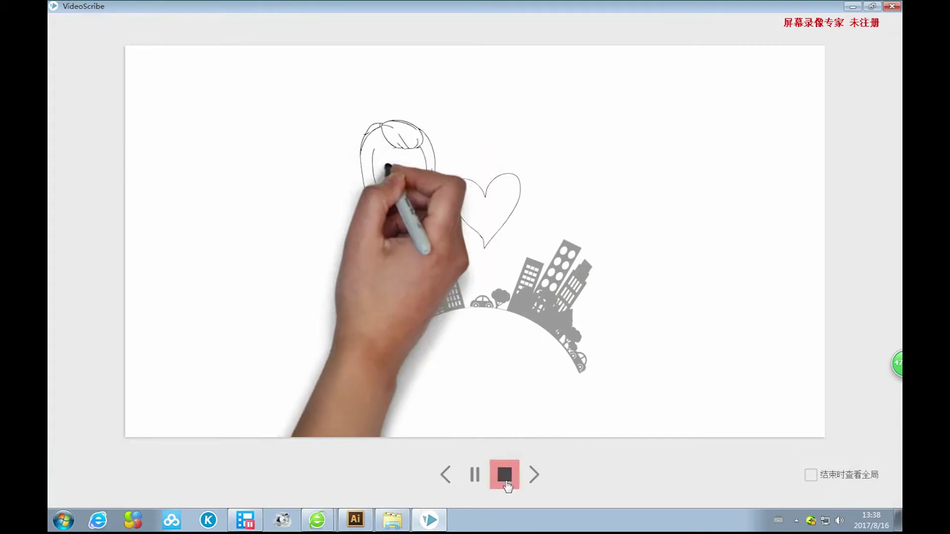
{"action": "left_click", "coordinate": [504, 475]}
Resize the couple-and-city picture to fit, set the camera on it, and start a text element.
{"action": "left_click", "coordinate": [530, 281]}
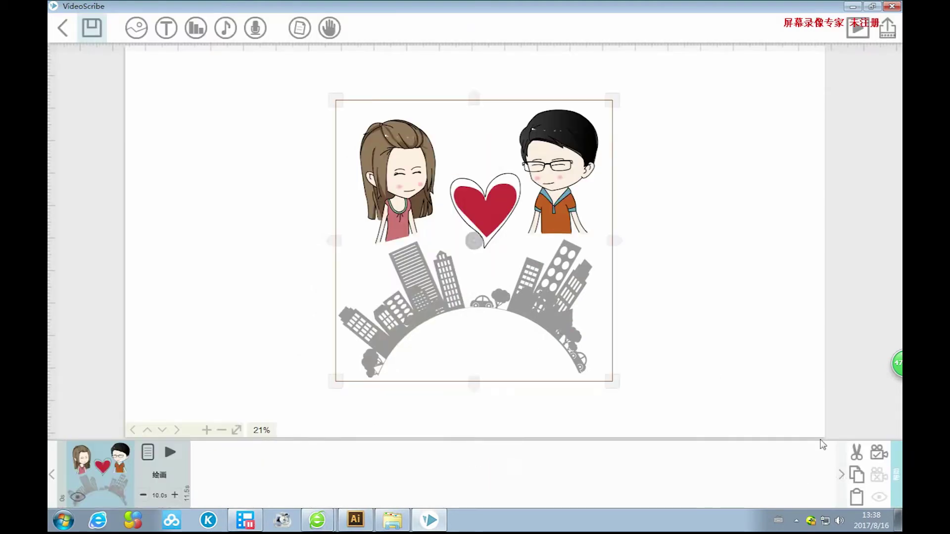
{"action": "left_click_drag", "start_coordinate": [613, 382], "coordinate": [676, 444]}
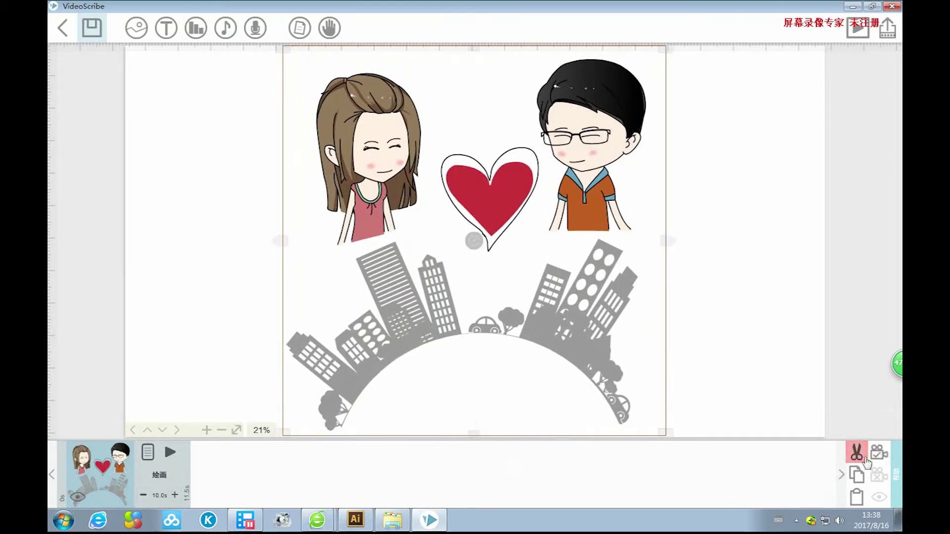
{"action": "left_click_drag", "start_coordinate": [665, 434], "coordinate": [671, 436]}
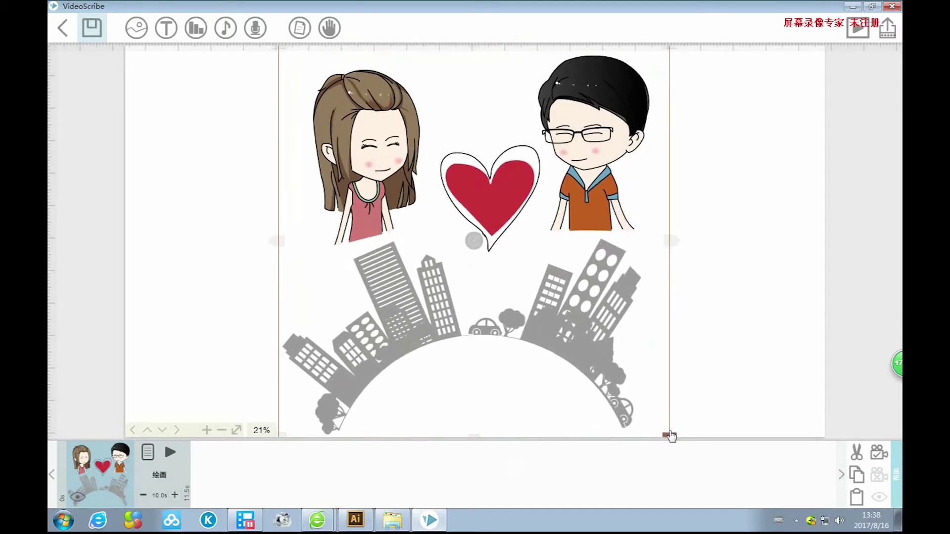
{"action": "left_click", "coordinate": [878, 452]}
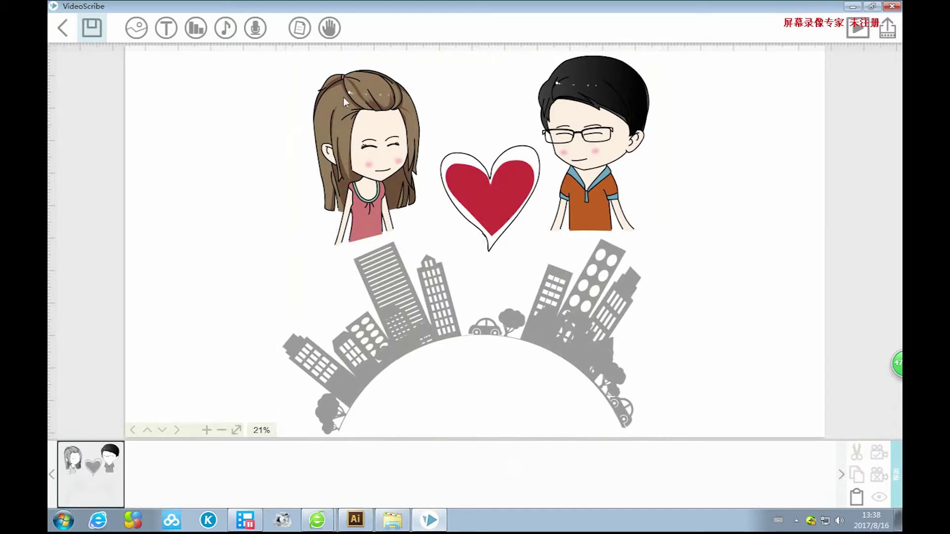
{"action": "left_click", "coordinate": [163, 31]}
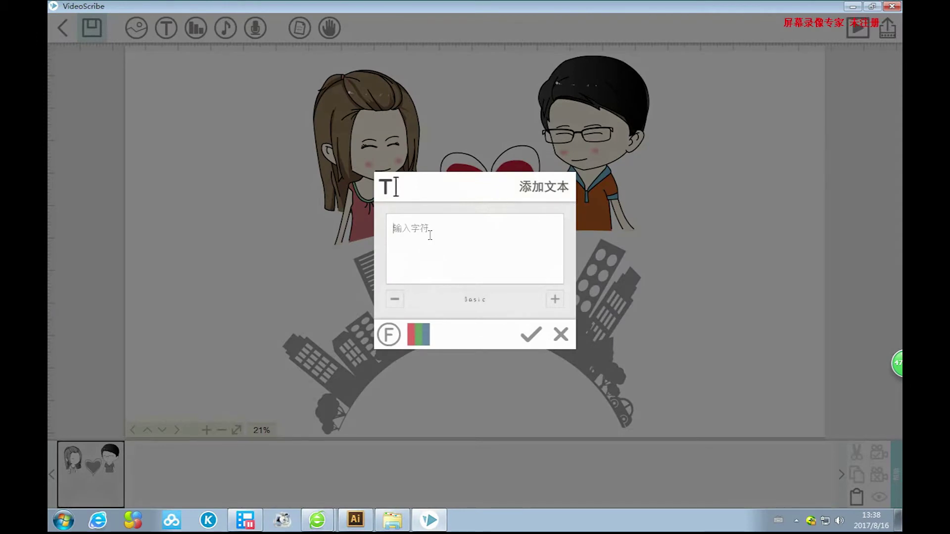
Type the first caption line 感谢最美的时光遇见你 with the Chinese input method.
{"action": "key", "text": "ctrl+shift"}
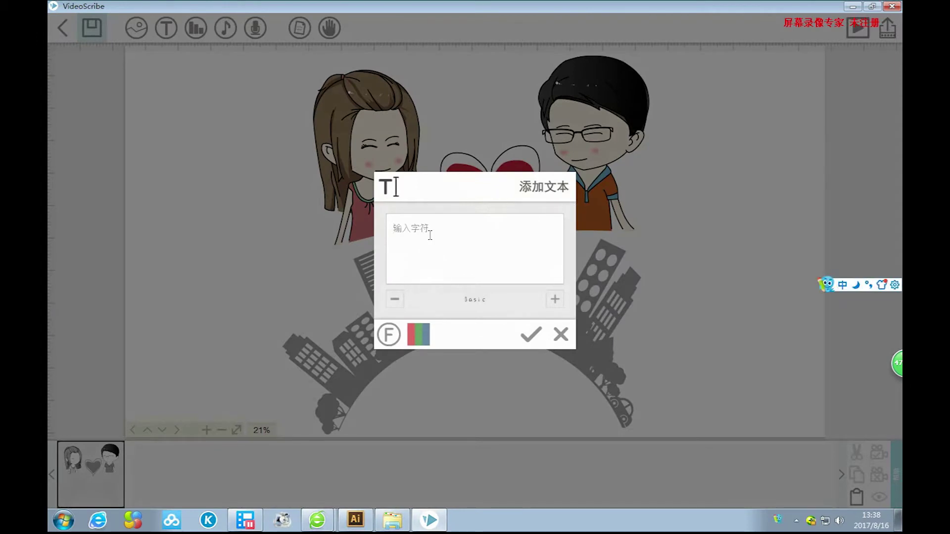
{"action": "type", "text": "dang"}
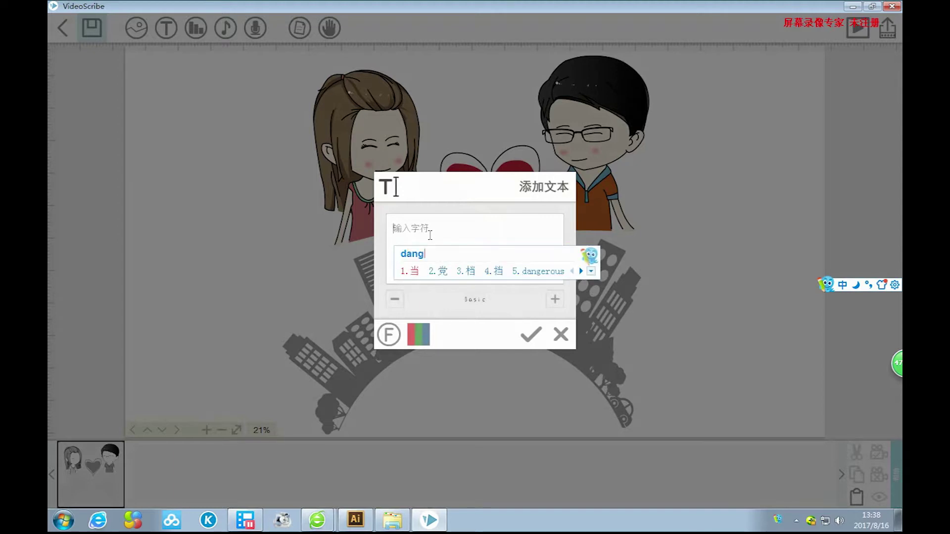
{"action": "key", "text": "BackSpace"}
{"action": "key", "text": "BackSpace"}
{"action": "key", "text": "BackSpace"}
{"action": "key", "text": "BackSpace"}
{"action": "type", "text": "ganxie"}
{"action": "key", "text": "space"}
{"action": "type", "text": "zuimei"}
{"action": "key", "text": "space"}
{"action": "type", "text": "de"}
{"action": "key", "text": "space"}
{"action": "type", "text": "shiguang"}
{"action": "key", "text": "space"}
{"action": "type", "text": "yunjian"}
{"action": "key", "text": "BackSpace"}
{"action": "key", "text": "BackSpace"}
{"action": "key", "text": "BackSpace"}
{"action": "key", "text": "BackSpace"}
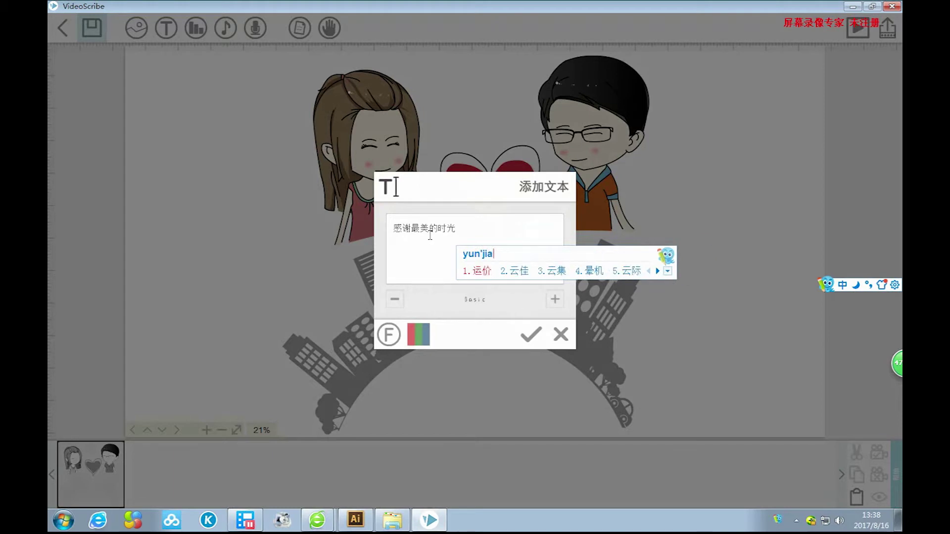
{"action": "key", "text": "BackSpace"}
{"action": "type", "text": "jianni"}
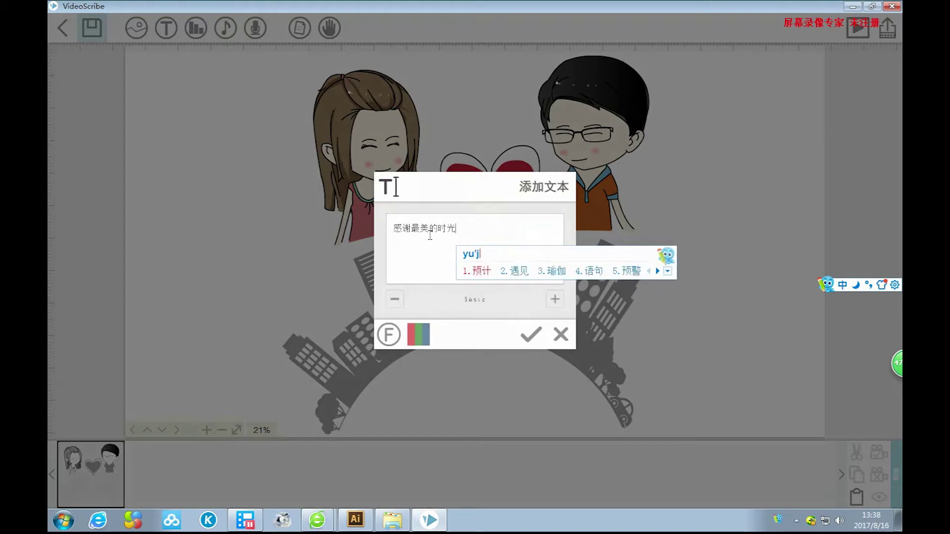
{"action": "key", "text": "space"}
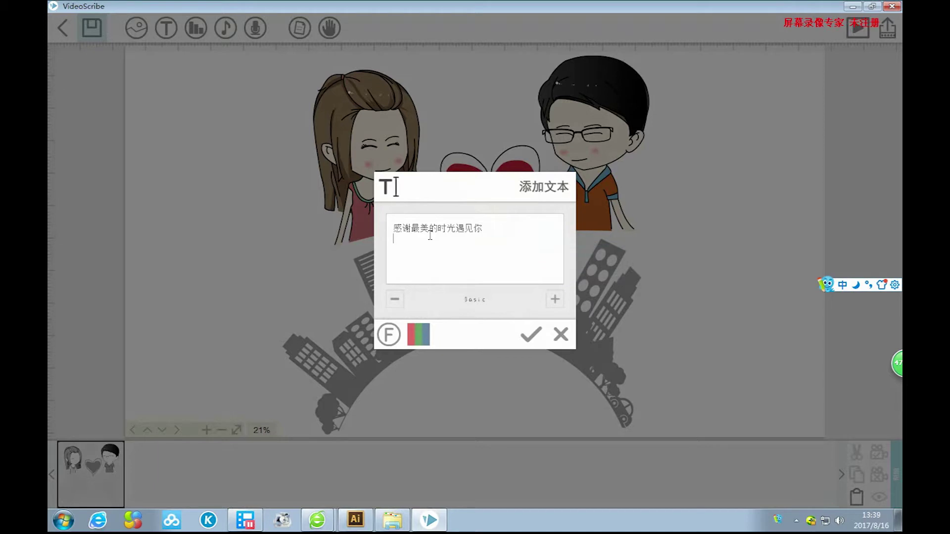
Type the second caption line 感谢最好的年华遇见你, correcting mistyped characters.
{"action": "type", "text": "ganxie"}
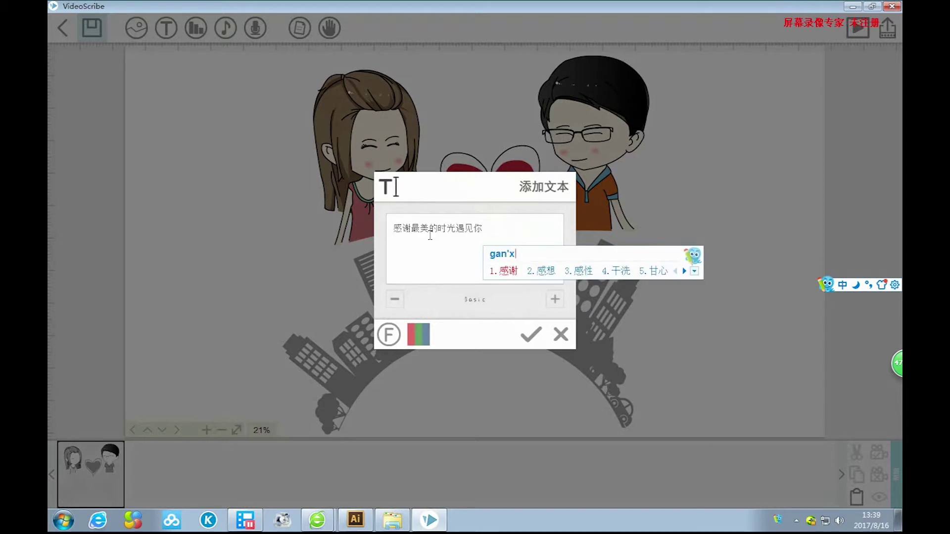
{"action": "key", "text": "space"}
{"action": "type", "text": "zui"}
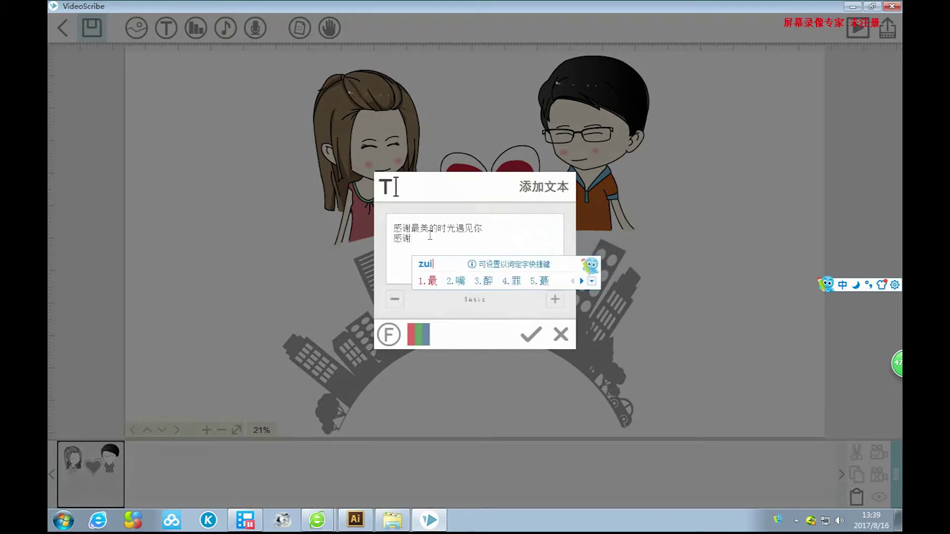
{"action": "key", "text": "space"}
{"action": "type", "text": "haode"}
{"action": "key", "text": "space"}
{"action": "type", "text": "niann"}
{"action": "key", "text": "BackSpace"}
{"action": "key", "text": "space"}
{"action": "type", "text": "ji"}
{"action": "key", "text": "space"}
{"action": "key", "text": "BackSpace"}
{"action": "type", "text": "ji"}
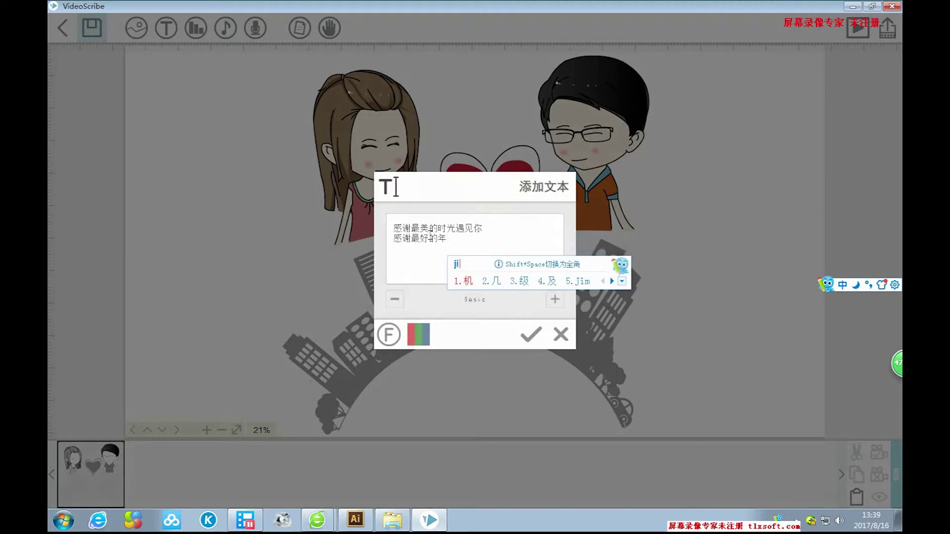
{"action": "key", "text": "BackSpace"}
{"action": "key", "text": "BackSpace"}
{"action": "key", "text": "BackSpace"}
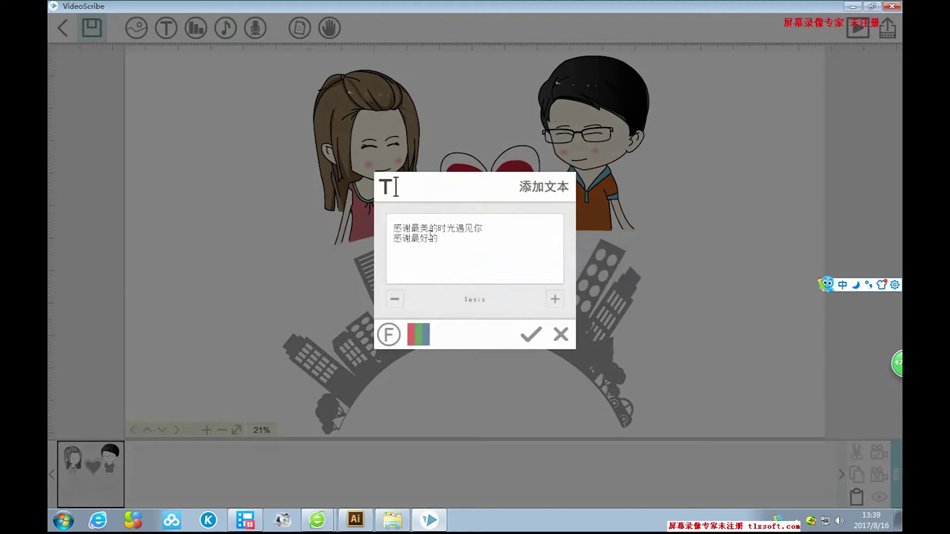
{"action": "type", "text": "nianhua"}
{"action": "key", "text": "space"}
{"action": "type", "text": "yunjinan"}
{"action": "key", "text": "BackSpace"}
{"action": "key", "text": "BackSpace"}
{"action": "key", "text": "BackSpace"}
{"action": "key", "text": "BackSpace"}
{"action": "key", "text": "BackSpace"}
{"action": "key", "text": "BackSpace"}
{"action": "type", "text": "jianni"}
{"action": "key", "text": "space"}
Keep the two-line layout, colour the caption pink, and place it in the scene.
{"action": "key", "text": "Delete"}
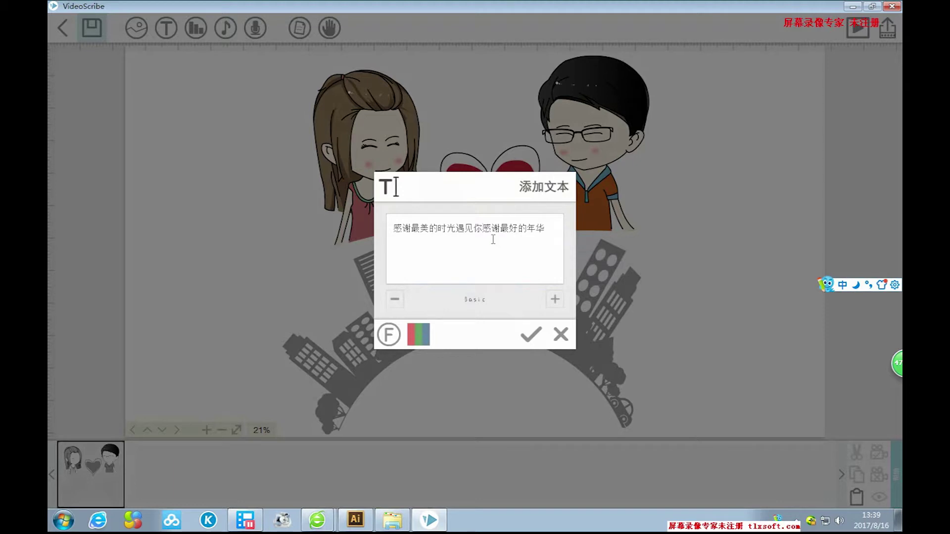
{"action": "key", "text": "ctrl+z"}
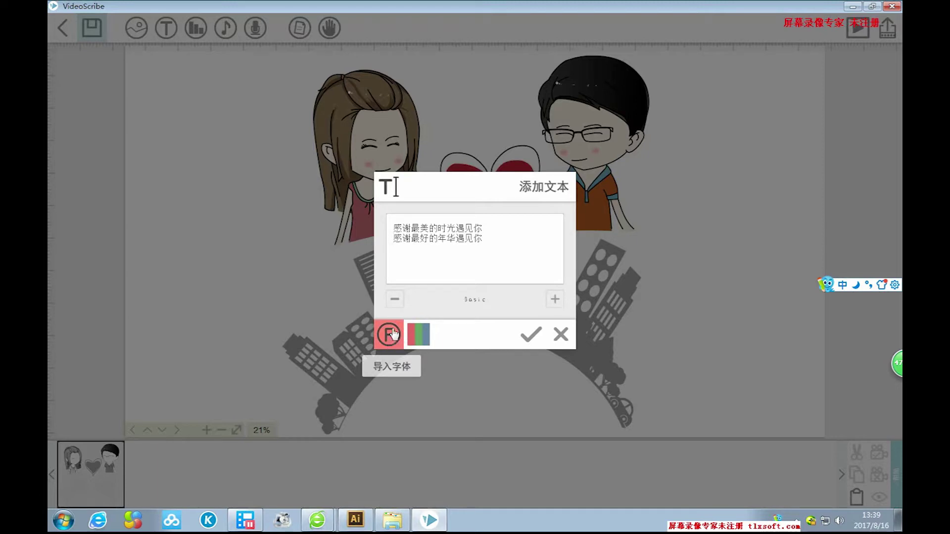
{"action": "left_click", "coordinate": [425, 340]}
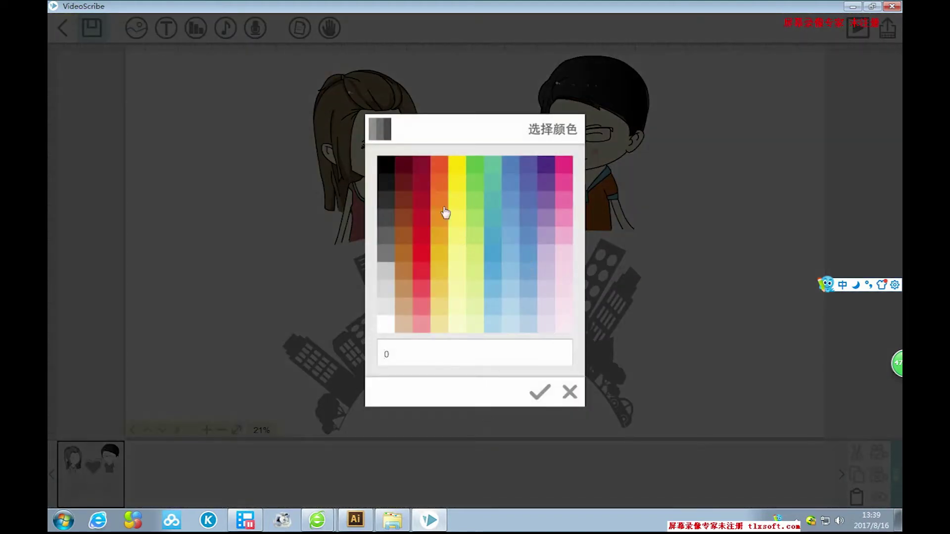
{"action": "left_click", "coordinate": [568, 169]}
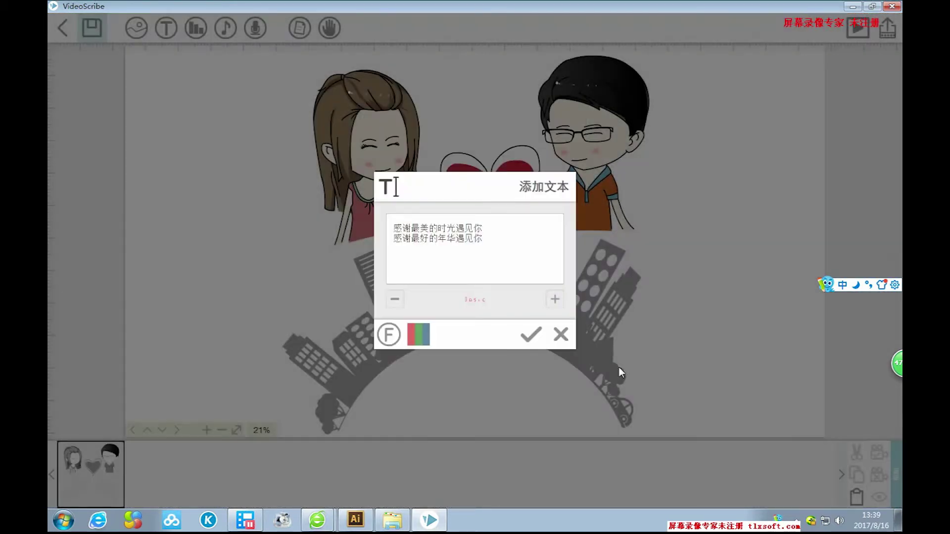
{"action": "left_click", "coordinate": [531, 336]}
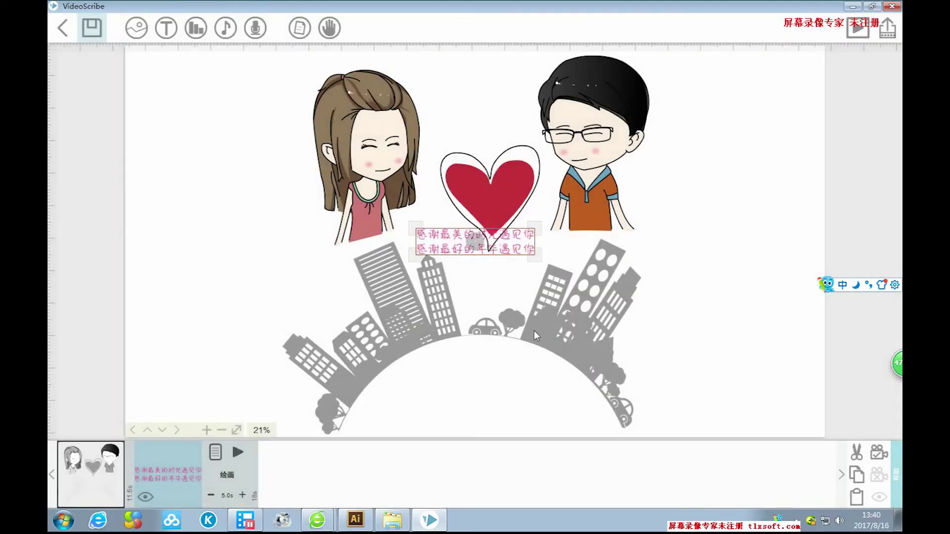
Position the pink caption on the globe, set its camera position, and check both timeline elements.
{"action": "left_click_drag", "start_coordinate": [516, 251], "coordinate": [575, 412]}
{"action": "left_click_drag", "start_coordinate": [514, 398], "coordinate": [579, 428]}
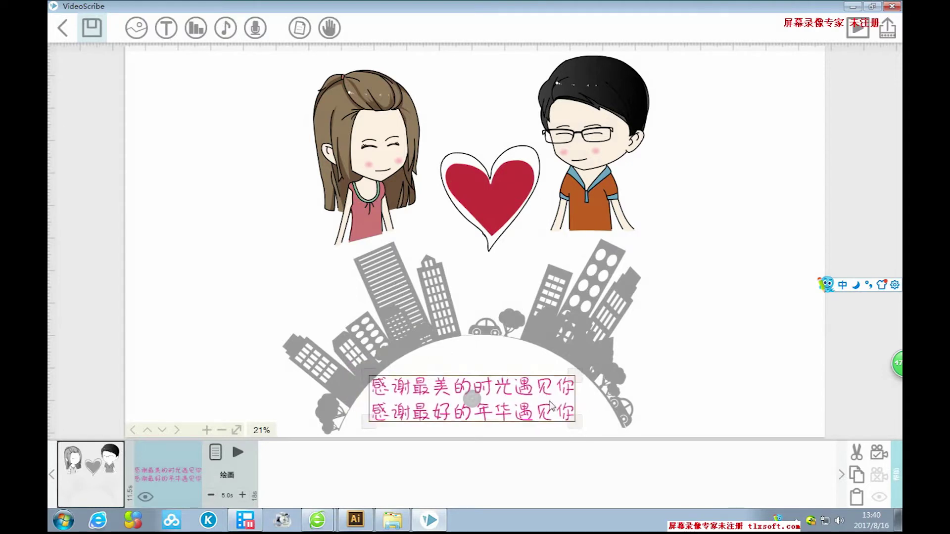
{"action": "left_click_drag", "start_coordinate": [533, 395], "coordinate": [534, 395]}
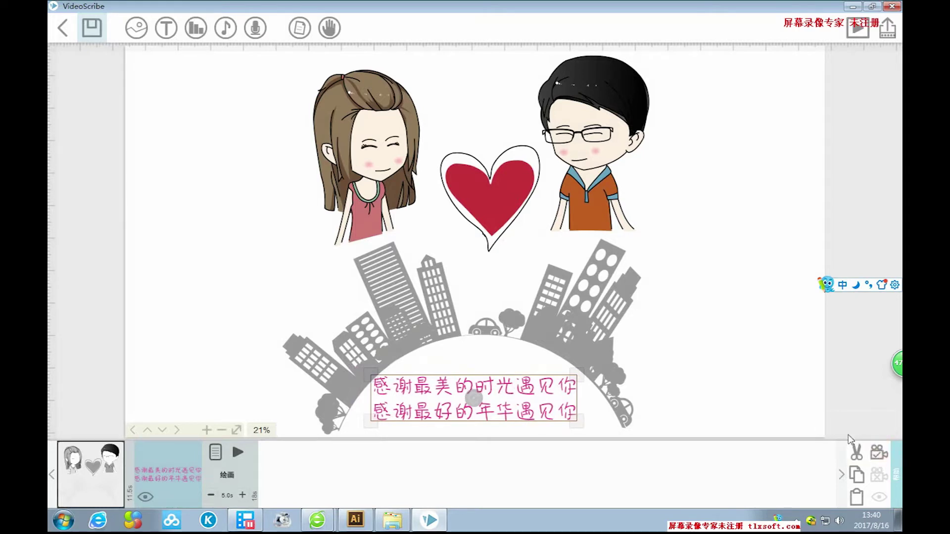
{"action": "left_click", "coordinate": [878, 454]}
{"action": "left_click", "coordinate": [75, 465]}
{"action": "left_click", "coordinate": [218, 483]}
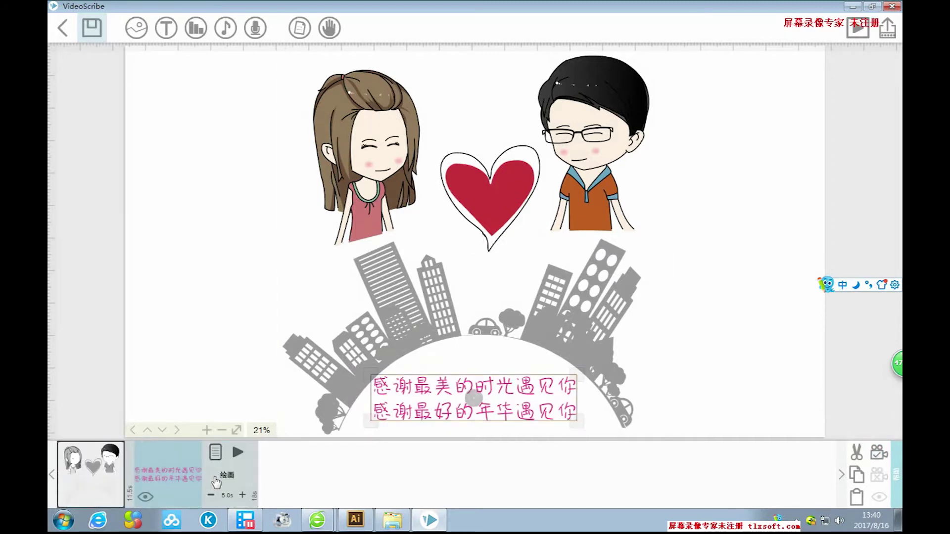
{"action": "left_click", "coordinate": [167, 478]}
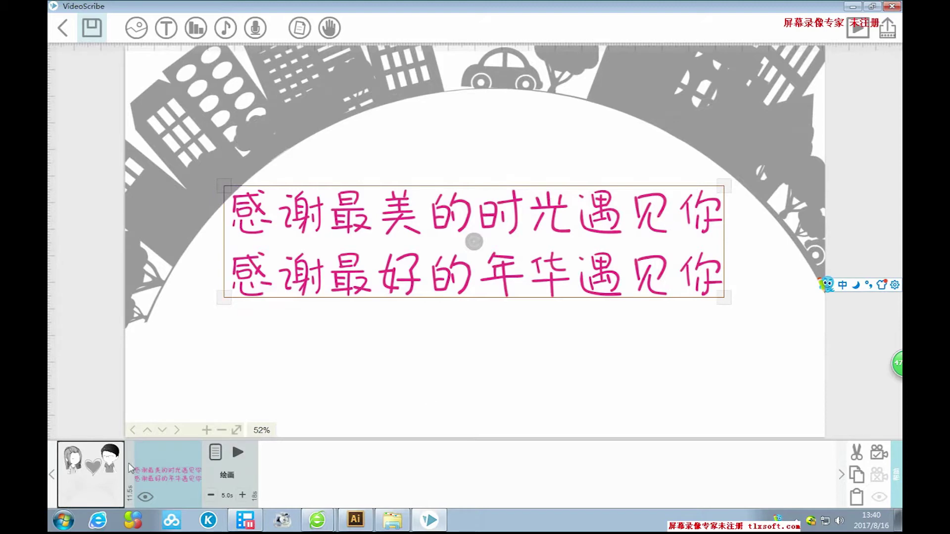
{"action": "left_click", "coordinate": [112, 472]}
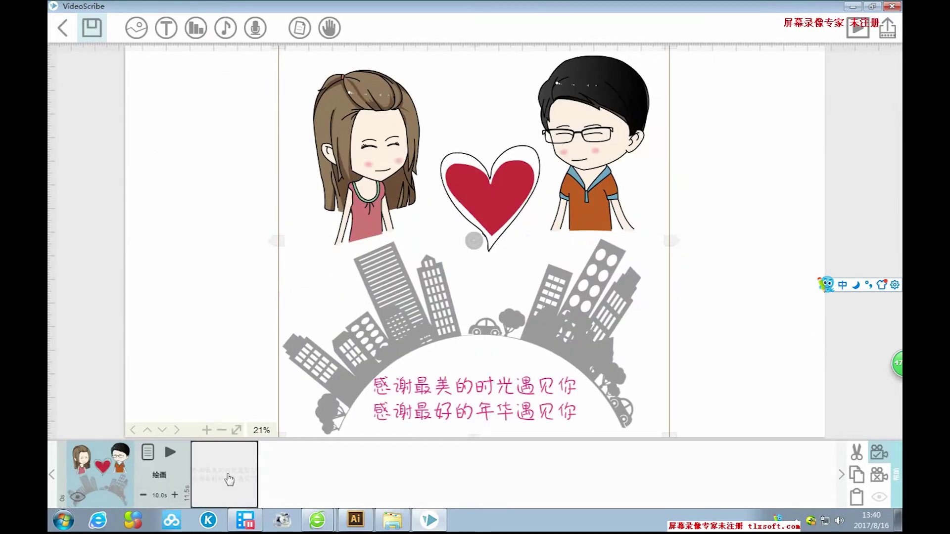
{"action": "left_click", "coordinate": [170, 452]}
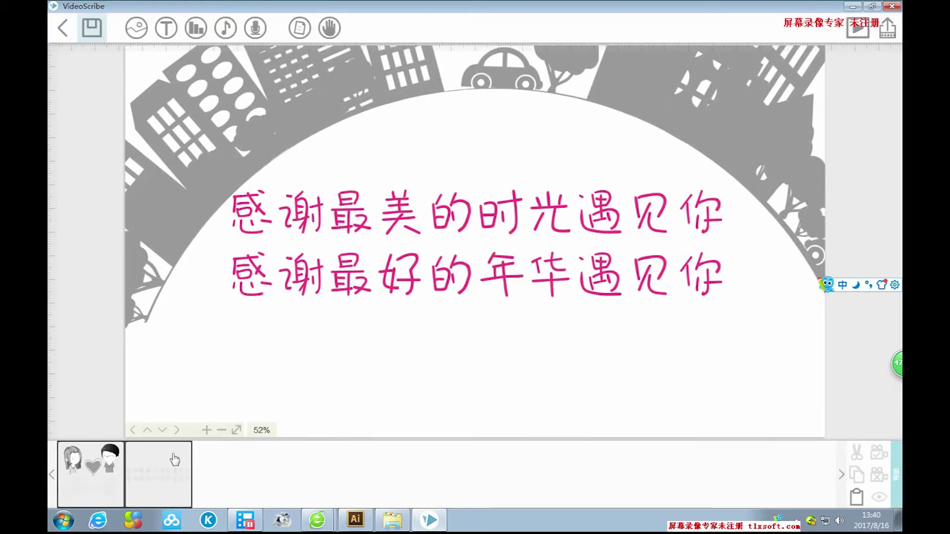
{"action": "left_click", "coordinate": [166, 476]}
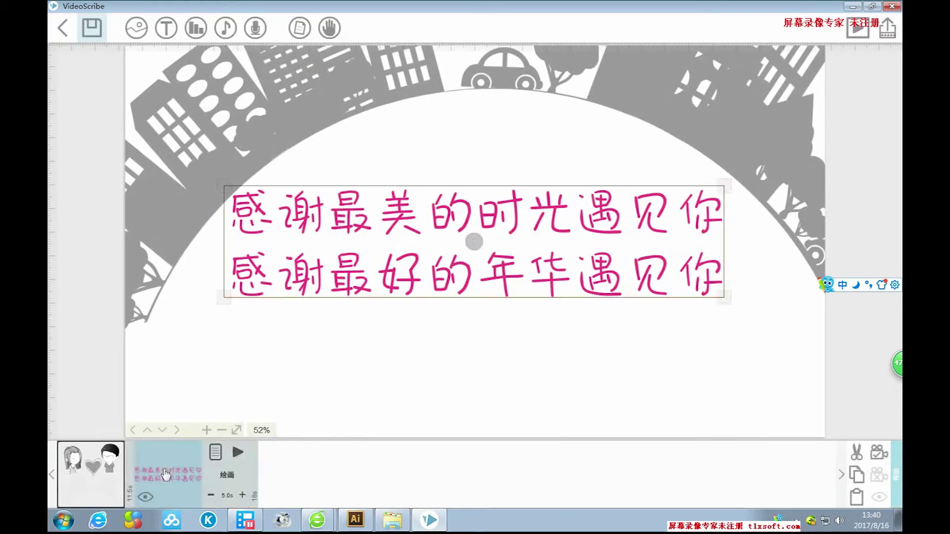
{"action": "left_click", "coordinate": [89, 468]}
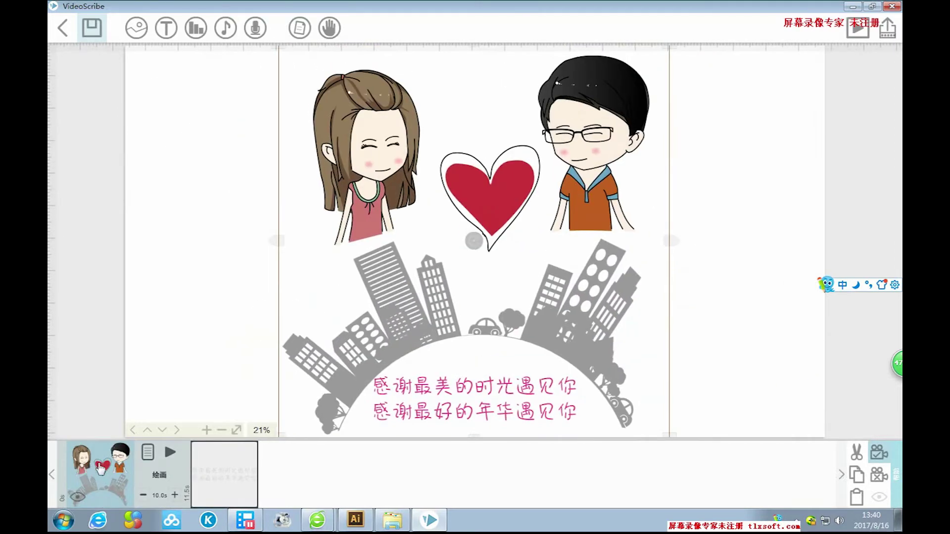
{"action": "left_click", "coordinate": [735, 303]}
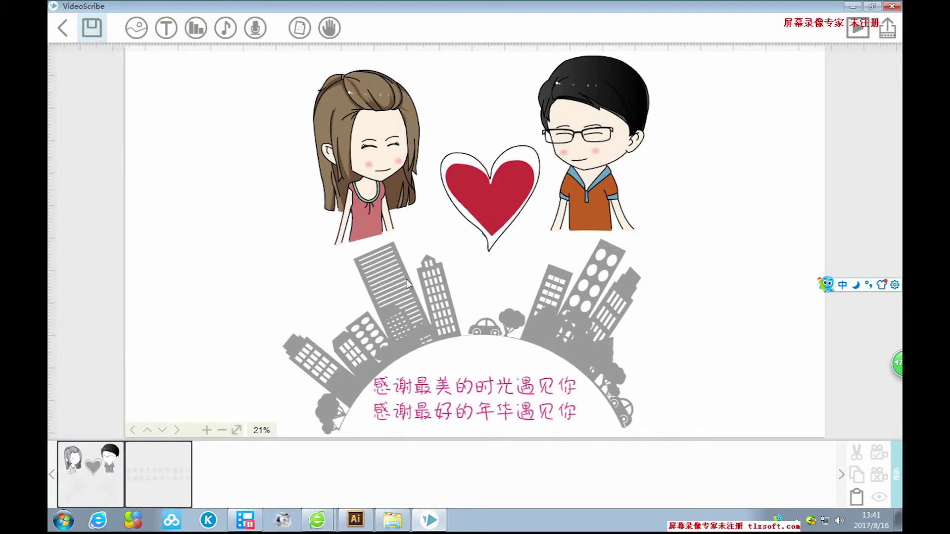
{"action": "left_click", "coordinate": [451, 390]}
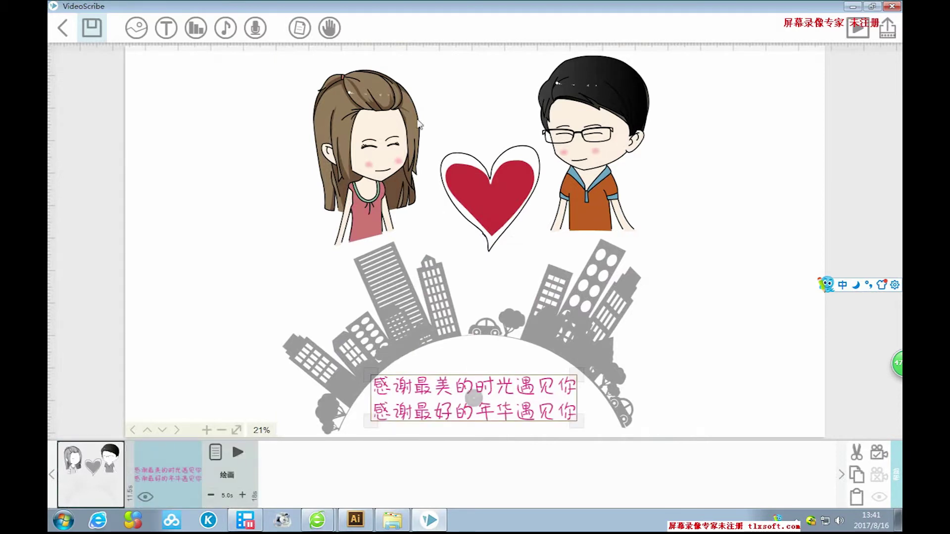
{"action": "left_click", "coordinate": [879, 452]}
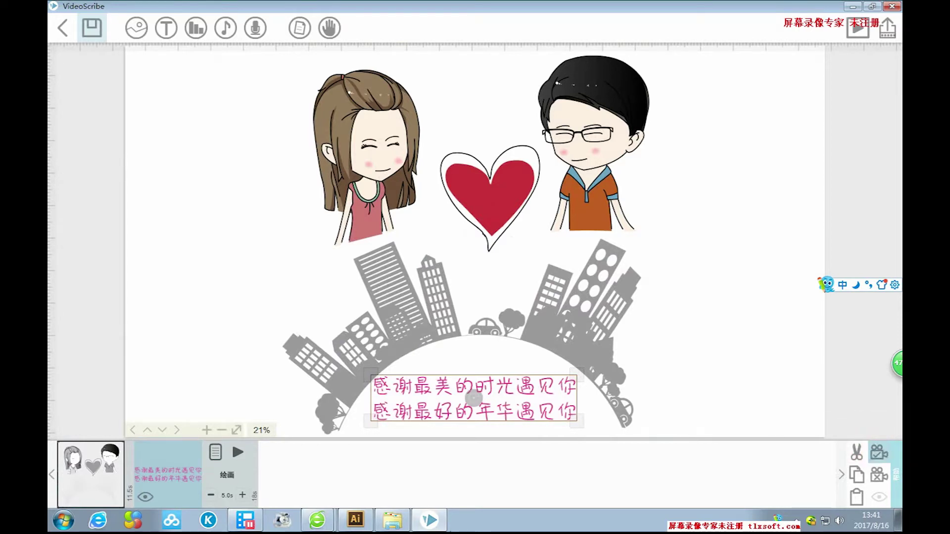
{"action": "left_click", "coordinate": [121, 461]}
{"action": "left_click", "coordinate": [170, 452]}
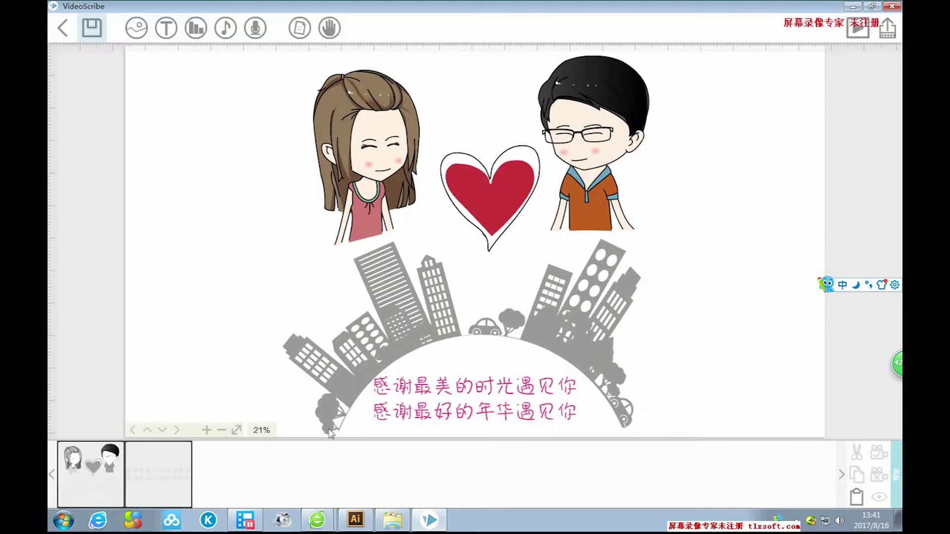
{"action": "left_click", "coordinate": [167, 29]}
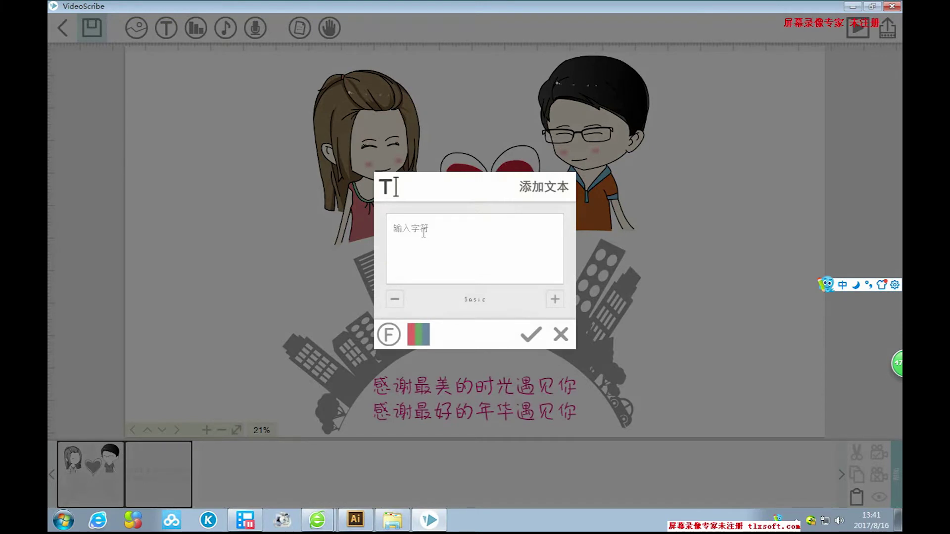
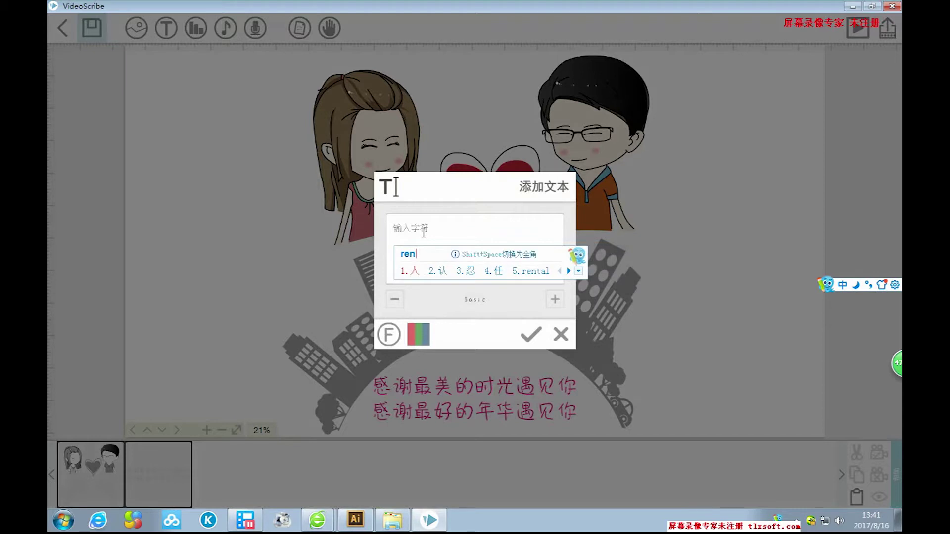
Add the girl's name as a text label, move it beside her and enlarge it.
{"action": "type", "text": "ying"}
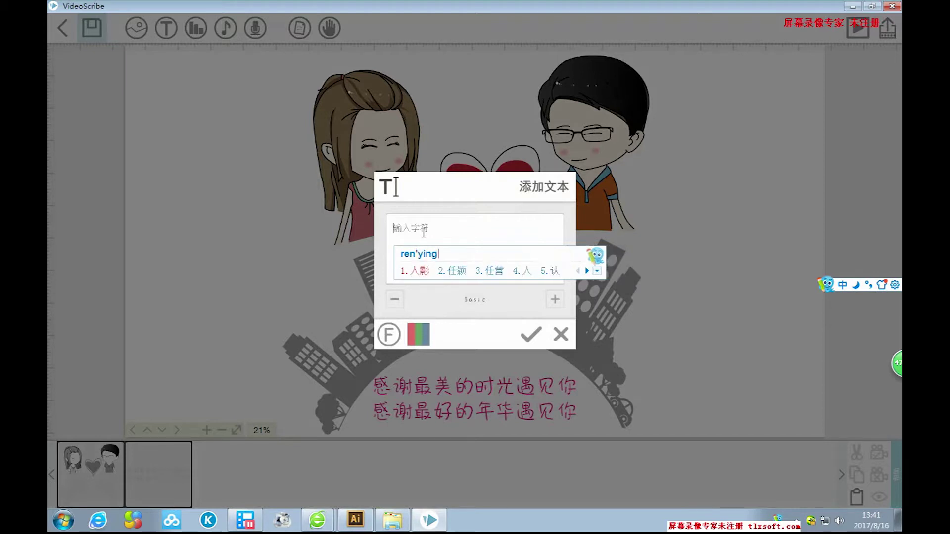
{"action": "type", "text": "ying"}
{"action": "key", "text": "space"}
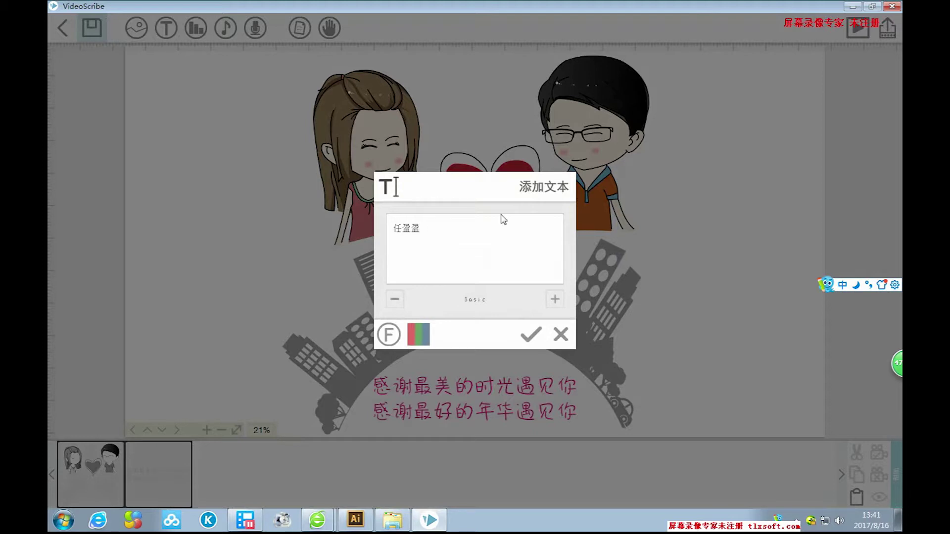
{"action": "left_click", "coordinate": [528, 333]}
{"action": "left_click_drag", "start_coordinate": [476, 243], "coordinate": [307, 262]}
{"action": "left_click_drag", "start_coordinate": [324, 272], "coordinate": [312, 249]}
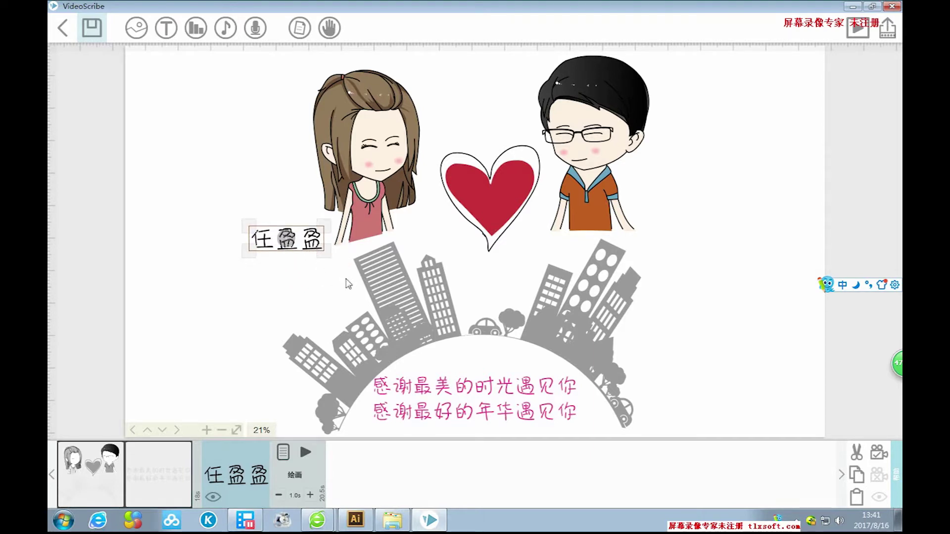
Duplicate the name label and move the copy beside the boy.
{"action": "key", "text": "ctrl+c"}
{"action": "key", "text": "ctrl+v"}
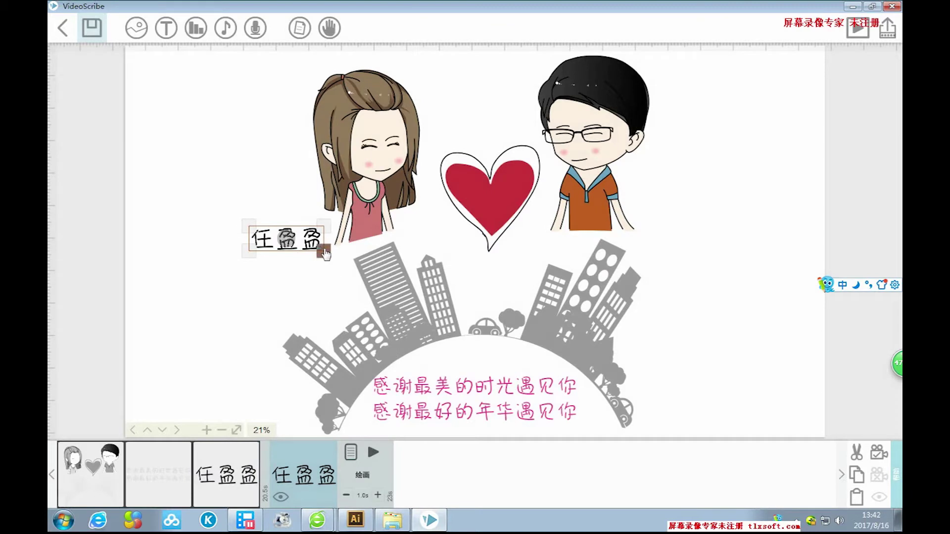
{"action": "left_click_drag", "start_coordinate": [330, 252], "coordinate": [713, 236]}
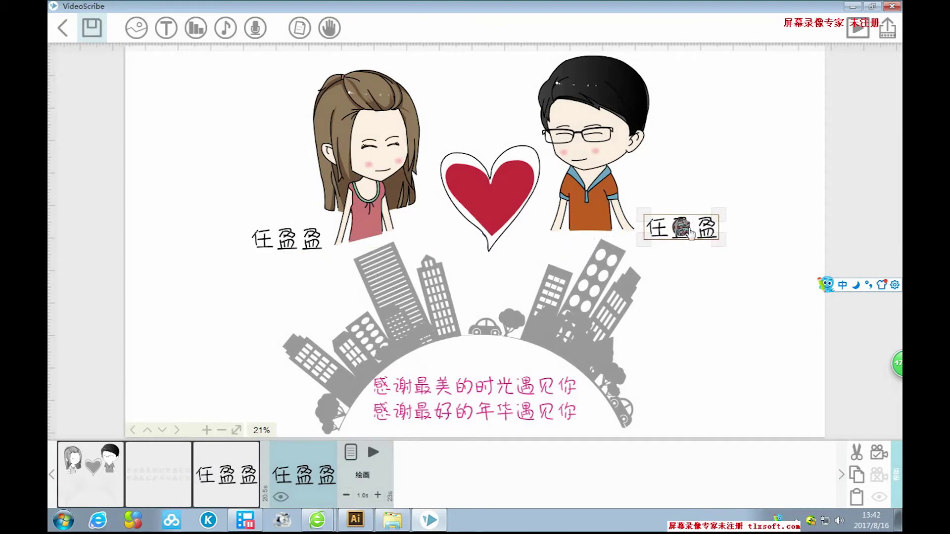
Change the copied label's text to the boy's name and apply it to the canvas.
{"action": "double_click", "coordinate": [714, 230]}
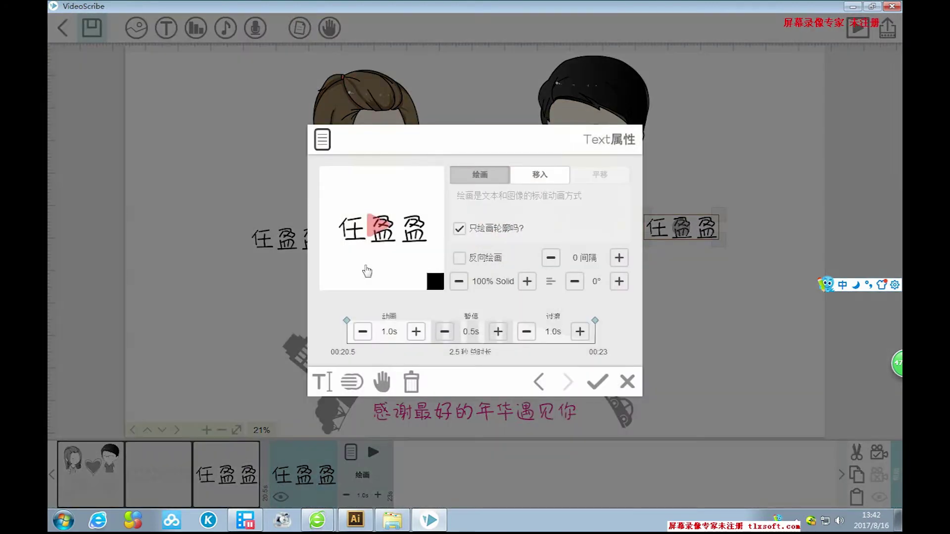
{"action": "left_click", "coordinate": [319, 380]}
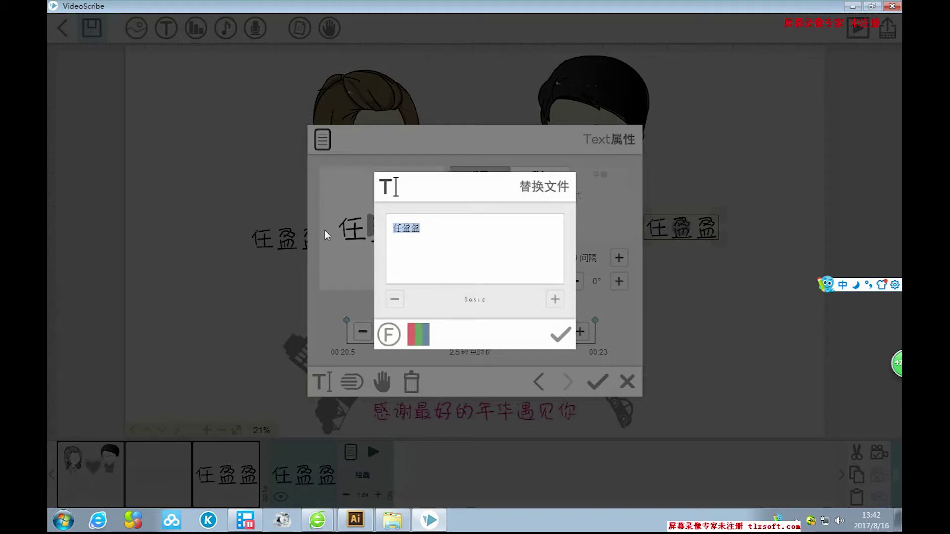
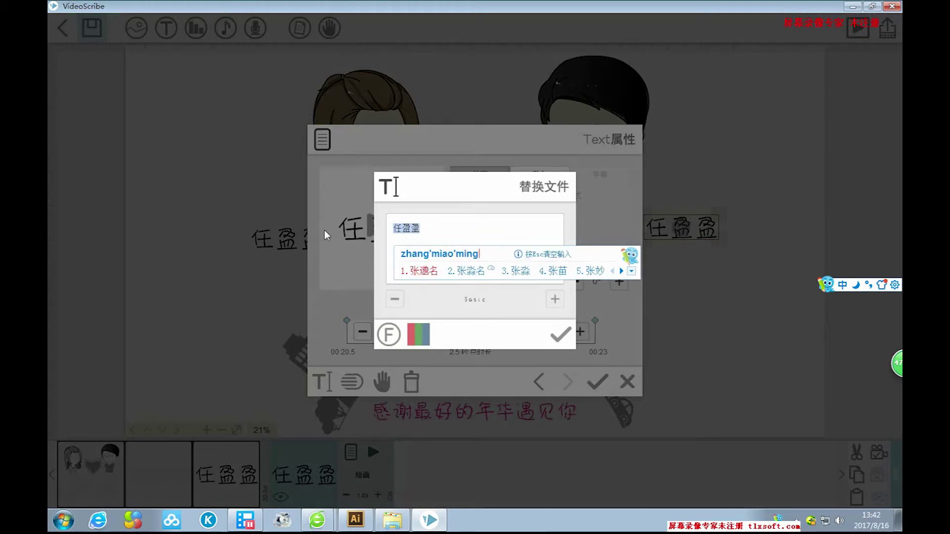
{"action": "key", "text": "2"}
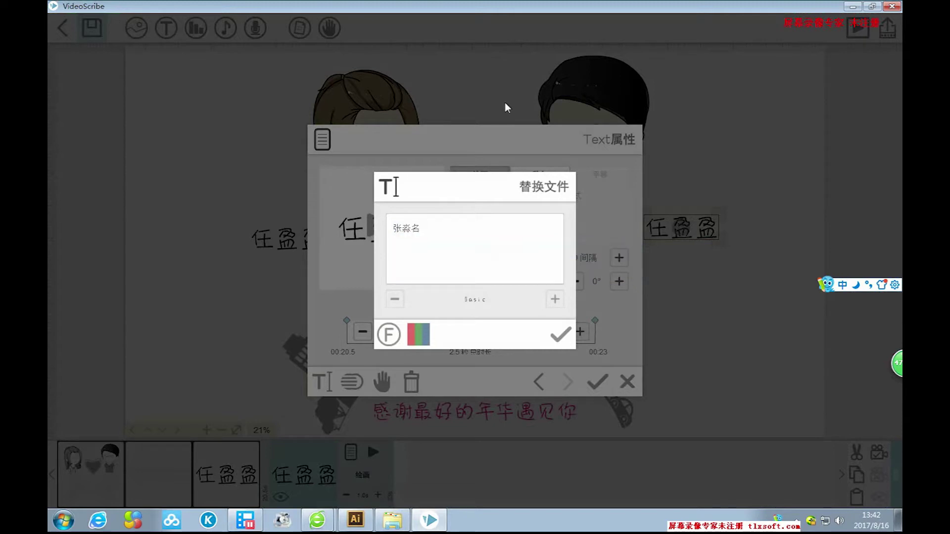
{"action": "left_click", "coordinate": [559, 335]}
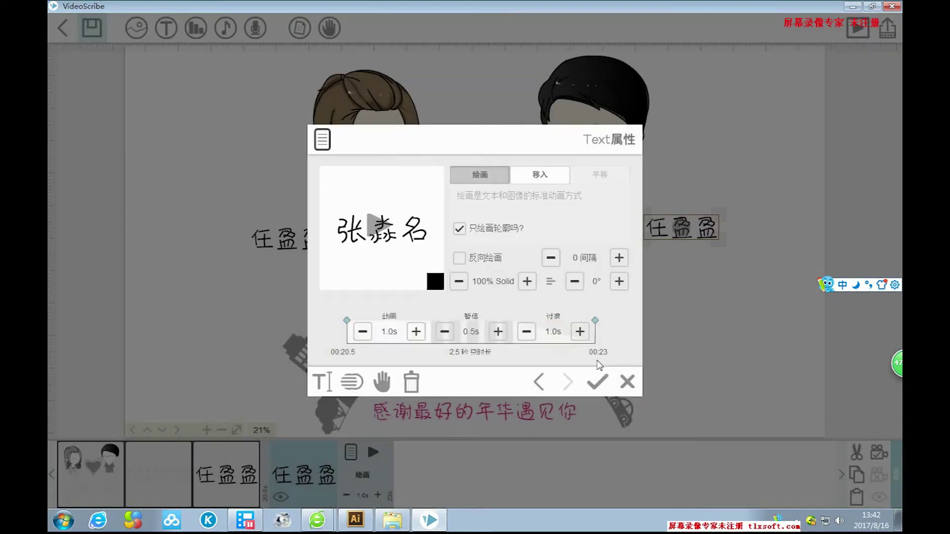
{"action": "left_click", "coordinate": [608, 386]}
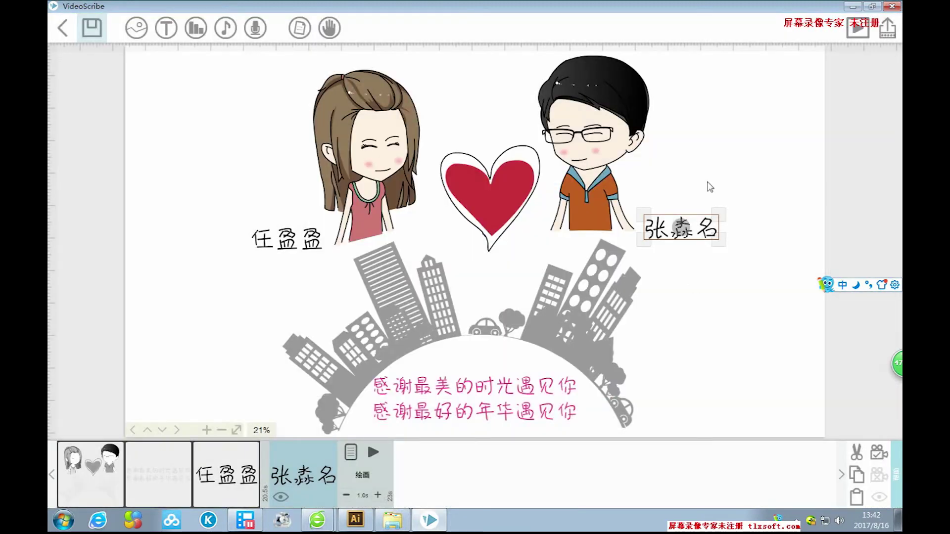
{"action": "left_click", "coordinate": [285, 249]}
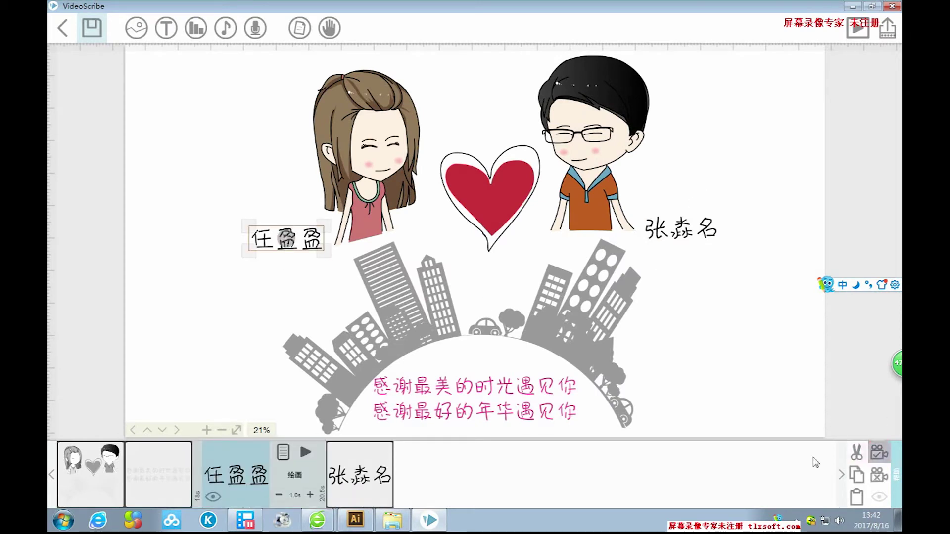
Deselect the name labels and preview the whole video from the start.
{"action": "left_click", "coordinate": [690, 235]}
{"action": "left_click", "coordinate": [690, 235]}
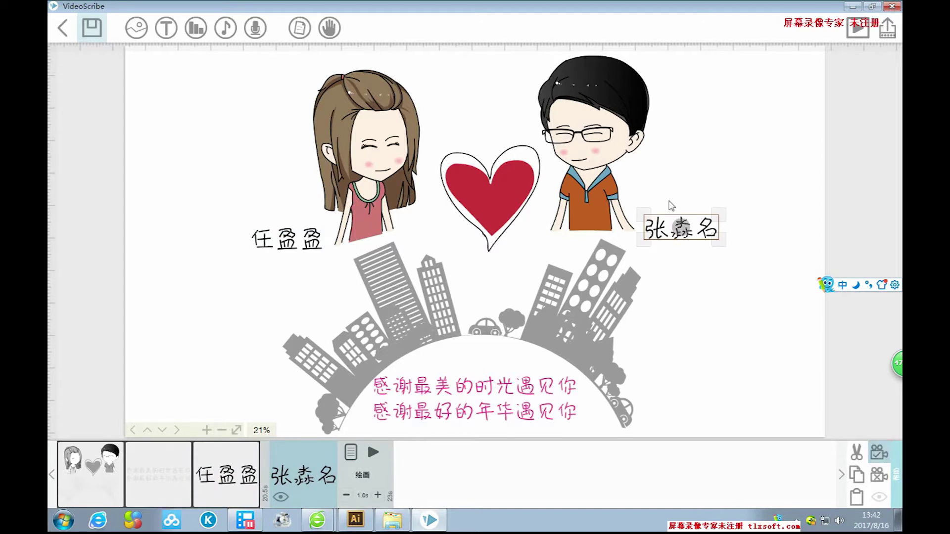
{"action": "left_click", "coordinate": [702, 189]}
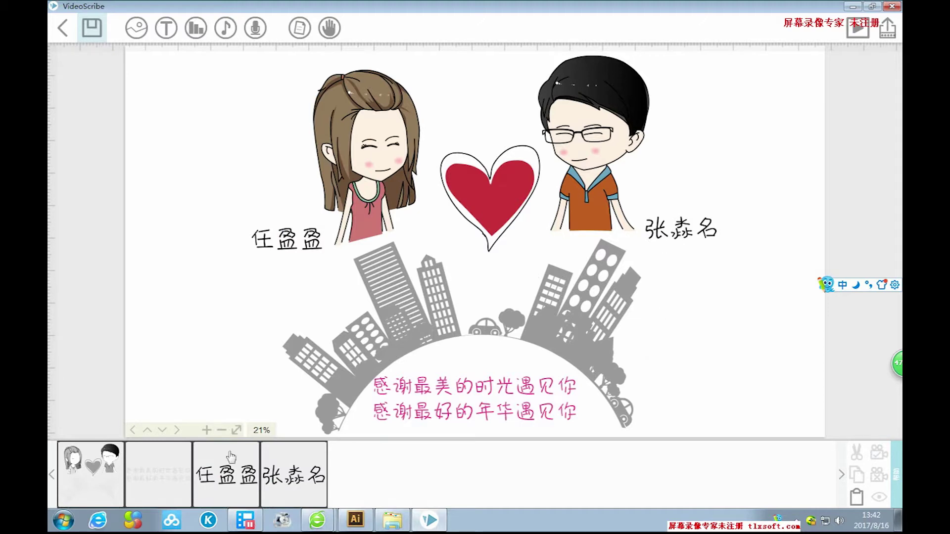
{"action": "left_click", "coordinate": [171, 454]}
Pan the canvas to an empty area and begin adding an image there.
{"action": "mouse_move", "coordinate": [782, 309]}
{"action": "left_mouse_down"}
{"action": "mouse_move", "coordinate": [615, 299]}
{"action": "mouse_move", "coordinate": [693, 64]}
{"action": "mouse_move", "coordinate": [657, 454]}
{"action": "mouse_move", "coordinate": [667, 238]}
{"action": "mouse_move", "coordinate": [732, 287]}
{"action": "mouse_move", "coordinate": [391, 284]}
{"action": "left_mouse_up"}
{"action": "left_click_drag", "start_coordinate": [617, 299], "coordinate": [400, 302]}
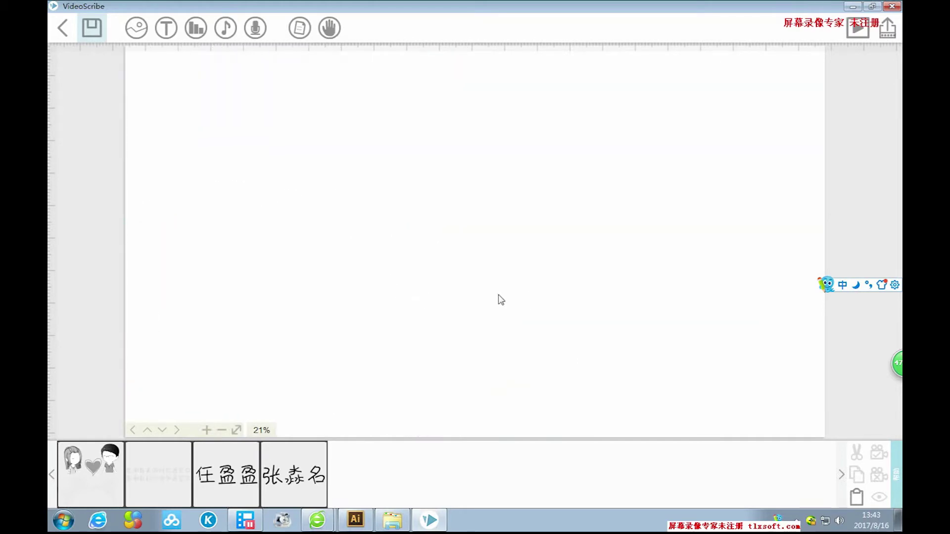
{"action": "left_click", "coordinate": [137, 30]}
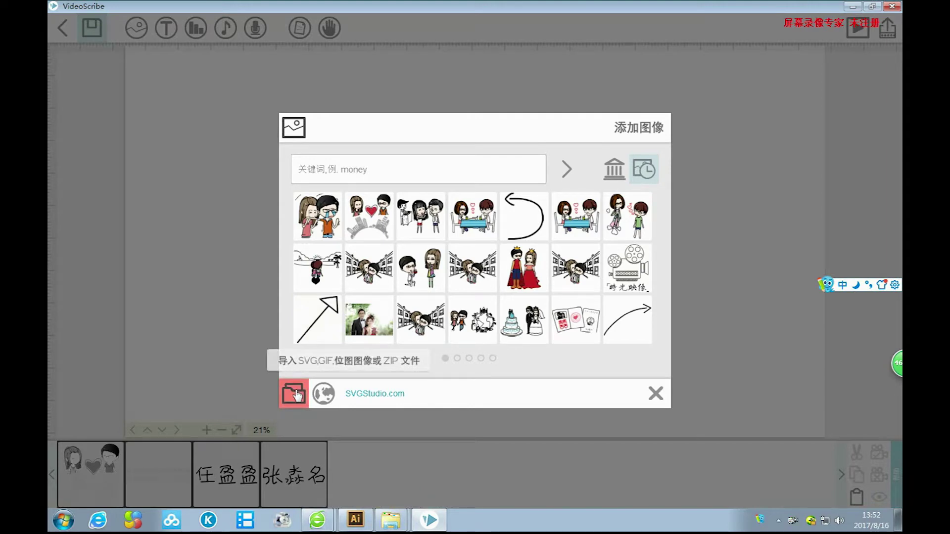
Import image 88, the girl dreaming of a shopping cart, from D:\手绘图\新建文件夹 (5).
{"action": "left_click", "coordinate": [295, 394]}
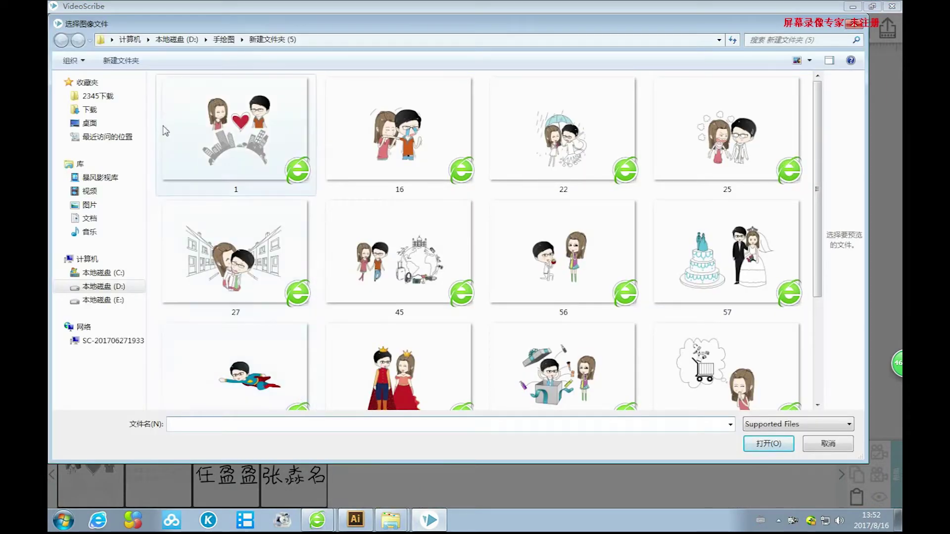
{"action": "left_click", "coordinate": [119, 287]}
{"action": "left_click", "coordinate": [190, 322]}
{"action": "double_click", "coordinate": [189, 318]}
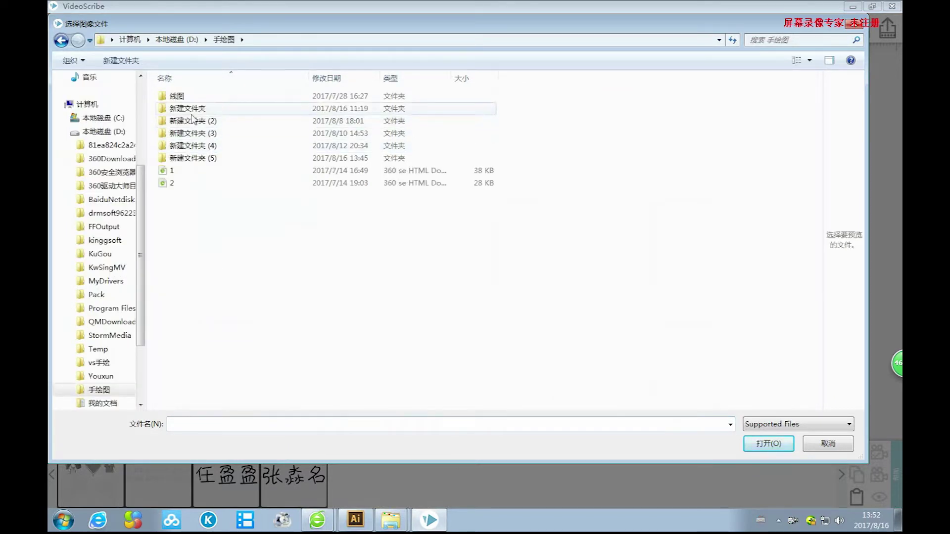
{"action": "double_click", "coordinate": [193, 158]}
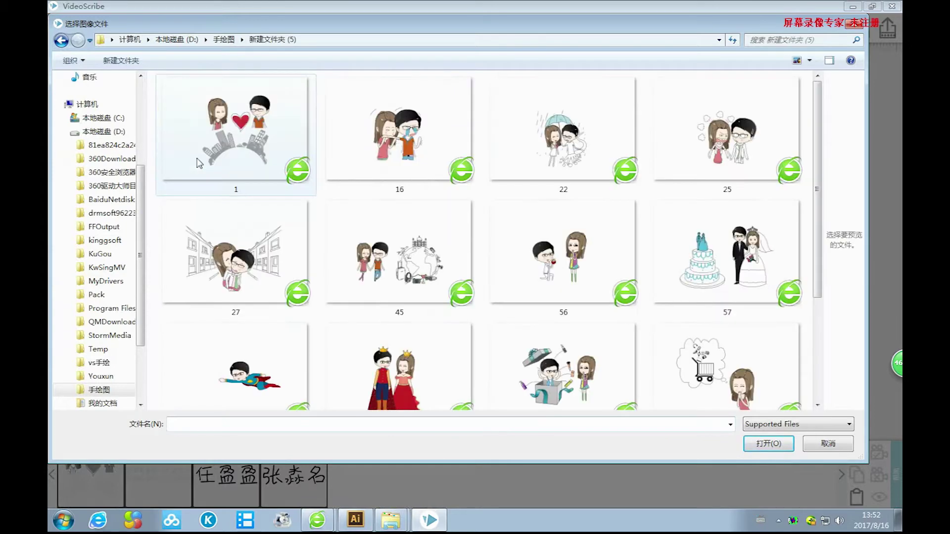
{"action": "scroll", "coordinate": [791, 188], "scroll_direction": "down", "scroll_amount": 5}
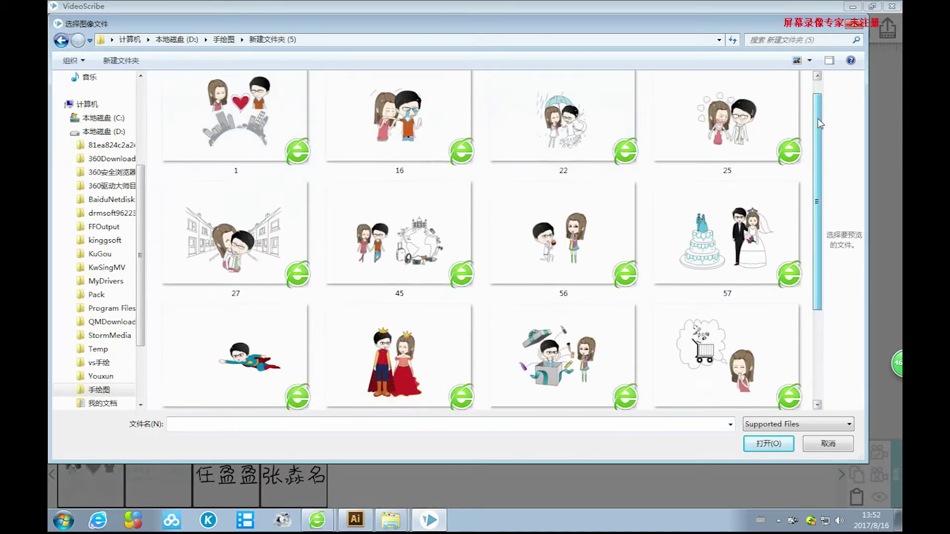
{"action": "left_click_drag", "start_coordinate": [816, 249], "coordinate": [810, 243]}
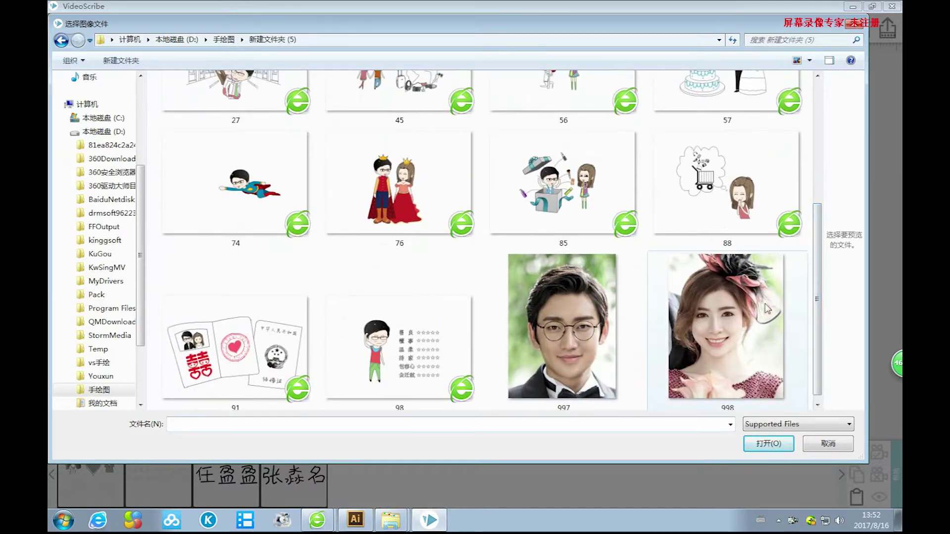
{"action": "left_click_drag", "start_coordinate": [820, 288], "coordinate": [826, 150]}
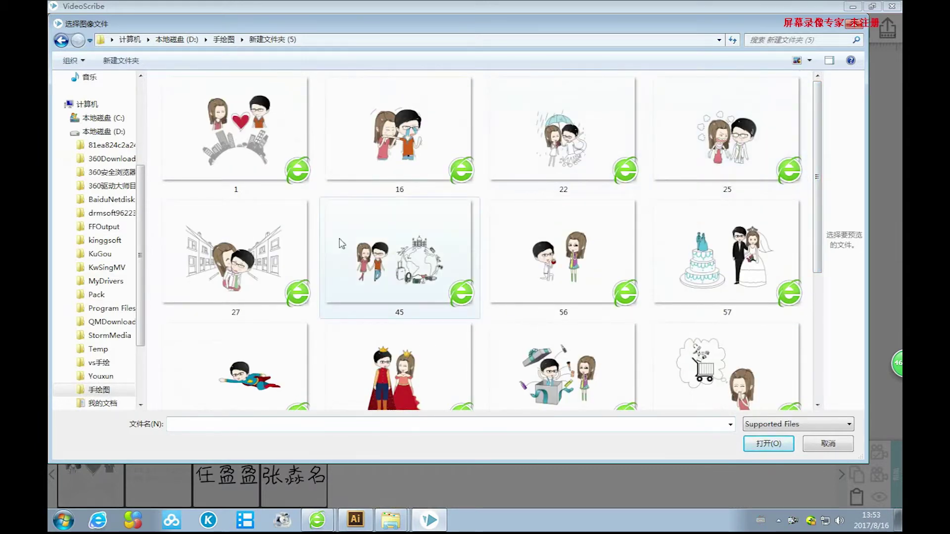
{"action": "left_click_drag", "start_coordinate": [821, 121], "coordinate": [814, 251]}
{"action": "left_click", "coordinate": [731, 196]}
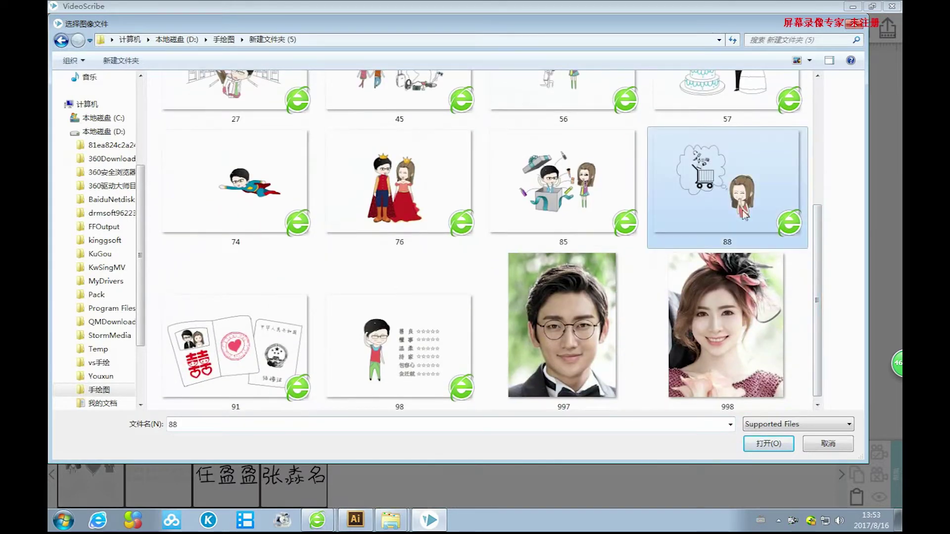
{"action": "left_click", "coordinate": [768, 444]}
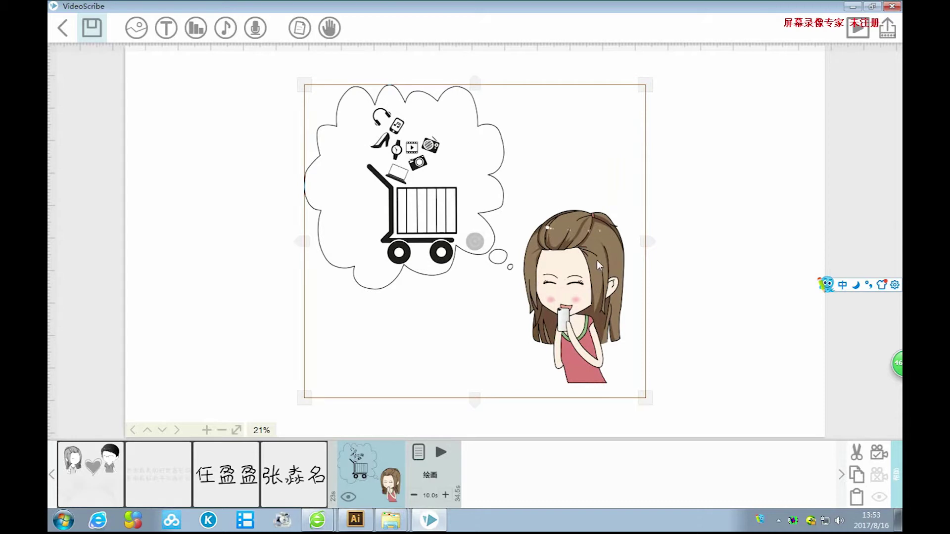
Enlarge the cart-and-girl drawing and shift it right and down on the canvas.
{"action": "left_click_drag", "start_coordinate": [597, 260], "coordinate": [583, 257]}
{"action": "left_click_drag", "start_coordinate": [632, 392], "coordinate": [657, 424]}
{"action": "left_click_drag", "start_coordinate": [585, 252], "coordinate": [599, 261]}
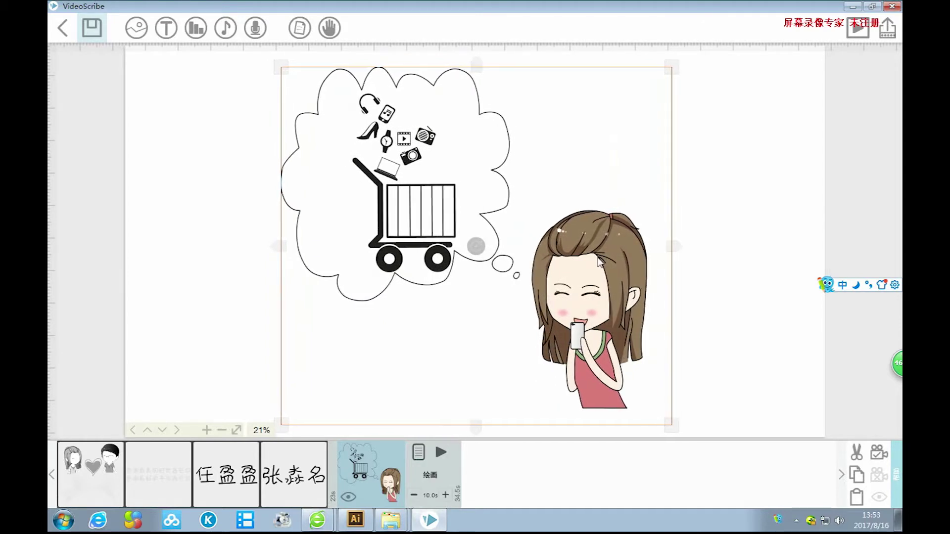
Deselect the drawing and bring up the Add Image library to browse local files.
{"action": "left_click", "coordinate": [724, 266]}
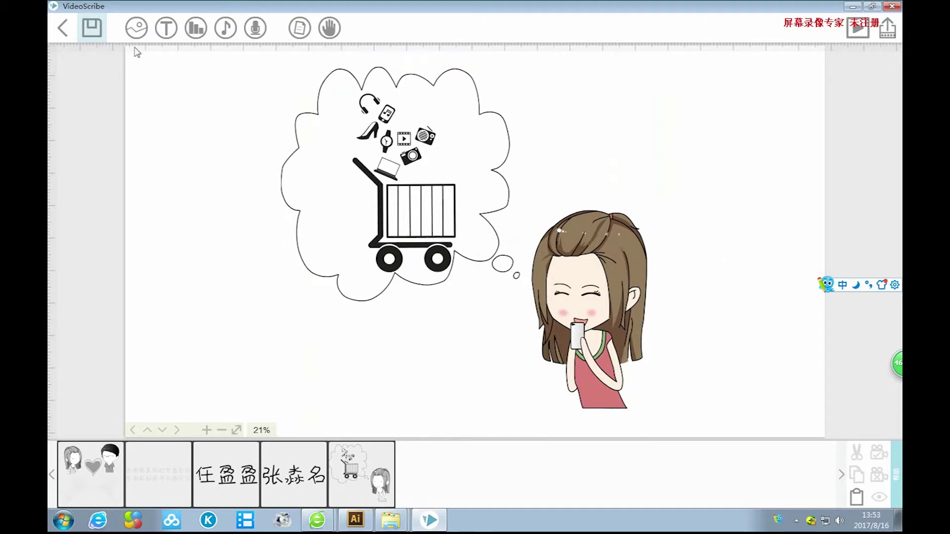
{"action": "left_click", "coordinate": [136, 28]}
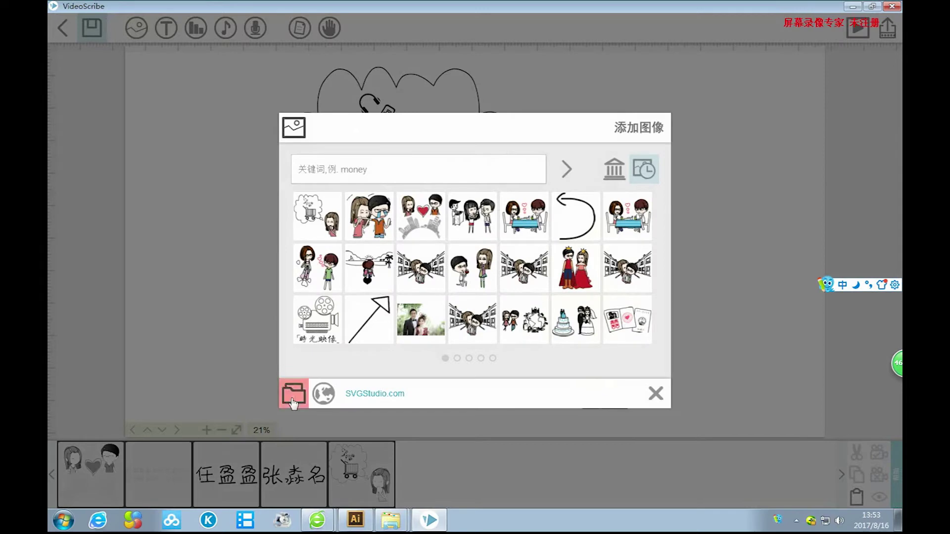
{"action": "left_click", "coordinate": [293, 403]}
Import photo 998 of the woman from the computer onto the canvas.
{"action": "scroll", "coordinate": [812, 198], "scroll_direction": "down", "scroll_amount": 1}
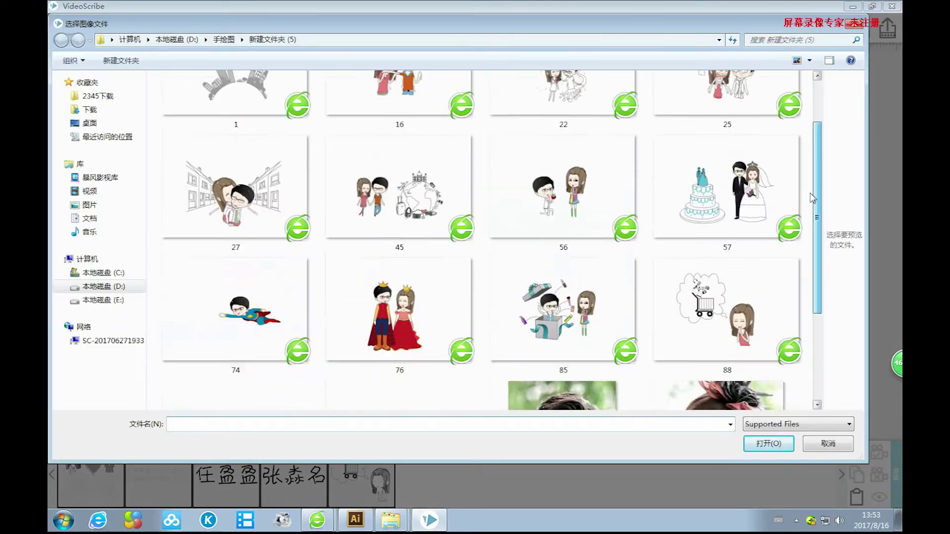
{"action": "scroll", "coordinate": [812, 198], "scroll_direction": "down", "scroll_amount": 3}
{"action": "left_click", "coordinate": [735, 310]}
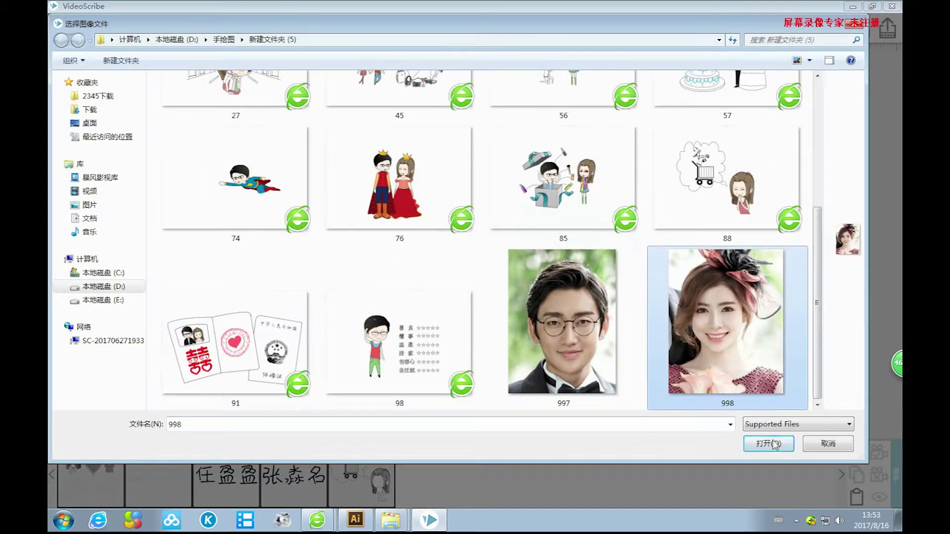
{"action": "left_click", "coordinate": [772, 444]}
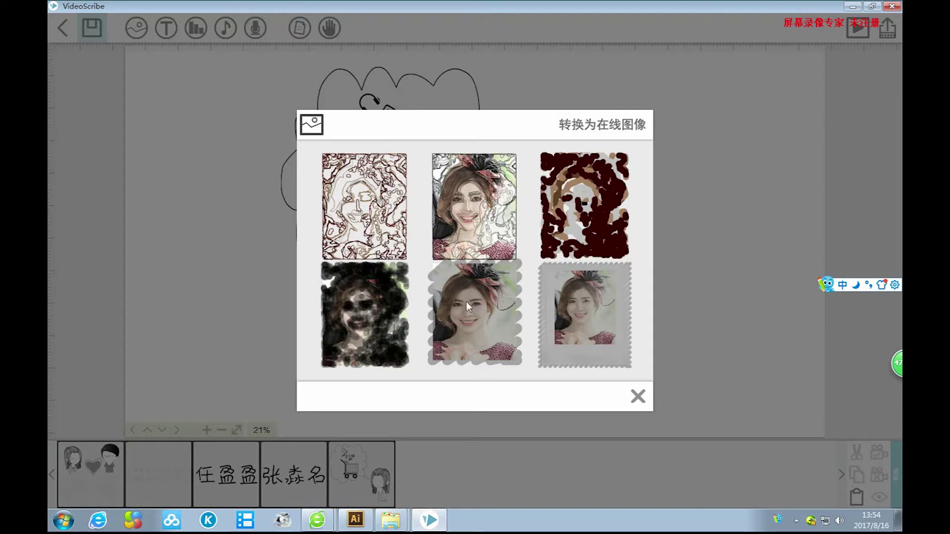
{"action": "left_click", "coordinate": [471, 304]}
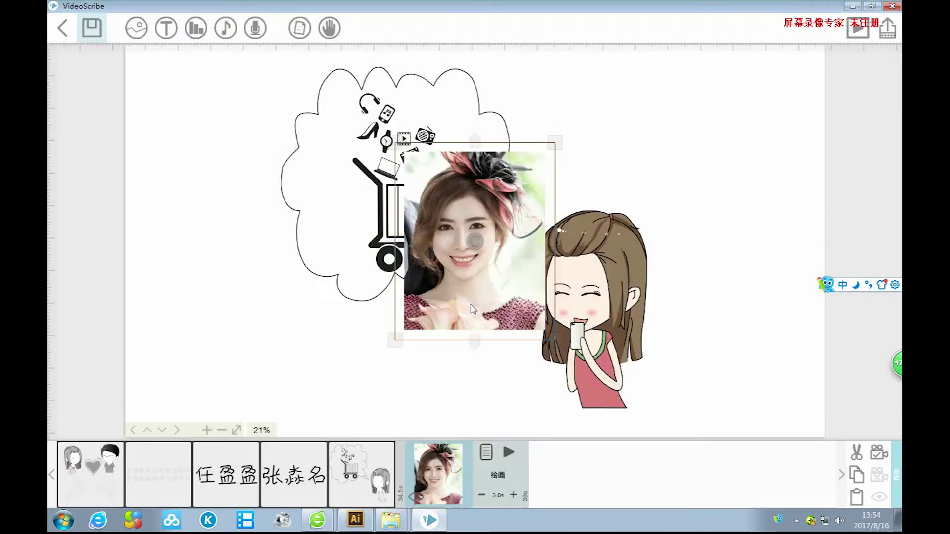
Shrink the photo, place it below the thought bubble, and preview its drawing.
{"action": "left_click_drag", "start_coordinate": [500, 280], "coordinate": [377, 354]}
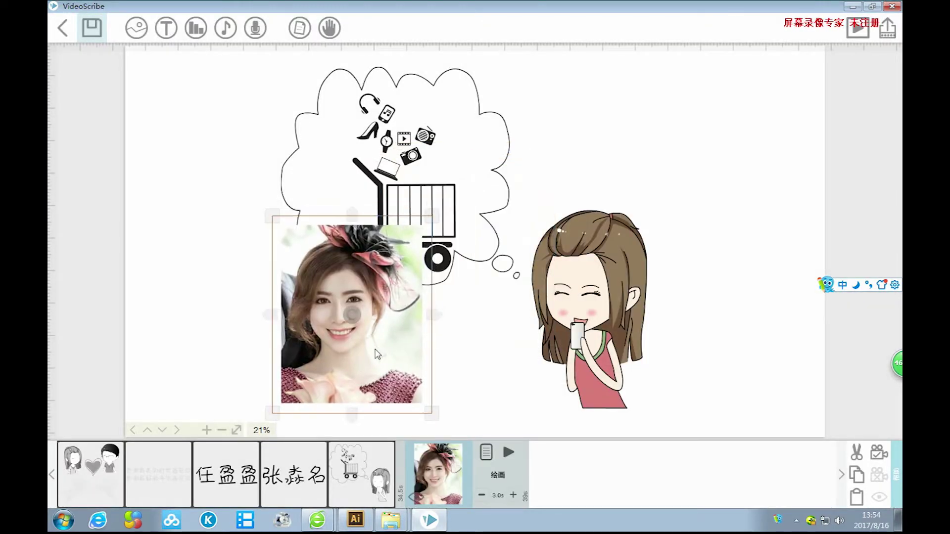
{"action": "left_click_drag", "start_coordinate": [424, 407], "coordinate": [403, 381]}
{"action": "left_click_drag", "start_coordinate": [365, 341], "coordinate": [326, 377]}
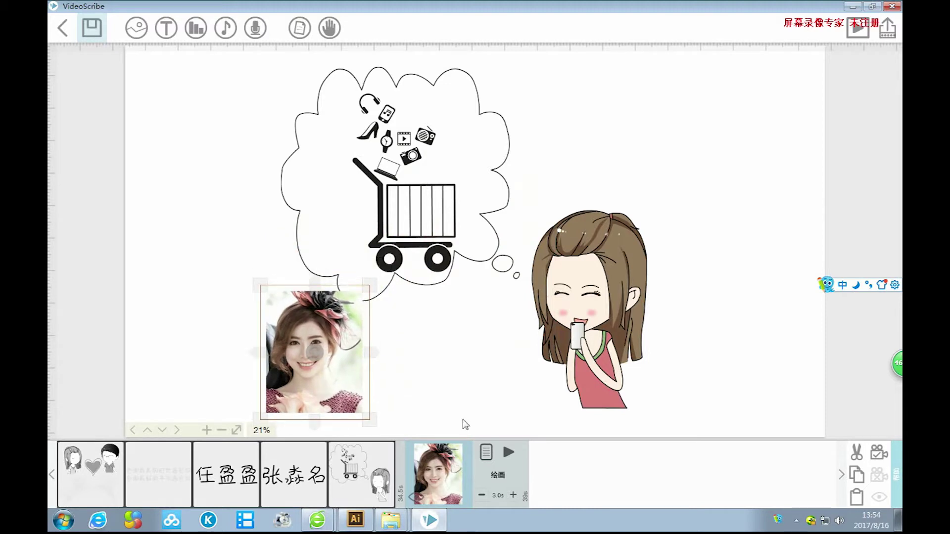
{"action": "left_click", "coordinate": [508, 451]}
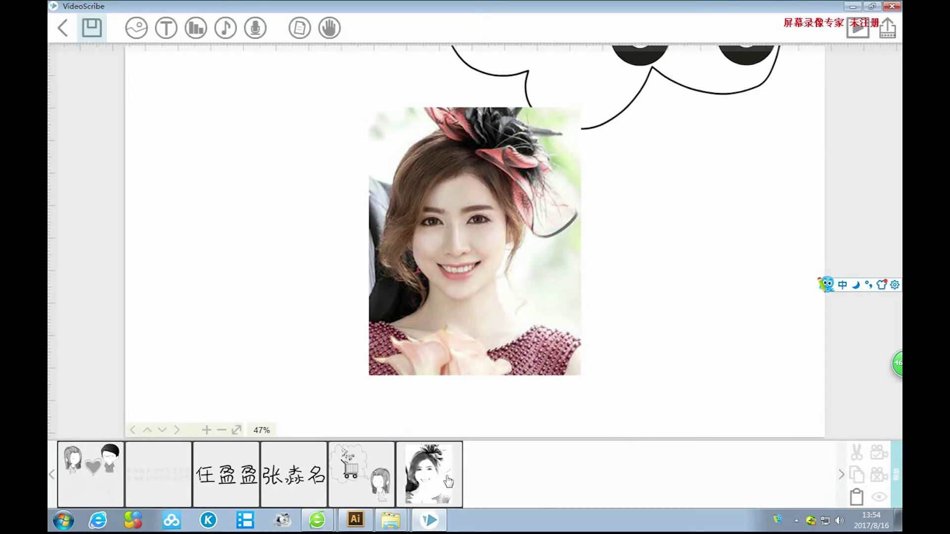
{"action": "left_click", "coordinate": [374, 475]}
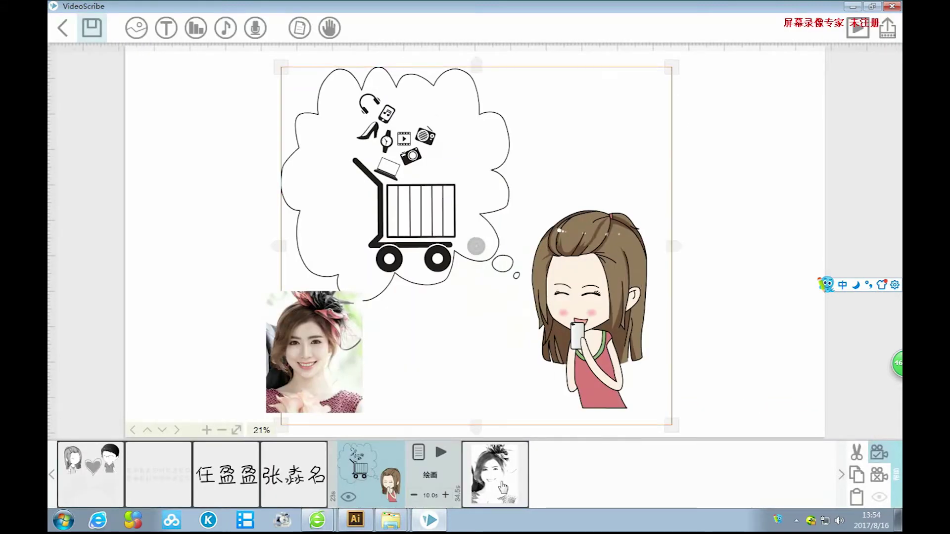
Shrink the photo slightly more, nudge it left, and open its image properties.
{"action": "left_click", "coordinate": [502, 488]}
{"action": "left_click_drag", "start_coordinate": [370, 423], "coordinate": [363, 395]}
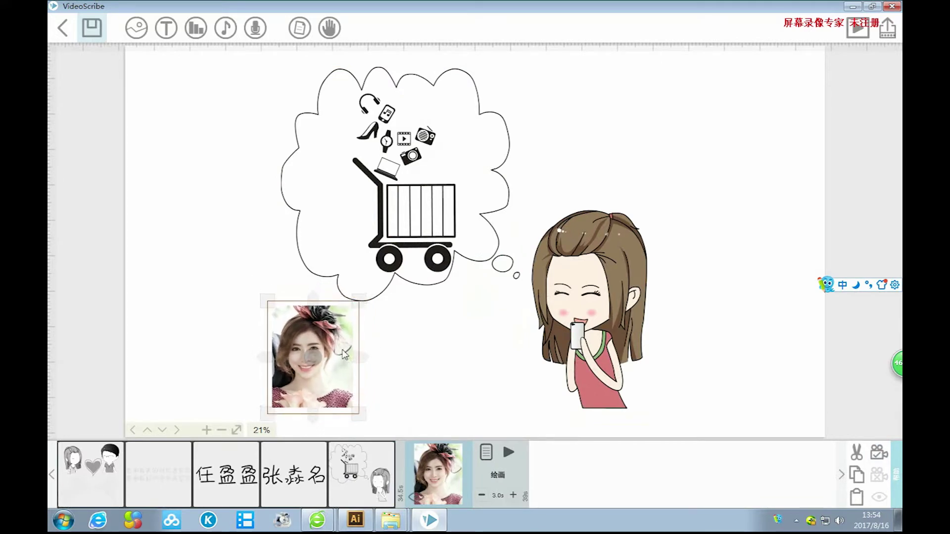
{"action": "left_click_drag", "start_coordinate": [344, 354], "coordinate": [331, 356]}
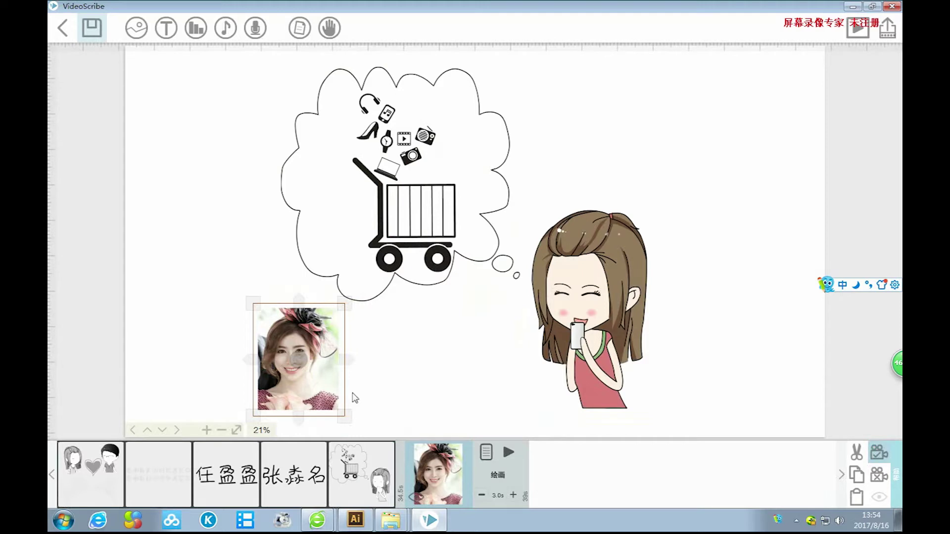
{"action": "left_click", "coordinate": [486, 453]}
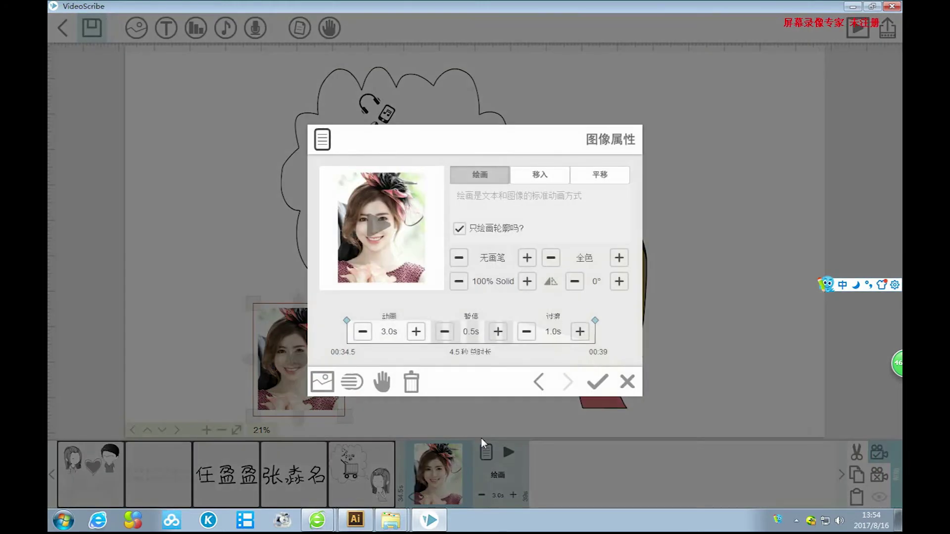
Switch the photo's animation to 移入 (move-in) using the pointing hand.
{"action": "left_click", "coordinate": [518, 233]}
{"action": "left_click", "coordinate": [545, 177]}
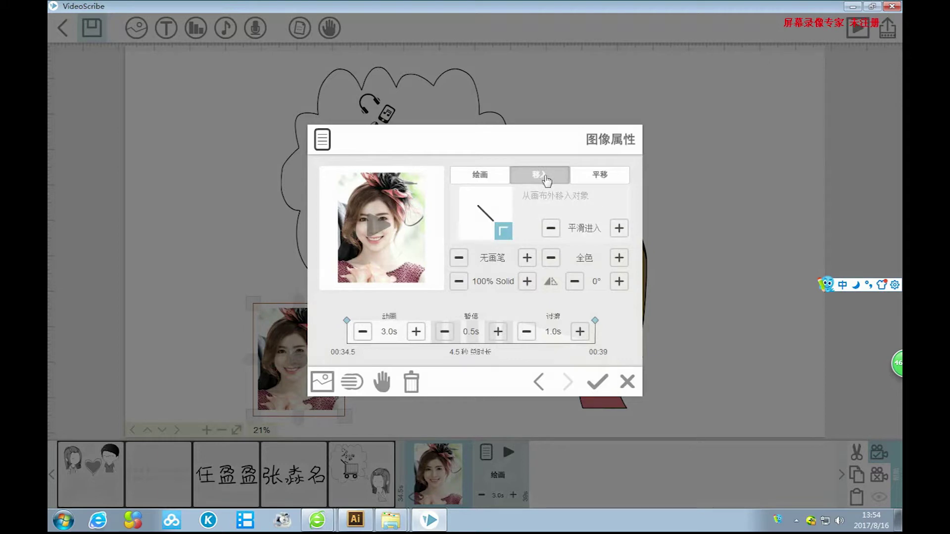
{"action": "mouse_move", "coordinate": [489, 238]}
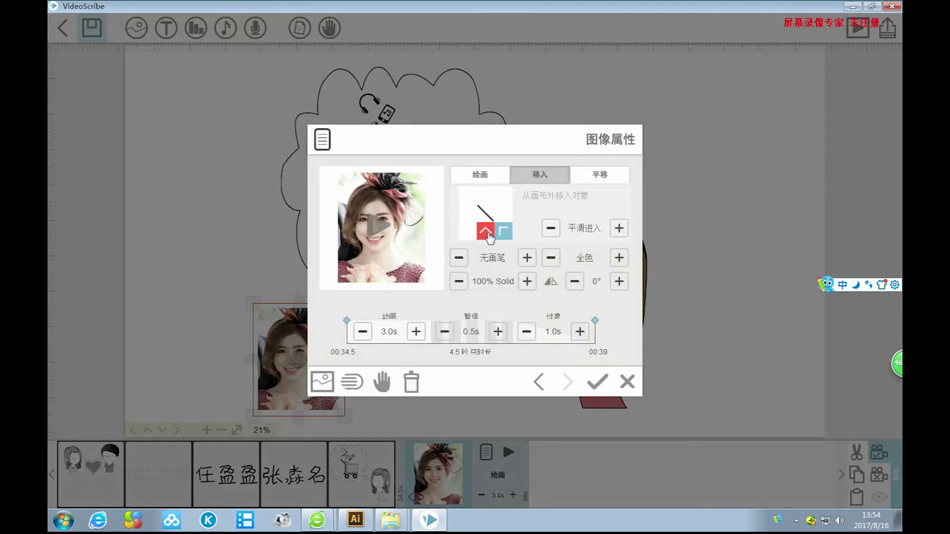
{"action": "left_click", "coordinate": [381, 381]}
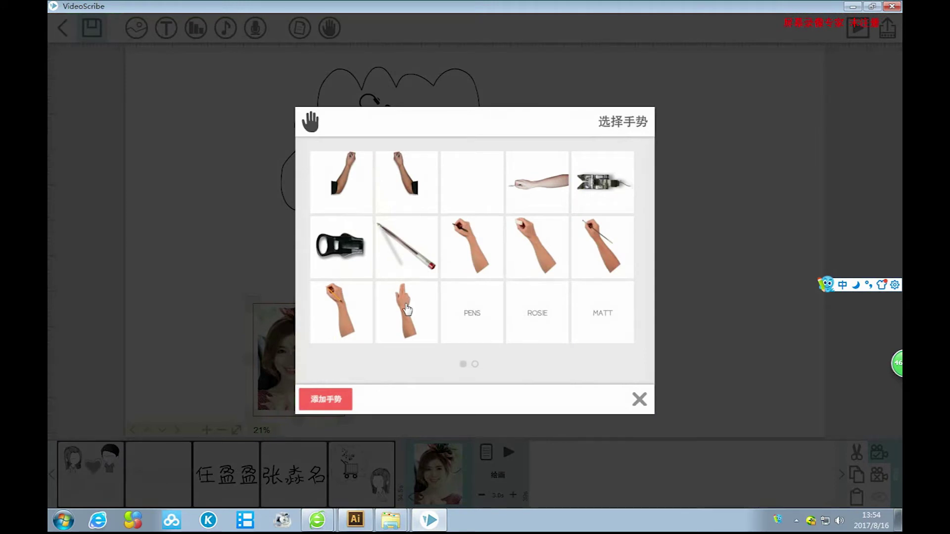
{"action": "left_click", "coordinate": [407, 310]}
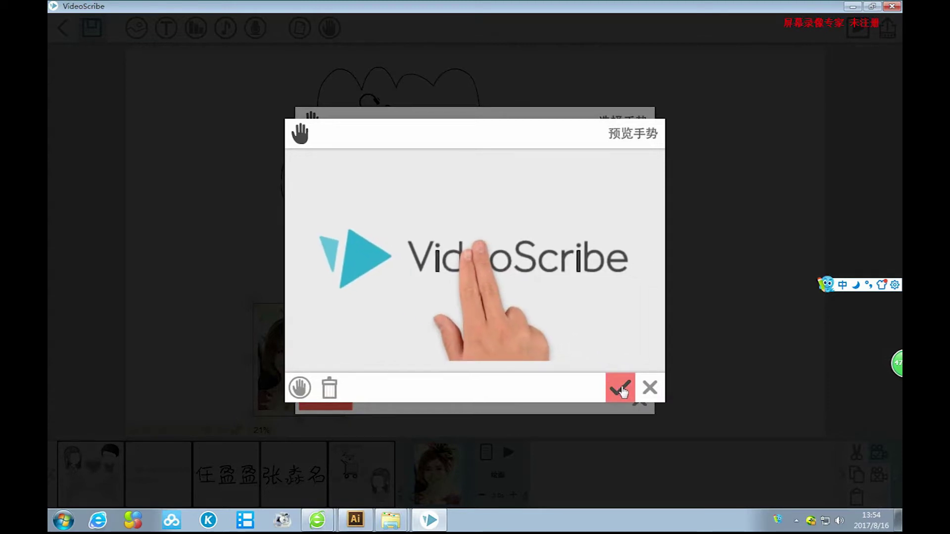
{"action": "left_click", "coordinate": [621, 390]}
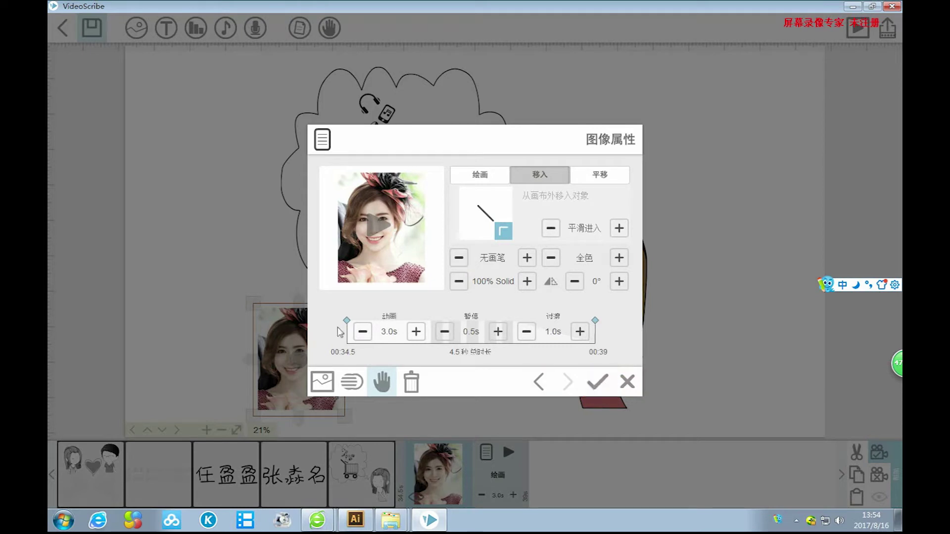
Shorten the animation time to 1.0 s, confirm, and preview the photo sliding in.
{"action": "left_click", "coordinate": [363, 332]}
{"action": "left_click", "coordinate": [362, 332]}
{"action": "left_click", "coordinate": [363, 332]}
{"action": "left_click", "coordinate": [364, 331]}
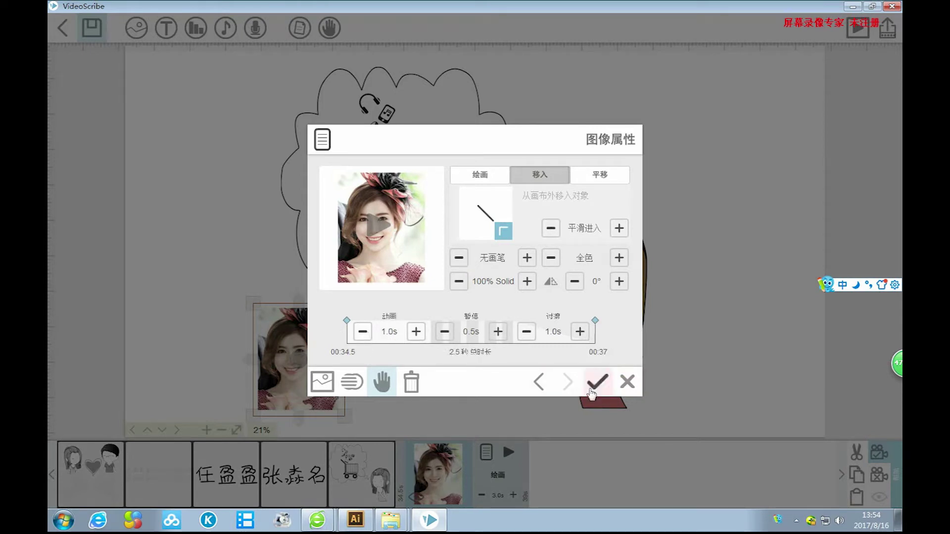
{"action": "left_click", "coordinate": [599, 384]}
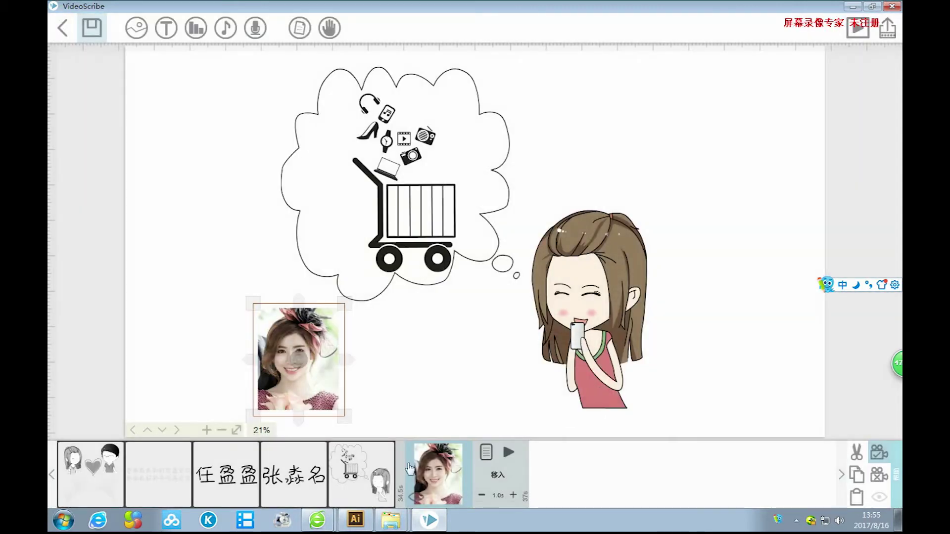
{"action": "left_click", "coordinate": [512, 453]}
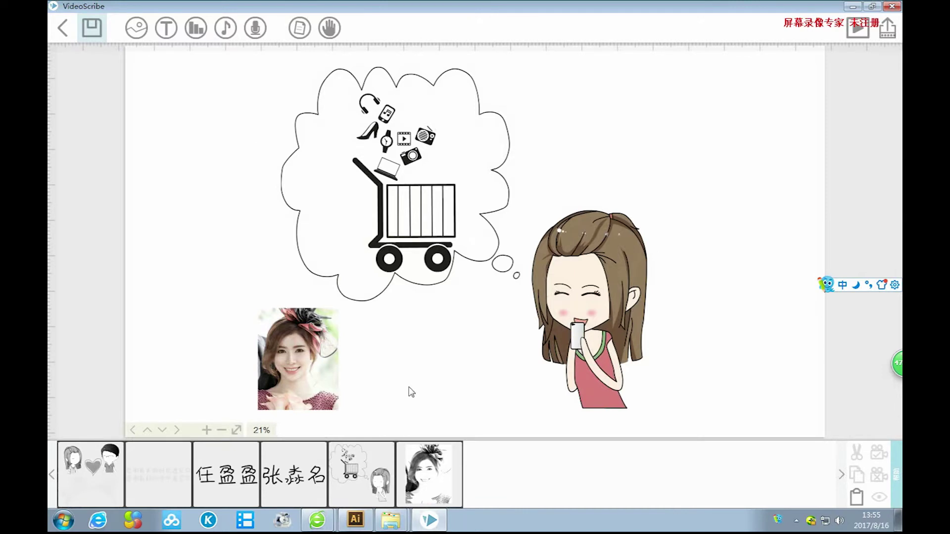
Start a text caption and type 我叫 followed by the girl's name in Chinese.
{"action": "left_click", "coordinate": [165, 27]}
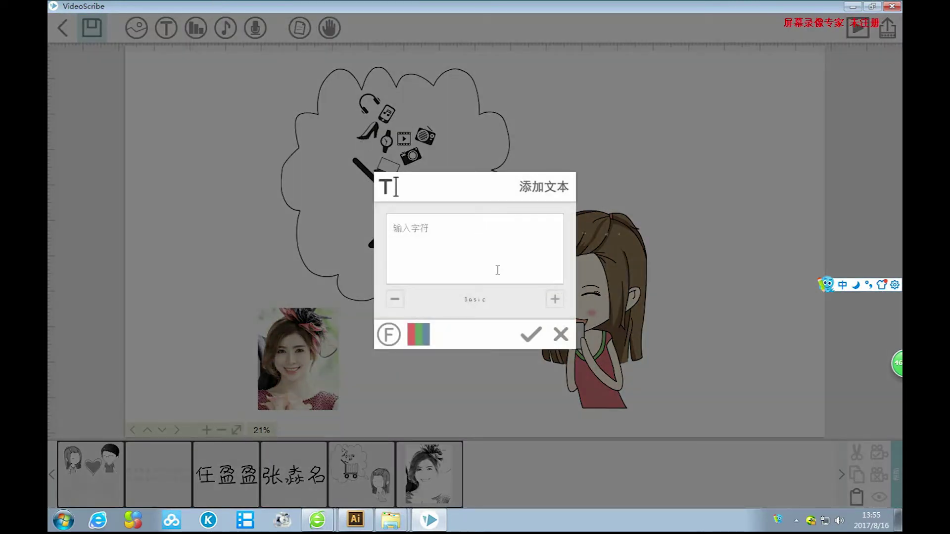
{"action": "key", "text": "ctrl+shift"}
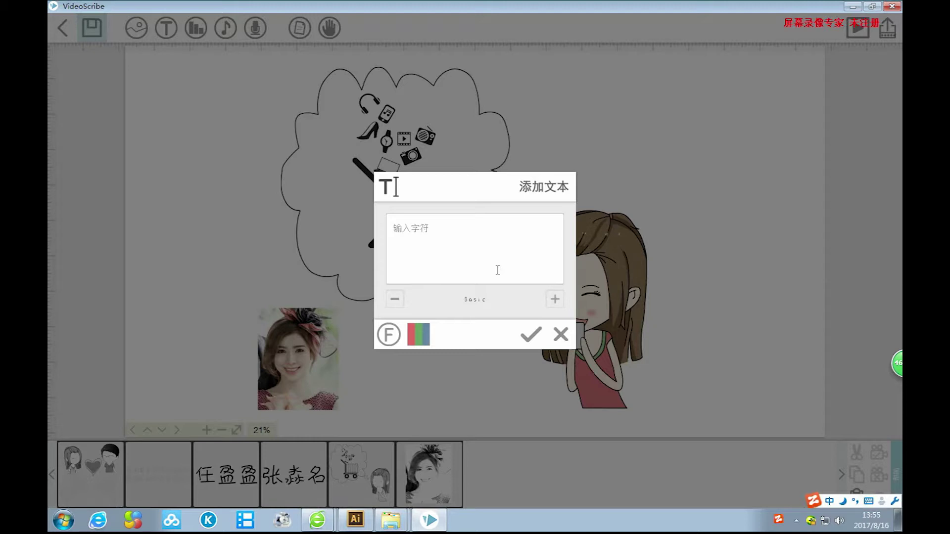
{"action": "type", "text": "wo'jiao"}
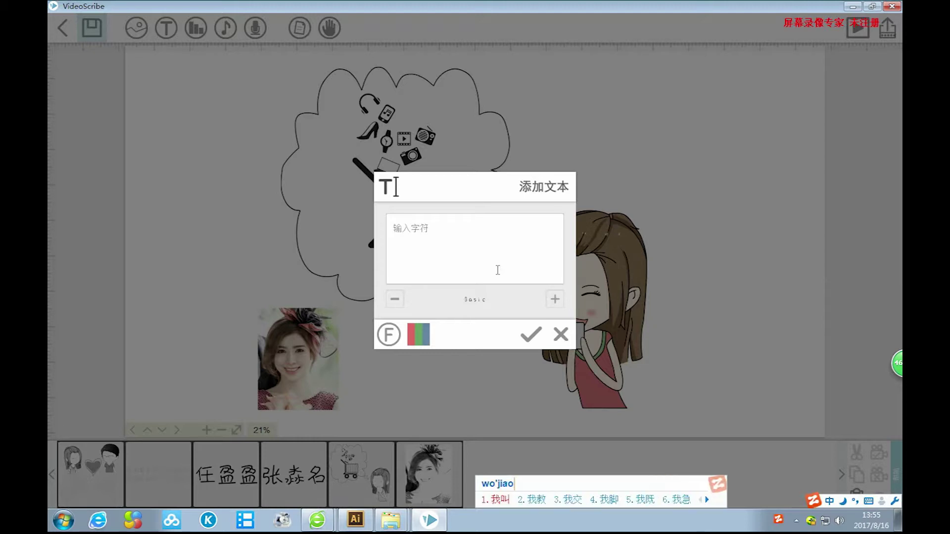
{"action": "key", "text": "Escape"}
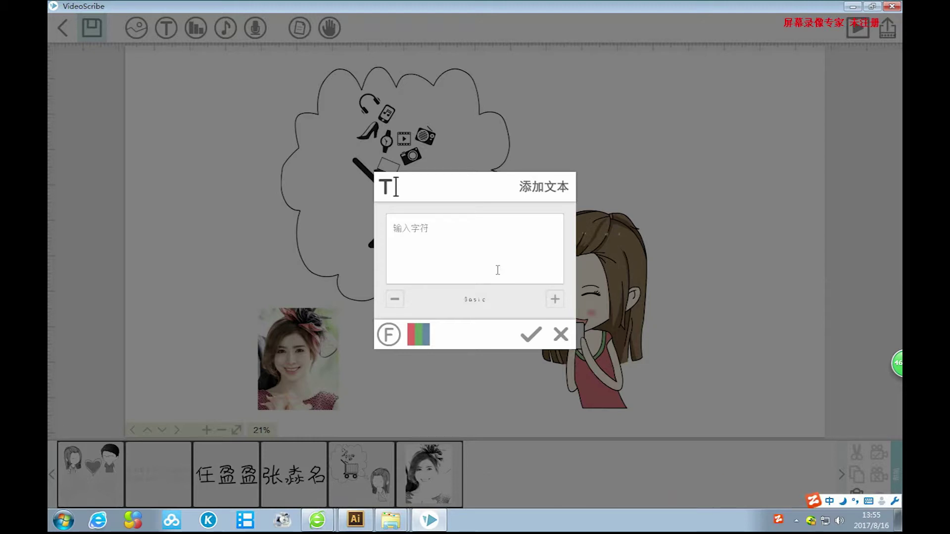
{"action": "type", "text": "wojiao"}
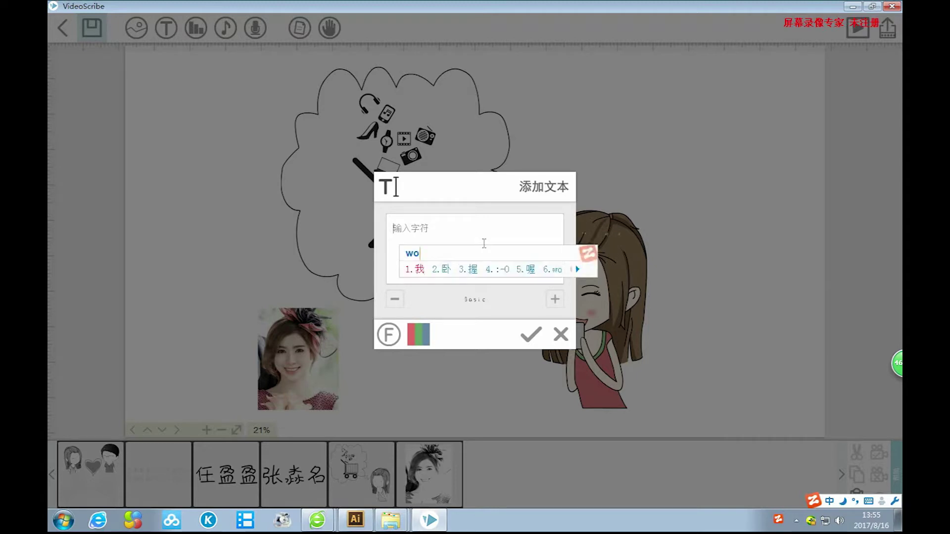
{"action": "key", "text": "space"}
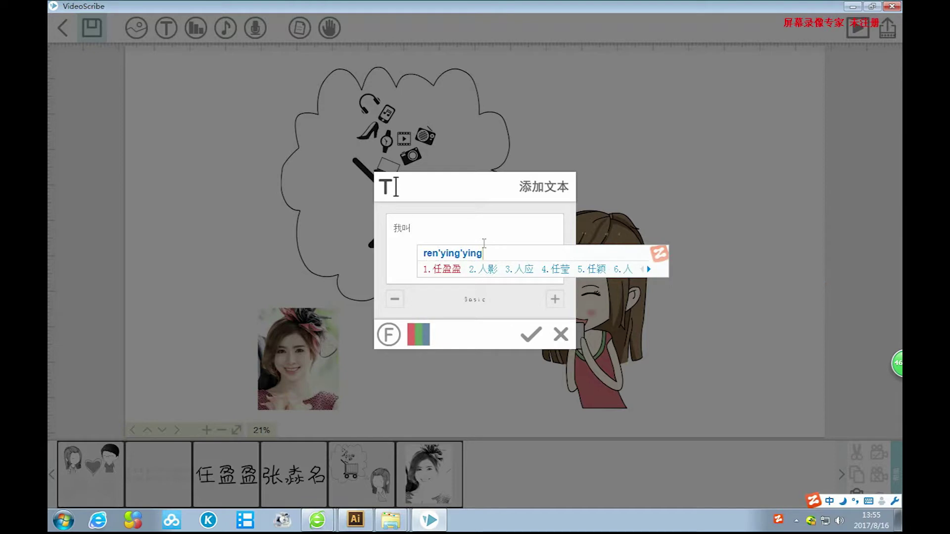
{"action": "key", "text": "space"}
Continue the line with ，来自吉林长春 and place the caption on the canvas.
{"action": "type", "text": "，laizi"}
{"action": "key", "text": "space"}
{"action": "type", "text": "jilin"}
{"action": "key", "text": "space"}
{"action": "type", "text": "changchun"}
{"action": "key", "text": "space"}
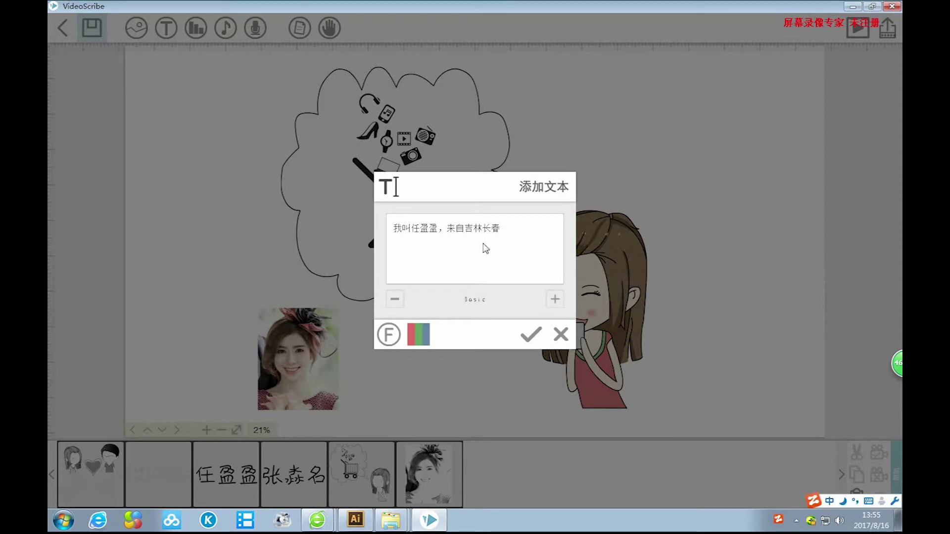
{"action": "key", "text": "Return"}
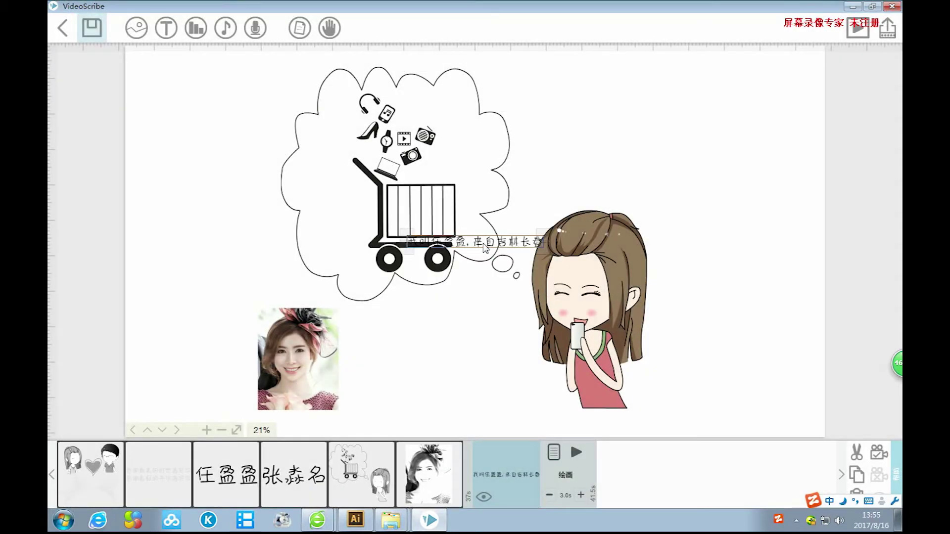
Move the caption beside the photo and open its text for editing.
{"action": "left_click_drag", "start_coordinate": [533, 245], "coordinate": [492, 328]}
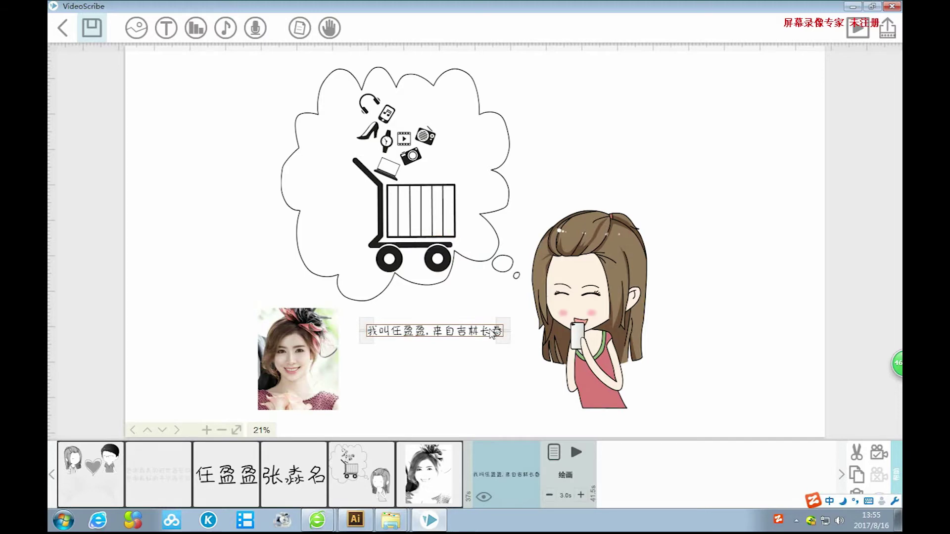
{"action": "double_click", "coordinate": [491, 327]}
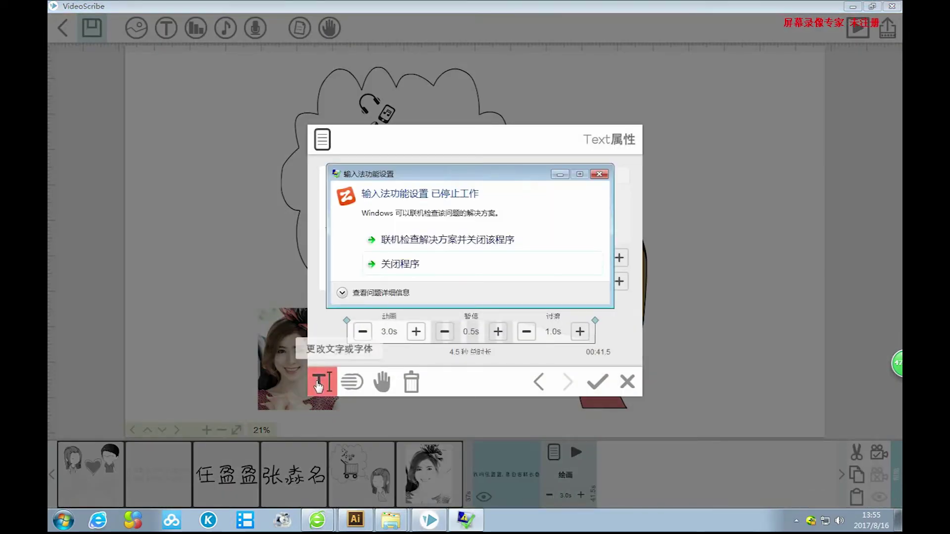
{"action": "left_click", "coordinate": [600, 175]}
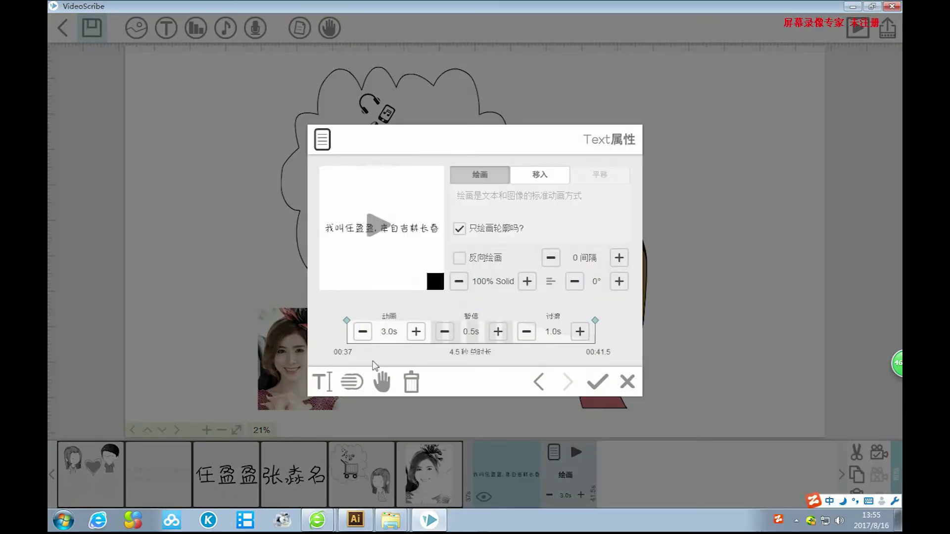
{"action": "left_click", "coordinate": [319, 384]}
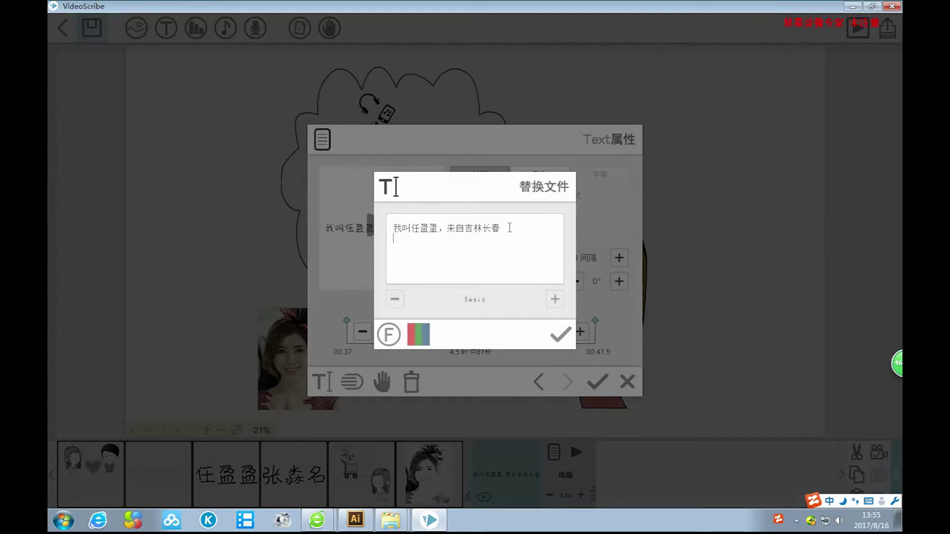
Type the start of the second line: 一名美貌与智慧.
{"action": "type", "text": "yiming"}
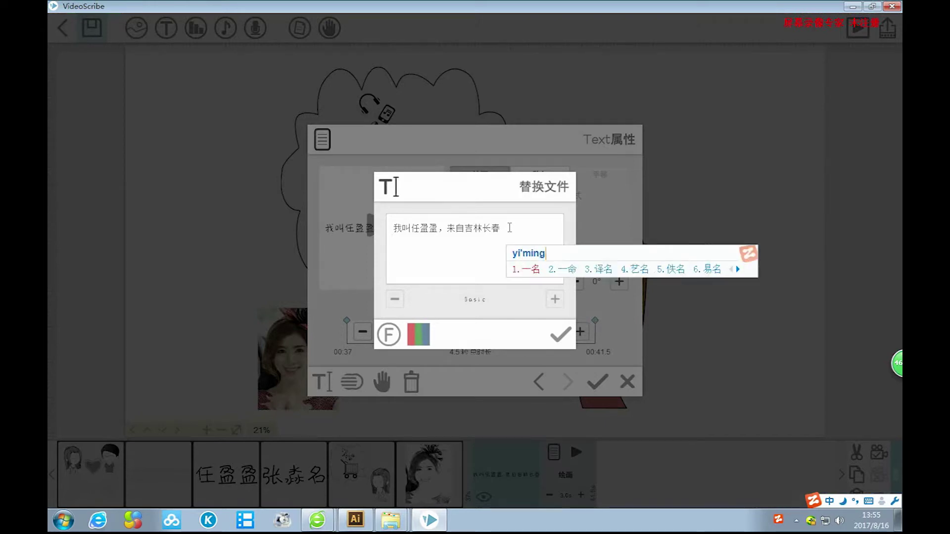
{"action": "key", "text": "space"}
{"action": "type", "text": "mingmao"}
{"action": "key", "text": "BackSpace"}
{"action": "key", "text": "BackSpace"}
{"action": "key", "text": "BackSpace"}
{"action": "key", "text": "BackSpace"}
{"action": "key", "text": "BackSpace"}
{"action": "key", "text": "BackSpace"}
{"action": "type", "text": "eimao"}
{"action": "key", "text": "space"}
{"action": "key", "text": "BackSpace"}
{"action": "key", "text": "BackSpace"}
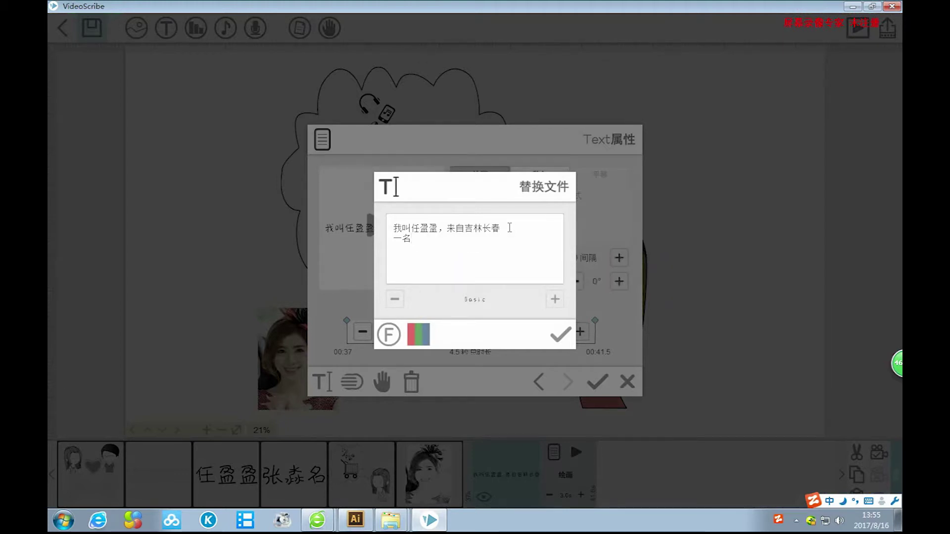
{"action": "type", "text": "meimao"}
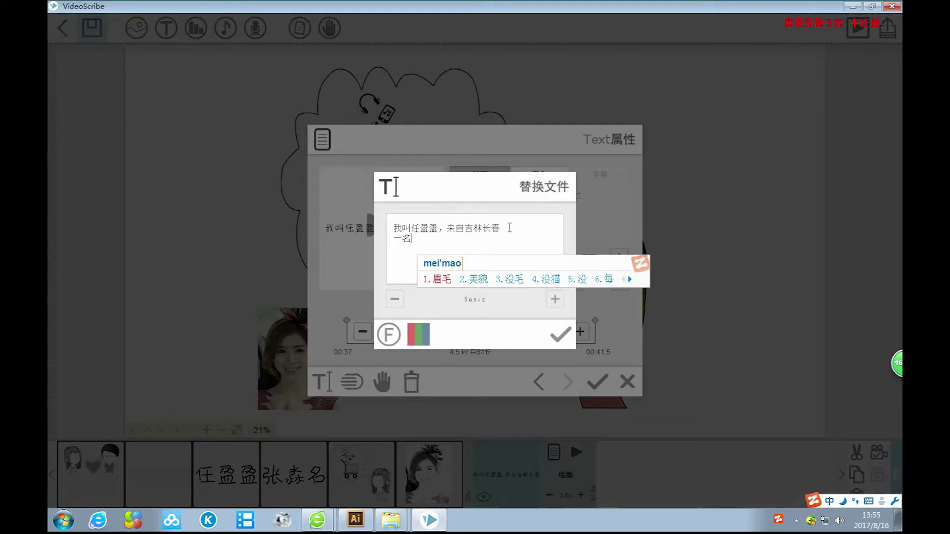
{"action": "type", "text": "2yu"}
{"action": "key", "text": "space"}
{"action": "type", "text": "zhihui"}
{"action": "key", "text": "space"}
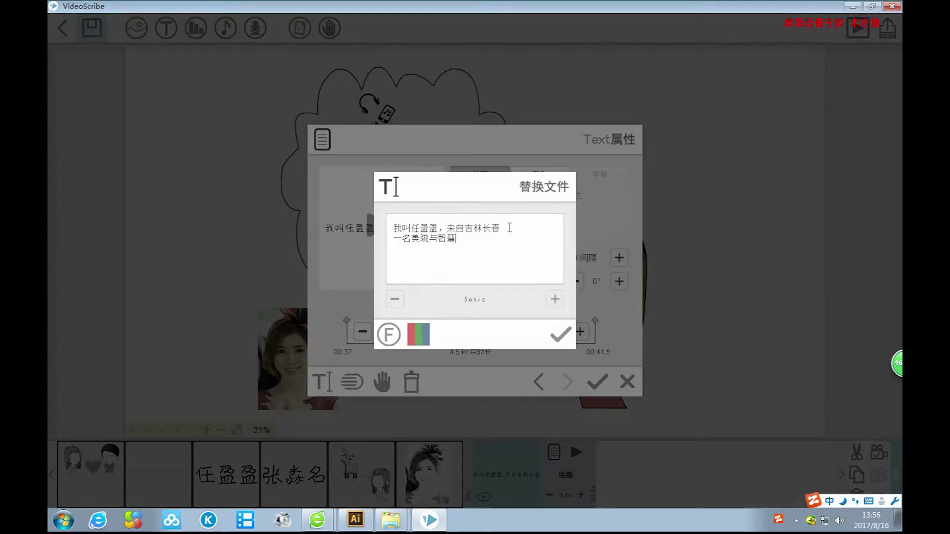
Finish the line with 于一身的购物狂人。 and apply the text properties.
{"action": "type", "text": "yu2yishen"}
{"action": "key", "text": "space"}
{"action": "type", "text": "de"}
{"action": "key", "text": "space"}
{"action": "type", "text": "gouwu"}
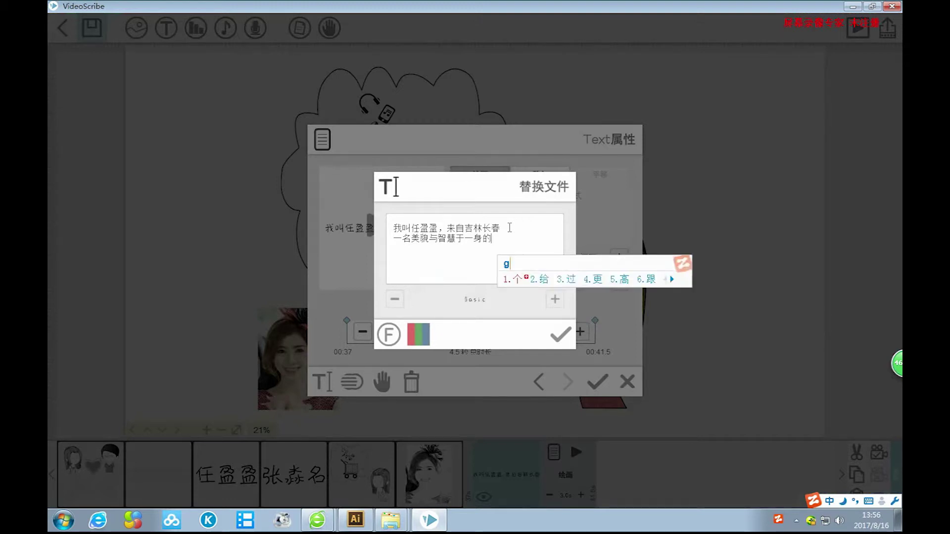
{"action": "key", "text": "space"}
{"action": "type", "text": "kuangren"}
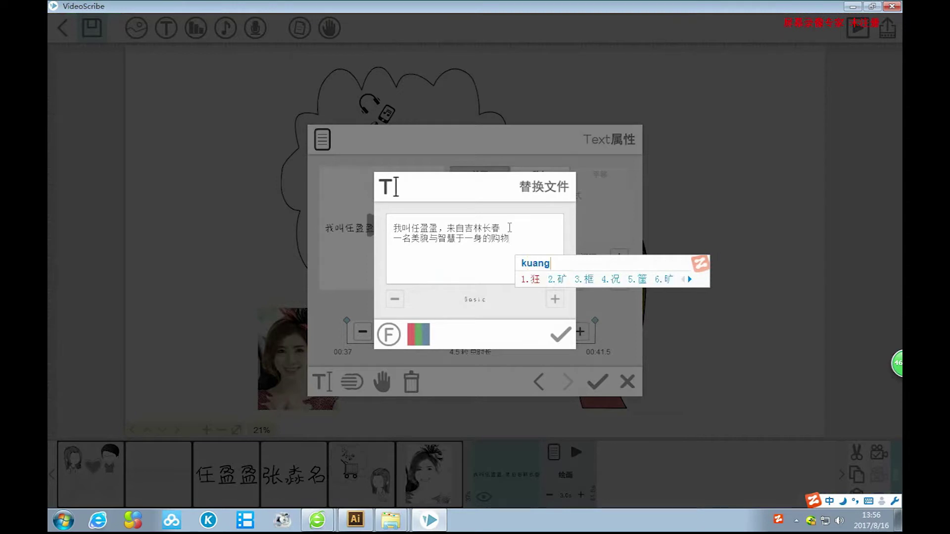
{"action": "key", "text": "space"}
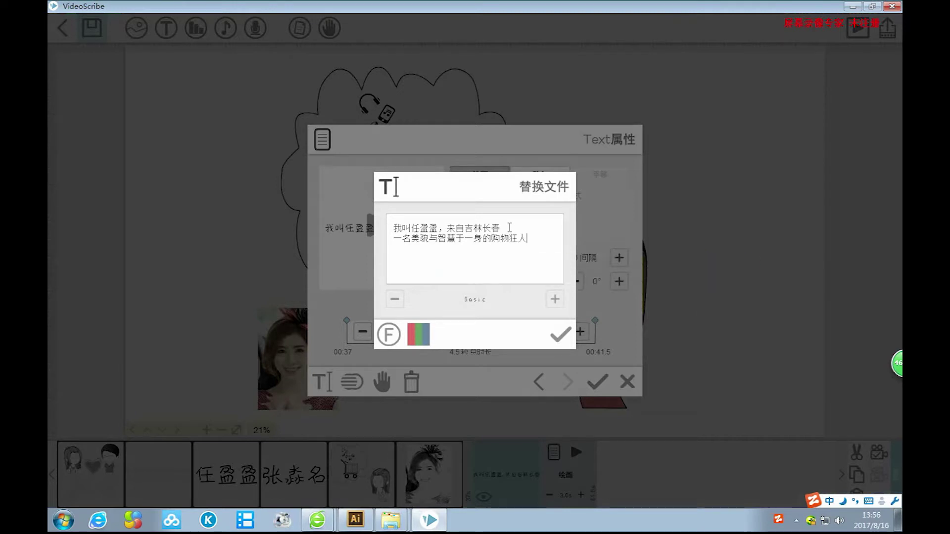
{"action": "type", "text": "。"}
{"action": "left_click", "coordinate": [560, 335]}
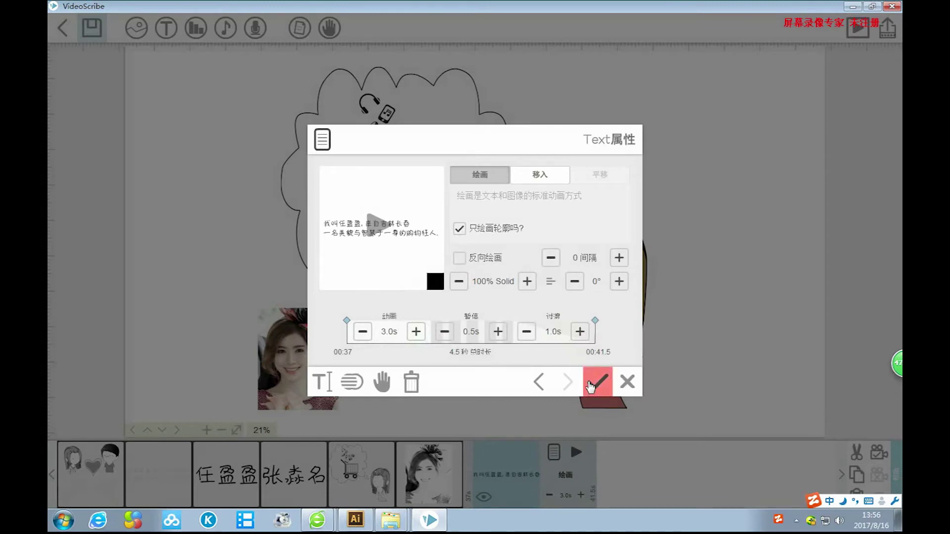
{"action": "left_click", "coordinate": [590, 387]}
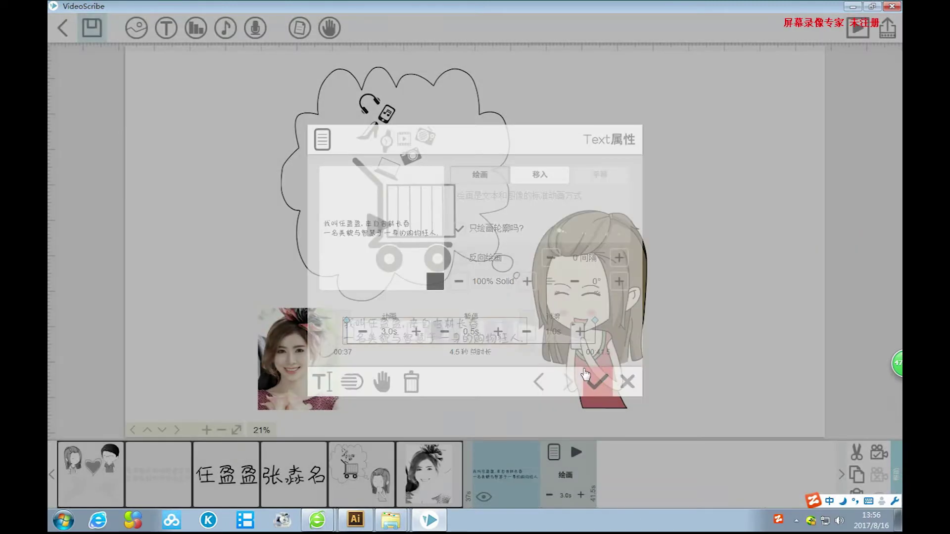
Move the caption lower and enlarge it to the right of the photo.
{"action": "left_click_drag", "start_coordinate": [463, 342], "coordinate": [469, 396]}
{"action": "left_click_drag", "start_coordinate": [535, 399], "coordinate": [572, 405]}
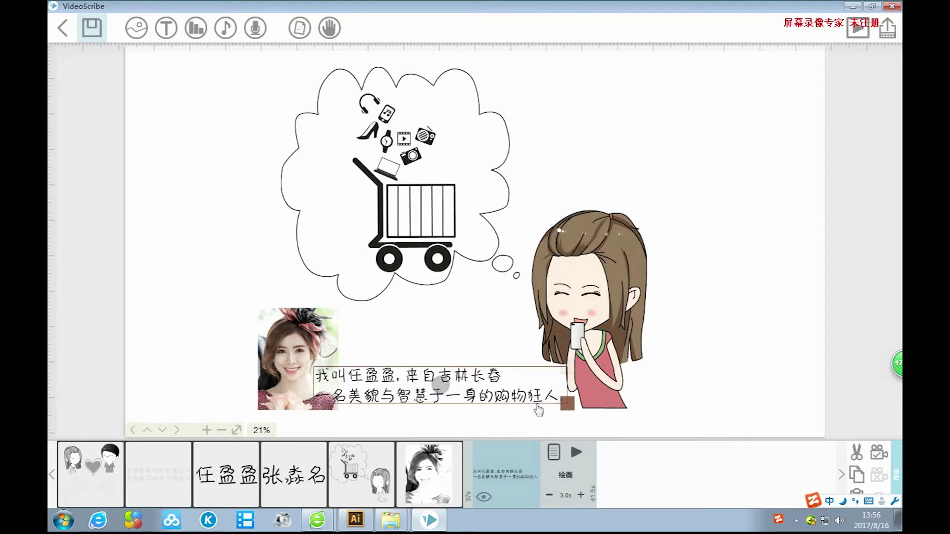
{"action": "left_click_drag", "start_coordinate": [498, 401], "coordinate": [522, 398]}
Shift the portrait photo left and line the caption up next to it.
{"action": "left_click", "coordinate": [462, 340]}
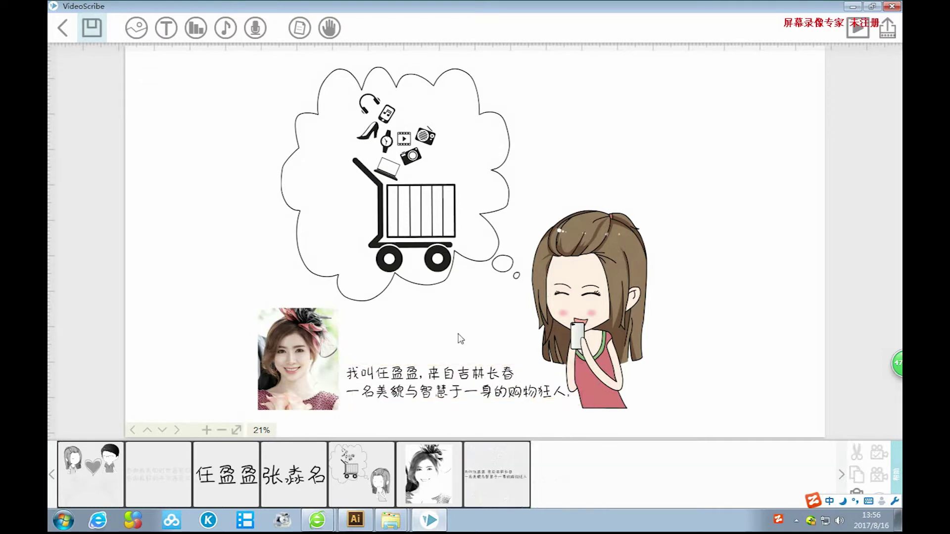
{"action": "left_click", "coordinate": [699, 274]}
{"action": "left_click", "coordinate": [310, 366]}
{"action": "left_click_drag", "start_coordinate": [318, 334], "coordinate": [291, 338]}
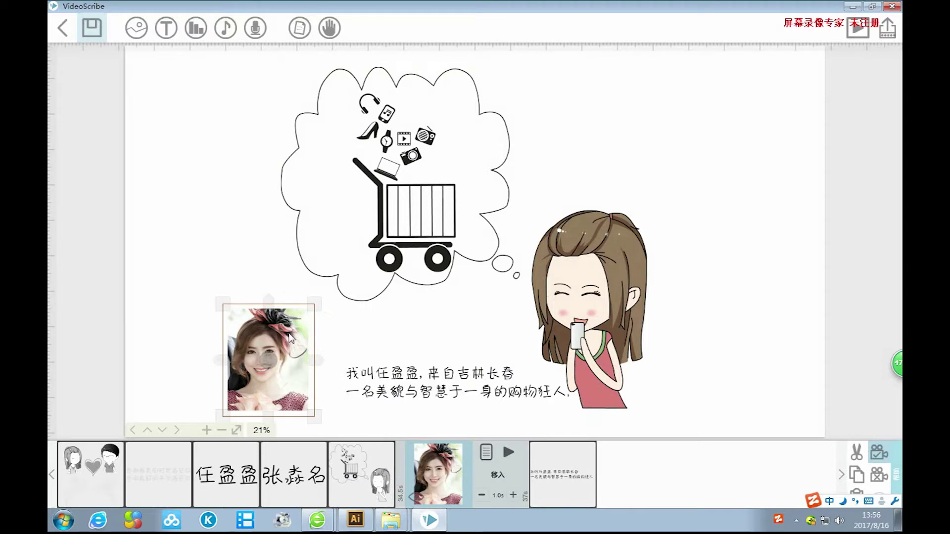
{"action": "left_click", "coordinate": [409, 380]}
{"action": "left_click_drag", "start_coordinate": [414, 380], "coordinate": [388, 375]}
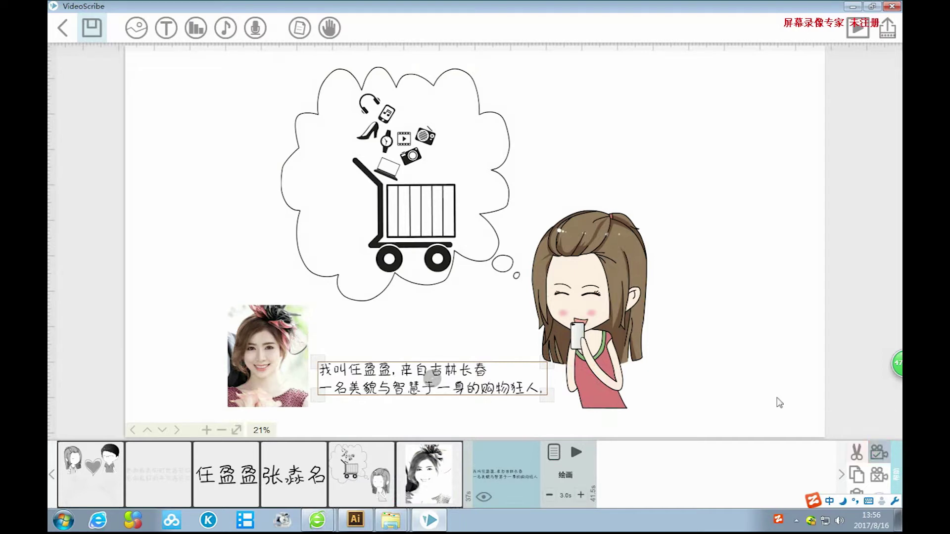
{"action": "left_click", "coordinate": [775, 364]}
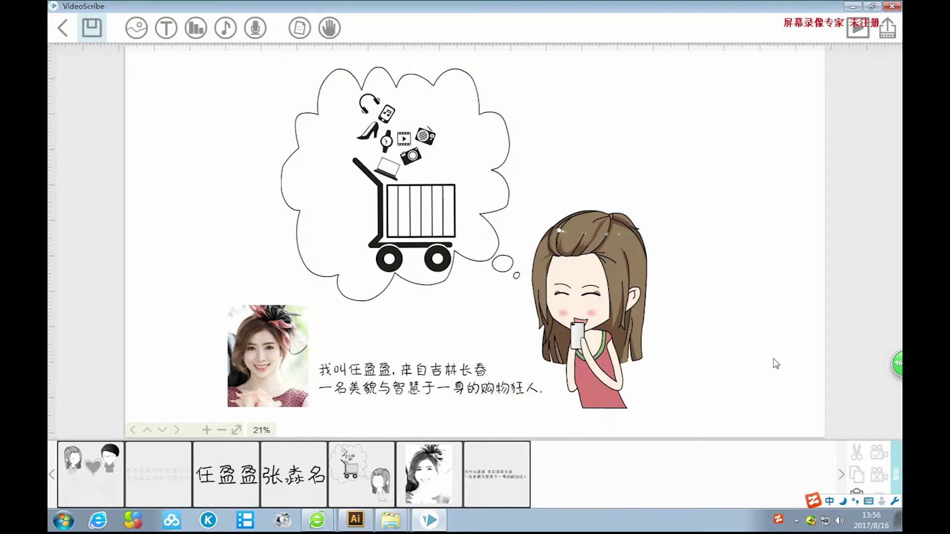
Preview the photo's slide-in, then lengthen the caption's draw time to 5.0 s and preview it.
{"action": "left_click", "coordinate": [359, 489]}
{"action": "left_click", "coordinate": [502, 472]}
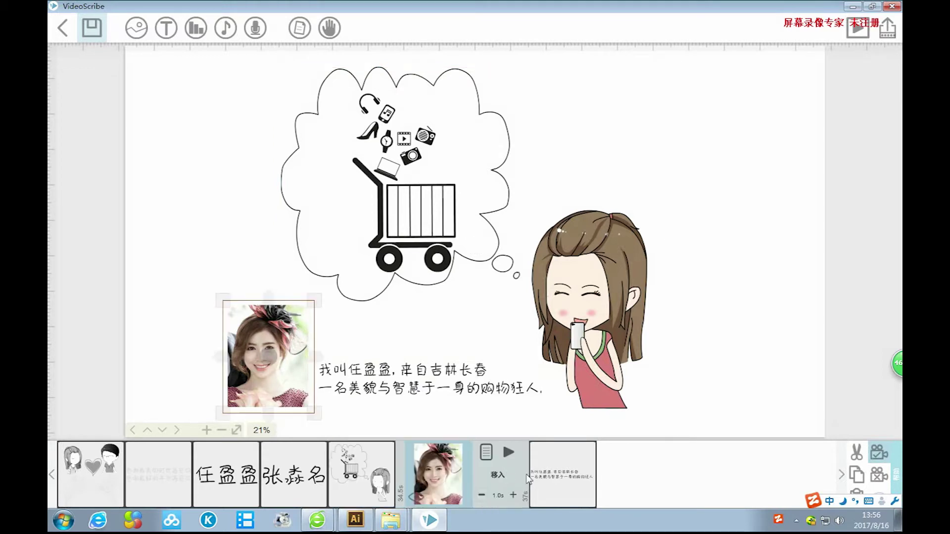
{"action": "left_click", "coordinate": [508, 452]}
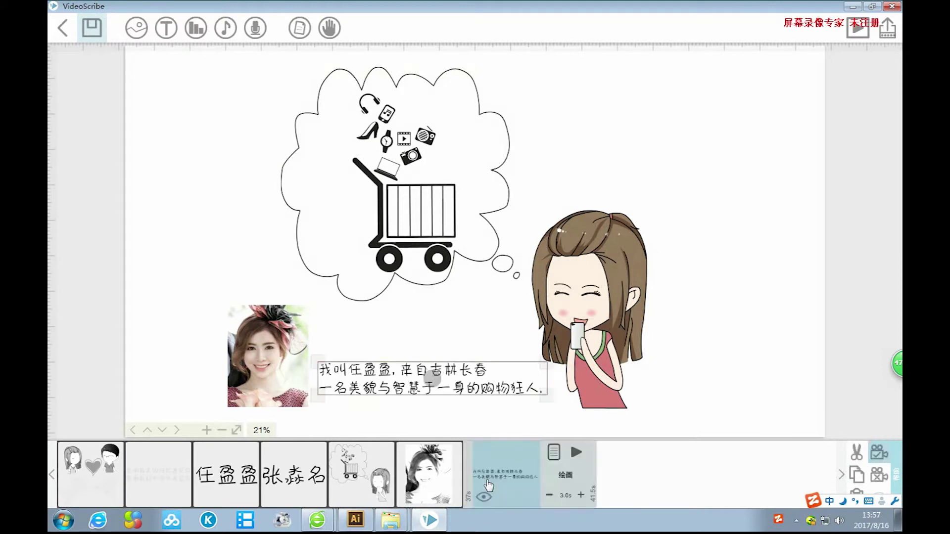
{"action": "left_click", "coordinate": [581, 495]}
{"action": "left_click", "coordinate": [581, 495]}
{"action": "left_click", "coordinate": [581, 495]}
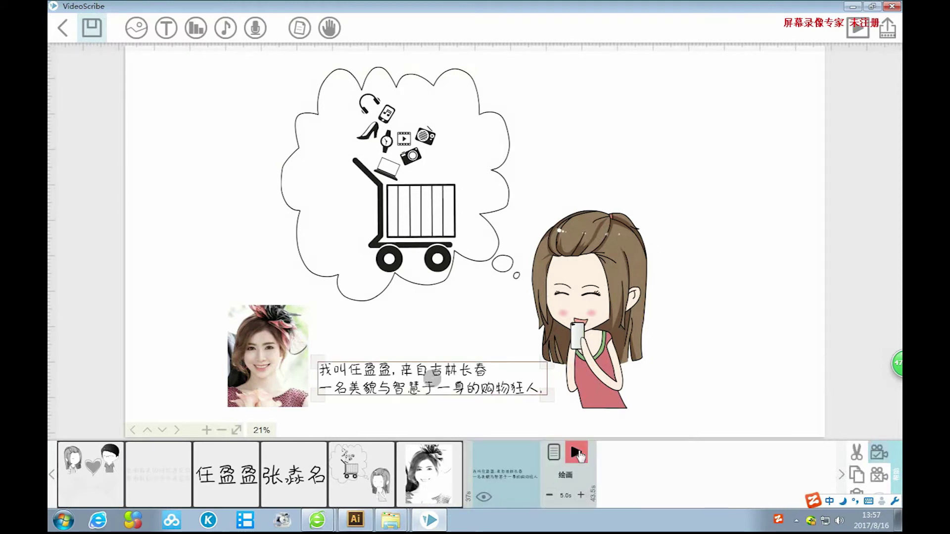
{"action": "left_click", "coordinate": [577, 452]}
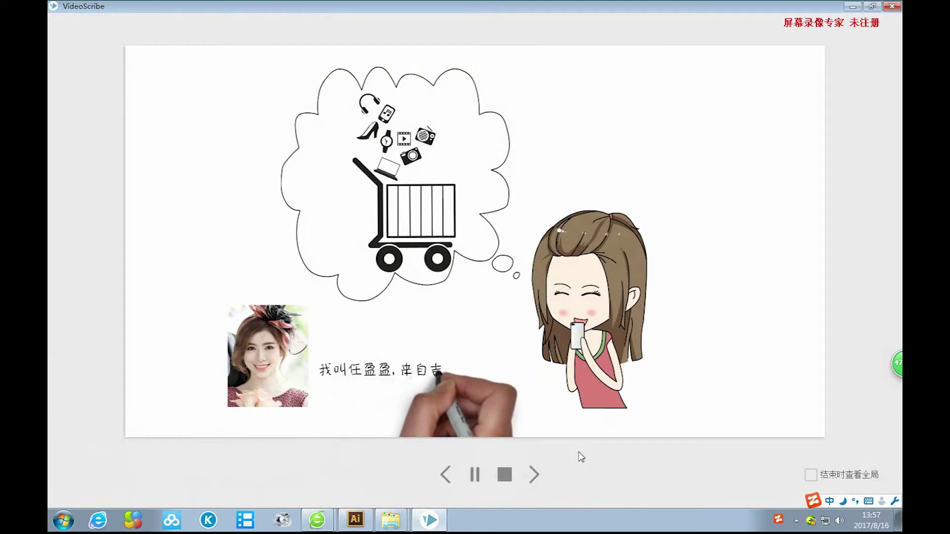
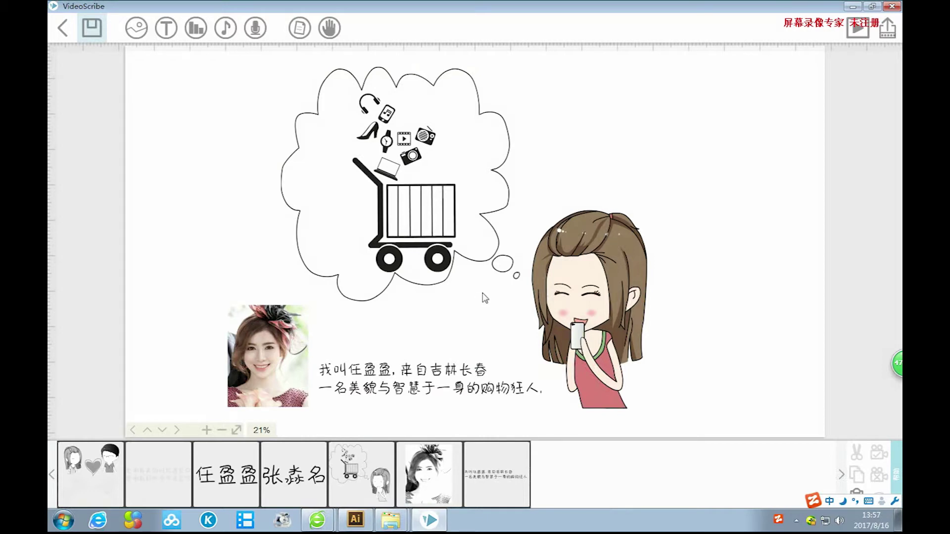
Raise the self-introduction caption beside the portrait photo, then nudge it slightly higher.
{"action": "left_click", "coordinate": [413, 375]}
{"action": "left_click_drag", "start_coordinate": [425, 371], "coordinate": [422, 346]}
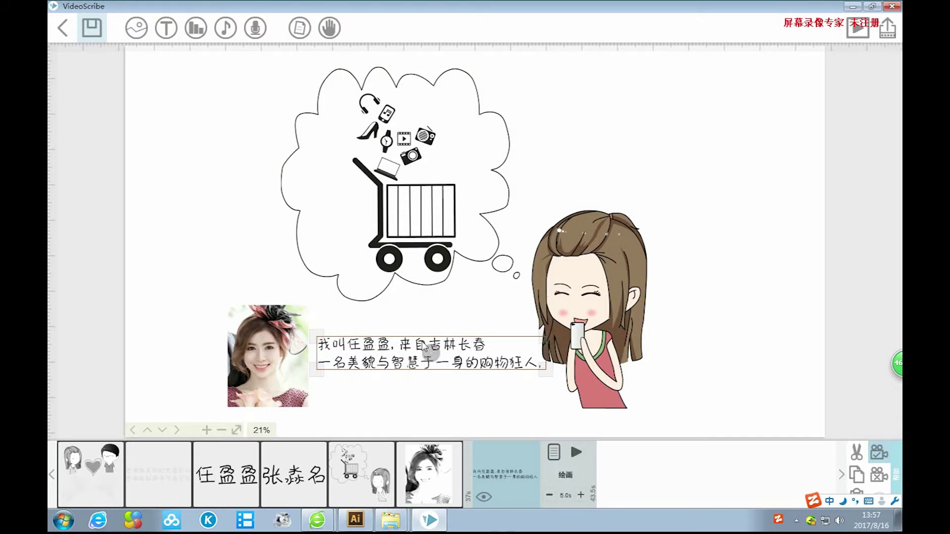
{"action": "left_click", "coordinate": [722, 336]}
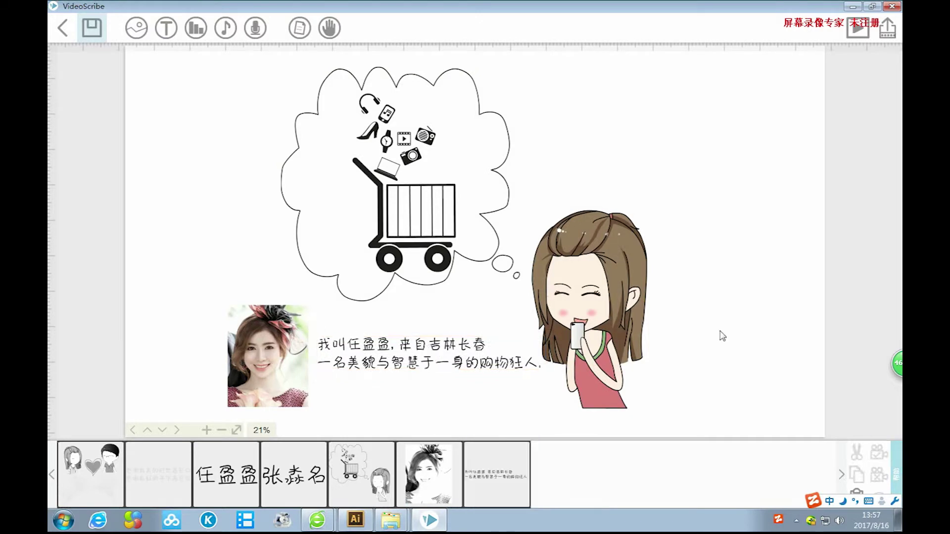
{"action": "left_click", "coordinate": [410, 349]}
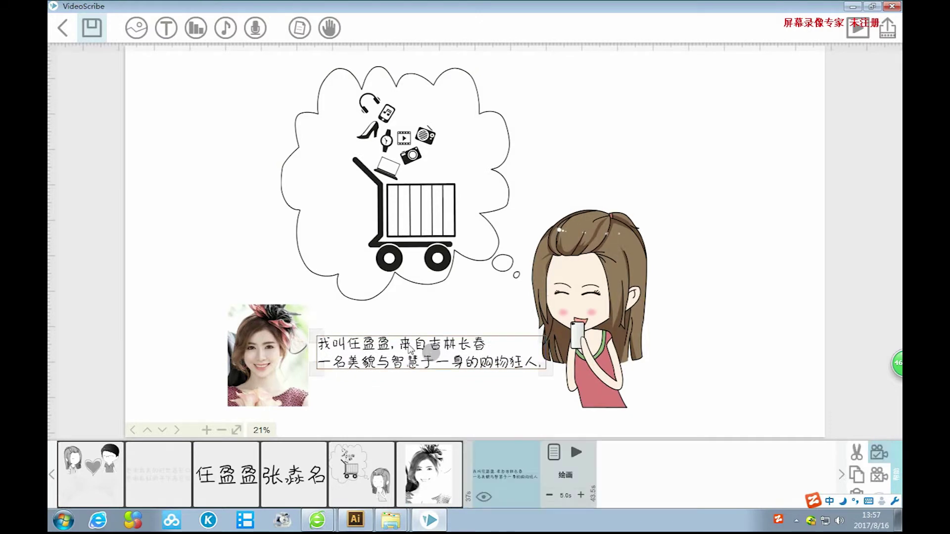
{"action": "left_click_drag", "start_coordinate": [409, 346], "coordinate": [409, 345]}
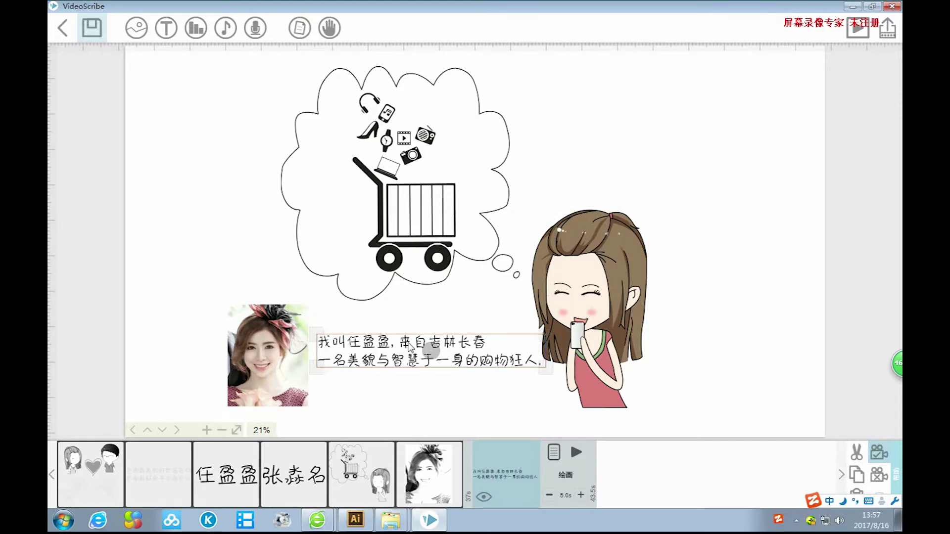
{"action": "left_click", "coordinate": [718, 276]}
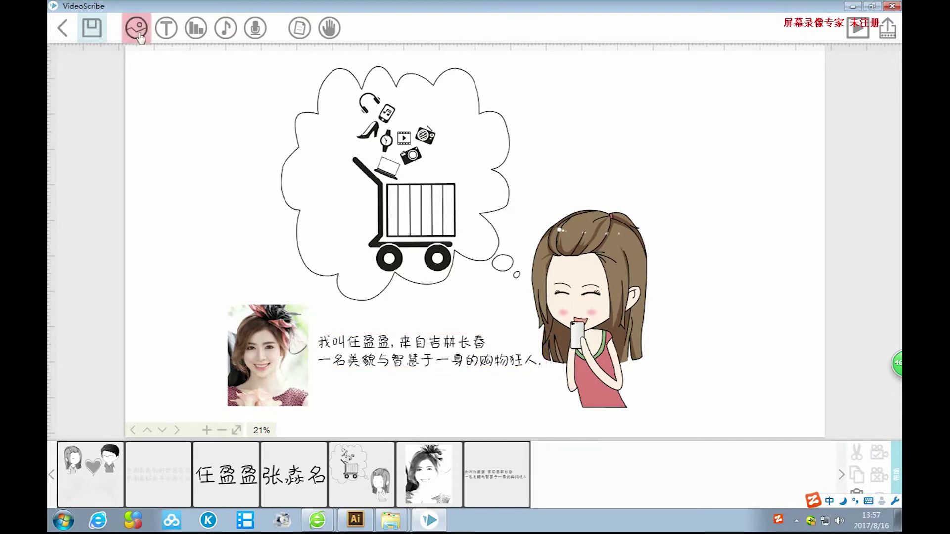
{"action": "left_click", "coordinate": [136, 27]}
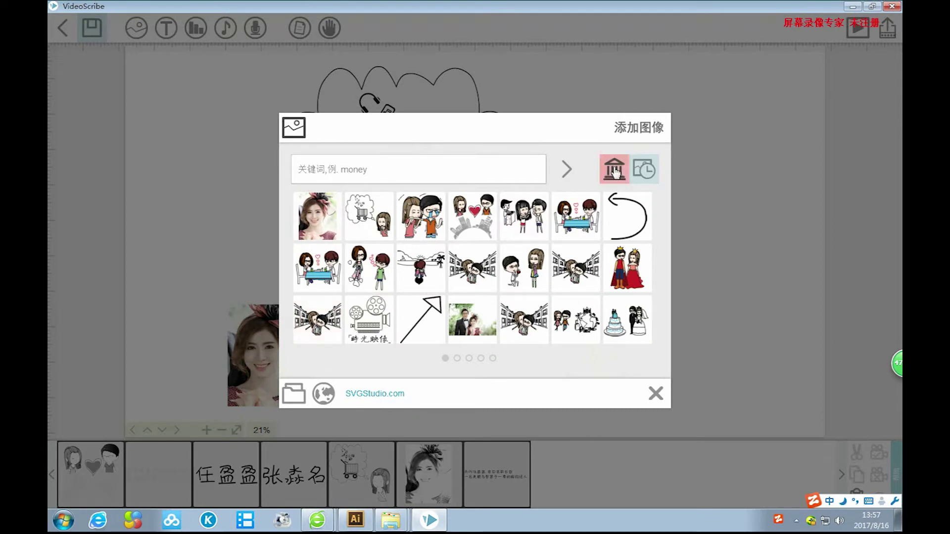
Add the thin curved arrow from the image library and resize it below the caption.
{"action": "left_click", "coordinate": [614, 169]}
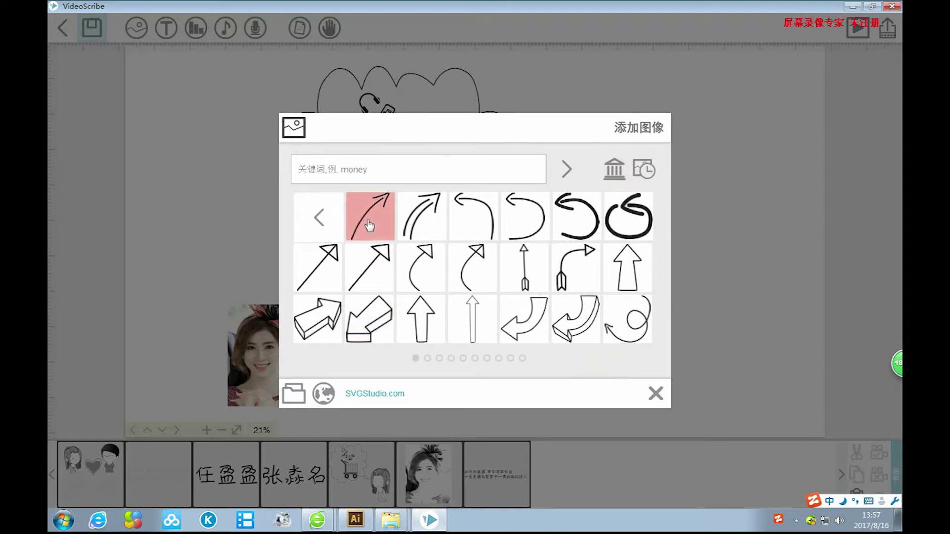
{"action": "left_click", "coordinate": [369, 226]}
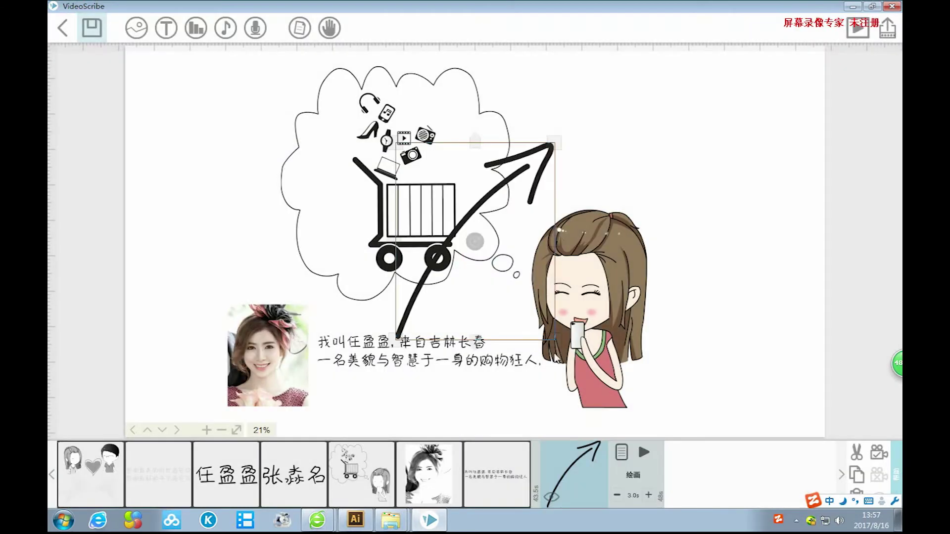
{"action": "left_click_drag", "start_coordinate": [556, 142], "coordinate": [426, 388]}
{"action": "left_click_drag", "start_coordinate": [402, 418], "coordinate": [418, 408]}
Shift the curved arrow slightly down-right and rotate it to point downward.
{"action": "left_click", "coordinate": [436, 392]}
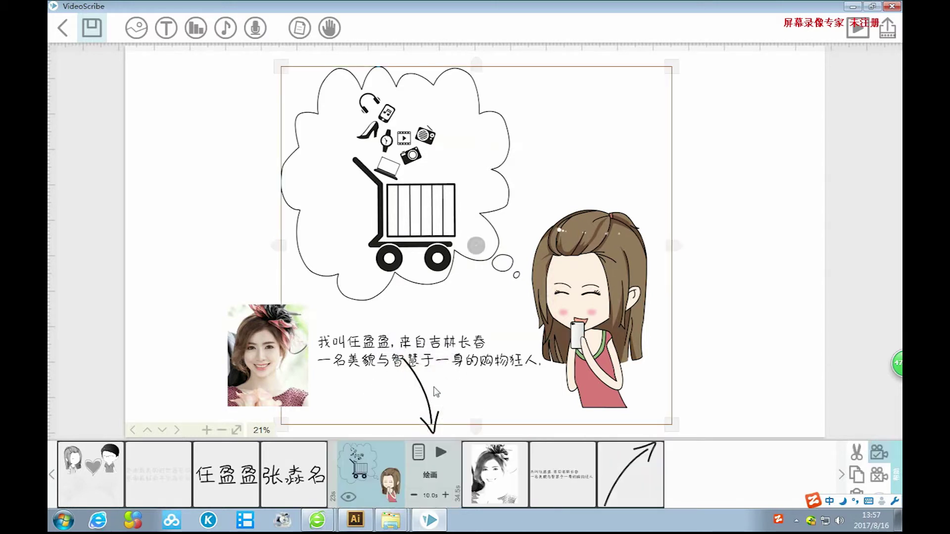
{"action": "left_click", "coordinate": [616, 483]}
{"action": "left_click", "coordinate": [431, 388]}
{"action": "left_click_drag", "start_coordinate": [431, 388], "coordinate": [432, 391]}
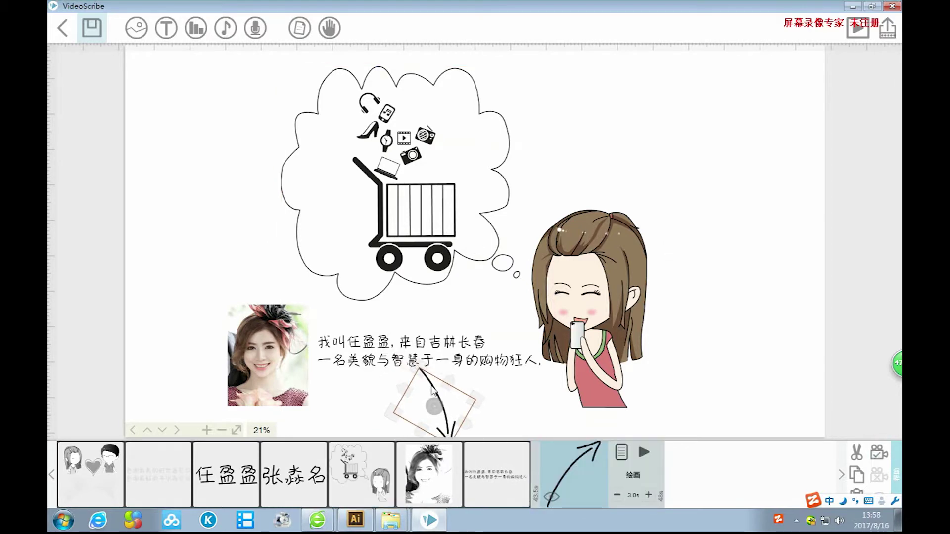
{"action": "left_click_drag", "start_coordinate": [422, 378], "coordinate": [432, 386]}
{"action": "left_click", "coordinate": [773, 395]}
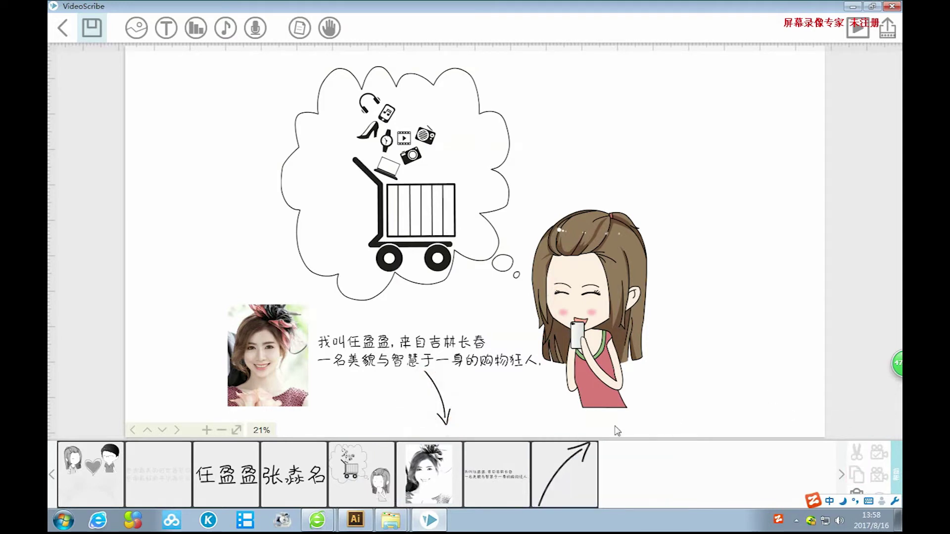
In an empty canvas area, import the flying superhero picture, file 74.
{"action": "scroll", "coordinate": [703, 414], "scroll_direction": "down", "scroll_amount": 5}
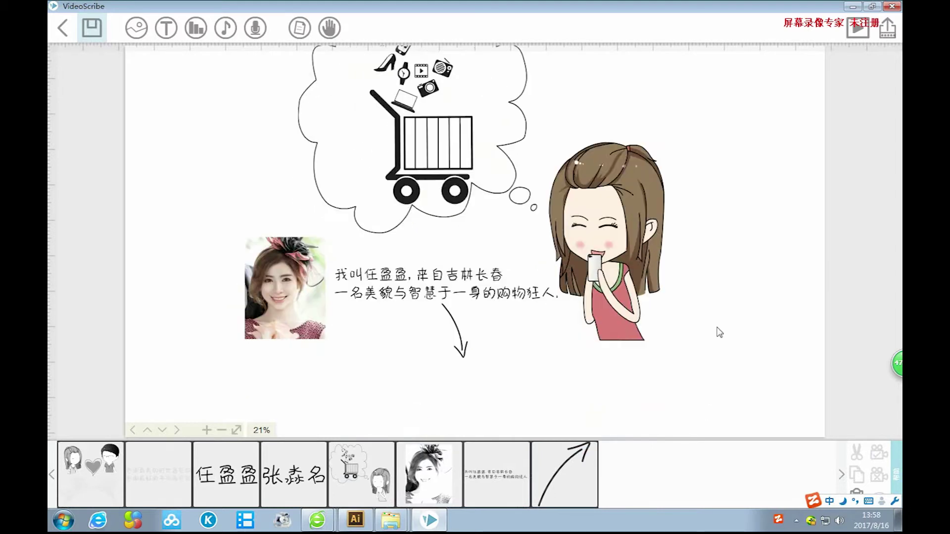
{"action": "scroll", "coordinate": [706, 267], "scroll_direction": "down", "scroll_amount": 5}
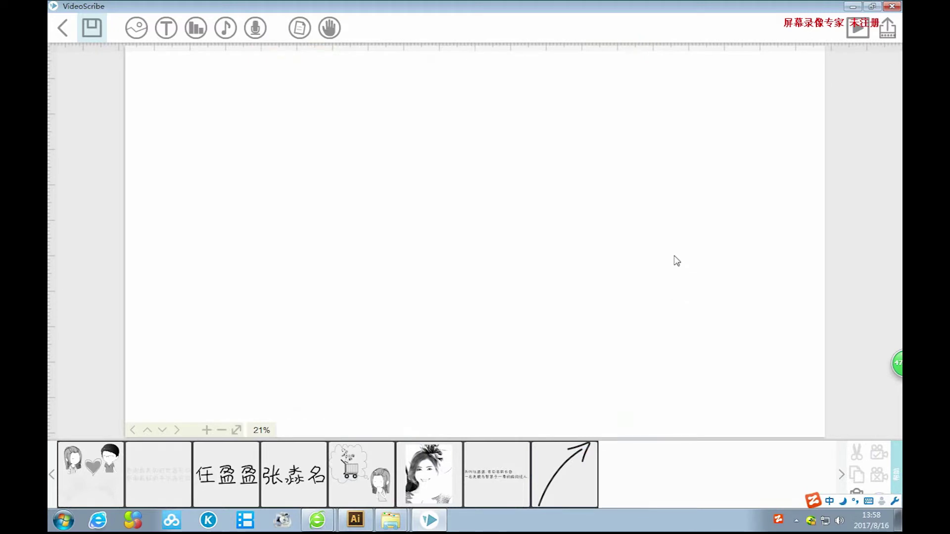
{"action": "left_click", "coordinate": [136, 28]}
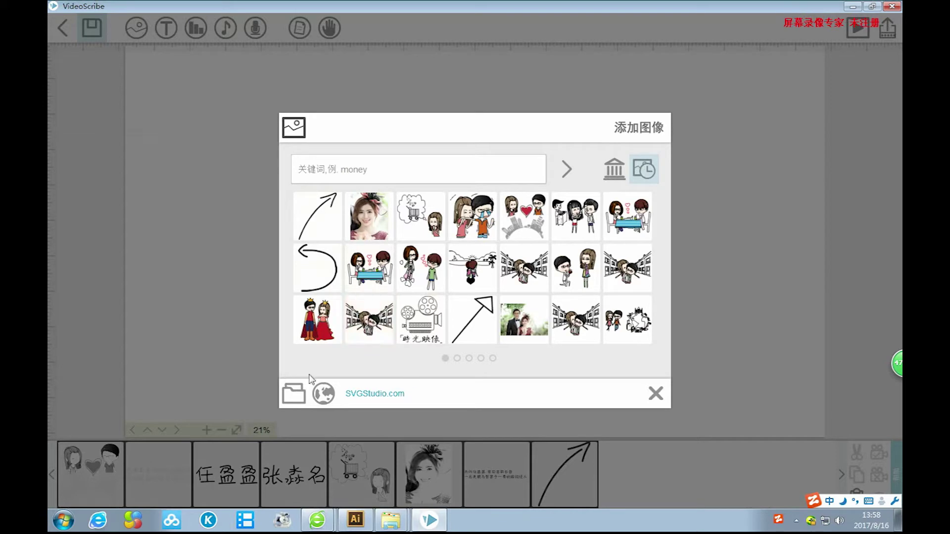
{"action": "left_click", "coordinate": [293, 394]}
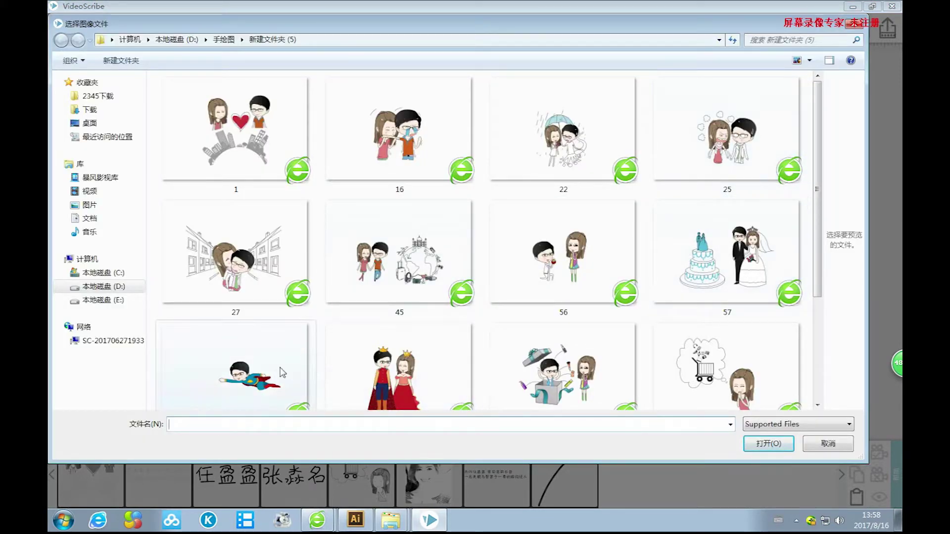
{"action": "left_click", "coordinate": [255, 369]}
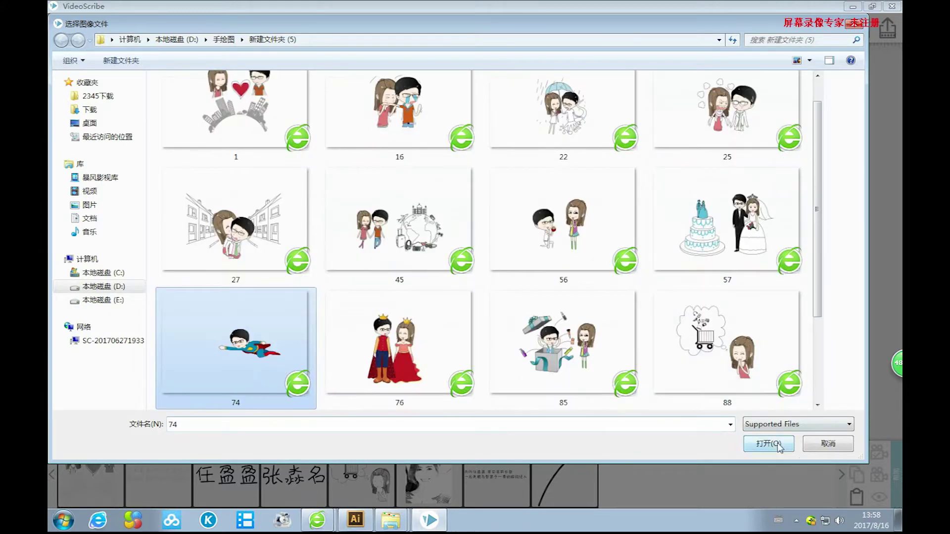
{"action": "left_click", "coordinate": [778, 444]}
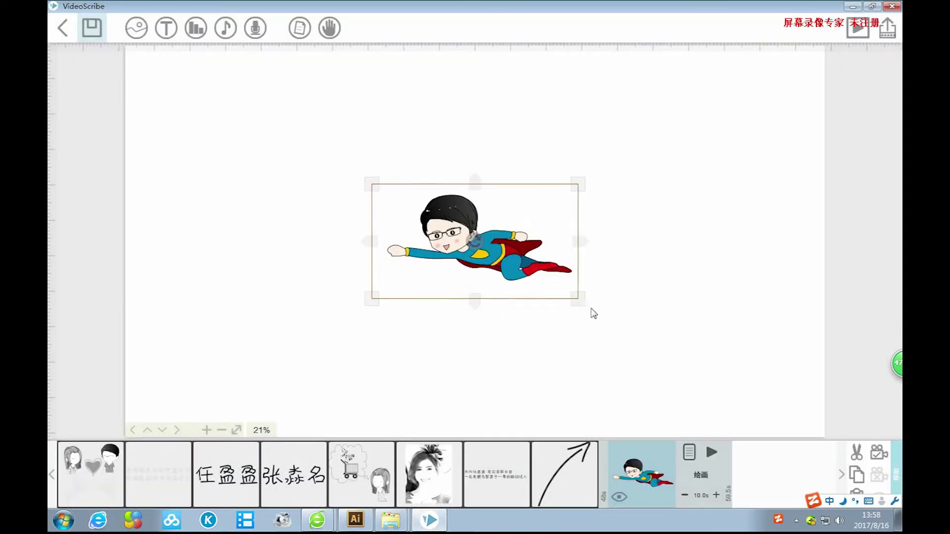
Enlarge the superhero image, shift it up, and set the camera position on it.
{"action": "left_click_drag", "start_coordinate": [594, 314], "coordinate": [725, 403]}
{"action": "left_click_drag", "start_coordinate": [574, 319], "coordinate": [568, 273]}
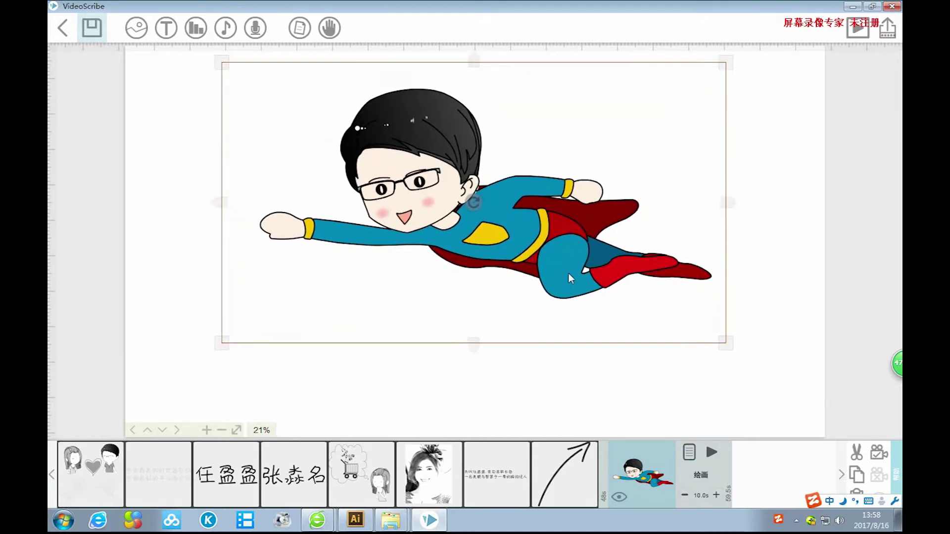
{"action": "left_click", "coordinate": [879, 452]}
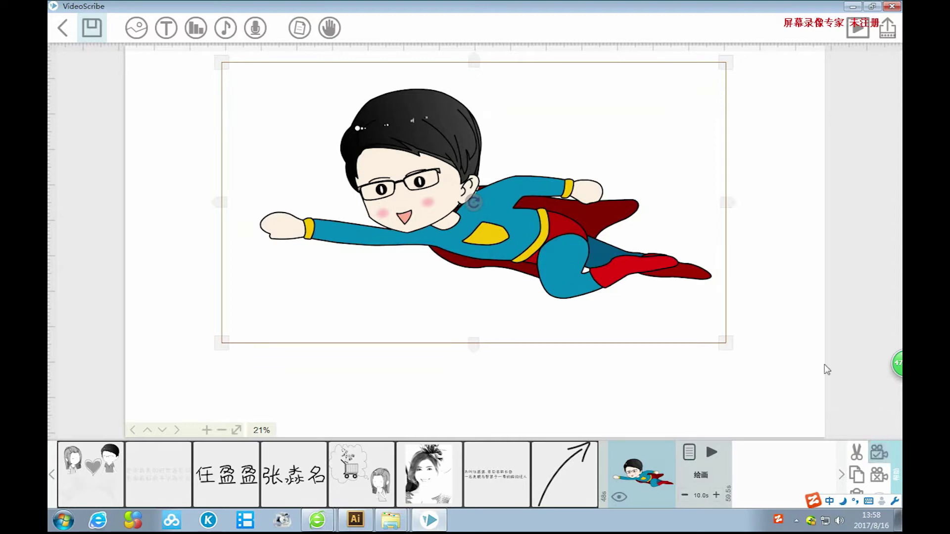
{"action": "left_click", "coordinate": [776, 259]}
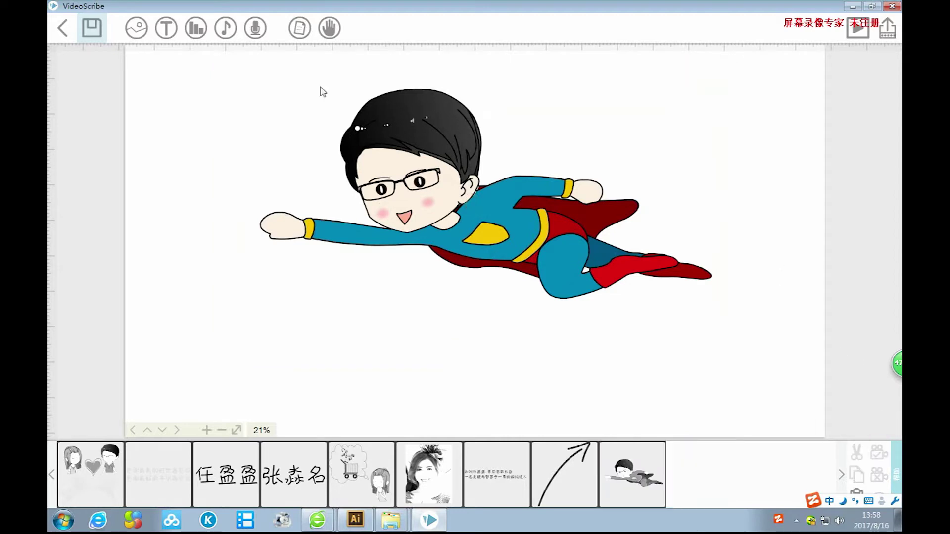
{"action": "left_click", "coordinate": [171, 31]}
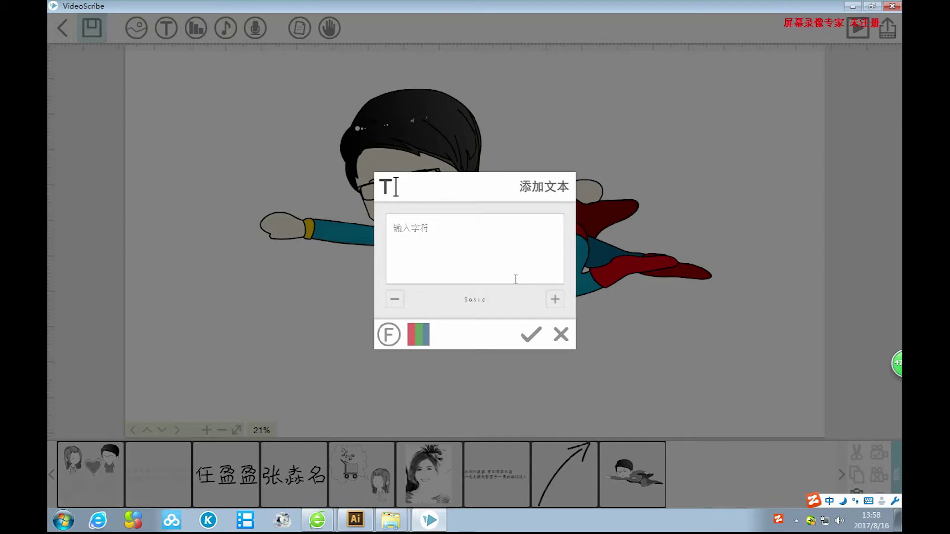
Cancel the text dialog and import the man's portrait photo 997 in the framed style.
{"action": "left_click", "coordinate": [561, 334]}
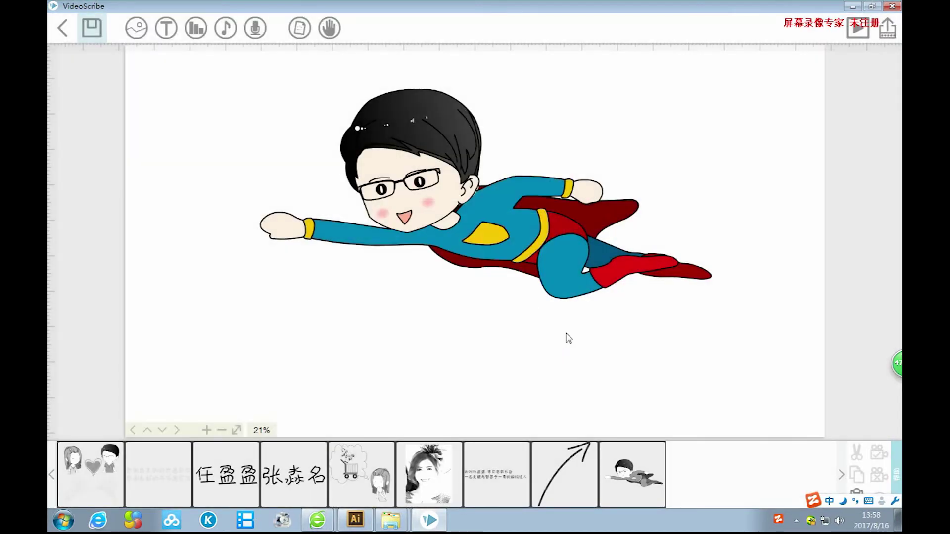
{"action": "left_click", "coordinate": [136, 28]}
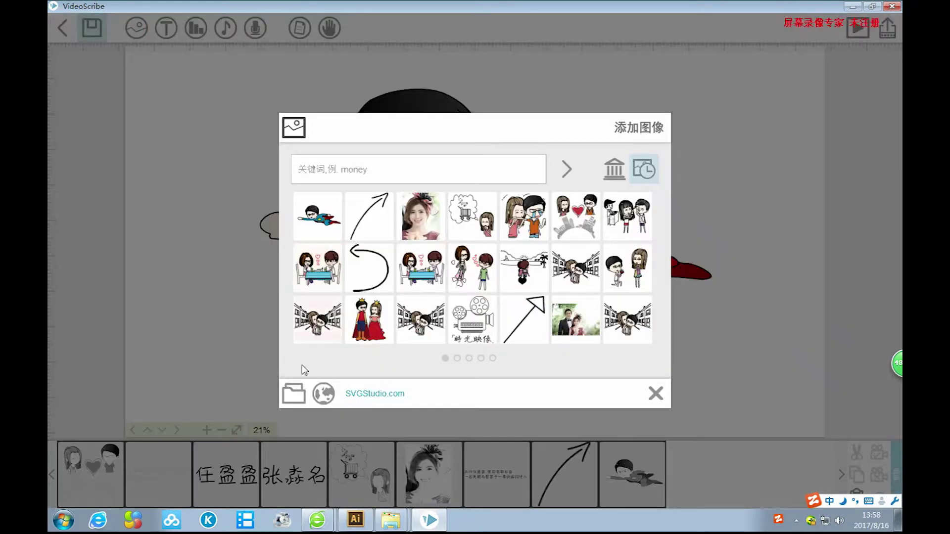
{"action": "left_click", "coordinate": [295, 391]}
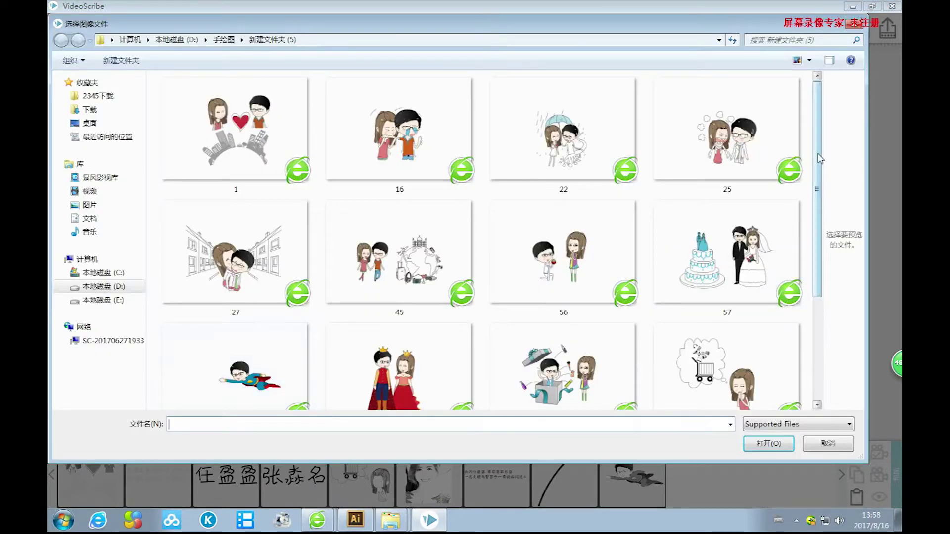
{"action": "scroll", "coordinate": [801, 300], "scroll_direction": "down", "scroll_amount": 3}
{"action": "left_click", "coordinate": [562, 322]}
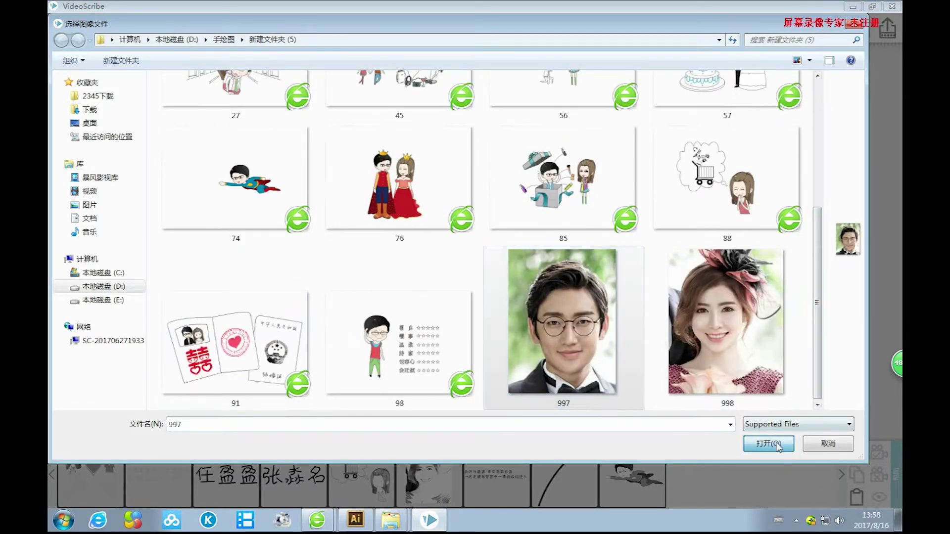
{"action": "left_click", "coordinate": [769, 443]}
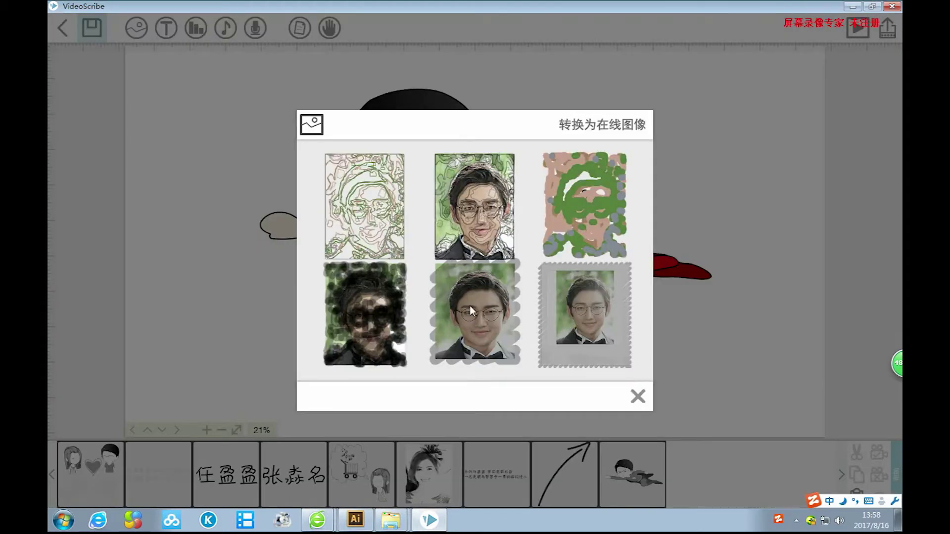
{"action": "left_click", "coordinate": [470, 306]}
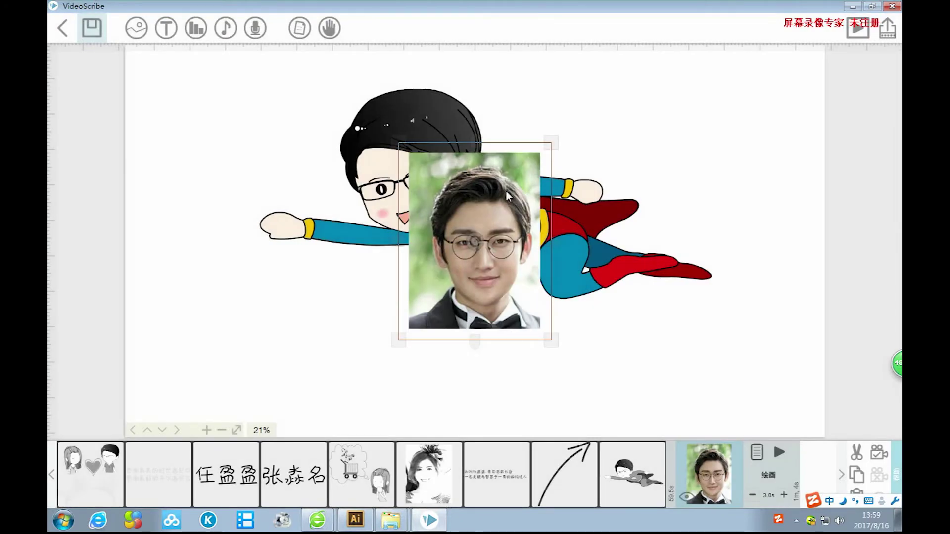
Shrink the framed portrait and place it at the lower left below the superhero.
{"action": "left_click_drag", "start_coordinate": [507, 191], "coordinate": [373, 297]}
{"action": "left_click_drag", "start_coordinate": [426, 248], "coordinate": [394, 291]}
{"action": "left_click_drag", "start_coordinate": [372, 324], "coordinate": [305, 321]}
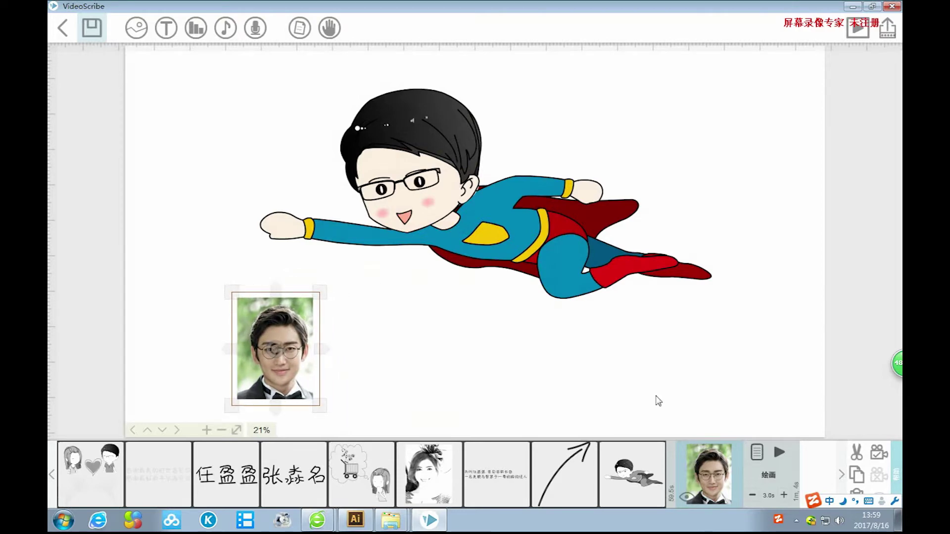
{"action": "left_click", "coordinate": [772, 349]}
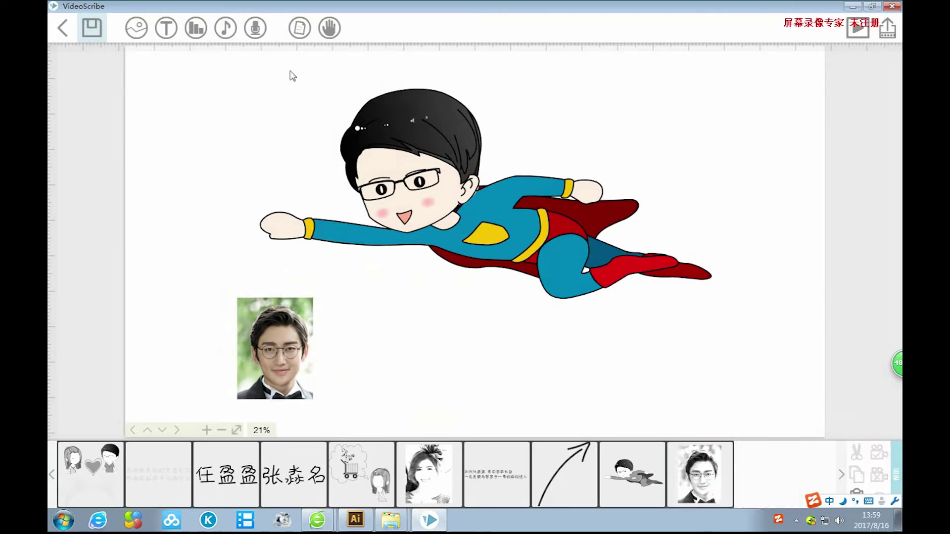
{"action": "left_click", "coordinate": [173, 34]}
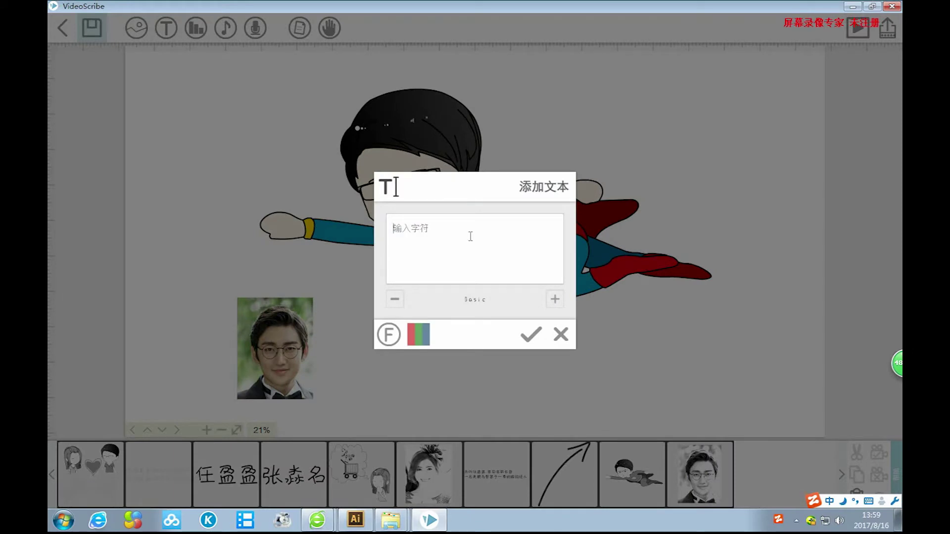
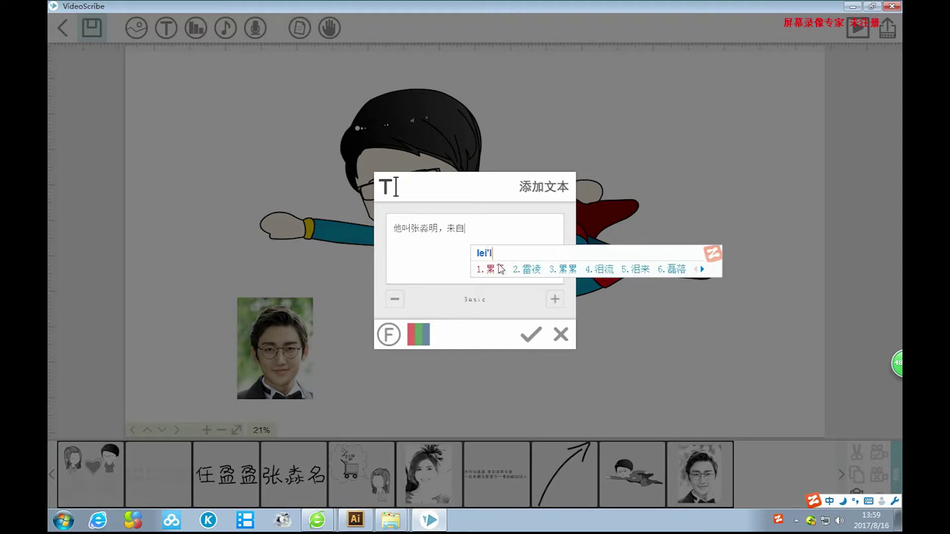
Type the first caption line: 他叫 plus his name, 来自黑龙江哈尔滨, 身高 1.78.
{"action": "key", "text": "BackSpace"}
{"action": "key", "text": "BackSpace"}
{"action": "key", "text": "BackSpace"}
{"action": "key", "text": "BackSpace"}
{"action": "key", "text": "BackSpace"}
{"action": "key", "text": "BackSpace"}
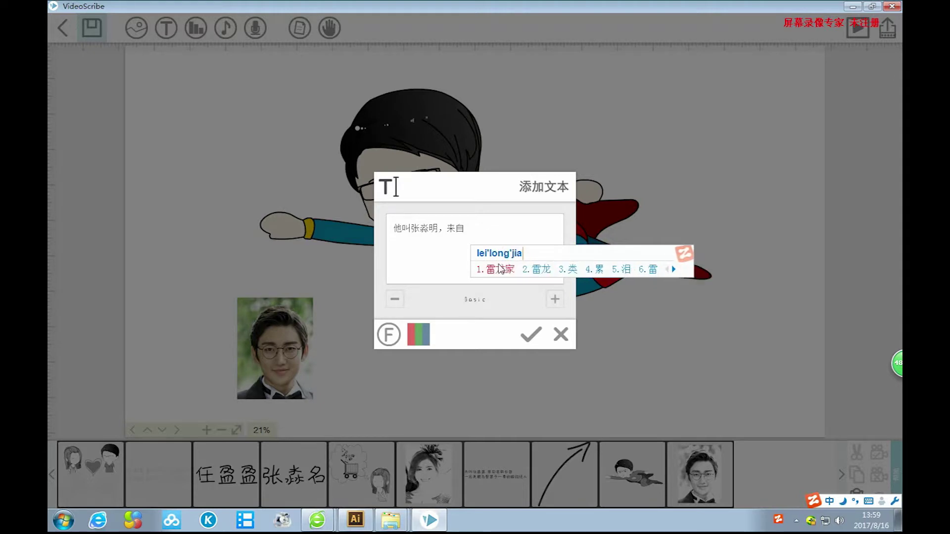
{"action": "key", "text": "BackSpace"}
{"action": "key", "text": "BackSpace"}
{"action": "key", "text": "BackSpace"}
{"action": "key", "text": "BackSpace"}
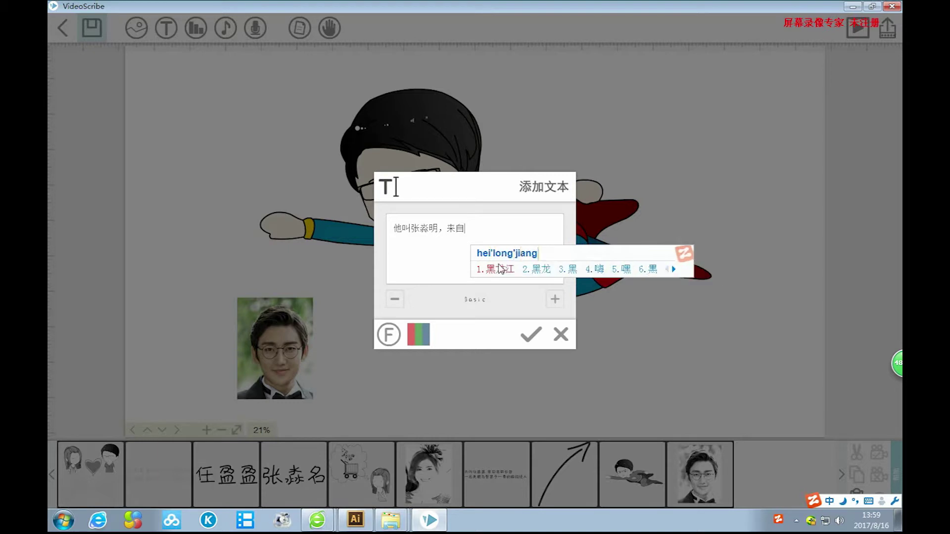
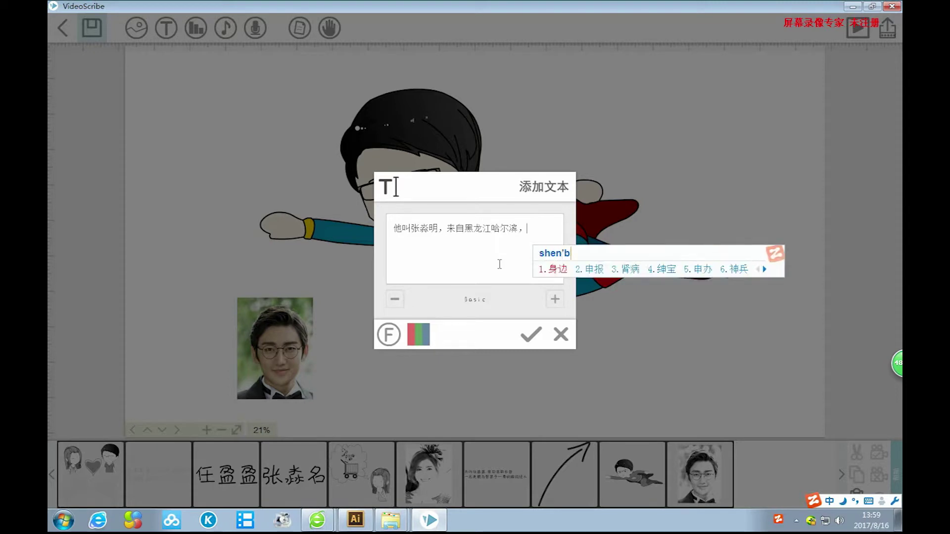
{"action": "key", "text": "BackSpace"}
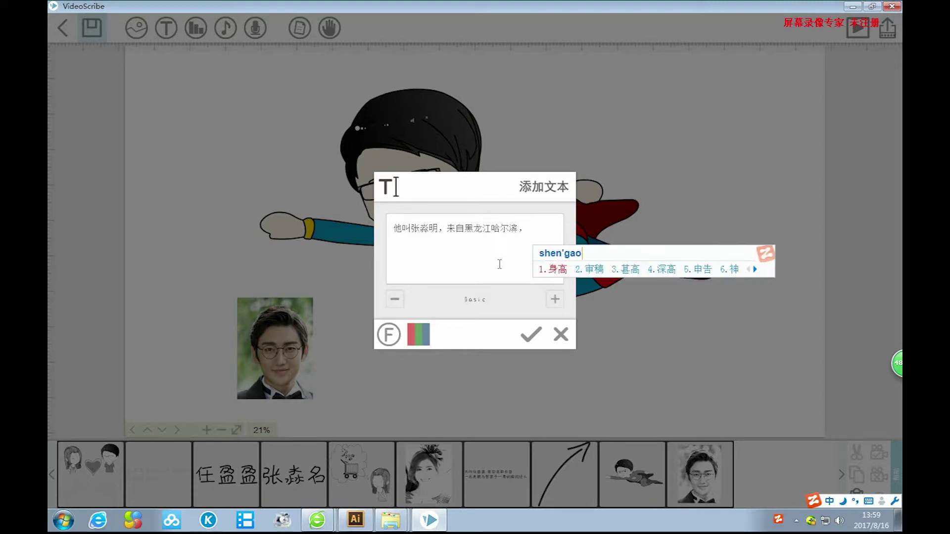
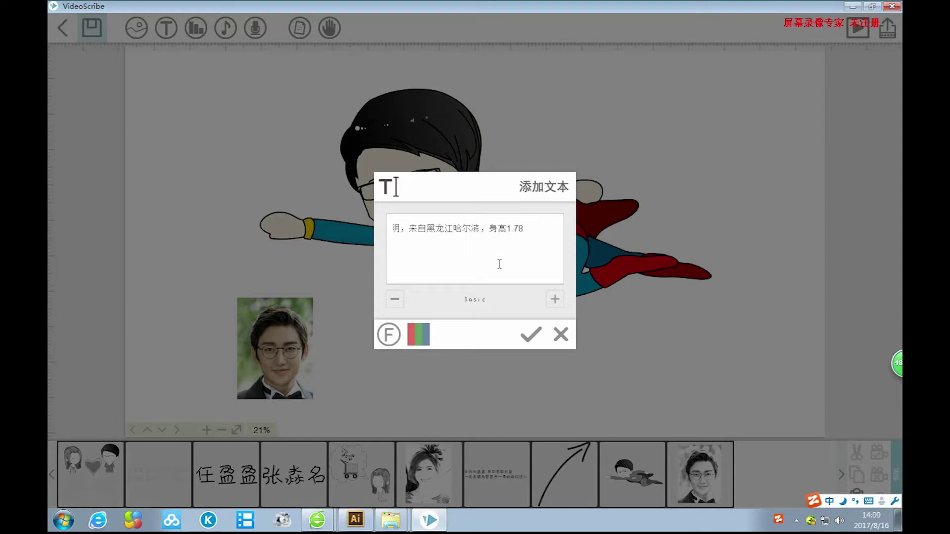
Type the second line calling him a handsome, heroic 小伙子 and confirm the caption.
{"action": "key", "text": "BackSpace"}
{"action": "key", "text": "BackSpace"}
{"action": "key", "text": "BackSpace"}
{"action": "key", "text": "BackSpace"}
{"action": "key", "text": "BackSpace"}
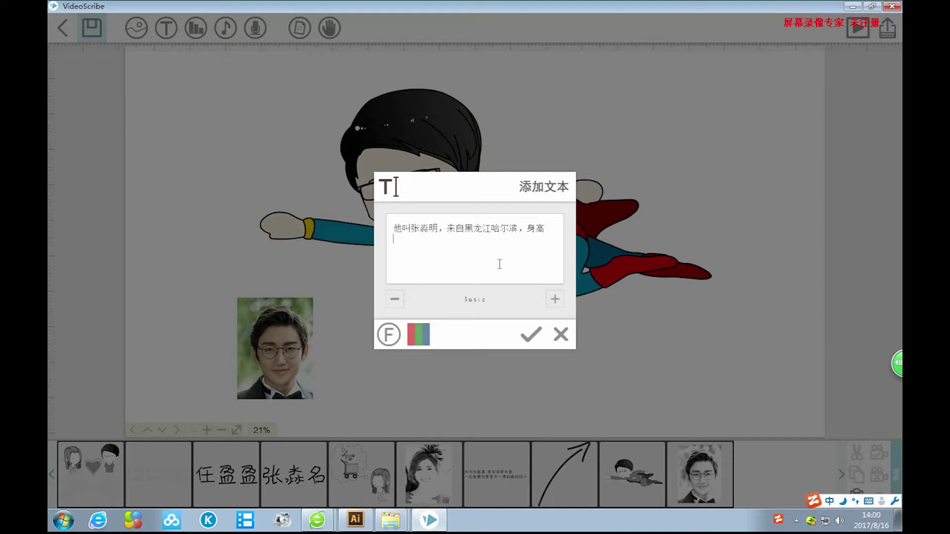
{"action": "type", "text": "yiming"}
{"action": "key", "text": "space"}
{"action": "type", "text": "yingyun"}
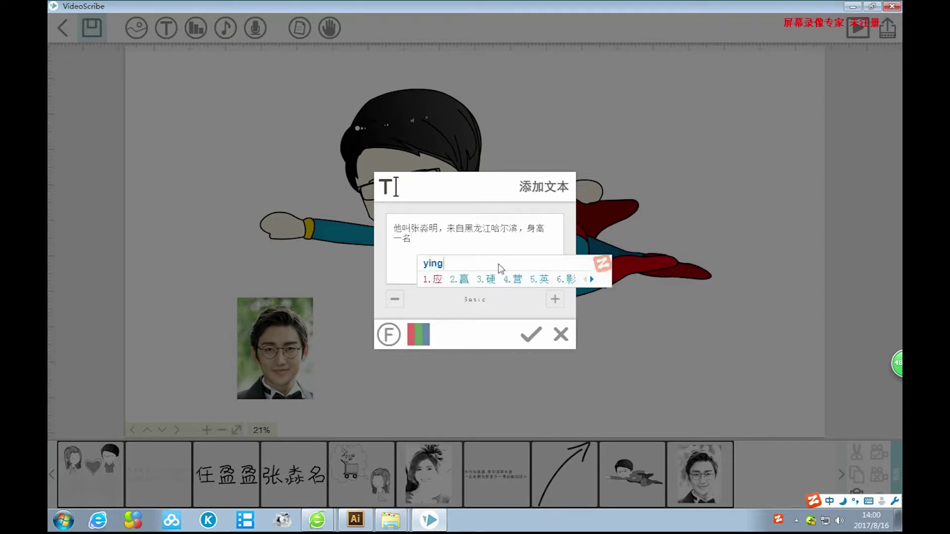
{"action": "key", "text": "BackSpace"}
{"action": "key", "text": "BackSpace"}
{"action": "key", "text": "BackSpace"}
{"action": "type", "text": "jun"}
{"action": "key", "text": "space"}
{"action": "type", "text": "yu"}
{"action": "key", "text": "space"}
{"action": "type", "text": "zheng"}
{"action": "type", "text": "y"}
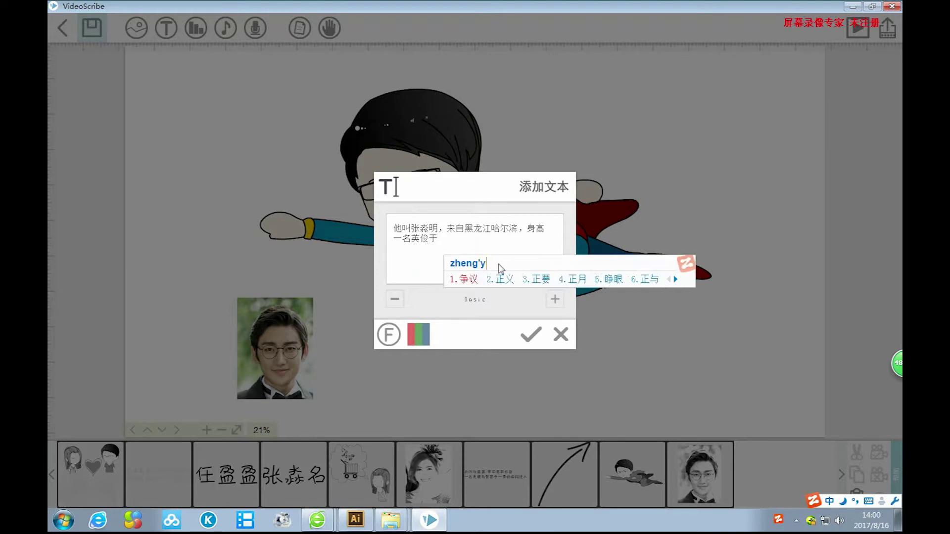
{"action": "key", "text": "BackSpace"}
{"action": "type", "text": "y2"}
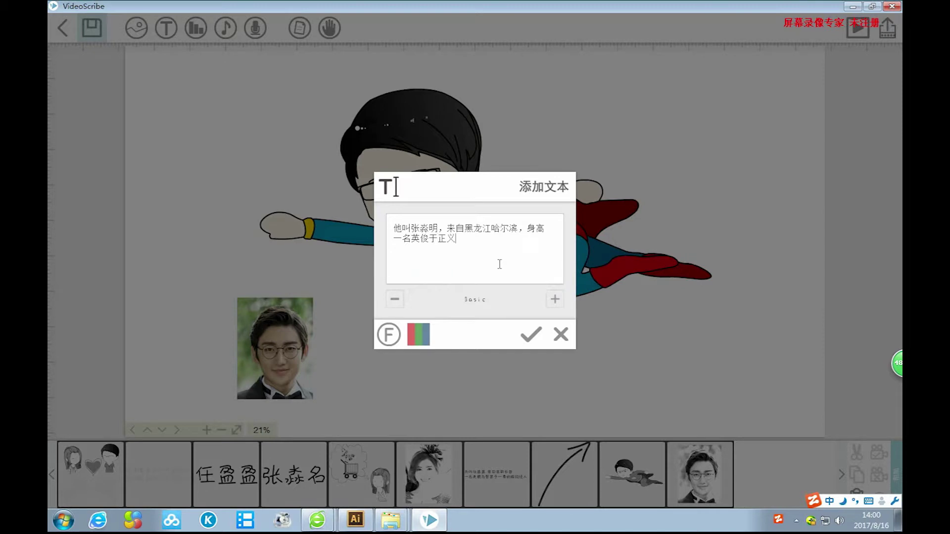
{"action": "type", "text": "huanshen"}
{"action": "key", "text": "BackSpace"}
{"action": "key", "text": "BackSpace"}
{"action": "key", "text": "BackSpace"}
{"action": "key", "text": "BackSpace"}
{"action": "key", "text": "BackSpace"}
{"action": "type", "text": "shen"}
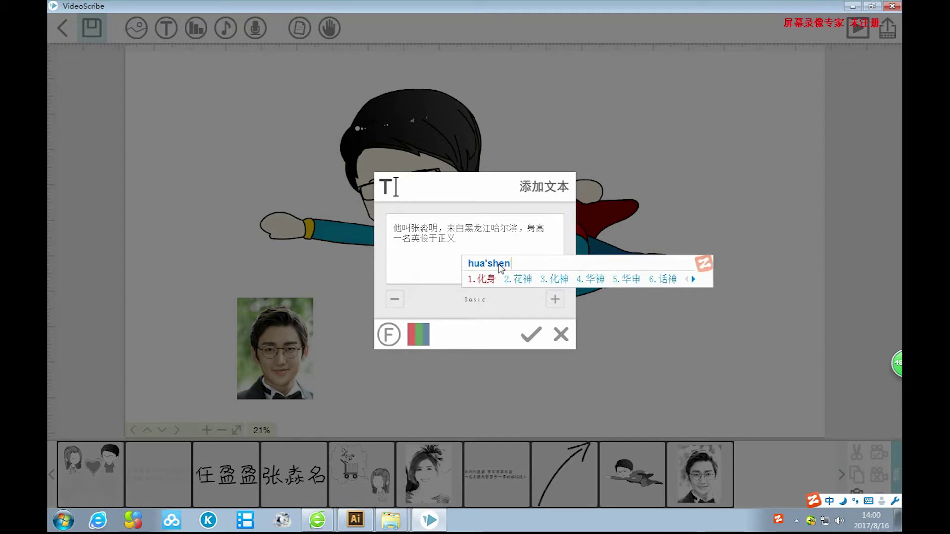
{"action": "key", "text": "space"}
{"action": "type", "text": "de"}
{"action": "key", "text": "space"}
{"action": "type", "text": "xiao"}
{"action": "type", "text": "huozi"}
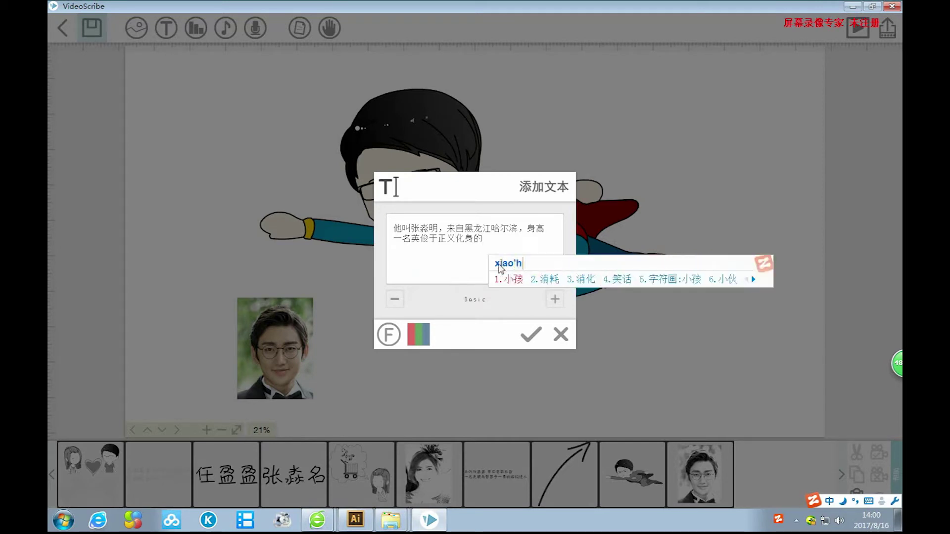
{"action": "key", "text": "space"}
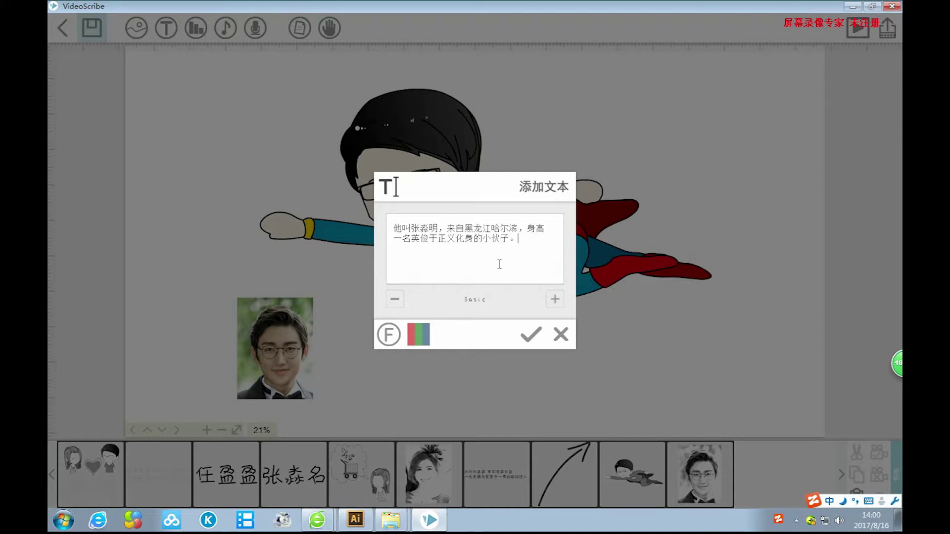
{"action": "left_click", "coordinate": [532, 335]}
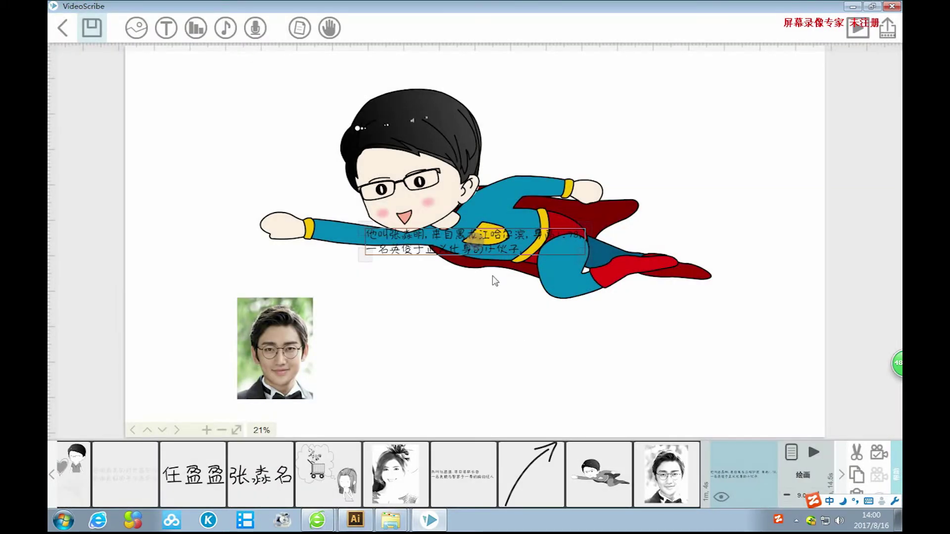
Move the man's caption beside his photo, enlarge it, and fine-tune it right of the photo.
{"action": "left_click_drag", "start_coordinate": [399, 253], "coordinate": [371, 357]}
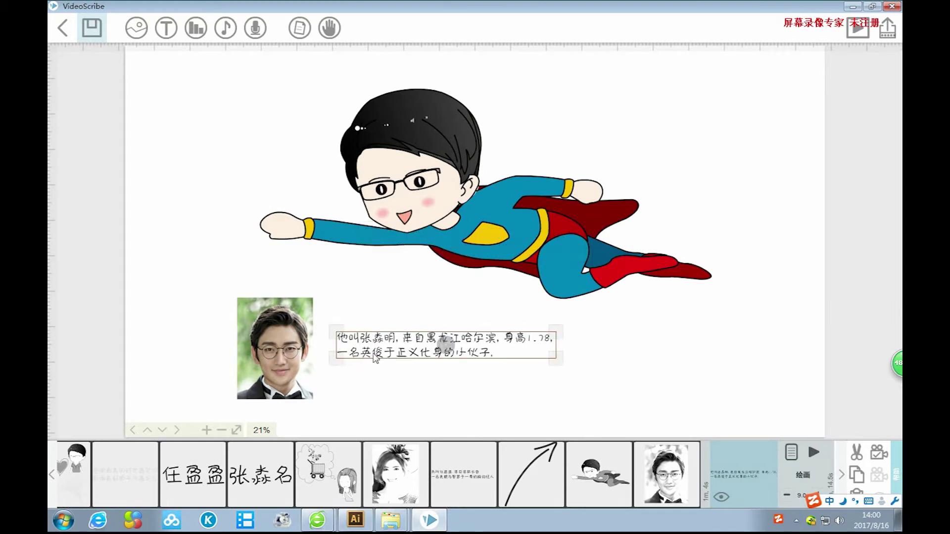
{"action": "left_click_drag", "start_coordinate": [555, 357], "coordinate": [622, 366]}
{"action": "left_click_drag", "start_coordinate": [491, 339], "coordinate": [547, 345]}
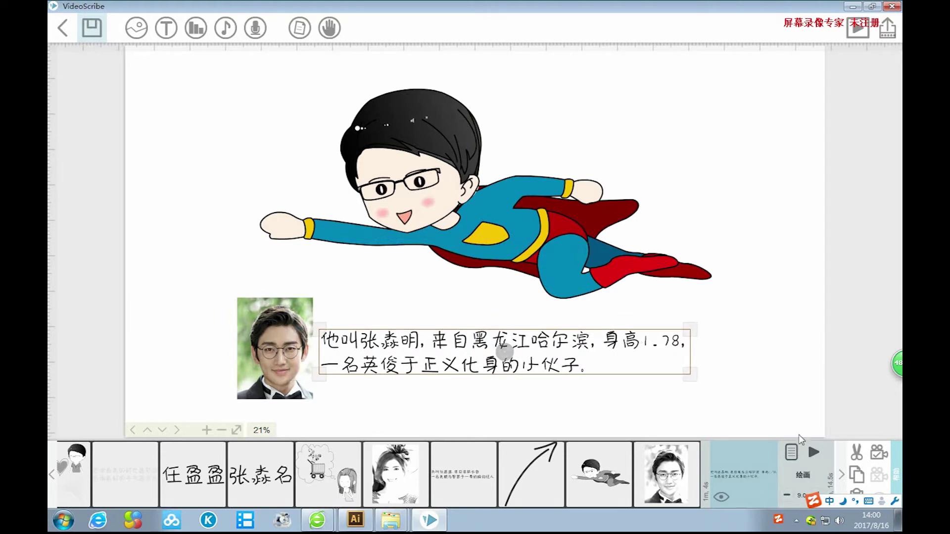
{"action": "left_click_drag", "start_coordinate": [554, 344], "coordinate": [558, 338]}
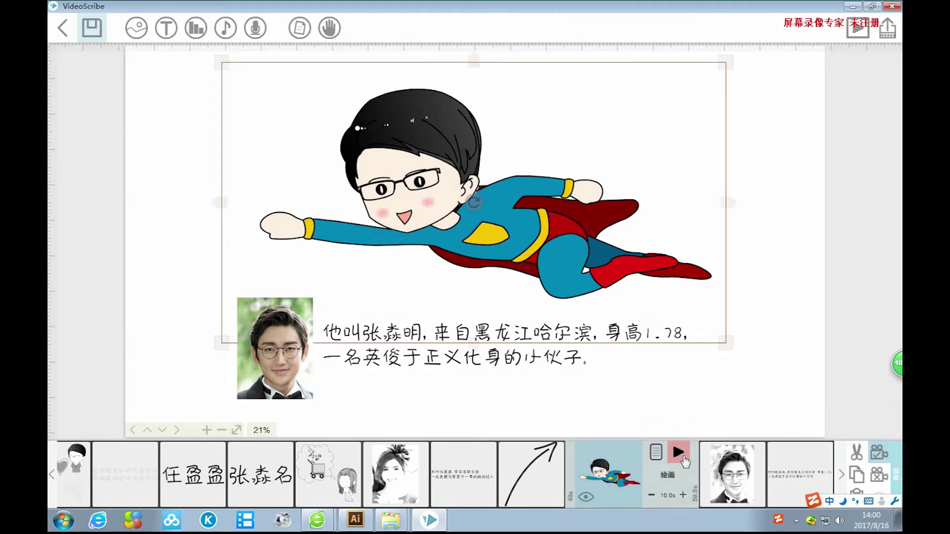
{"action": "left_click", "coordinate": [679, 453]}
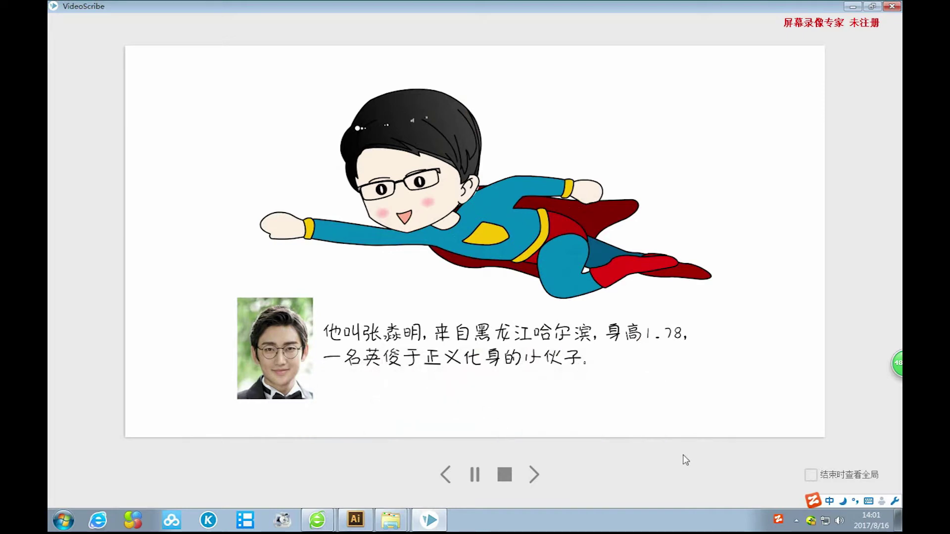
{"action": "left_click", "coordinate": [505, 475]}
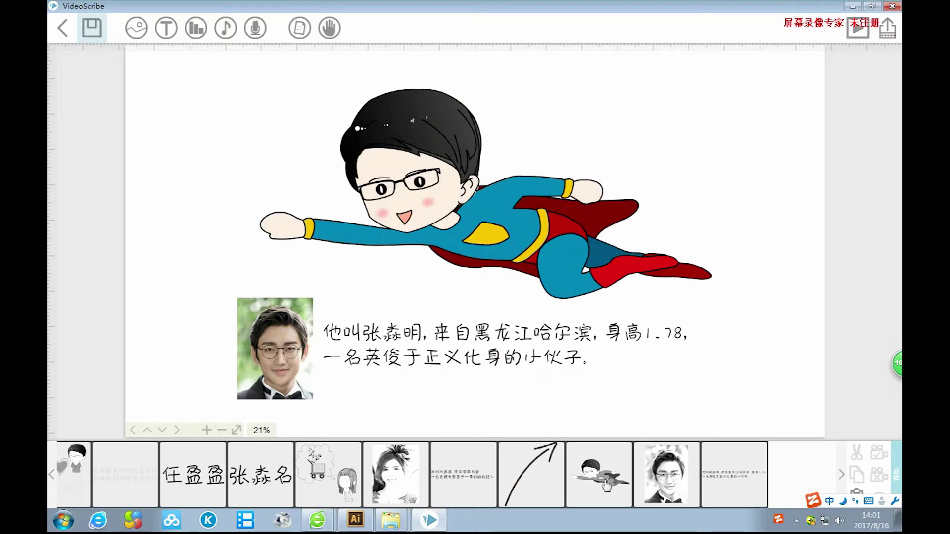
{"action": "left_click", "coordinate": [670, 484]}
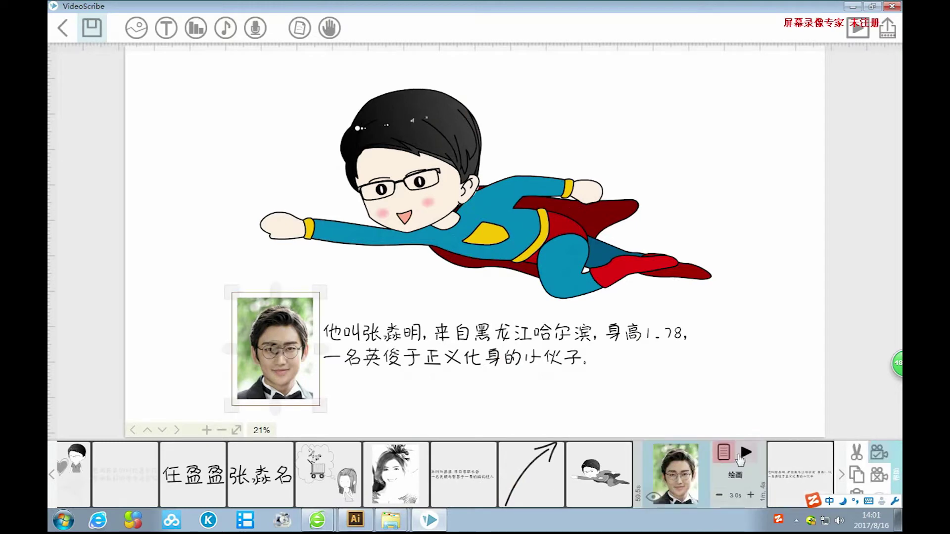
Switch the portrait photo to a 1.0 s 移入 move-in with a pushing hand, then preview.
{"action": "left_click", "coordinate": [723, 452]}
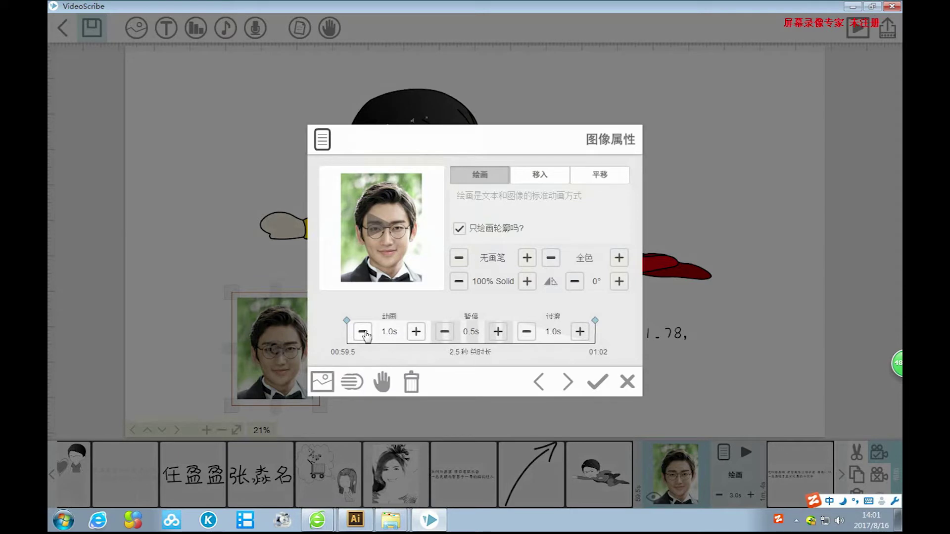
{"action": "left_click", "coordinate": [537, 177]}
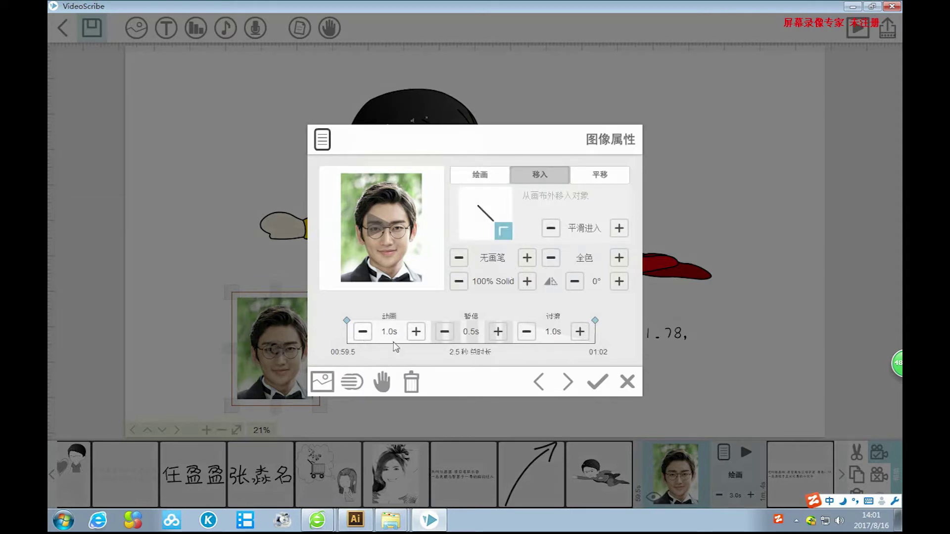
{"action": "left_click", "coordinate": [381, 388]}
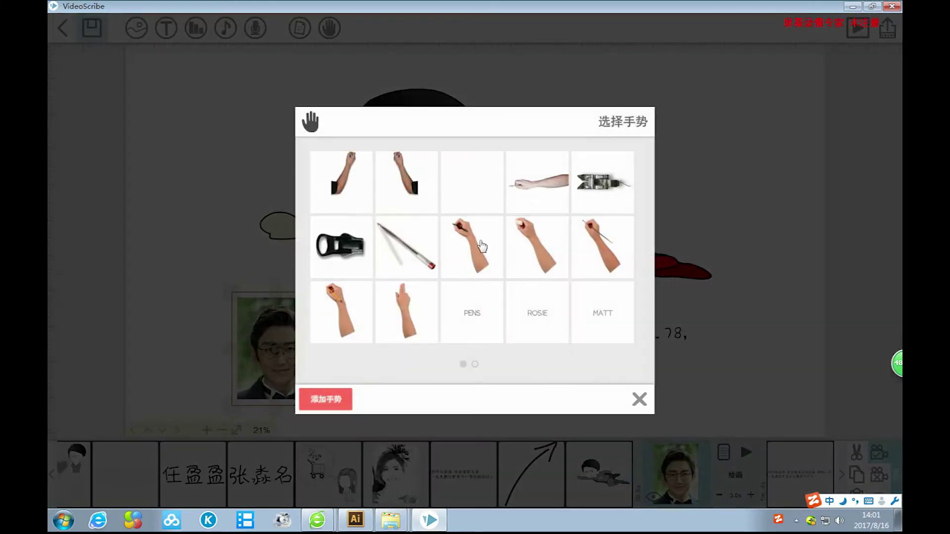
{"action": "left_click", "coordinate": [389, 303]}
{"action": "left_click", "coordinate": [617, 391]}
{"action": "left_click", "coordinate": [596, 382]}
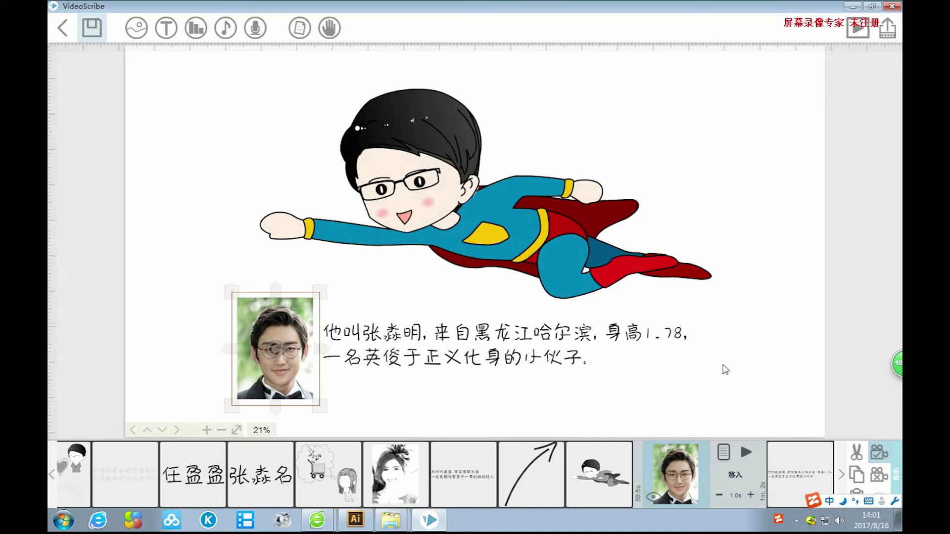
{"action": "left_click", "coordinate": [267, 454]}
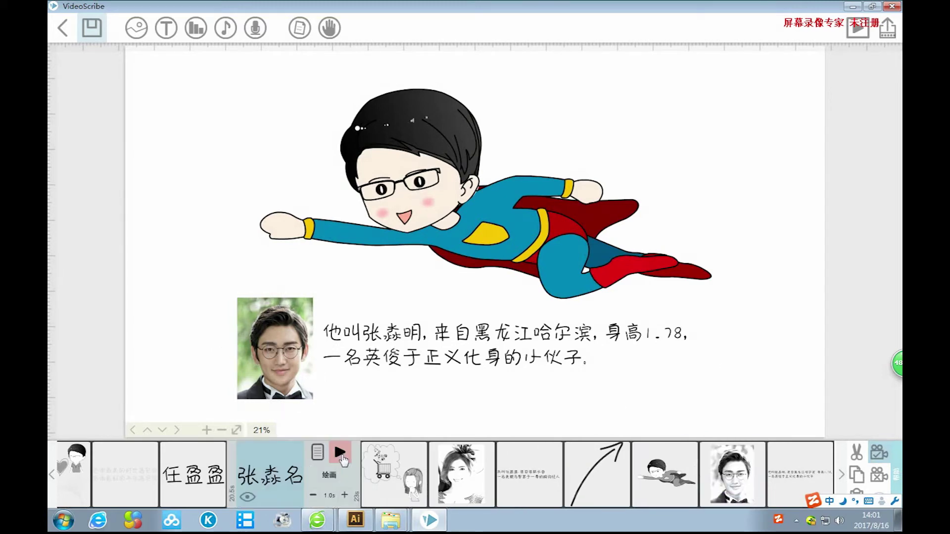
{"action": "left_click", "coordinate": [341, 452]}
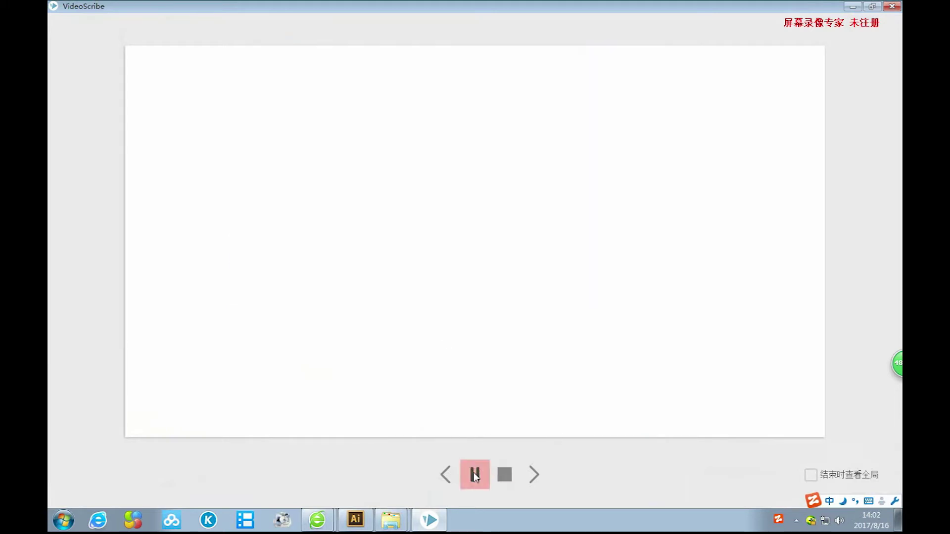
{"action": "left_click", "coordinate": [474, 475]}
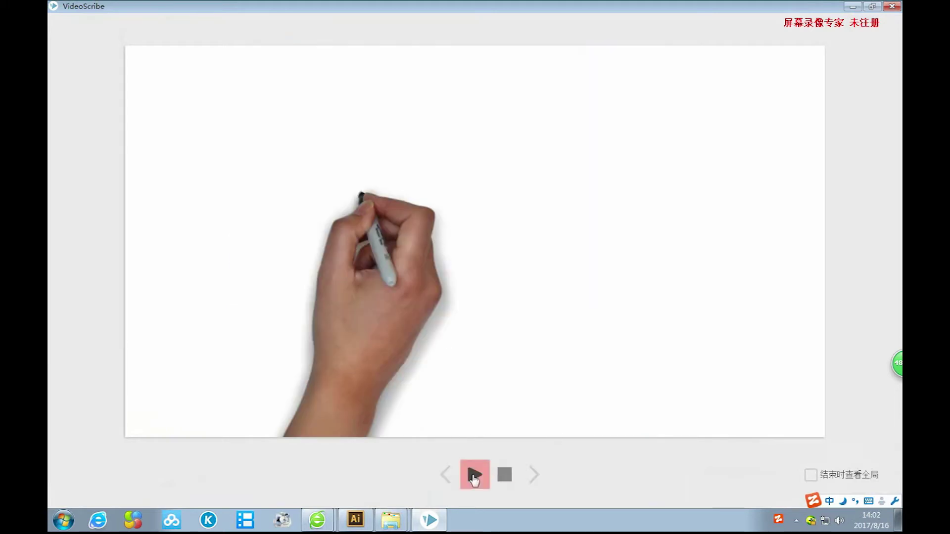
{"action": "left_click", "coordinate": [506, 477]}
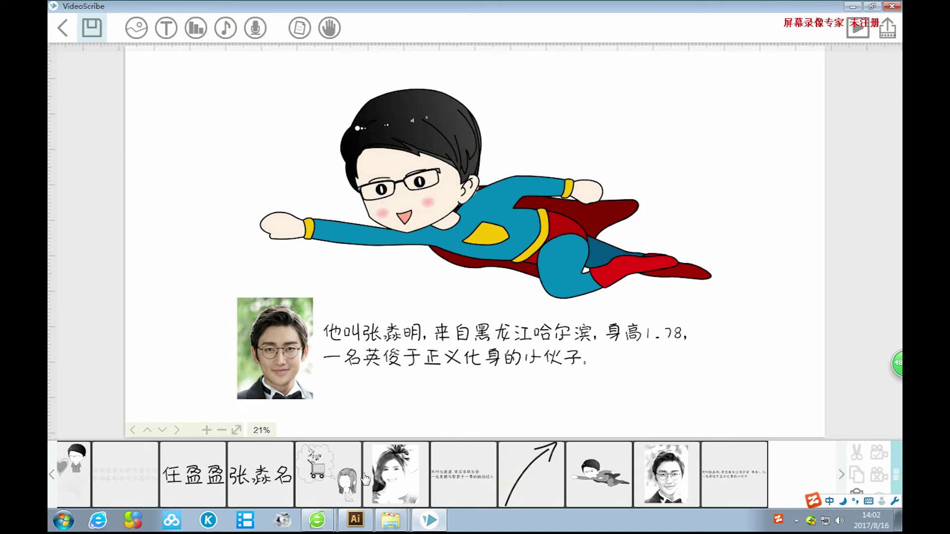
Lengthen the pause after the shopping-girl caption in its Text properties.
{"action": "left_click", "coordinate": [445, 484]}
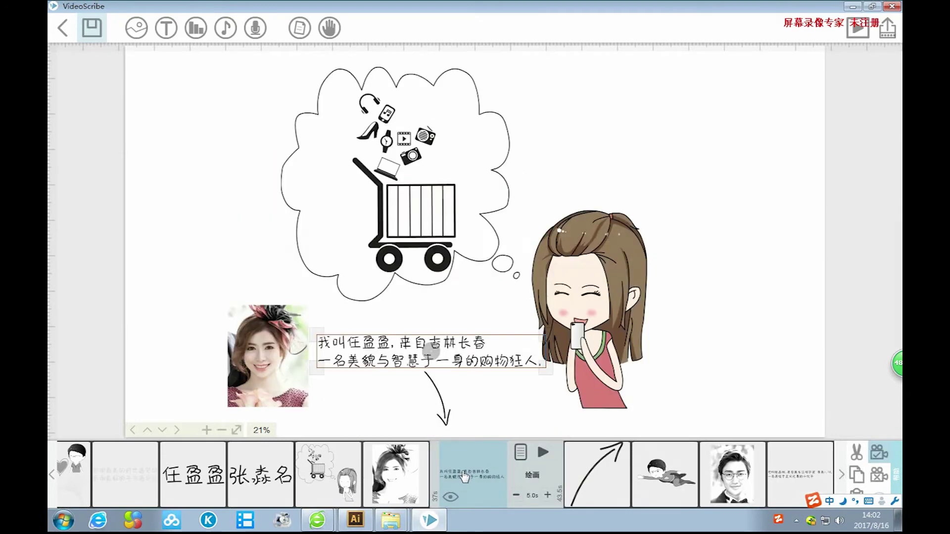
{"action": "left_click", "coordinate": [519, 457]}
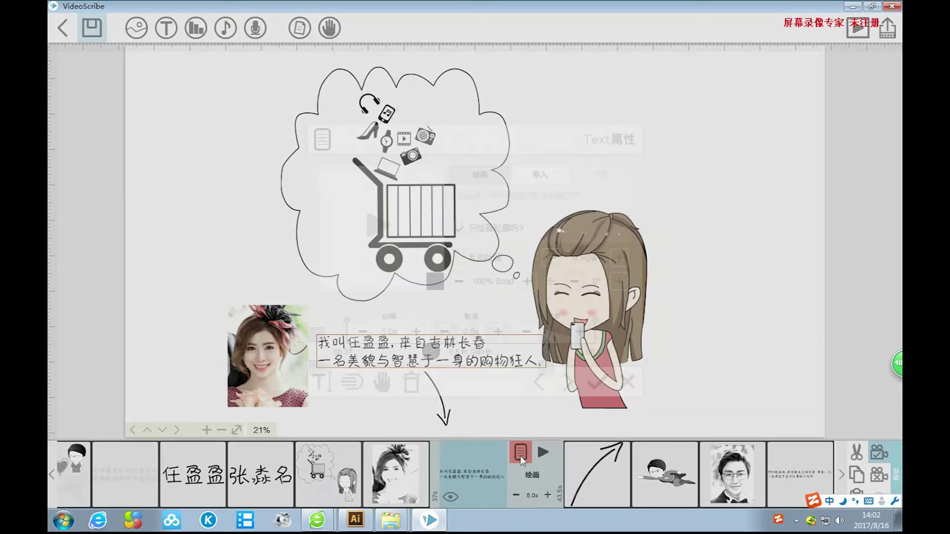
{"action": "left_click", "coordinate": [496, 335]}
{"action": "left_click", "coordinate": [596, 381]}
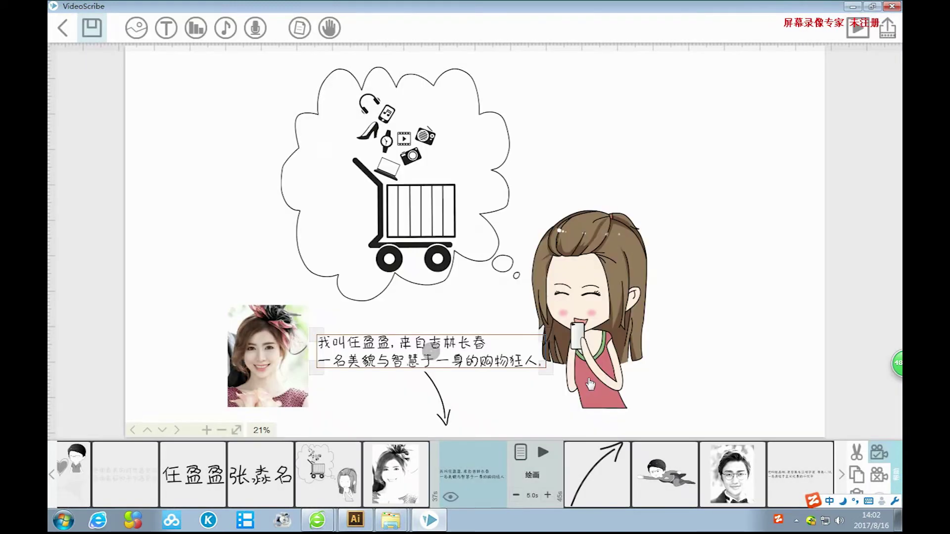
Apply the superhero caption's timing: 9.0 s draw followed by a 2.0 s pause.
{"action": "left_click", "coordinate": [600, 464]}
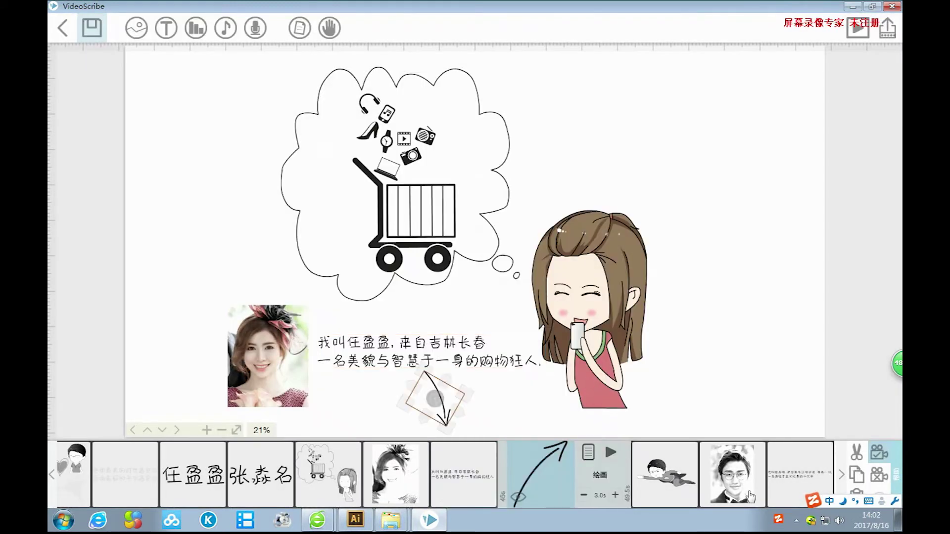
{"action": "left_click", "coordinate": [786, 480]}
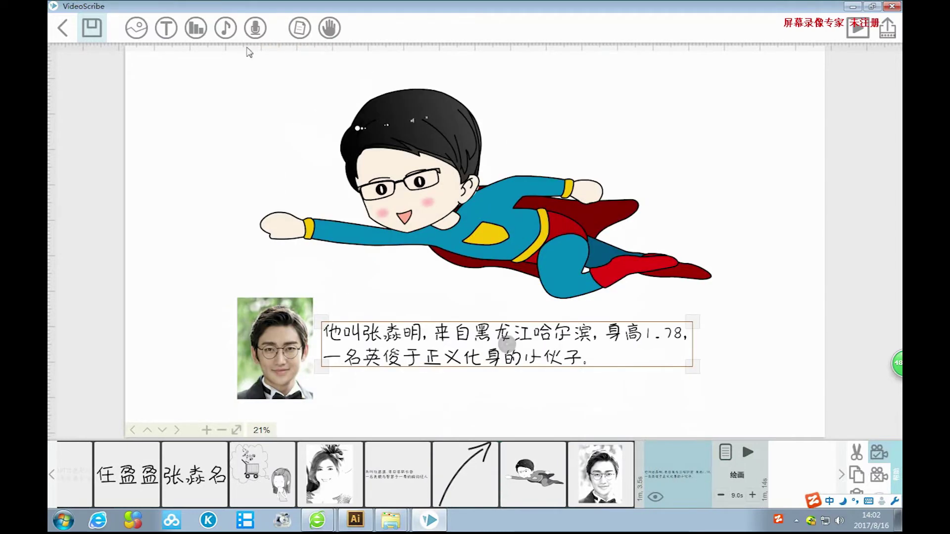
{"action": "left_click", "coordinate": [725, 451]}
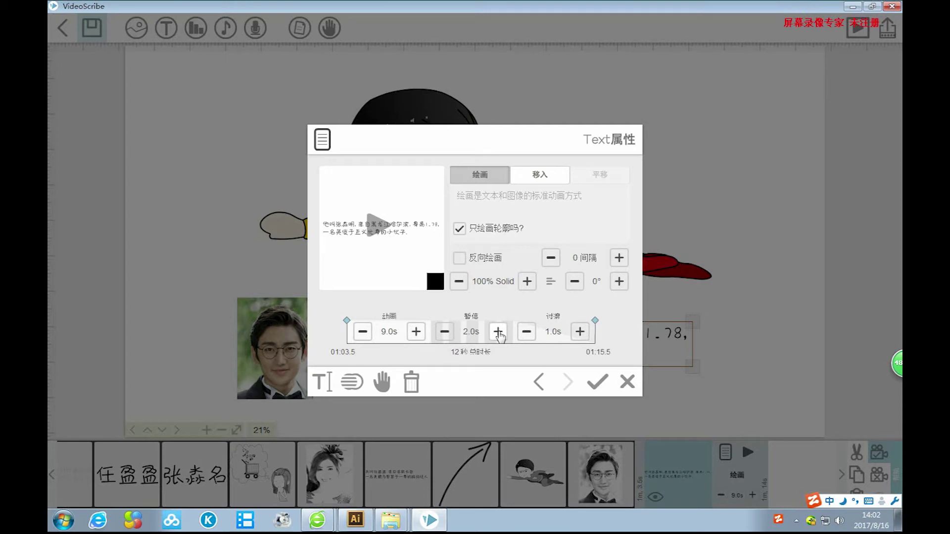
{"action": "left_click", "coordinate": [597, 381]}
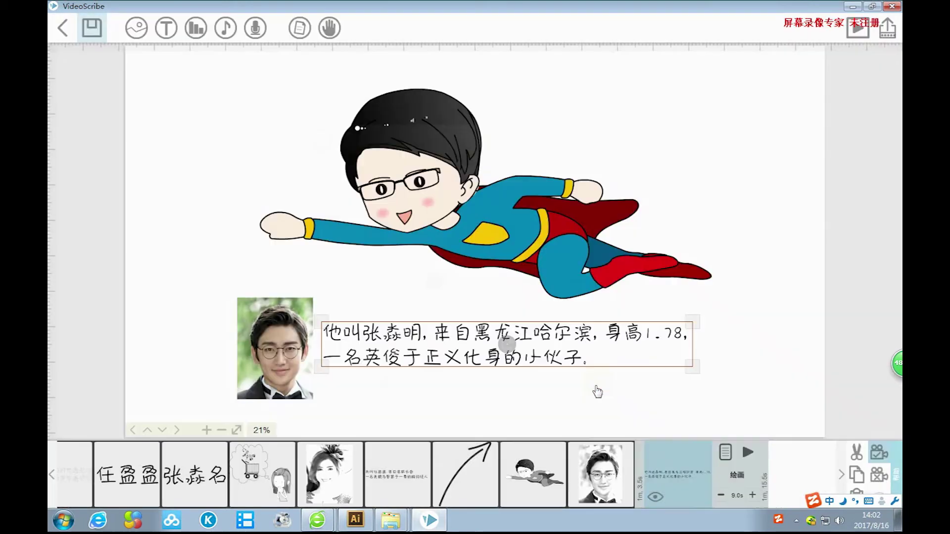
{"action": "left_click", "coordinate": [757, 254]}
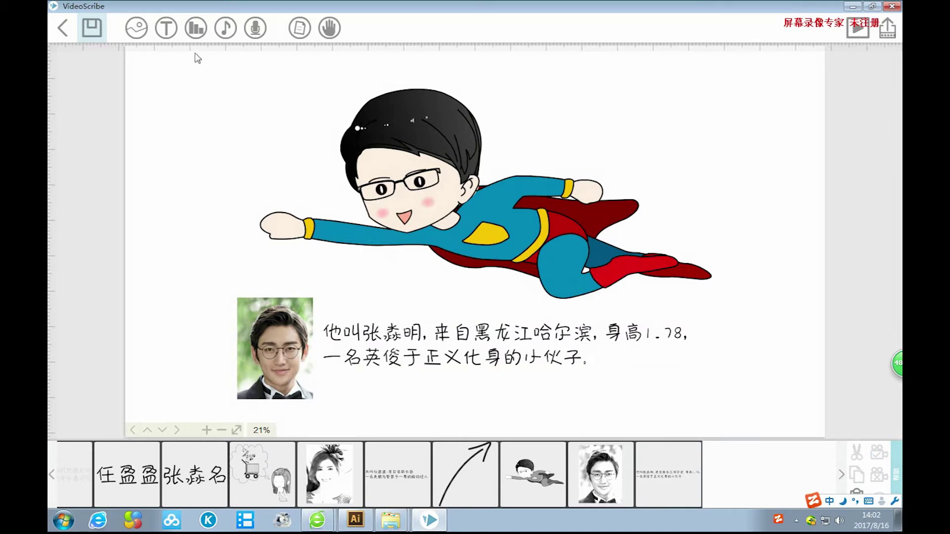
Insert the curved arrow from recent images, shrink it, and place it below the superhero caption.
{"action": "left_click", "coordinate": [136, 28]}
{"action": "left_click", "coordinate": [301, 398]}
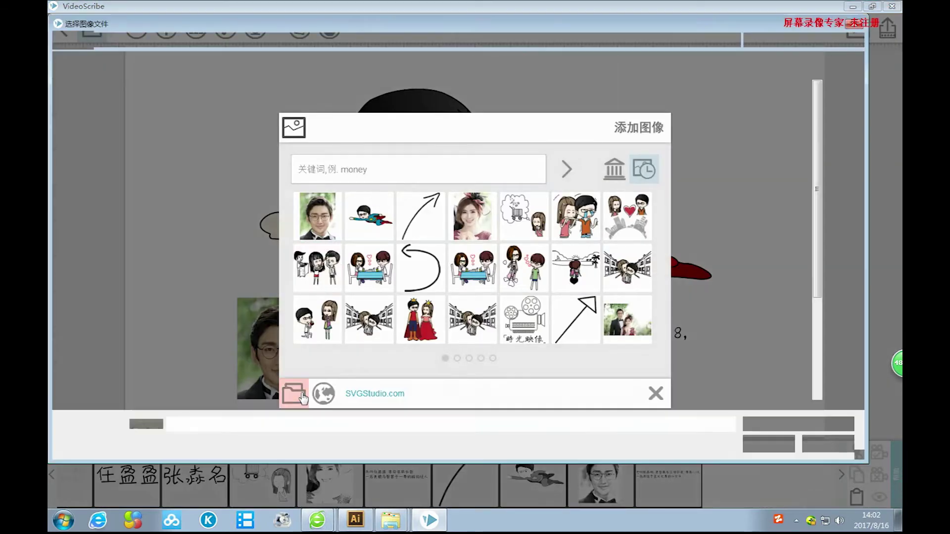
{"action": "left_click", "coordinate": [828, 444]}
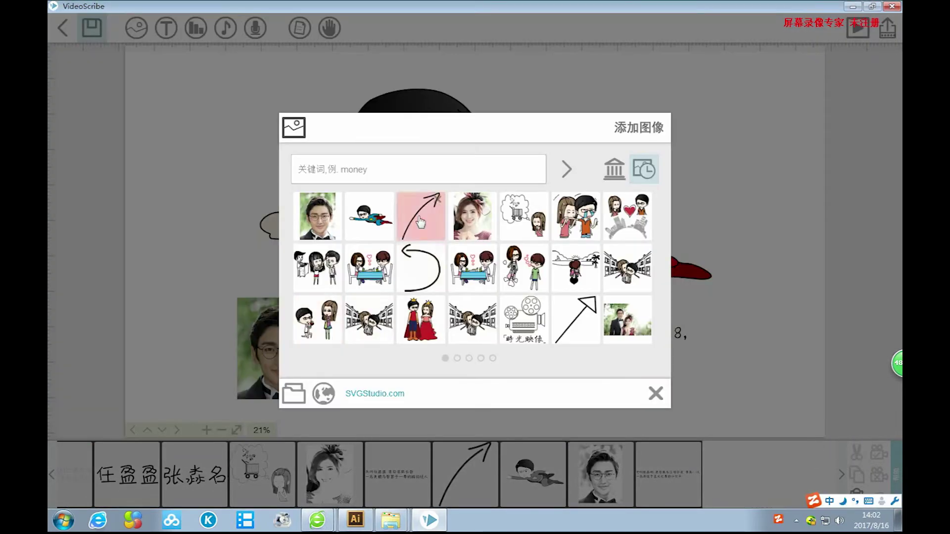
{"action": "left_click", "coordinate": [415, 213]}
{"action": "left_click_drag", "start_coordinate": [554, 145], "coordinate": [505, 214]}
{"action": "left_click_drag", "start_coordinate": [460, 258], "coordinate": [639, 424]}
{"action": "left_click_drag", "start_coordinate": [614, 375], "coordinate": [614, 379]}
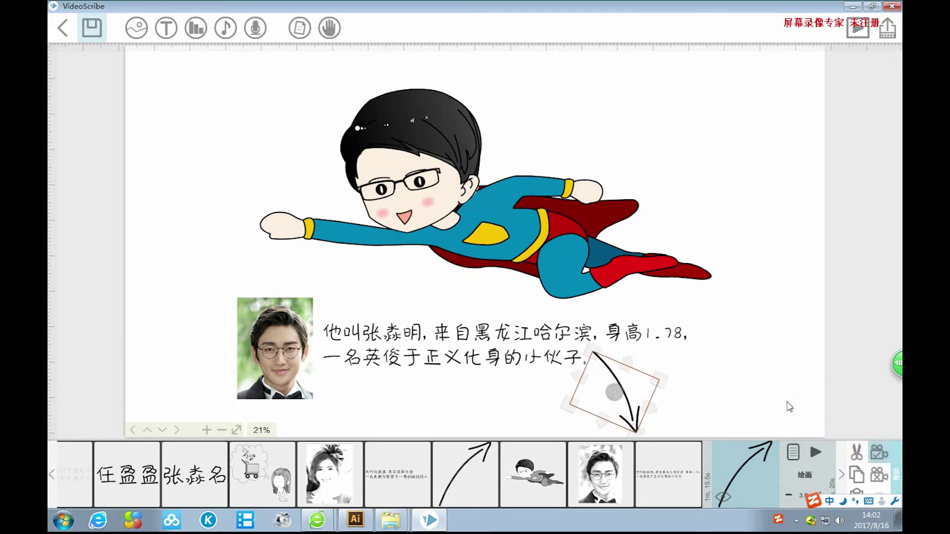
{"action": "left_click", "coordinate": [747, 405]}
{"action": "scroll", "coordinate": [746, 288], "scroll_direction": "down", "scroll_amount": 8}
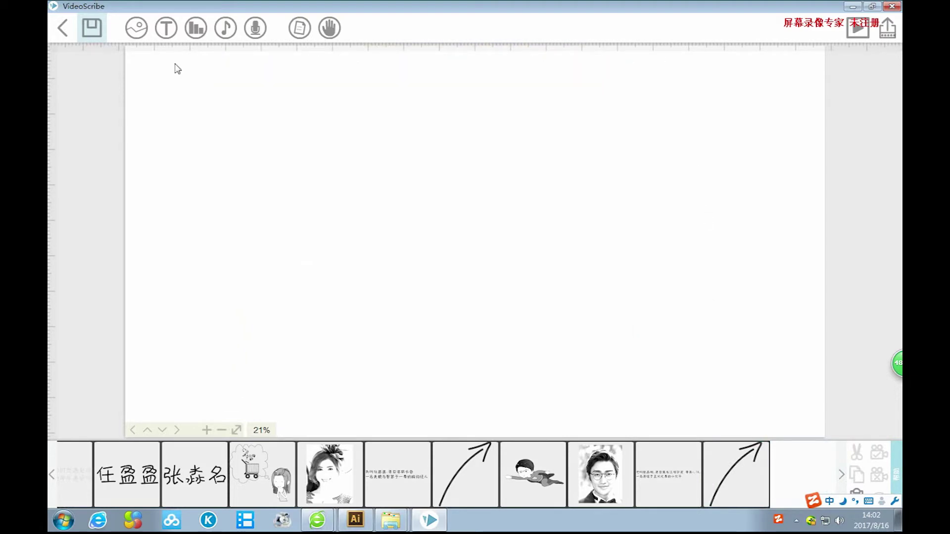
Import file 76, the crowned prince-and-princess couple, and set the camera position on it.
{"action": "left_click", "coordinate": [134, 28]}
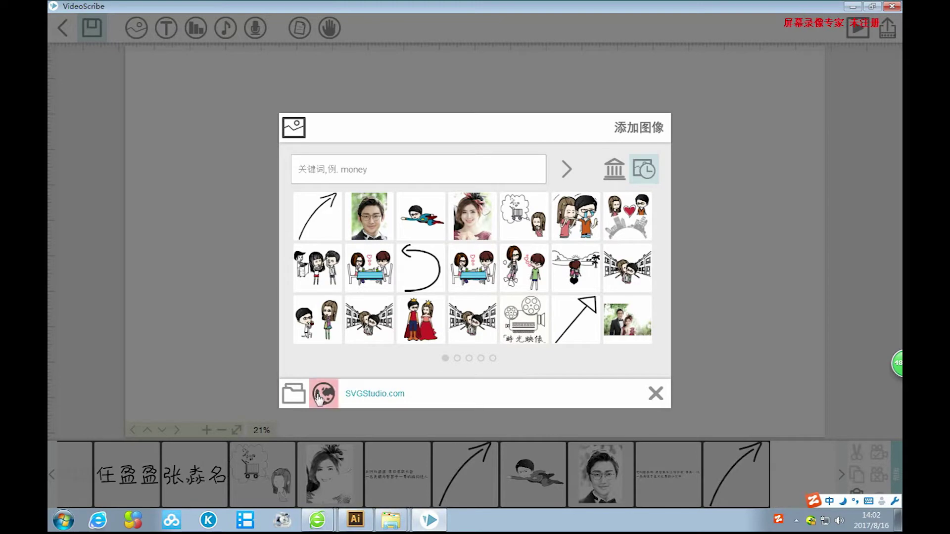
{"action": "left_click", "coordinate": [293, 394]}
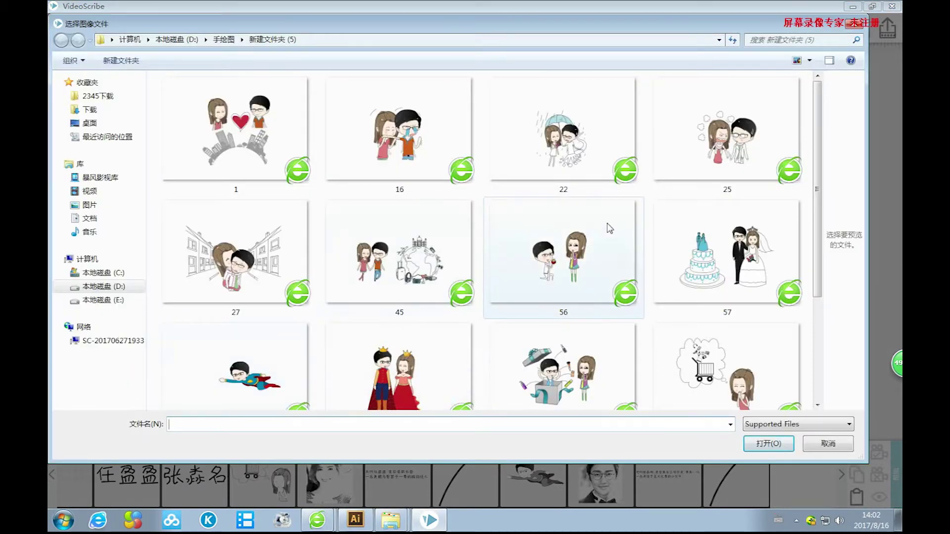
{"action": "scroll", "coordinate": [368, 336], "scroll_direction": "down", "scroll_amount": 2}
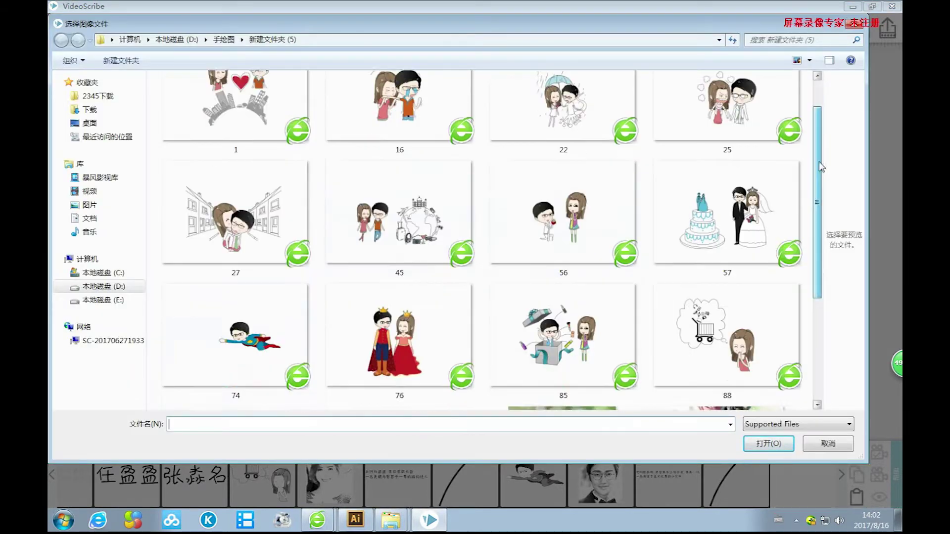
{"action": "left_click", "coordinate": [368, 332]}
{"action": "left_click", "coordinate": [768, 443]}
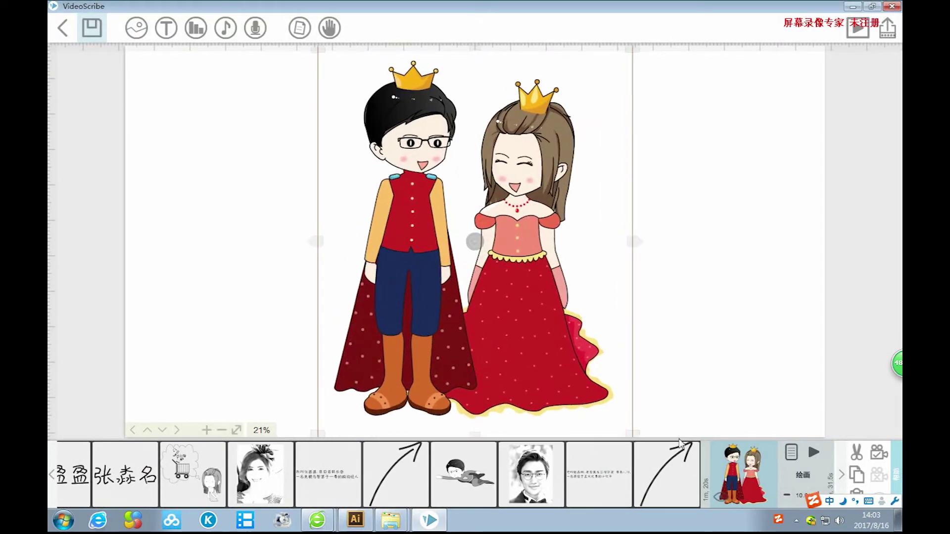
{"action": "left_click", "coordinate": [874, 453]}
{"action": "left_click", "coordinate": [716, 305]}
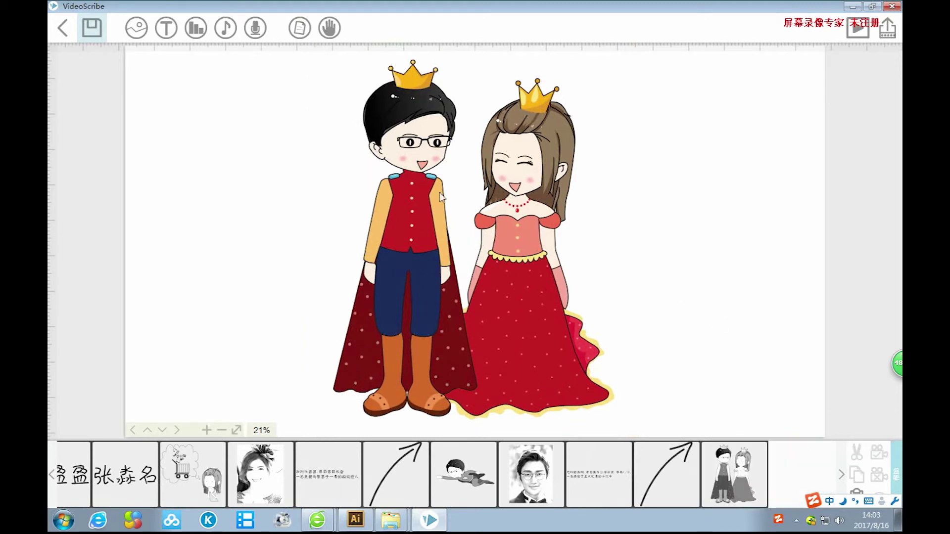
{"action": "left_click", "coordinate": [165, 29]}
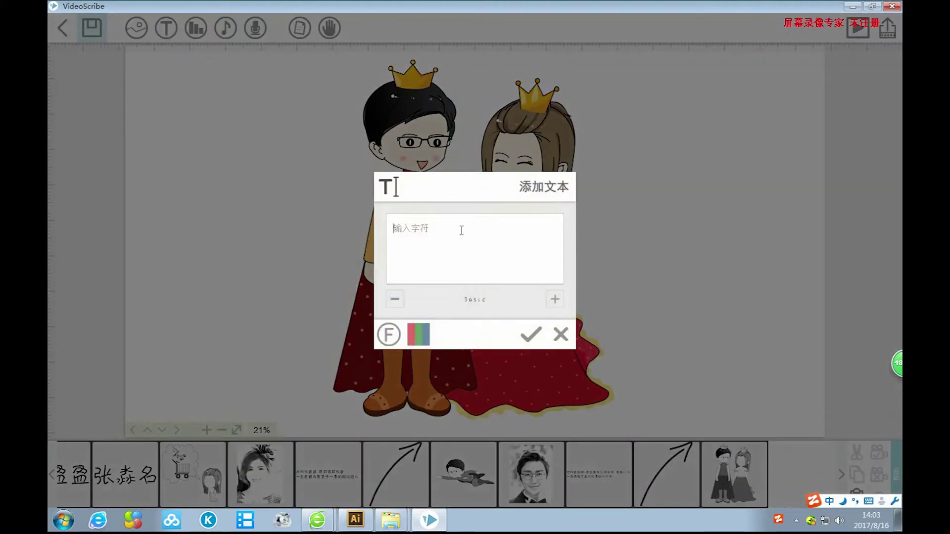
Type the first clause 每个女孩心中都有一个白马王子 with the pinyin IME.
{"action": "type", "text": "meige"}
{"action": "key", "text": "space"}
{"action": "type", "text": "nvhai"}
{"action": "key", "text": "space"}
{"action": "type", "text": "xinzhong"}
{"action": "key", "text": "space"}
{"action": "type", "text": "douyou"}
{"action": "key", "text": "space"}
{"action": "type", "text": "yige"}
{"action": "key", "text": "space"}
{"action": "type", "text": "baima"}
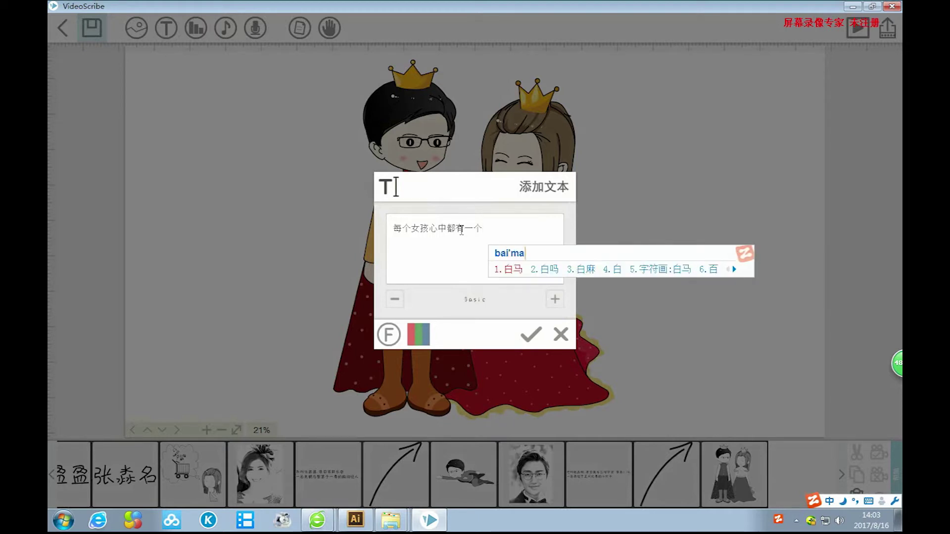
{"action": "key", "text": "space"}
{"action": "type", "text": "wangzi"}
{"action": "key", "text": "space"}
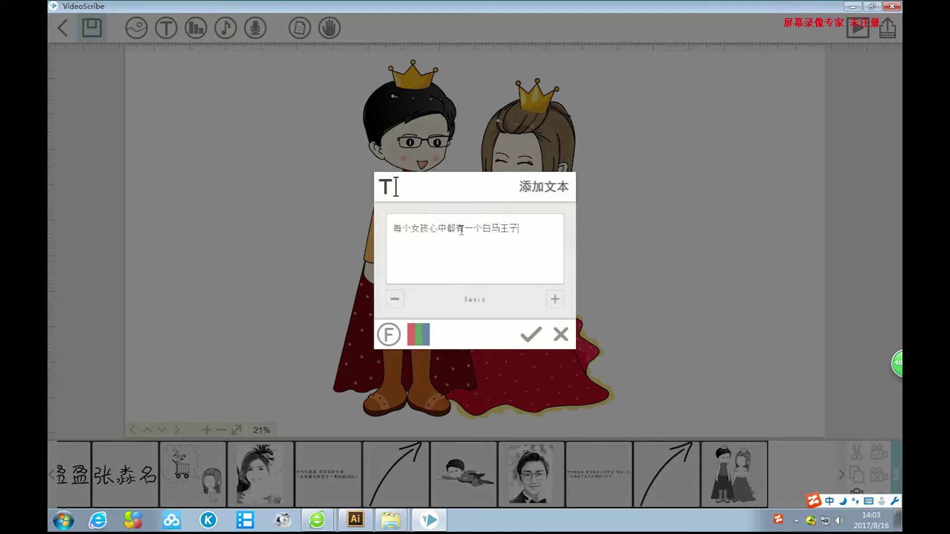
Add the second clause ，梦想有一天他会骑着白马来迎娶自己 and confirm the caption.
{"action": "type", "text": "，shw"}
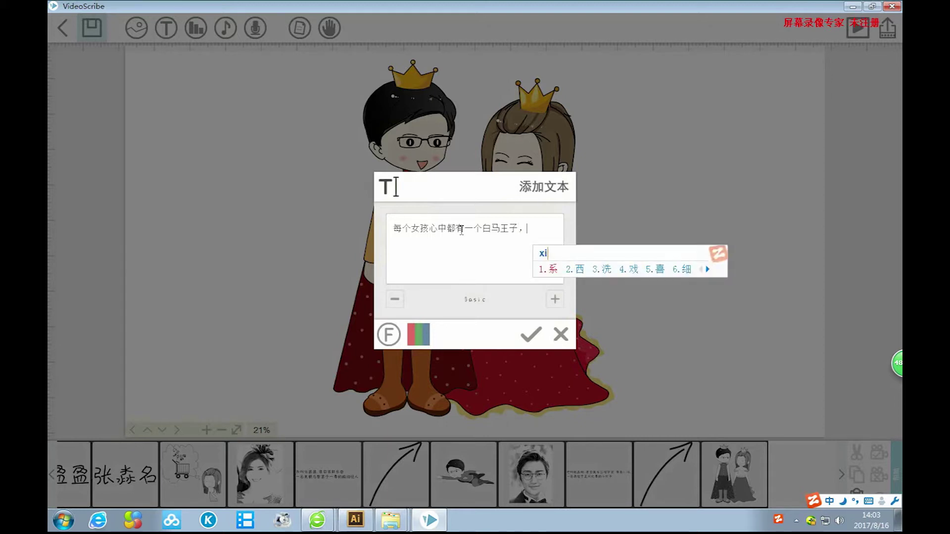
{"action": "key", "text": "BackSpace"}
{"action": "key", "text": "BackSpace"}
{"action": "key", "text": "BackSpace"}
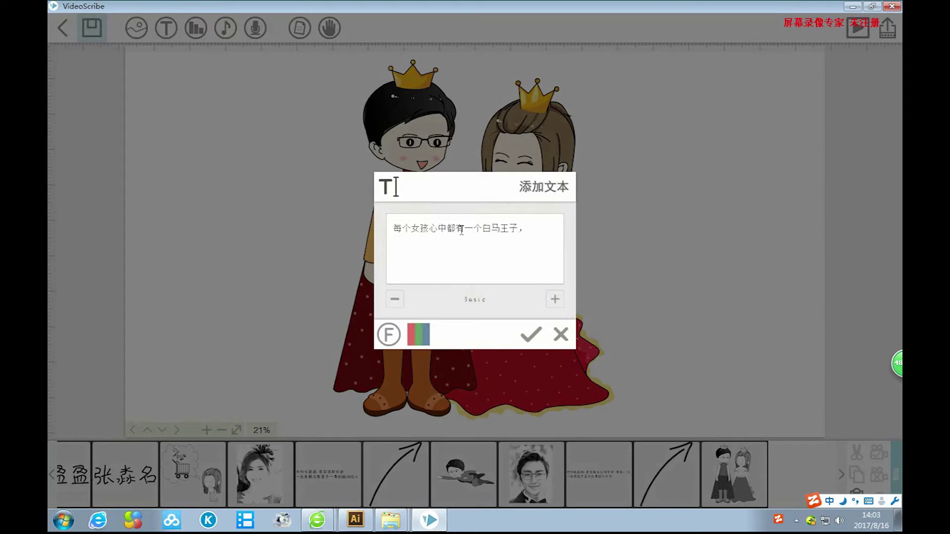
{"action": "type", "text": "mengxiang"}
{"action": "key", "text": "space"}
{"action": "type", "text": "zhe2"}
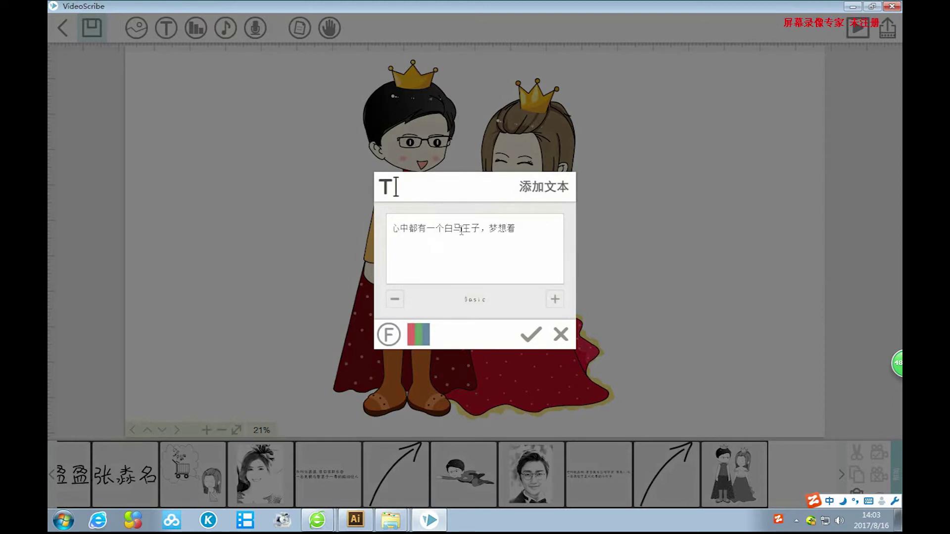
{"action": "type", "text": "youyit"}
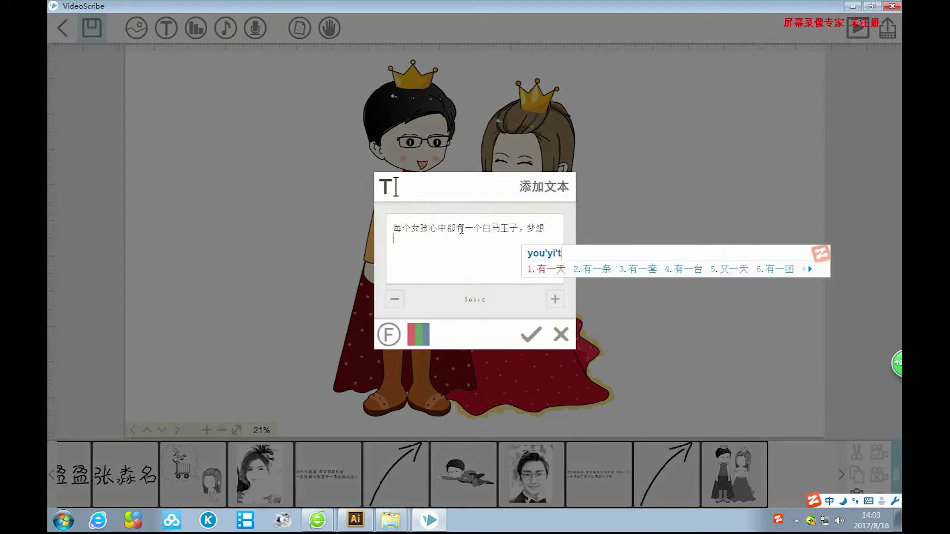
{"action": "key", "text": "Escape"}
{"action": "type", "text": "ta"}
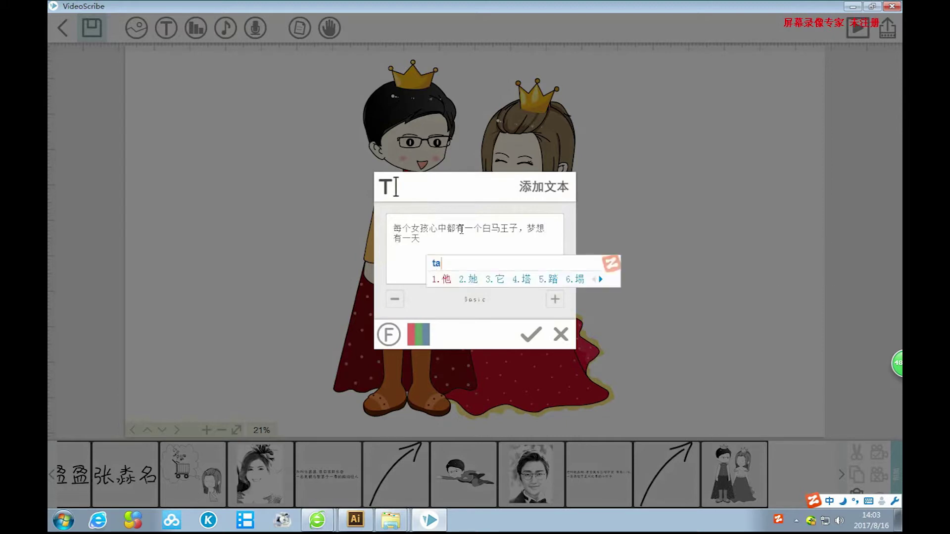
{"action": "type", "text": "'hui"}
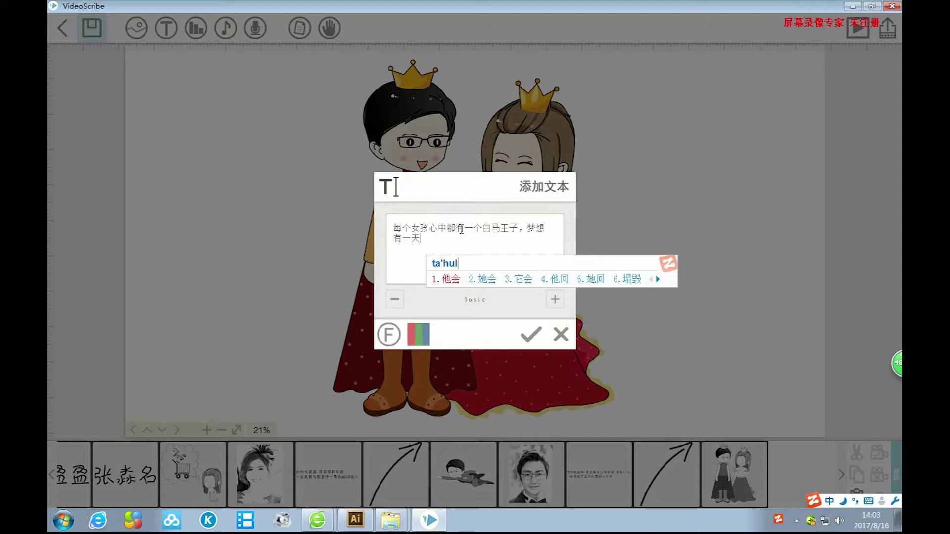
{"action": "key", "text": "space"}
{"action": "type", "text": "qizhe"}
{"action": "key", "text": "space"}
{"action": "type", "text": "baima"}
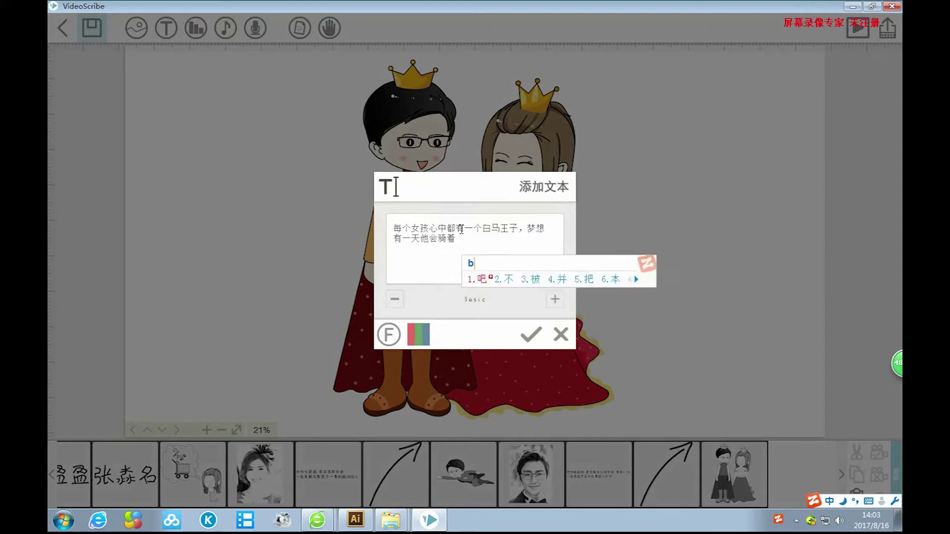
{"action": "key", "text": "space"}
{"action": "type", "text": "lai"}
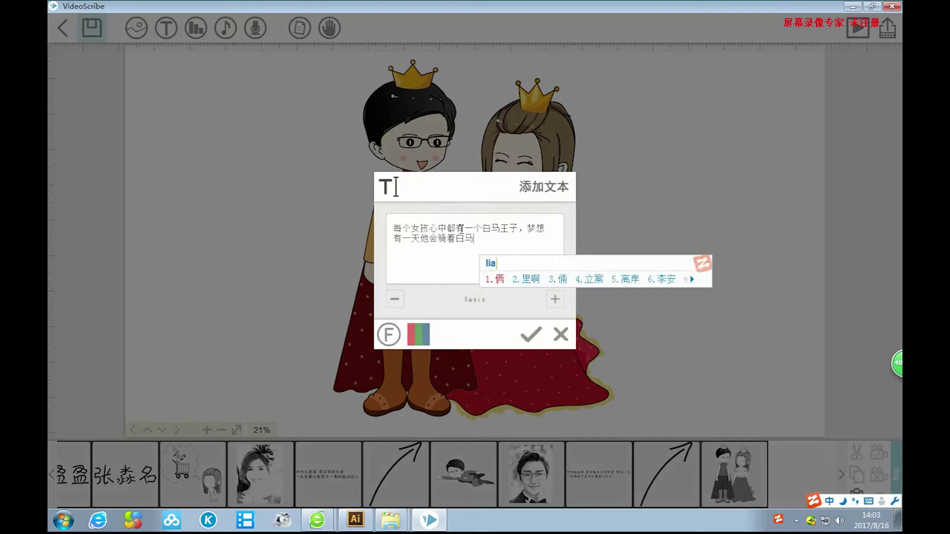
{"action": "key", "text": "space"}
{"action": "type", "text": "ying"}
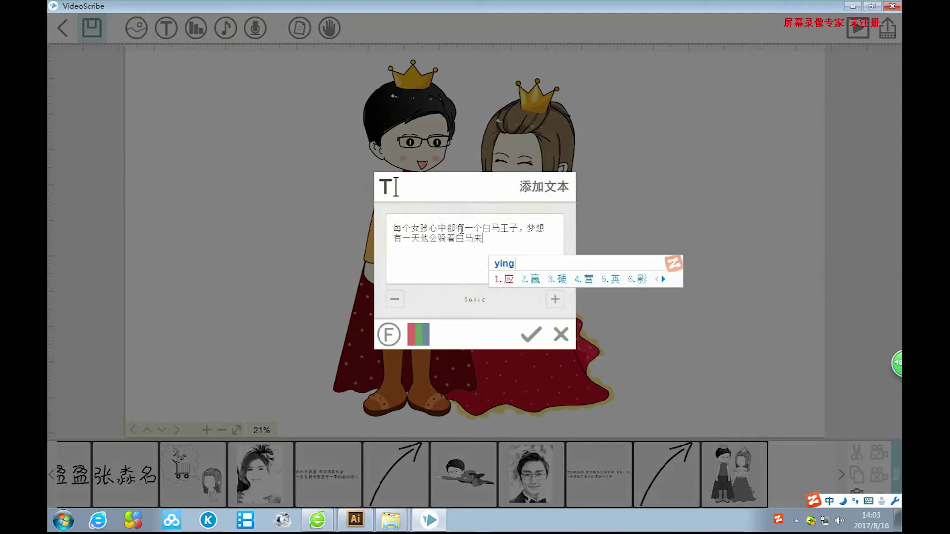
{"action": "type", "text": "qu"}
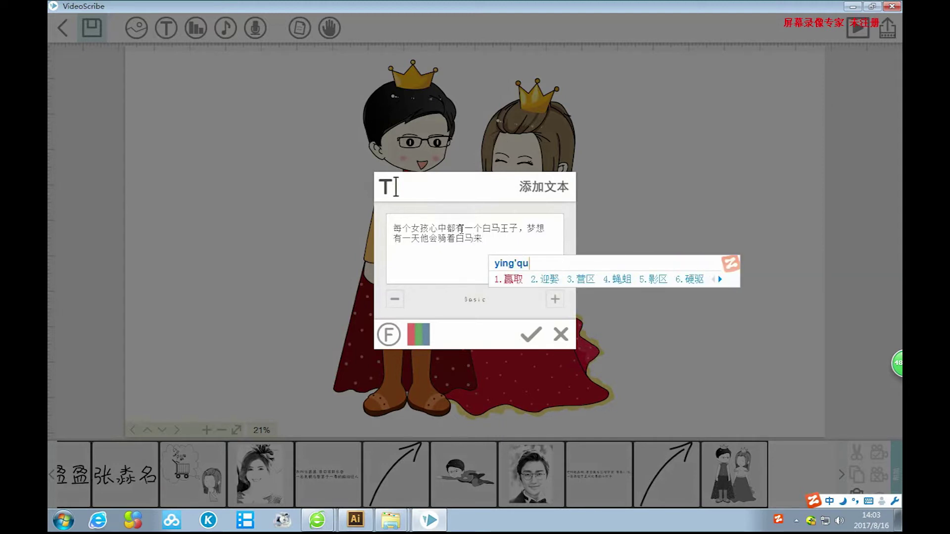
{"action": "type", "text": "2ziji"}
{"action": "key", "text": "space"}
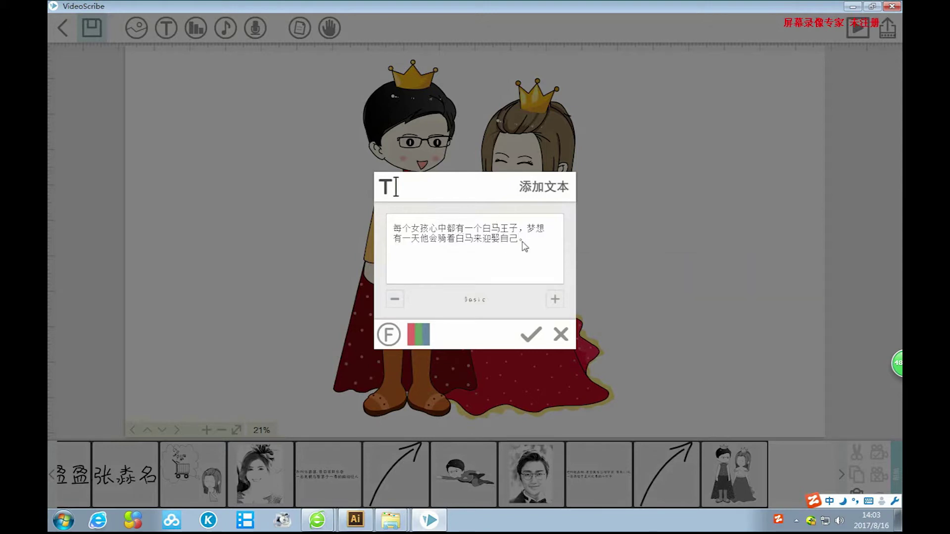
{"action": "left_click", "coordinate": [531, 335]}
Move the caption beside the princess.
{"action": "left_click_drag", "start_coordinate": [504, 241], "coordinate": [723, 229]}
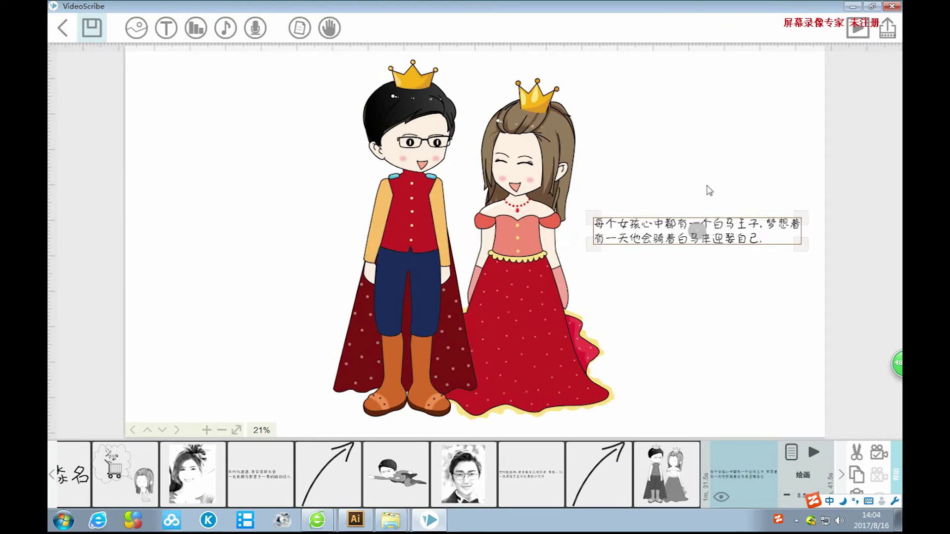
{"action": "left_click", "coordinate": [710, 191]}
{"action": "left_click_drag", "start_coordinate": [736, 193], "coordinate": [605, 187]}
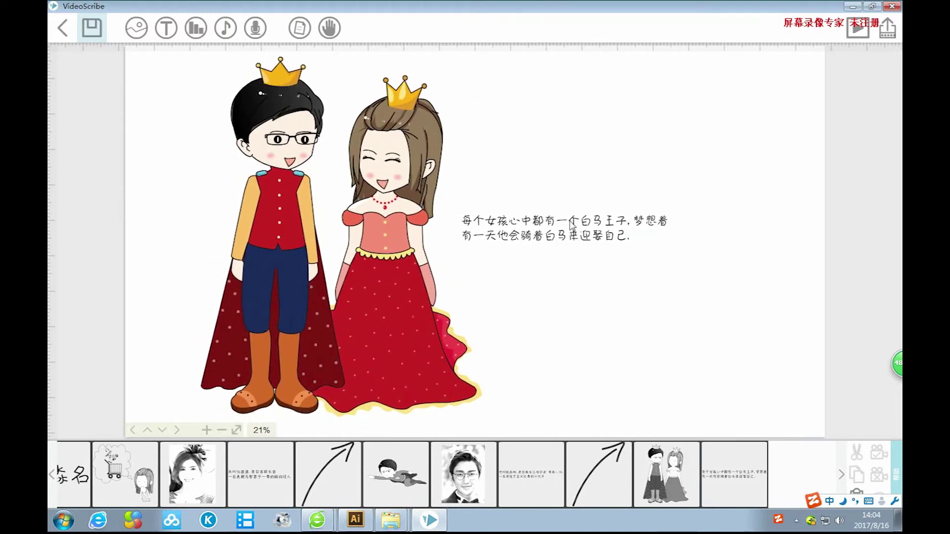
Enlarge the caption, nudge it right and down, and play the preview.
{"action": "left_click", "coordinate": [572, 226]}
{"action": "left_click_drag", "start_coordinate": [668, 240], "coordinate": [738, 253]}
{"action": "left_click_drag", "start_coordinate": [646, 225], "coordinate": [677, 229]}
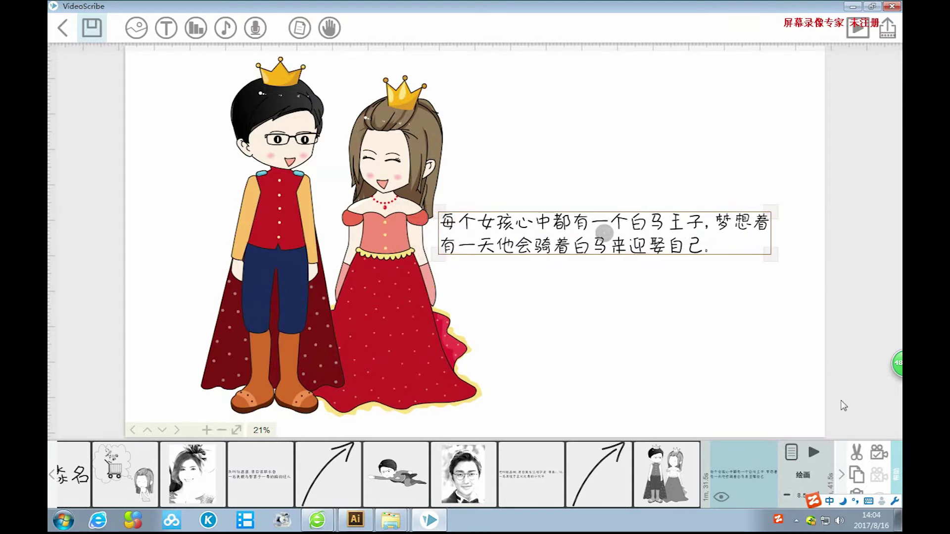
{"action": "left_click", "coordinate": [813, 451]}
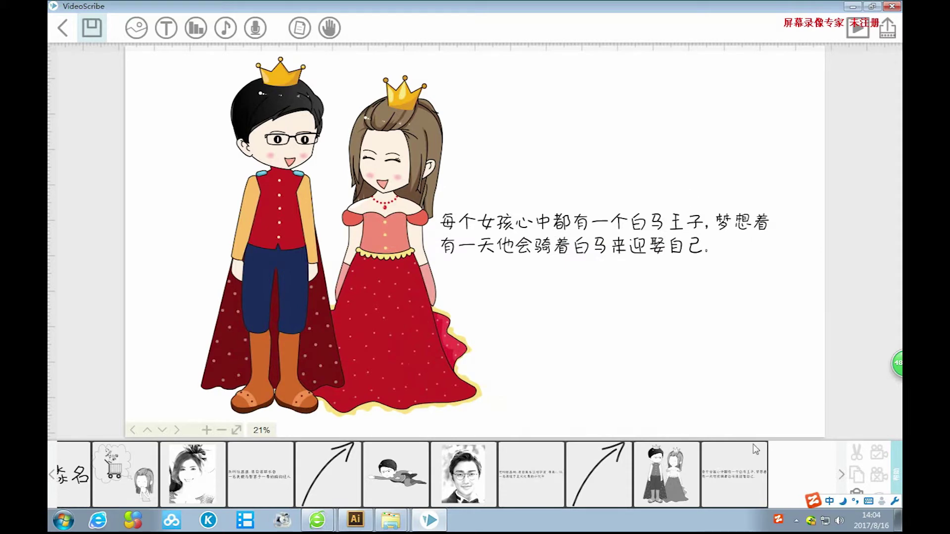
Add a right-pointing arrow below the caption, sized and rotated, and set its camera.
{"action": "left_click", "coordinate": [136, 27]}
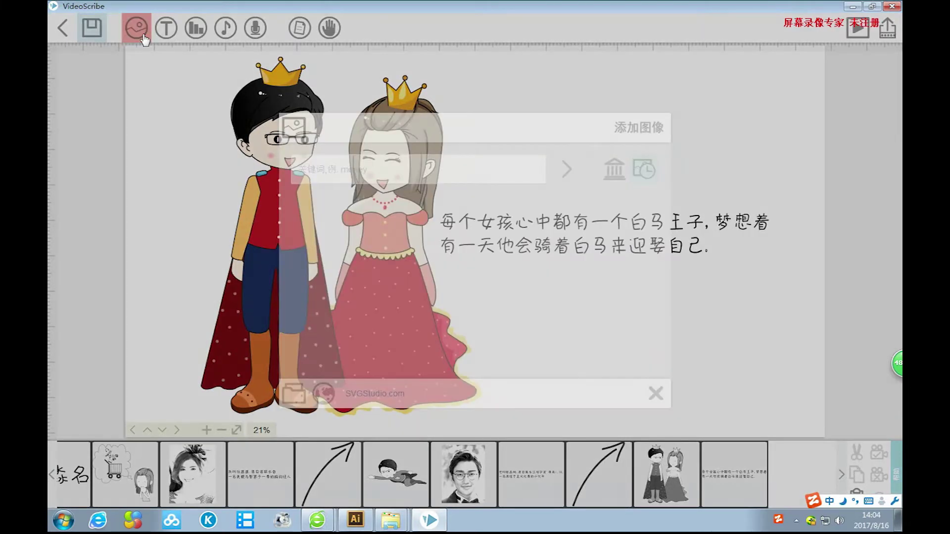
{"action": "left_click", "coordinate": [373, 218]}
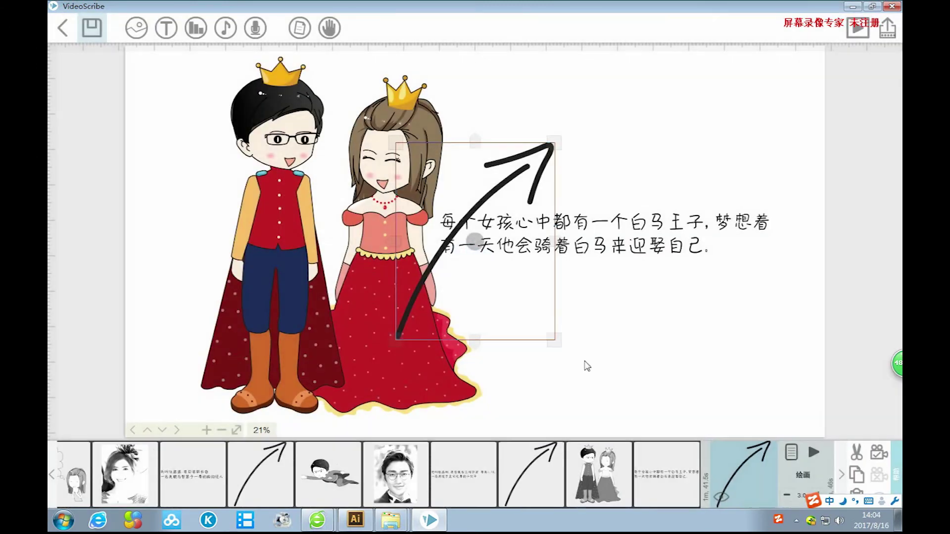
{"action": "left_click_drag", "start_coordinate": [493, 200], "coordinate": [620, 280]}
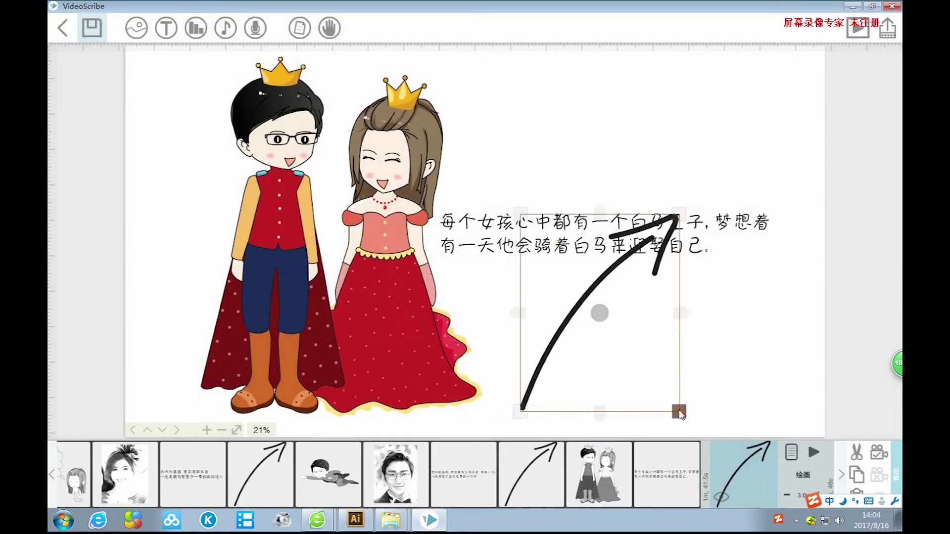
{"action": "left_click_drag", "start_coordinate": [682, 409], "coordinate": [645, 366]}
{"action": "left_click_drag", "start_coordinate": [600, 313], "coordinate": [629, 349]}
{"action": "left_click_drag", "start_coordinate": [642, 313], "coordinate": [695, 312]}
{"action": "left_click_drag", "start_coordinate": [651, 392], "coordinate": [645, 380]}
{"action": "left_click_drag", "start_coordinate": [675, 313], "coordinate": [711, 306]}
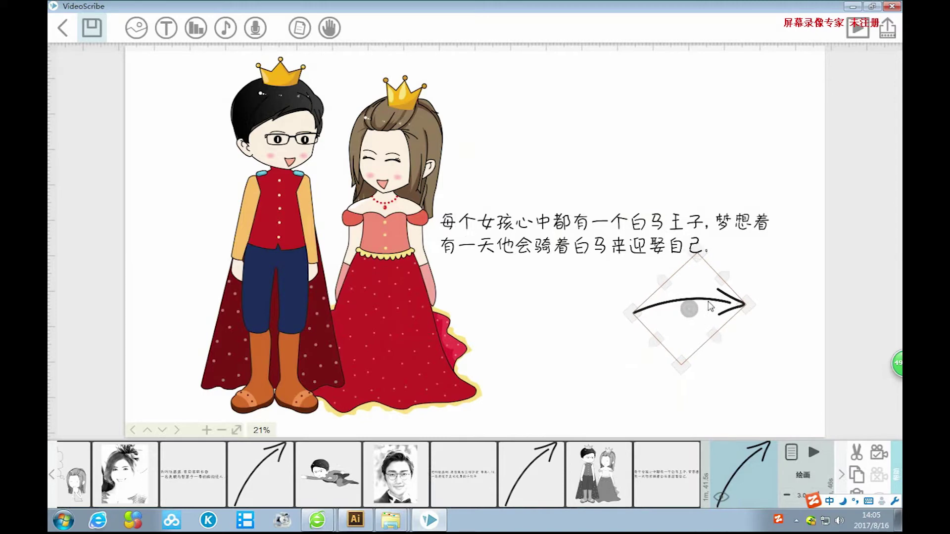
{"action": "left_click", "coordinate": [877, 452]}
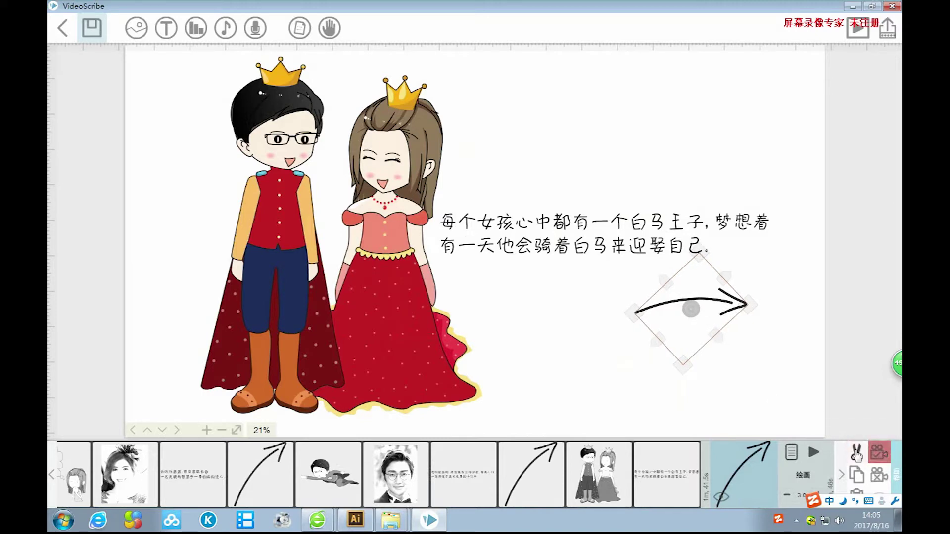
Raise the caption's pause from 0.5 to 2.0 seconds.
{"action": "left_click", "coordinate": [770, 365]}
{"action": "left_click", "coordinate": [666, 472]}
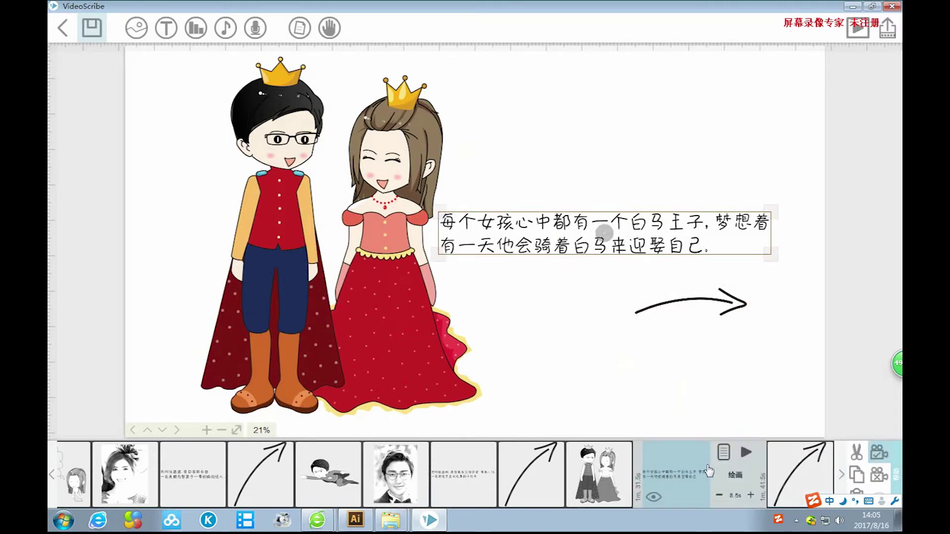
{"action": "left_click", "coordinate": [724, 452]}
{"action": "left_click", "coordinate": [497, 331]}
{"action": "left_click", "coordinate": [498, 332]}
{"action": "left_click", "coordinate": [498, 331]}
{"action": "left_click", "coordinate": [596, 382]}
{"action": "left_click", "coordinate": [770, 383]}
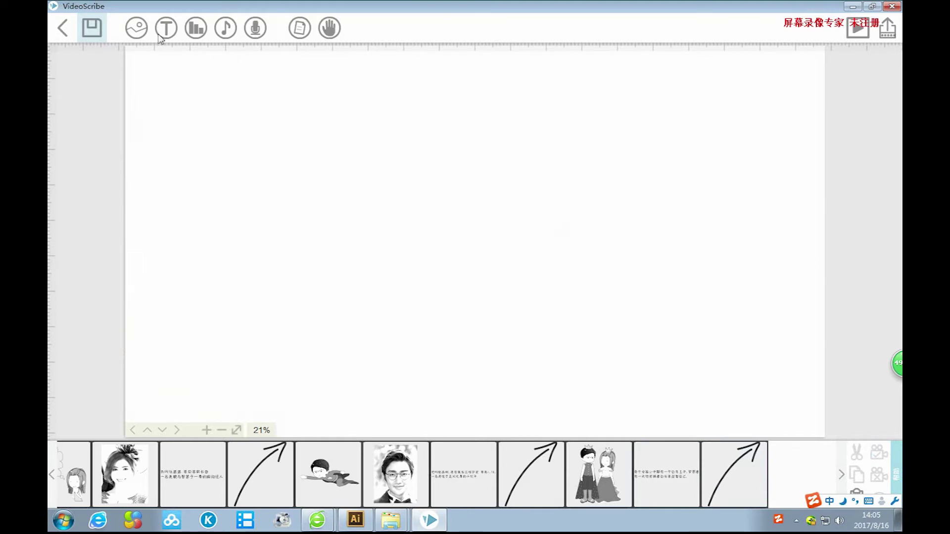
{"action": "left_click", "coordinate": [142, 34]}
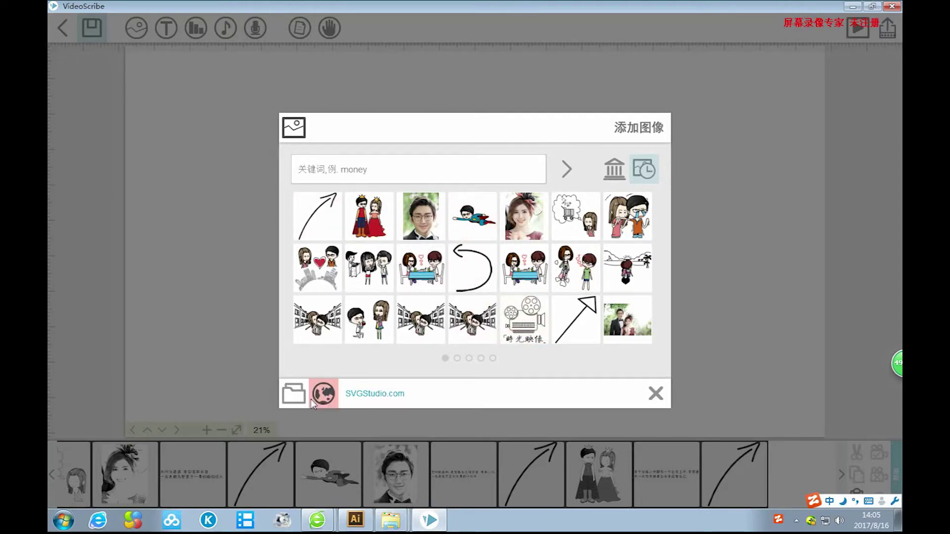
{"action": "left_click", "coordinate": [296, 394]}
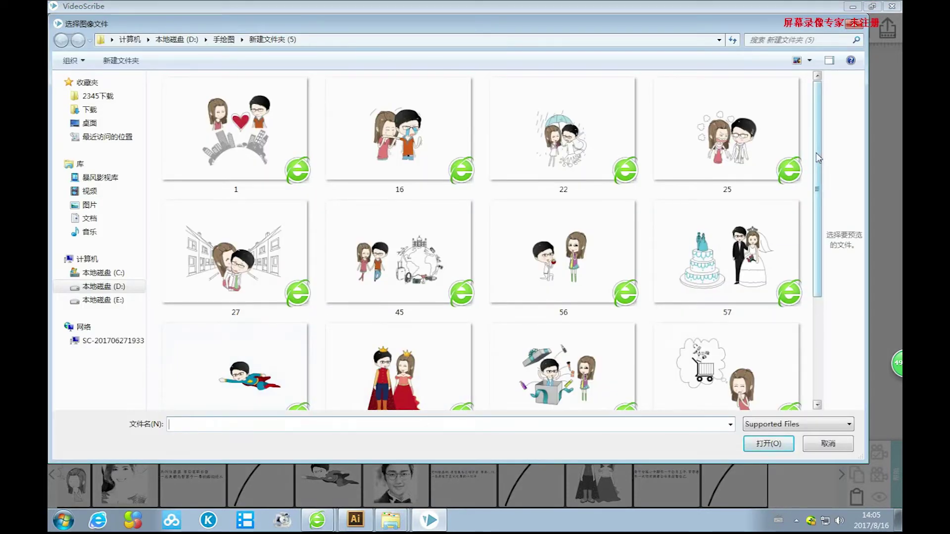
{"action": "scroll", "coordinate": [643, 238], "scroll_direction": "down", "scroll_amount": 4}
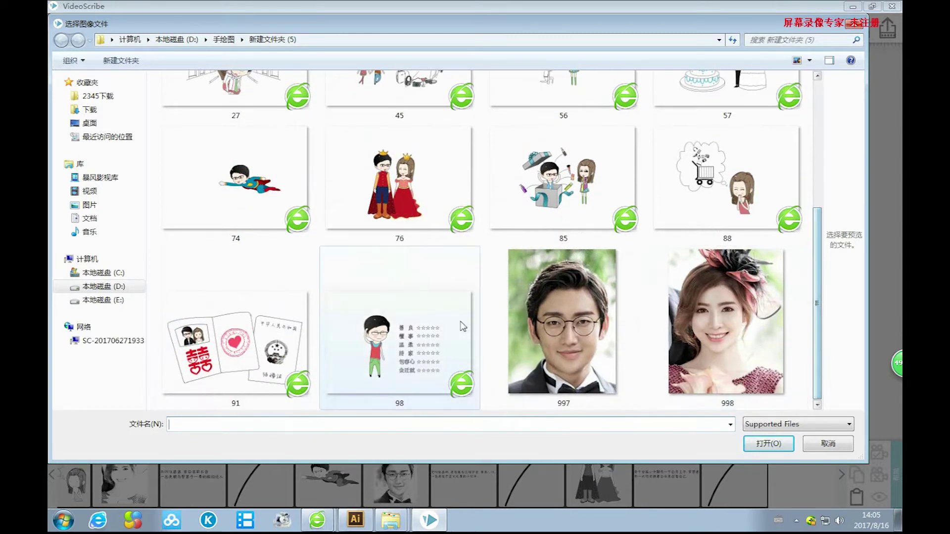
{"action": "left_click", "coordinate": [462, 326]}
{"action": "left_click", "coordinate": [757, 443]}
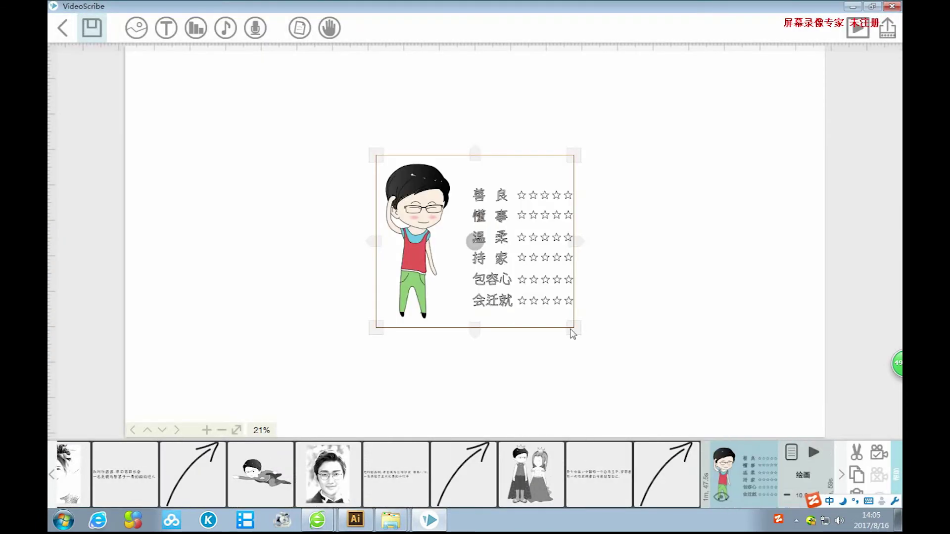
{"action": "left_click_drag", "start_coordinate": [572, 335], "coordinate": [726, 427]}
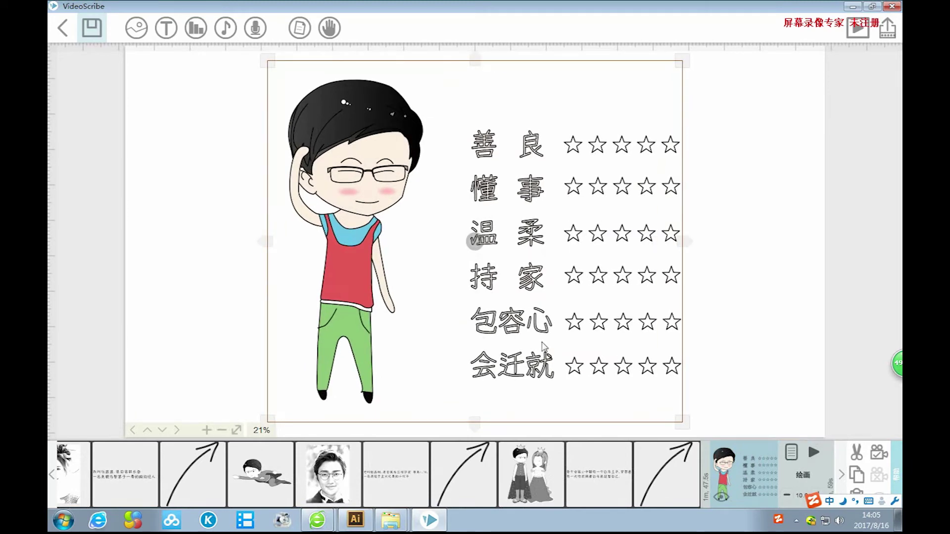
{"action": "key", "text": "Left"}
{"action": "key", "text": "Left"}
{"action": "key", "text": "Left"}
{"action": "key", "text": "Left"}
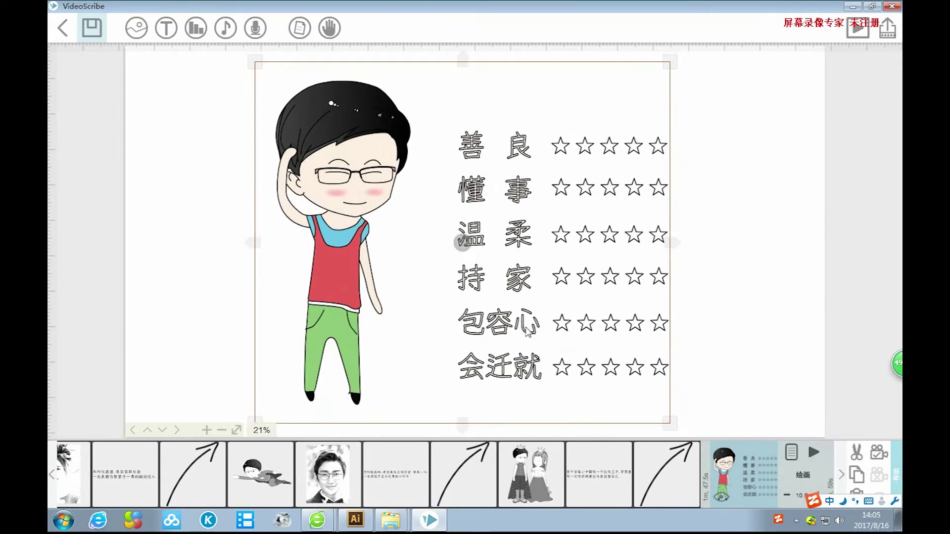
{"action": "left_click_drag", "start_coordinate": [671, 423], "coordinate": [677, 431]}
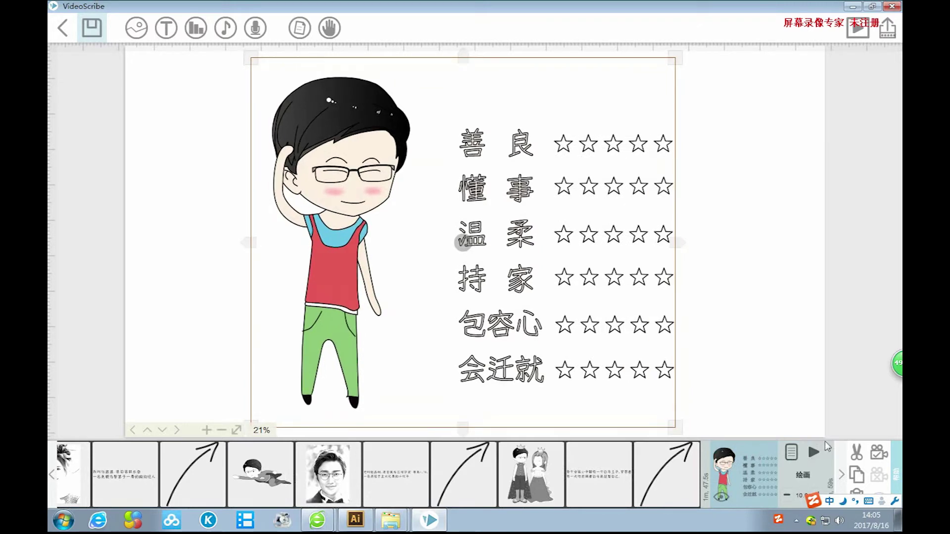
{"action": "left_click", "coordinate": [874, 456]}
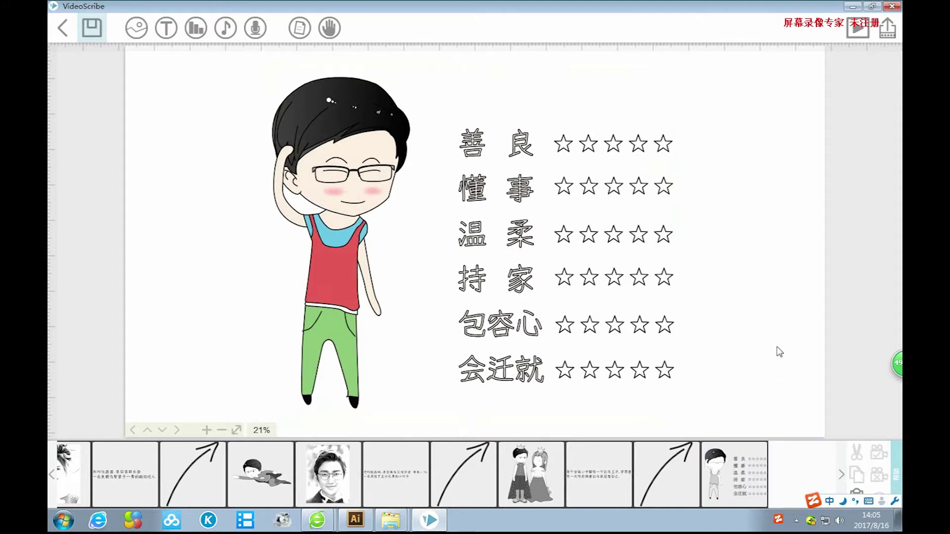
{"action": "left_click_drag", "start_coordinate": [204, 289], "coordinate": [316, 283]}
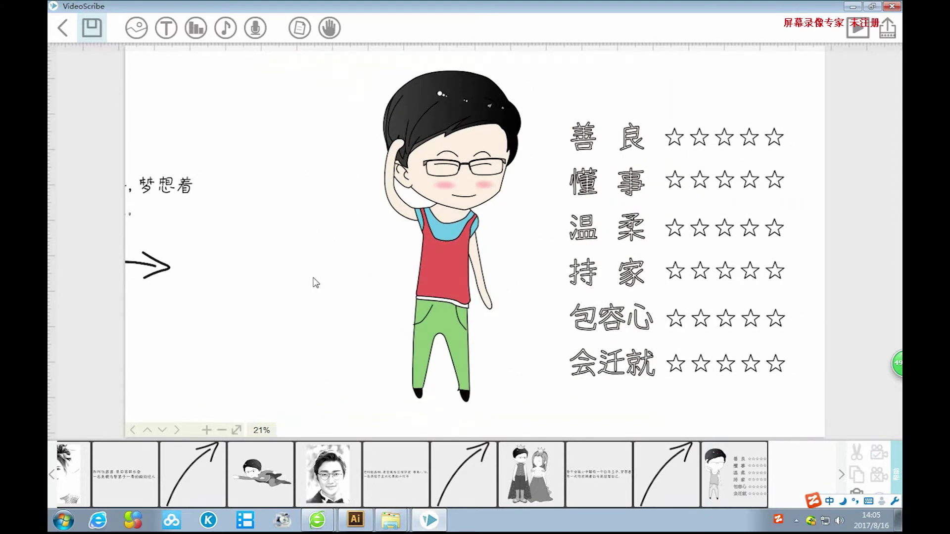
{"action": "left_click_drag", "start_coordinate": [708, 318], "coordinate": [467, 322]}
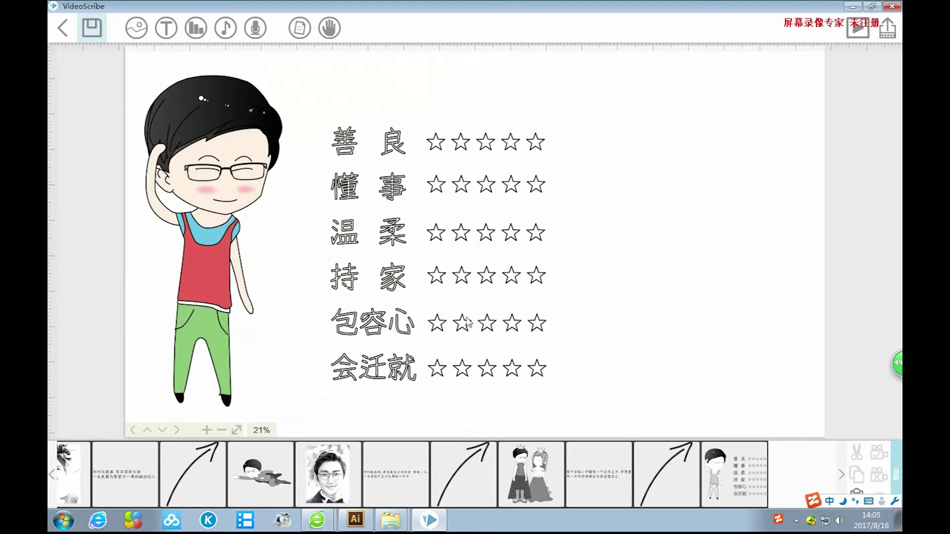
{"action": "left_click", "coordinate": [166, 28]}
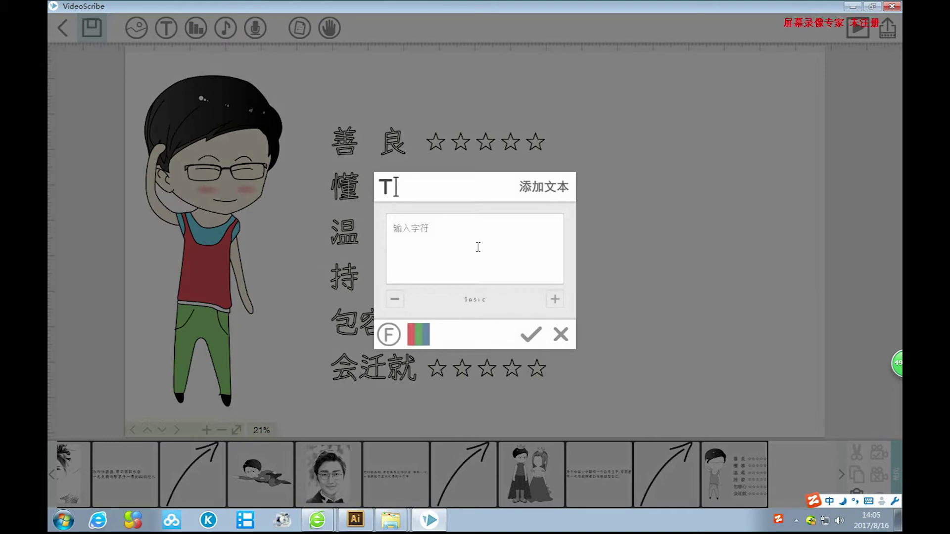
Type the opening clause 终于有一天，他来到了我的身边 with the pinyin IME.
{"action": "type", "text": "zhongyu youyitian"}
{"action": "key", "text": "space"}
{"action": "type", "text": "，"}
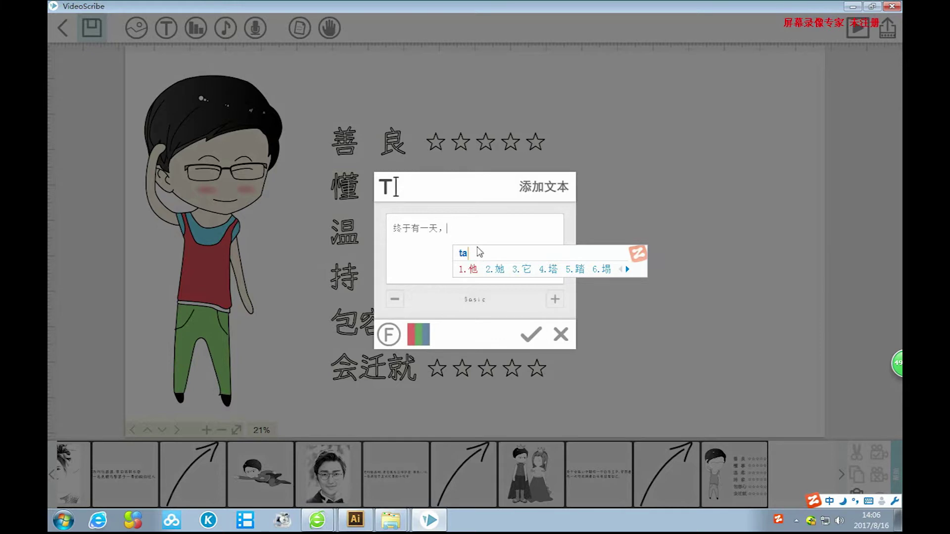
{"action": "type", "text": "tachuxian"}
{"action": "key", "text": "space"}
{"action": "key", "text": "BackSpace"}
{"action": "key", "text": "BackSpace"}
{"action": "key", "text": "BackSpace"}
{"action": "type", "text": "ta"}
{"action": "key", "text": "space"}
{"action": "type", "text": "laidao"}
{"action": "key", "text": "space"}
{"action": "type", "text": "l"}
{"action": "key", "text": "space"}
{"action": "type", "text": "wod"}
{"action": "key", "text": "space"}
{"action": "type", "text": "shenbian"}
{"action": "key", "text": "space"}
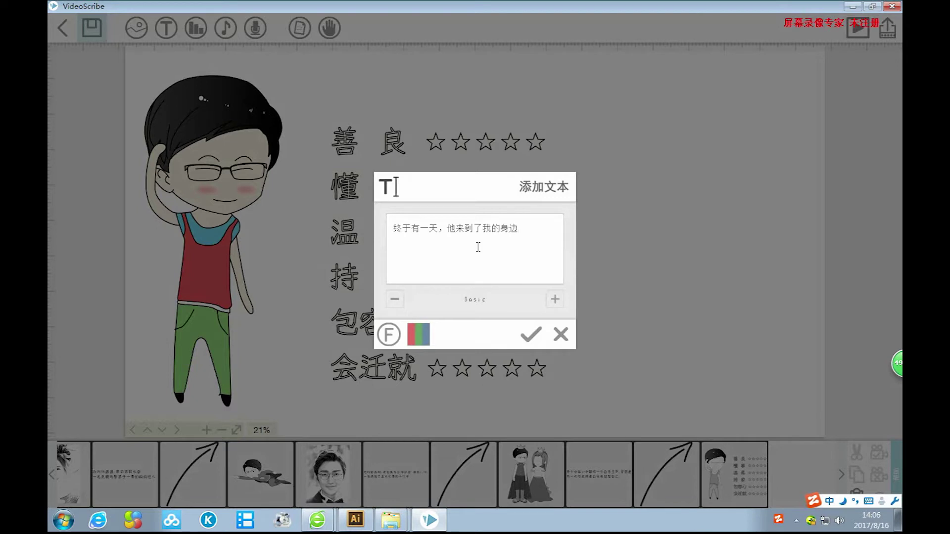
Continue with ，虽然他没有白马与城堡, correcting the pinyin for 与城堡.
{"action": "type", "text": "，suiran"}
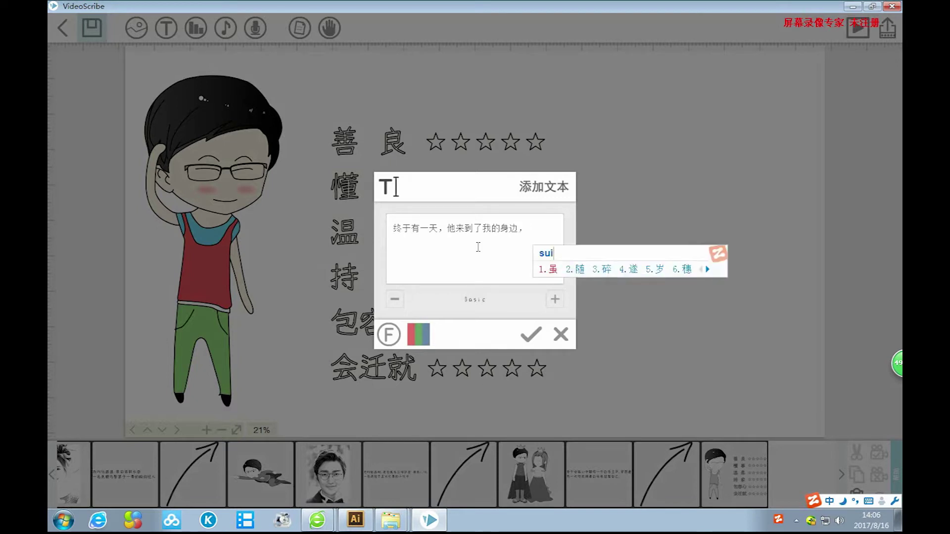
{"action": "key", "text": "space"}
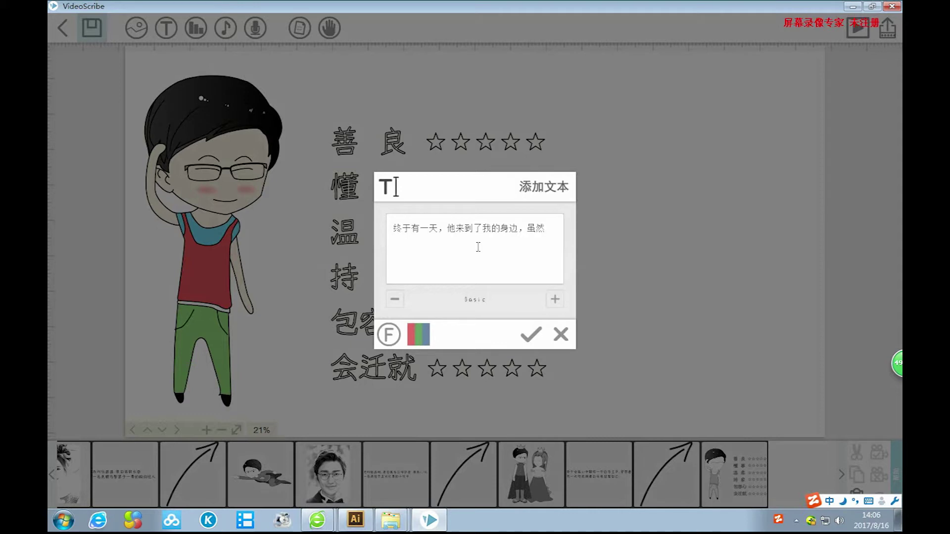
{"action": "type", "text": "ran"}
{"action": "key", "text": "Escape"}
{"action": "type", "text": "ta"}
{"action": "key", "text": "space"}
{"action": "type", "text": "meiyou"}
{"action": "key", "text": "space"}
{"action": "type", "text": "baima"}
{"action": "key", "text": "space"}
{"action": "type", "text": "yu"}
{"action": "key", "text": "space"}
{"action": "type", "text": "yu"}
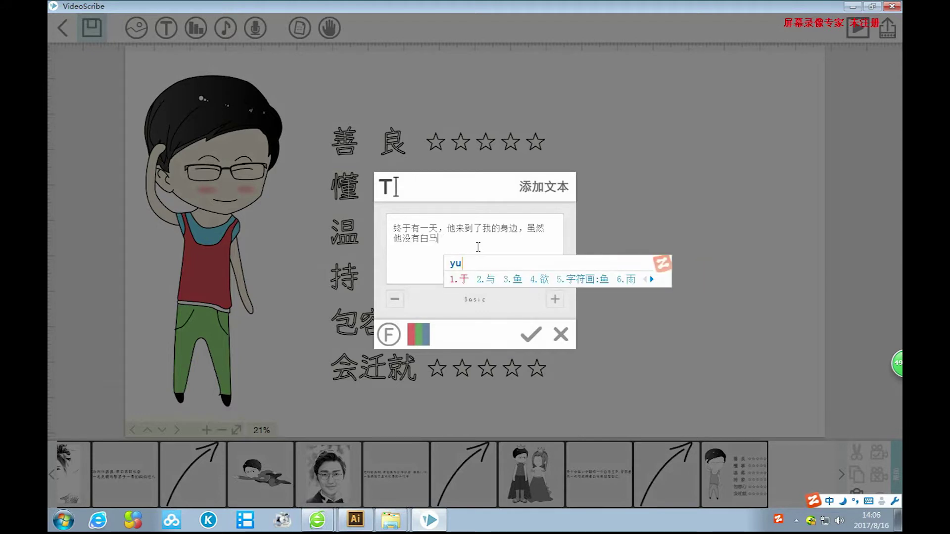
{"action": "type", "text": "'cheng'bao"}
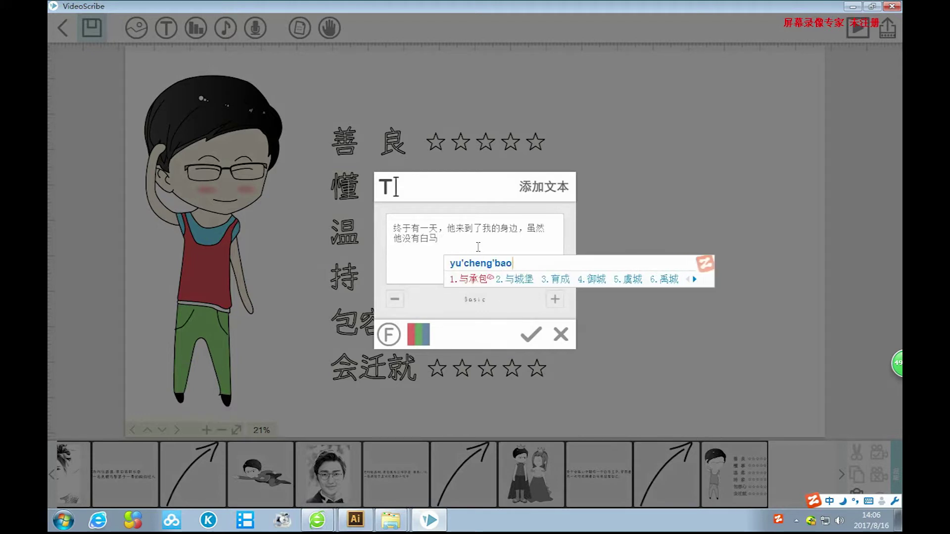
{"action": "key", "text": "BackSpace"}
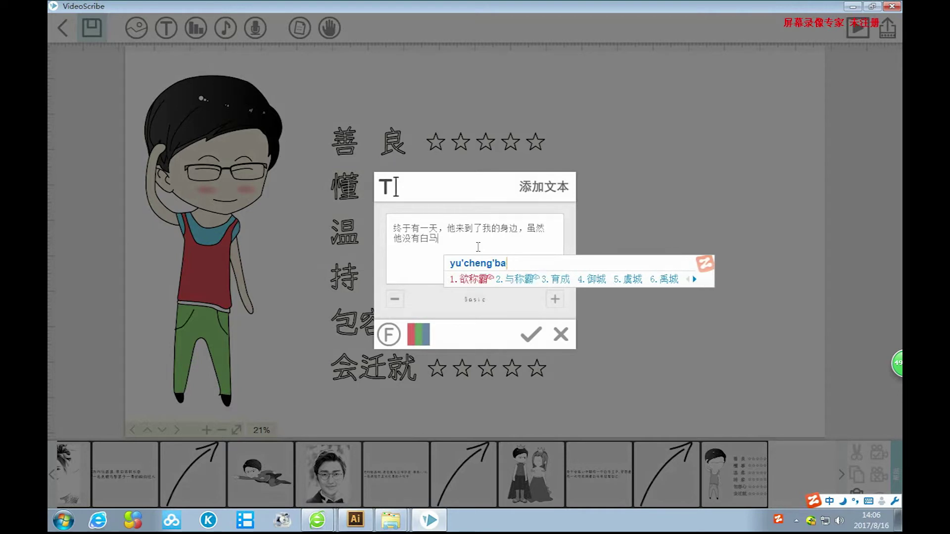
Finish the paragraph with ，但是他就是我心目中的白马王子.
{"action": "type", "text": "o"}
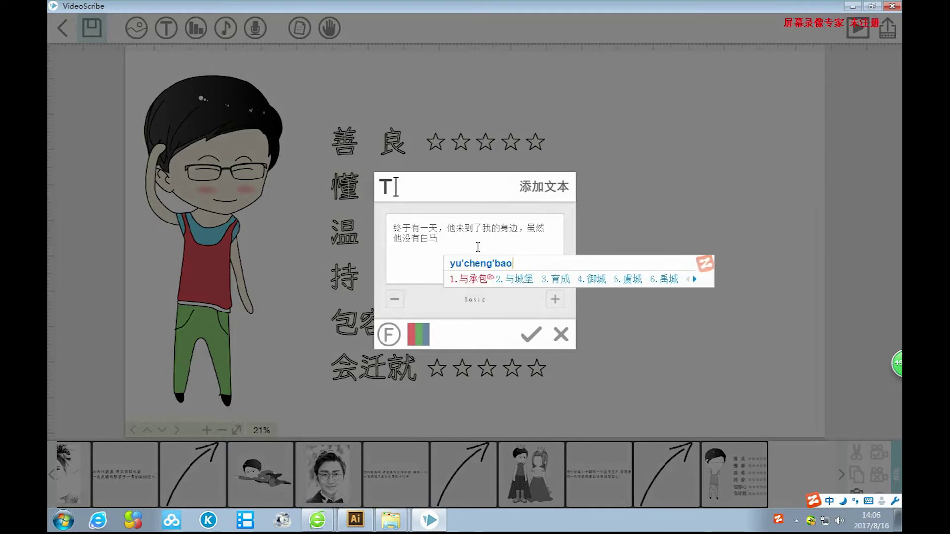
{"action": "type", "text": "2"}
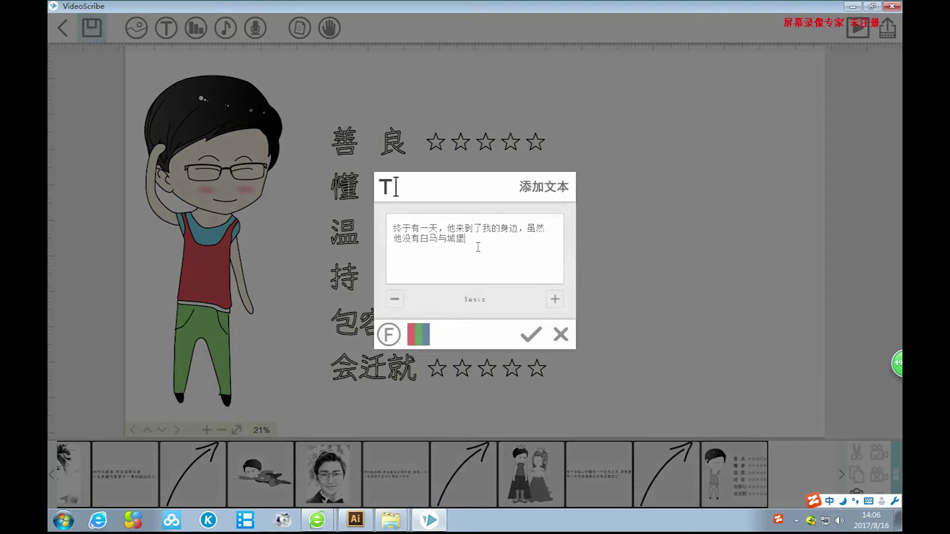
{"action": "type", "text": "，"}
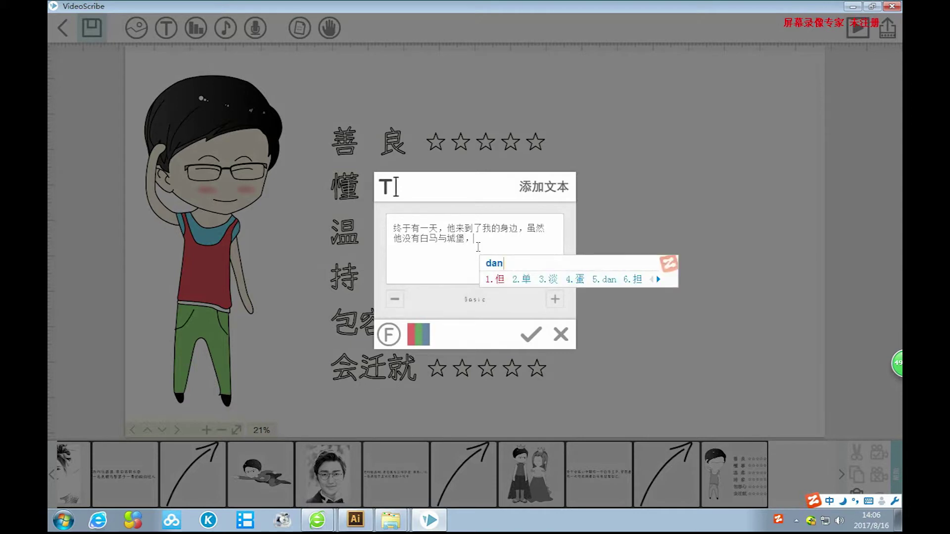
{"action": "type", "text": "danshi"}
{"action": "key", "text": "space"}
{"action": "type", "text": "ta"}
{"action": "key", "text": "space"}
{"action": "type", "text": "jiushi"}
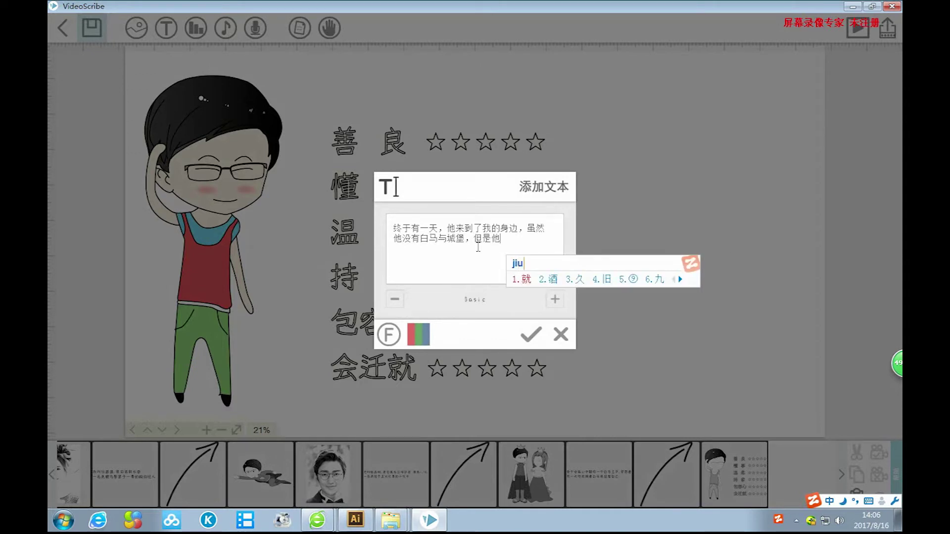
{"action": "key", "text": "space"}
{"action": "type", "text": "w"}
{"action": "key", "text": "space"}
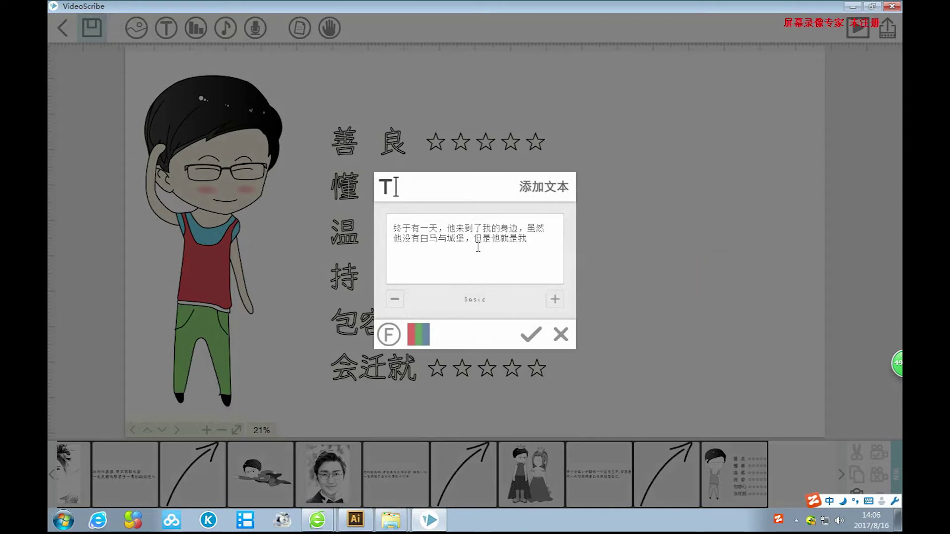
{"action": "type", "text": "xin2mu"}
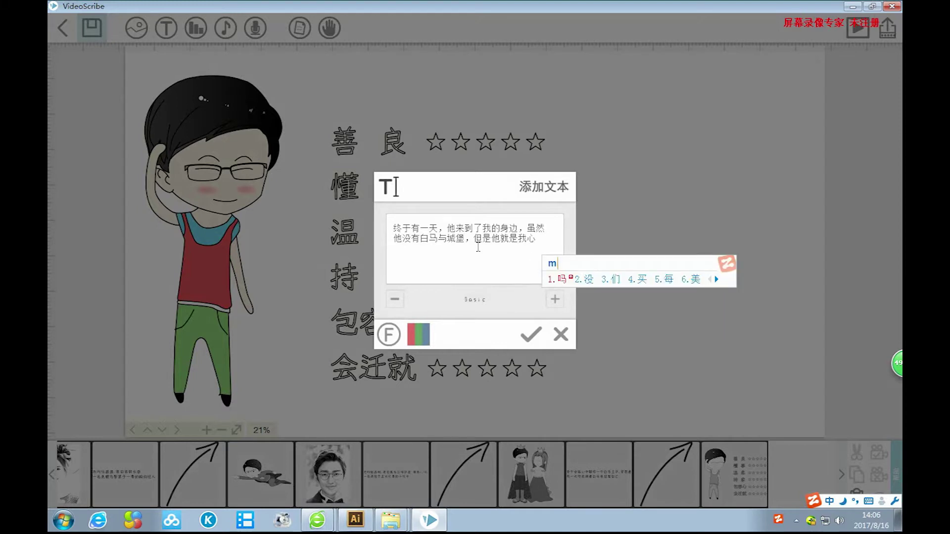
{"action": "type", "text": "4"}
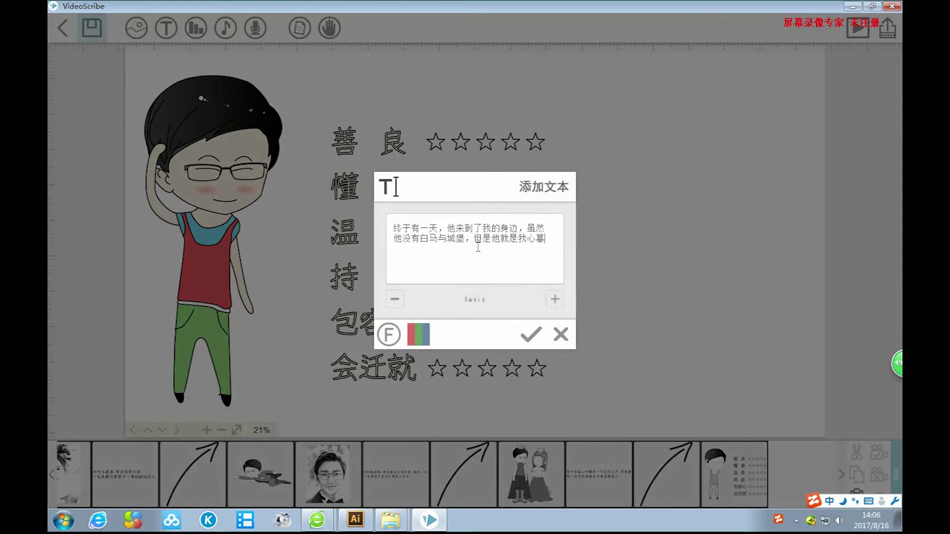
{"action": "type", "text": "mu"}
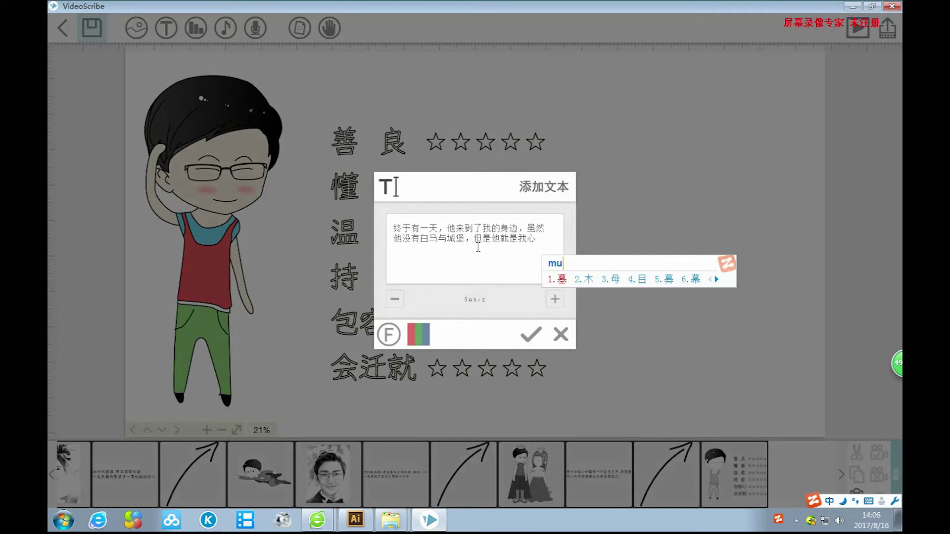
{"action": "type", "text": "4"}
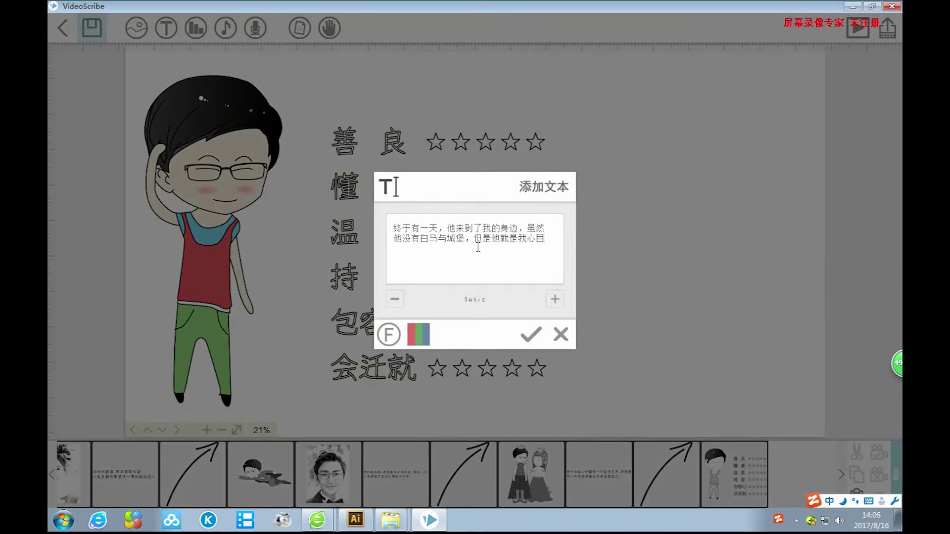
{"action": "type", "text": "zhong"}
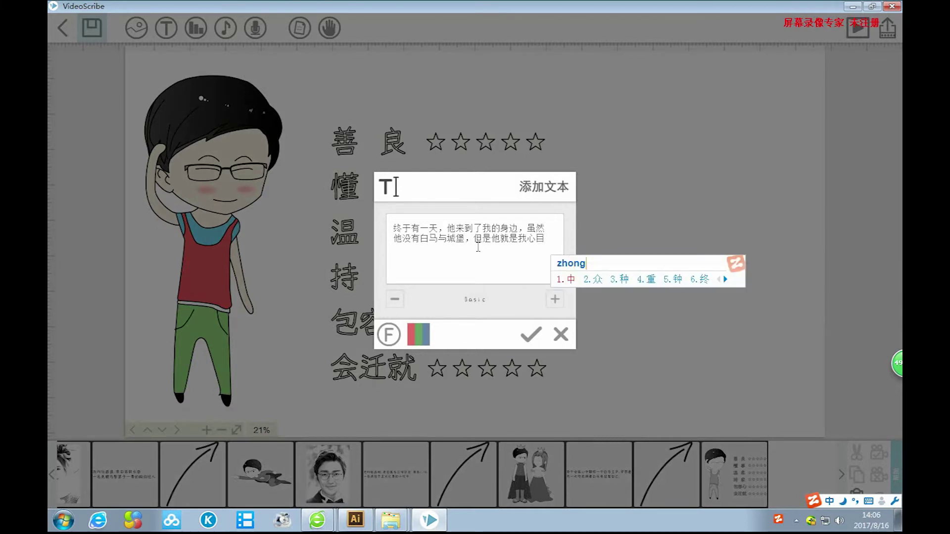
{"action": "key", "text": "space"}
{"action": "type", "text": "de"}
{"action": "key", "text": "space"}
{"action": "type", "text": "baima"}
{"action": "key", "text": "space"}
{"action": "type", "text": "wangzi"}
{"action": "key", "text": "space"}
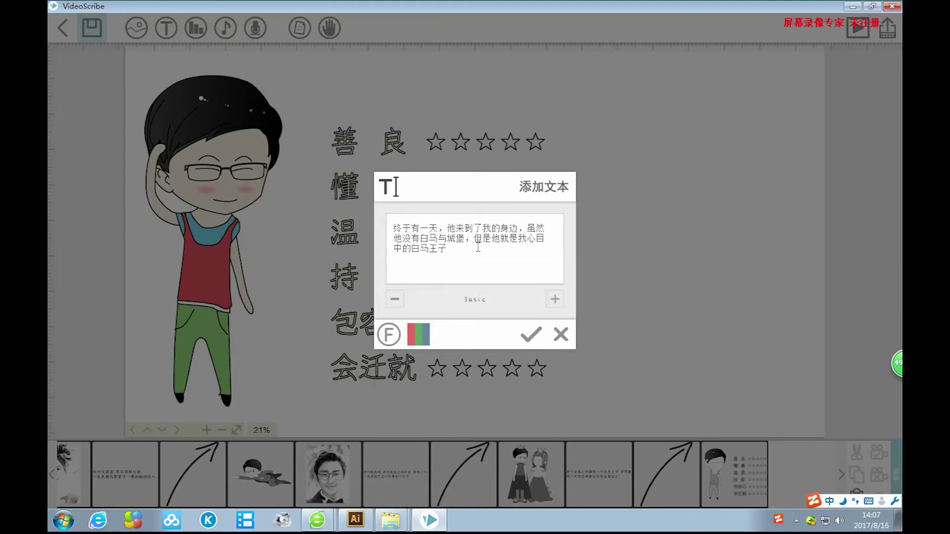
End the paragraph with 。 and place it on the canvas.
{"action": "type", "text": "。"}
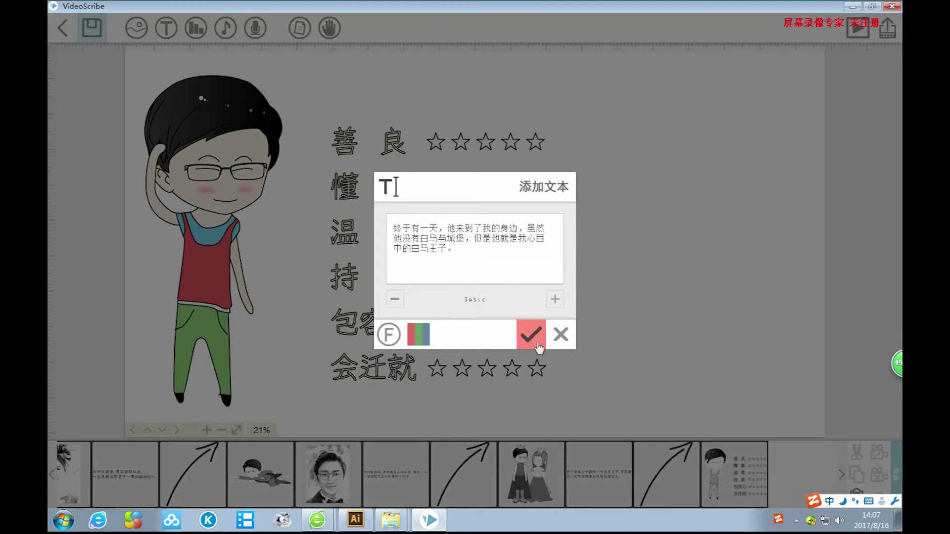
{"action": "left_click", "coordinate": [531, 335]}
{"action": "left_click_drag", "start_coordinate": [547, 249], "coordinate": [773, 263]}
{"action": "left_click_drag", "start_coordinate": [703, 233], "coordinate": [720, 251]}
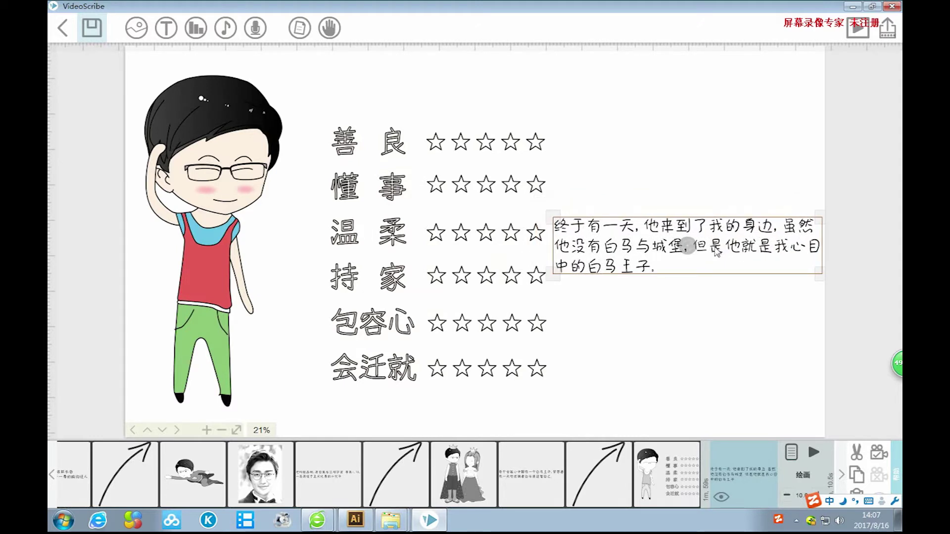
{"action": "left_click_drag", "start_coordinate": [715, 249], "coordinate": [599, 306]}
{"action": "left_click", "coordinate": [662, 224]}
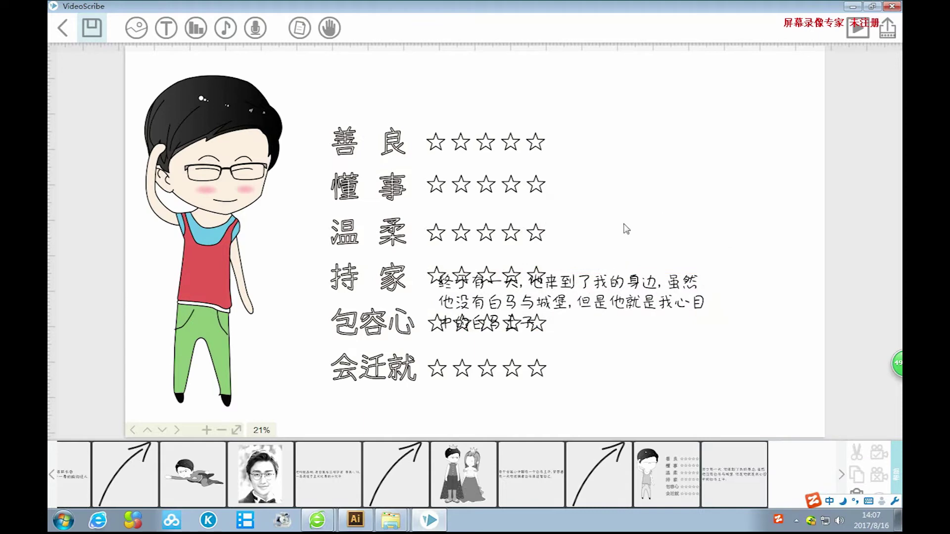
{"action": "left_click_drag", "start_coordinate": [625, 228], "coordinate": [757, 222]}
{"action": "left_click_drag", "start_coordinate": [425, 264], "coordinate": [380, 265]}
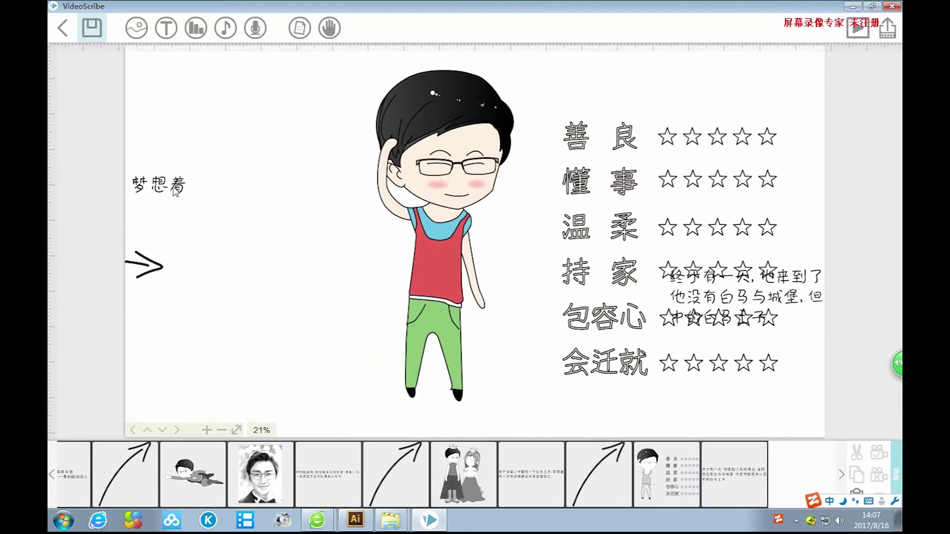
Move the character-and-ratings image right and save the current view as its camera.
{"action": "left_click", "coordinate": [444, 256]}
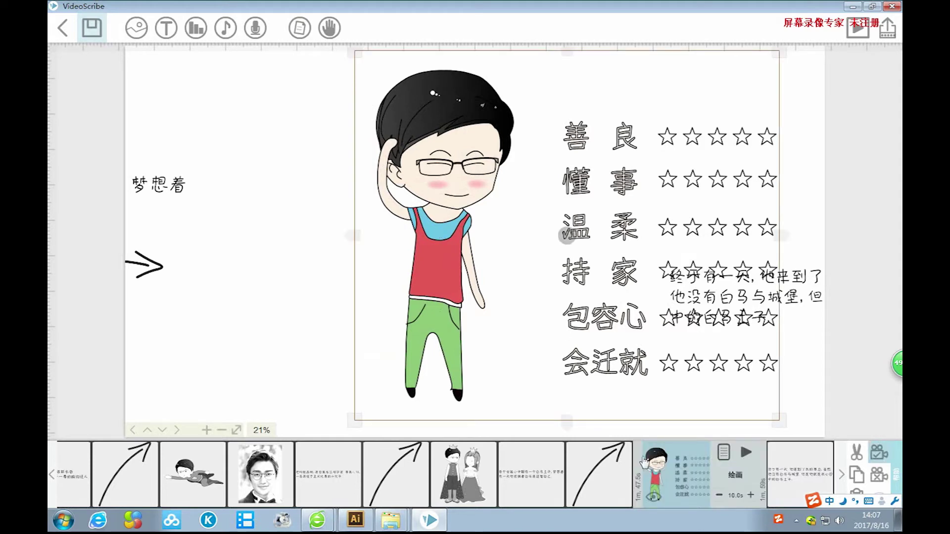
{"action": "left_click", "coordinate": [877, 477]}
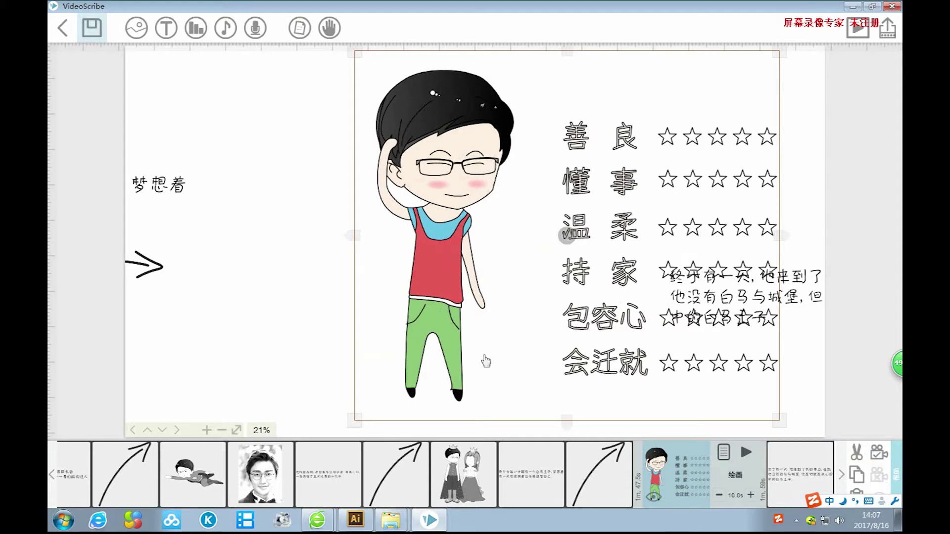
{"action": "left_click", "coordinate": [325, 317]}
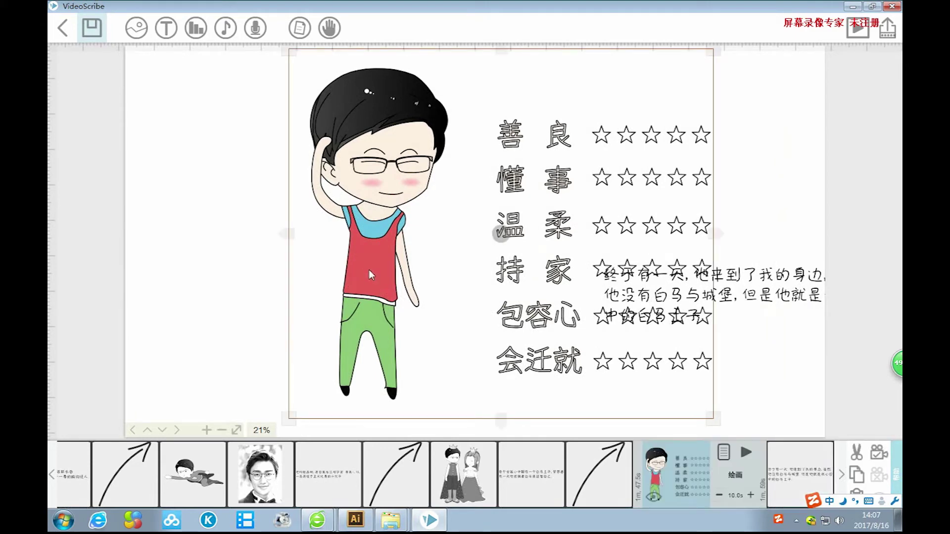
{"action": "left_click_drag", "start_coordinate": [381, 281], "coordinate": [593, 281]}
{"action": "left_click", "coordinate": [411, 288]}
{"action": "left_click_drag", "start_coordinate": [418, 293], "coordinate": [214, 292]}
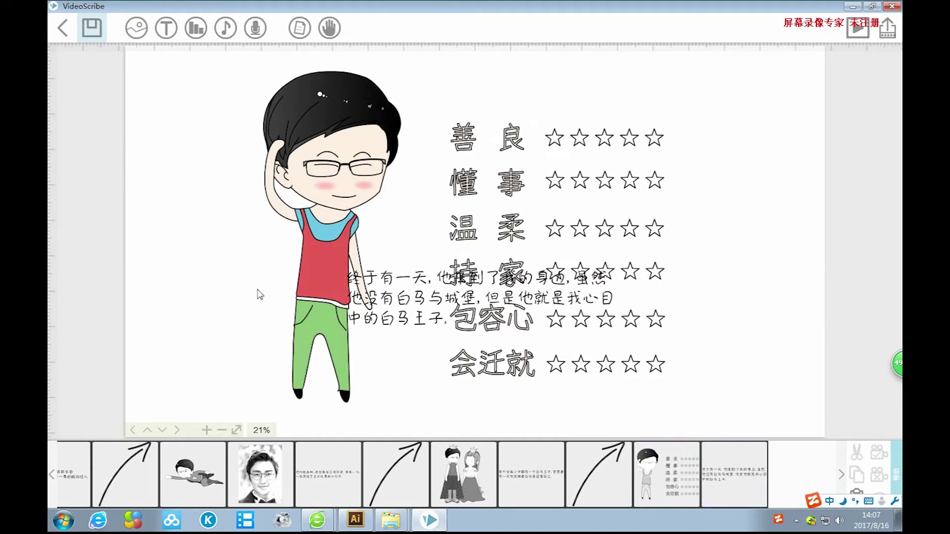
{"action": "left_click", "coordinate": [361, 201]}
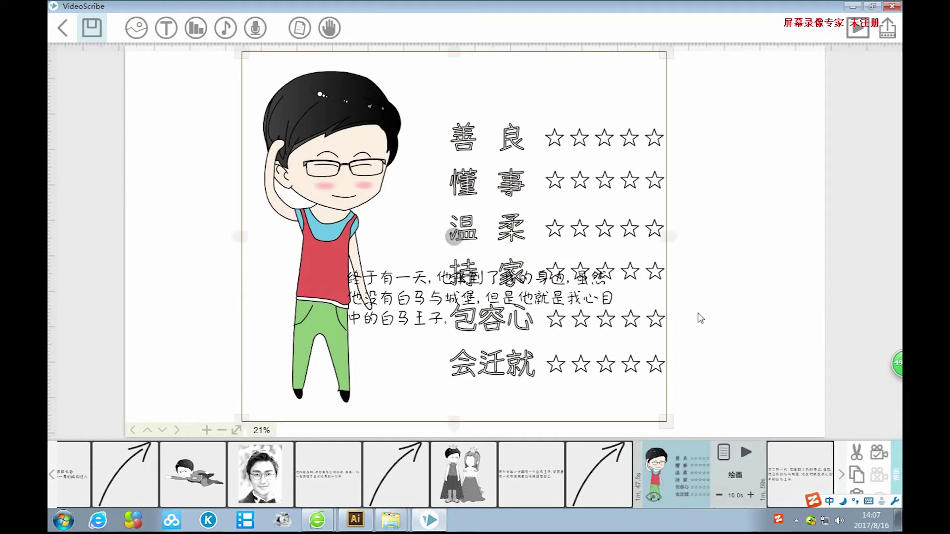
{"action": "left_click", "coordinate": [879, 453]}
{"action": "left_click_drag", "start_coordinate": [198, 275], "coordinate": [321, 277]}
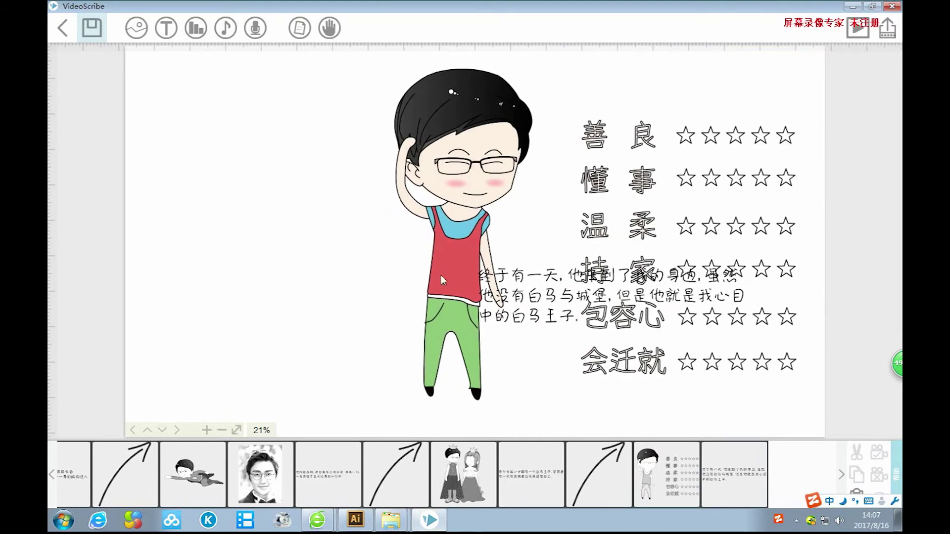
Move the caption to the empty left side and enlarge it.
{"action": "left_click", "coordinate": [538, 300]}
{"action": "left_click_drag", "start_coordinate": [544, 299], "coordinate": [212, 254]}
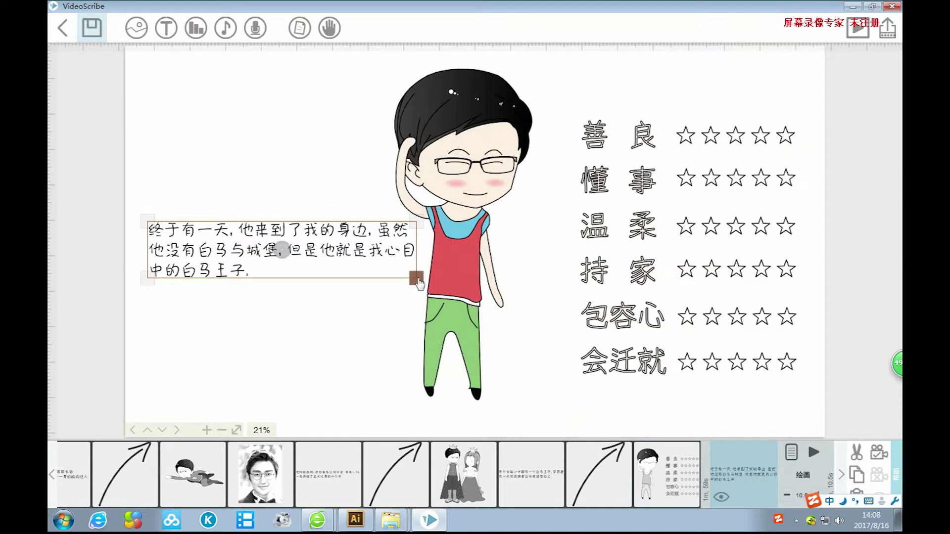
{"action": "left_click_drag", "start_coordinate": [419, 283], "coordinate": [422, 286]}
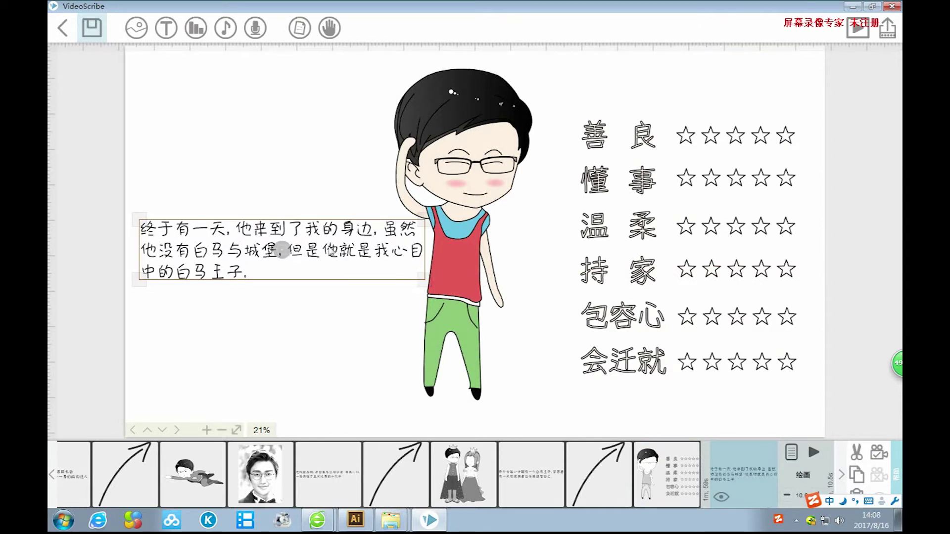
{"action": "left_click_drag", "start_coordinate": [281, 250], "coordinate": [288, 256]}
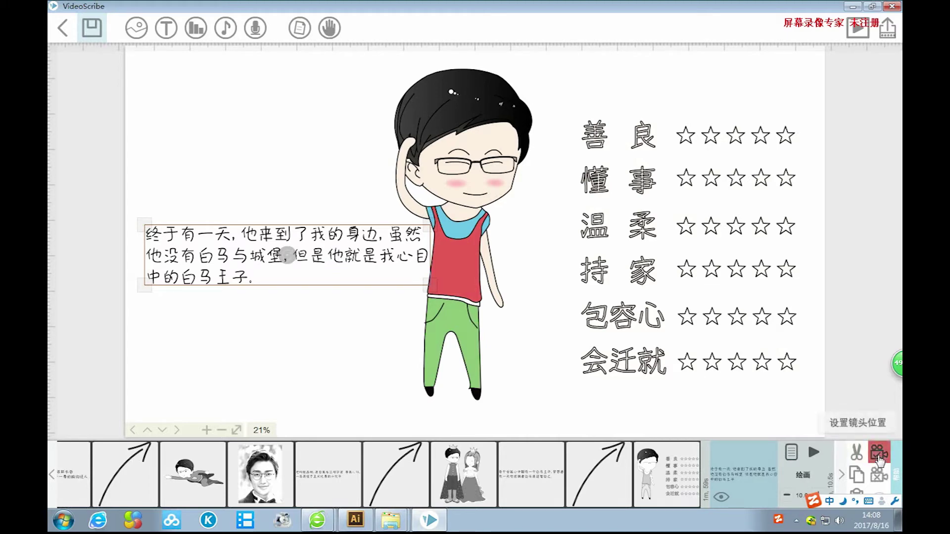
Set the caption's pause to 2.0 seconds.
{"action": "left_click", "coordinate": [793, 455]}
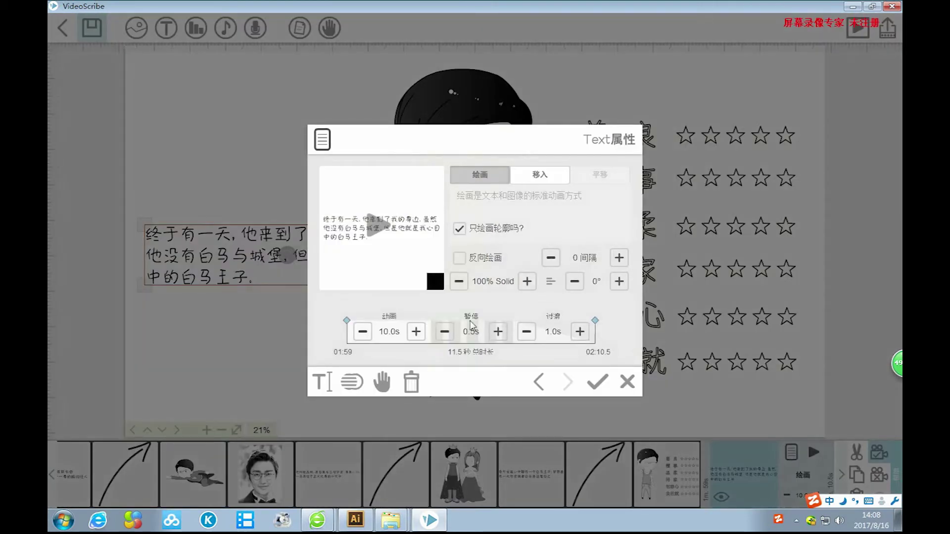
{"action": "left_click", "coordinate": [498, 332]}
{"action": "left_click", "coordinate": [498, 331]}
{"action": "left_click", "coordinate": [498, 331]}
{"action": "key", "text": "Return"}
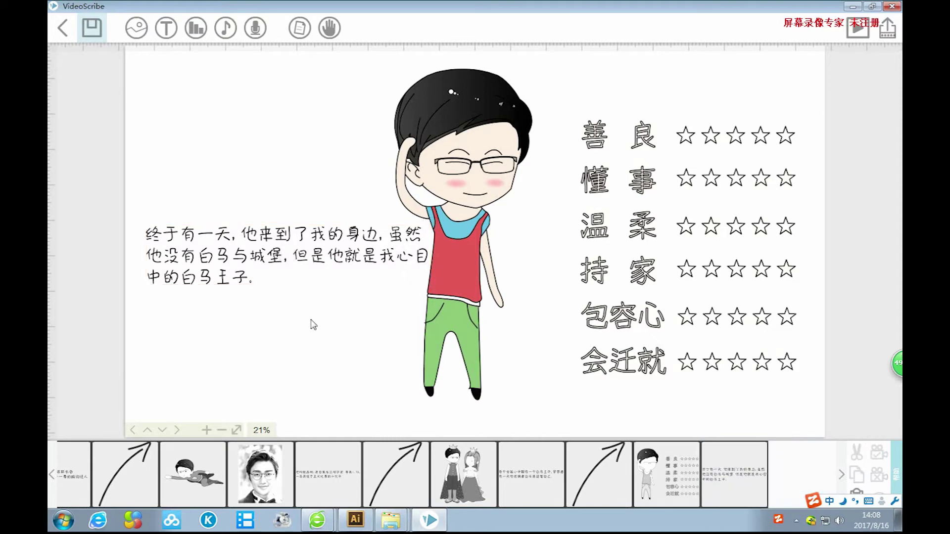
Add a small downward-curving arrow just beneath the caption.
{"action": "left_click", "coordinate": [142, 31]}
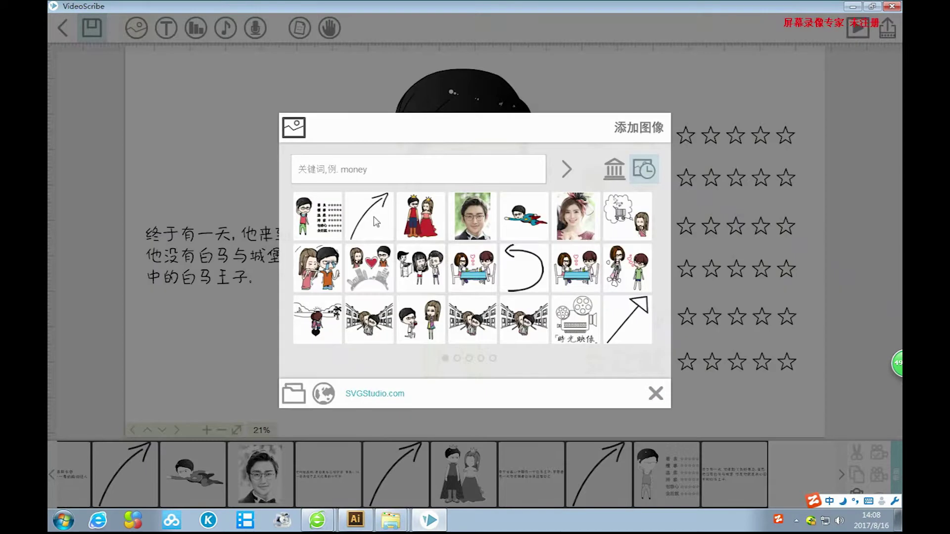
{"action": "left_click", "coordinate": [369, 212]}
{"action": "left_click_drag", "start_coordinate": [552, 145], "coordinate": [339, 390]}
{"action": "left_click_drag", "start_coordinate": [333, 351], "coordinate": [322, 354]}
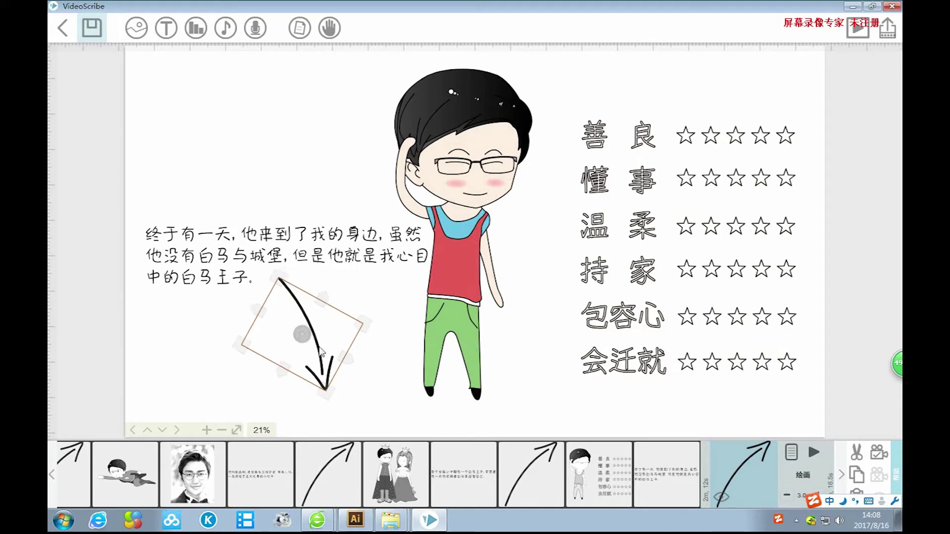
{"action": "left_click", "coordinate": [879, 458]}
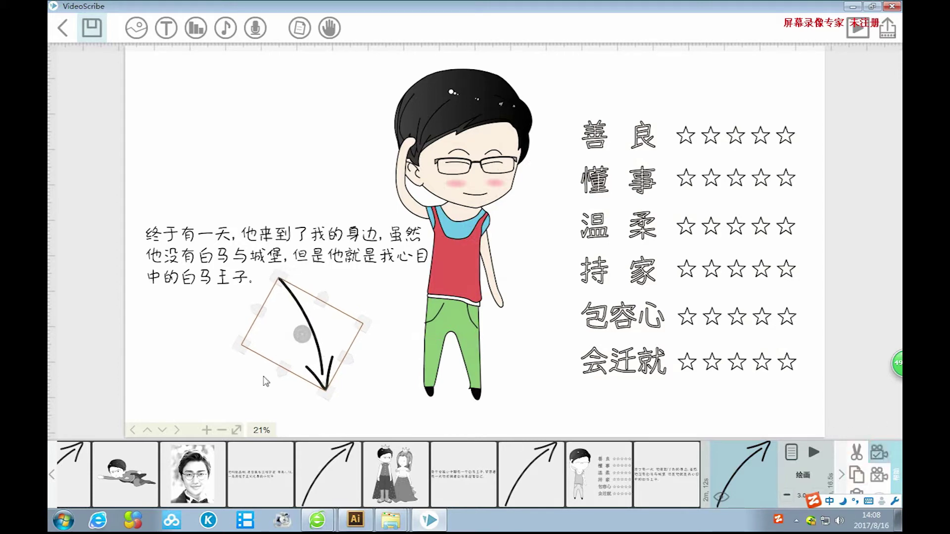
{"action": "left_click", "coordinate": [424, 413]}
{"action": "scroll", "coordinate": [560, 426], "scroll_direction": "down", "scroll_amount": 8}
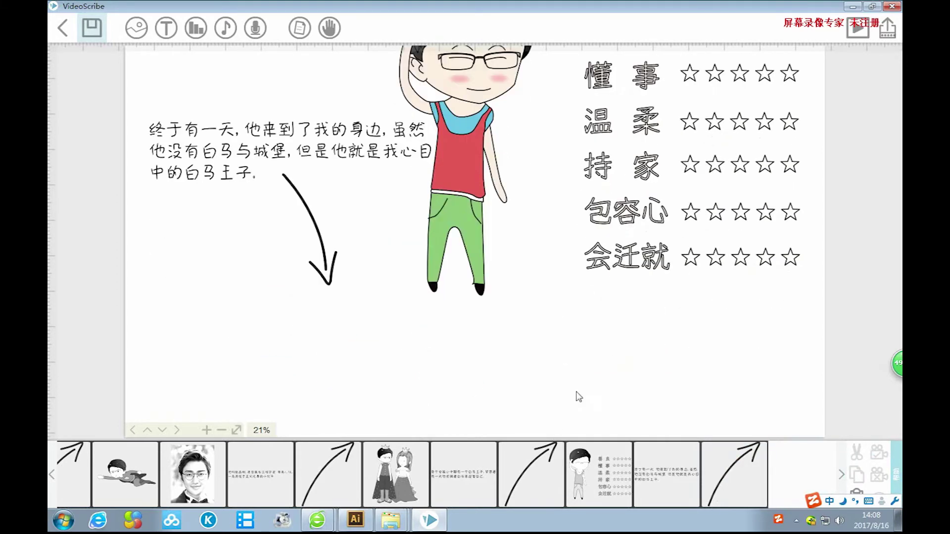
{"action": "scroll", "coordinate": [615, 259], "scroll_direction": "down", "scroll_amount": 1}
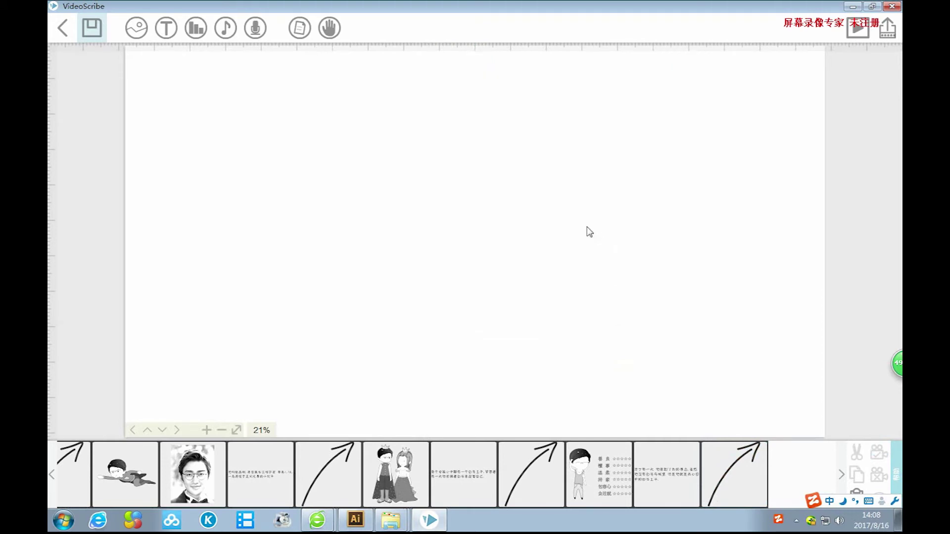
{"action": "left_click", "coordinate": [136, 28]}
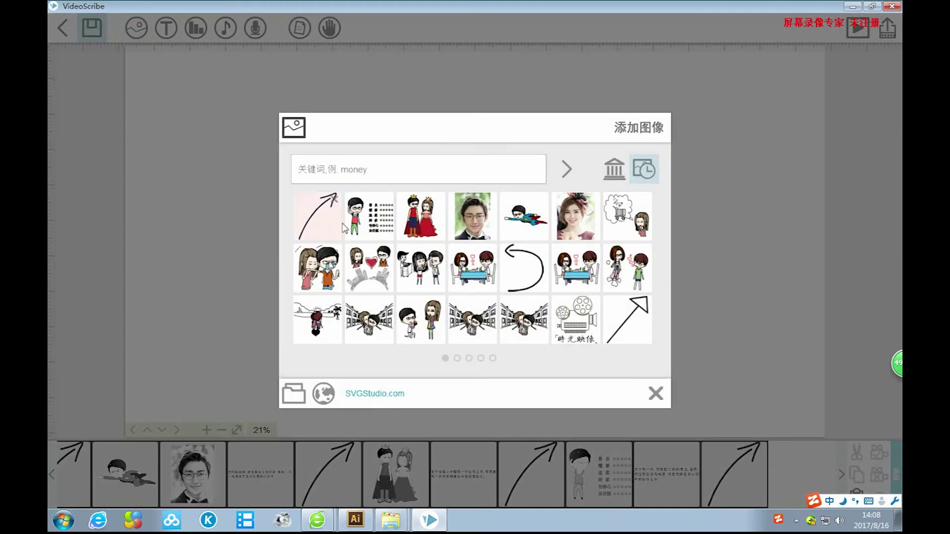
Insert image 22, the couple sharing an umbrella in the rain, from the local folder.
{"action": "left_click", "coordinate": [294, 393]}
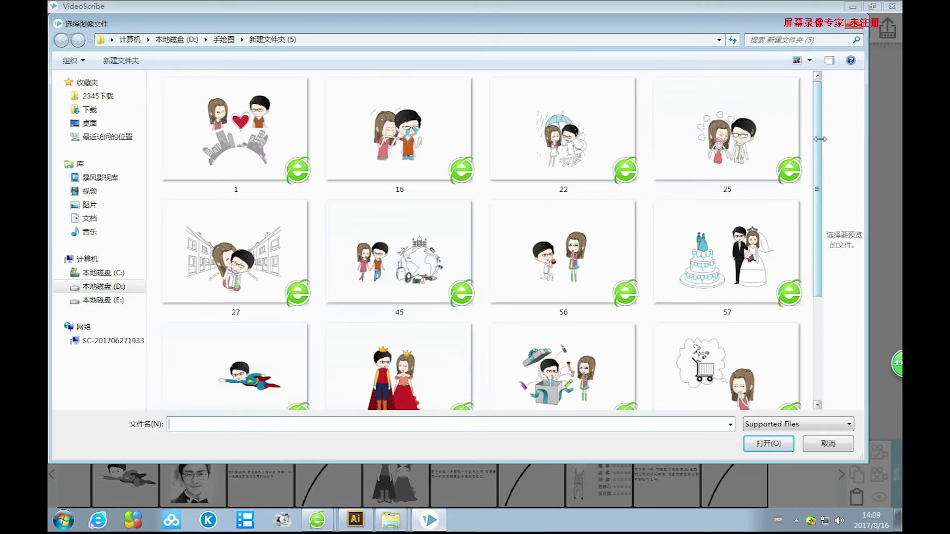
{"action": "scroll", "coordinate": [791, 275], "scroll_direction": "down", "scroll_amount": 4}
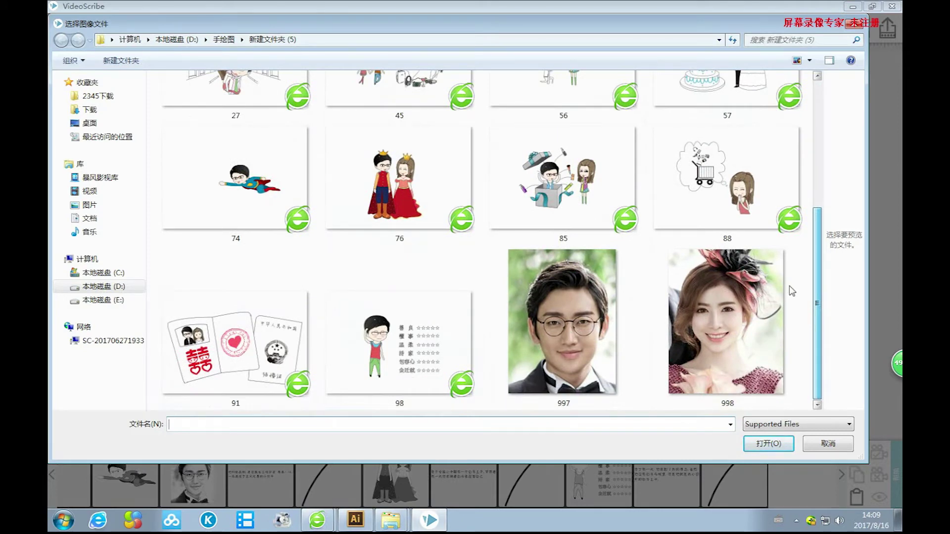
{"action": "scroll", "coordinate": [791, 282], "scroll_direction": "up", "scroll_amount": 6}
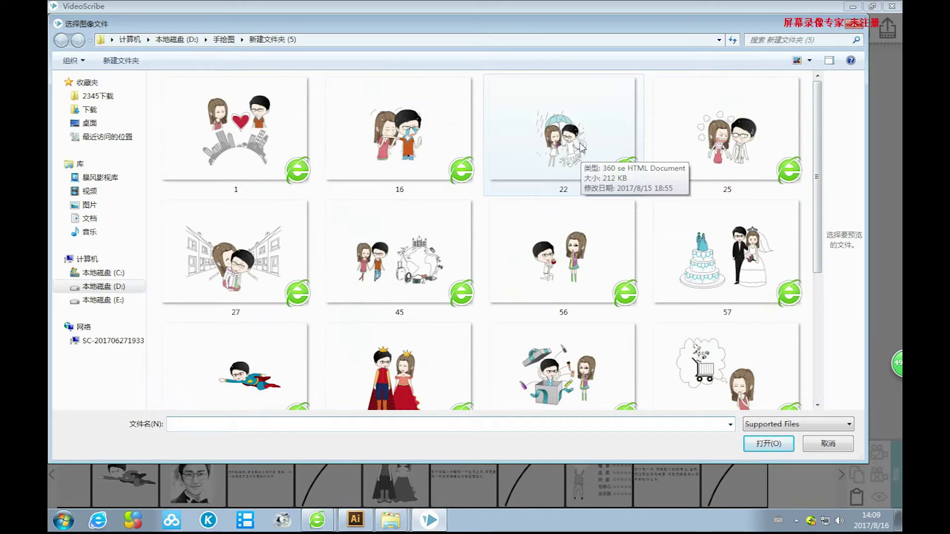
{"action": "left_click", "coordinate": [581, 146]}
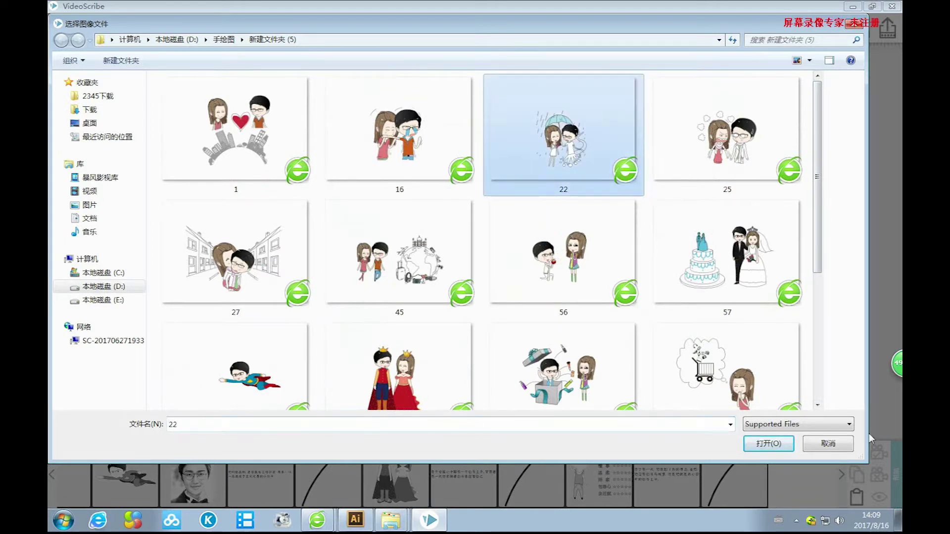
{"action": "left_click", "coordinate": [769, 438]}
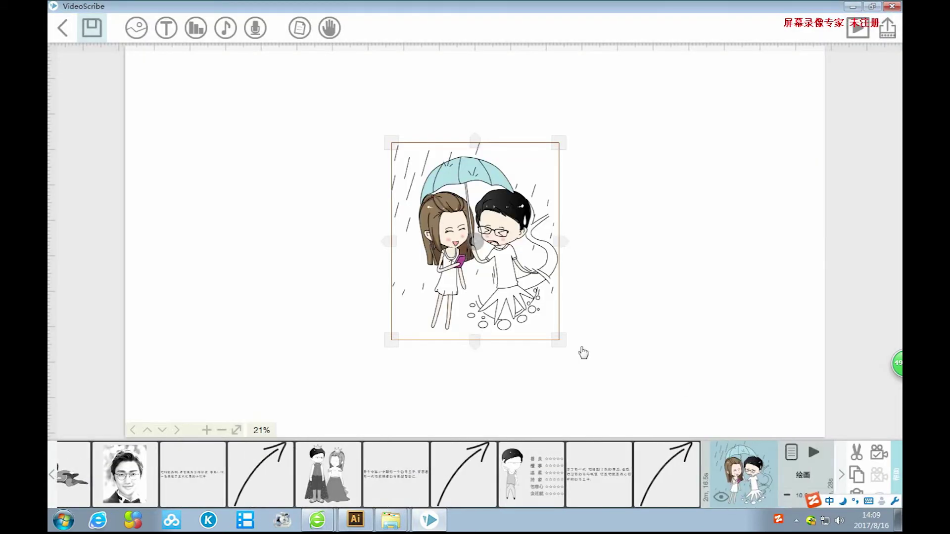
Enlarge the couple image and shift it slightly down on the canvas.
{"action": "left_click_drag", "start_coordinate": [555, 343], "coordinate": [655, 434]}
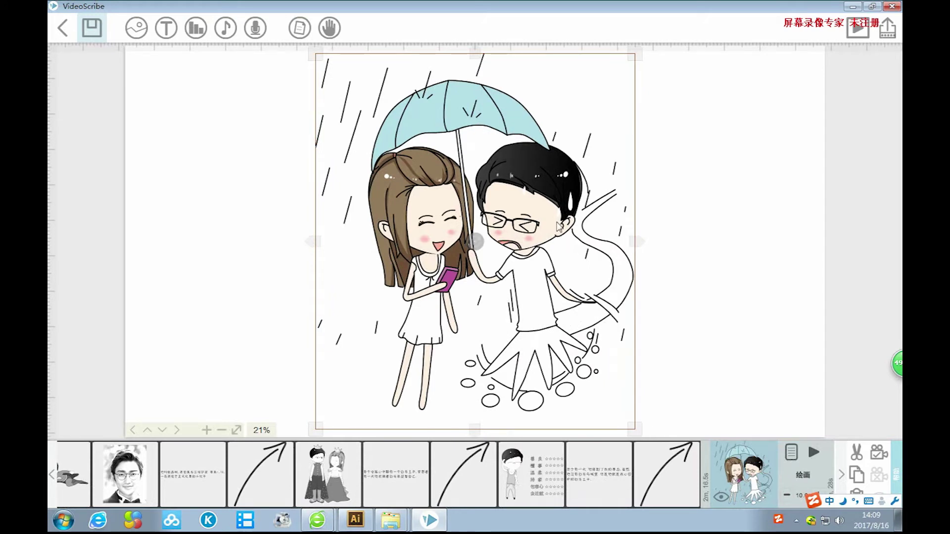
{"action": "left_click_drag", "start_coordinate": [559, 227], "coordinate": [560, 232]}
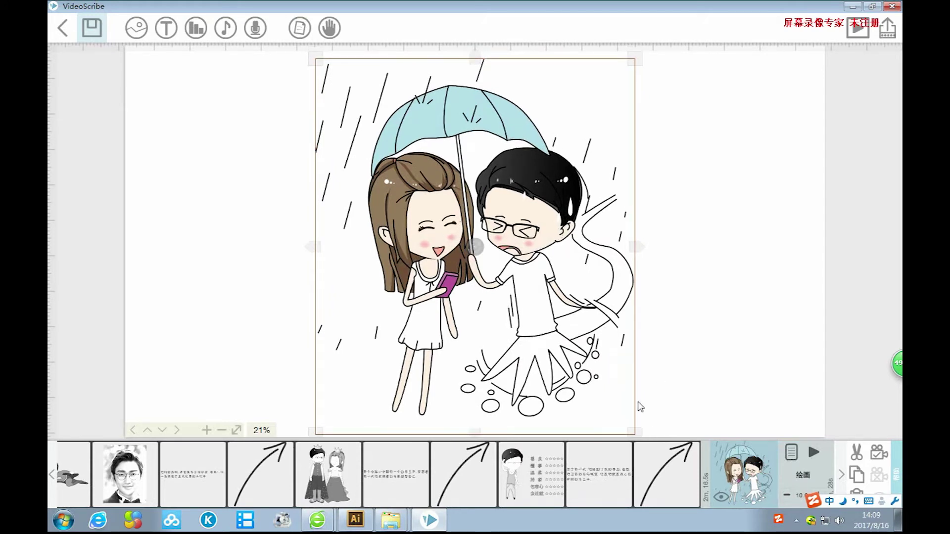
{"action": "left_click_drag", "start_coordinate": [634, 434], "coordinate": [642, 457]}
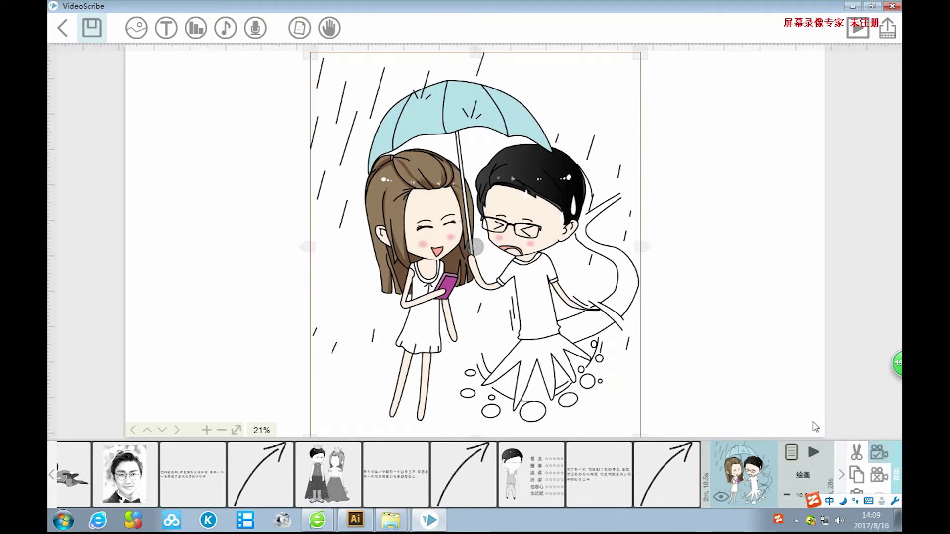
{"action": "left_click_drag", "start_coordinate": [740, 323], "coordinate": [569, 322]}
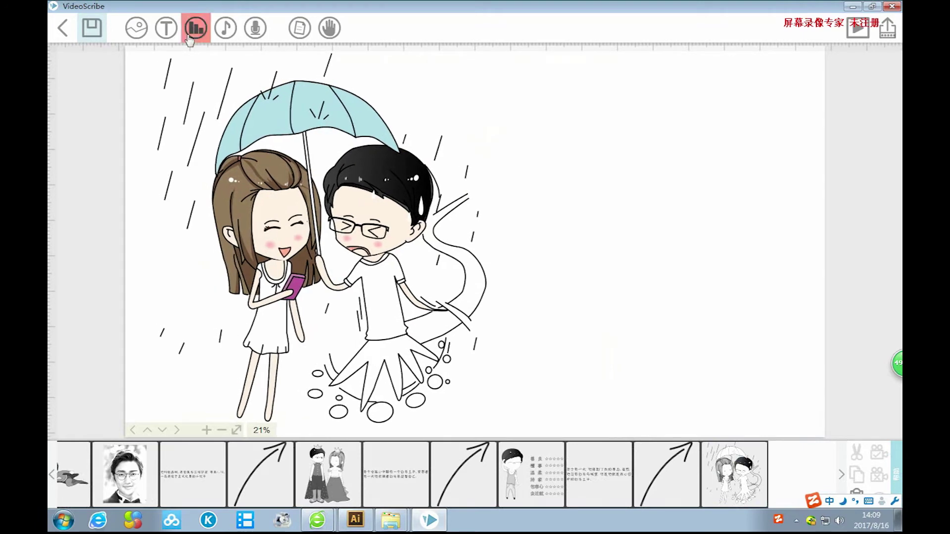
{"action": "left_click", "coordinate": [166, 28]}
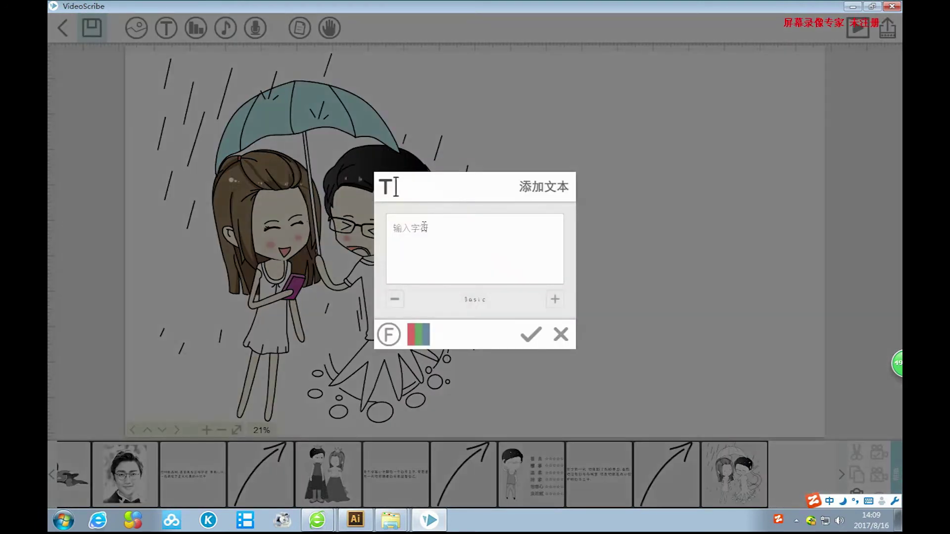
Type 在我有困难的时候他总是能第一时间 into the caption with the pinyin IME.
{"action": "type", "text": "zai"}
{"action": "key", "text": "space"}
{"action": "type", "text": "wo"}
{"action": "key", "text": "space"}
{"action": "type", "text": "you"}
{"action": "key", "text": "space"}
{"action": "type", "text": "k"}
{"action": "key", "text": "BackSpace"}
{"action": "type", "text": "kunnan"}
{"action": "key", "text": "space"}
{"action": "type", "text": "d"}
{"action": "key", "text": "space"}
{"action": "type", "text": "sh"}
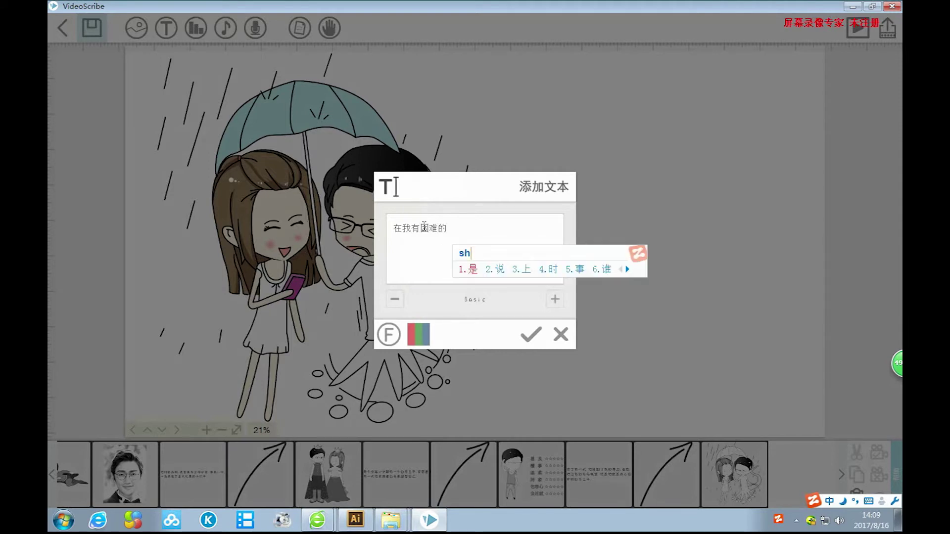
{"action": "type", "text": "ihou"}
{"action": "key", "text": "space"}
{"action": "type", "text": "ta"}
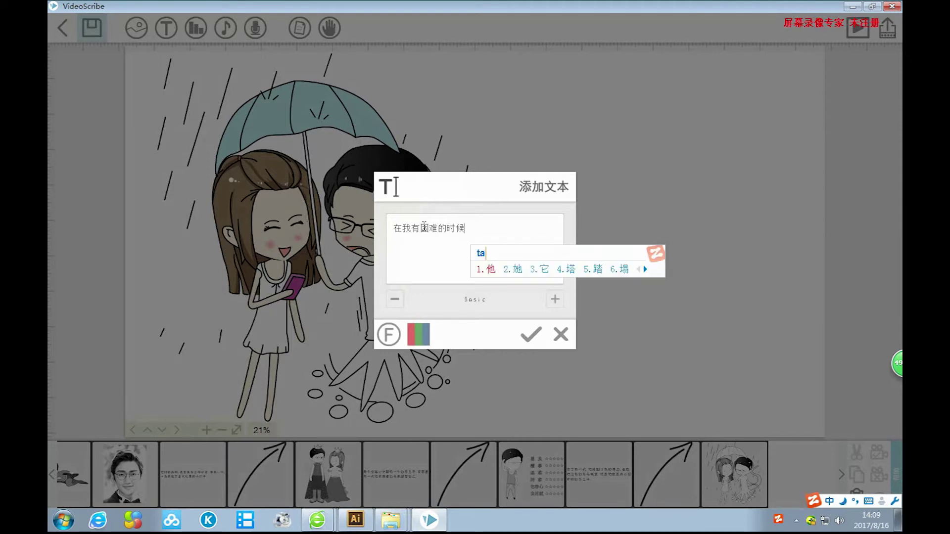
{"action": "key", "text": "space"}
{"action": "type", "text": "zongshi"}
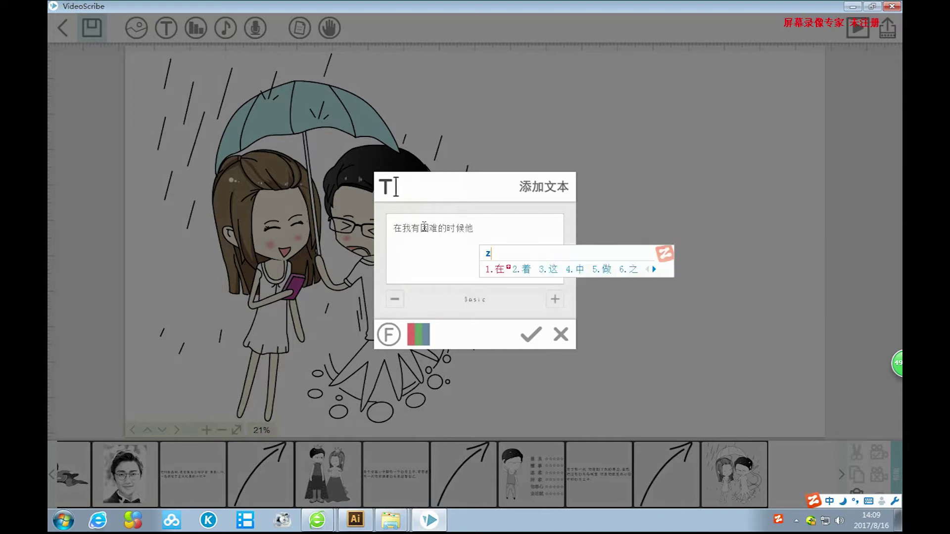
{"action": "key", "text": "space"}
{"action": "type", "text": "neng"}
{"action": "key", "text": "space"}
{"action": "type", "text": "diyi"}
{"action": "key", "text": "space"}
{"action": "type", "text": "shijian"}
{"action": "key", "text": "space"}
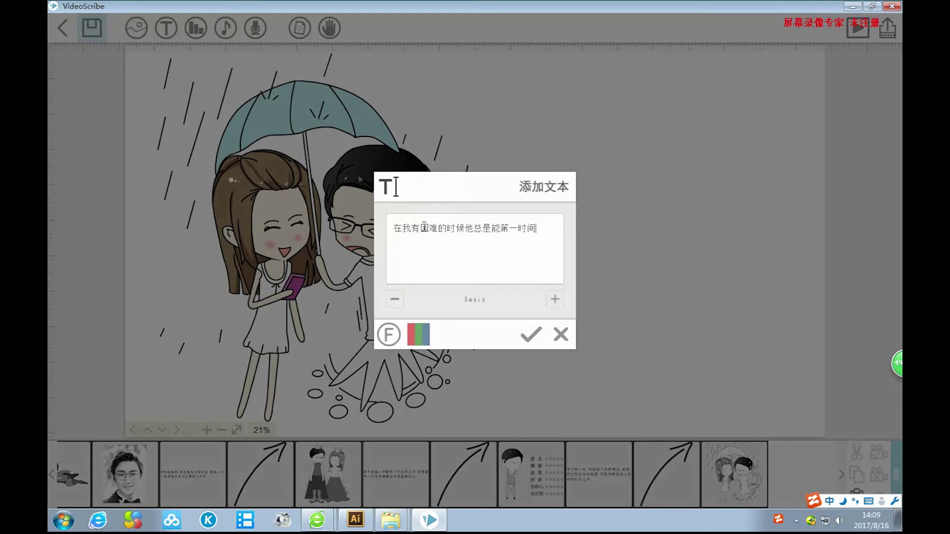
Insert a comma after 时候 and continue the caption with 出现在我的身边.
{"action": "left_click", "coordinate": [466, 226]}
{"action": "type", "text": "，"}
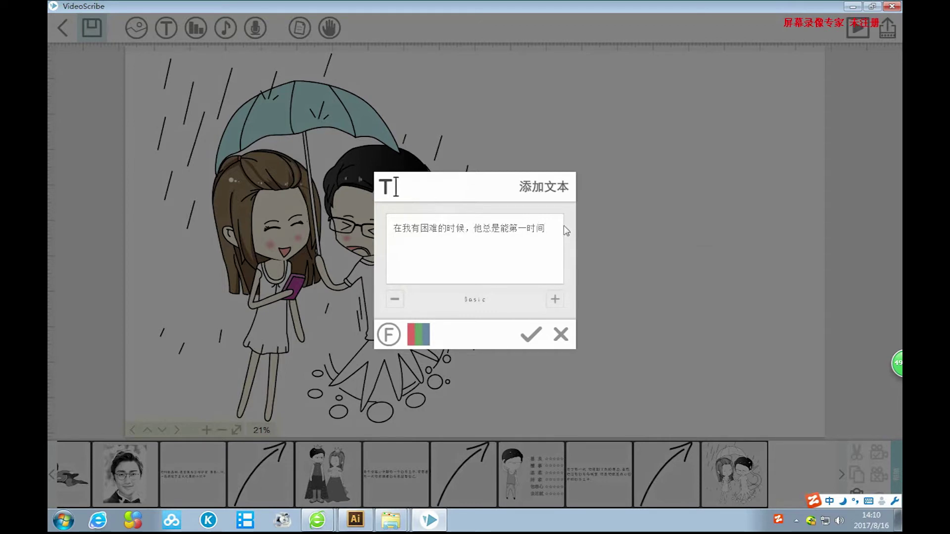
{"action": "type", "text": "ch"}
{"action": "key", "text": "Escape"}
{"action": "type", "text": "chuxian"}
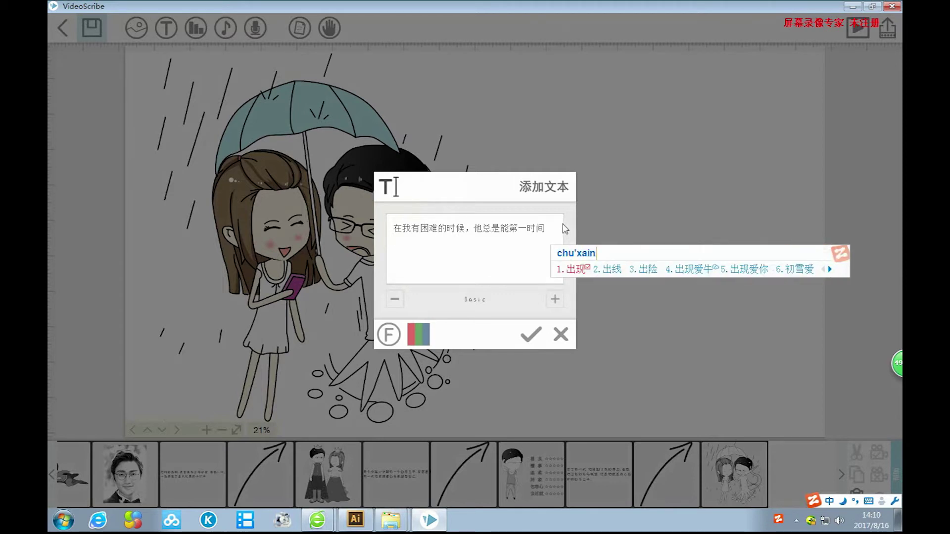
{"action": "key", "text": "space"}
{"action": "type", "text": "zai"}
{"action": "key", "text": "space"}
{"action": "type", "text": "wo"}
{"action": "key", "text": "space"}
{"action": "type", "text": "de"}
{"action": "key", "text": "space"}
{"action": "type", "text": "shenbian"}
{"action": "key", "text": "space"}
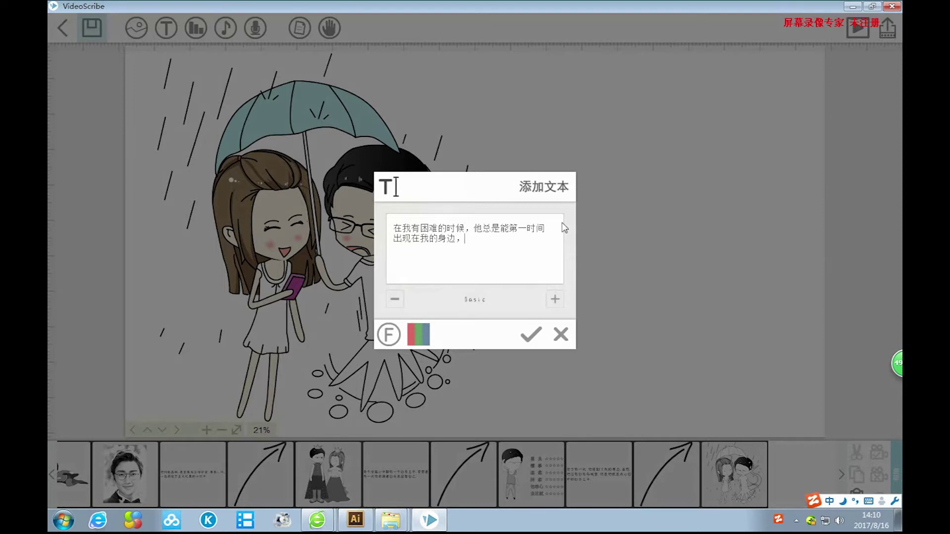
Finish the caption with 帮助我排忧解难。 and place it on the canvas.
{"action": "type", "text": "bang"}
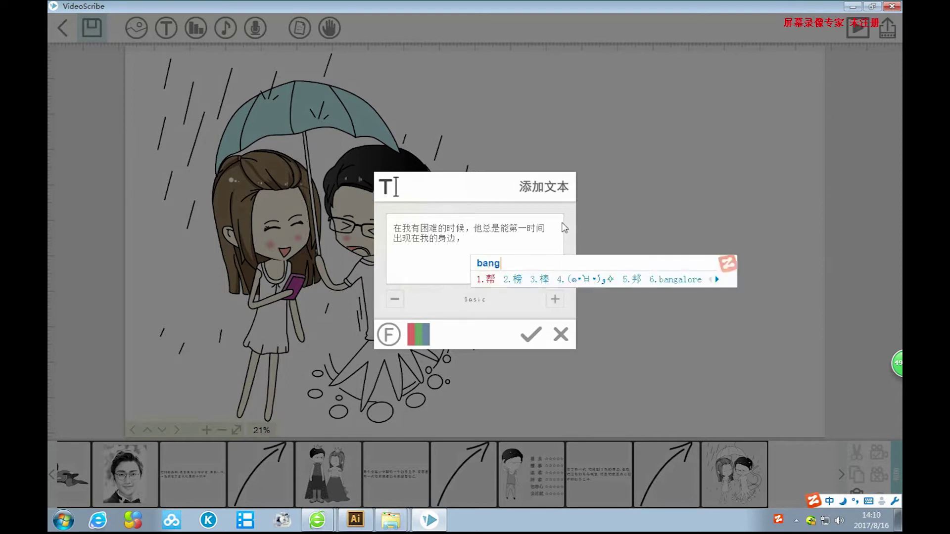
{"action": "type", "text": "zhuwo"}
{"action": "key", "text": "space"}
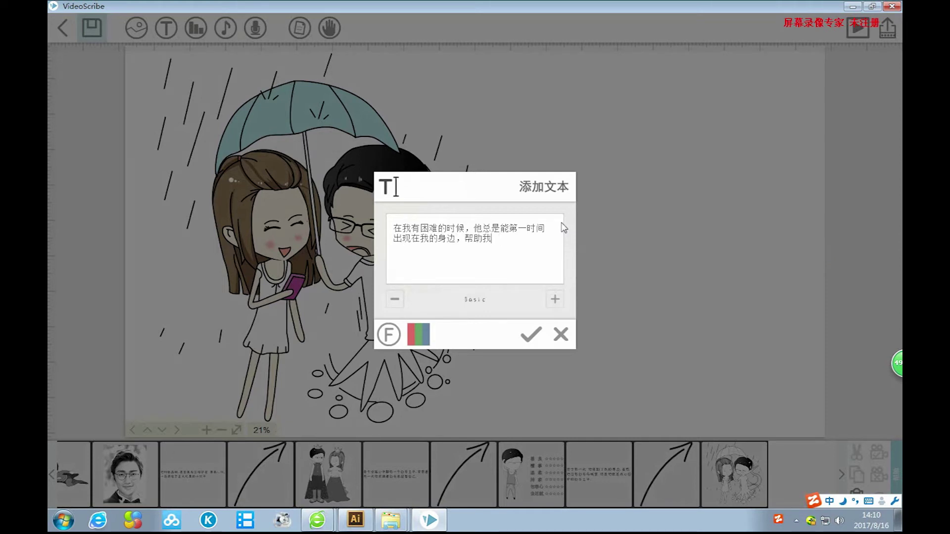
{"action": "type", "text": "paiyou"}
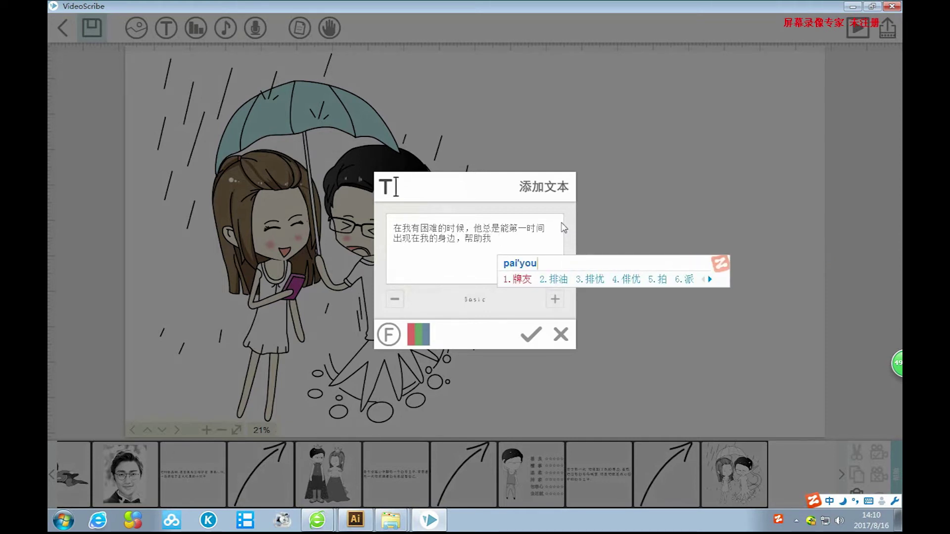
{"action": "type", "text": "jienan"}
{"action": "key", "text": "space"}
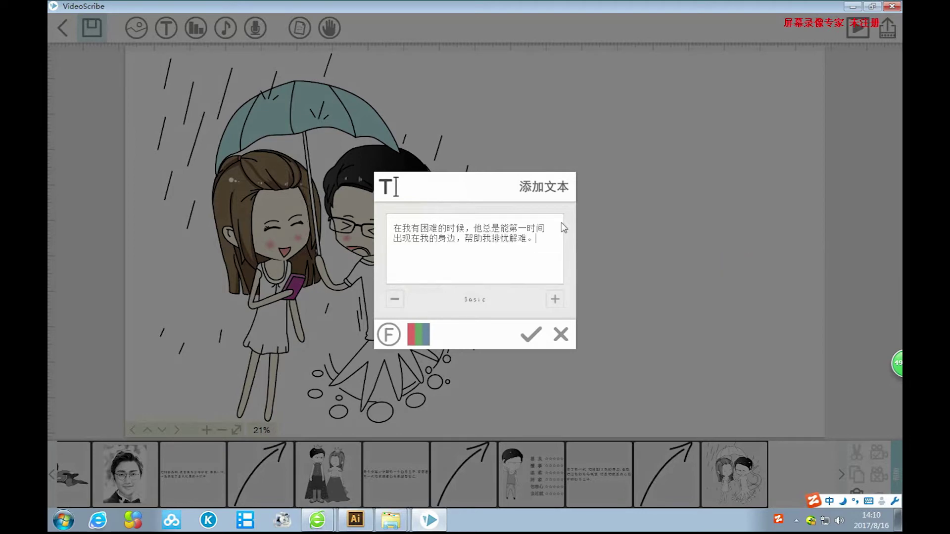
{"action": "type", "text": "。"}
{"action": "left_click", "coordinate": [530, 334]}
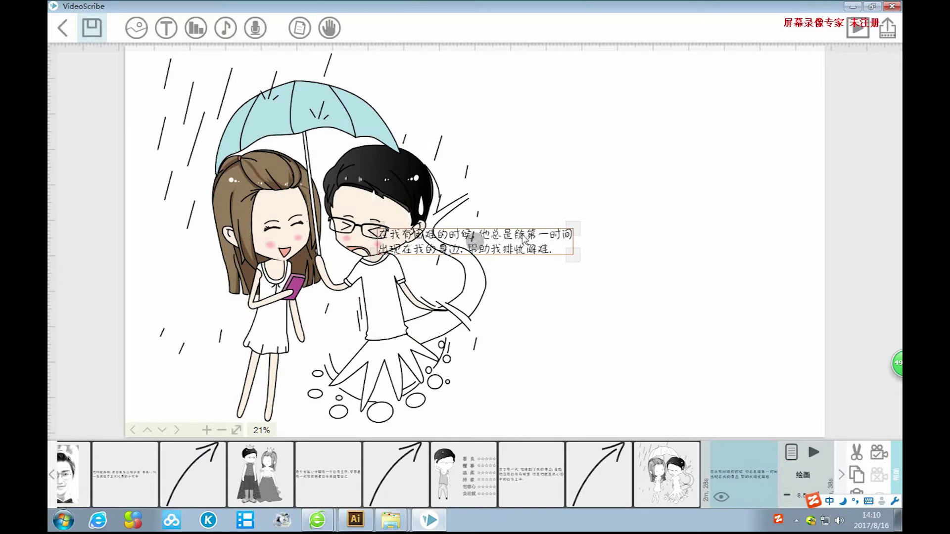
Scale up the caption and place it right of the couple, clear of the man.
{"action": "left_click_drag", "start_coordinate": [716, 270], "coordinate": [751, 273]}
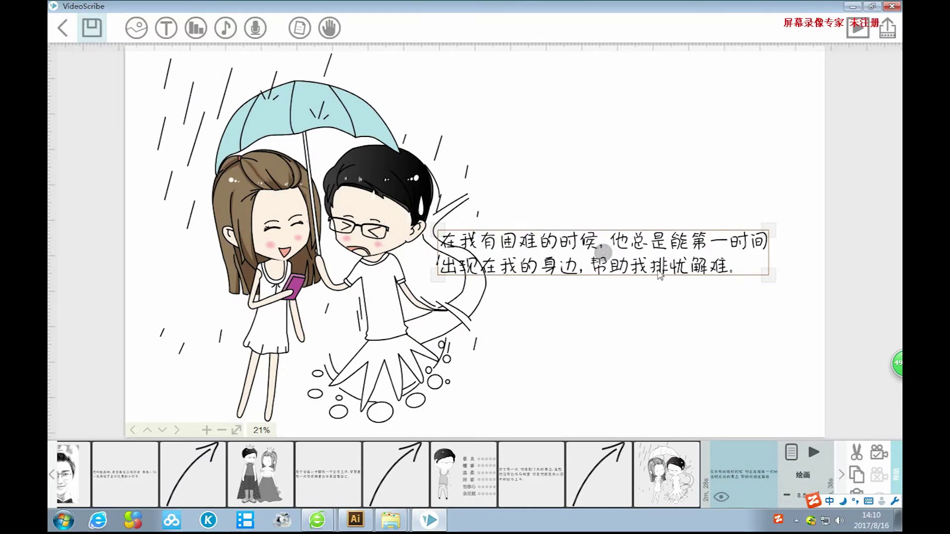
{"action": "left_click_drag", "start_coordinate": [658, 269], "coordinate": [681, 331]}
{"action": "left_click_drag", "start_coordinate": [822, 347], "coordinate": [796, 333]}
{"action": "left_click_drag", "start_coordinate": [725, 322], "coordinate": [702, 325]}
{"action": "left_click_drag", "start_coordinate": [778, 341], "coordinate": [788, 342]}
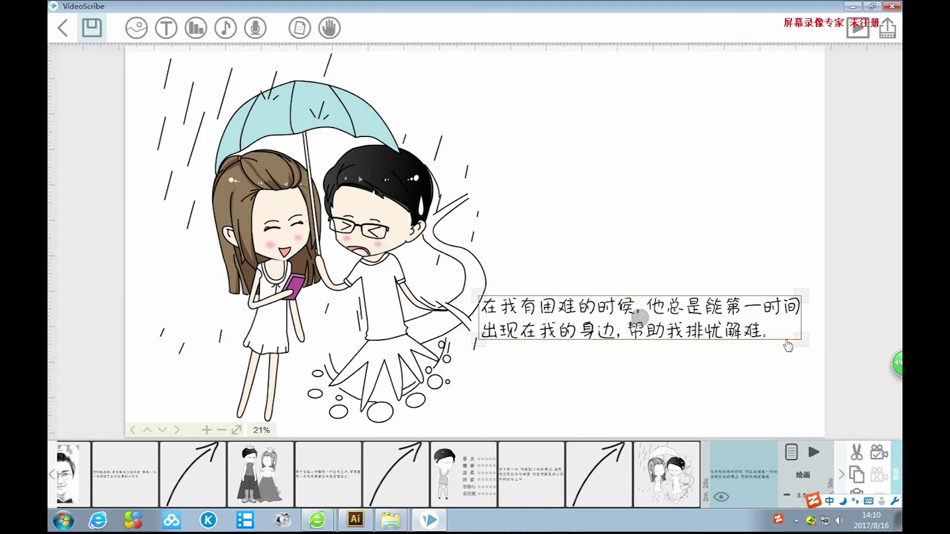
{"action": "left_click_drag", "start_coordinate": [676, 332], "coordinate": [680, 334]}
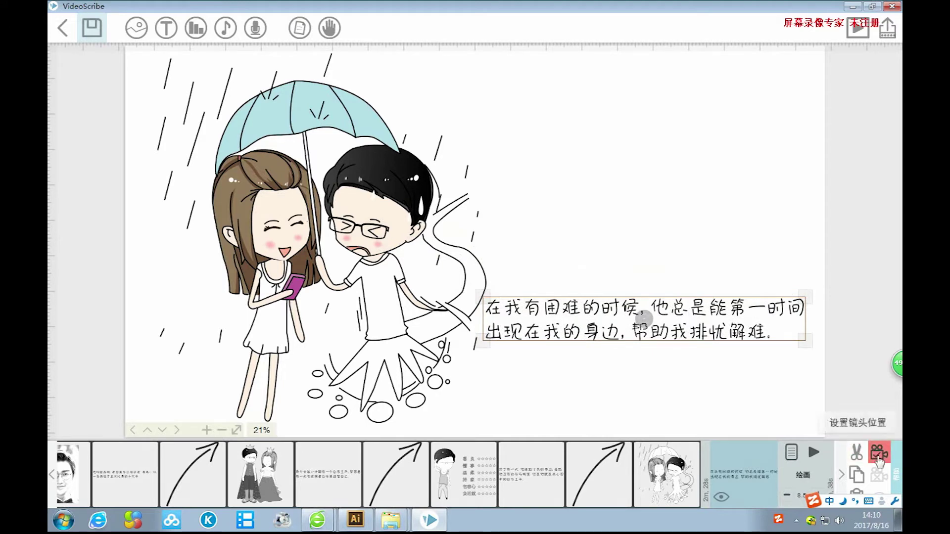
{"action": "left_click", "coordinate": [676, 256]}
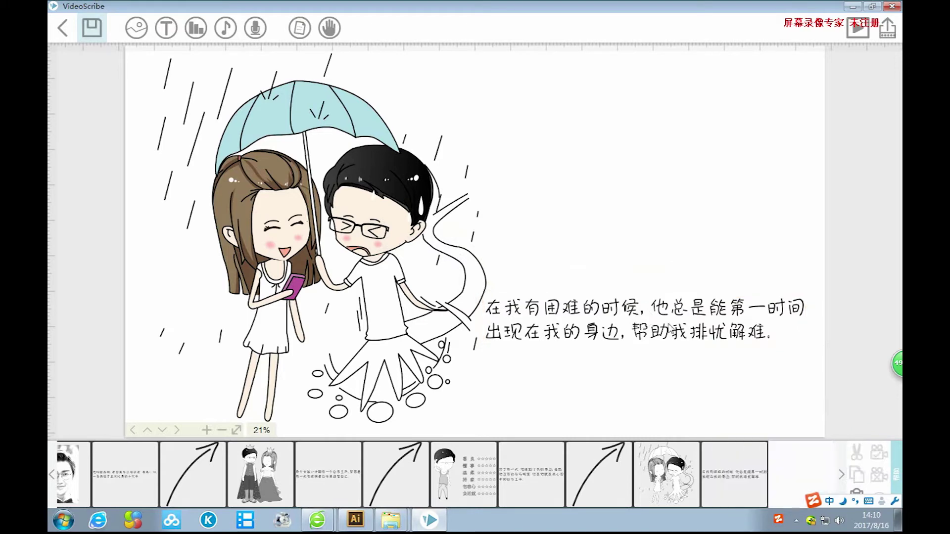
Lengthen the umbrella caption's pause to 2.0 s in its timing properties.
{"action": "left_click", "coordinate": [643, 316]}
{"action": "left_click", "coordinate": [791, 452]}
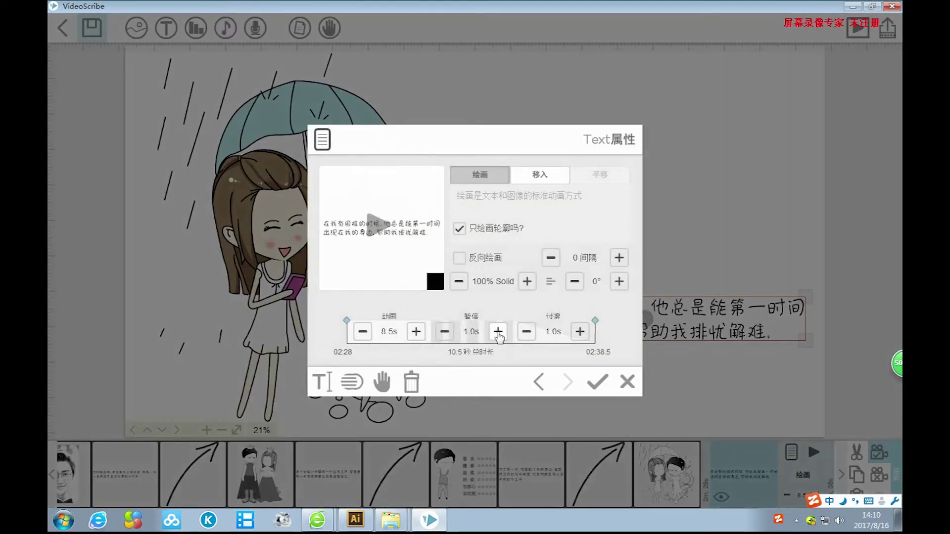
{"action": "left_click", "coordinate": [498, 332]}
{"action": "left_click", "coordinate": [597, 381]}
{"action": "left_click", "coordinate": [696, 258]}
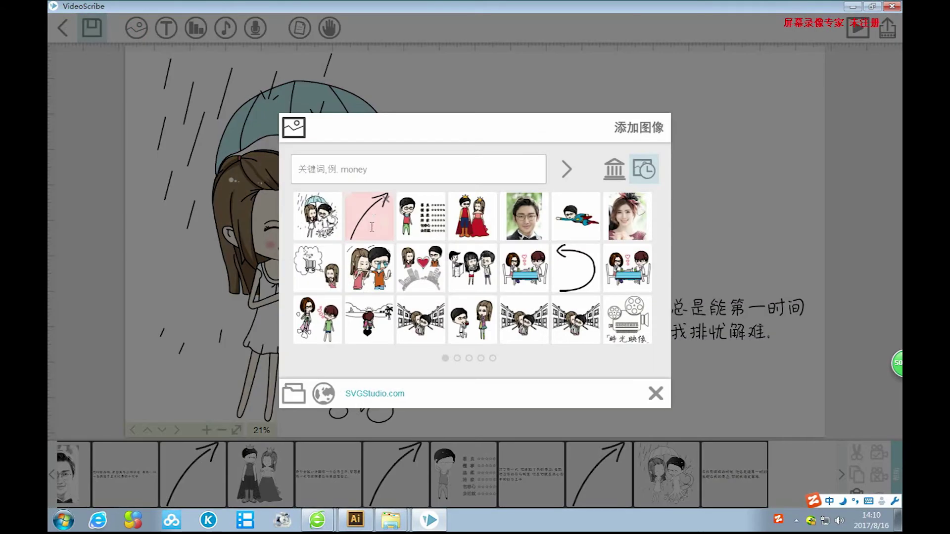
Add a curved arrow below the caption, scale and rotate it right, and set the camera.
{"action": "left_click", "coordinate": [369, 216]}
{"action": "left_click_drag", "start_coordinate": [554, 144], "coordinate": [595, 436]}
{"action": "left_click_drag", "start_coordinate": [630, 381], "coordinate": [751, 375]}
{"action": "left_click", "coordinate": [875, 450]}
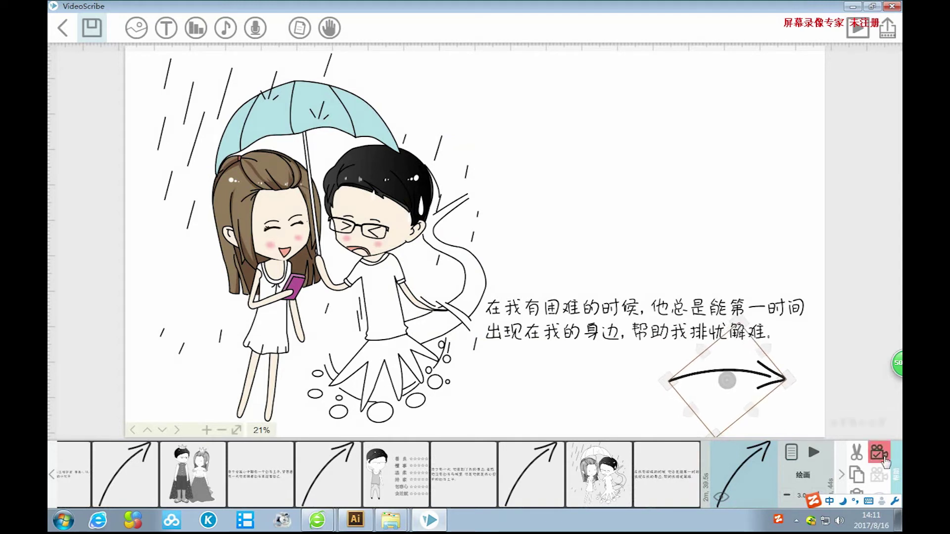
{"action": "left_click", "coordinate": [757, 256]}
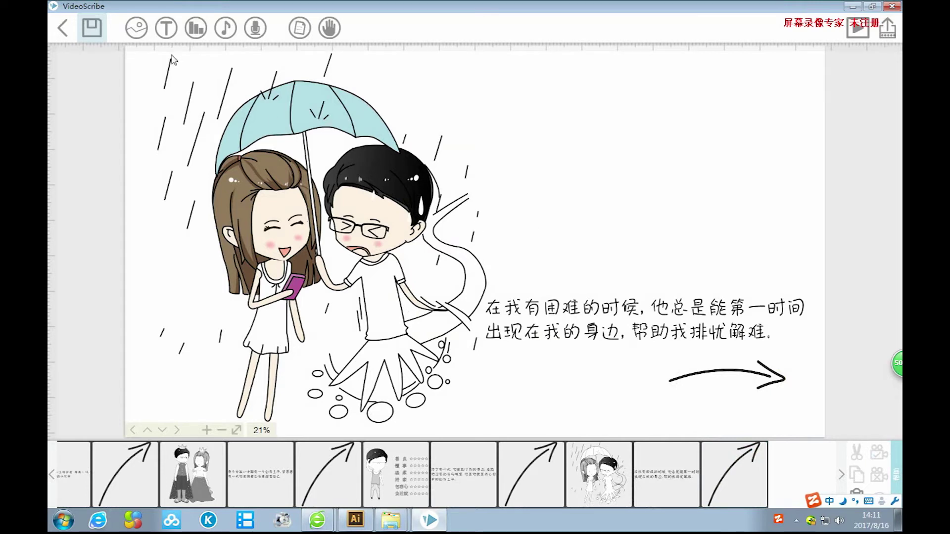
{"action": "left_click", "coordinate": [97, 35]}
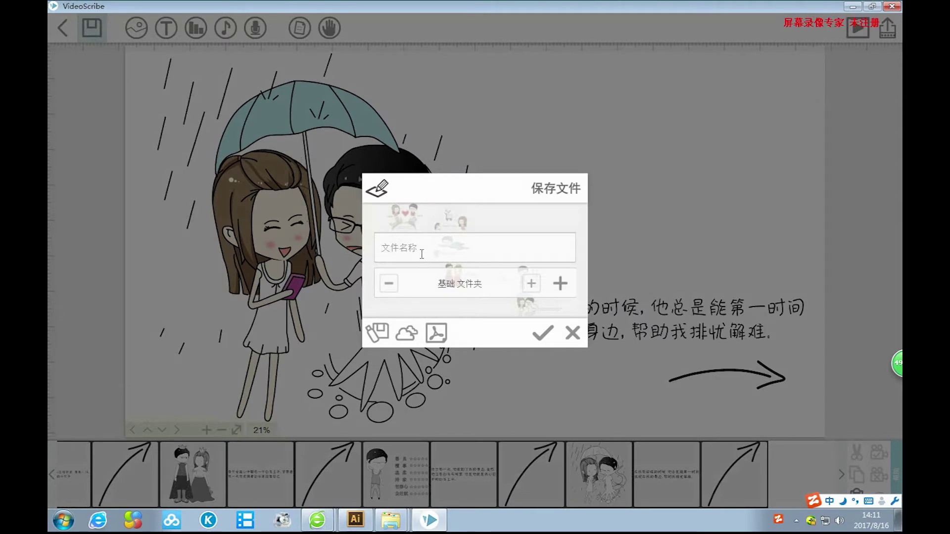
Enter 我的爱情故事 as the project name and confirm the save.
{"action": "type", "text": "我的"}
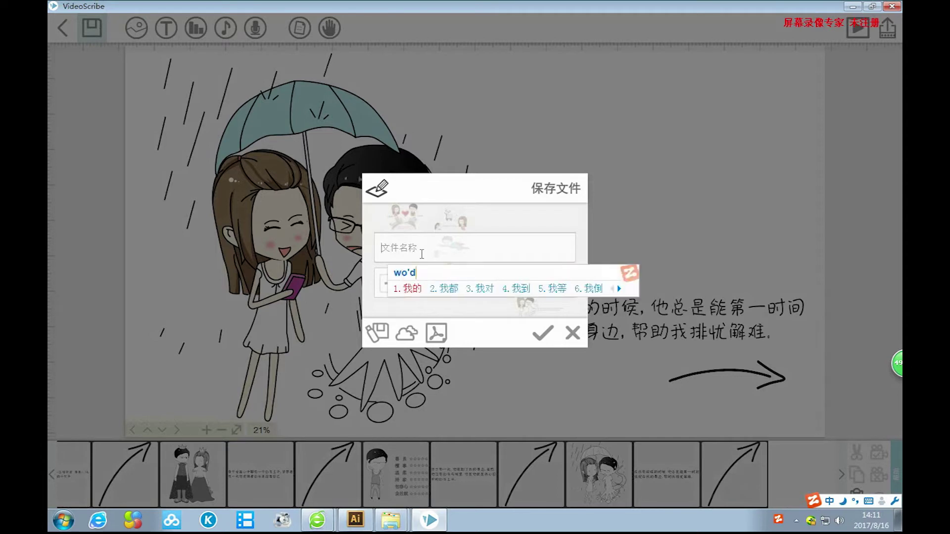
{"action": "type", "text": "爱情"}
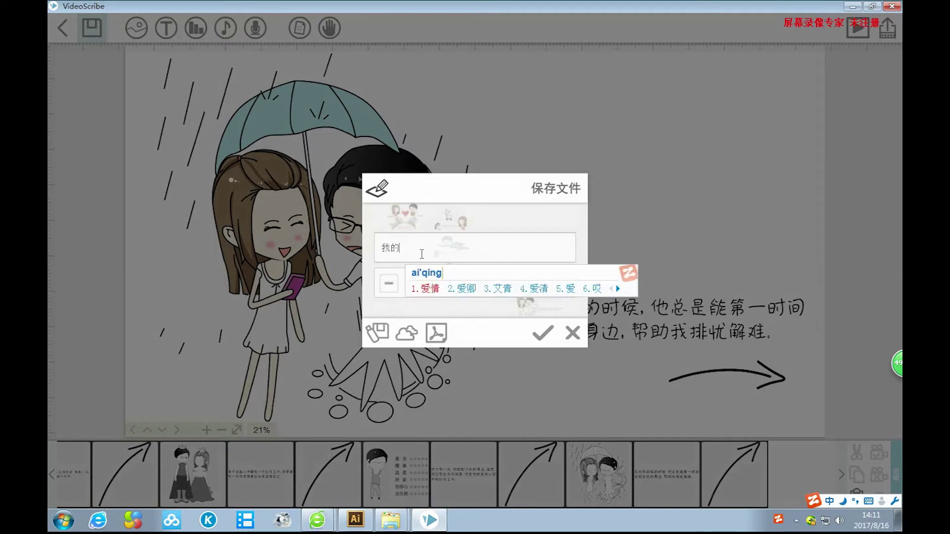
{"action": "type", "text": "gu故事"}
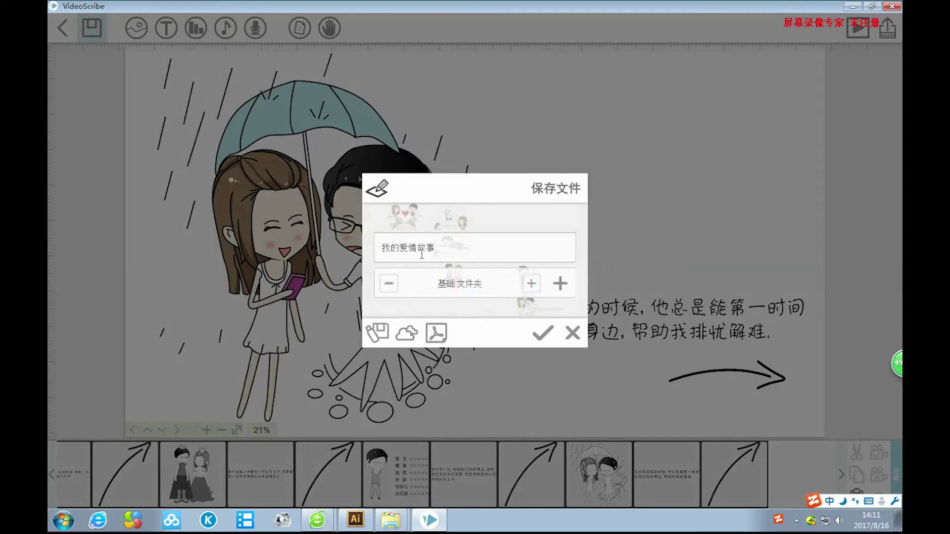
{"action": "left_click", "coordinate": [536, 340]}
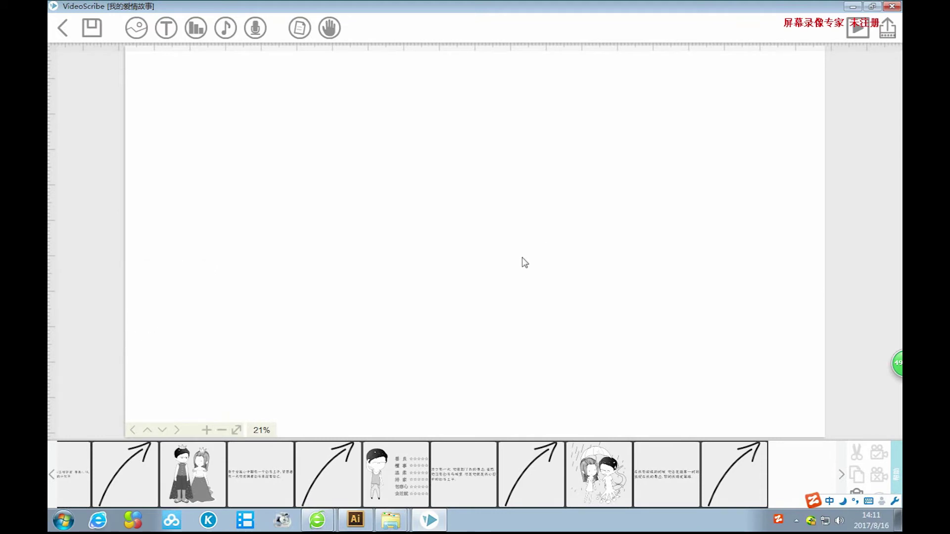
Insert image 85, the boy popping out of a gift box, from the local folder.
{"action": "left_click", "coordinate": [136, 27]}
{"action": "left_click", "coordinate": [295, 393]}
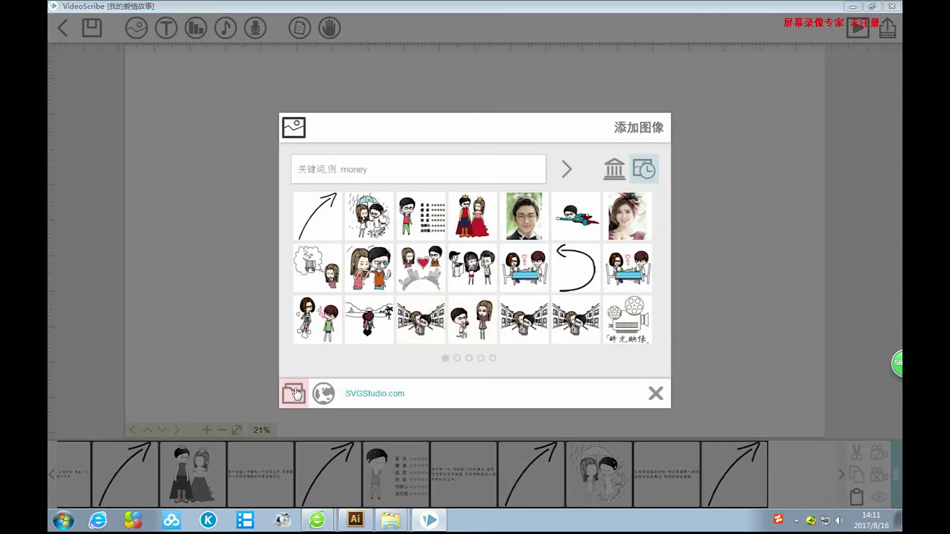
{"action": "left_click_drag", "start_coordinate": [818, 157], "coordinate": [817, 254]}
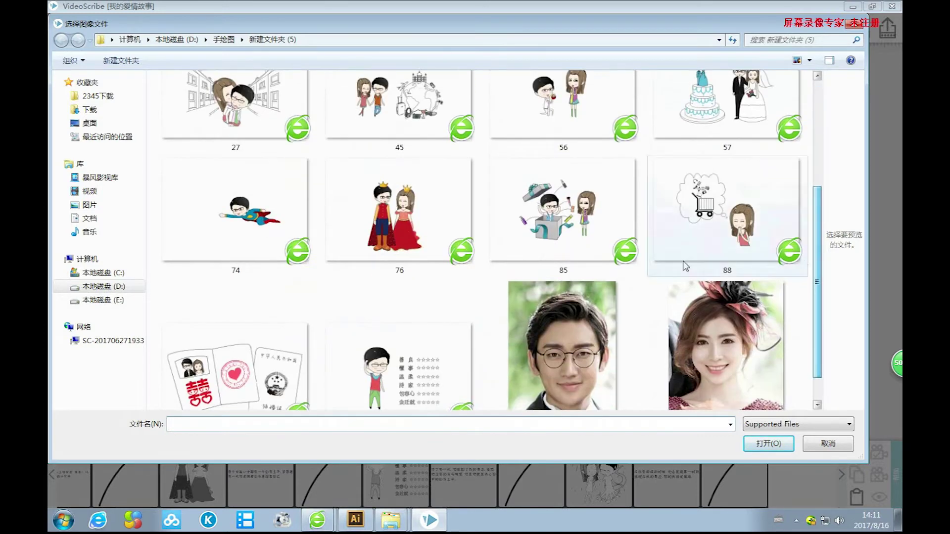
{"action": "left_click", "coordinate": [639, 270]}
{"action": "left_click", "coordinate": [761, 444]}
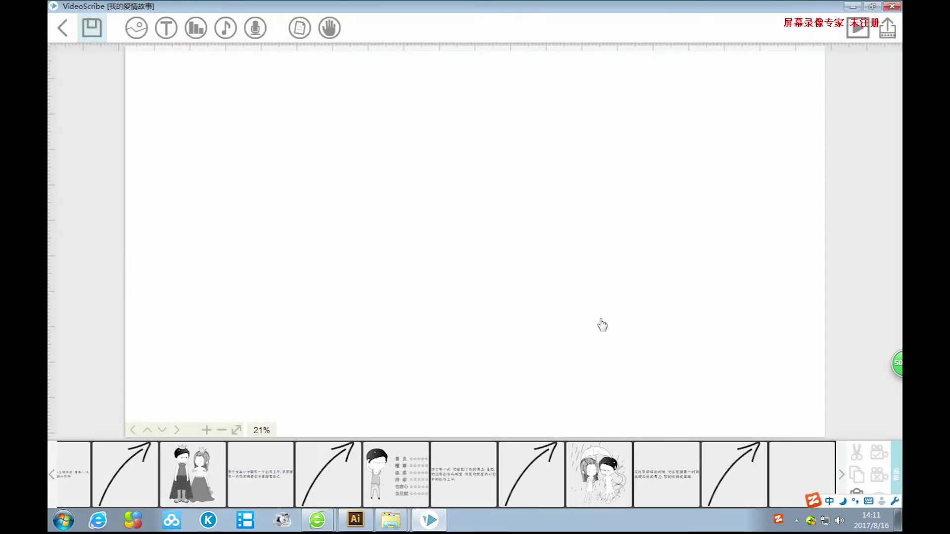
Enlarge the gift-box image and position it at the left of the scene.
{"action": "left_click_drag", "start_coordinate": [551, 318], "coordinate": [718, 447]}
{"action": "left_click", "coordinate": [717, 447]}
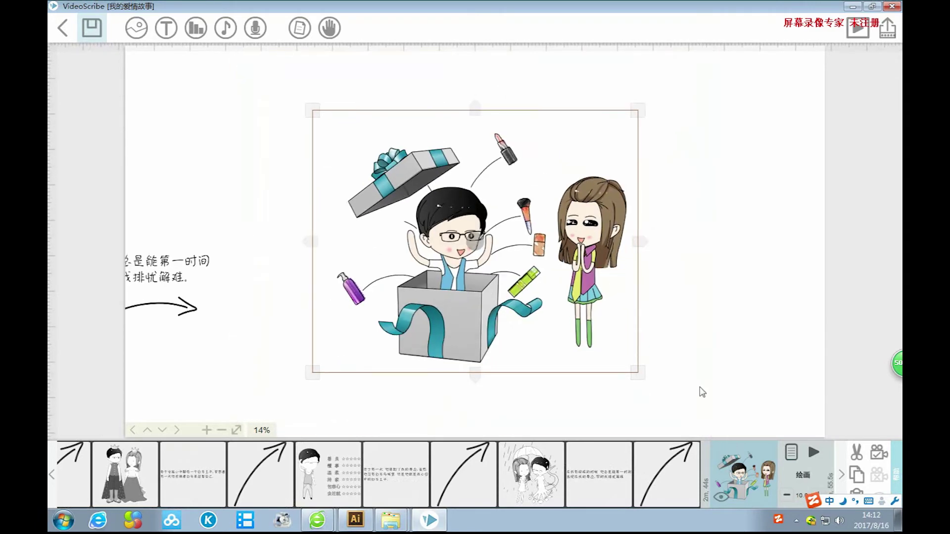
{"action": "left_click", "coordinate": [722, 374]}
{"action": "scroll", "coordinate": [722, 375], "scroll_direction": "up", "scroll_amount": 5}
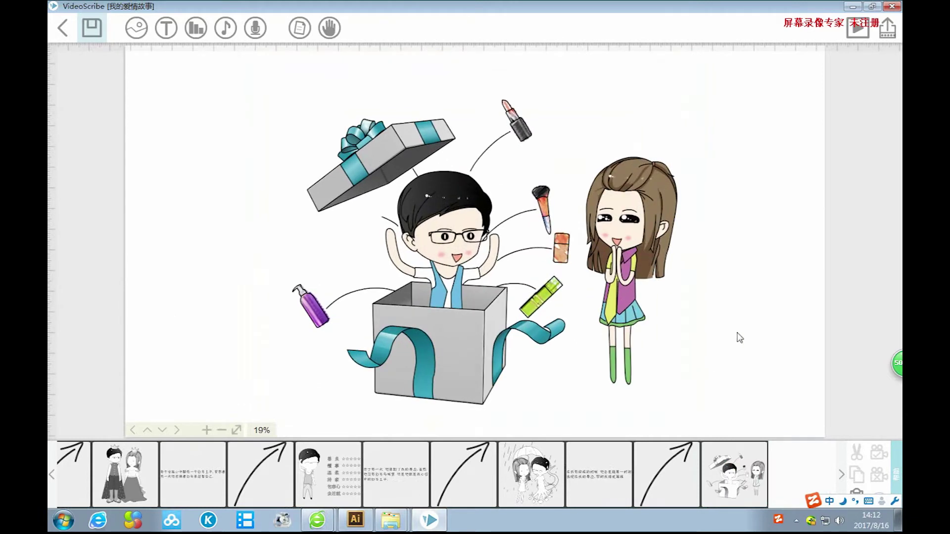
{"action": "left_click_drag", "start_coordinate": [740, 338], "coordinate": [664, 335]}
{"action": "left_click_drag", "start_coordinate": [385, 306], "coordinate": [483, 323]}
{"action": "left_click_drag", "start_coordinate": [703, 414], "coordinate": [717, 425]}
{"action": "left_click_drag", "start_coordinate": [520, 387], "coordinate": [497, 371]}
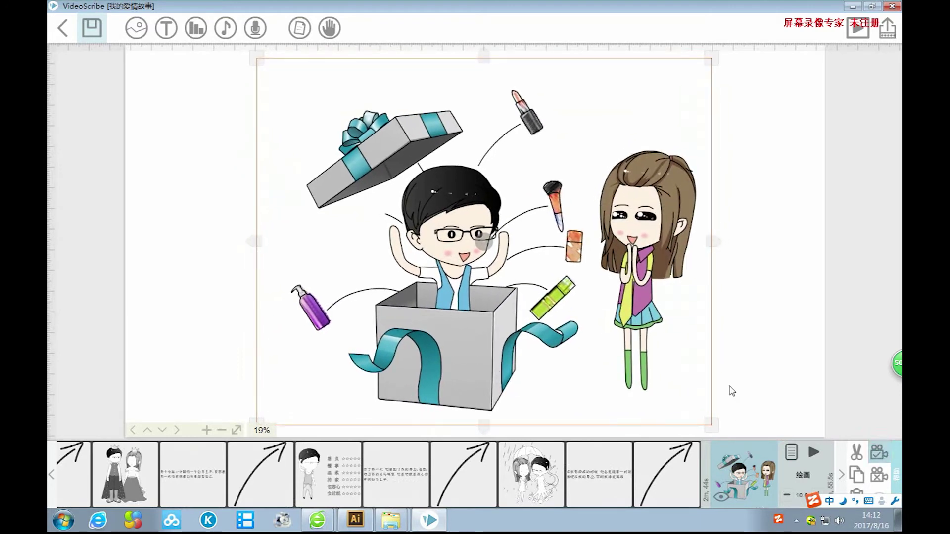
{"action": "left_click", "coordinate": [747, 381]}
{"action": "left_click_drag", "start_coordinate": [765, 365], "coordinate": [610, 362]}
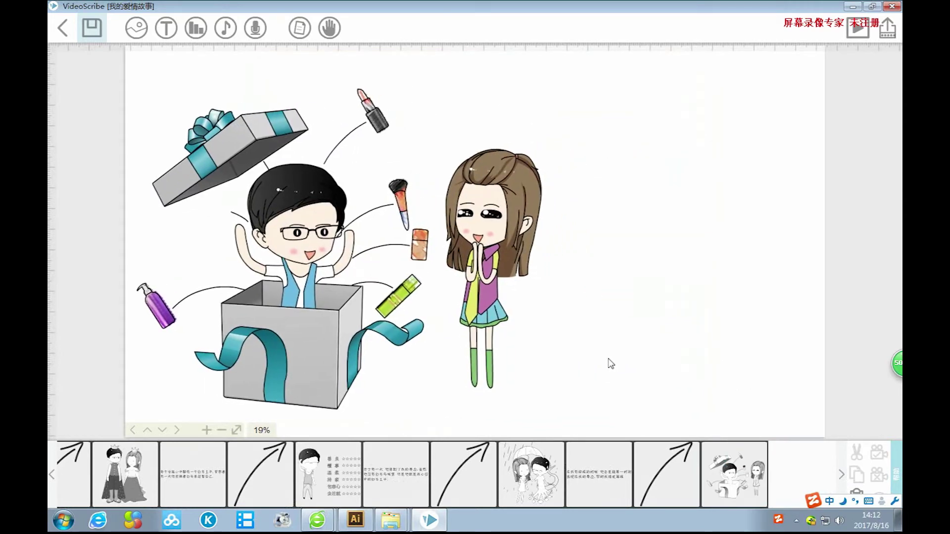
Start a new caption with the first line 他总能给我带来，一些小惊喜、小浪漫.
{"action": "left_click", "coordinate": [166, 28]}
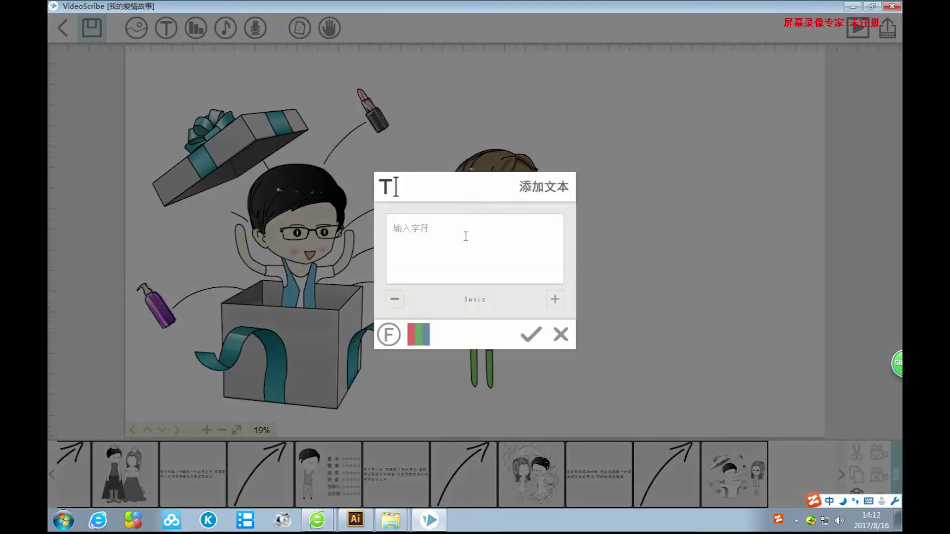
{"action": "type", "text": "ta zongn"}
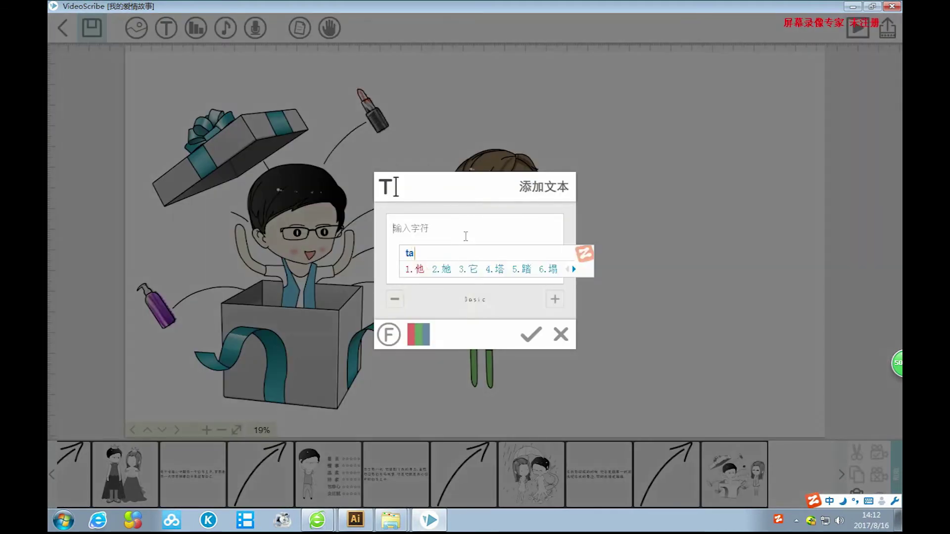
{"action": "key", "text": "space"}
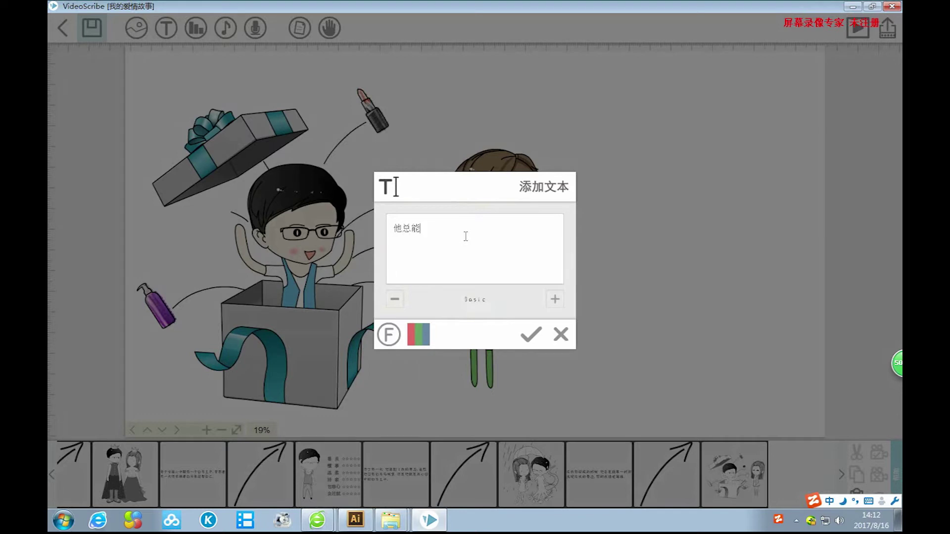
{"action": "type", "text": "daiwo"}
{"action": "key", "text": "BackSpace"}
{"action": "key", "text": "BackSpace"}
{"action": "key", "text": "BackSpace"}
{"action": "key", "text": "BackSpace"}
{"action": "key", "text": "BackSpace"}
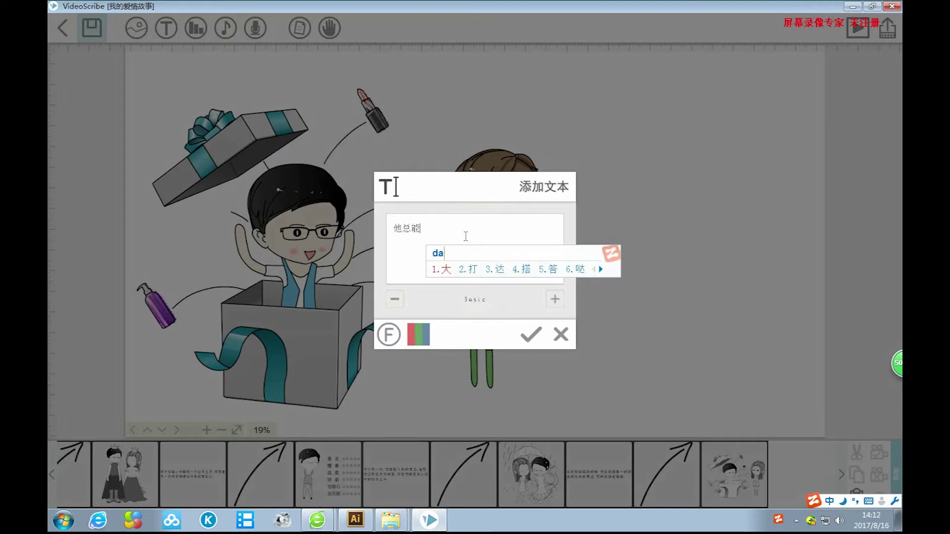
{"action": "type", "text": "geiwo"}
{"action": "key", "text": "space"}
{"action": "type", "text": "dailai"}
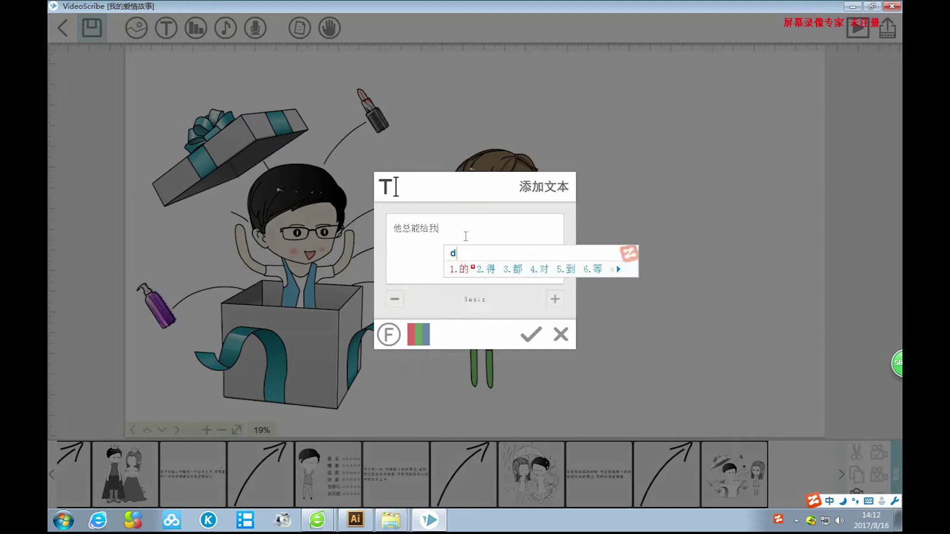
{"action": "key", "text": "space"}
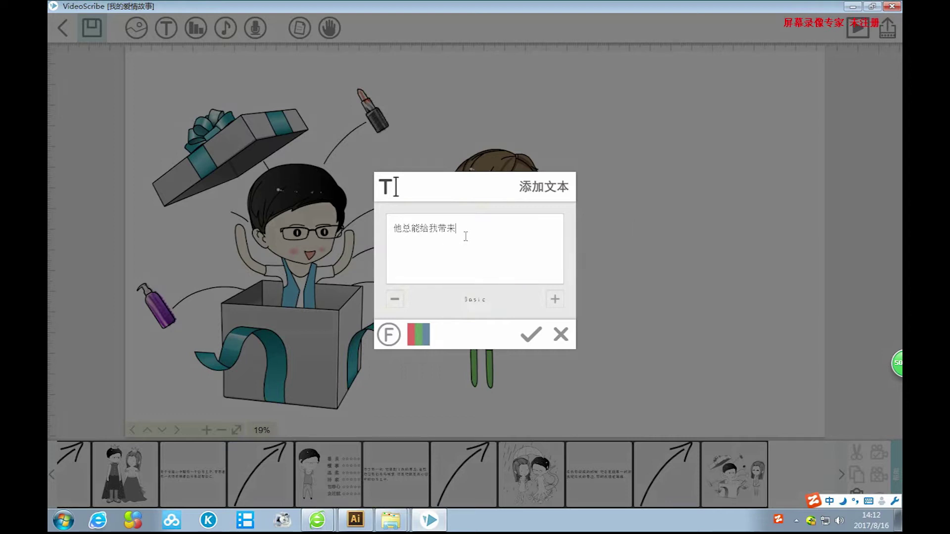
{"action": "type", "text": ",yixie"}
{"action": "key", "text": "space"}
{"action": "type", "text": "xiao'"}
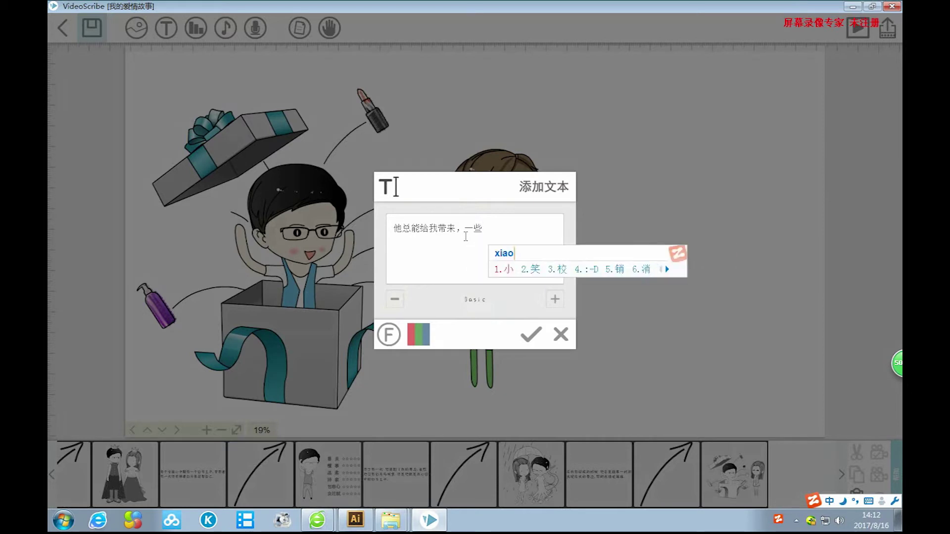
{"action": "type", "text": "jing'ji"}
{"action": "key", "text": "BackSpace"}
{"action": "key", "text": "BackSpace"}
{"action": "type", "text": "xi"}
{"action": "key", "text": "space"}
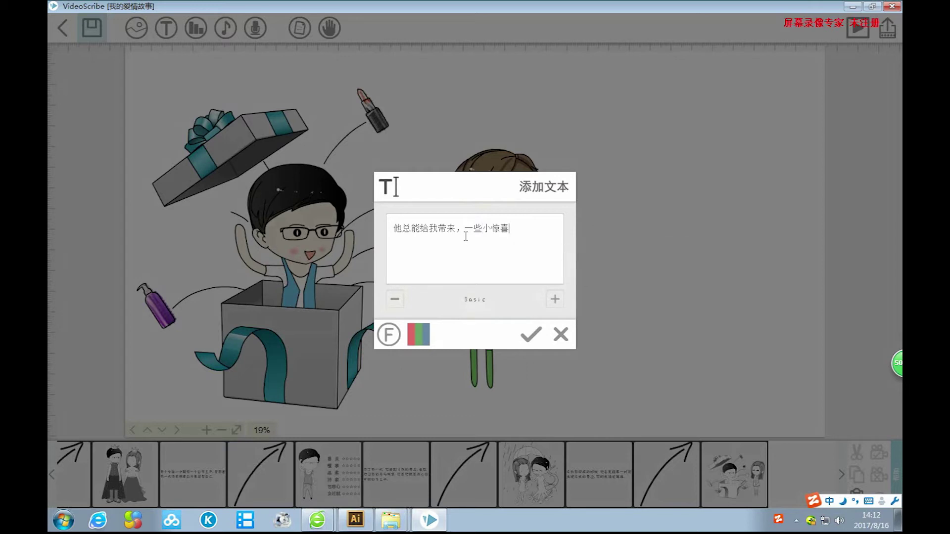
{"action": "type", "text": "、"}
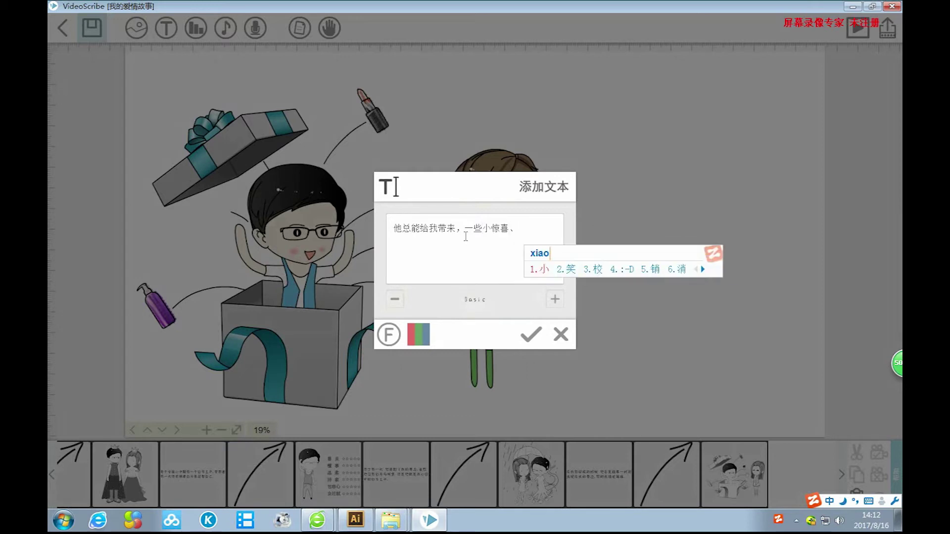
{"action": "type", "text": "xiaolangman"}
{"action": "key", "text": "space"}
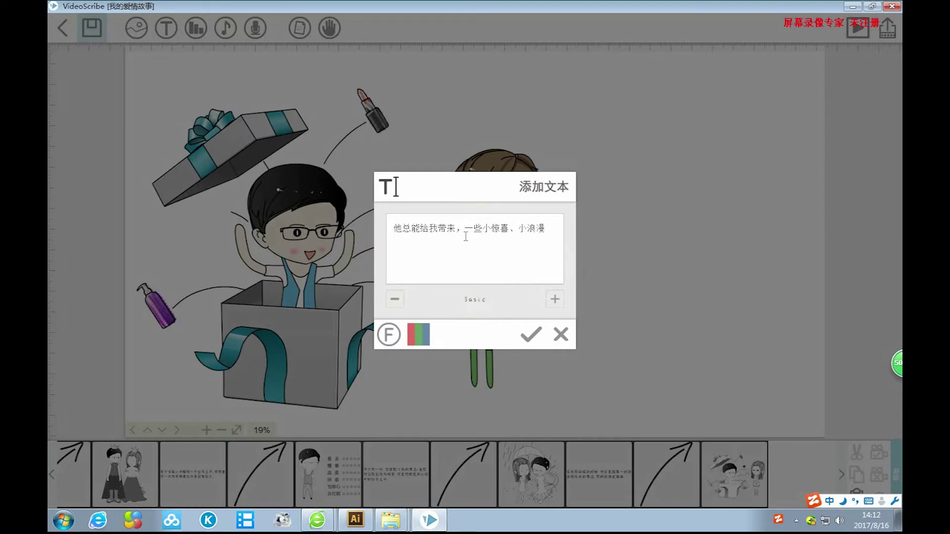
Add the second line 有他在的日子里，每天都是晴天。 and place the caption.
{"action": "type", "text": "youta"}
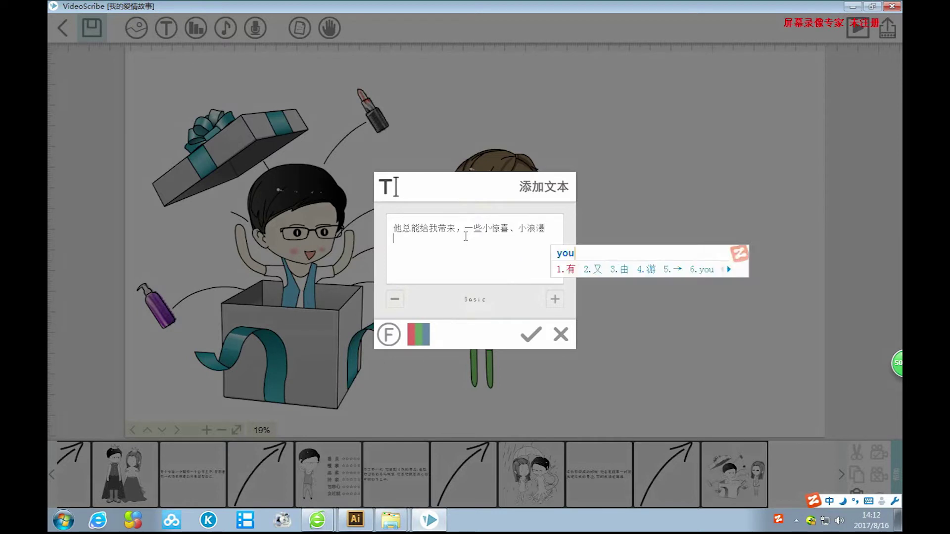
{"action": "type", "text": "zai3"}
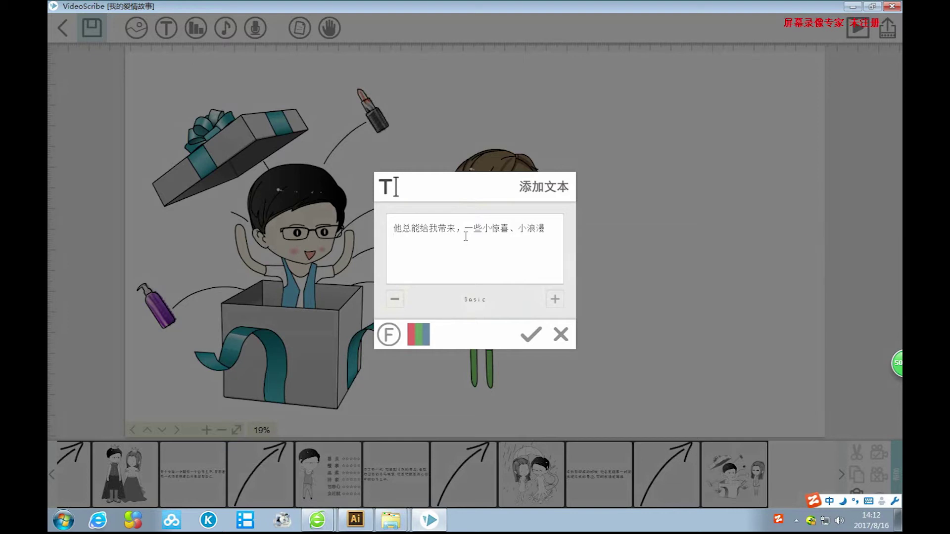
{"action": "type", "text": "ta"}
{"action": "key", "text": "space"}
{"action": "type", "text": "zai"}
{"action": "key", "text": "space"}
{"action": "type", "text": "de"}
{"action": "key", "text": "space"}
{"action": "type", "text": "rizi"}
{"action": "key", "text": "space"}
{"action": "type", "text": "li"}
{"action": "key", "text": "space"}
{"action": "type", "text": "，meitian"}
{"action": "key", "text": "space"}
{"action": "type", "text": "doushi"}
{"action": "key", "text": "space"}
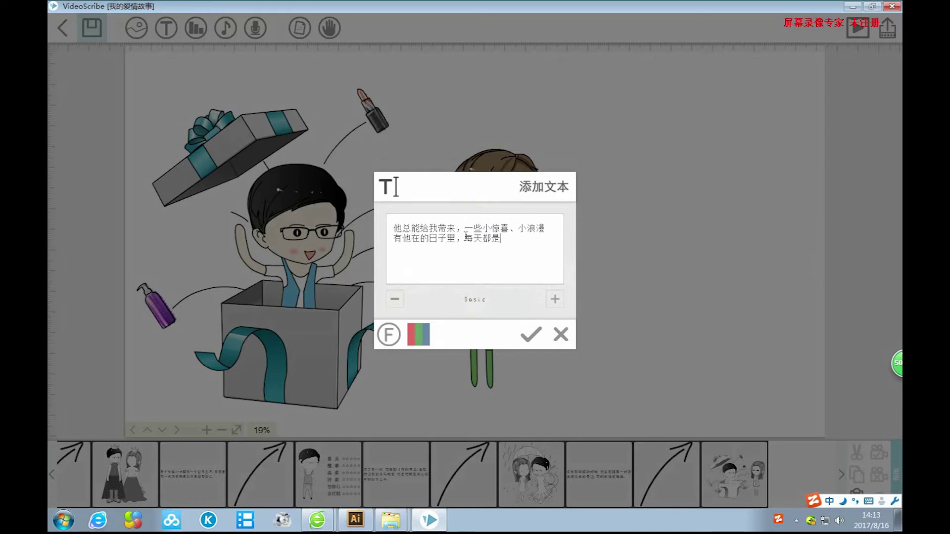
{"action": "type", "text": "qingtian"}
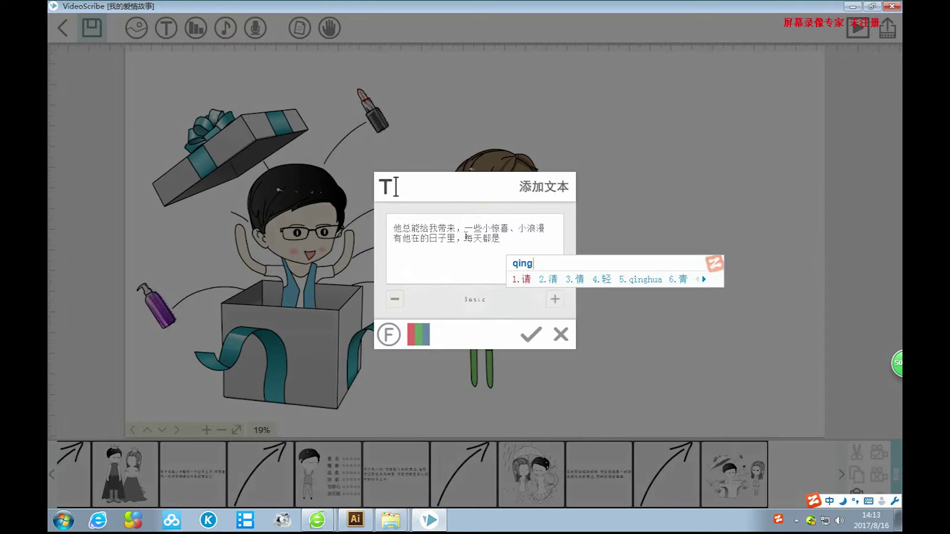
{"action": "key", "text": "space"}
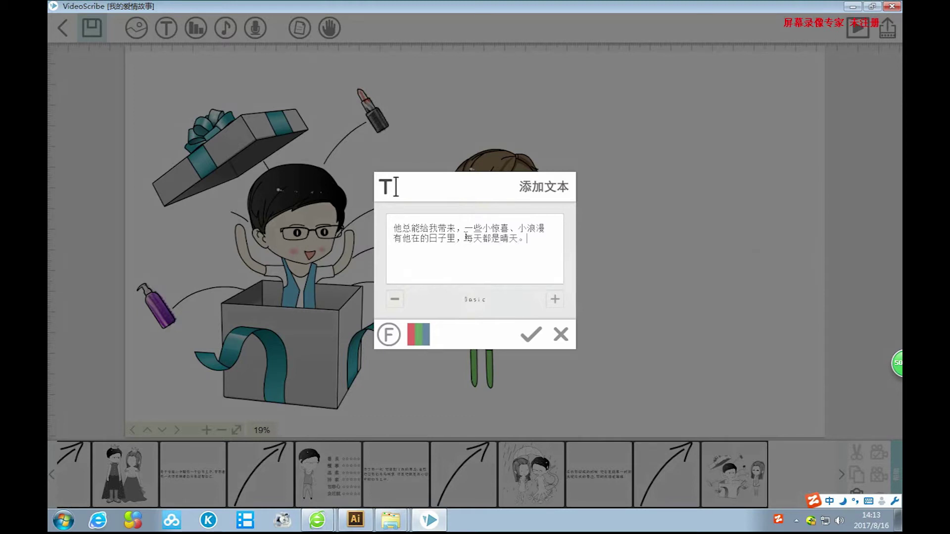
{"action": "left_click", "coordinate": [530, 334]}
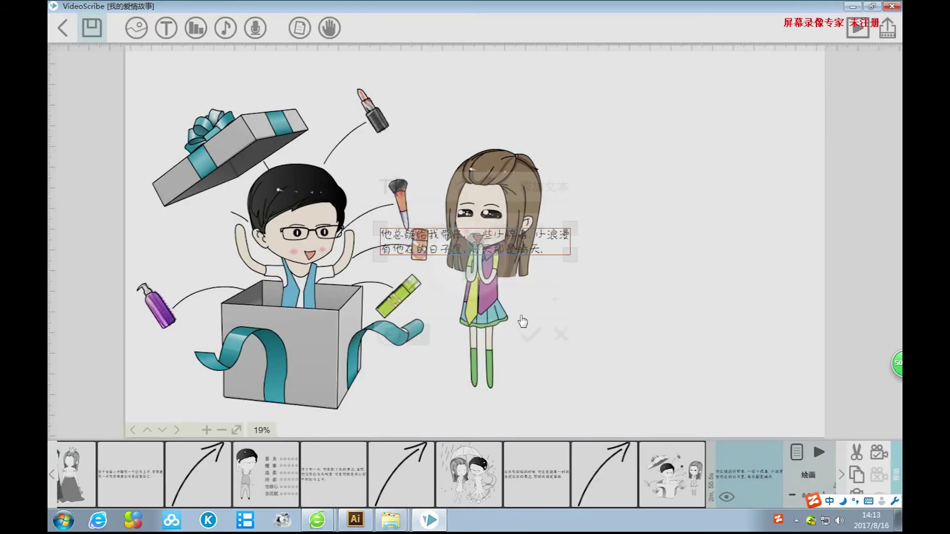
Move the gift-box caption beside the girl, enlarge it and narrow its box slightly.
{"action": "left_click_drag", "start_coordinate": [548, 239], "coordinate": [797, 286]}
{"action": "left_click_drag", "start_coordinate": [607, 261], "coordinate": [621, 296]}
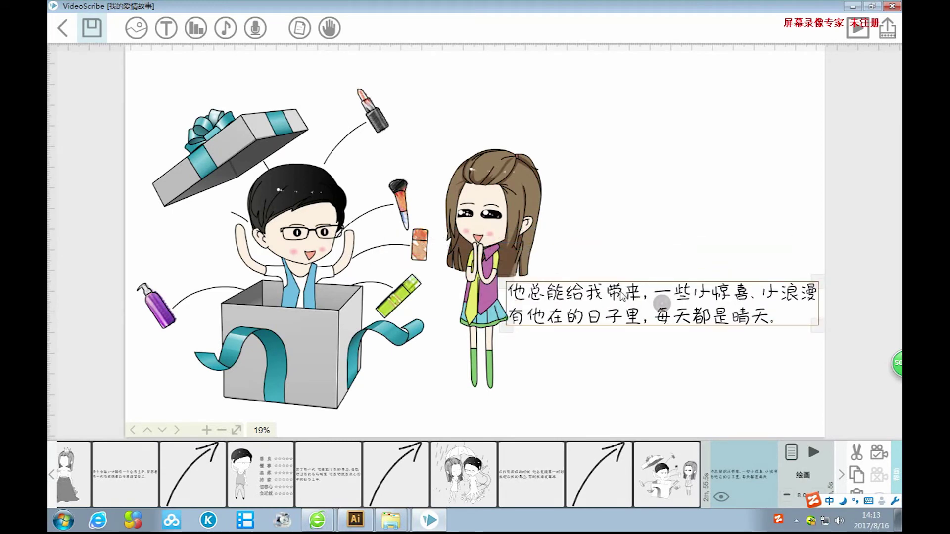
{"action": "left_click_drag", "start_coordinate": [638, 295], "coordinate": [639, 296]}
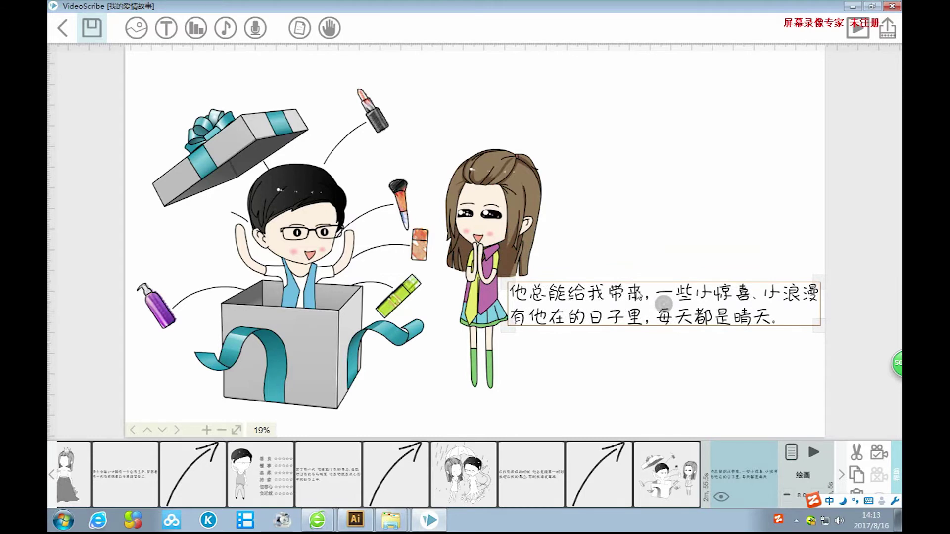
{"action": "left_click_drag", "start_coordinate": [811, 328], "coordinate": [747, 329]}
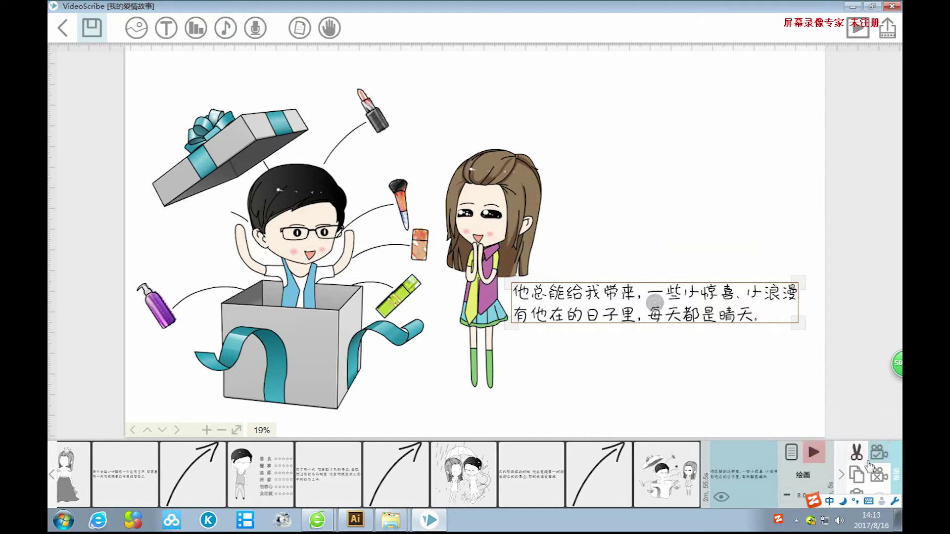
Raise the caption's pause to 2.0 s with three half-second increments.
{"action": "left_click", "coordinate": [791, 452]}
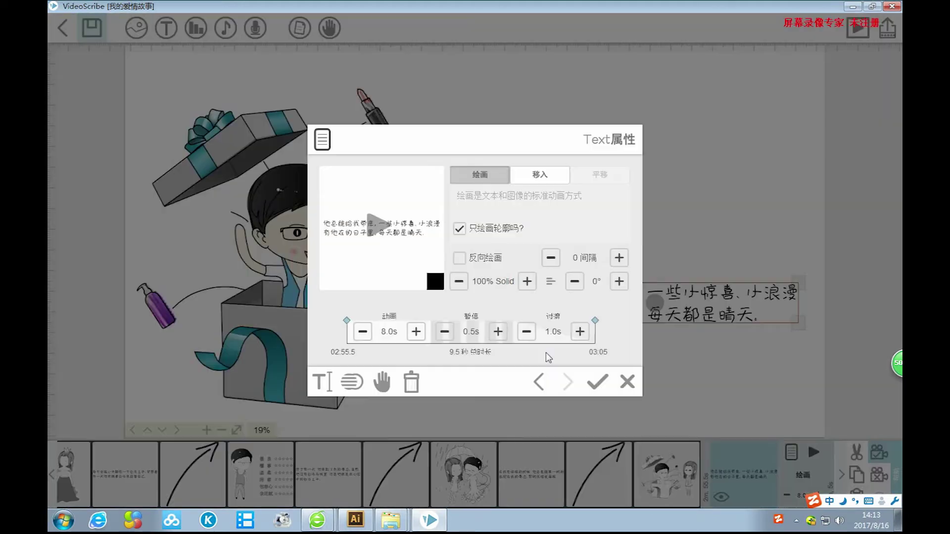
{"action": "left_click", "coordinate": [497, 331]}
{"action": "left_click", "coordinate": [498, 331]}
{"action": "left_click", "coordinate": [497, 332]}
{"action": "left_click", "coordinate": [597, 381]}
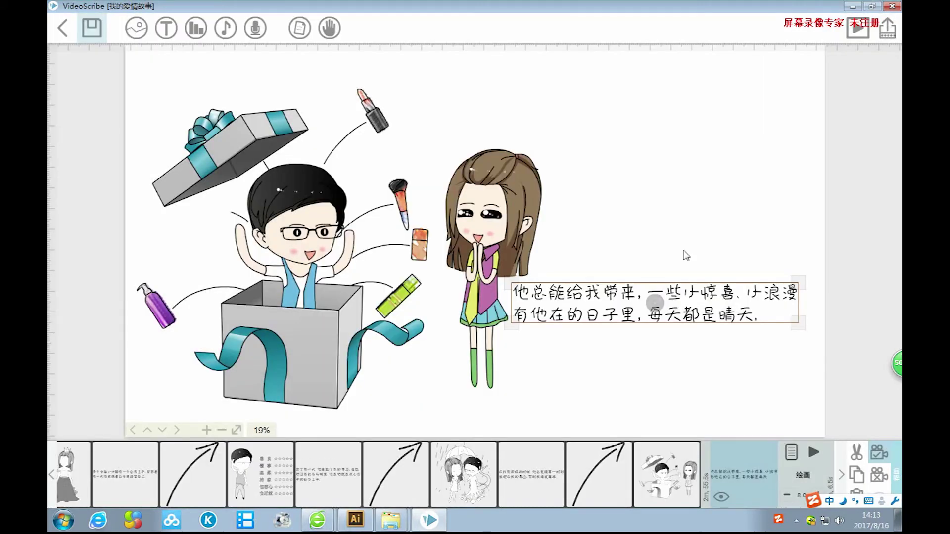
{"action": "left_click", "coordinate": [135, 28]}
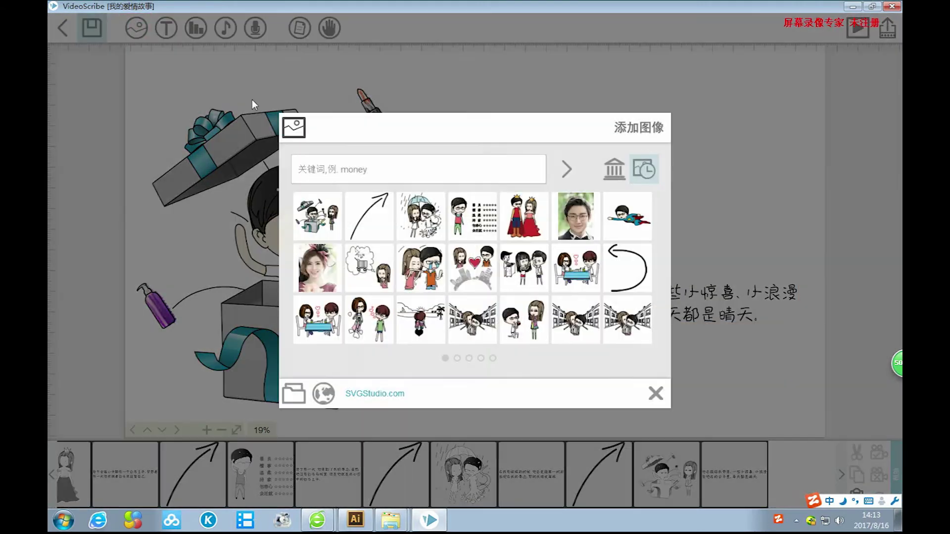
Place the hand-drawn arrow at the lower right below the caption and set its camera.
{"action": "left_click", "coordinate": [655, 392]}
{"action": "left_click_drag", "start_coordinate": [553, 146], "coordinate": [778, 369]}
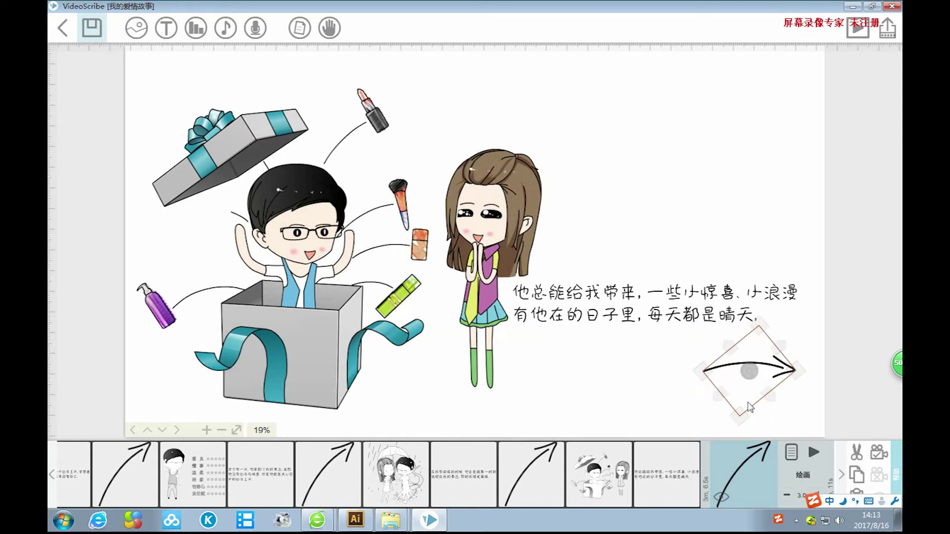
{"action": "left_click_drag", "start_coordinate": [738, 414], "coordinate": [739, 424]}
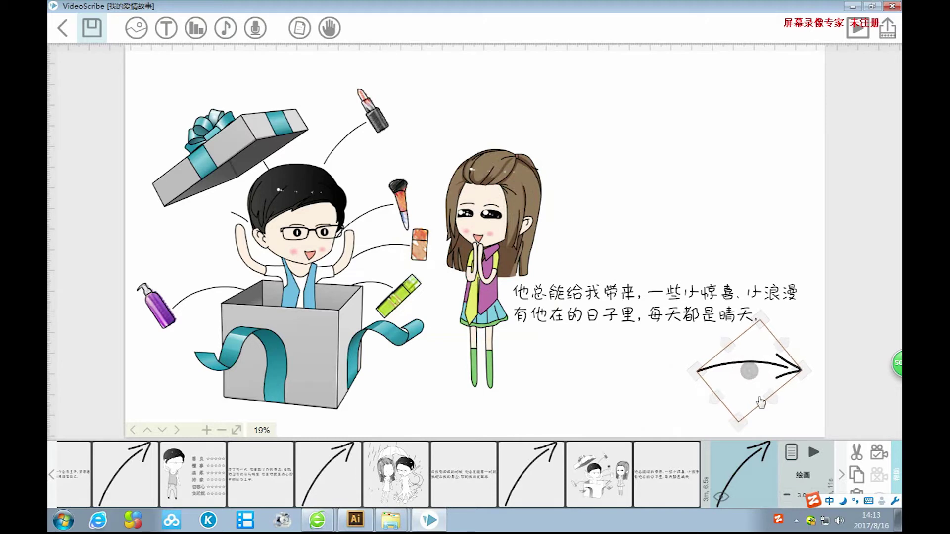
{"action": "left_click_drag", "start_coordinate": [773, 369], "coordinate": [774, 370]}
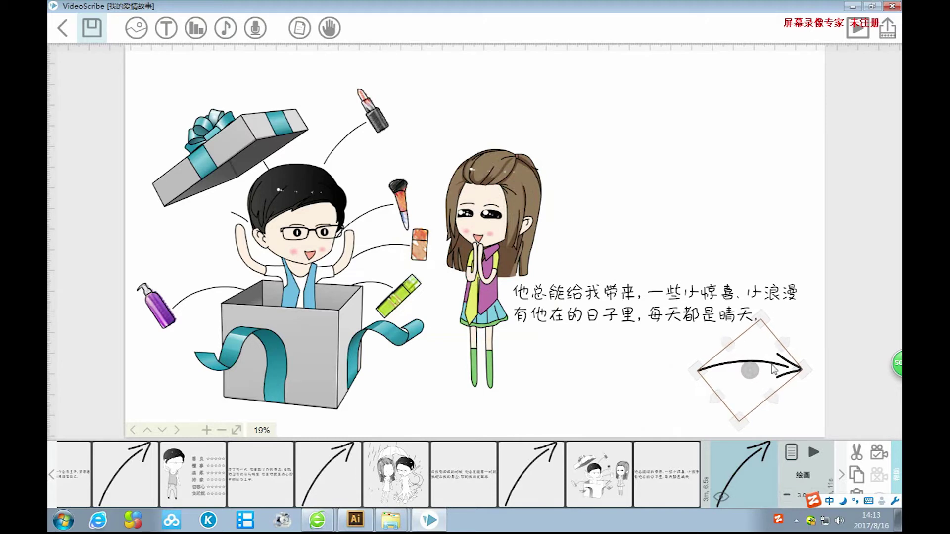
{"action": "left_click", "coordinate": [878, 452]}
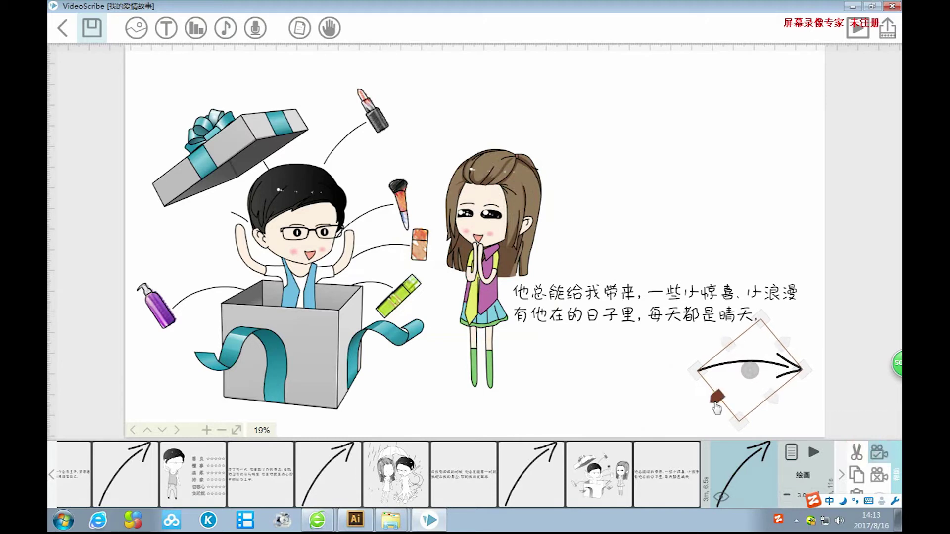
{"action": "left_click", "coordinate": [737, 242]}
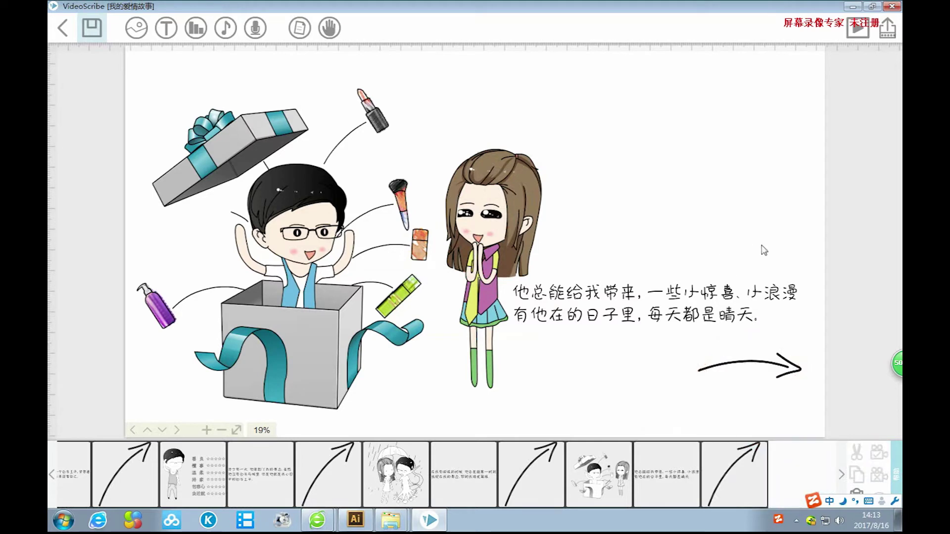
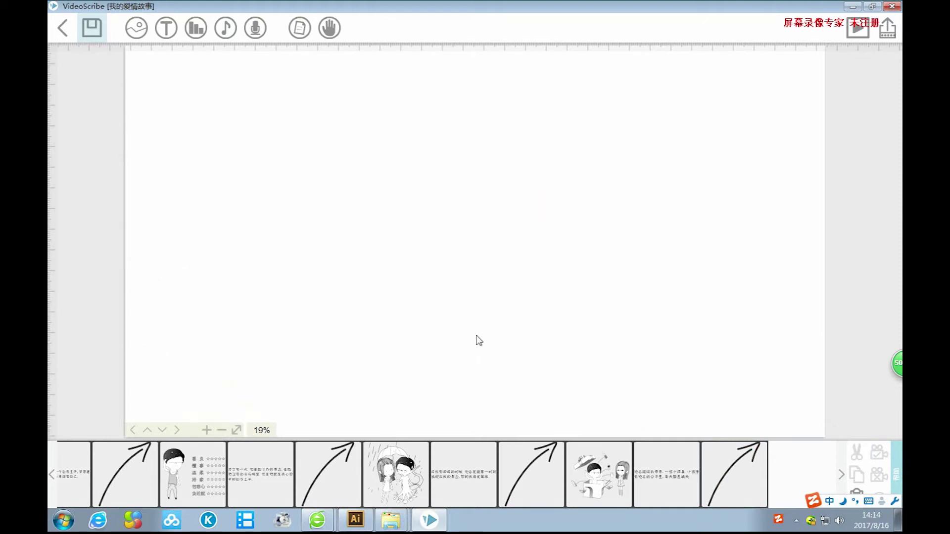
Insert picture 16, the crying couple drawing, from the local picture folder onto the canvas.
{"action": "left_click", "coordinate": [137, 35]}
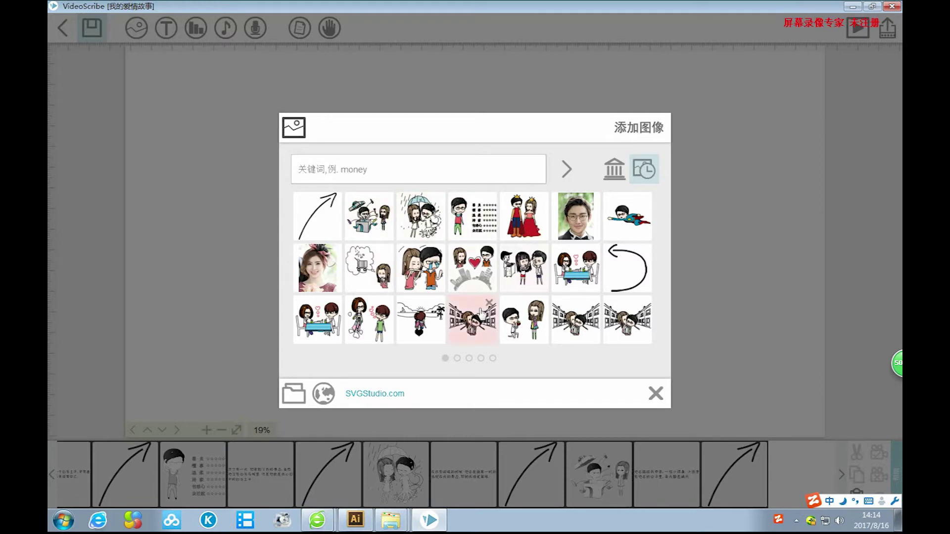
{"action": "left_click", "coordinate": [294, 393]}
{"action": "left_click_drag", "start_coordinate": [818, 117], "coordinate": [837, 107]}
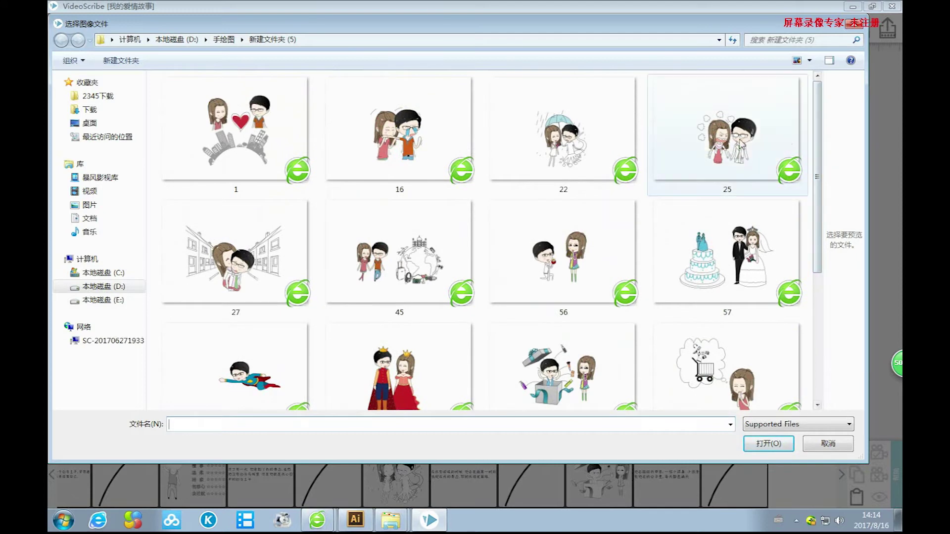
{"action": "left_click", "coordinate": [755, 137]}
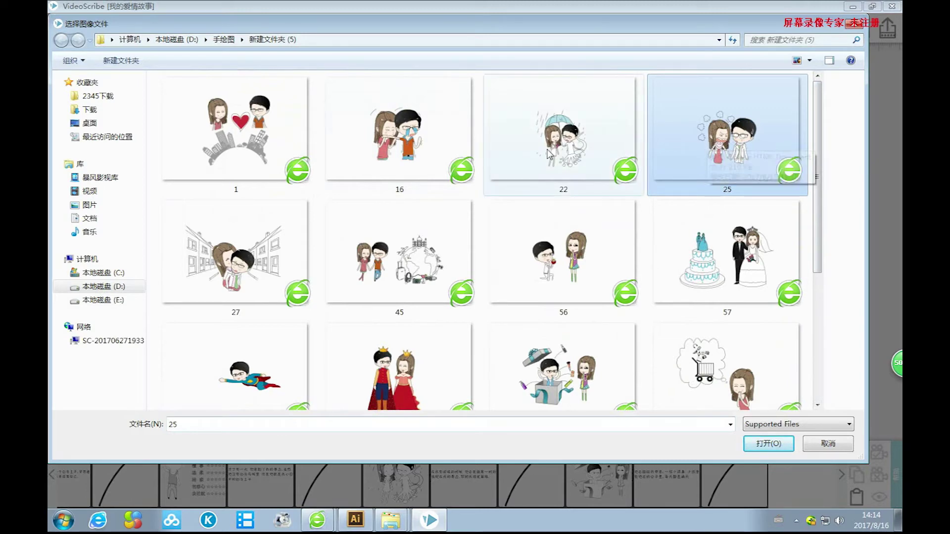
{"action": "left_click", "coordinate": [398, 142]}
{"action": "left_click", "coordinate": [764, 444]}
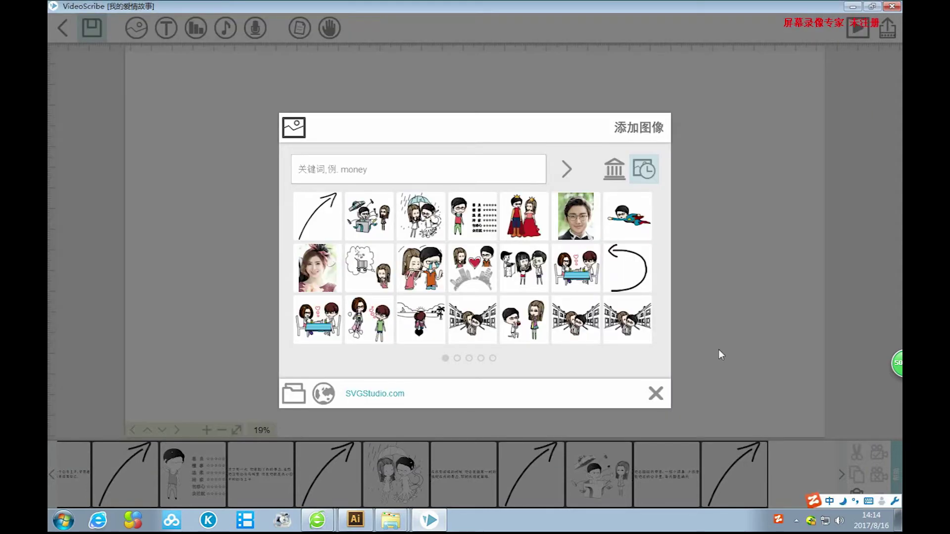
Enlarge the crying couple drawing to nearly double size and shift it slightly left.
{"action": "left_click_drag", "start_coordinate": [571, 348], "coordinate": [670, 430]}
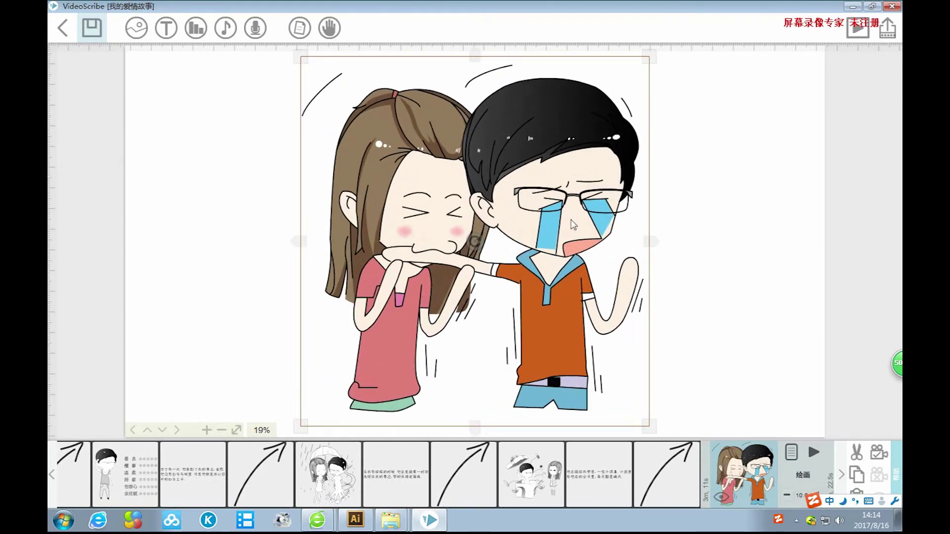
{"action": "left_click_drag", "start_coordinate": [580, 264], "coordinate": [564, 264]}
{"action": "left_click", "coordinate": [875, 457]}
Pan the canvas left and start a new text element.
{"action": "left_click", "coordinate": [693, 322]}
{"action": "left_click_drag", "start_coordinate": [697, 314], "coordinate": [592, 318]}
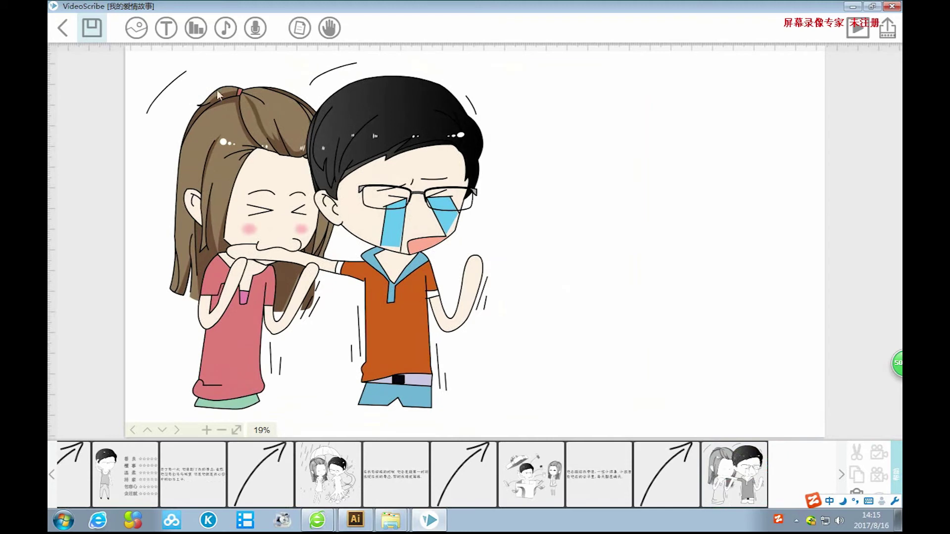
{"action": "left_click", "coordinate": [165, 27]}
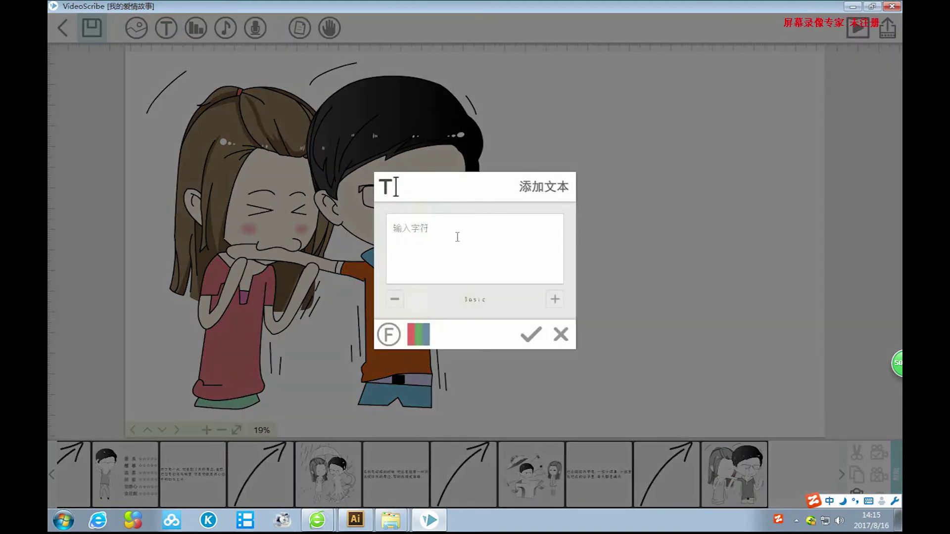
Type 在我蓝瘦香菇, switching input method to get 蓝瘦香菇 right.
{"action": "type", "text": "在我lanshou"}
{"action": "key", "text": "BackSpace"}
{"action": "key", "text": "BackSpace"}
{"action": "key", "text": "BackSpace"}
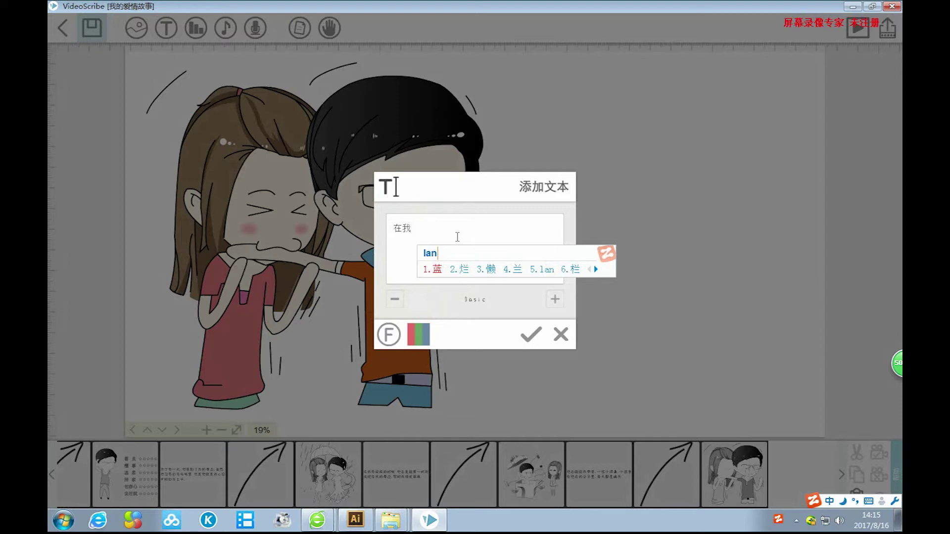
{"action": "type", "text": "shou"}
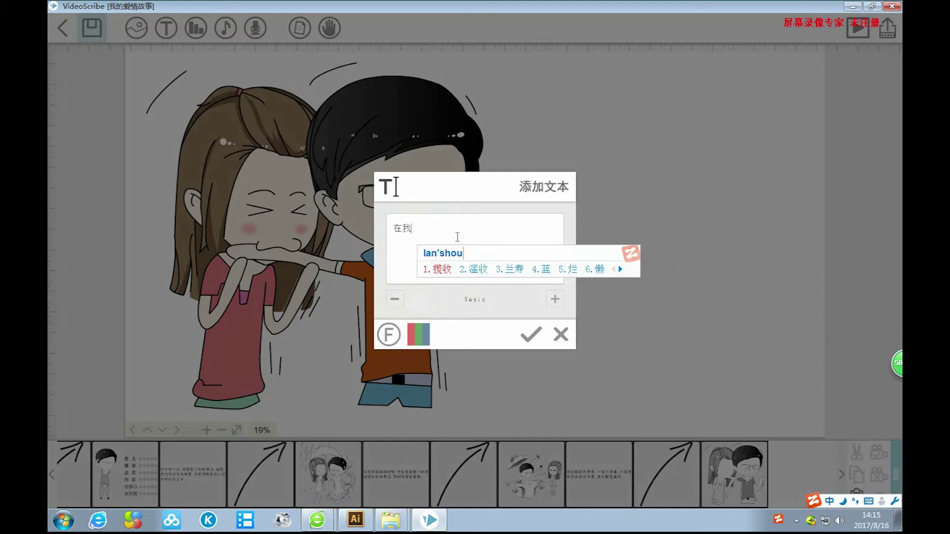
{"action": "type", "text": "'xiang"}
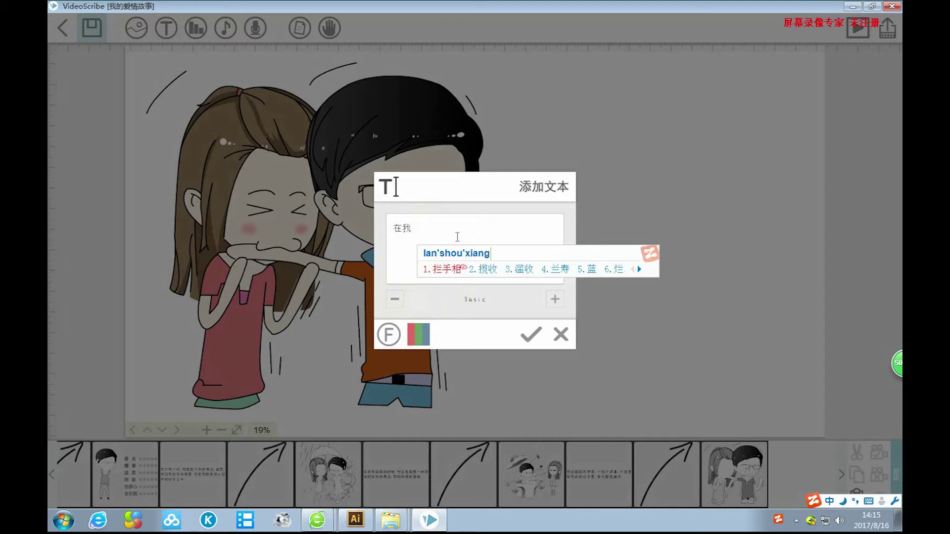
{"action": "type", "text": "'gu"}
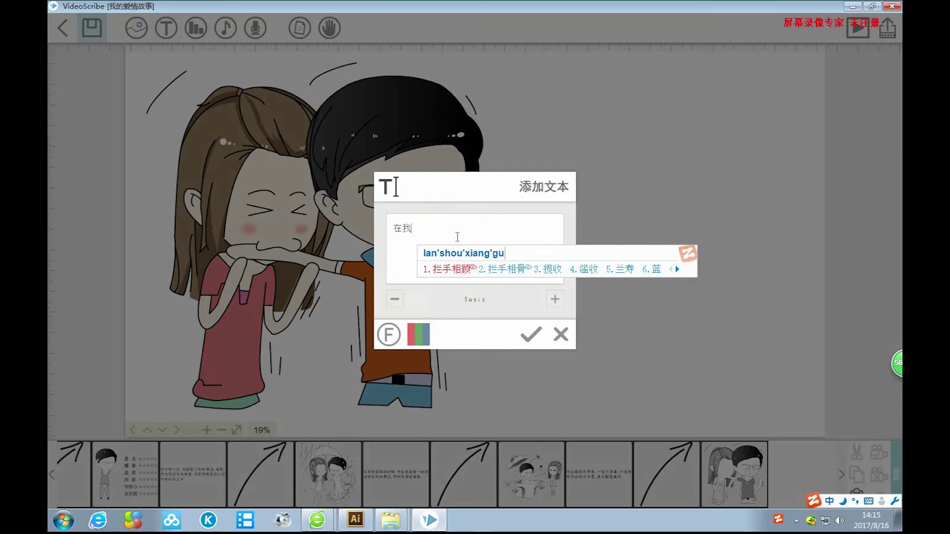
{"action": "key", "text": "BackSpace"}
{"action": "key", "text": "BackSpace"}
{"action": "key", "text": "BackSpace"}
{"action": "key", "text": "BackSpace"}
{"action": "key", "text": "BackSpace"}
{"action": "key", "text": "BackSpace"}
{"action": "key", "text": "BackSpace"}
{"action": "key", "text": "BackSpace"}
{"action": "key", "text": "BackSpace"}
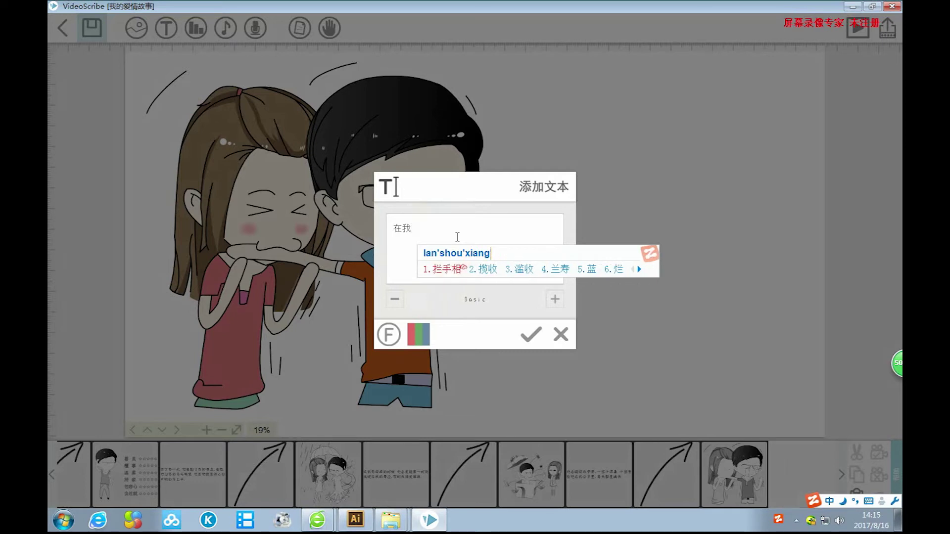
{"action": "key", "text": "BackSpace"}
{"action": "key", "text": "BackSpace"}
{"action": "key", "text": "BackSpace"}
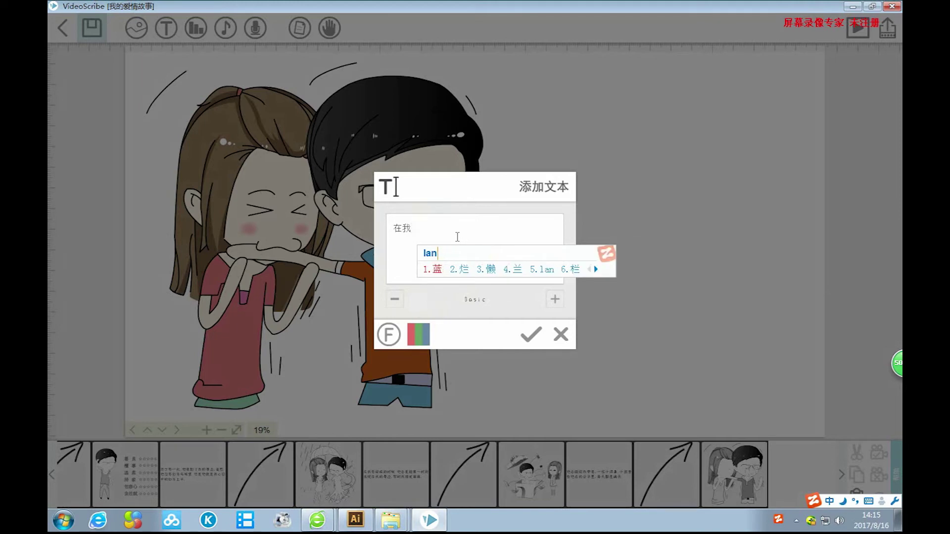
{"action": "type", "text": "shou"}
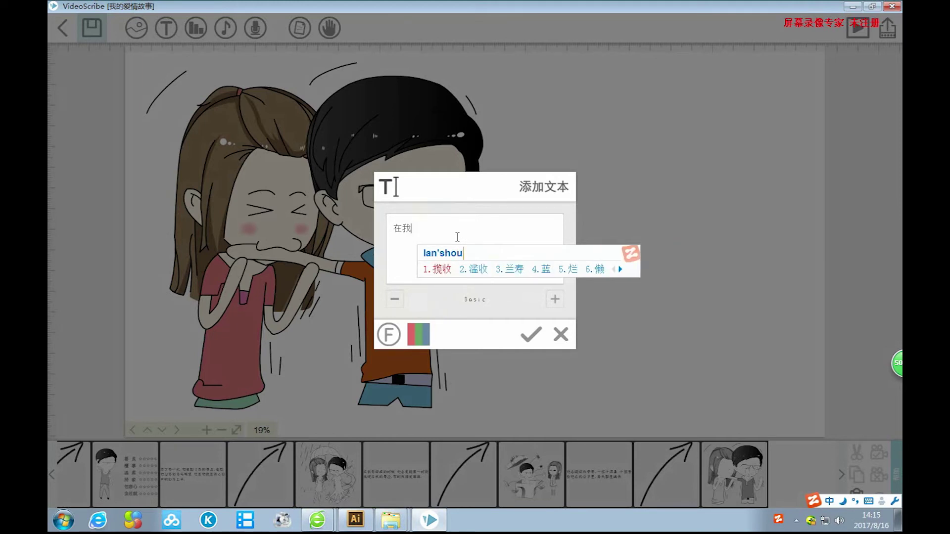
{"action": "type", "text": "'xiang'gu"}
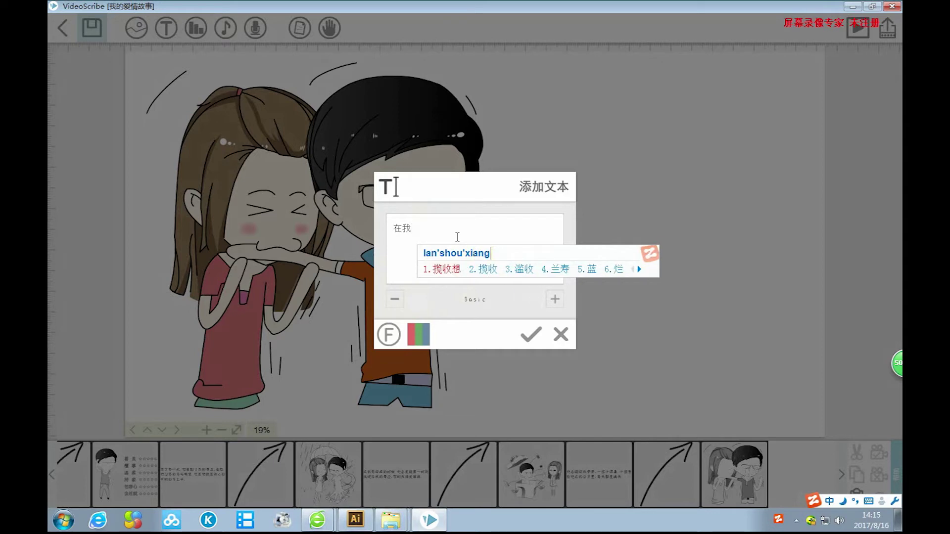
{"action": "key", "text": "BackSpace"}
{"action": "key", "text": "BackSpace"}
{"action": "key", "text": "BackSpace"}
{"action": "key", "text": "BackSpace"}
{"action": "key", "text": "BackSpace"}
{"action": "key", "text": "BackSpace"}
{"action": "key", "text": "BackSpace"}
{"action": "key", "text": "BackSpace"}
{"action": "key", "text": "BackSpace"}
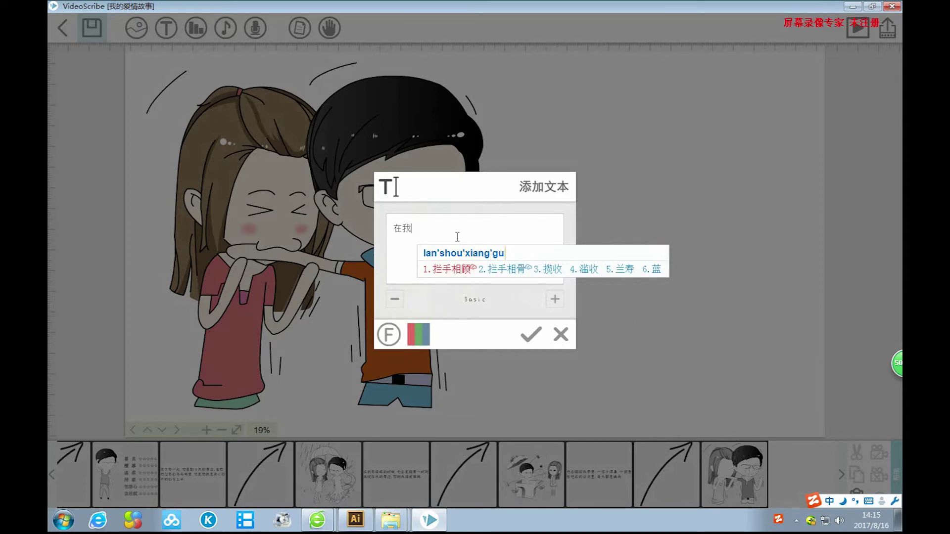
{"action": "key", "text": "BackSpace"}
{"action": "key", "text": "BackSpace"}
{"action": "key", "text": "BackSpace"}
{"action": "key", "text": "BackSpace"}
{"action": "key", "text": "BackSpace"}
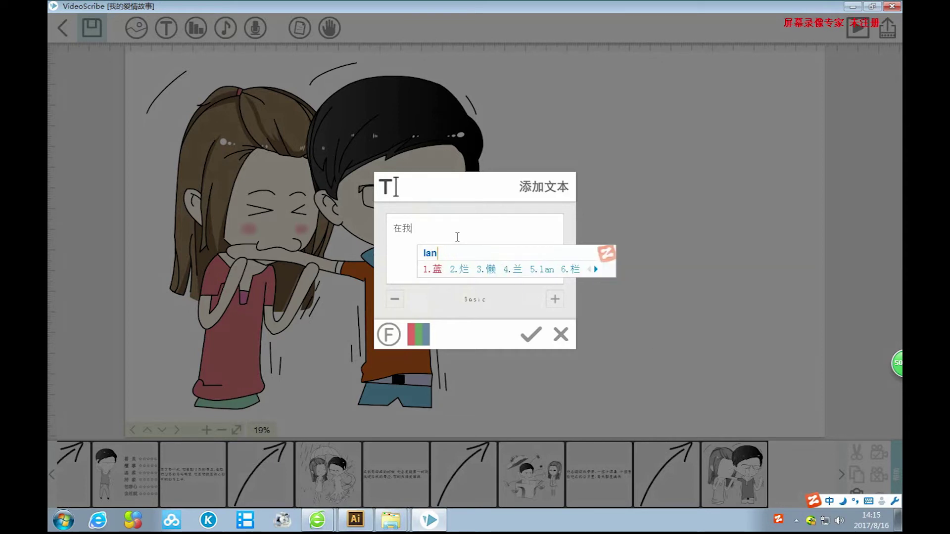
{"action": "key", "text": "ctrl+shift"}
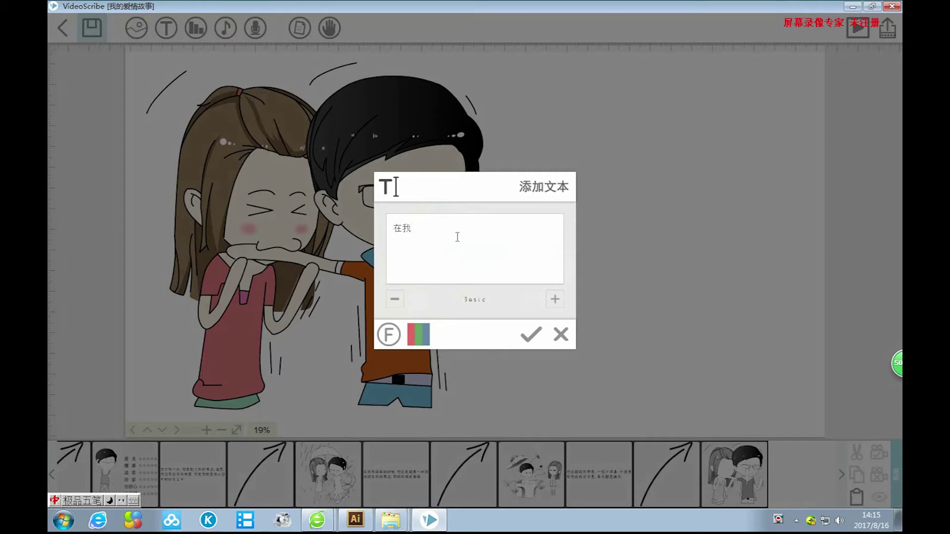
{"action": "key", "text": "ctrl+shift"}
{"action": "key", "text": "ctrl+shift"}
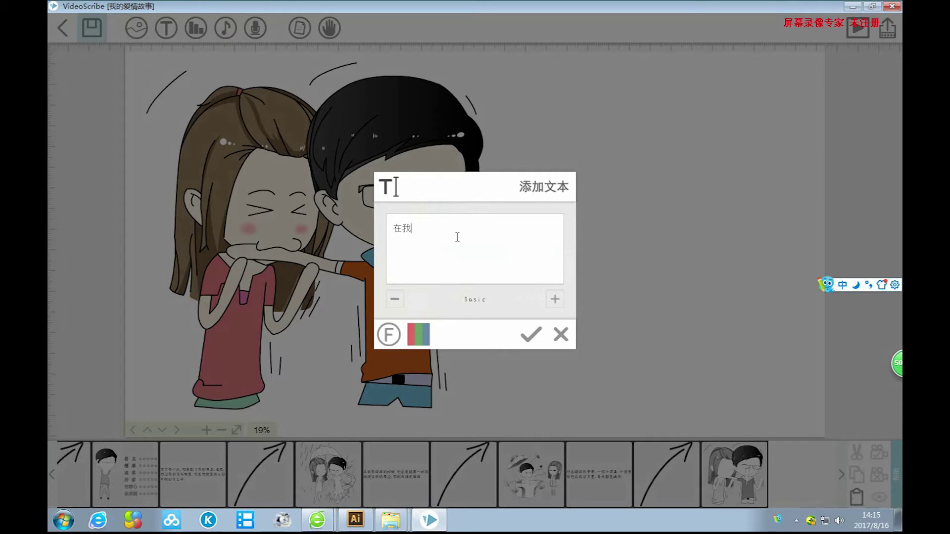
{"action": "type", "text": "lanshou"}
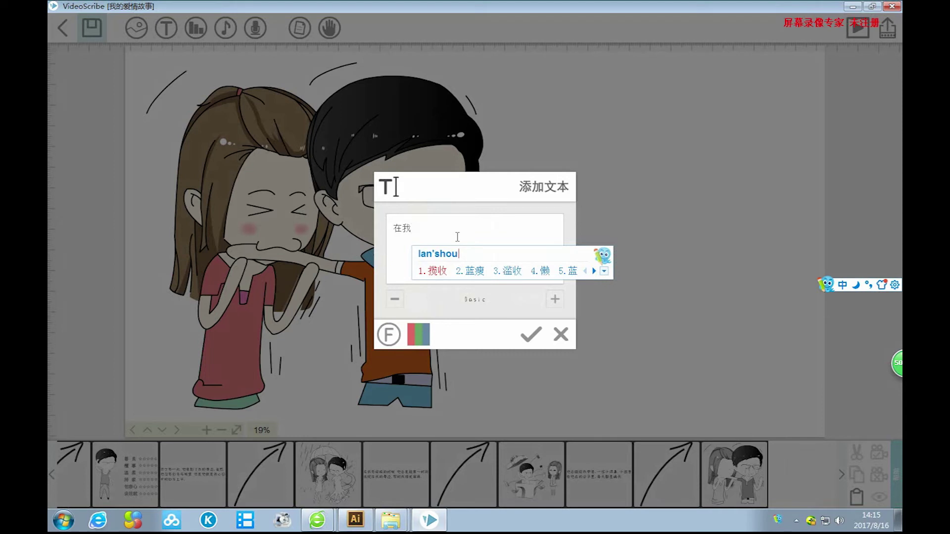
{"action": "type", "text": "xianggu"}
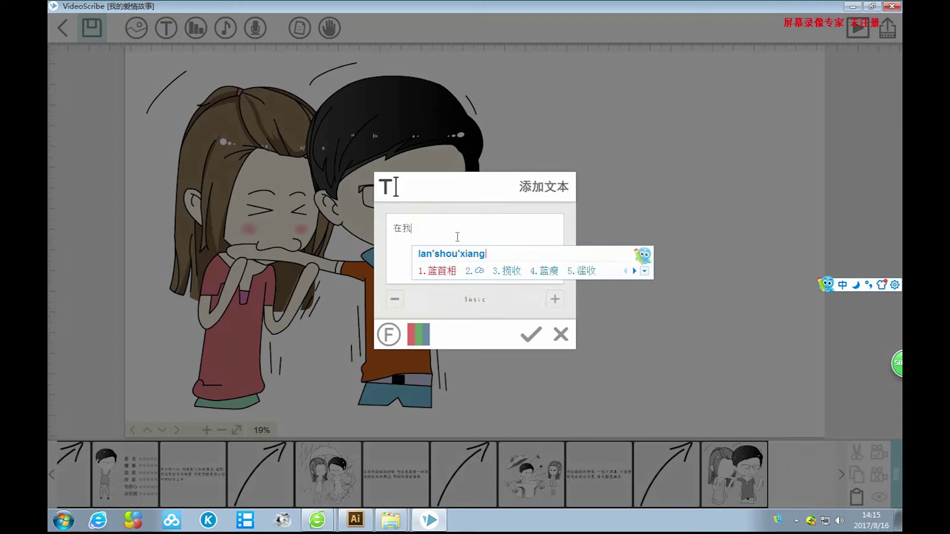
{"action": "key", "text": "space"}
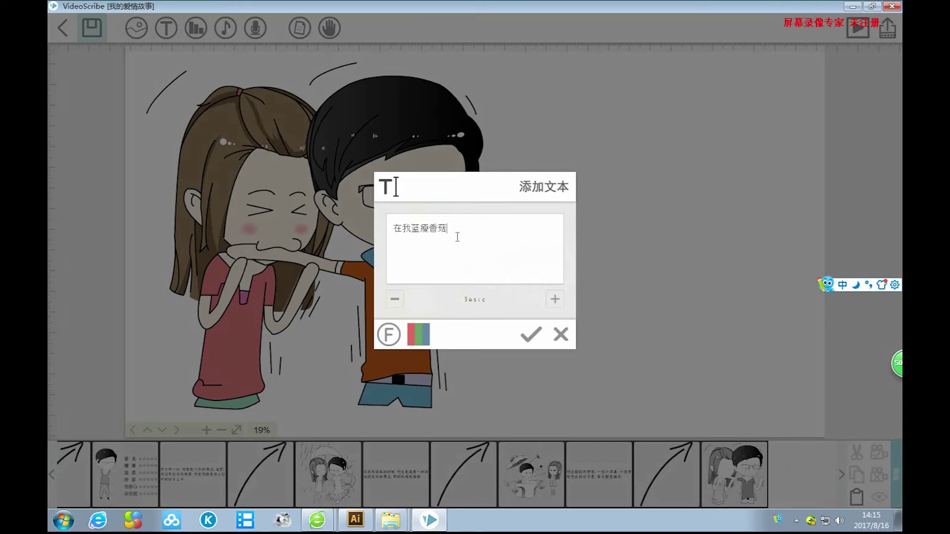
Continue the caption with 的时候，他会无私的.
{"action": "type", "text": "de"}
{"action": "key", "text": "space"}
{"action": "type", "text": "shihou"}
{"action": "key", "text": "space"}
{"action": "type", "text": "，na"}
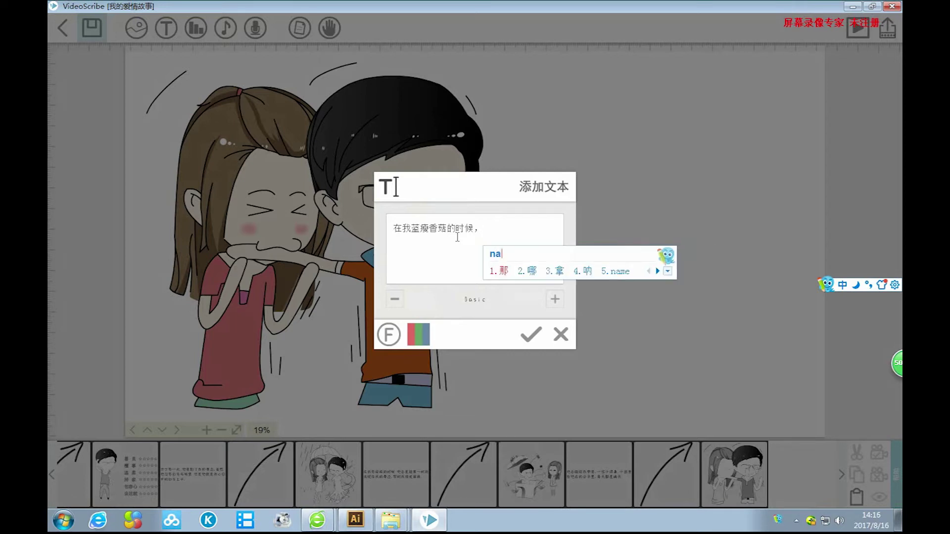
{"action": "key", "text": "BackSpace"}
{"action": "key", "text": "BackSpace"}
{"action": "type", "text": "ta"}
{"action": "key", "text": "space"}
{"action": "type", "text": "hui"}
{"action": "key", "text": "space"}
{"action": "type", "text": "wusi"}
{"action": "key", "text": "space"}
{"action": "type", "text": "d"}
{"action": "key", "text": "space"}
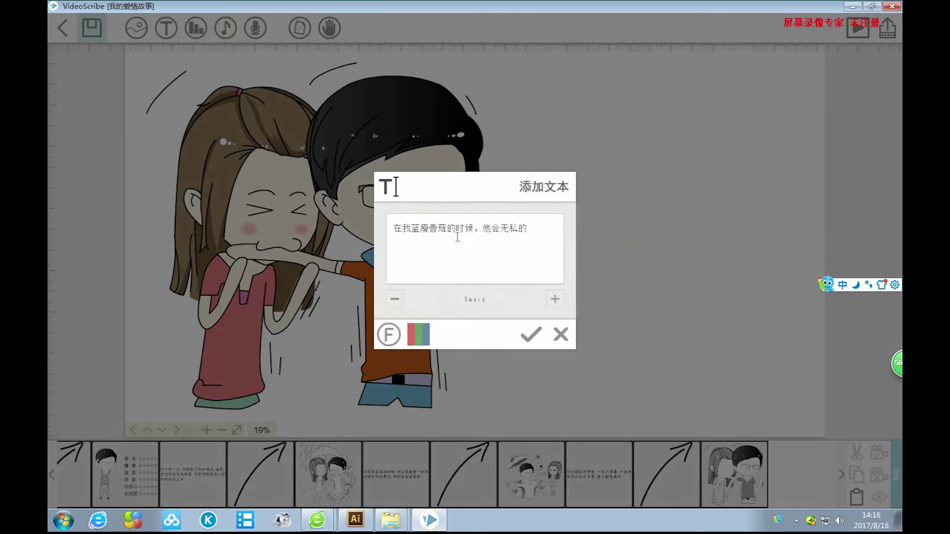
Add 奉献自己的手臂，帮助我, replacing the mistaken 风险 with 奉献.
{"action": "type", "text": "fengxian"}
{"action": "key", "text": "space"}
{"action": "key", "text": "BackSpace"}
{"action": "key", "text": "BackSpace"}
{"action": "type", "text": "fengxi"}
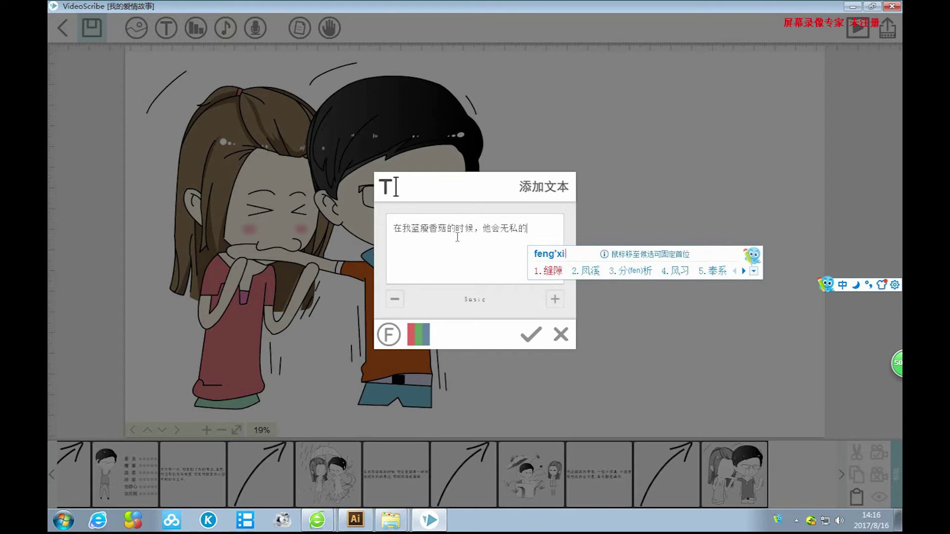
{"action": "type", "text": "an2"}
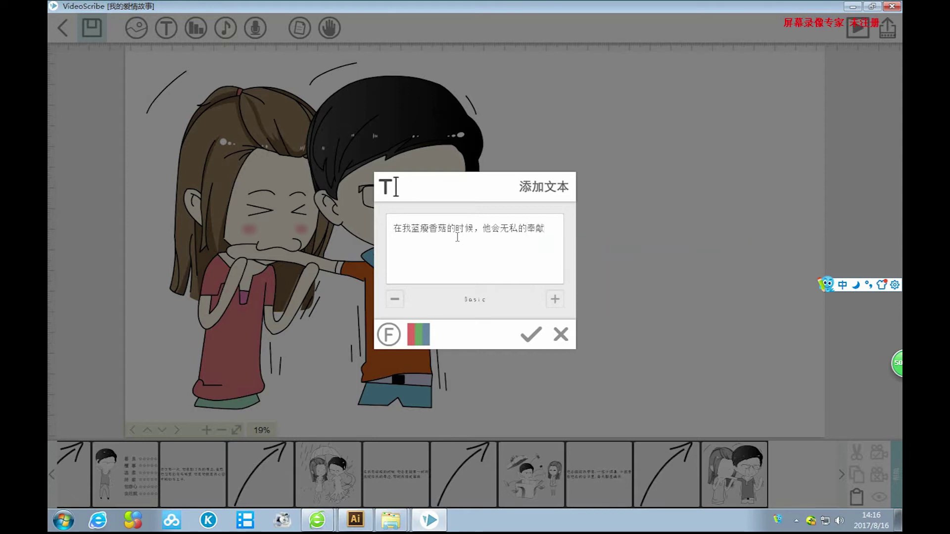
{"action": "type", "text": "zijide"}
{"action": "key", "text": "space"}
{"action": "type", "text": "shoubi"}
{"action": "key", "text": "space"}
{"action": "type", "text": "，b"}
{"action": "key", "text": "BackSpace"}
{"action": "type", "text": "bangzhuwo"}
{"action": "key", "text": "space"}
Finish with 化解心中的苦闷。 and place the caption on the canvas.
{"action": "type", "text": "huajie"}
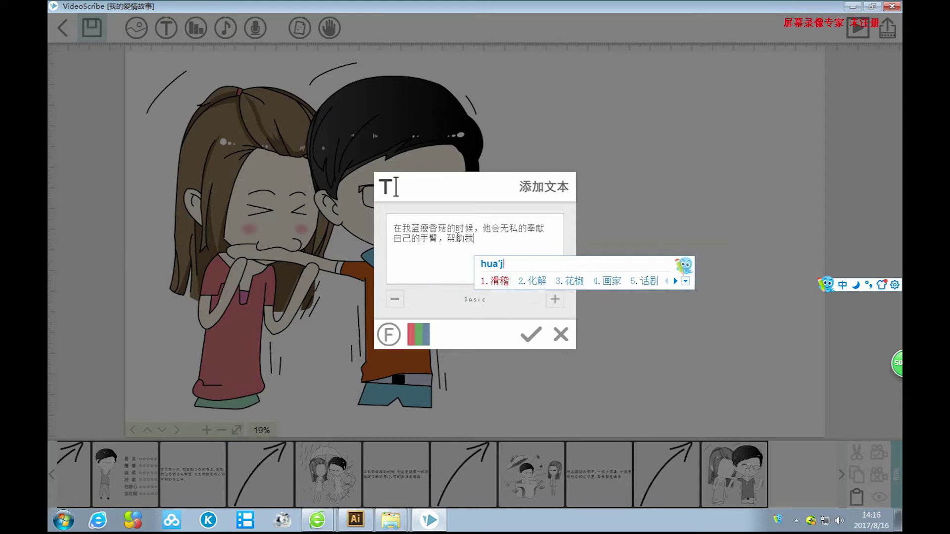
{"action": "key", "text": "space"}
{"action": "type", "text": "xinzhong"}
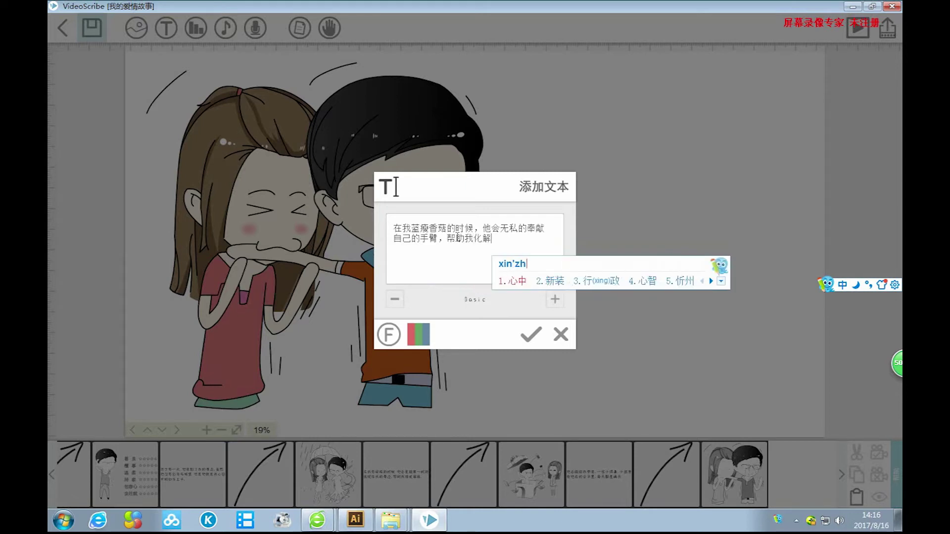
{"action": "key", "text": "space"}
{"action": "type", "text": "de"}
{"action": "key", "text": "space"}
{"action": "type", "text": "kumen"}
{"action": "key", "text": "space"}
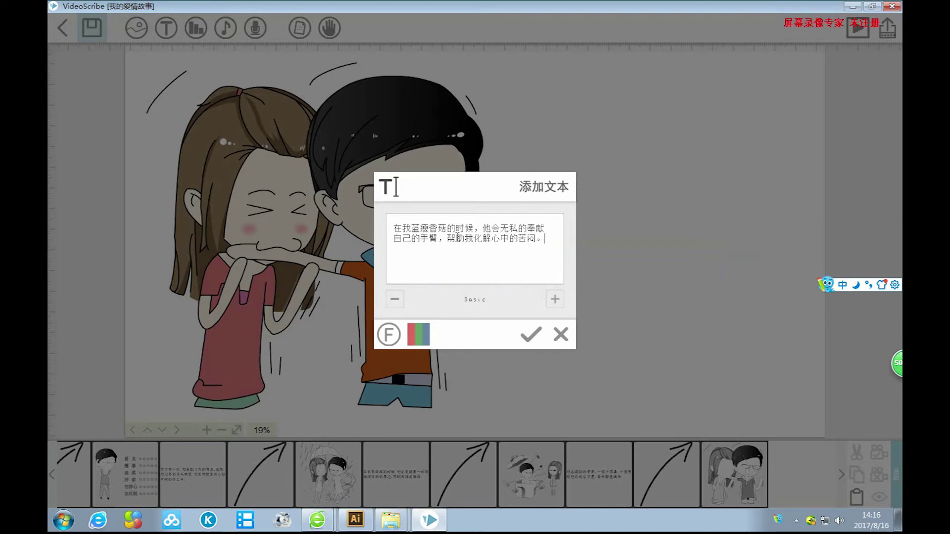
{"action": "left_click", "coordinate": [531, 334]}
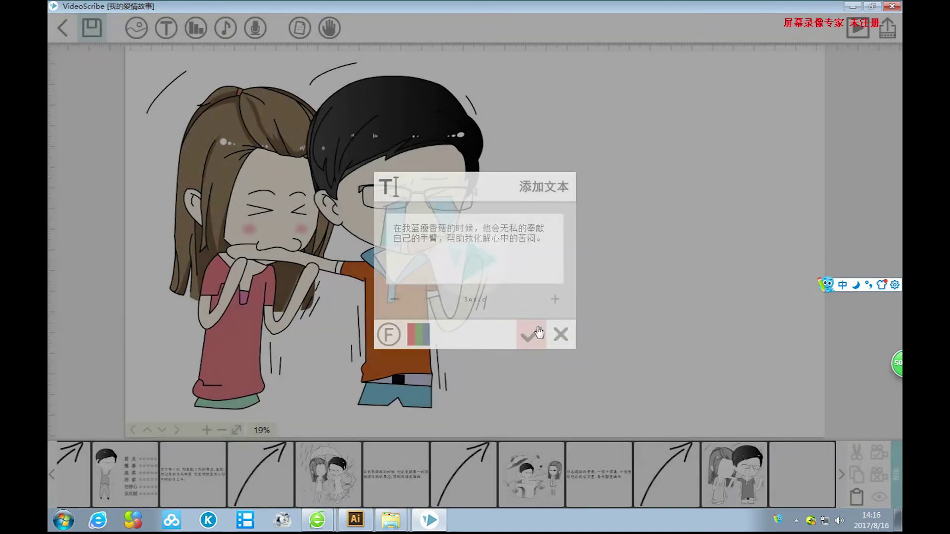
Move and resize the caption so it sits beside the crying man's hand.
{"action": "left_click_drag", "start_coordinate": [531, 240], "coordinate": [629, 243]}
{"action": "left_click_drag", "start_coordinate": [674, 273], "coordinate": [683, 297]}
{"action": "left_click_drag", "start_coordinate": [752, 300], "coordinate": [785, 307]}
{"action": "left_click_drag", "start_coordinate": [713, 277], "coordinate": [737, 271]}
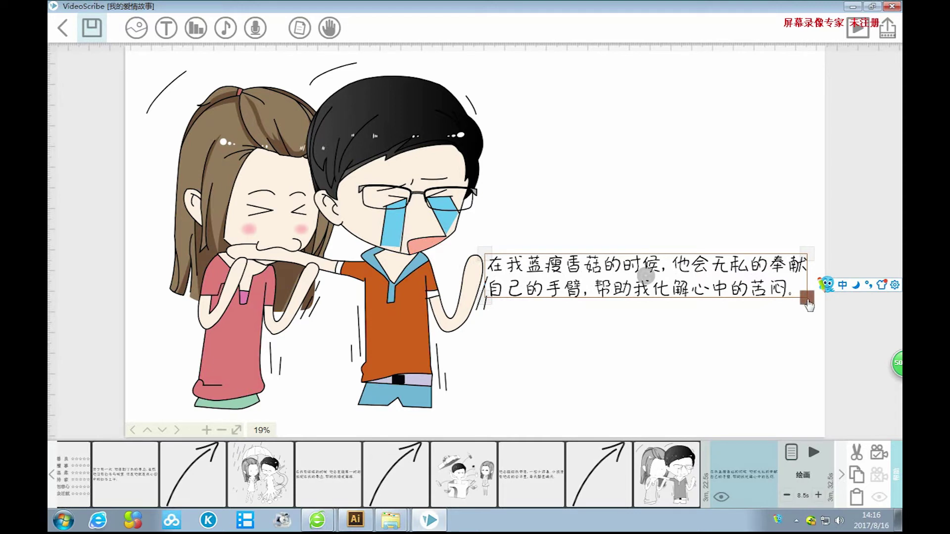
{"action": "left_click_drag", "start_coordinate": [598, 272], "coordinate": [595, 241]}
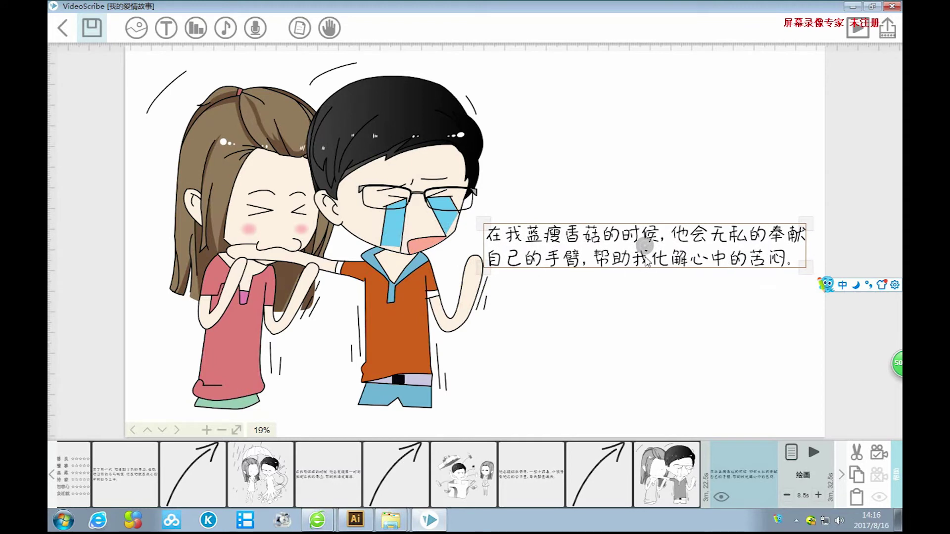
{"action": "left_click_drag", "start_coordinate": [690, 241], "coordinate": [666, 343]}
{"action": "left_click_drag", "start_coordinate": [788, 373], "coordinate": [807, 376]}
{"action": "left_click_drag", "start_coordinate": [709, 337], "coordinate": [728, 339]}
{"action": "left_click_drag", "start_coordinate": [817, 370], "coordinate": [820, 377]}
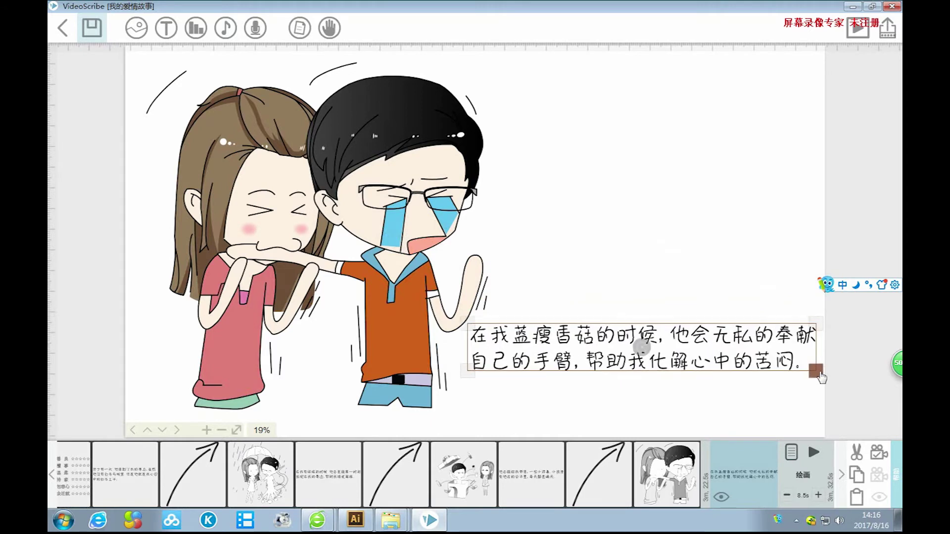
{"action": "left_click_drag", "start_coordinate": [751, 342], "coordinate": [744, 341]}
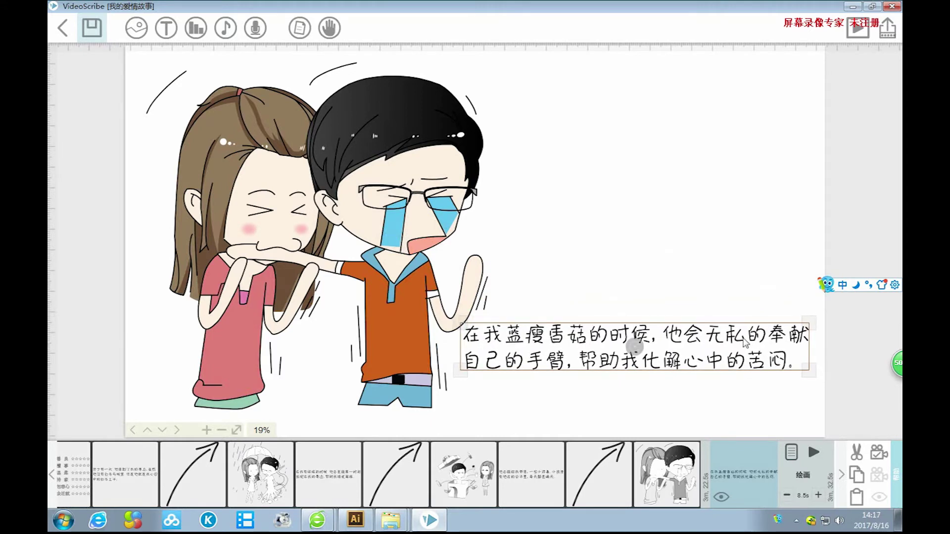
Nudge the caption up and right, then open its text properties.
{"action": "left_click", "coordinate": [715, 297]}
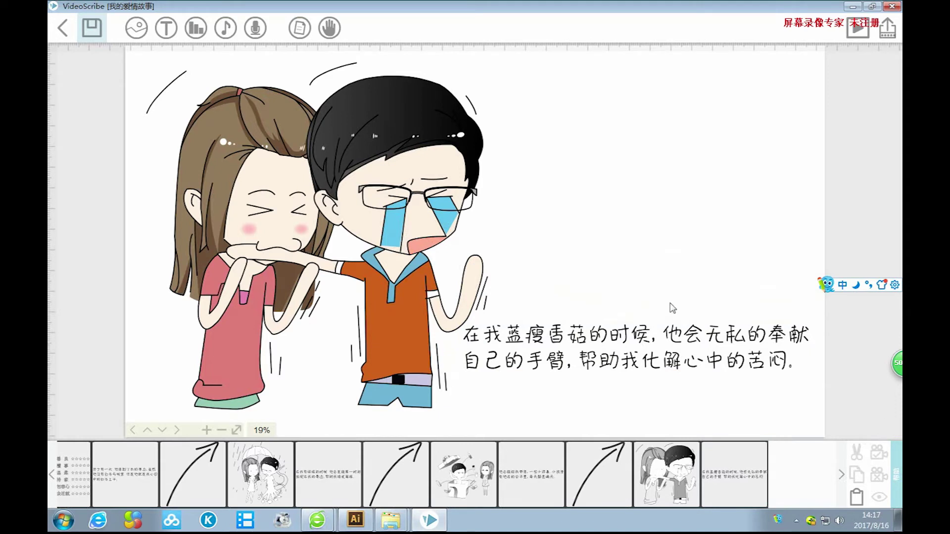
{"action": "left_click", "coordinate": [669, 339]}
{"action": "left_click_drag", "start_coordinate": [669, 339], "coordinate": [685, 329]}
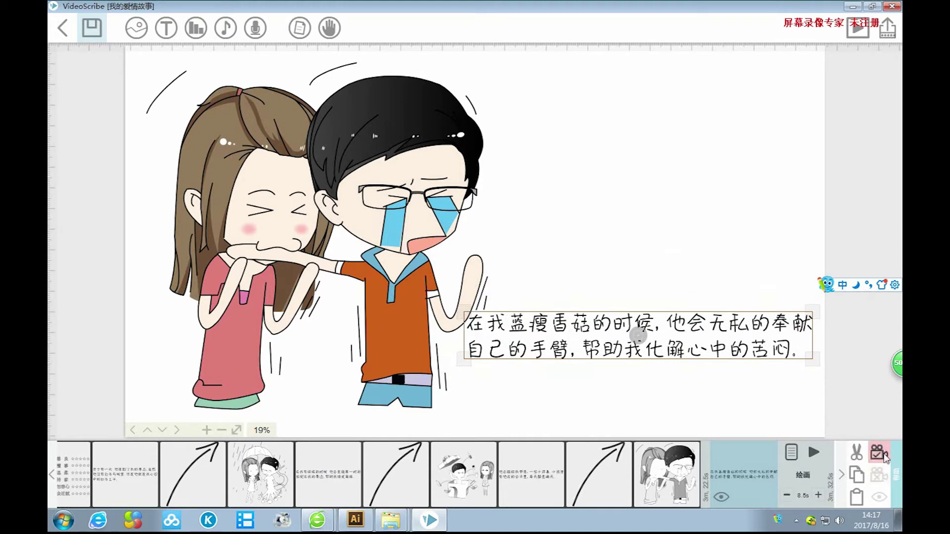
{"action": "left_click", "coordinate": [747, 279]}
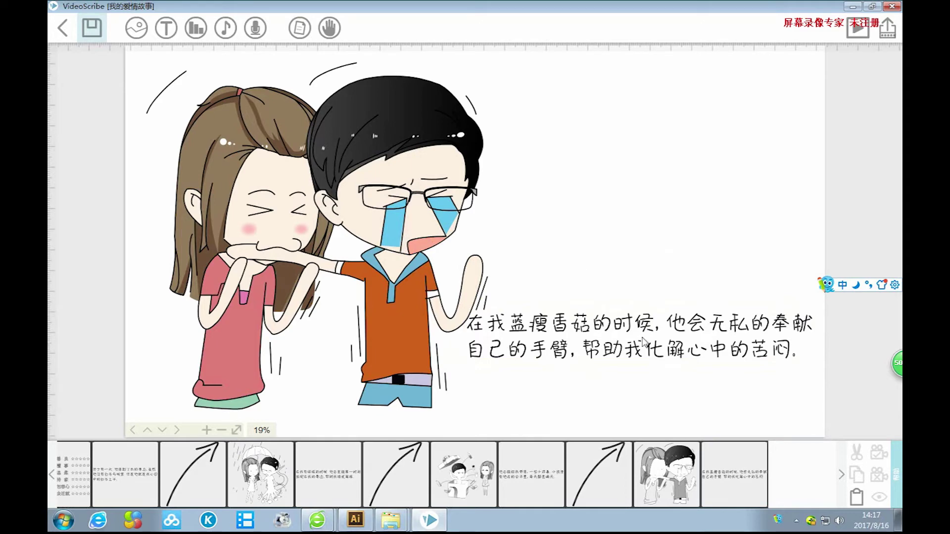
{"action": "left_click", "coordinate": [725, 471]}
{"action": "left_click", "coordinate": [791, 452]}
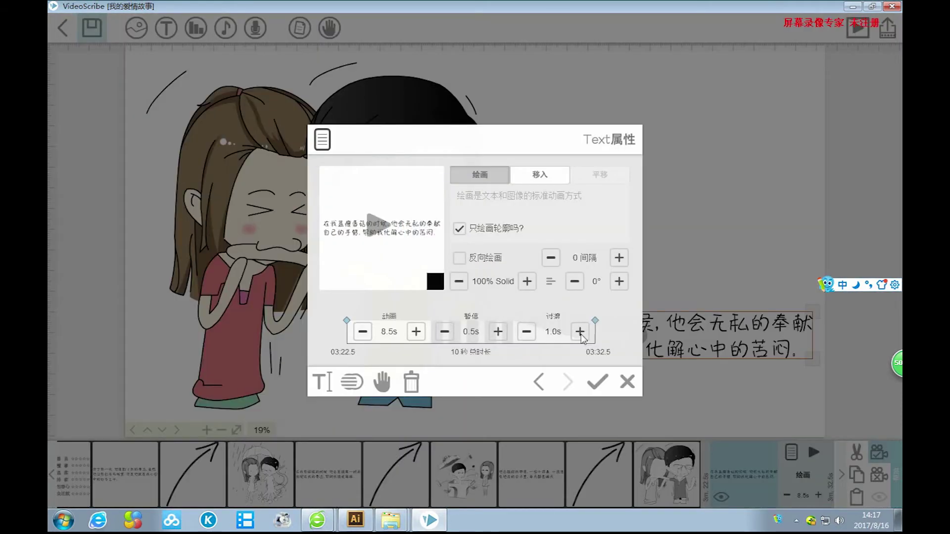
Lengthen the caption's pause to 2.0s (11.5s total) and open the image library.
{"action": "left_click", "coordinate": [498, 331]}
{"action": "left_click", "coordinate": [498, 331]}
{"action": "left_click", "coordinate": [498, 331]}
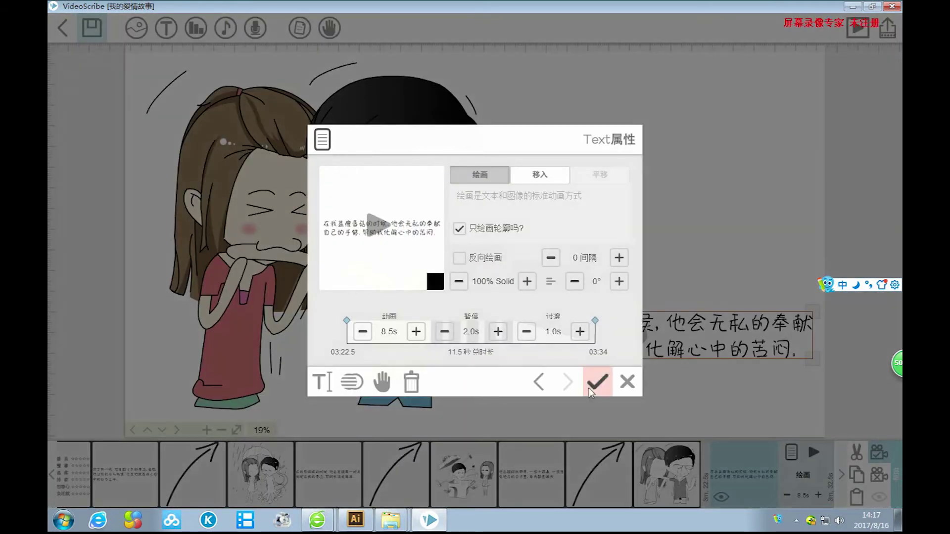
{"action": "left_click", "coordinate": [590, 389]}
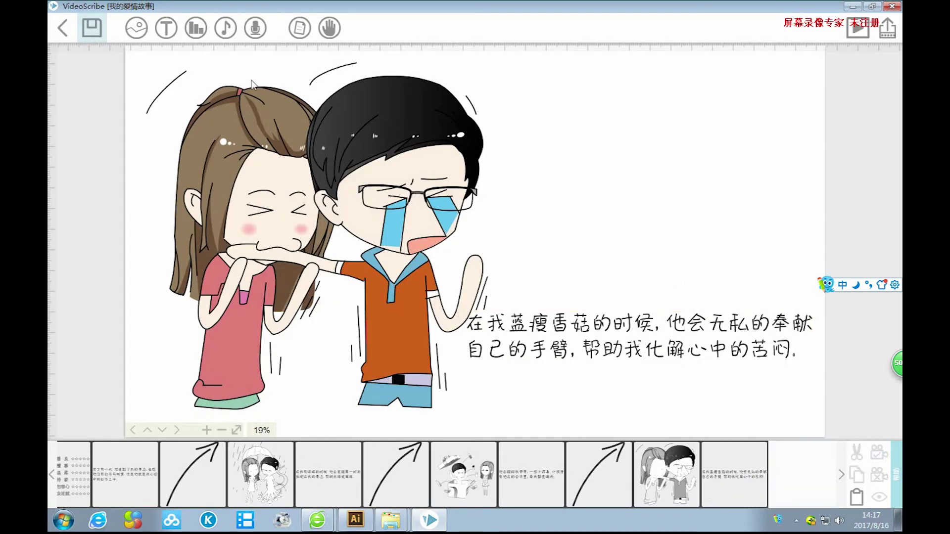
{"action": "left_click", "coordinate": [139, 32]}
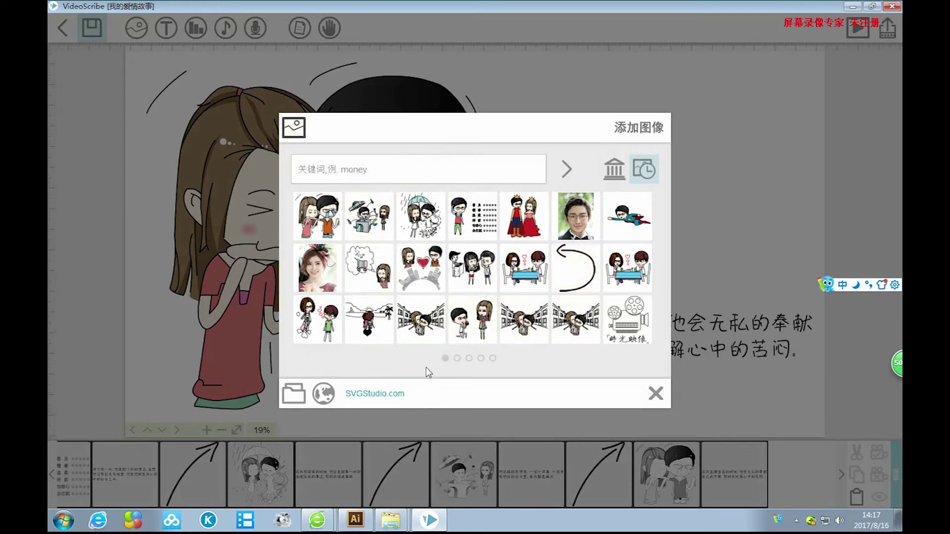
Add the library's curved arrow, shrunk and rotated down-right at the lower right, and frame the camera on it.
{"action": "left_click", "coordinate": [456, 358]}
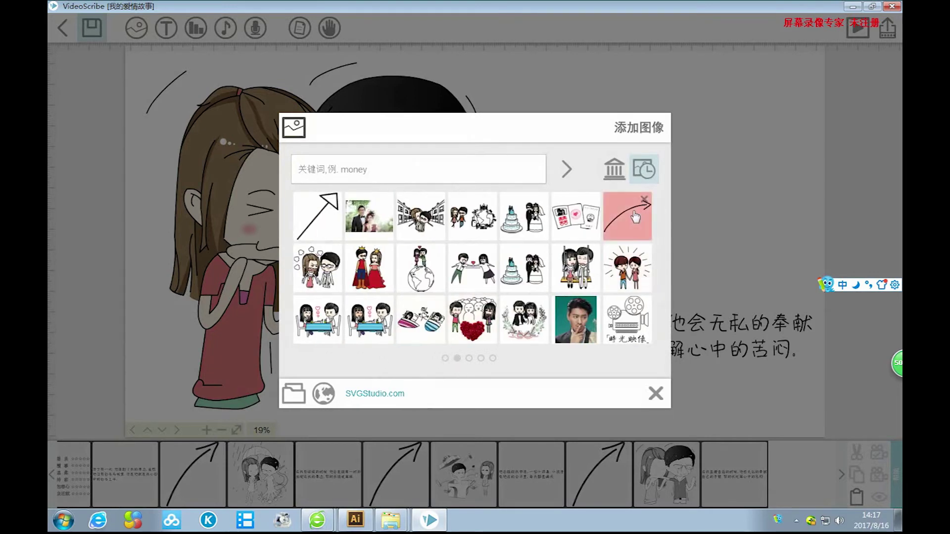
{"action": "left_click", "coordinate": [627, 216]}
{"action": "left_click_drag", "start_coordinate": [527, 201], "coordinate": [639, 306]}
{"action": "left_click_drag", "start_coordinate": [671, 401], "coordinate": [643, 374]}
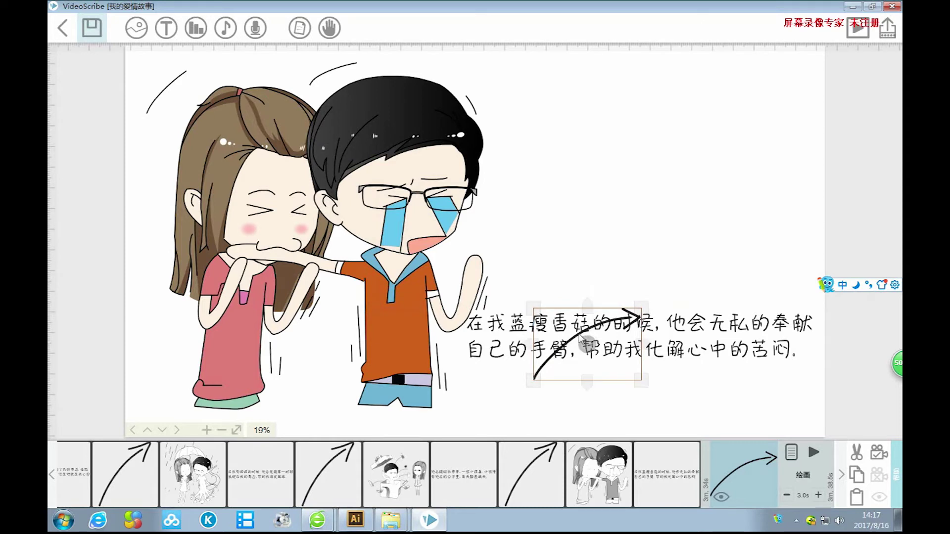
{"action": "left_click_drag", "start_coordinate": [583, 341], "coordinate": [711, 396]}
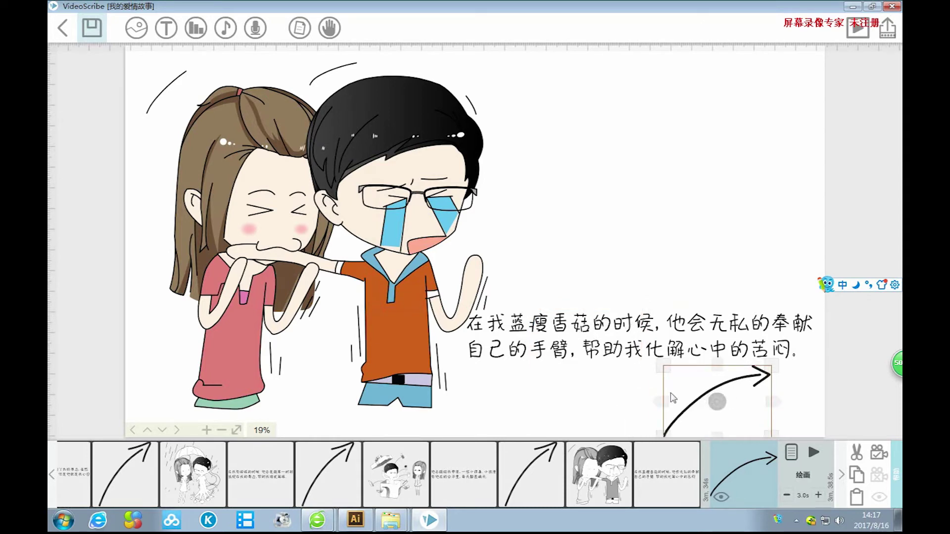
{"action": "left_click_drag", "start_coordinate": [714, 404], "coordinate": [768, 391]}
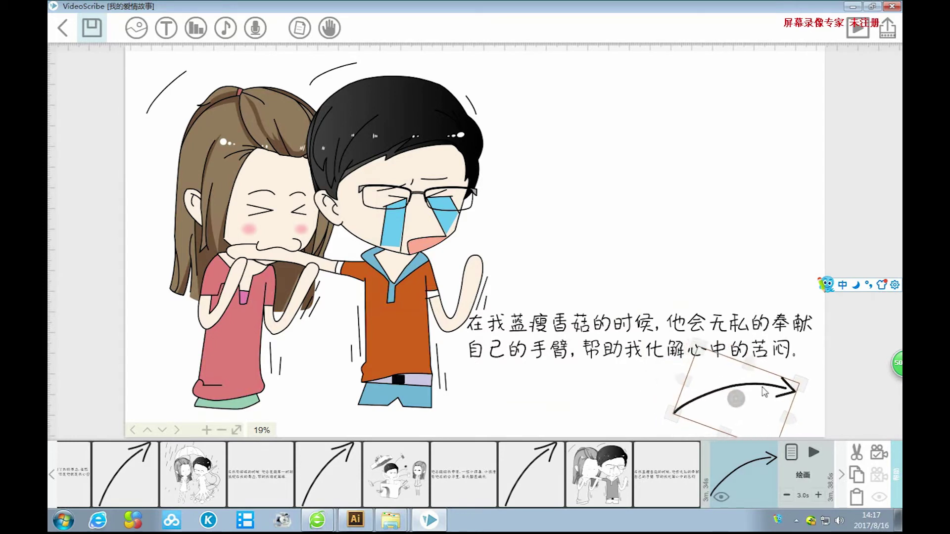
{"action": "left_click", "coordinate": [879, 457]}
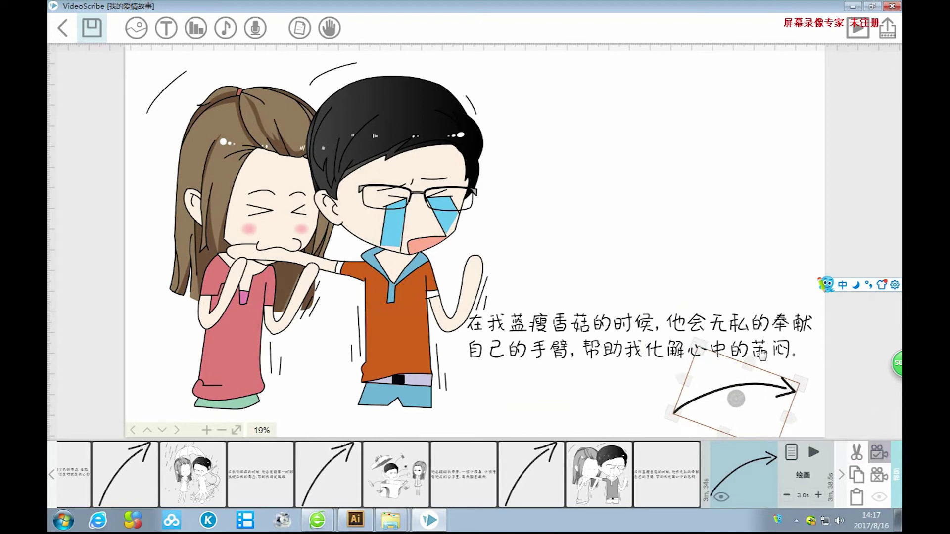
{"action": "left_click", "coordinate": [722, 264]}
Pan to blank canvas and insert picture 25 from the local image folder.
{"action": "left_click_drag", "start_coordinate": [754, 257], "coordinate": [551, 254]}
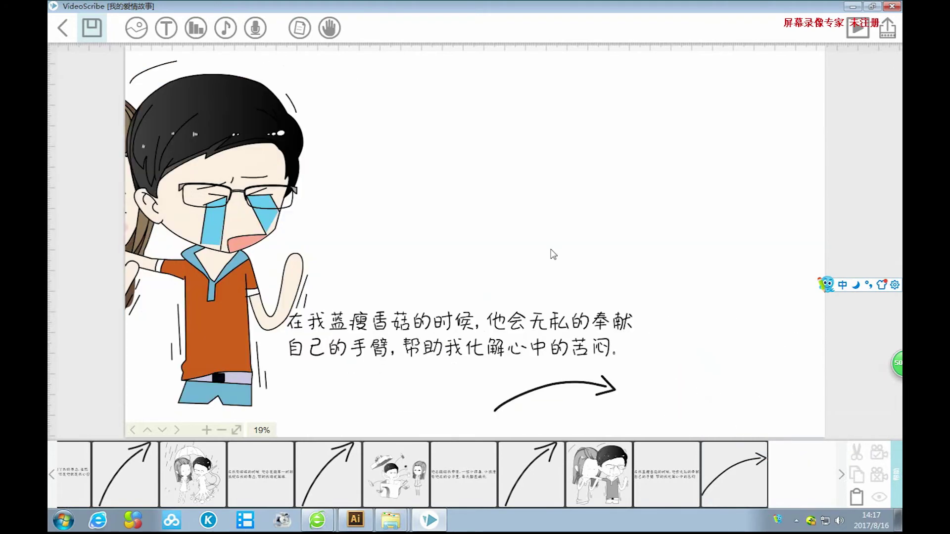
{"action": "left_click_drag", "start_coordinate": [657, 271], "coordinate": [405, 269]}
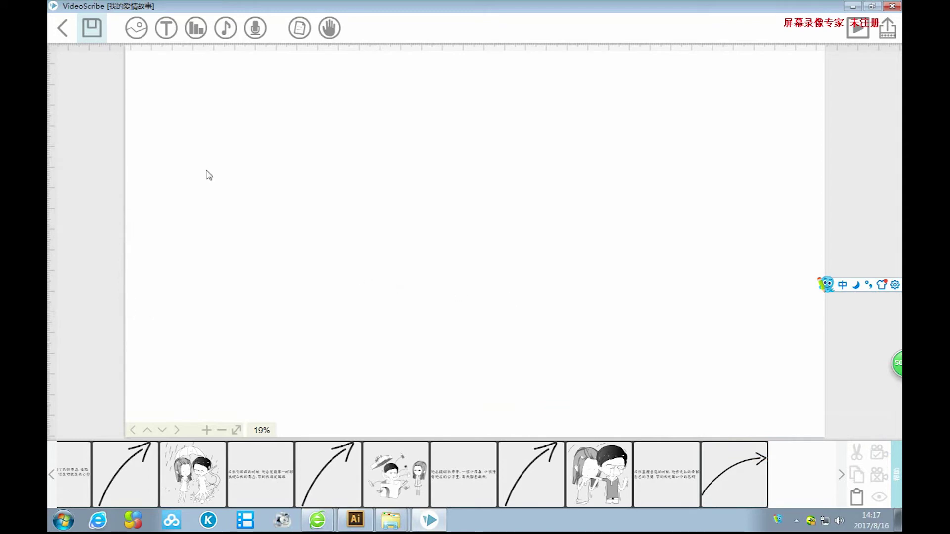
{"action": "left_click", "coordinate": [135, 27]}
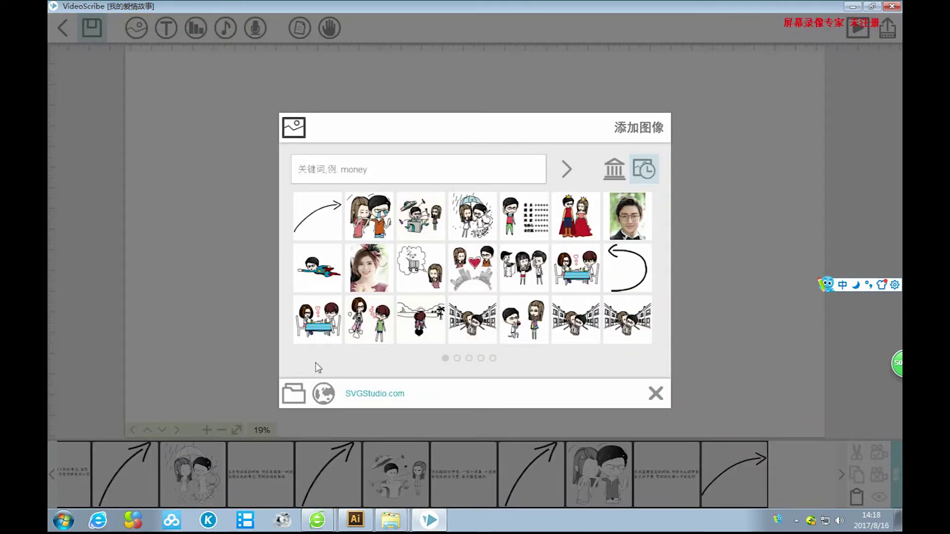
{"action": "left_click", "coordinate": [293, 393]}
{"action": "left_click_drag", "start_coordinate": [820, 129], "coordinate": [833, 142]}
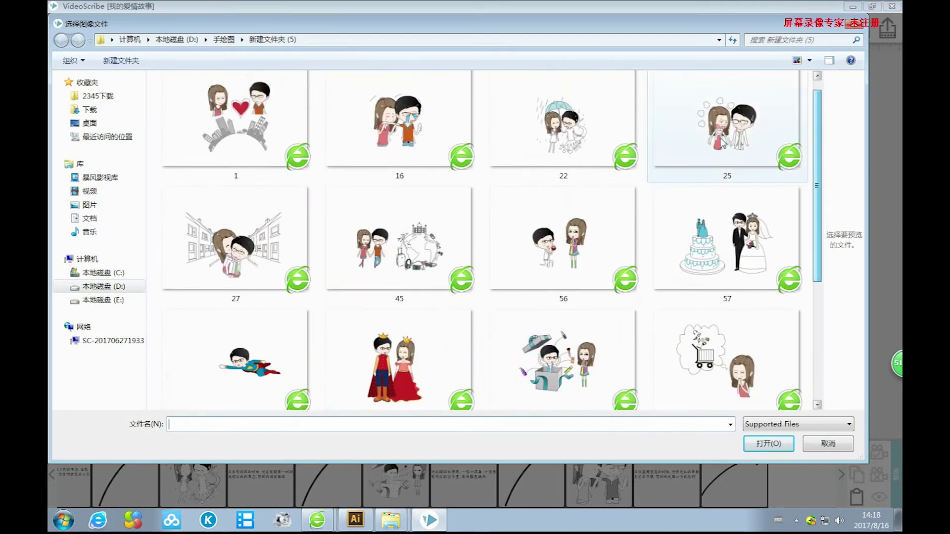
{"action": "left_click", "coordinate": [726, 129]}
{"action": "left_click", "coordinate": [768, 443]}
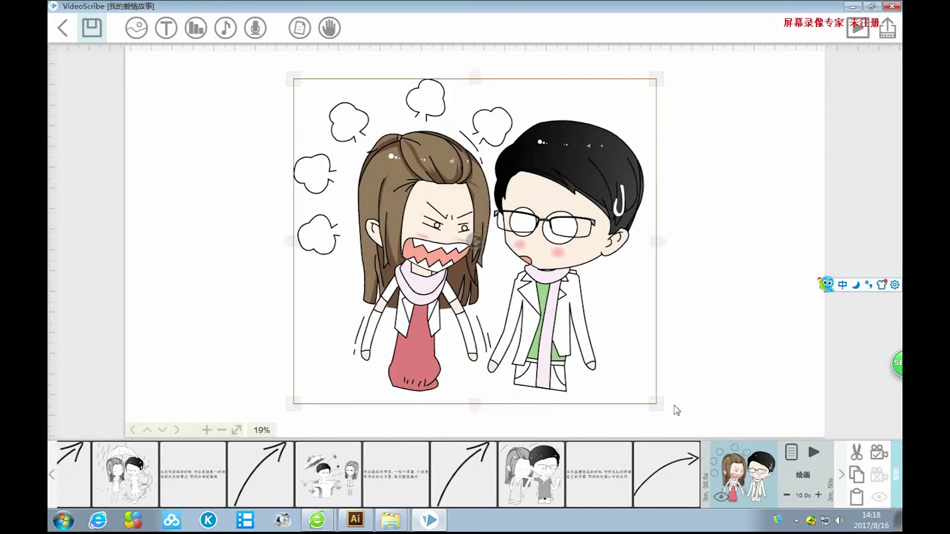
Enlarge the angry couple picture, set the camera on it, and start a new text box.
{"action": "left_click_drag", "start_coordinate": [677, 410], "coordinate": [697, 425]}
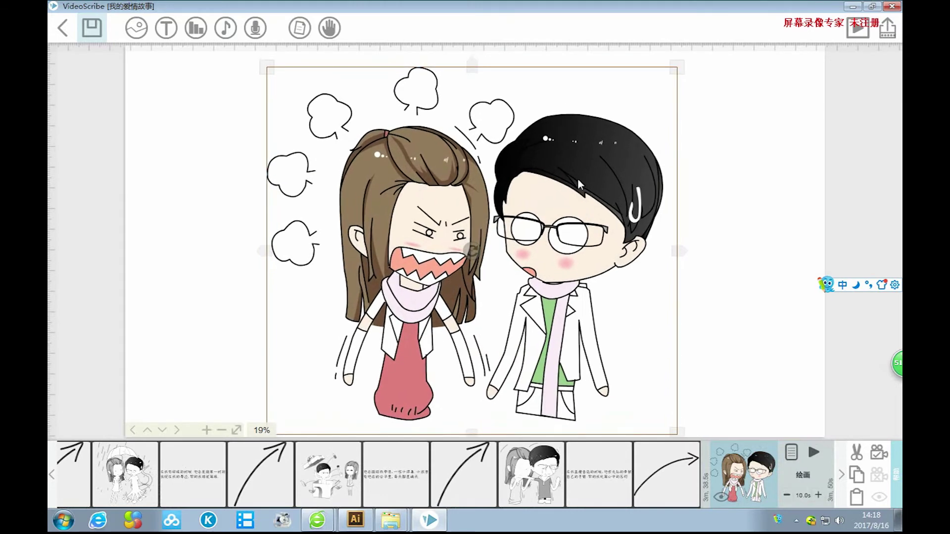
{"action": "left_click_drag", "start_coordinate": [674, 68], "coordinate": [684, 66]}
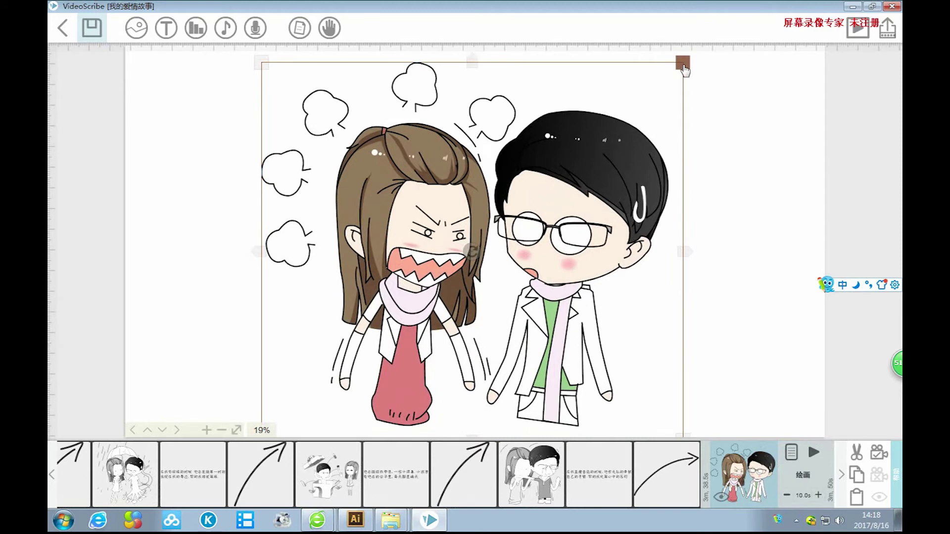
{"action": "left_click", "coordinate": [879, 452]}
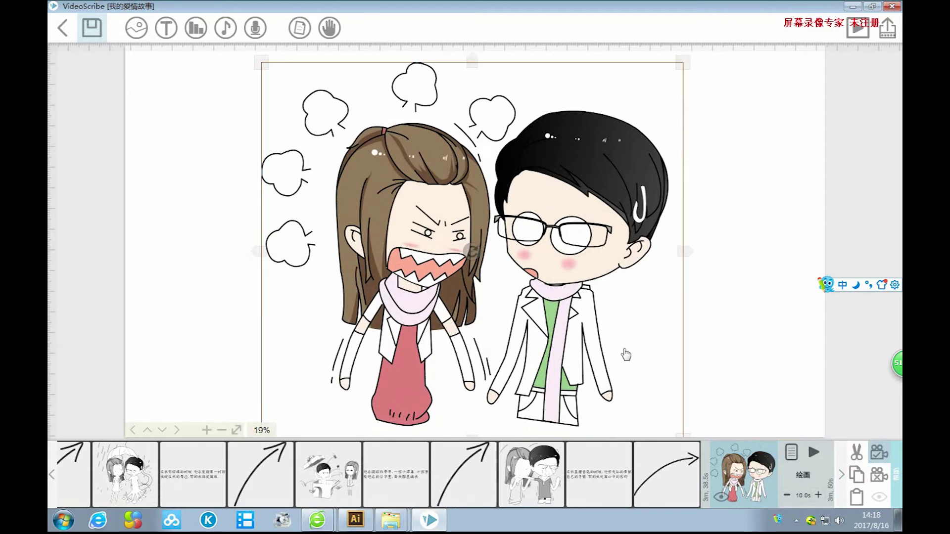
{"action": "mouse_move", "coordinate": [741, 345]}
{"action": "left_mouse_down"}
{"action": "mouse_move", "coordinate": [602, 334]}
{"action": "mouse_move", "coordinate": [631, 340]}
{"action": "left_mouse_up"}
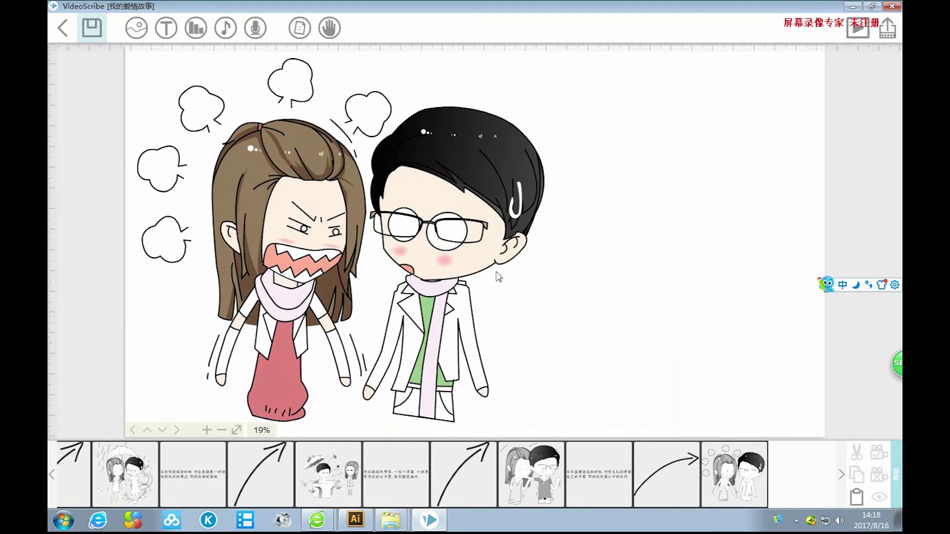
{"action": "left_click", "coordinate": [166, 27]}
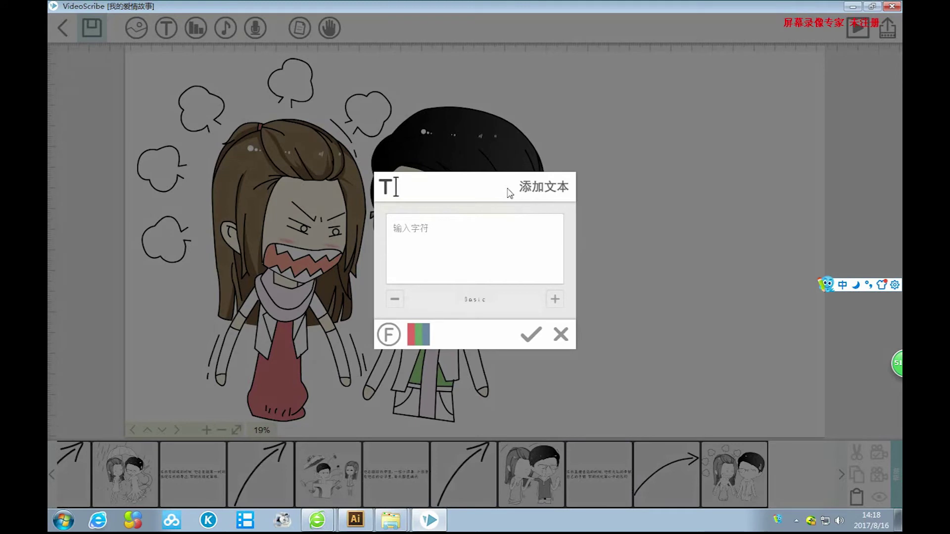
Type the caption's opening 当然我们也会有争吵的时候.
{"action": "type", "text": "dangran"}
{"action": "key", "text": "space"}
{"action": "type", "text": "women"}
{"action": "key", "text": "space"}
{"action": "type", "text": "y"}
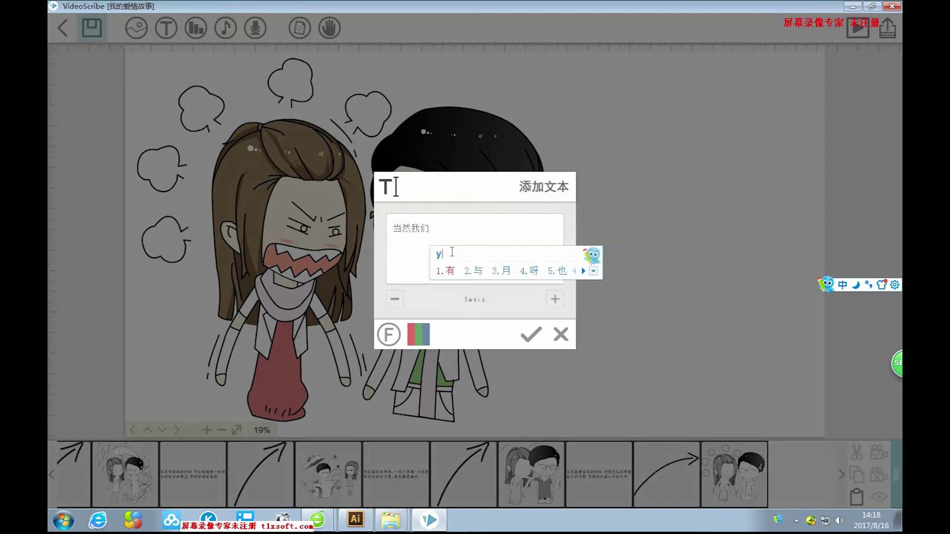
{"action": "type", "text": "ehui"}
{"action": "key", "text": "space"}
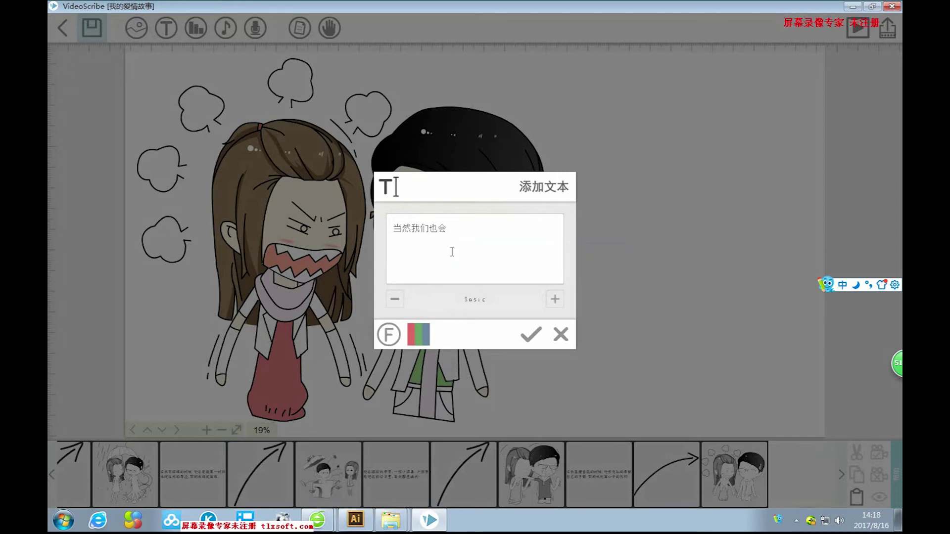
{"action": "type", "text": "you"}
{"action": "key", "text": "space"}
{"action": "type", "text": "zhengchaode"}
{"action": "key", "text": "space"}
{"action": "type", "text": "shi"}
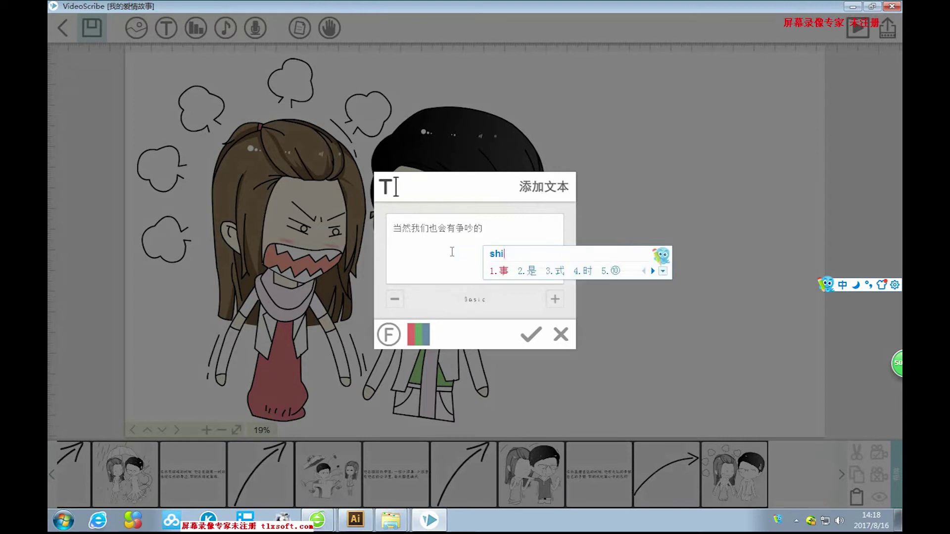
{"action": "type", "text": "hou"}
{"action": "key", "text": "space"}
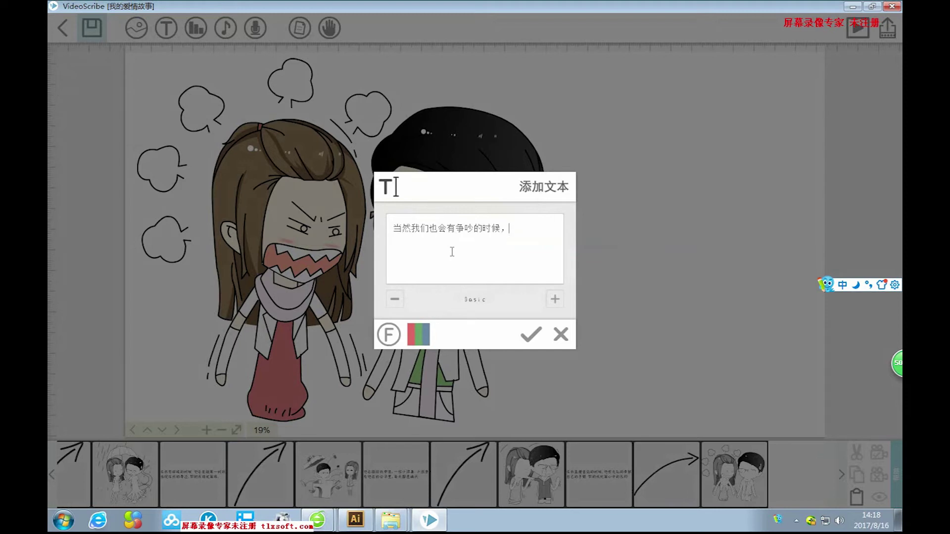
Add ，但是每次都能很快的化敌为友 to the caption.
{"action": "type", "text": "，danshi"}
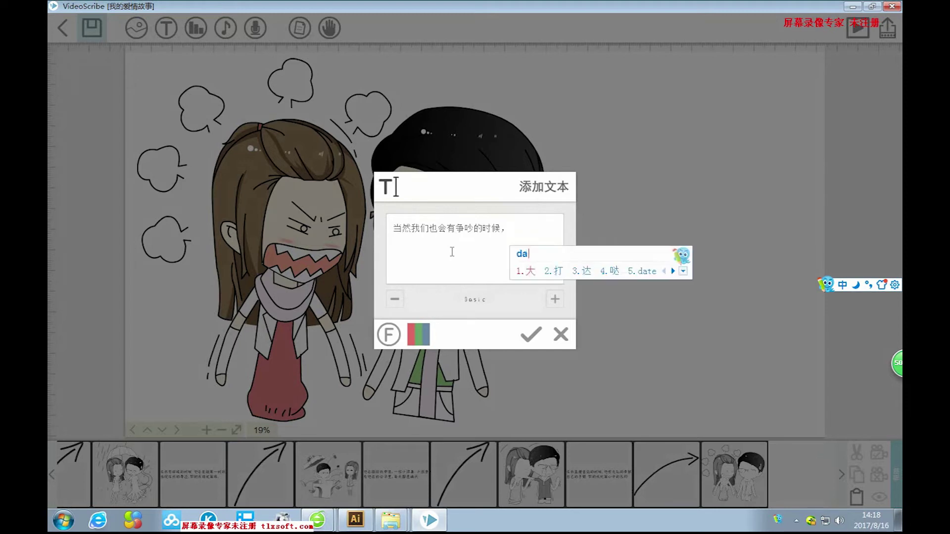
{"action": "key", "text": "space"}
{"action": "type", "text": "men"}
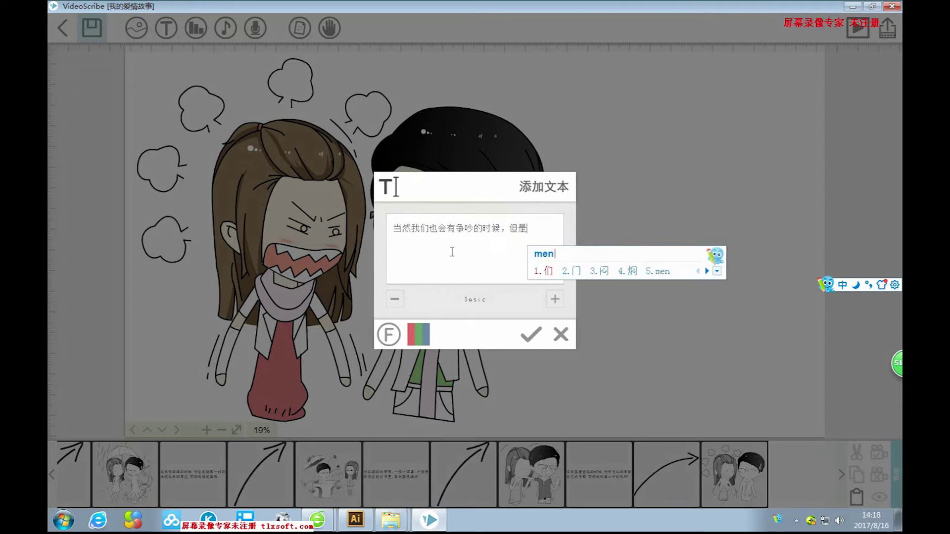
{"action": "key", "text": "BackSpace"}
{"action": "type", "text": "ici"}
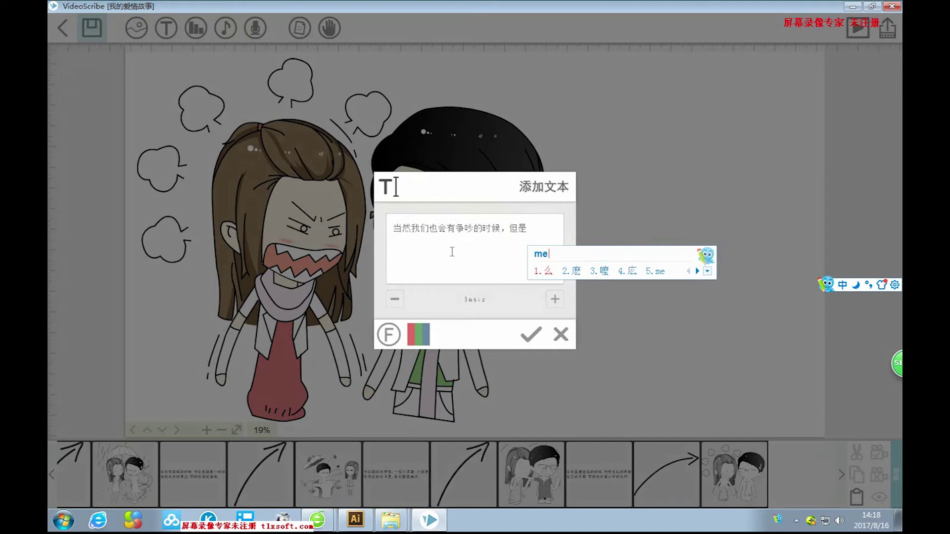
{"action": "key", "text": "space"}
{"action": "type", "text": "douneng"}
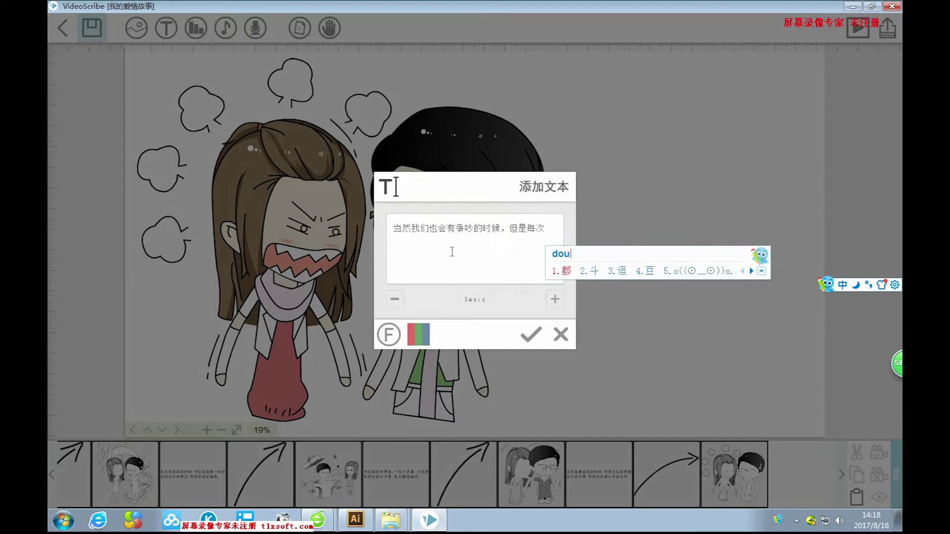
{"action": "key", "text": "space"}
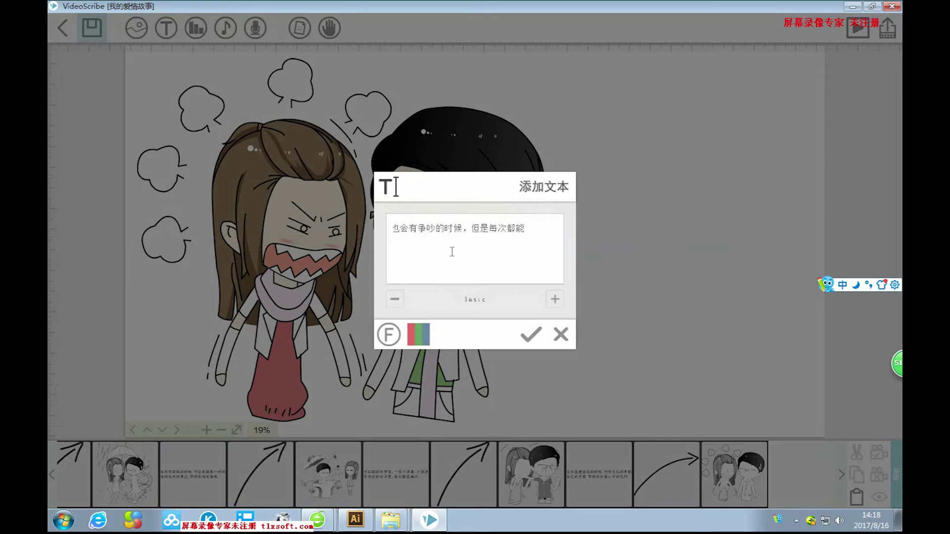
{"action": "key", "text": "BackSpace"}
{"action": "key", "text": "BackSpace"}
{"action": "type", "text": "henkuai"}
{"action": "key", "text": "space"}
{"action": "type", "text": "huadiweiyou"}
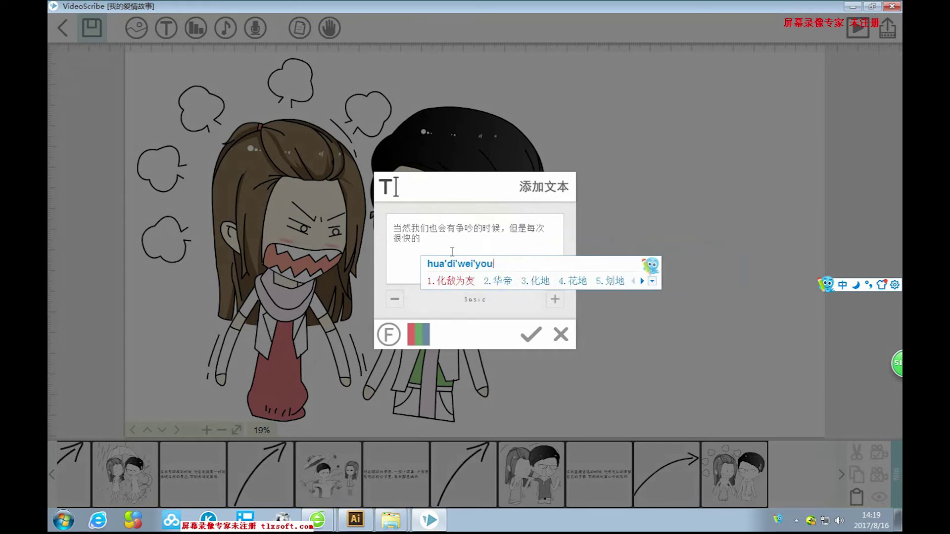
{"action": "key", "text": "space"}
Add ，因为他总是能勇于承认错误 to the caption.
{"action": "type", "text": "，"}
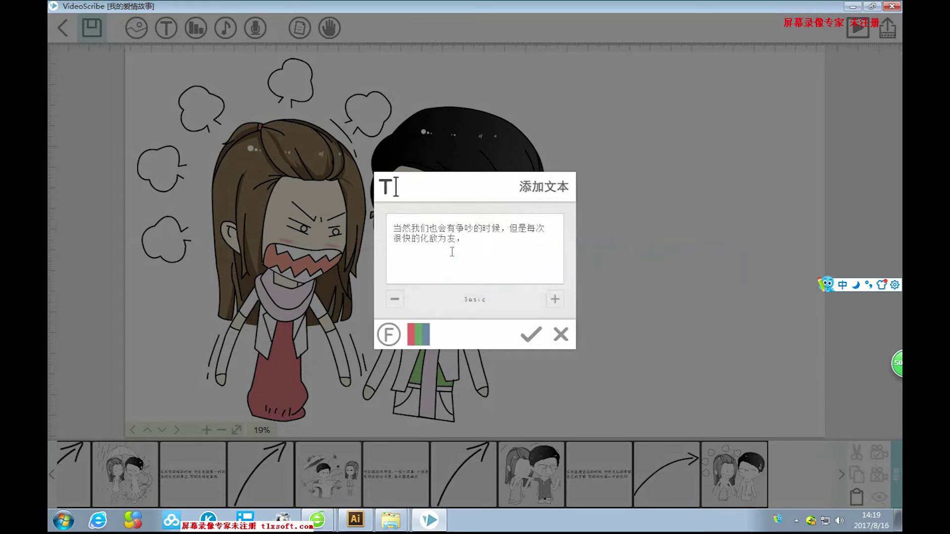
{"action": "type", "text": "yinwei"}
{"action": "key", "text": "space"}
{"action": "type", "text": "tazongshiz"}
{"action": "key", "text": "BackSpace"}
{"action": "key", "text": "BackSpace"}
{"action": "key", "text": "BackSpace"}
{"action": "key", "text": "BackSpace"}
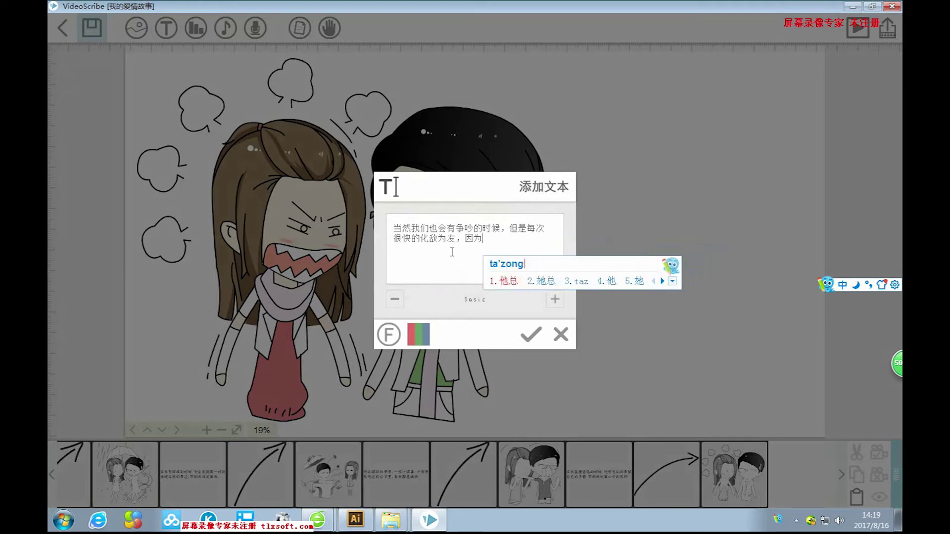
{"action": "type", "text": "shin"}
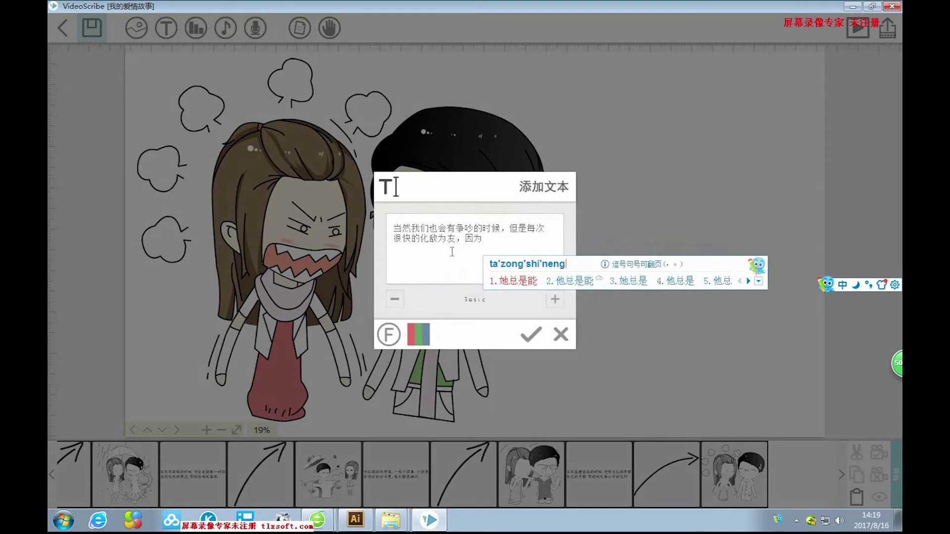
{"action": "type", "text": "2"}
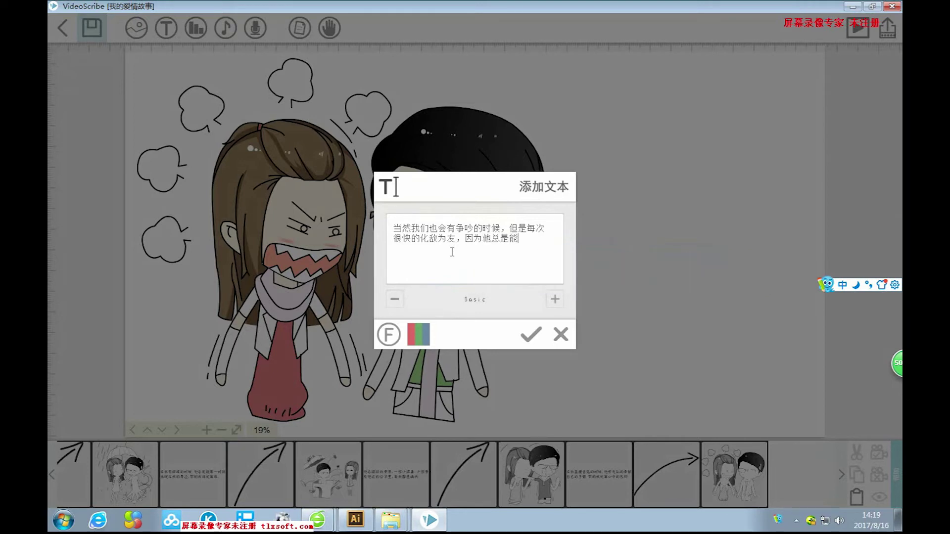
{"action": "type", "text": "yong"}
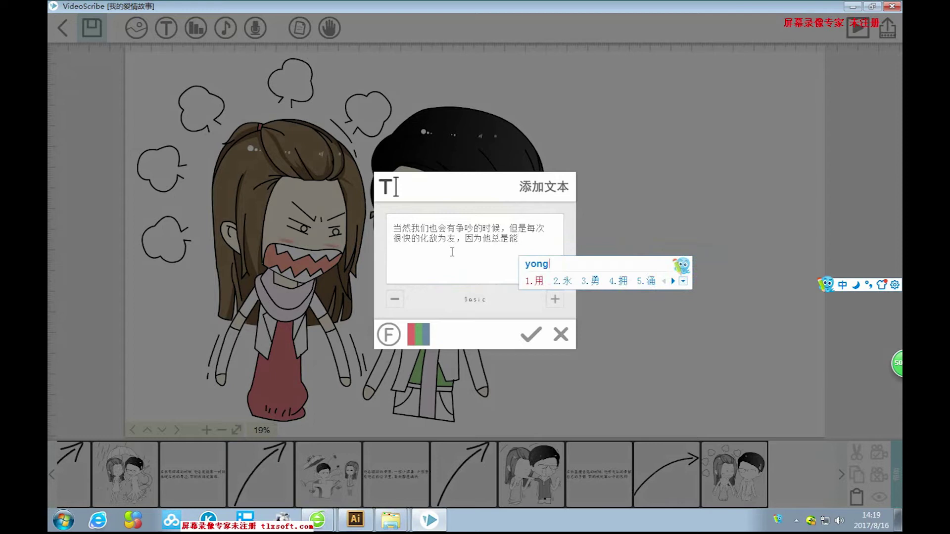
{"action": "key", "text": "BackSpace"}
{"action": "key", "text": "BackSpace"}
{"action": "key", "text": "BackSpace"}
{"action": "key", "text": "BackSpace"}
{"action": "type", "text": "chengren"}
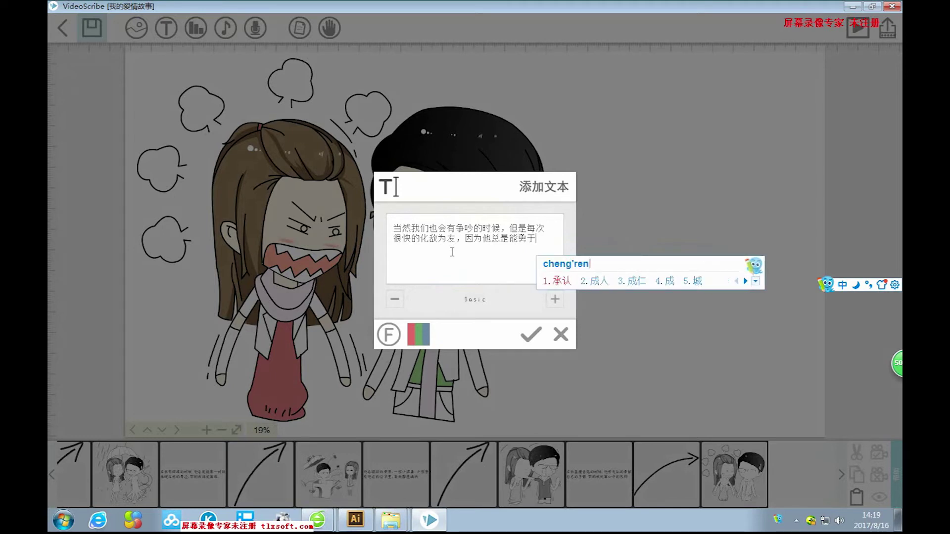
{"action": "key", "text": "space"}
{"action": "type", "text": "cuowu"}
{"action": "key", "text": "space"}
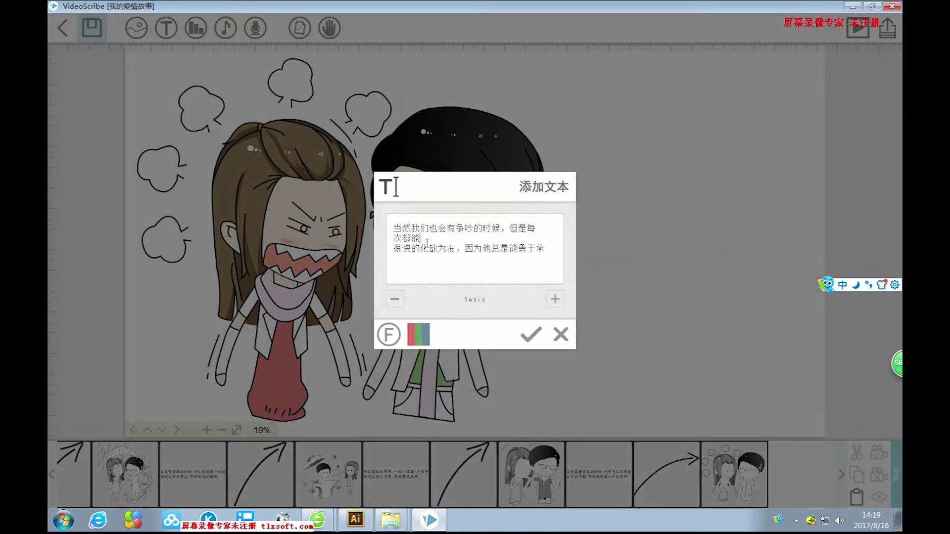
Remove the extra line break after 次都能, re-enter 勇于承认错误, and place the caption.
{"action": "key", "text": "Delete"}
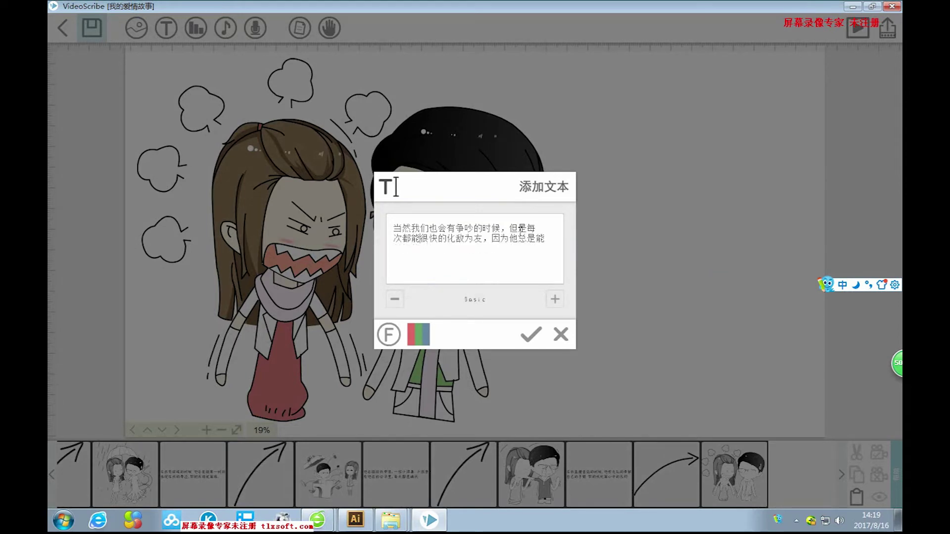
{"action": "type", "text": "勇于承认错误"}
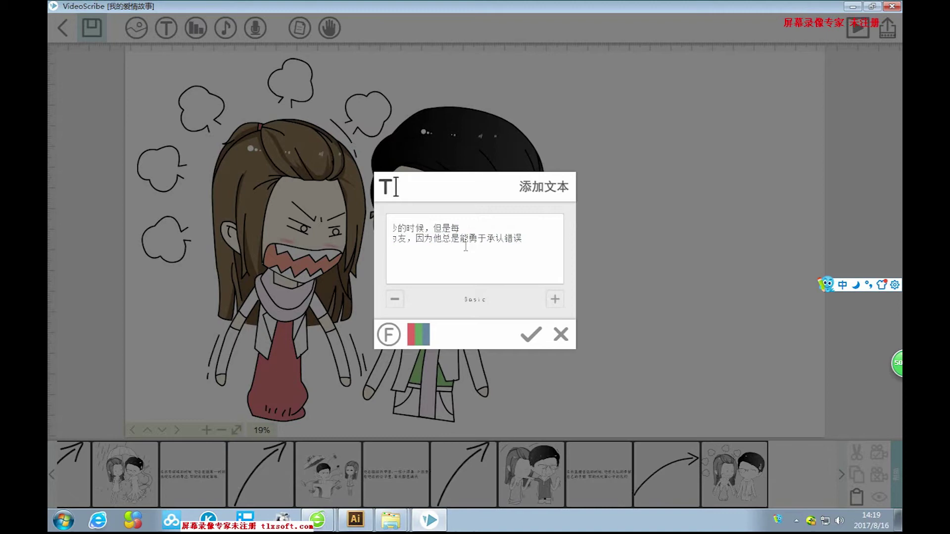
{"action": "left_click", "coordinate": [460, 249]}
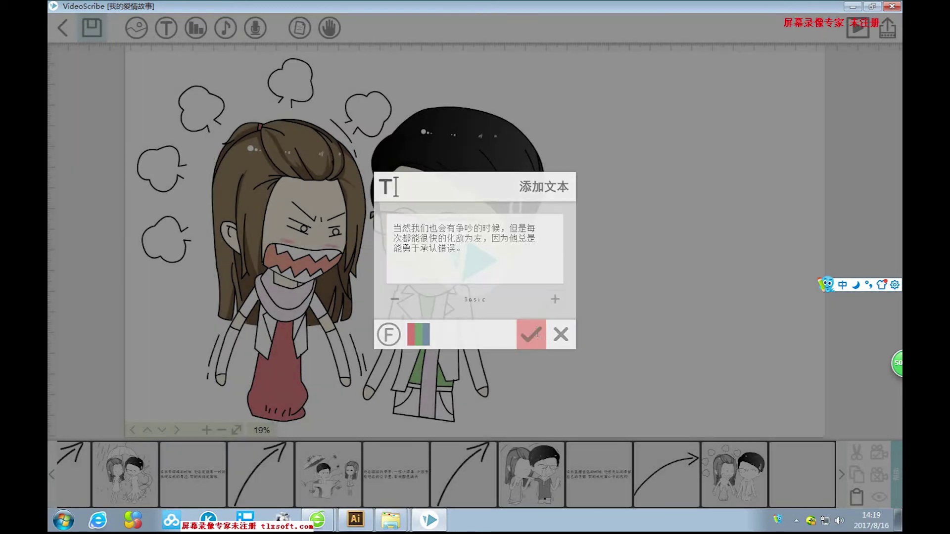
{"action": "left_click", "coordinate": [531, 335]}
Enlarge the caption and place it just right of the man's face.
{"action": "left_click_drag", "start_coordinate": [654, 285], "coordinate": [762, 311]}
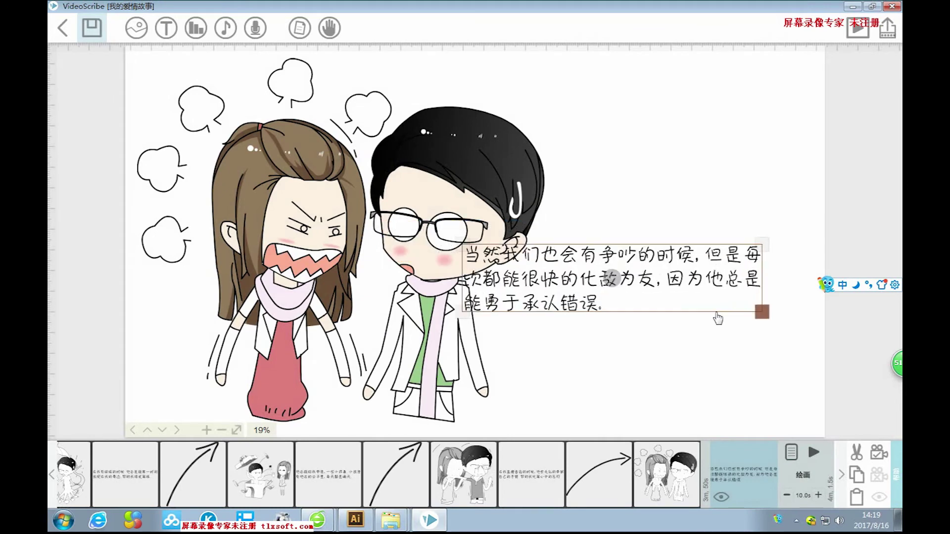
{"action": "left_click_drag", "start_coordinate": [697, 283], "coordinate": [723, 317]}
{"action": "left_click_drag", "start_coordinate": [792, 345], "coordinate": [805, 349]}
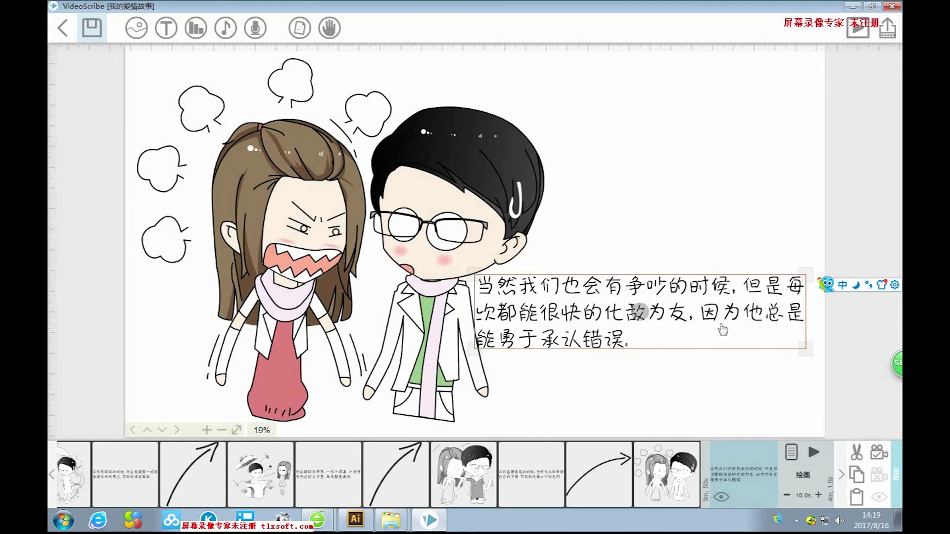
{"action": "left_click_drag", "start_coordinate": [575, 319], "coordinate": [583, 321]}
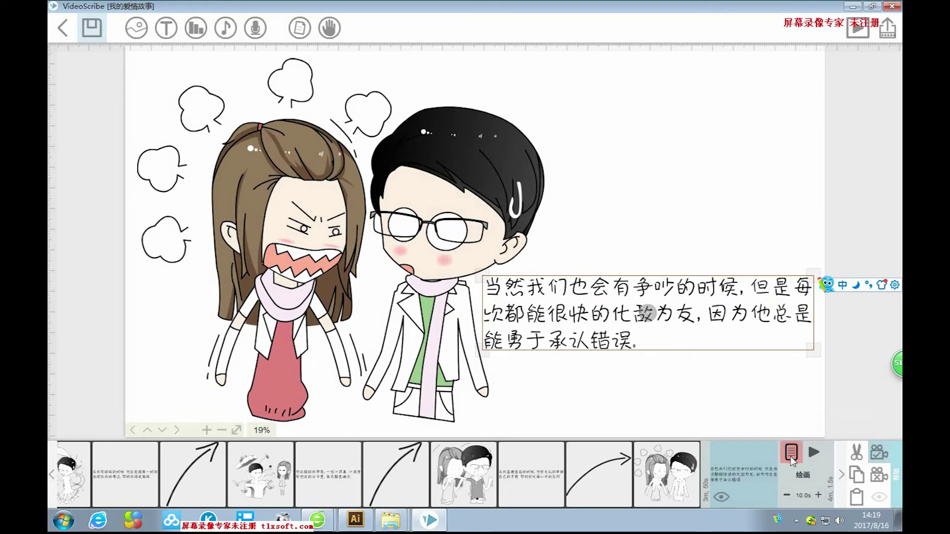
Lengthen the caption's pause in Text properties, then bring up the image library.
{"action": "left_click", "coordinate": [792, 458]}
{"action": "left_click", "coordinate": [498, 333]}
{"action": "left_click", "coordinate": [597, 382]}
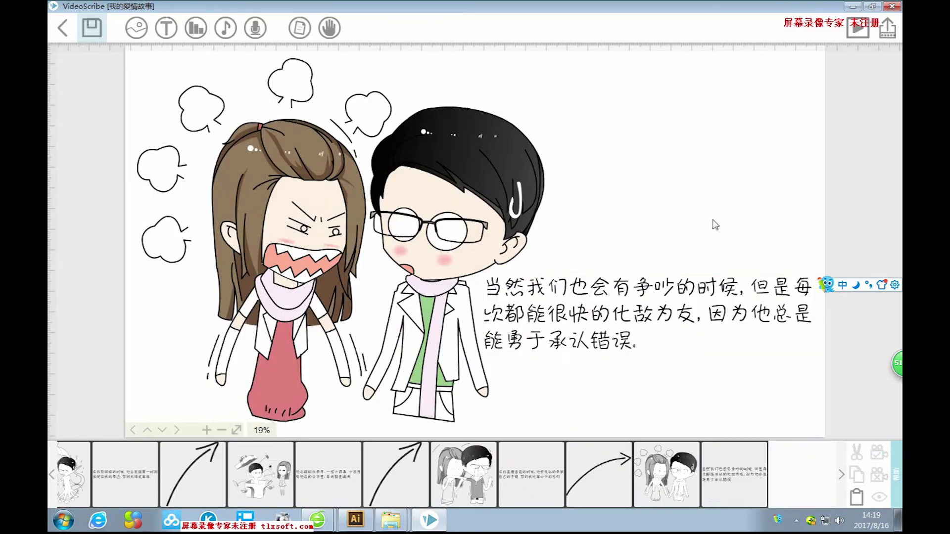
{"action": "left_click", "coordinate": [136, 27]}
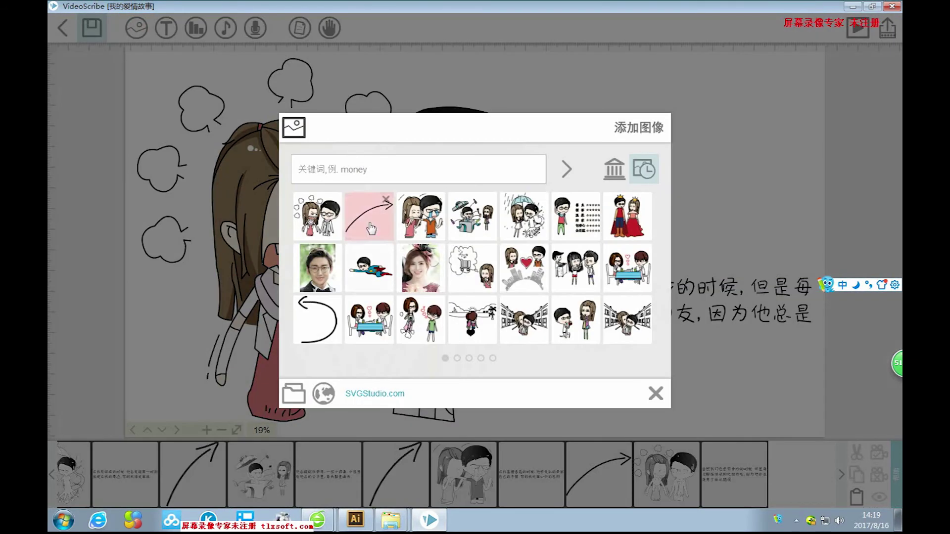
Add a small curved arrow below the caption's right end, rotated to point downward.
{"action": "left_click", "coordinate": [369, 217]}
{"action": "left_click_drag", "start_coordinate": [567, 198], "coordinate": [712, 319]}
{"action": "left_click_drag", "start_coordinate": [717, 428], "coordinate": [663, 390]}
{"action": "left_click_drag", "start_coordinate": [617, 362], "coordinate": [683, 403]}
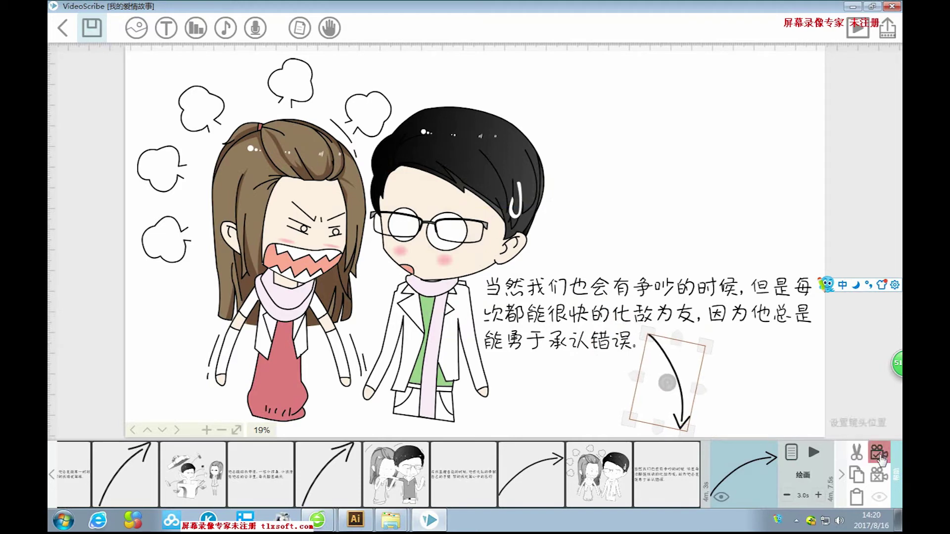
{"action": "left_click", "coordinate": [797, 391]}
{"action": "scroll", "coordinate": [766, 337], "scroll_direction": "down", "scroll_amount": 4}
{"action": "scroll", "coordinate": [749, 295], "scroll_direction": "down", "scroll_amount": 4}
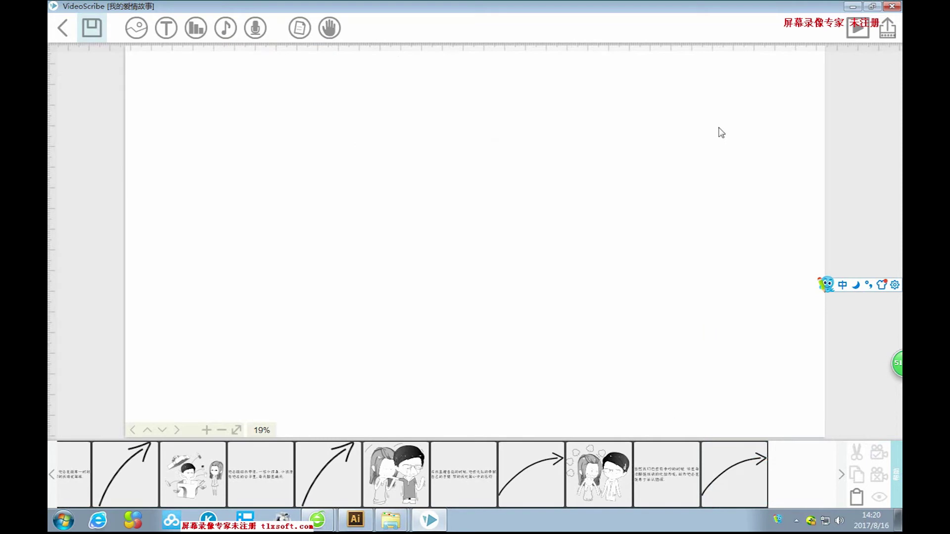
Insert image 56, the man kneeling with a ring, from disk.
{"action": "left_click", "coordinate": [132, 29]}
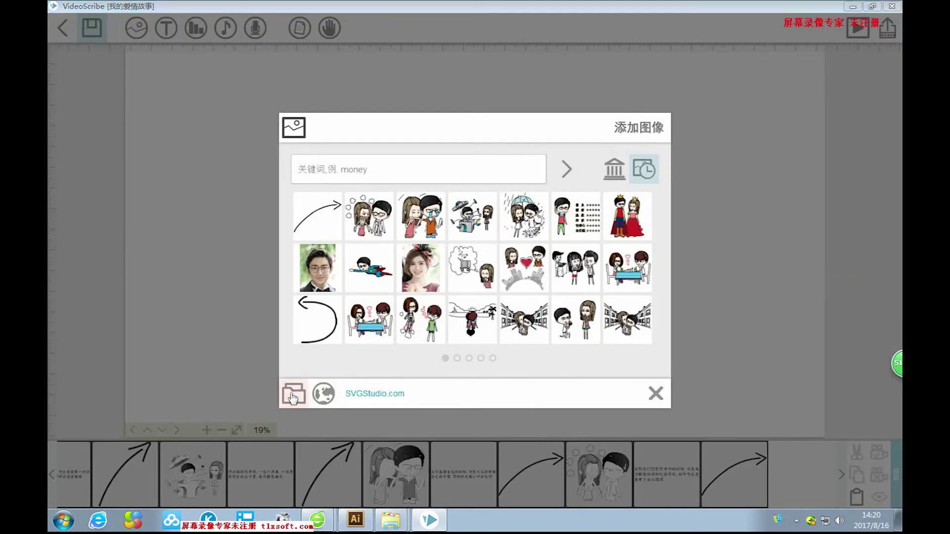
{"action": "left_click", "coordinate": [294, 394]}
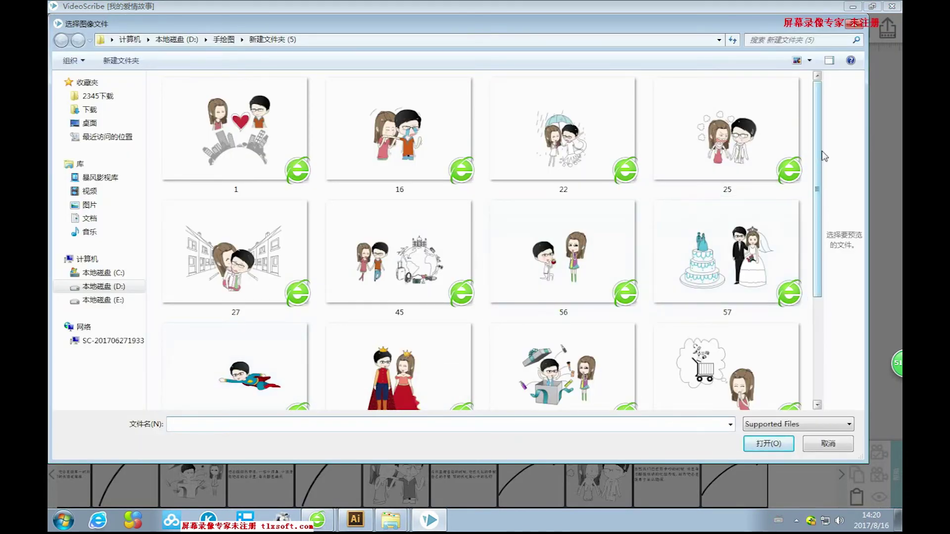
{"action": "left_click_drag", "start_coordinate": [817, 136], "coordinate": [814, 201]}
{"action": "left_click", "coordinate": [595, 163]}
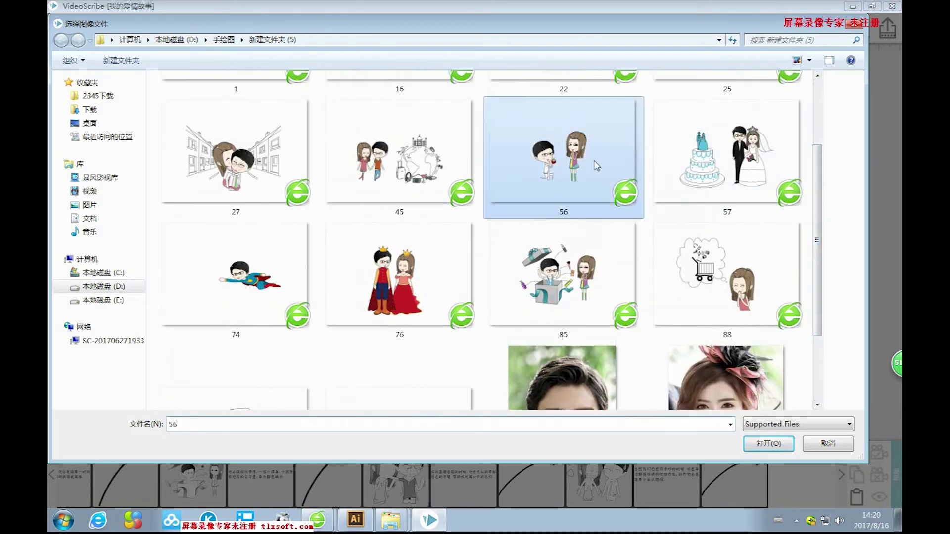
{"action": "left_click", "coordinate": [761, 445]}
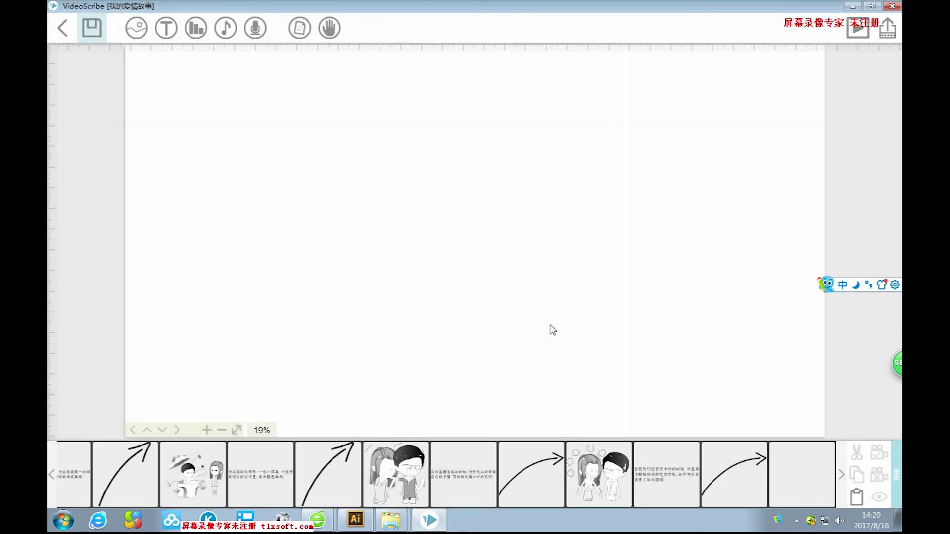
Enlarge image 56, shift it slightly down, and start a caption in the space beside it.
{"action": "left_click_drag", "start_coordinate": [564, 336], "coordinate": [705, 443]}
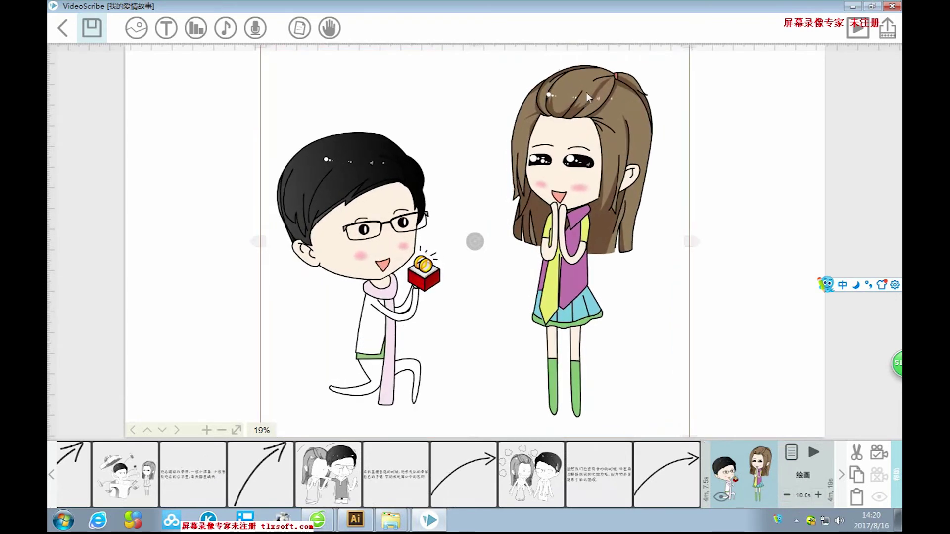
{"action": "left_click_drag", "start_coordinate": [586, 97], "coordinate": [586, 102]}
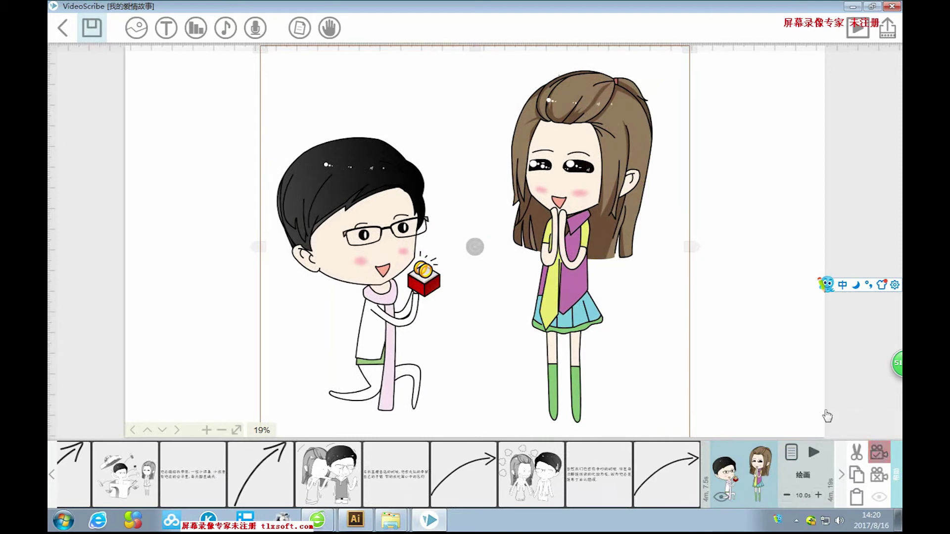
{"action": "left_click", "coordinate": [748, 315]}
{"action": "left_click_drag", "start_coordinate": [733, 312], "coordinate": [612, 313]}
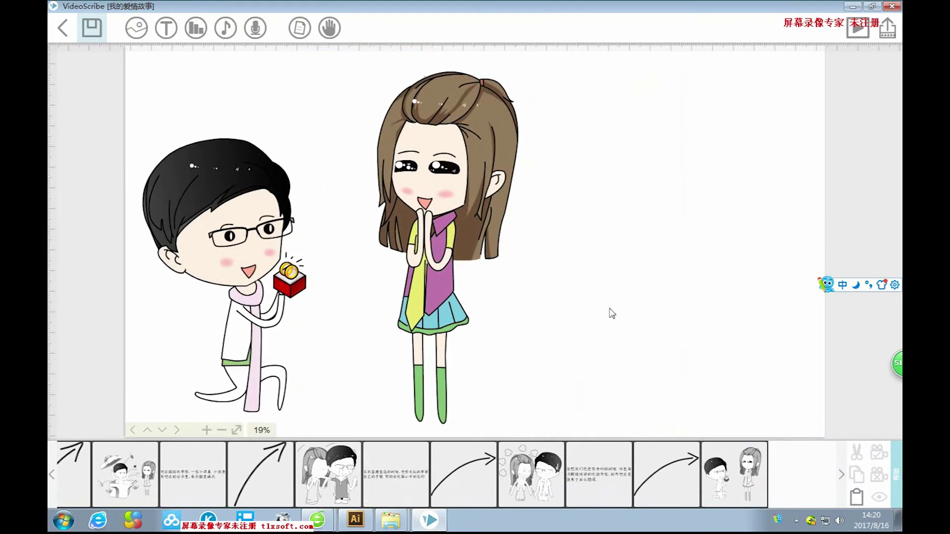
{"action": "left_click", "coordinate": [167, 29]}
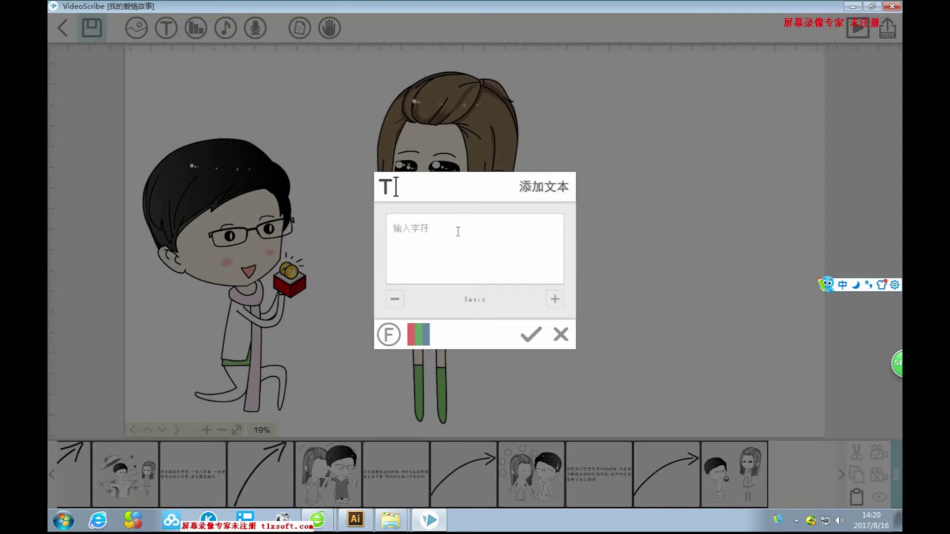
Type the opening phrase 这是我脑海里幻想的求婚画面 with the pinyin IME.
{"action": "type", "text": "zheshi"}
{"action": "key", "text": "space"}
{"action": "type", "text": "wo"}
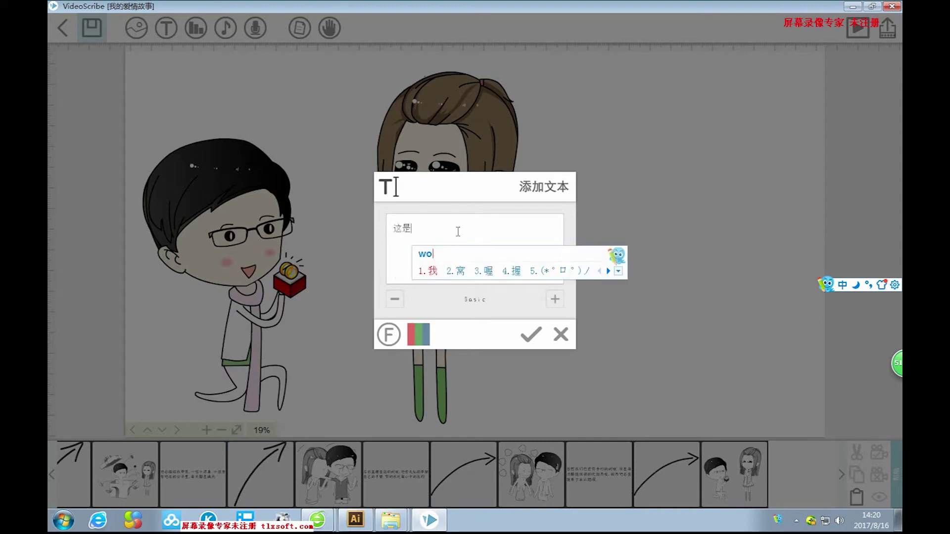
{"action": "key", "text": "space"}
{"action": "type", "text": "naohai"}
{"action": "key", "text": "space"}
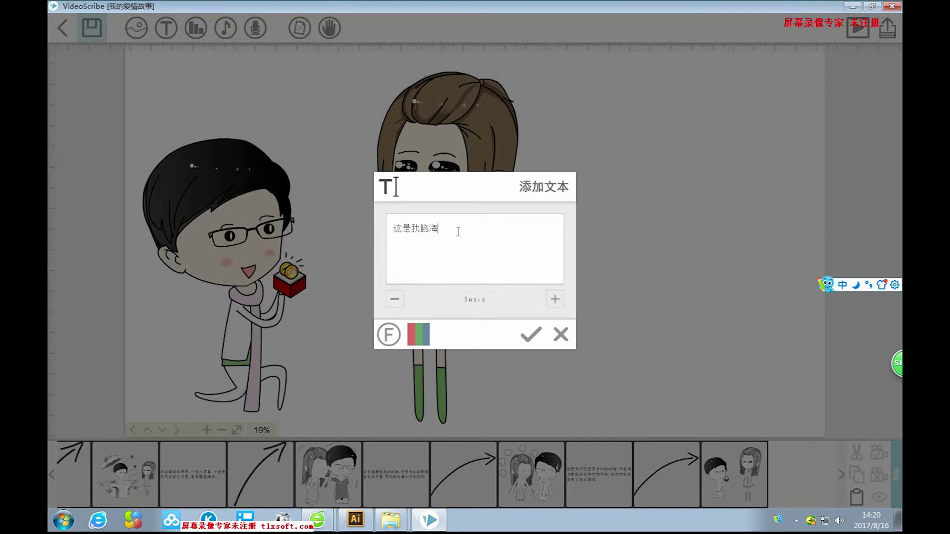
{"action": "type", "text": "li"}
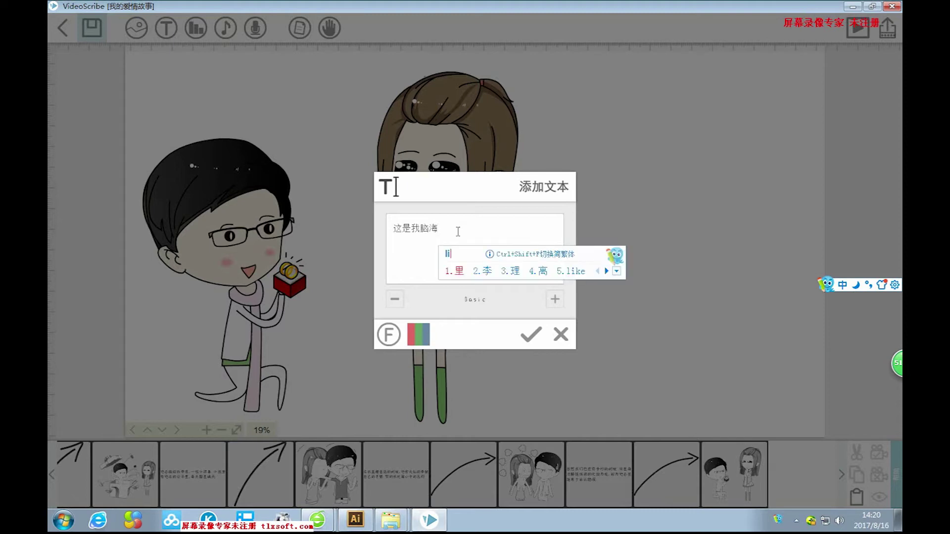
{"action": "key", "text": "space"}
{"action": "type", "text": "huanxiang"}
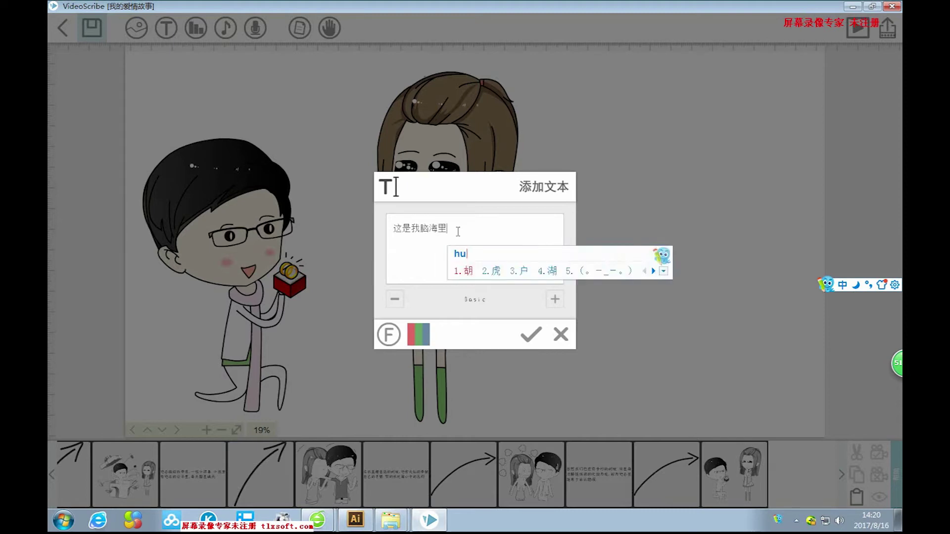
{"action": "key", "text": "space"}
{"action": "type", "text": "de"}
{"action": "key", "text": "space"}
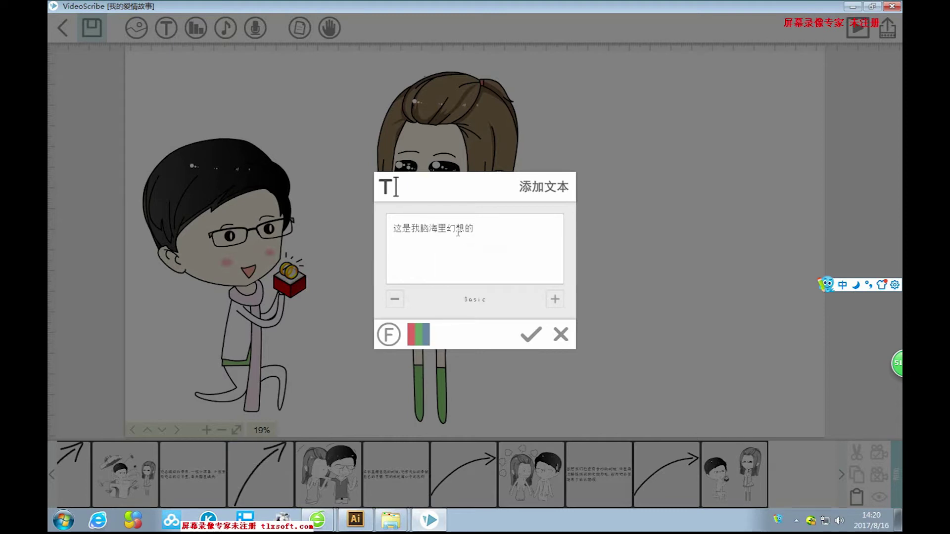
{"action": "type", "text": "qiuhun"}
{"action": "key", "text": "space"}
{"action": "type", "text": "hua"}
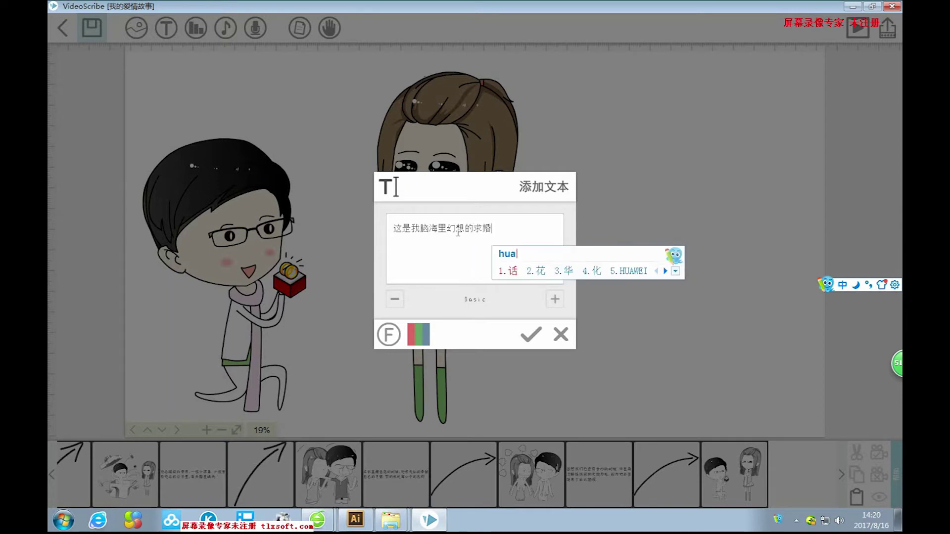
{"action": "type", "text": "mian"}
{"action": "key", "text": "space"}
{"action": "type", "text": ",dian"}
{"action": "key", "text": "Escape"}
Continue with 但事实是他就郑重其事的说了一遍, removing stray characters.
{"action": "type", "text": "事实是"}
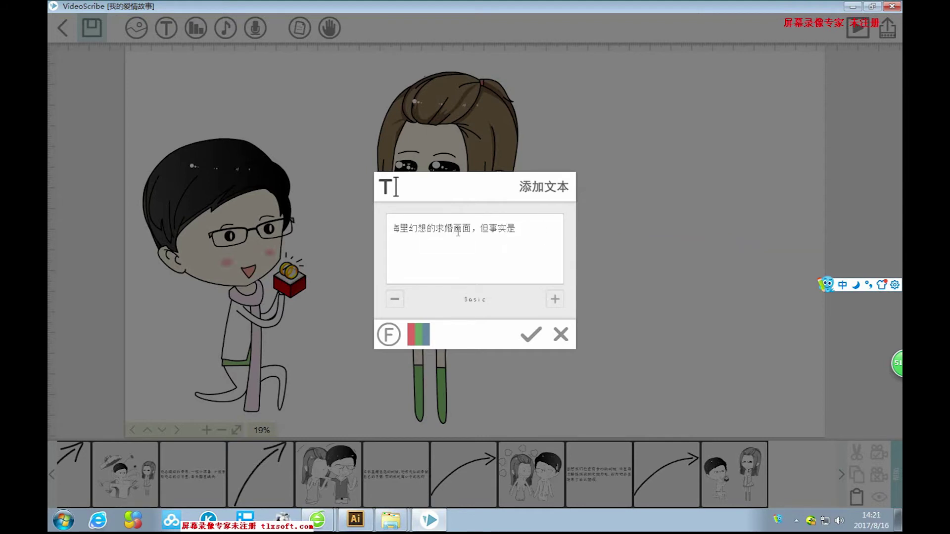
{"action": "key", "text": "BackSpace"}
{"action": "type", "text": "ta"}
{"action": "key", "text": "space"}
{"action": "type", "text": "jiu"}
{"action": "key", "text": "space"}
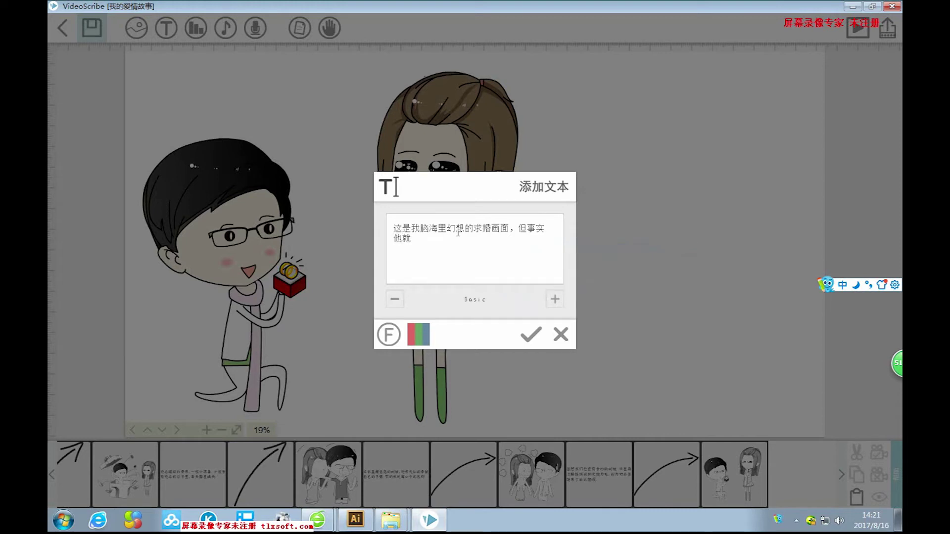
{"action": "type", "text": "zhengzhong"}
{"action": "key", "text": "space"}
{"action": "type", "text": "qishi"}
{"action": "key", "text": "space"}
{"action": "type", "text": "de"}
{"action": "key", "text": "space"}
{"action": "type", "text": "shuole"}
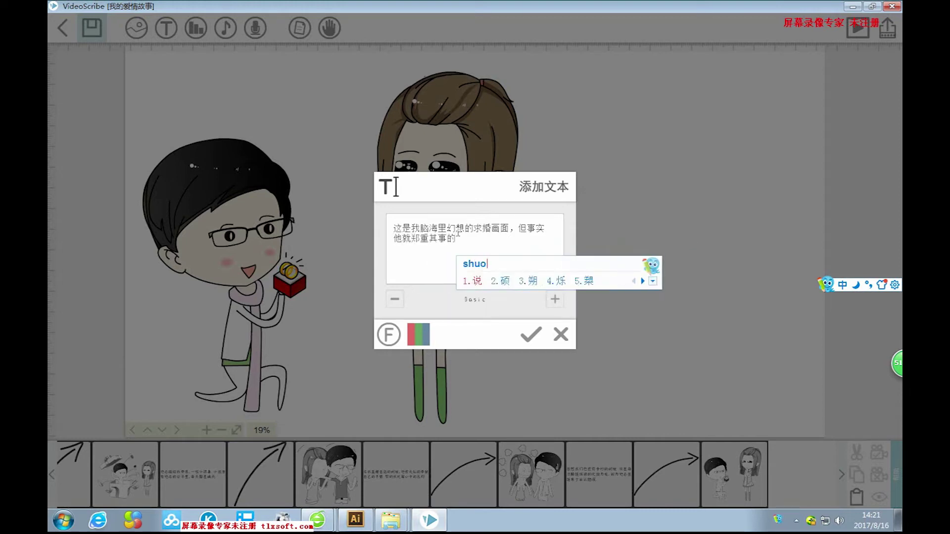
{"action": "key", "text": "space"}
{"action": "type", "text": "yi"}
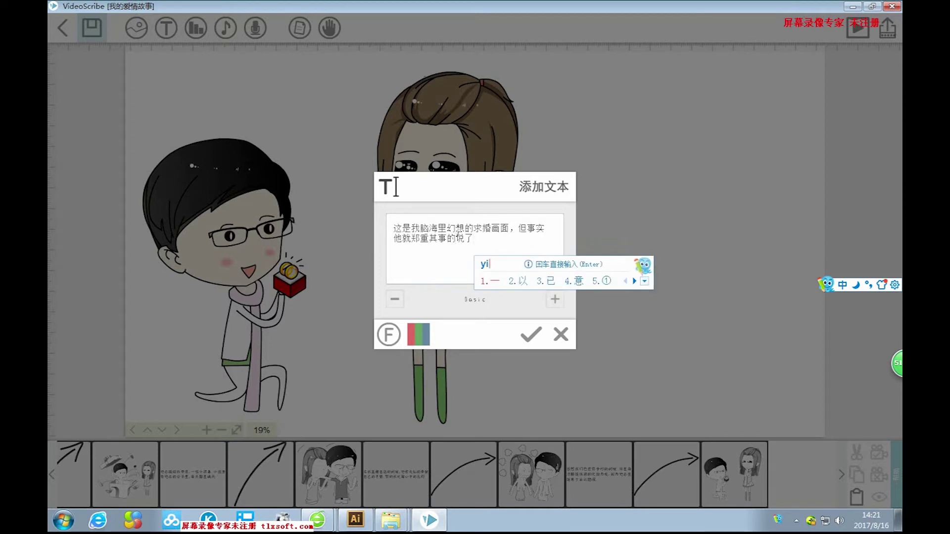
{"action": "type", "text": "bian"}
{"action": "key", "text": "space"}
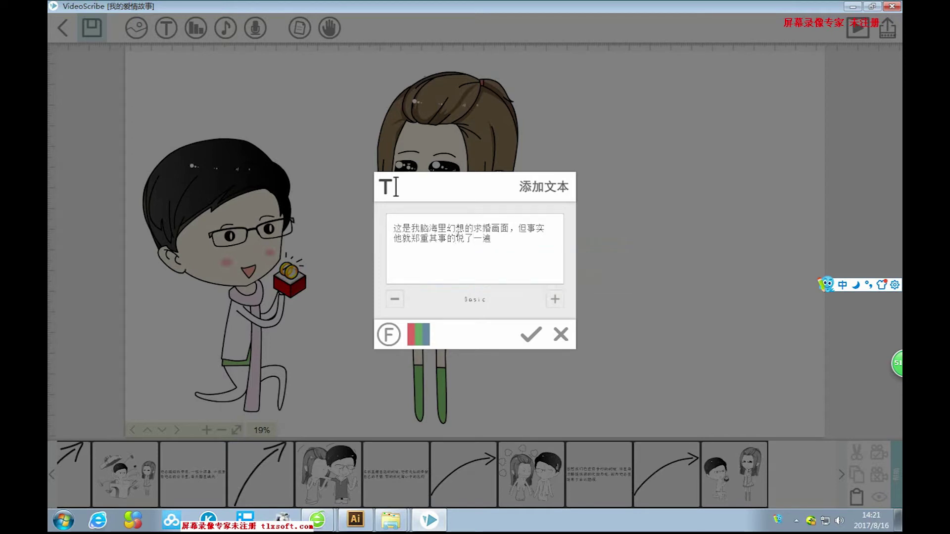
{"action": "type", "text": "caiyibian"}
{"action": "key", "text": "space"}
{"action": "key", "text": "BackSpace"}
{"action": "key", "text": "BackSpace"}
{"action": "key", "text": "BackSpace"}
Add 咱们结婚吧，既然他是一个值得托付终身的人 to the caption.
{"action": "type", "text": ",zanm"}
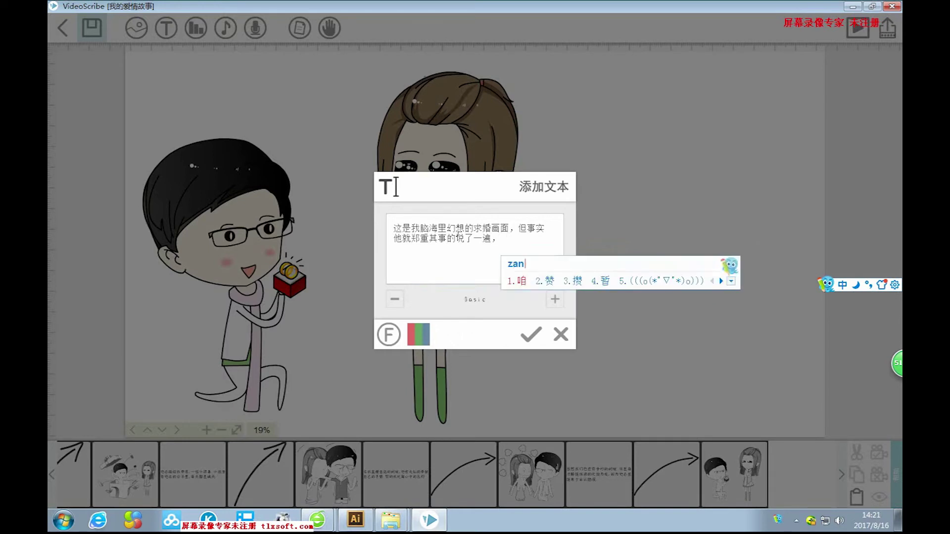
{"action": "key", "text": "space"}
{"action": "type", "text": "jiehun"}
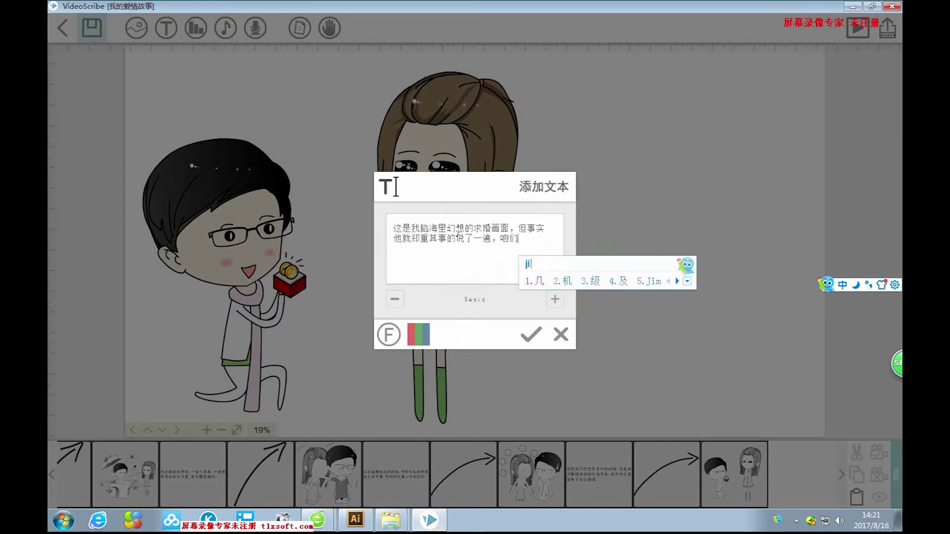
{"action": "type", "text": "ba"}
{"action": "key", "text": "space"}
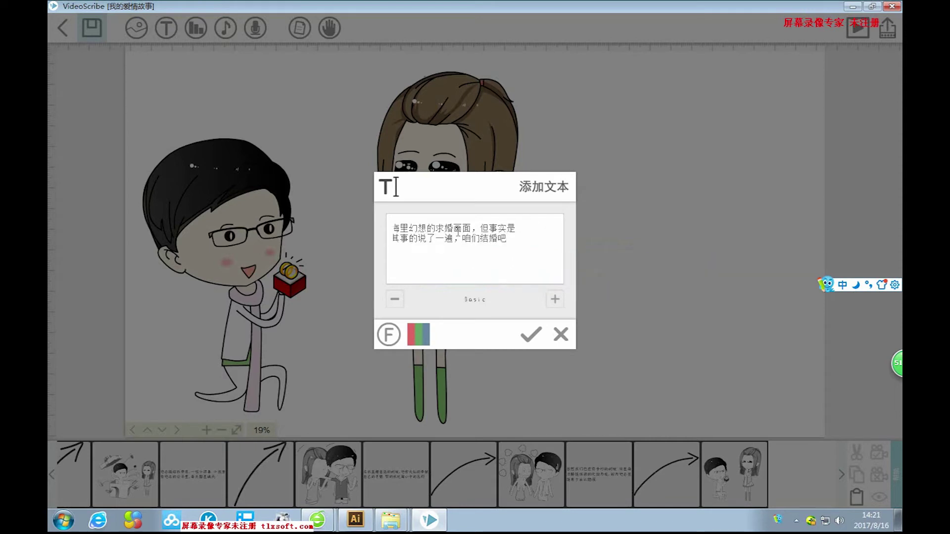
{"action": "type", "text": ",jin"}
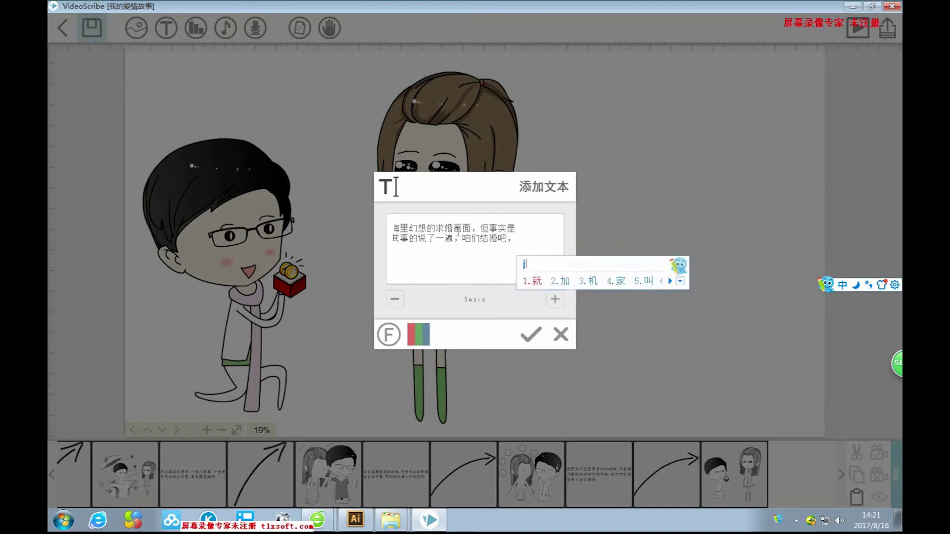
{"action": "key", "text": "BackSpace"}
{"action": "type", "text": "ran"}
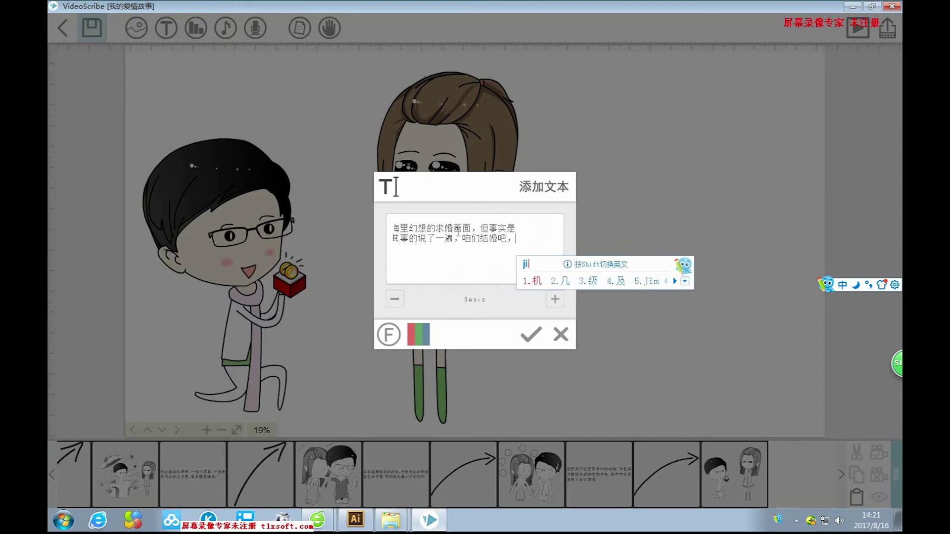
{"action": "key", "text": "space"}
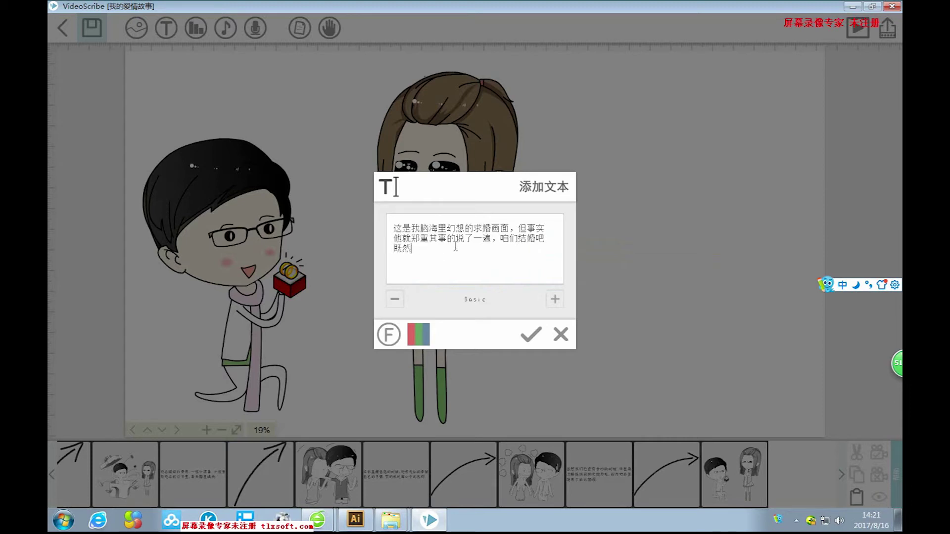
{"action": "type", "text": "ta shi y"}
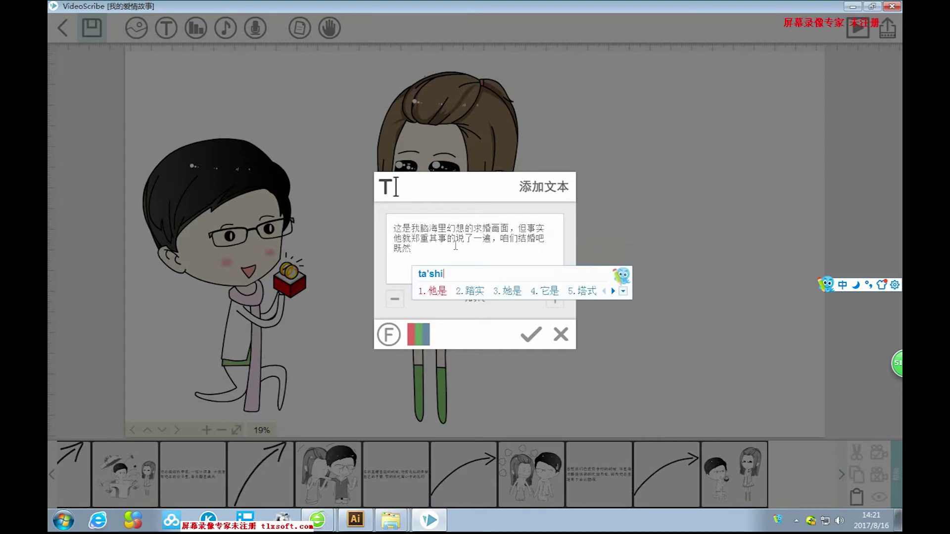
{"action": "type", "text": "ige"}
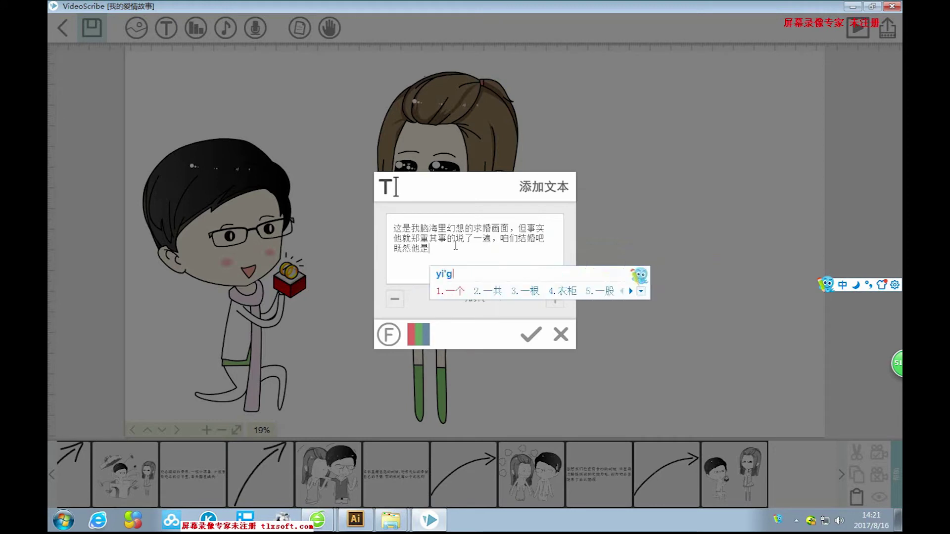
{"action": "key", "text": "space"}
{"action": "type", "text": "zhide"}
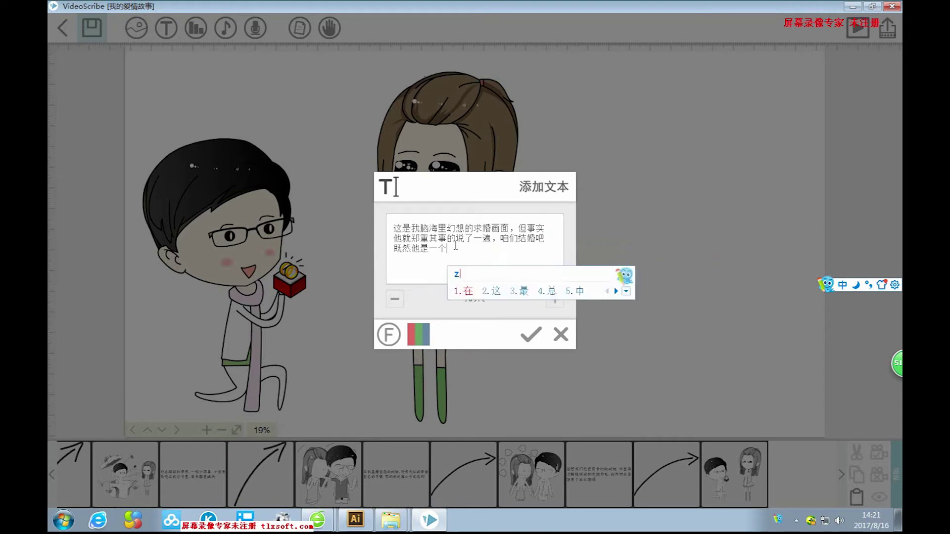
{"action": "key", "text": "space"}
{"action": "type", "text": "tuofu"}
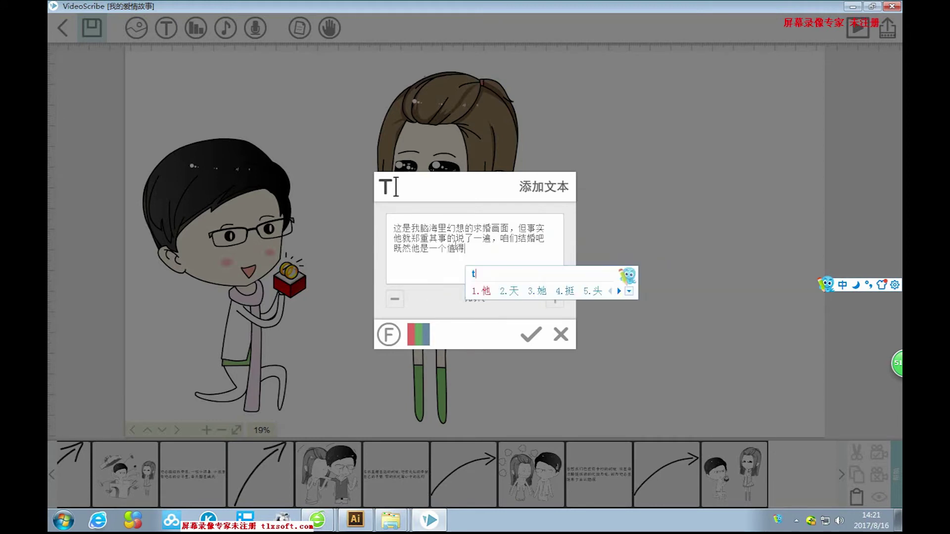
{"action": "key", "text": "space"}
{"action": "type", "text": "zhongshen"}
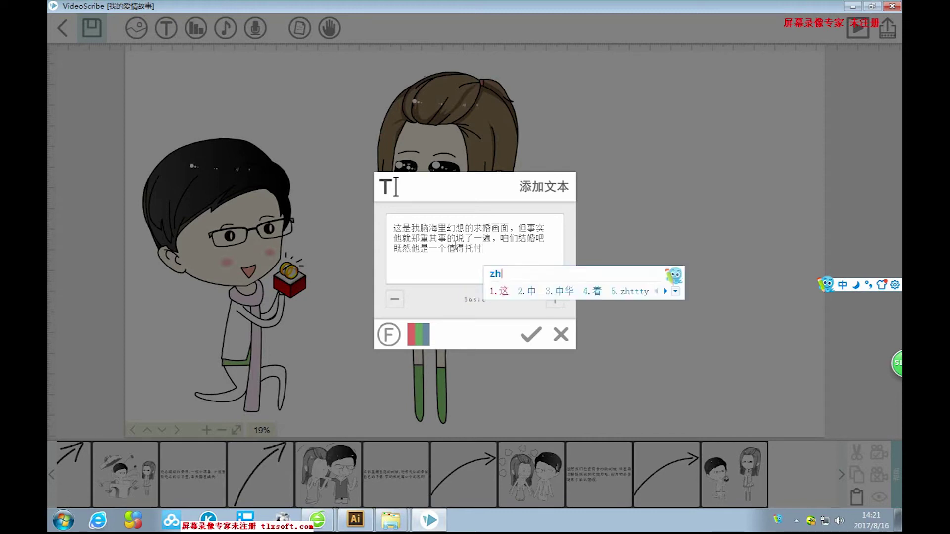
{"action": "key", "text": "space"}
{"action": "type", "text": "d"}
{"action": "key", "text": "space"}
{"action": "type", "text": "ren"}
{"action": "key", "text": "space"}
Finish the caption with 我当然决定价格他了。.
{"action": "type", "text": ",wodangr"}
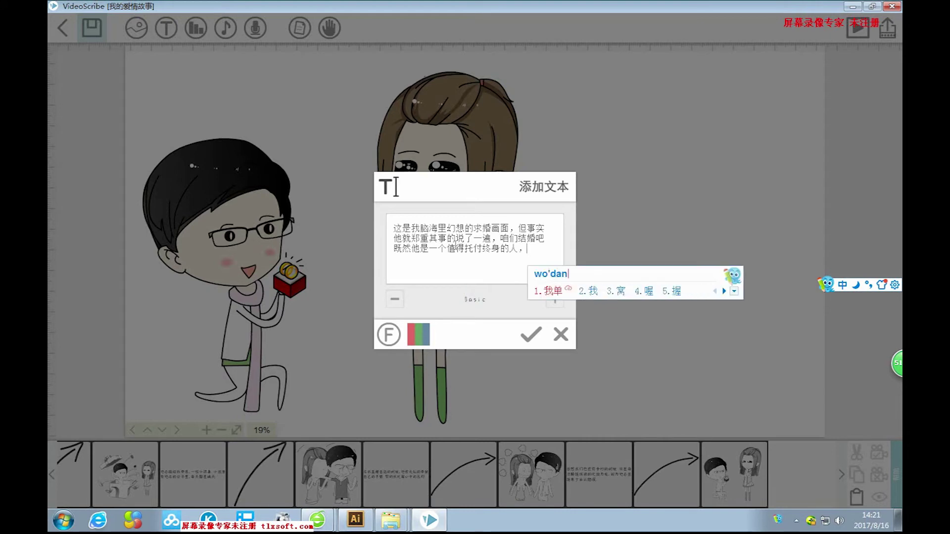
{"action": "key", "text": "space"}
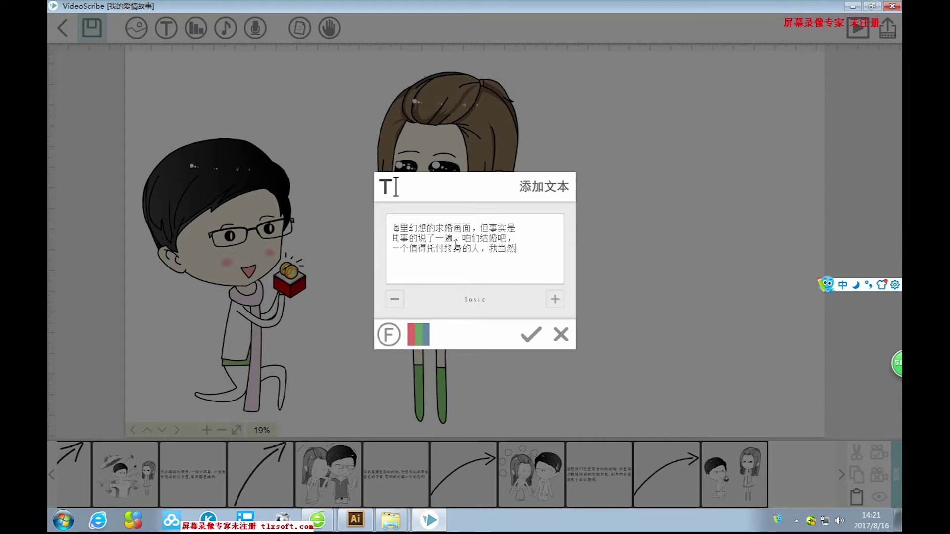
{"action": "type", "text": "jueji"}
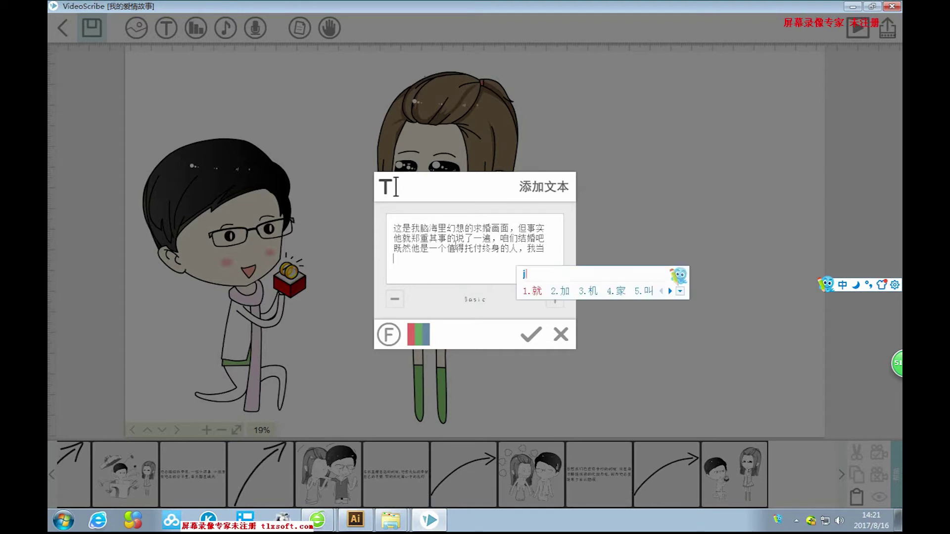
{"action": "type", "text": "ng"}
{"action": "key", "text": "BackSpace"}
{"action": "key", "text": "BackSpace"}
{"action": "key", "text": "BackSpace"}
{"action": "key", "text": "BackSpace"}
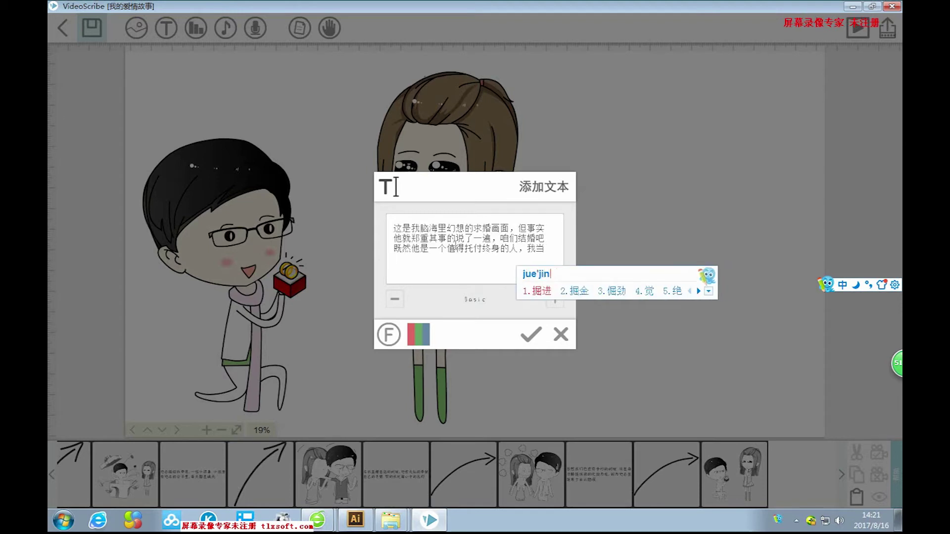
{"action": "type", "text": "ding"}
{"action": "key", "text": "space"}
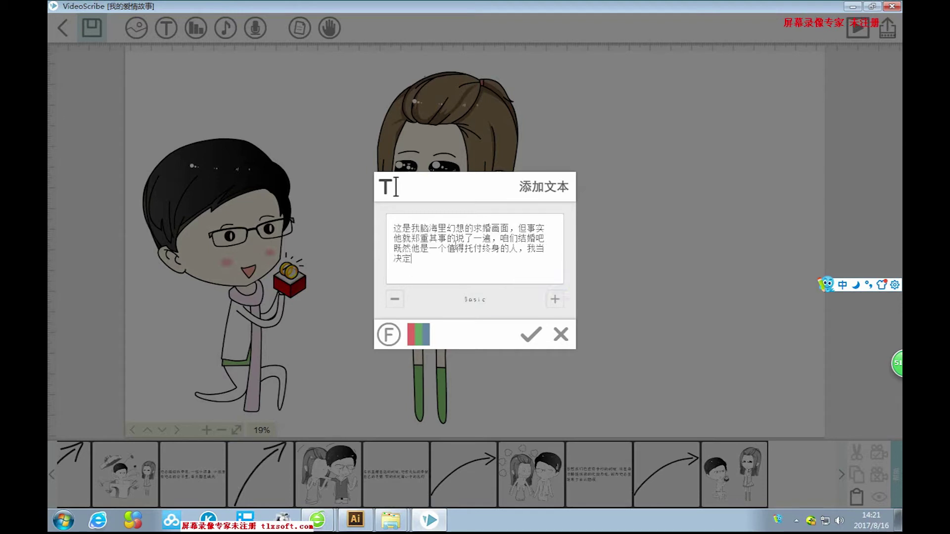
{"action": "type", "text": "jian"}
{"action": "key", "text": "BackSpace"}
{"action": "type", "text": "ge"}
{"action": "key", "text": "space"}
{"action": "type", "text": "ta"}
{"action": "key", "text": "space"}
{"action": "type", "text": "le"}
{"action": "key", "text": "space"}
{"action": "type", "text": "。"}
Drop the four-line caption onto the canvas, enlarge it and set it beside the woman's skirt.
{"action": "left_click", "coordinate": [531, 335]}
{"action": "left_click_drag", "start_coordinate": [675, 304], "coordinate": [730, 339]}
{"action": "left_click_drag", "start_coordinate": [692, 297], "coordinate": [720, 309]}
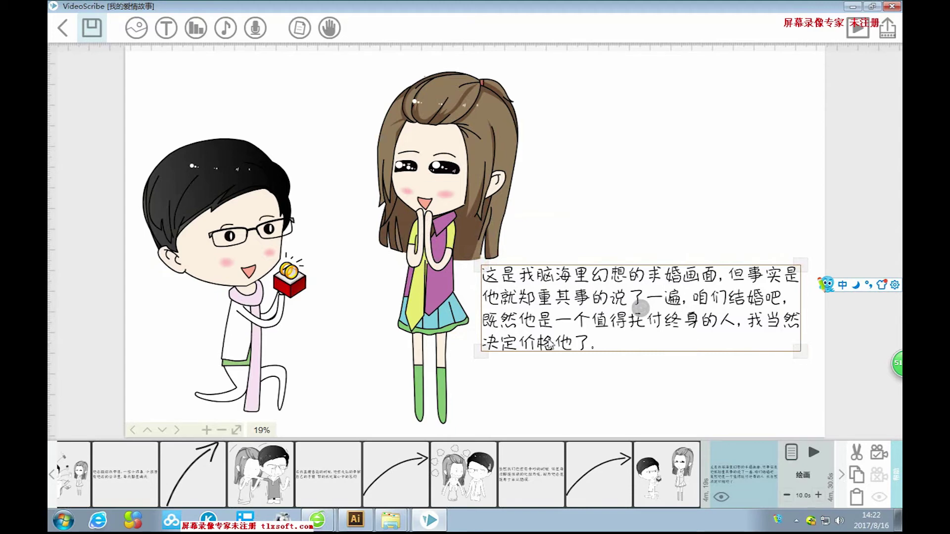
Correct the mistyped 价格 to 嫁给 so the caption ends 我当然决定嫁给他了.
{"action": "double_click", "coordinate": [640, 307]}
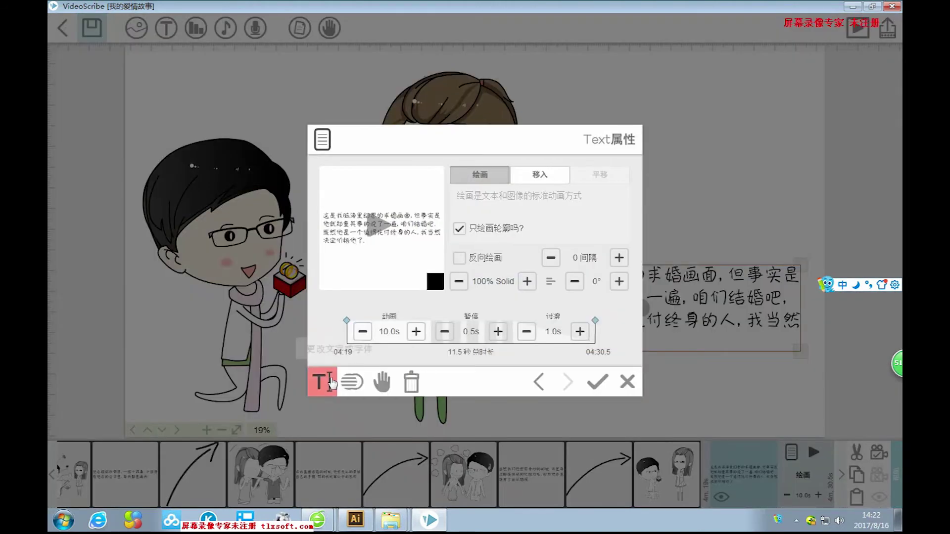
{"action": "left_click", "coordinate": [322, 381]}
{"action": "left_click_drag", "start_coordinate": [428, 258], "coordinate": [412, 259]}
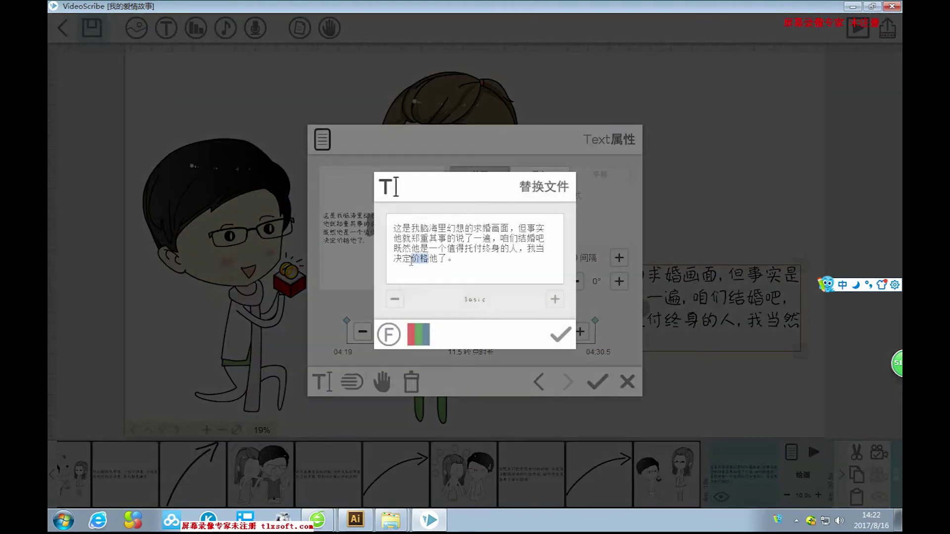
{"action": "type", "text": "jiage"}
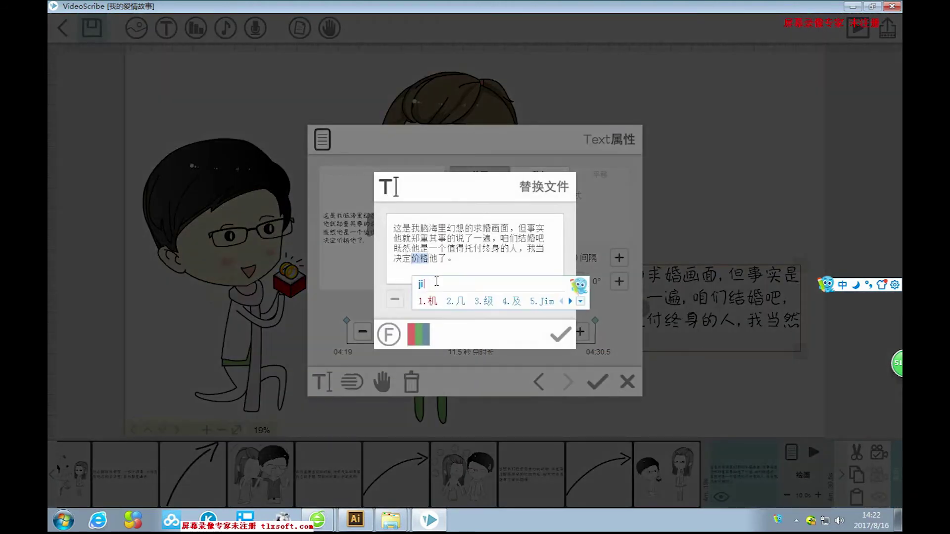
{"action": "type", "text": "2"}
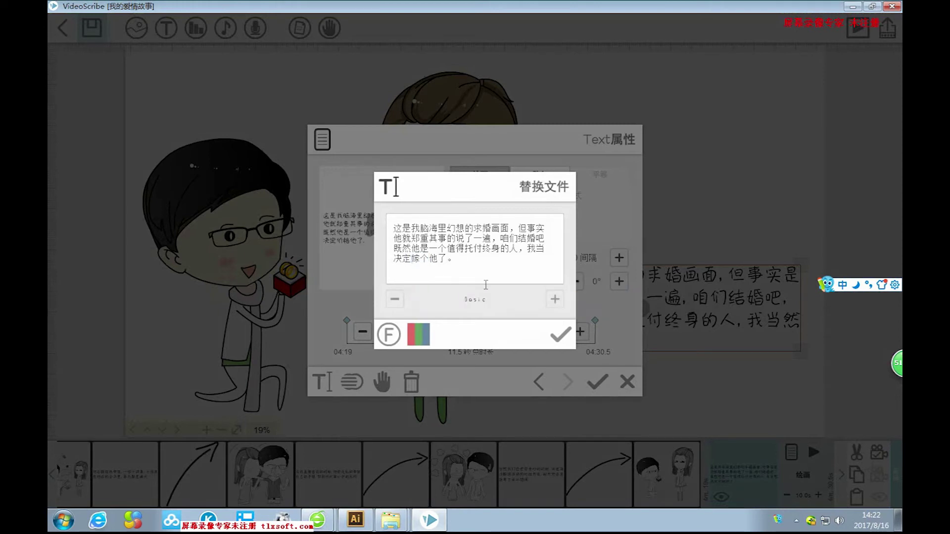
{"action": "key", "text": "BackSpace"}
{"action": "type", "text": "gei"}
{"action": "key", "text": "space"}
{"action": "left_click", "coordinate": [564, 334]}
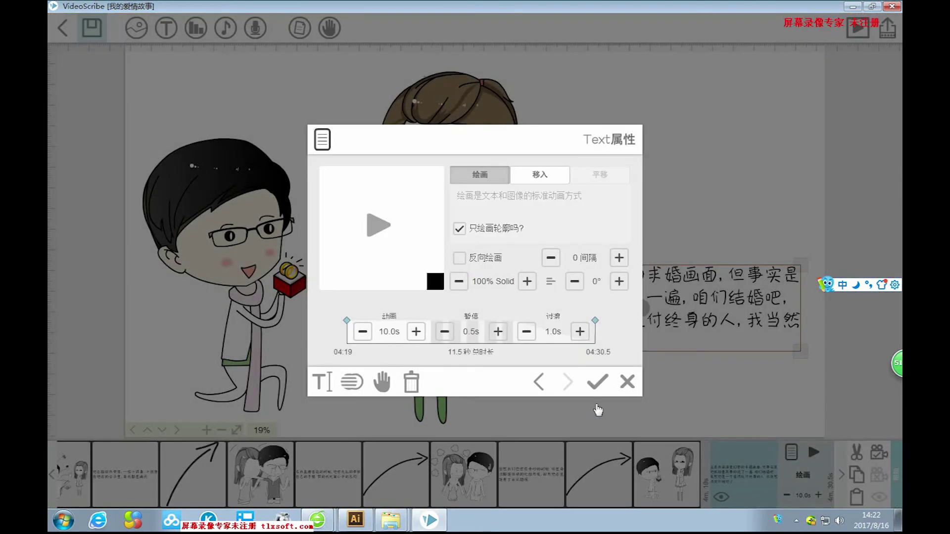
Lengthen the caption's pause by two increments and apply the property changes.
{"action": "left_click", "coordinate": [497, 332]}
{"action": "left_click", "coordinate": [497, 331]}
{"action": "left_click", "coordinate": [498, 331]}
{"action": "left_click", "coordinate": [605, 386]}
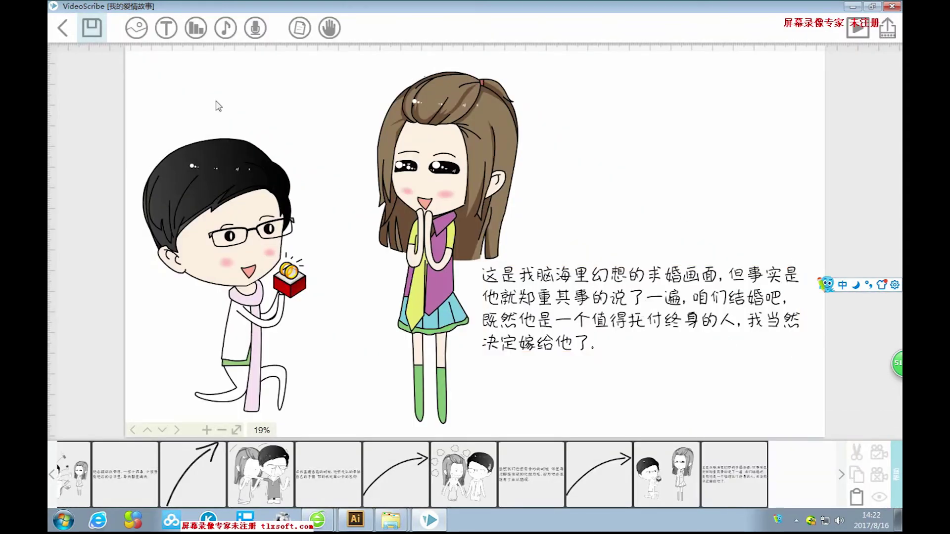
Add a small downward-curving arrow just below the proposal caption.
{"action": "left_click", "coordinate": [136, 27]}
{"action": "left_click", "coordinate": [361, 218]}
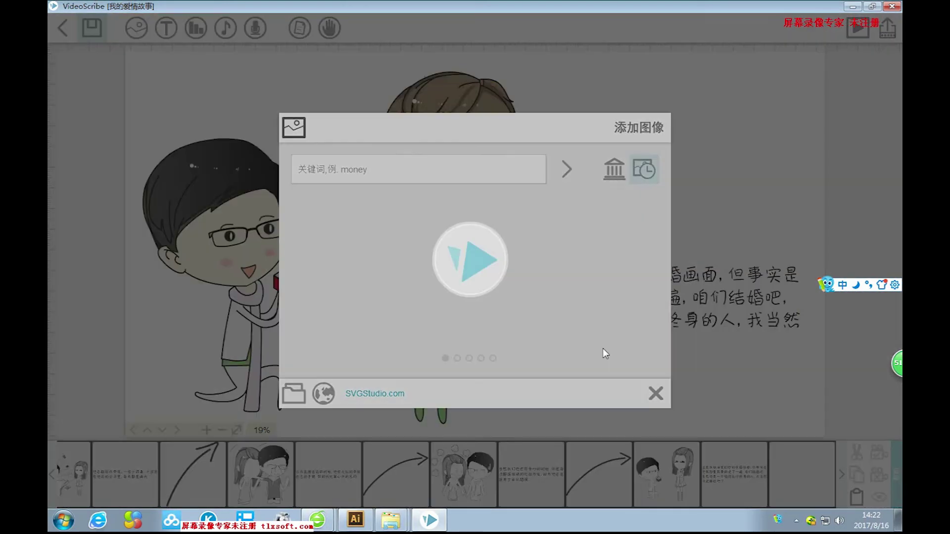
{"action": "left_click_drag", "start_coordinate": [579, 179], "coordinate": [635, 410]}
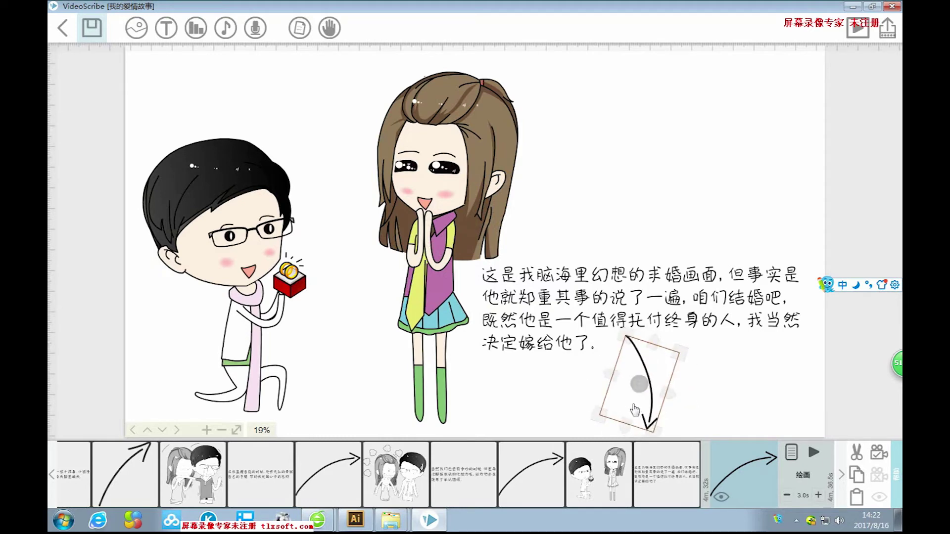
{"action": "left_click", "coordinate": [787, 397]}
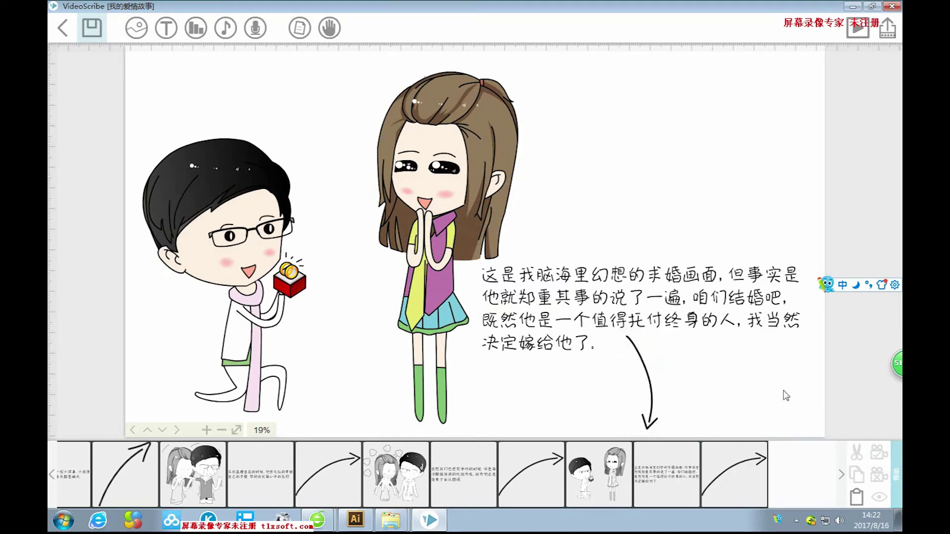
{"action": "scroll", "coordinate": [768, 295], "scroll_direction": "down", "scroll_amount": 5}
{"action": "scroll", "coordinate": [732, 271], "scroll_direction": "down", "scroll_amount": 2}
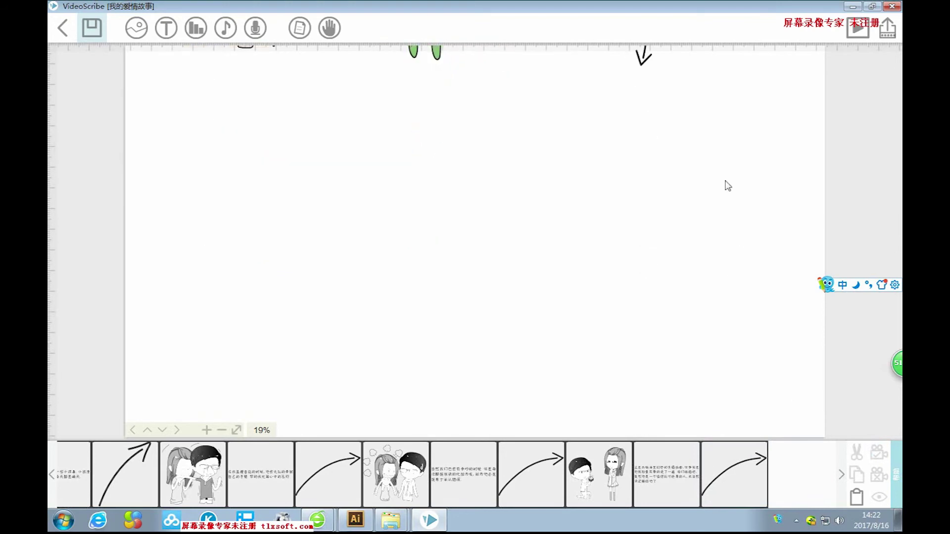
Insert image 91, the marriage certificate drawing, from disk and enlarge it to fill the canvas.
{"action": "left_click", "coordinate": [136, 27]}
{"action": "left_click", "coordinate": [294, 394]}
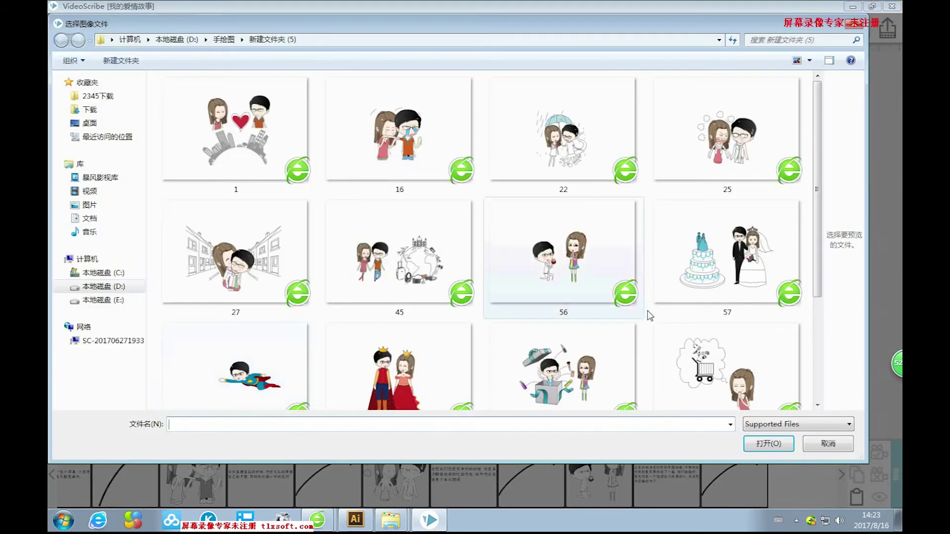
{"action": "scroll", "coordinate": [819, 148], "scroll_direction": "down", "scroll_amount": 4}
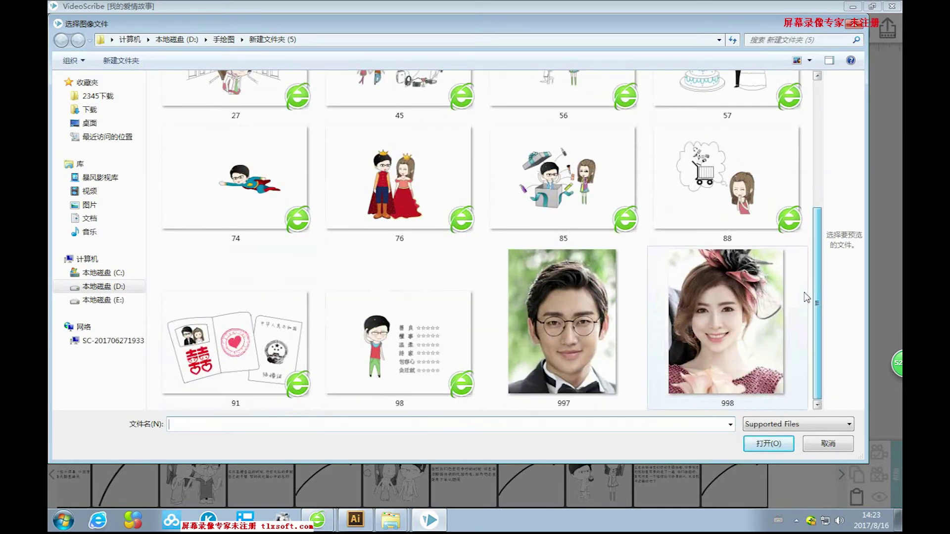
{"action": "left_click", "coordinate": [236, 341]}
{"action": "left_click", "coordinate": [768, 444]}
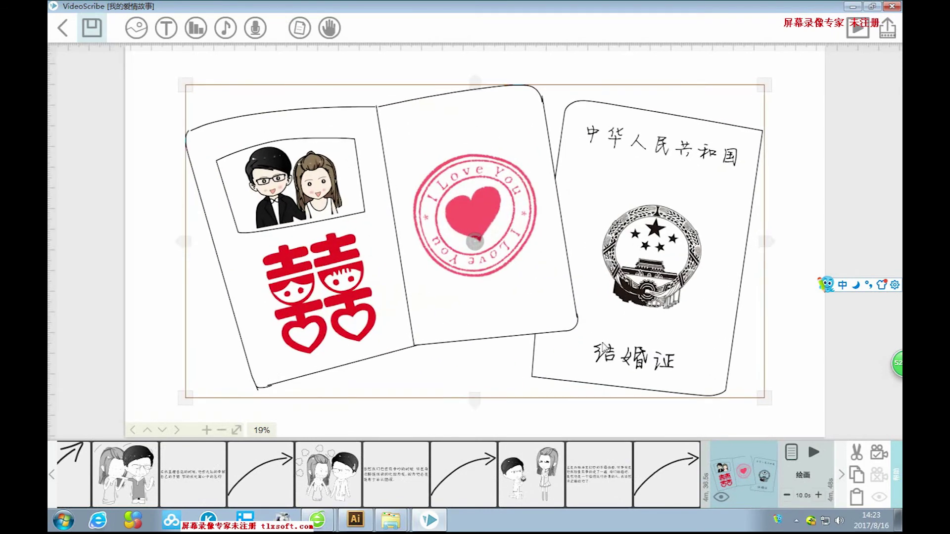
{"action": "left_click_drag", "start_coordinate": [768, 384], "coordinate": [779, 401]}
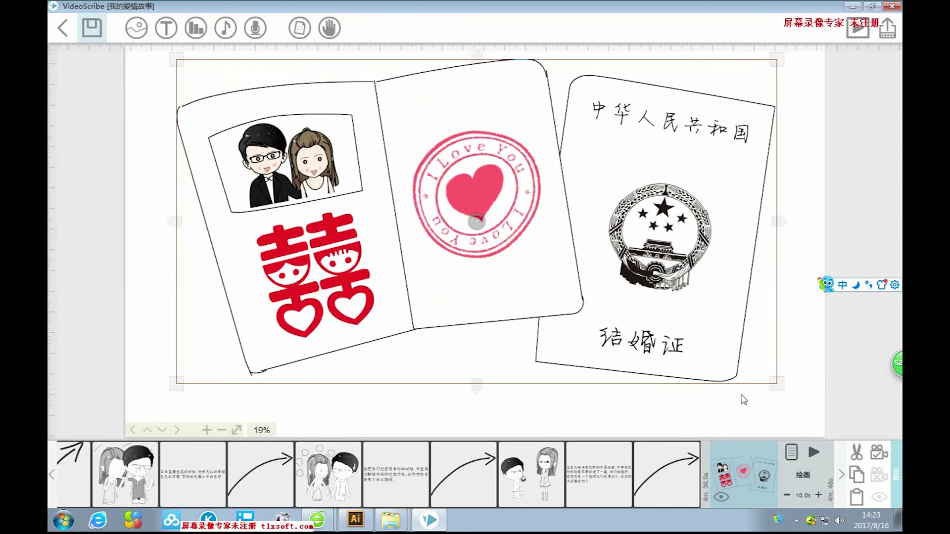
{"action": "left_click", "coordinate": [814, 383]}
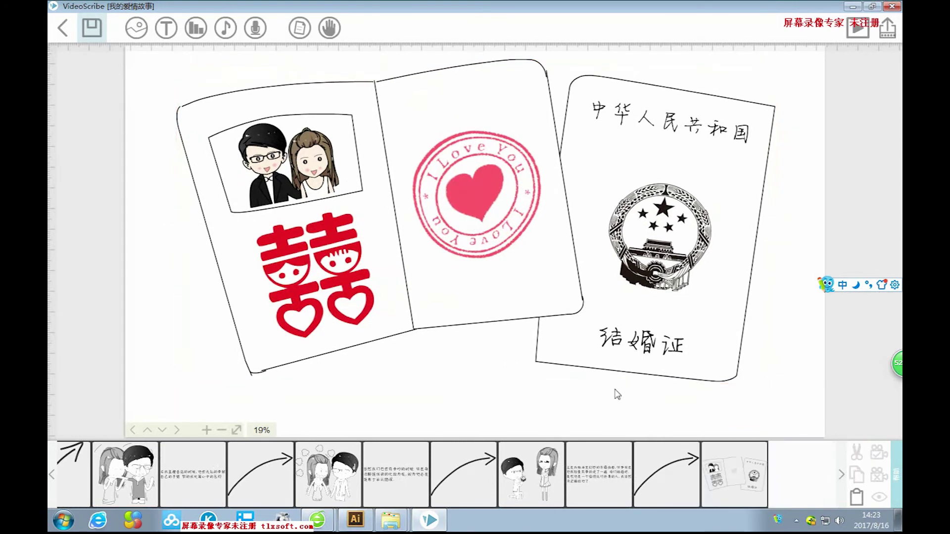
Type the caption's first line, '于是在2017年5月2日，在相识了635天的我们来到民政局，'.
{"action": "left_click", "coordinate": [168, 32]}
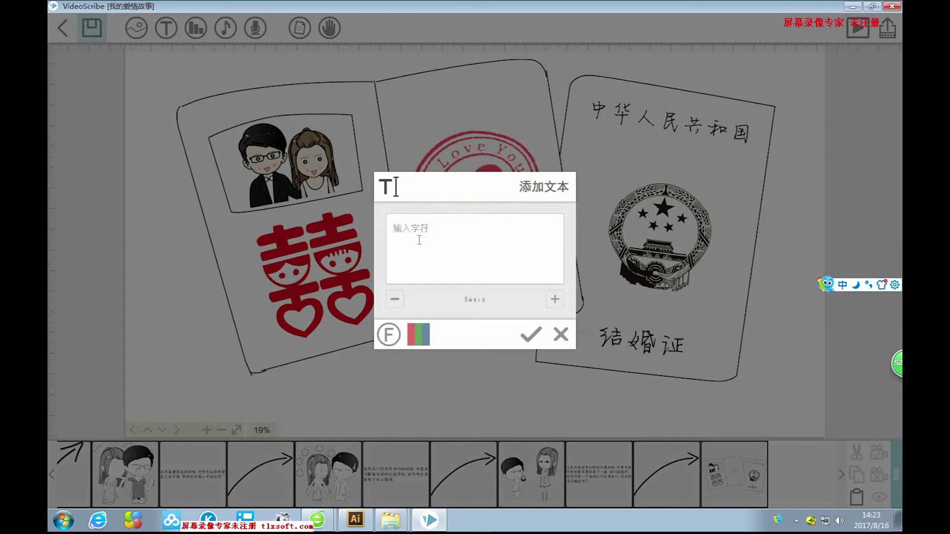
{"action": "type", "text": "于是在2017年"}
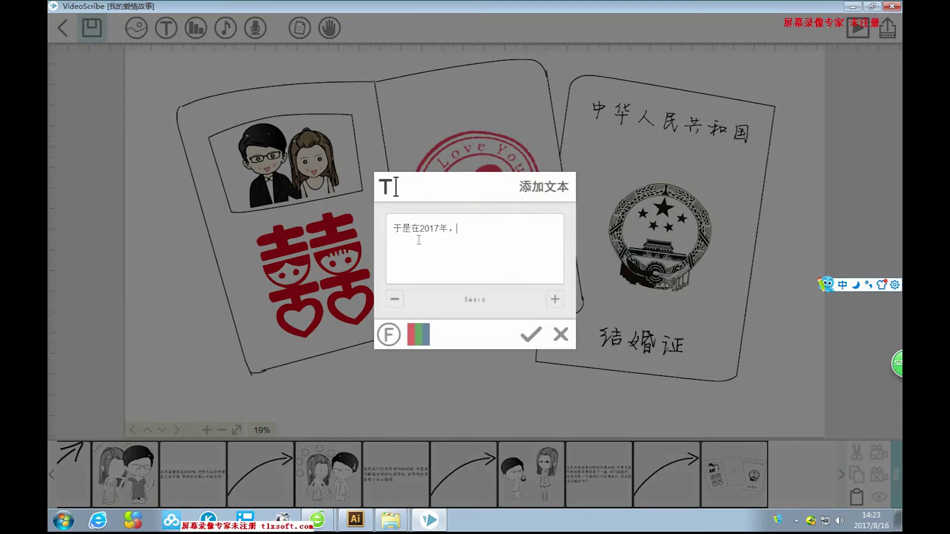
{"action": "type", "text": "5月"}
{"action": "type", "text": "2日"}
{"action": "type", "text": "ai"}
{"action": "key", "text": "Escape"}
{"action": "type", "text": "，在"}
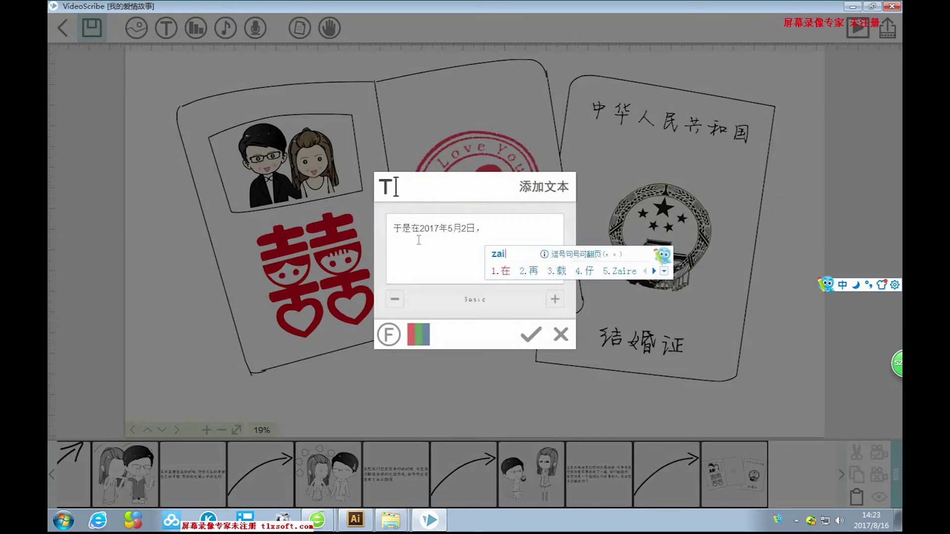
{"action": "type", "text": "xiangshile"}
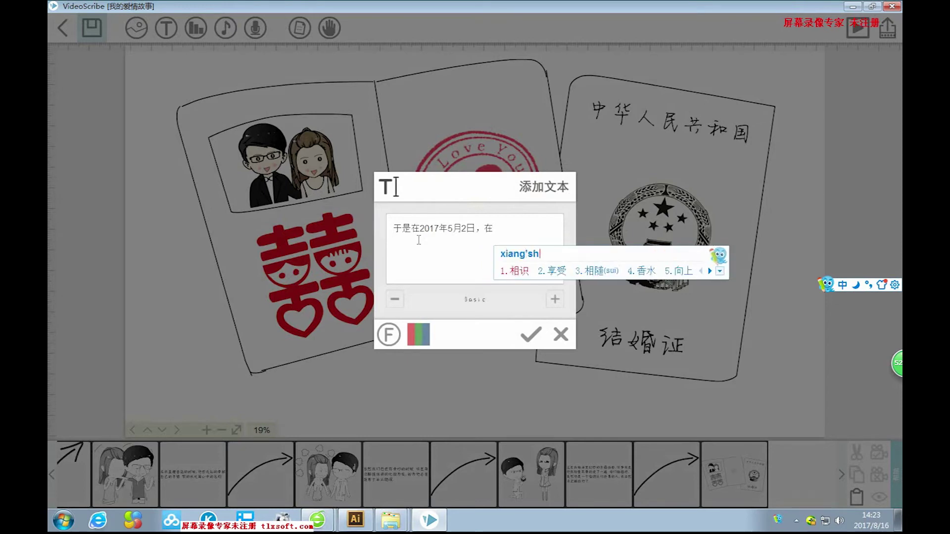
{"action": "type", "text": "相识了"}
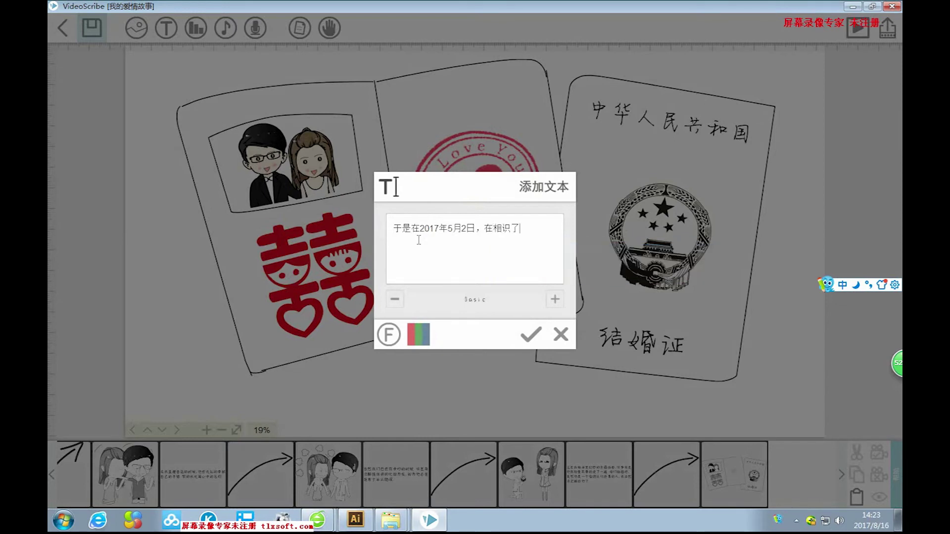
{"action": "type", "text": "635天的"}
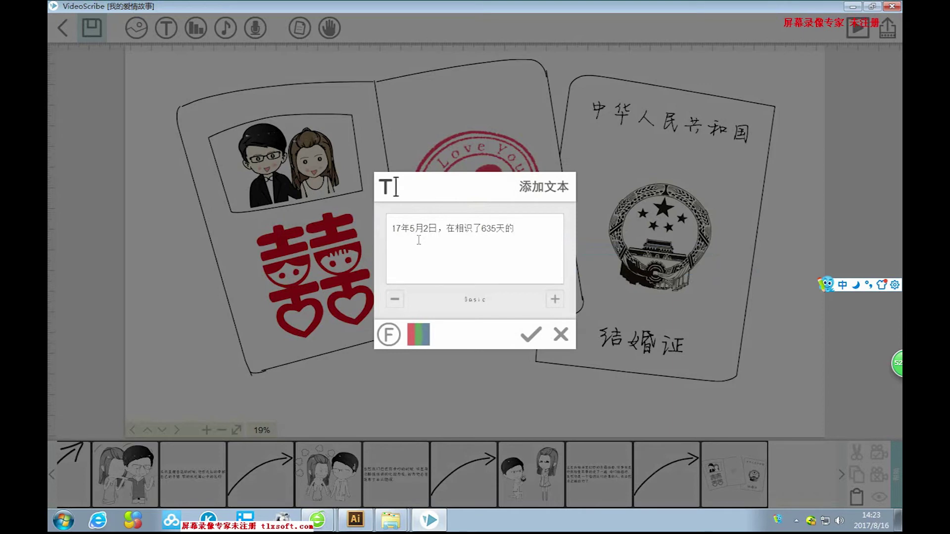
{"action": "type", "text": "wom"}
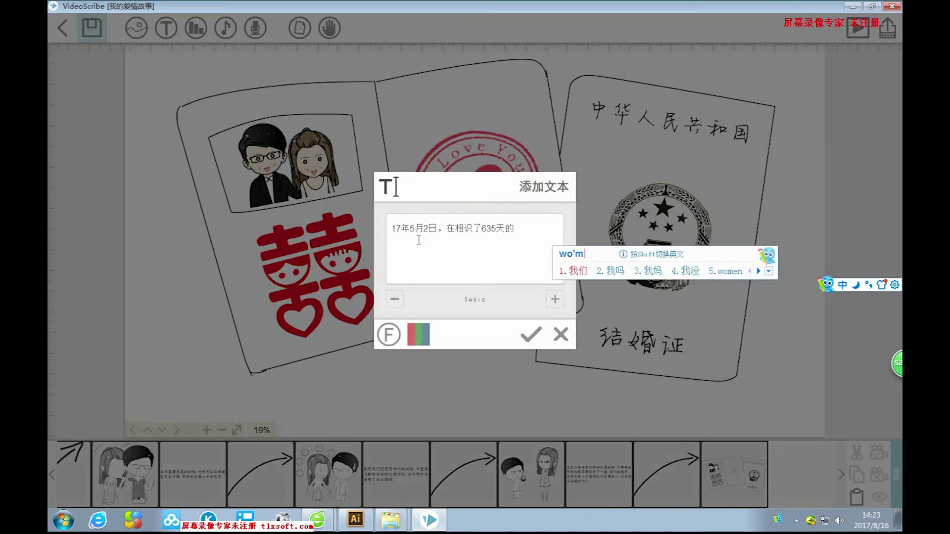
{"action": "key", "text": "space"}
{"action": "type", "text": ","}
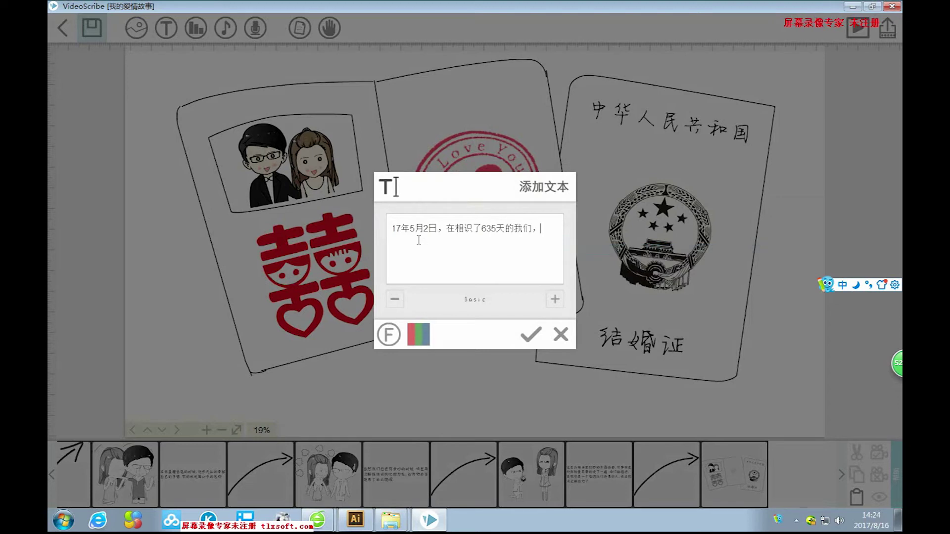
{"action": "type", "text": "laidong"}
{"action": "key", "text": "BackSpace"}
{"action": "key", "text": "BackSpace"}
{"action": "key", "text": "BackSpace"}
{"action": "type", "text": "ao"}
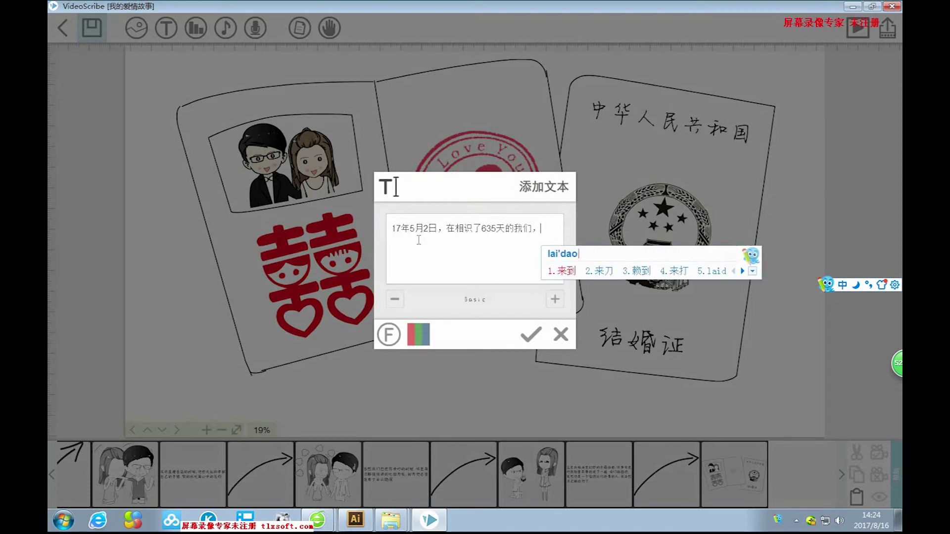
{"action": "key", "text": "space"}
{"action": "type", "text": "minzheng"}
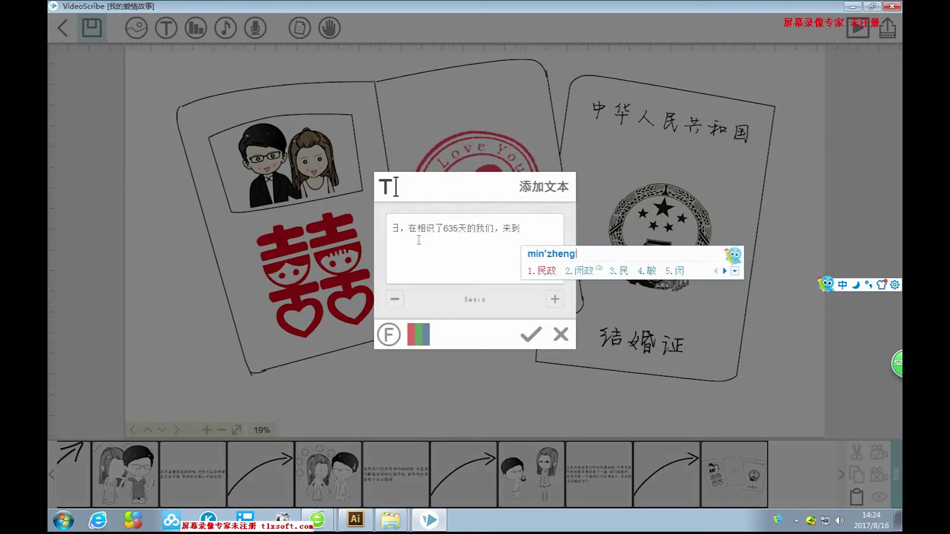
{"action": "type", "text": "ju"}
{"action": "key", "text": "space"}
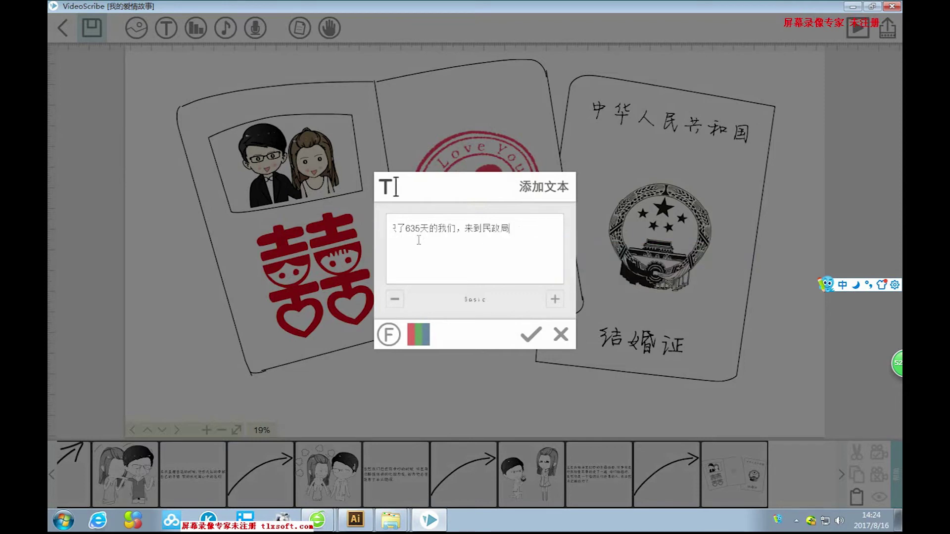
{"action": "type", "text": "，ling"}
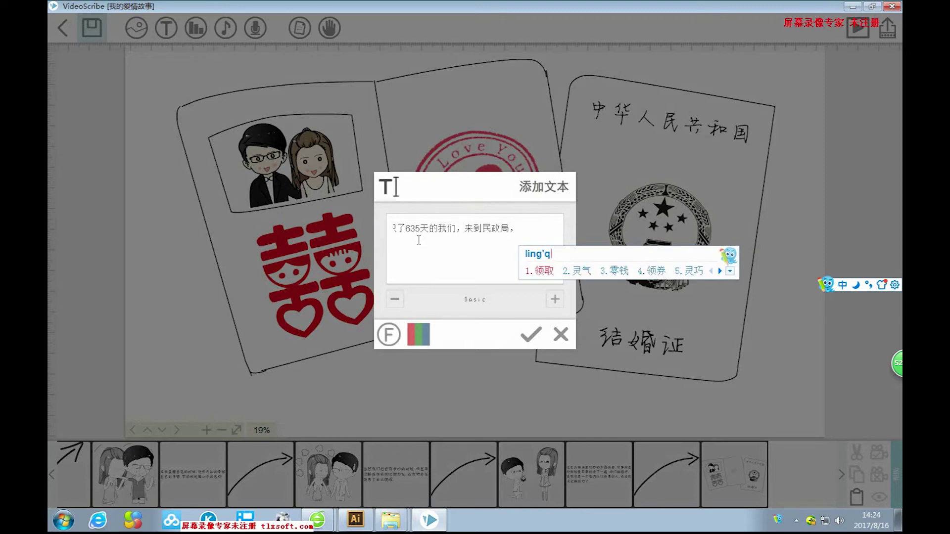
{"action": "key", "text": "BackSpace"}
{"action": "key", "text": "BackSpace"}
{"action": "key", "text": "BackSpace"}
{"action": "key", "text": "BackSpace"}
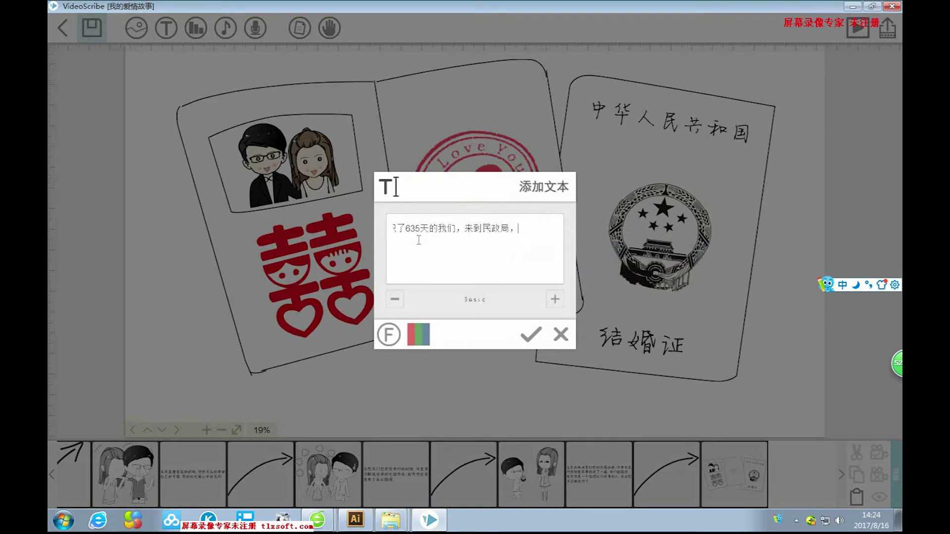
Add the second line about the 小红本, ending '从此我可以大声的叫他老公了。', and place it.
{"action": "key", "text": "Return"}
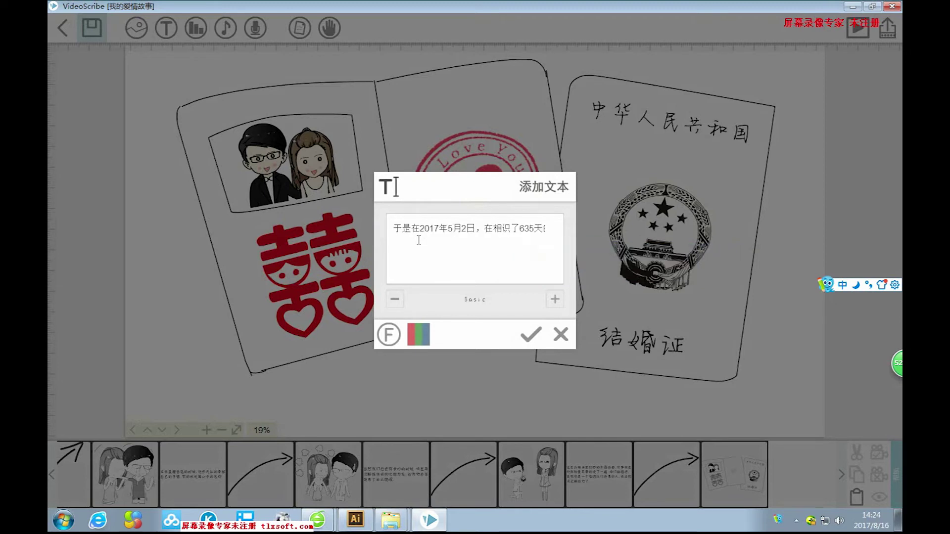
{"action": "type", "text": "lingqu le sh"}
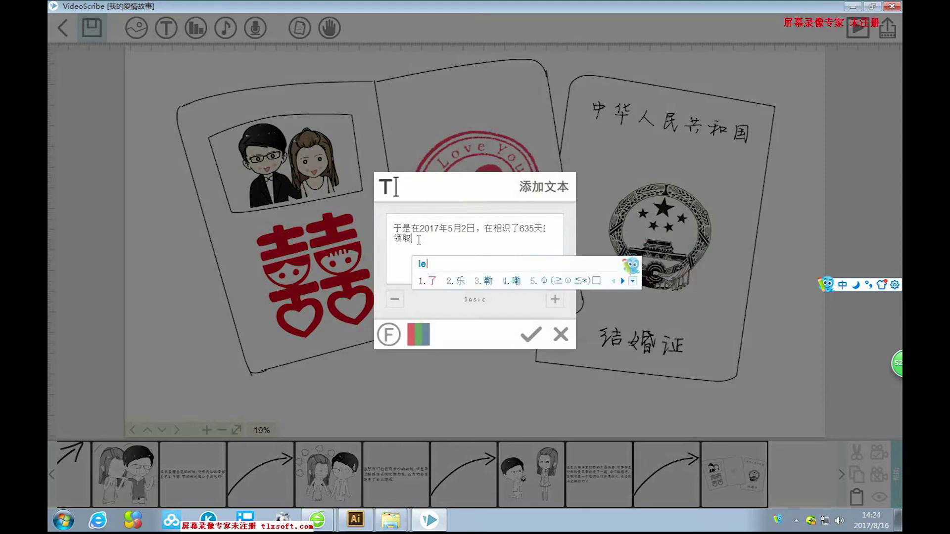
{"action": "type", "text": "uy"}
{"action": "type", "text": "我们呢"}
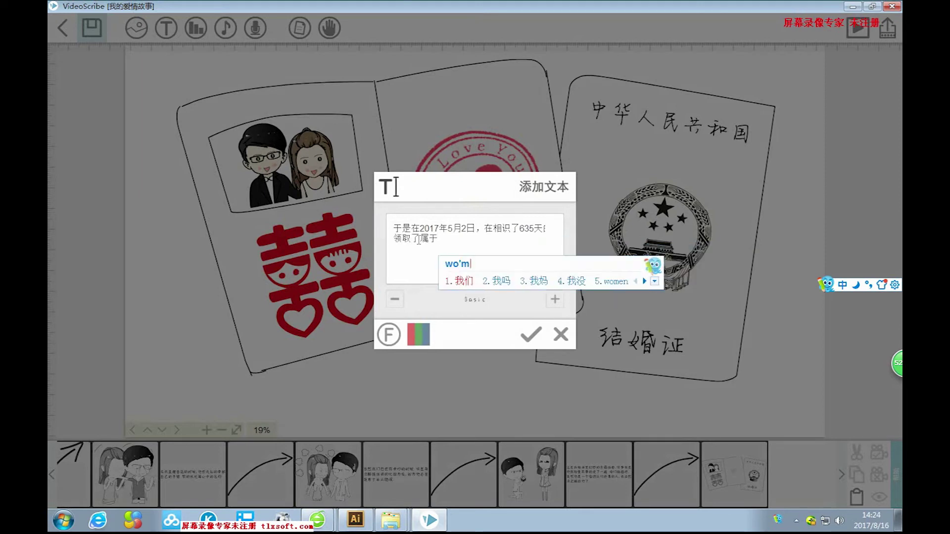
{"action": "key", "text": "BackSpace"}
{"action": "type", "text": "的"}
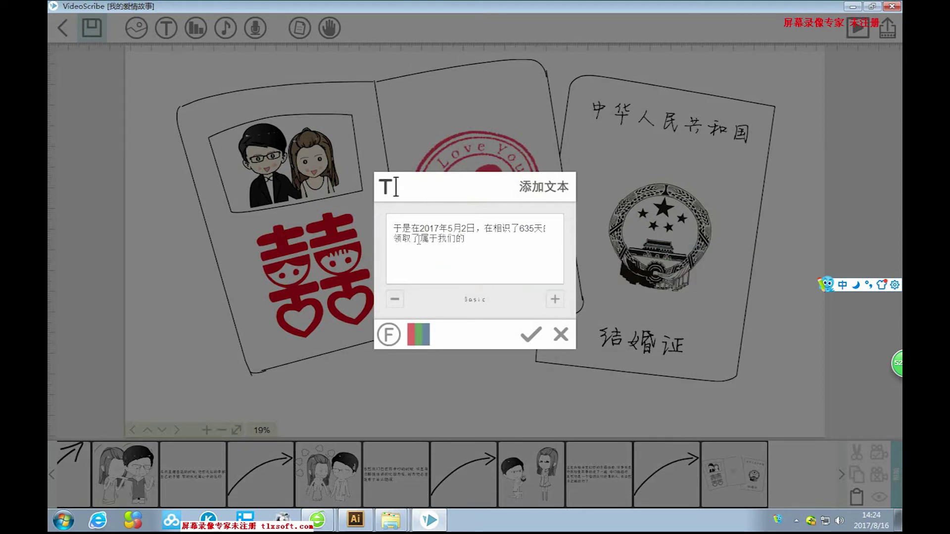
{"action": "type", "text": "xiaohongben"}
{"action": "key", "text": "space"}
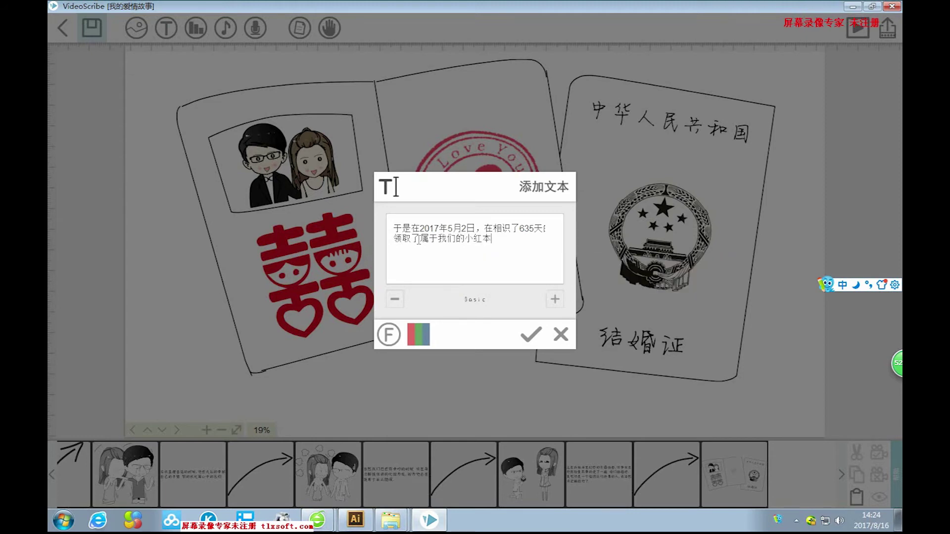
{"action": "type", "text": "，congci"}
{"action": "key", "text": "space"}
{"action": "type", "text": "wokeyi"}
{"action": "key", "text": "space"}
{"action": "type", "text": "dasheng"}
{"action": "key", "text": "space"}
{"action": "type", "text": "de"}
{"action": "key", "text": "space"}
{"action": "type", "text": "jiao"}
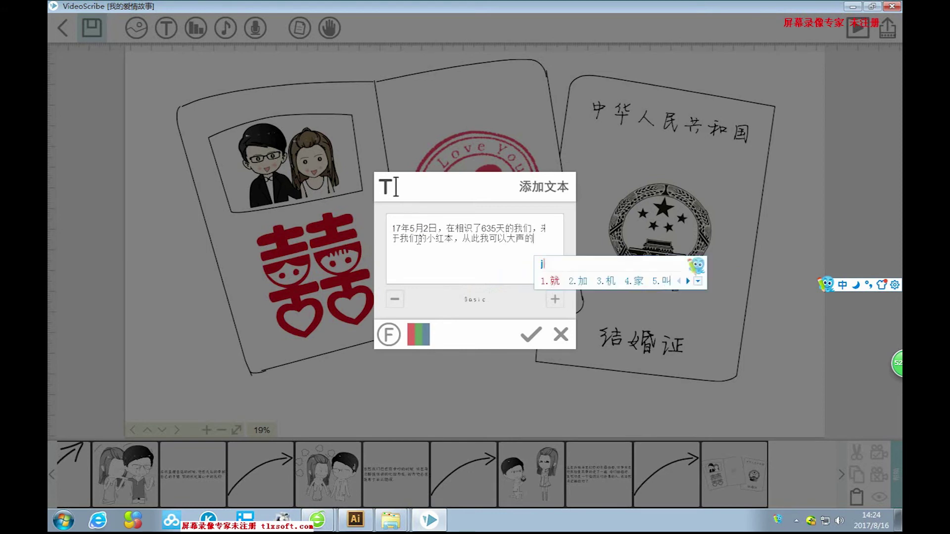
{"action": "type", "text": "ta"}
{"action": "key", "text": "space"}
{"action": "type", "text": "laogongle"}
{"action": "key", "text": "space"}
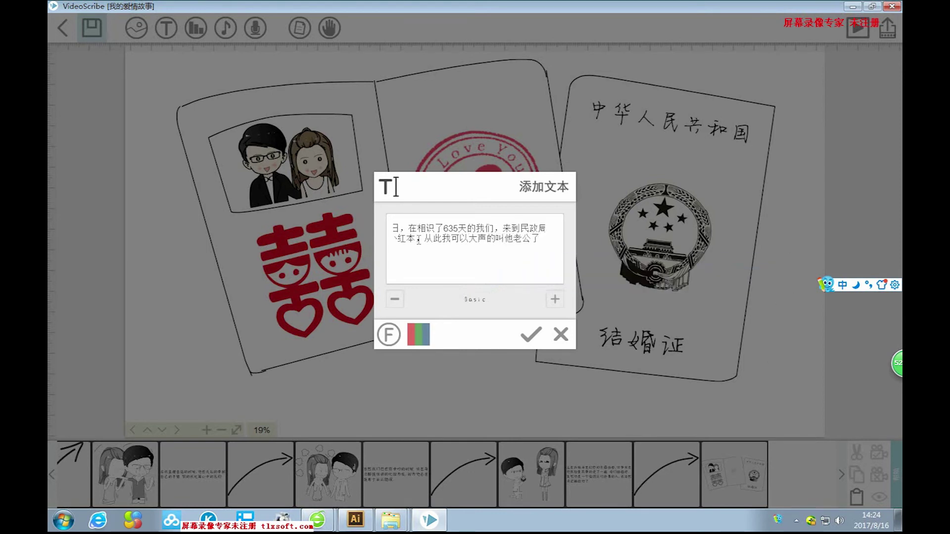
{"action": "type", "text": "。"}
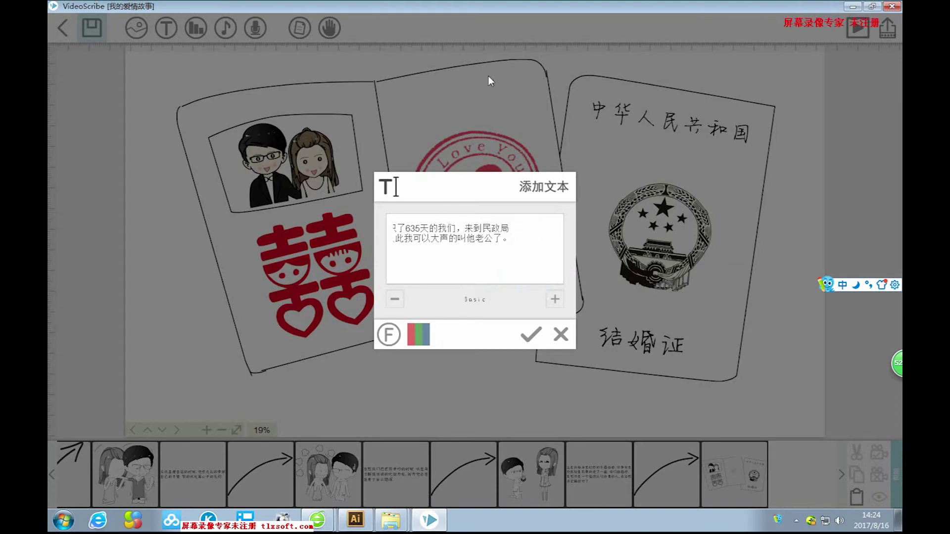
{"action": "left_click", "coordinate": [530, 334]}
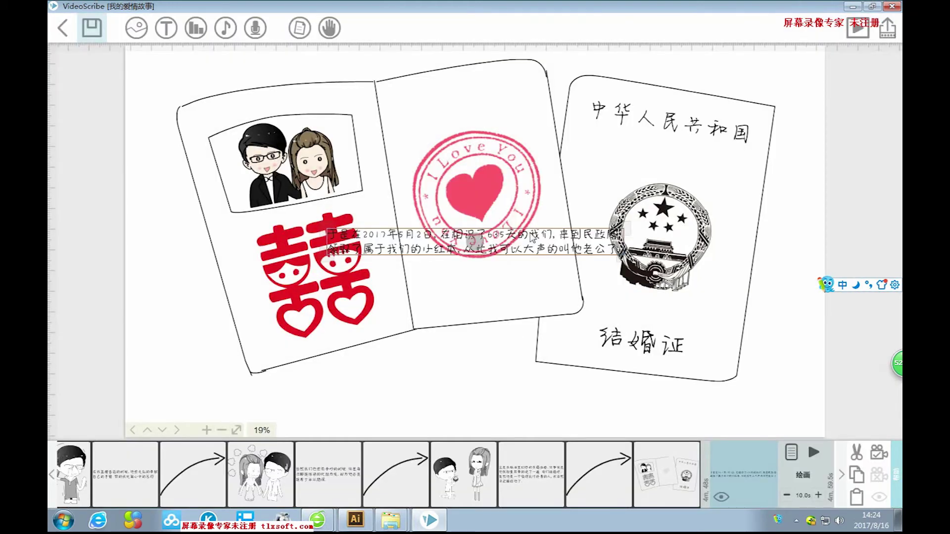
Move the caption just below the marriage certificate and enlarge it.
{"action": "left_click_drag", "start_coordinate": [532, 238], "coordinate": [471, 394]}
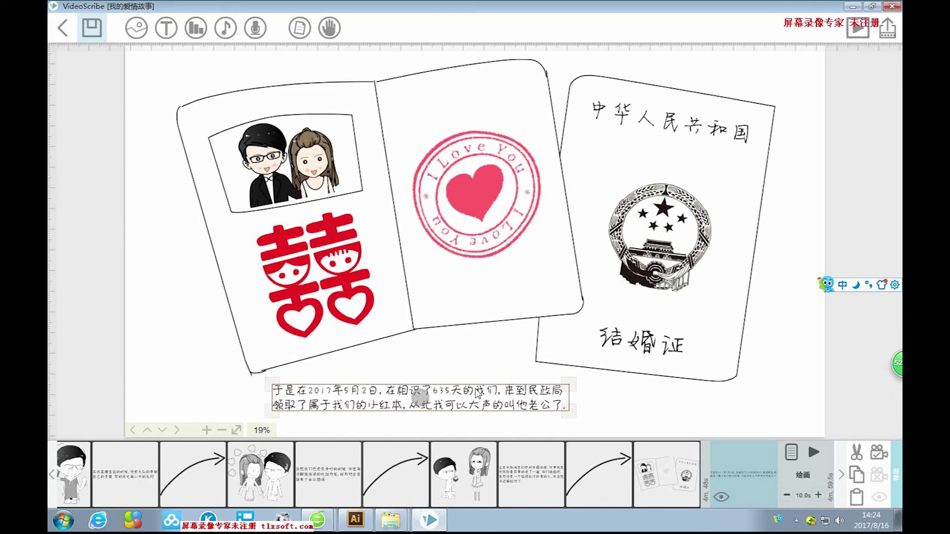
{"action": "left_click_drag", "start_coordinate": [574, 412], "coordinate": [661, 421]}
{"action": "left_click_drag", "start_coordinate": [540, 389], "coordinate": [570, 392]}
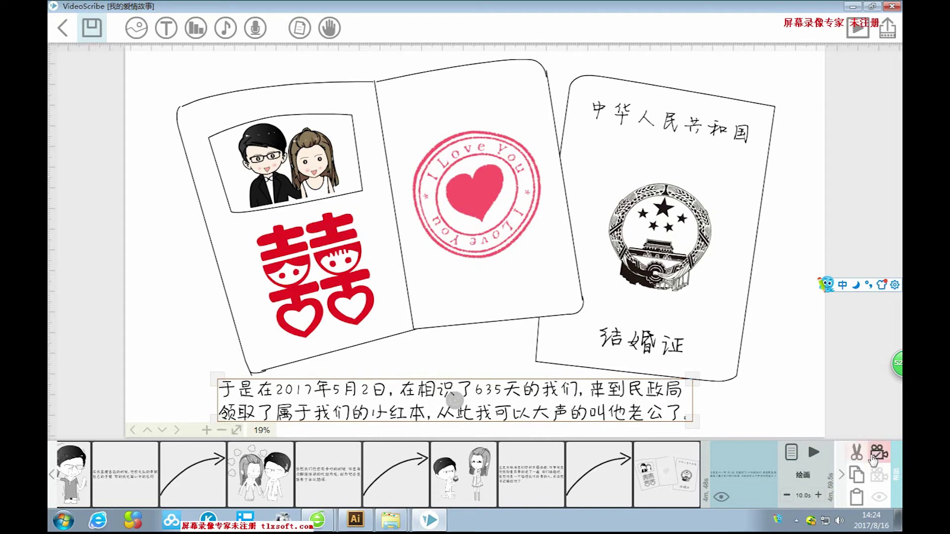
Raise the caption's pause time to 2 seconds in Text Properties.
{"action": "double_click", "coordinate": [584, 404]}
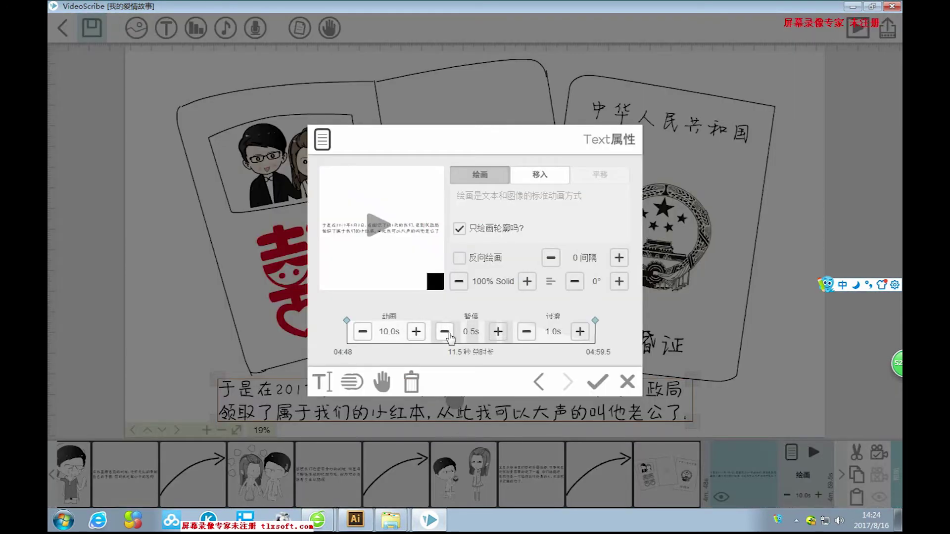
{"action": "left_click", "coordinate": [498, 331]}
{"action": "left_click", "coordinate": [499, 331]}
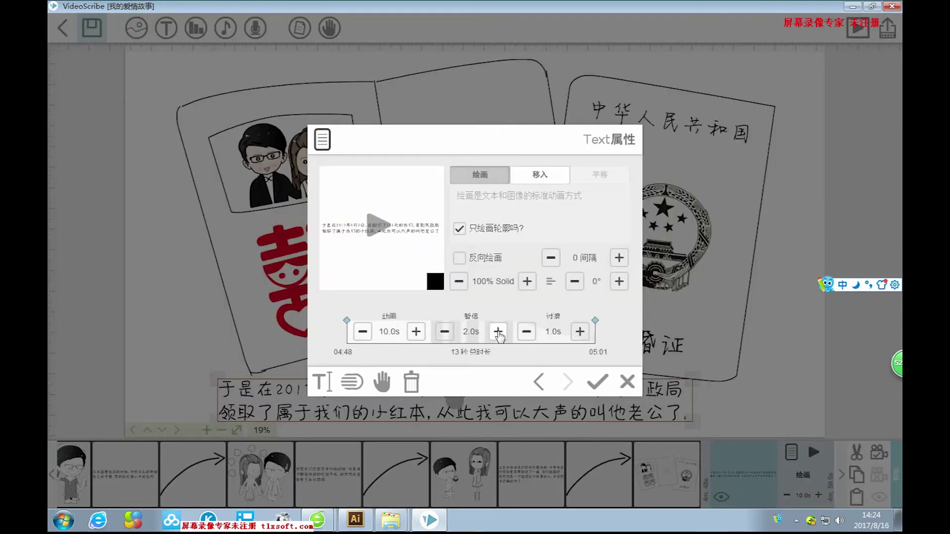
{"action": "left_click", "coordinate": [597, 382]}
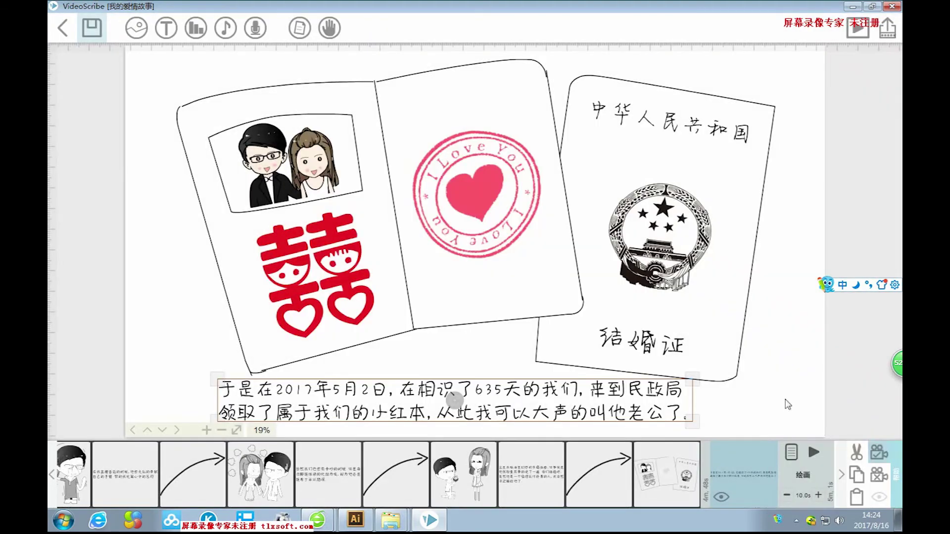
{"action": "left_click", "coordinate": [787, 403]}
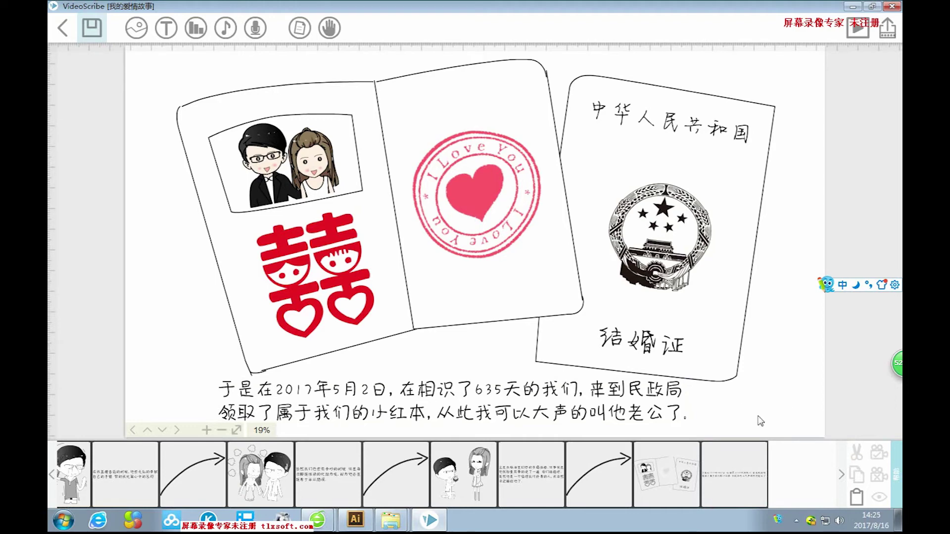
Check the caption's element in the timeline, then deselect it.
{"action": "scroll", "coordinate": [760, 421], "scroll_direction": "down", "scroll_amount": 5}
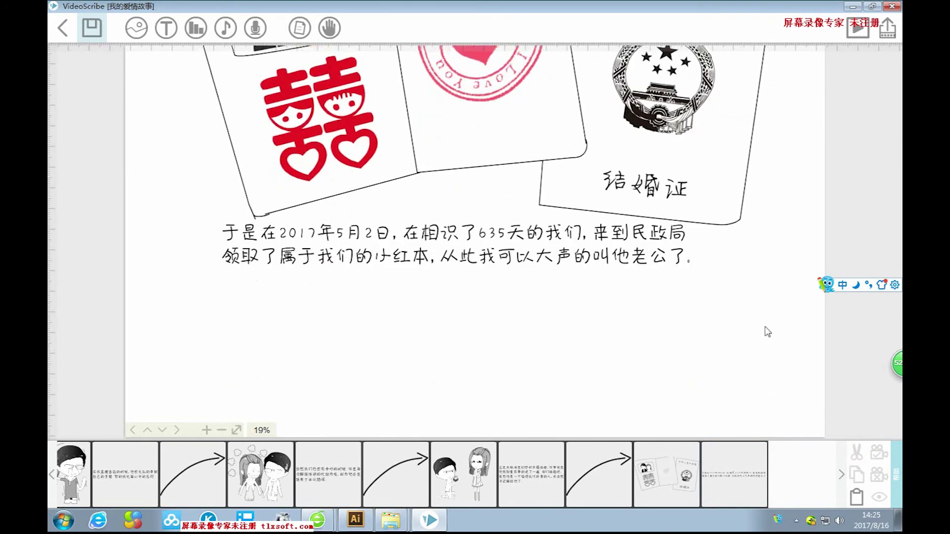
{"action": "scroll", "coordinate": [745, 336], "scroll_direction": "up", "scroll_amount": 3}
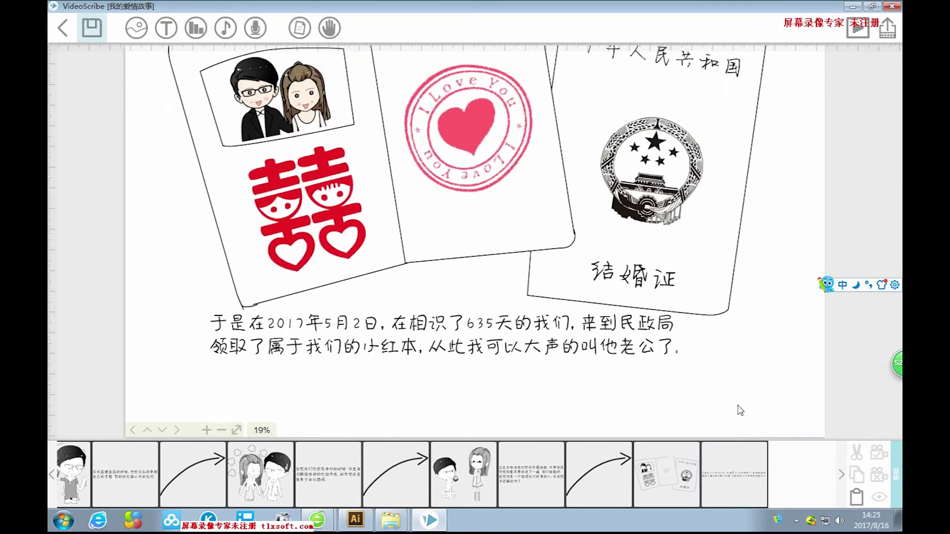
{"action": "left_click", "coordinate": [786, 482]}
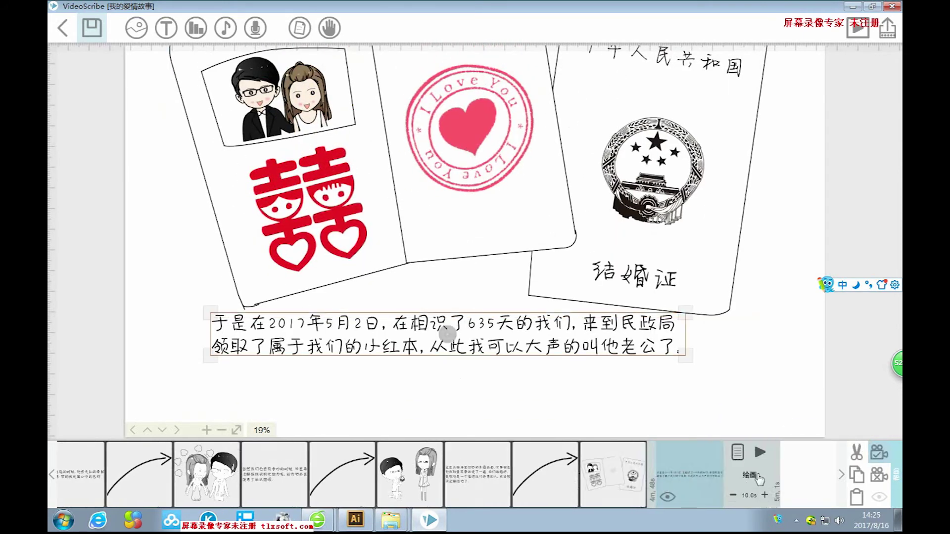
{"action": "left_click", "coordinate": [774, 394]}
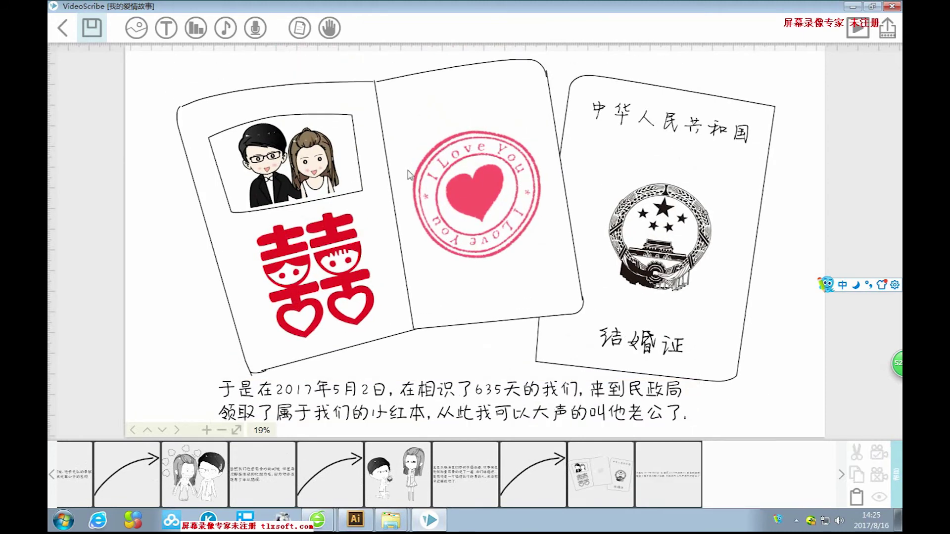
{"action": "left_click", "coordinate": [136, 28]}
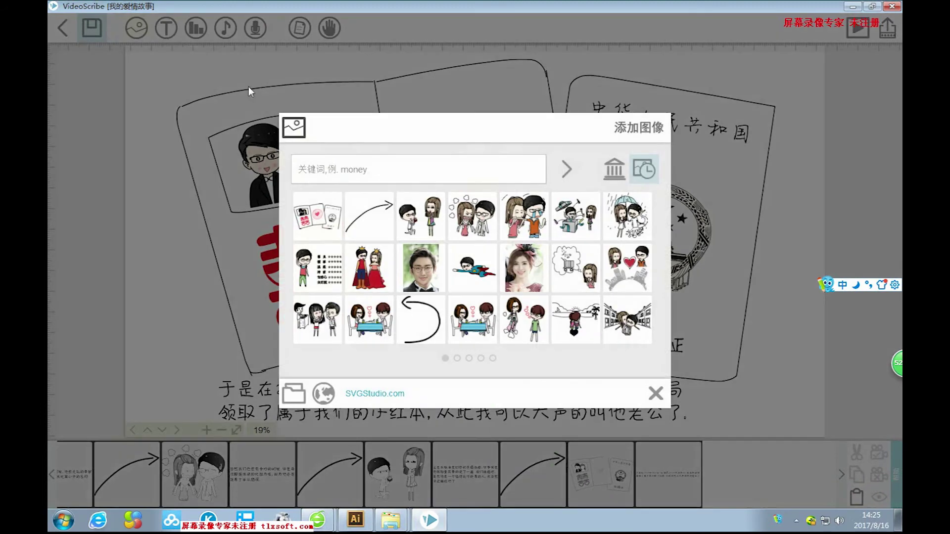
Add the curved arrow from recent images, shrink it, and set its camera position.
{"action": "left_click", "coordinate": [379, 223]}
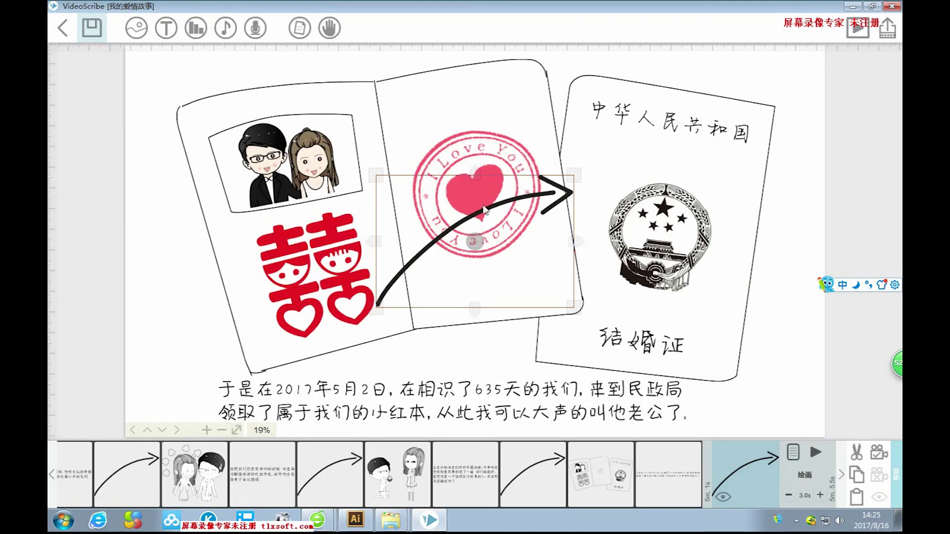
{"action": "left_click_drag", "start_coordinate": [574, 177], "coordinate": [801, 365]}
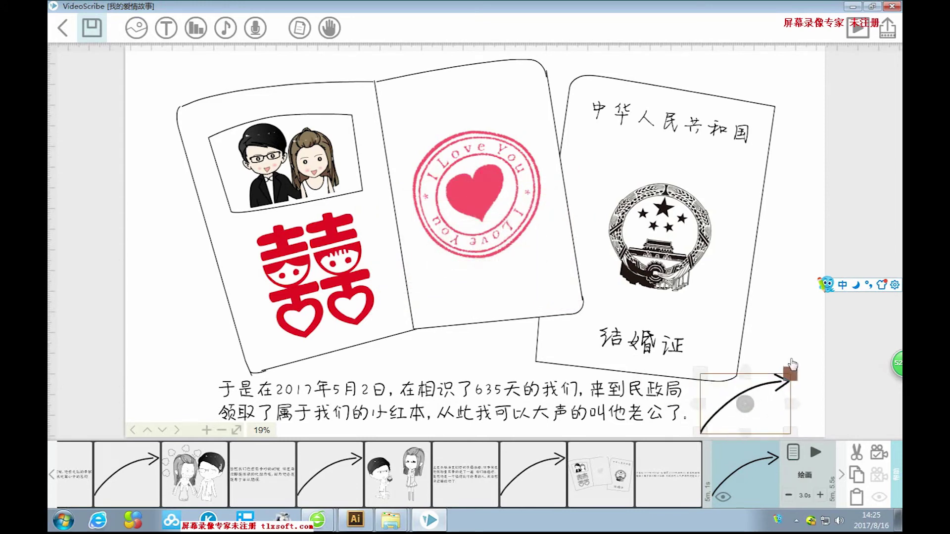
{"action": "left_click_drag", "start_coordinate": [802, 365], "coordinate": [803, 363]}
{"action": "left_click", "coordinate": [879, 460]}
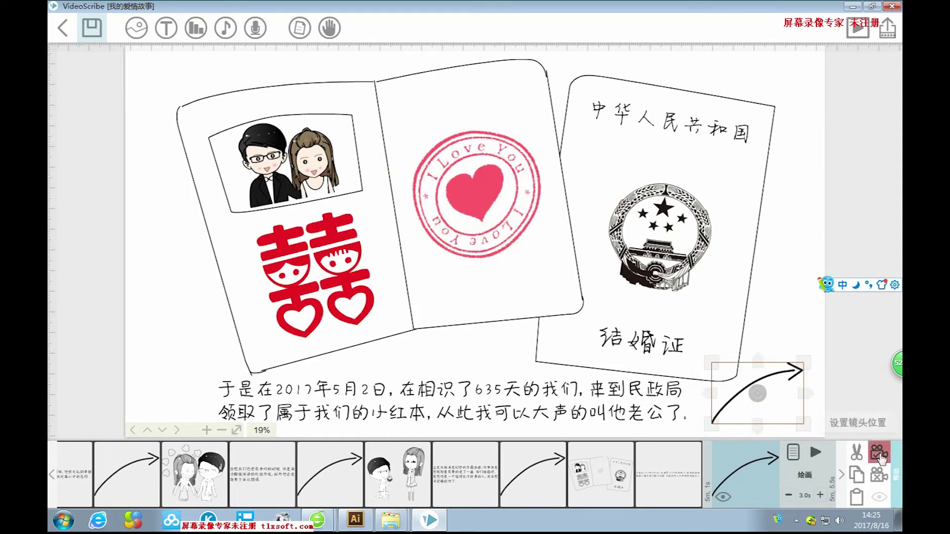
{"action": "left_click", "coordinate": [807, 339]}
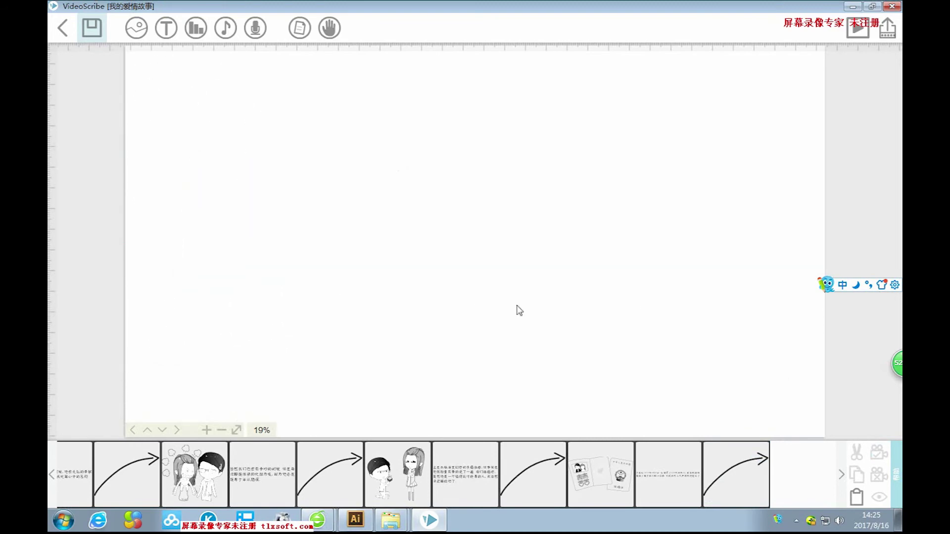
{"action": "left_click", "coordinate": [136, 28]}
Import picture 57, the wedding cake and couple drawing, from disk and enlarge it.
{"action": "left_click", "coordinate": [304, 393]}
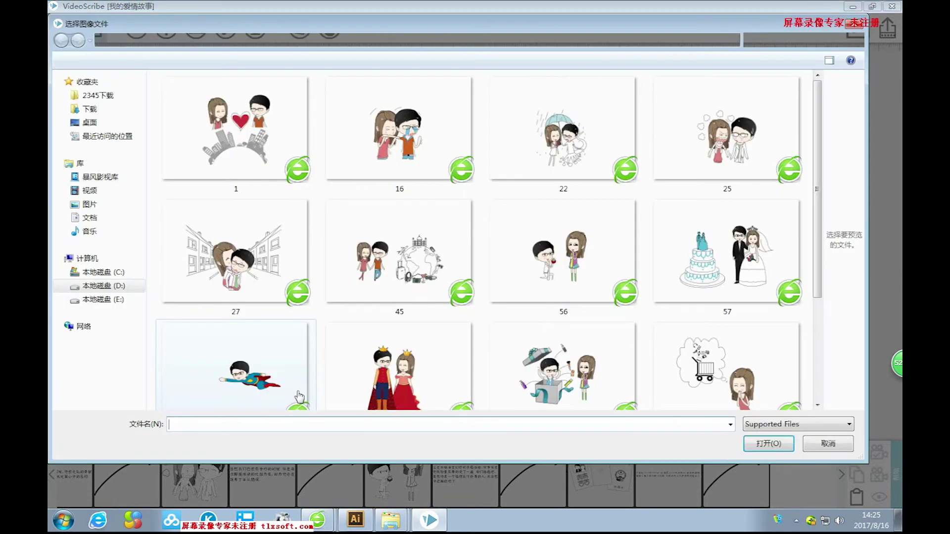
{"action": "left_click_drag", "start_coordinate": [822, 162], "coordinate": [844, 165]}
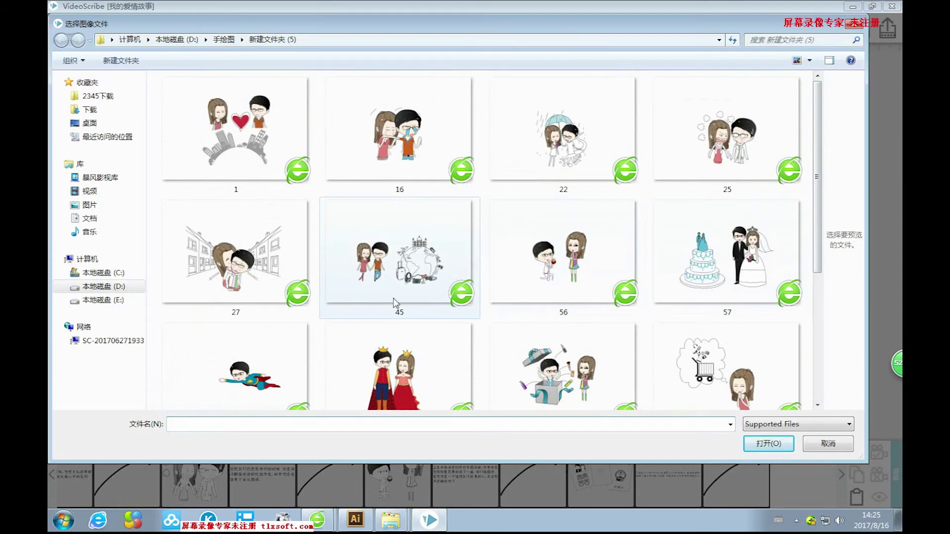
{"action": "left_click", "coordinate": [754, 248]}
{"action": "left_click", "coordinate": [768, 443]}
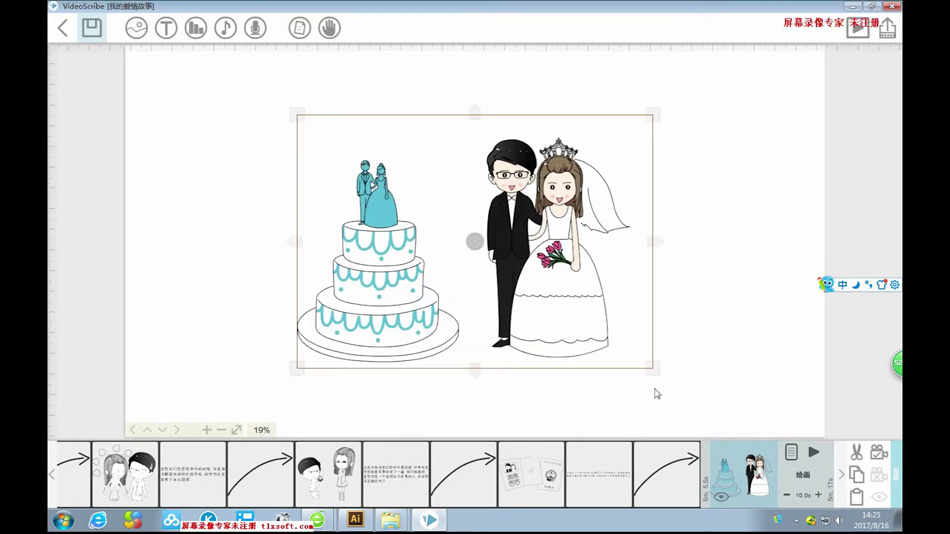
{"action": "left_click_drag", "start_coordinate": [657, 394], "coordinate": [734, 439]}
{"action": "scroll", "coordinate": [605, 344], "scroll_direction": "down", "scroll_amount": 3}
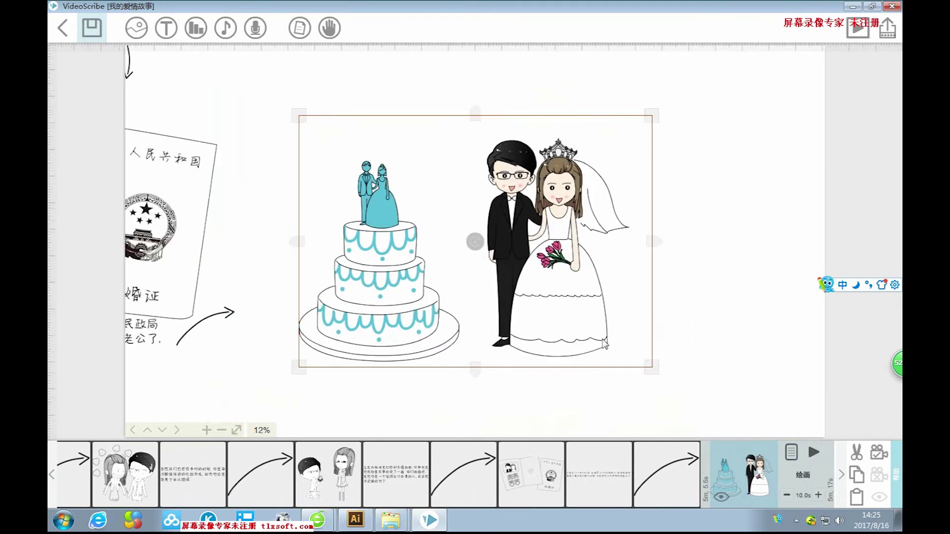
Enlarge the wedding cake and couple picture to fill the scene and move it up slightly.
{"action": "left_click", "coordinate": [711, 355]}
{"action": "scroll", "coordinate": [728, 358], "scroll_direction": "up", "scroll_amount": 2}
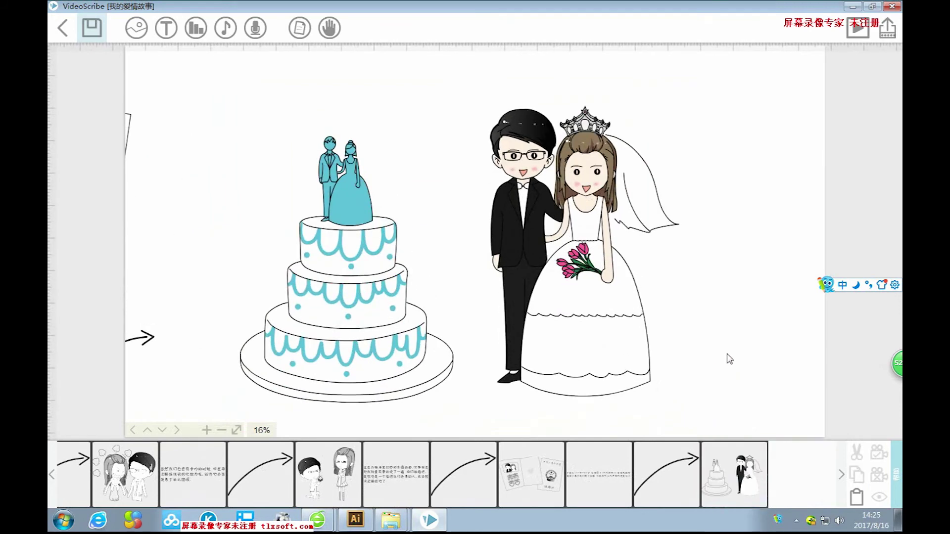
{"action": "left_click", "coordinate": [590, 307]}
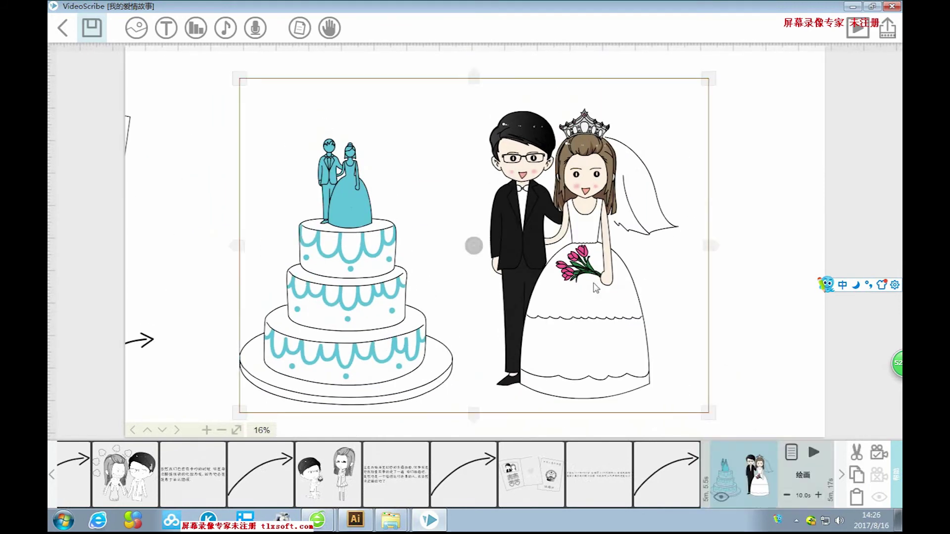
{"action": "left_click", "coordinate": [802, 300]}
{"action": "left_click_drag", "start_coordinate": [779, 320], "coordinate": [614, 331]}
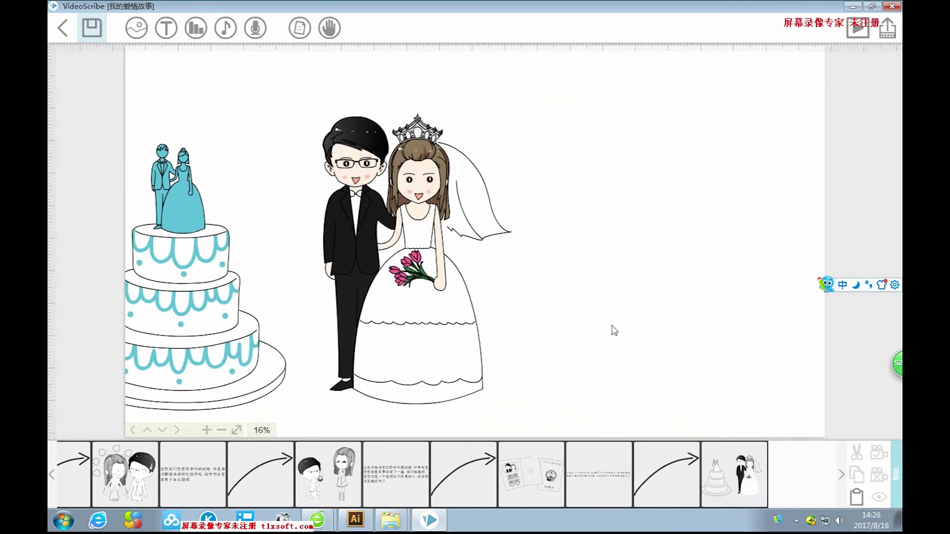
{"action": "left_click", "coordinate": [435, 261]}
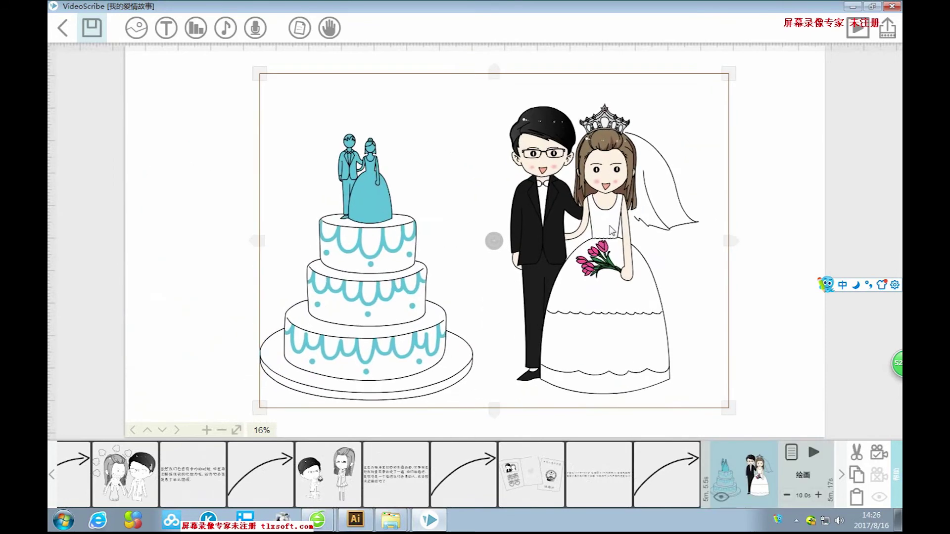
{"action": "left_click_drag", "start_coordinate": [727, 407], "coordinate": [733, 420]}
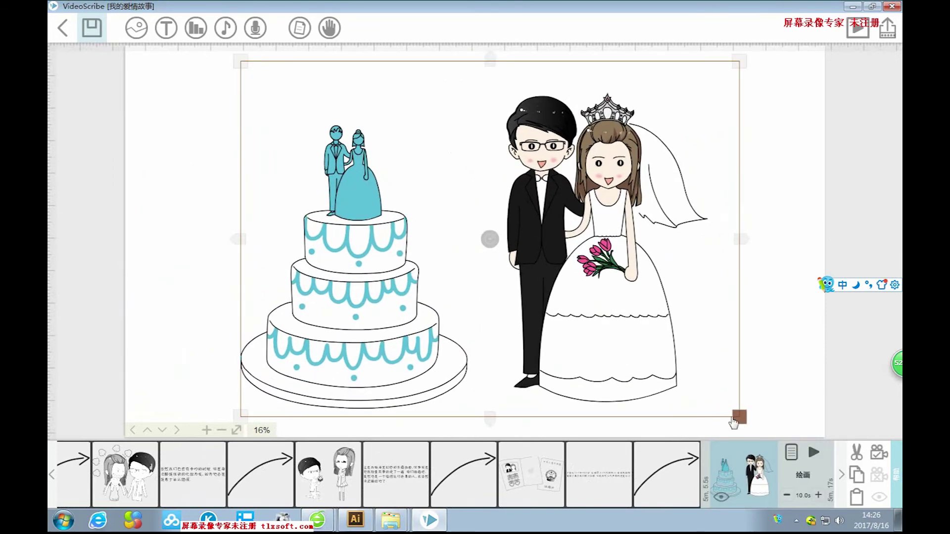
{"action": "left_click_drag", "start_coordinate": [604, 324], "coordinate": [608, 293]}
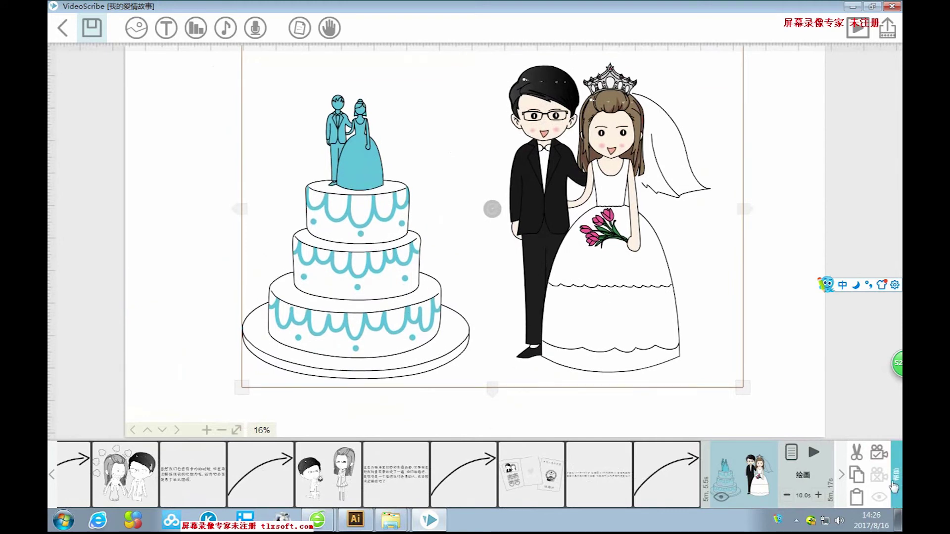
{"action": "left_click_drag", "start_coordinate": [743, 392], "coordinate": [750, 398]}
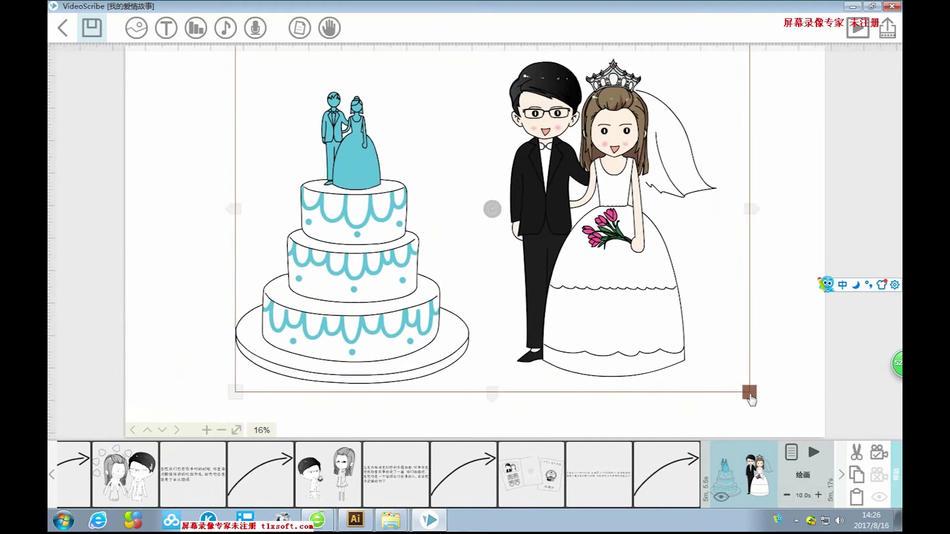
{"action": "left_click", "coordinate": [781, 315]}
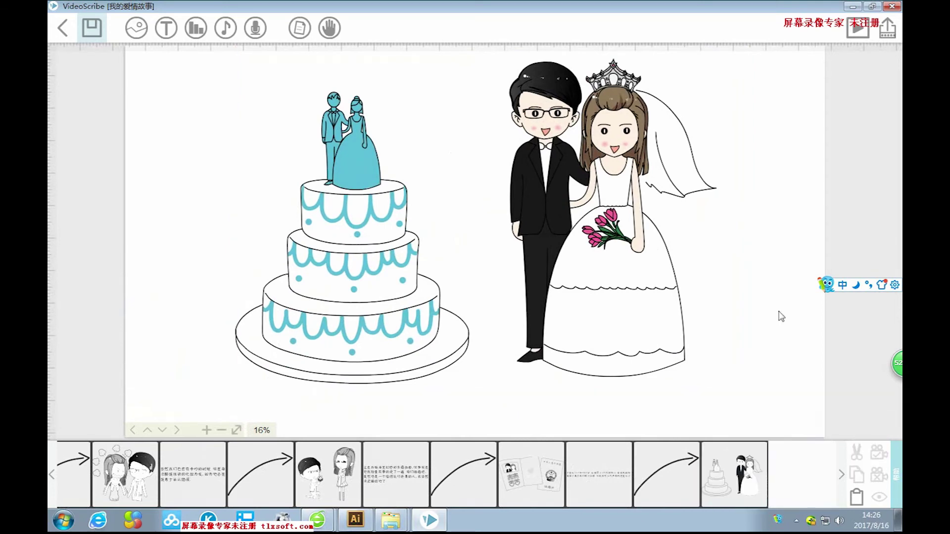
{"action": "left_click", "coordinate": [166, 27]}
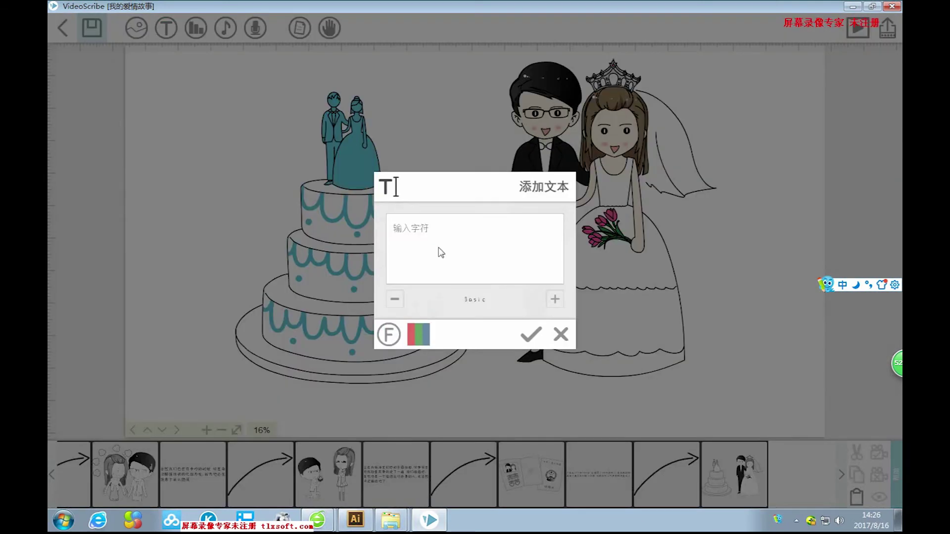
Type the opening clause '今天我们终于走进了婚礼的殿堂' with the pinyin IME.
{"action": "type", "text": "今天我们终于zoujinl"}
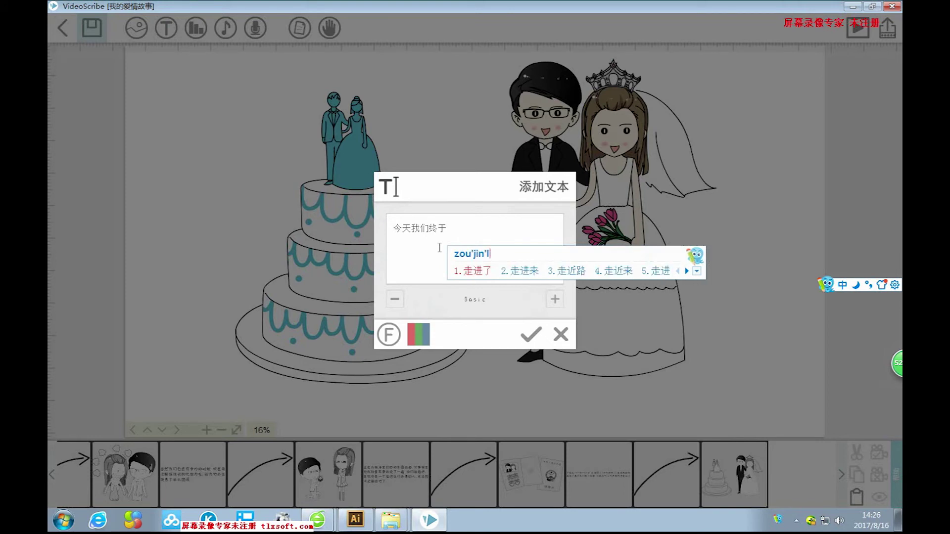
{"action": "key", "text": "space"}
{"action": "type", "text": "hunli"}
{"action": "key", "text": "space"}
{"action": "type", "text": "de"}
{"action": "key", "text": "space"}
{"action": "type", "text": "diantang"}
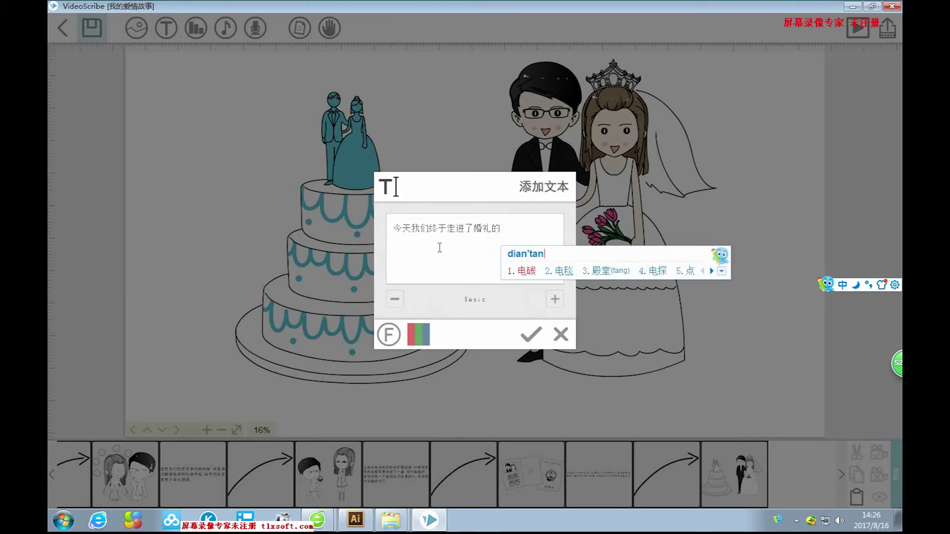
{"action": "key", "text": "space"}
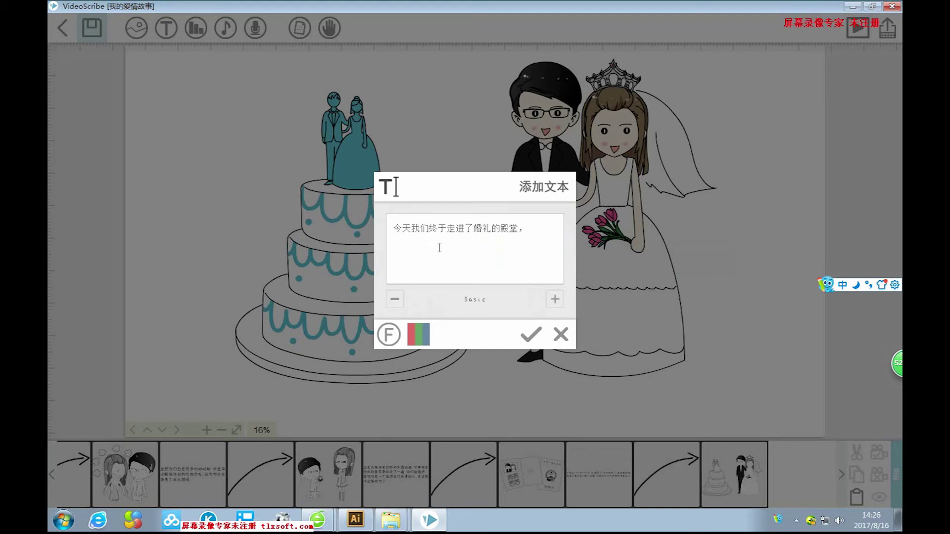
Continue the caption with '，我想对你说'.
{"action": "type", "text": ",wo"}
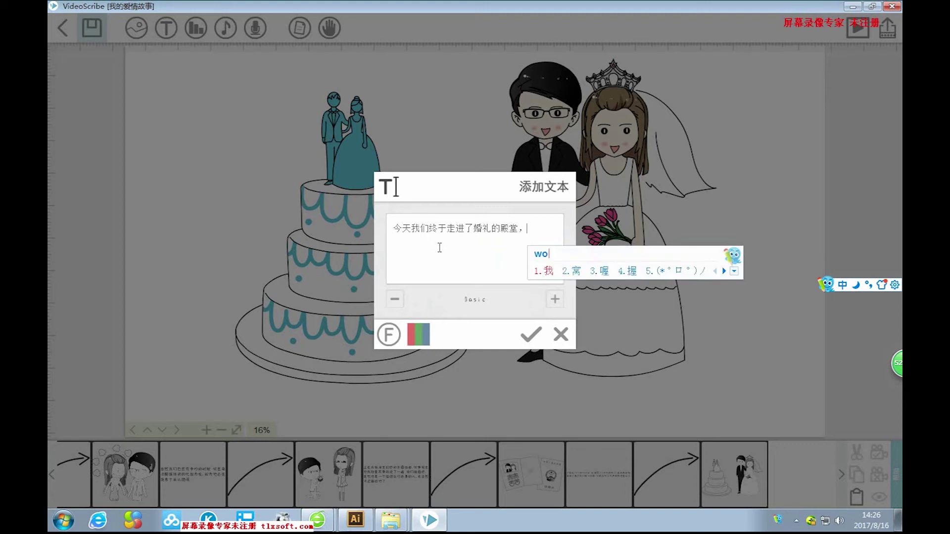
{"action": "type", "text": "xiang"}
{"action": "key", "text": "space"}
{"action": "type", "text": "dui"}
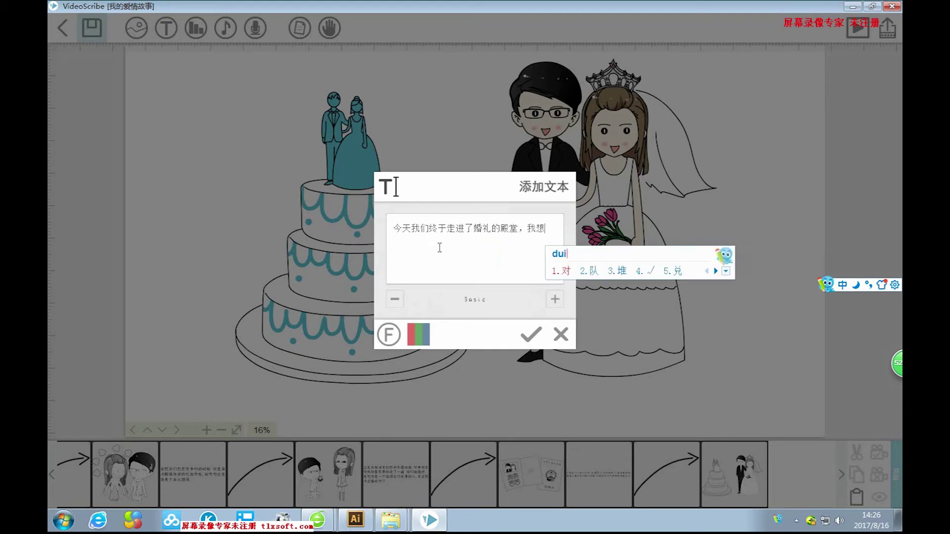
{"action": "key", "text": "space"}
{"action": "type", "text": "nin"}
{"action": "key", "text": "BackSpace"}
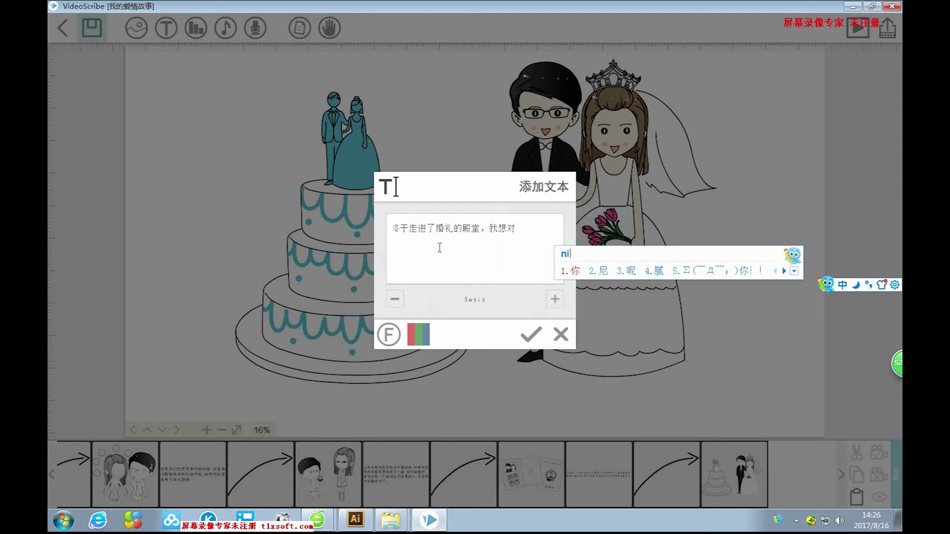
{"action": "key", "text": "space"}
{"action": "type", "text": "shuo"}
{"action": "key", "text": "space"}
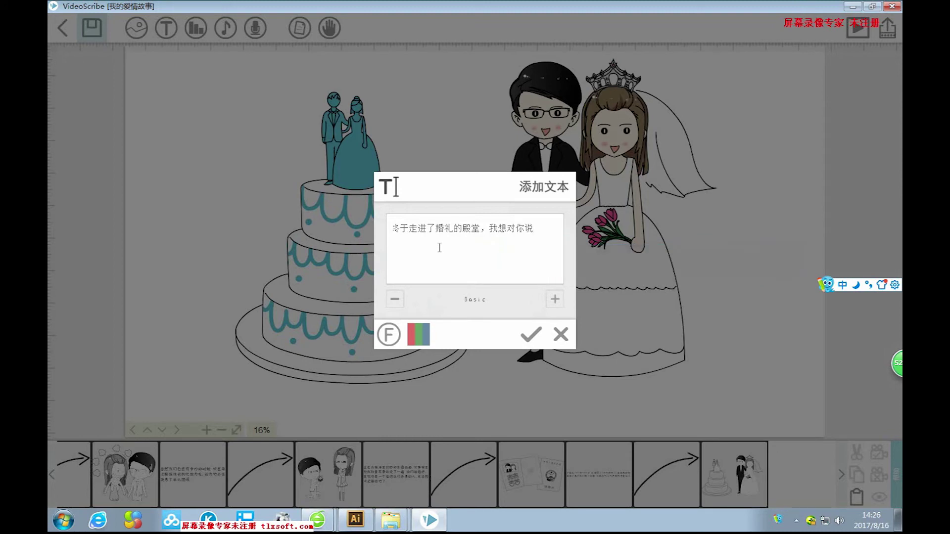
Add '，亲爱的谢谢你的包容与关爱' to finish the first line.
{"action": "type", "text": "，"}
{"action": "type", "text": "qin"}
{"action": "type", "text": "aid"}
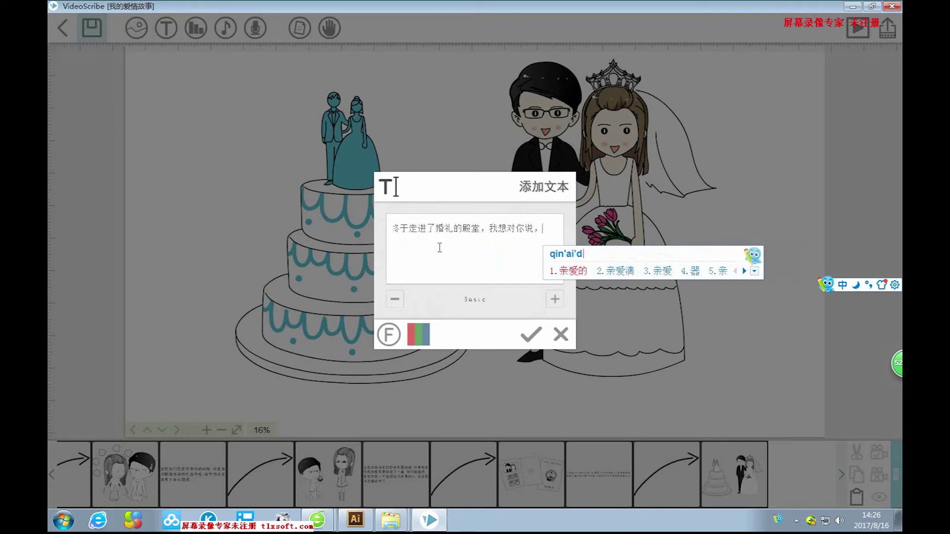
{"action": "key", "text": "space"}
{"action": "type", "text": "xinx"}
{"action": "key", "text": "BackSpace"}
{"action": "key", "text": "BackSpace"}
{"action": "type", "text": "exieni"}
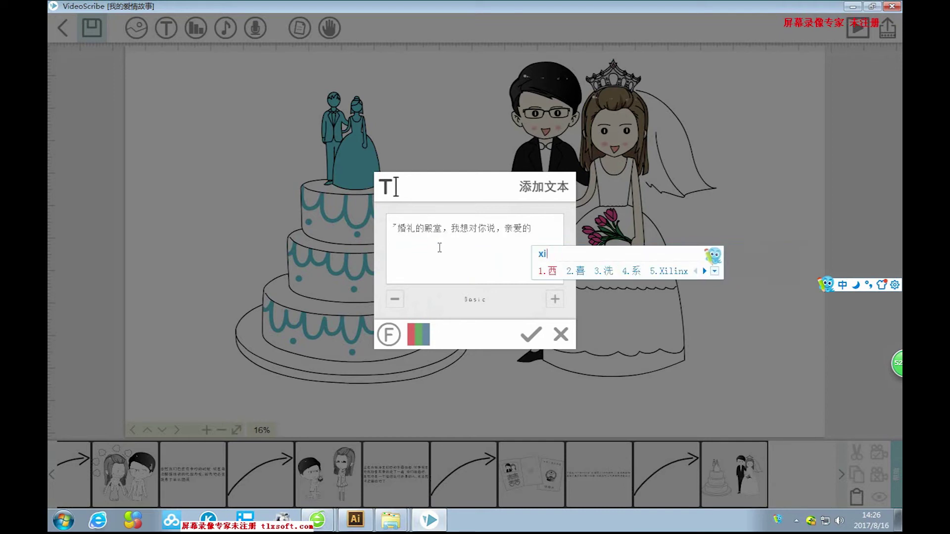
{"action": "key", "text": "space"}
{"action": "type", "text": "de"}
{"action": "key", "text": "space"}
{"action": "type", "text": "baoron"}
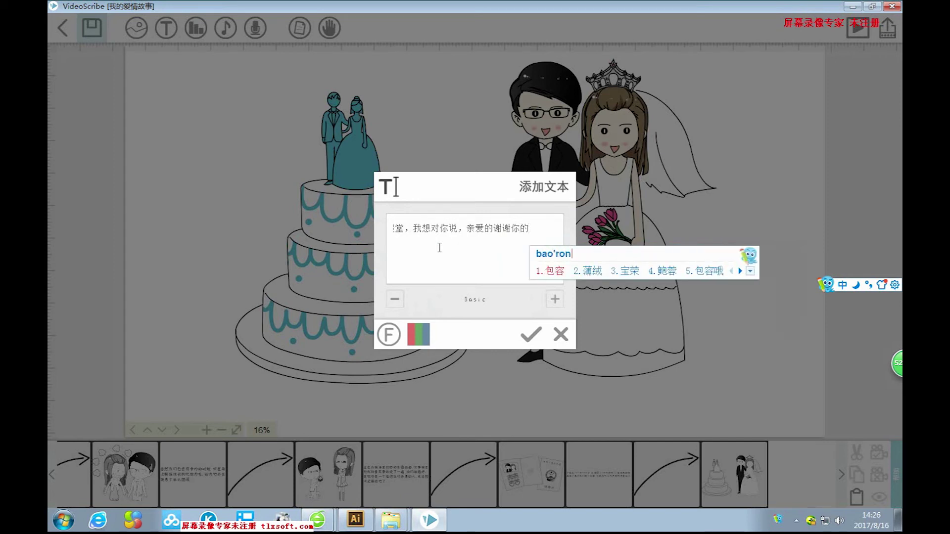
{"action": "key", "text": "space"}
{"action": "type", "text": "yu"}
{"action": "key", "text": "space"}
{"action": "type", "text": "guan"}
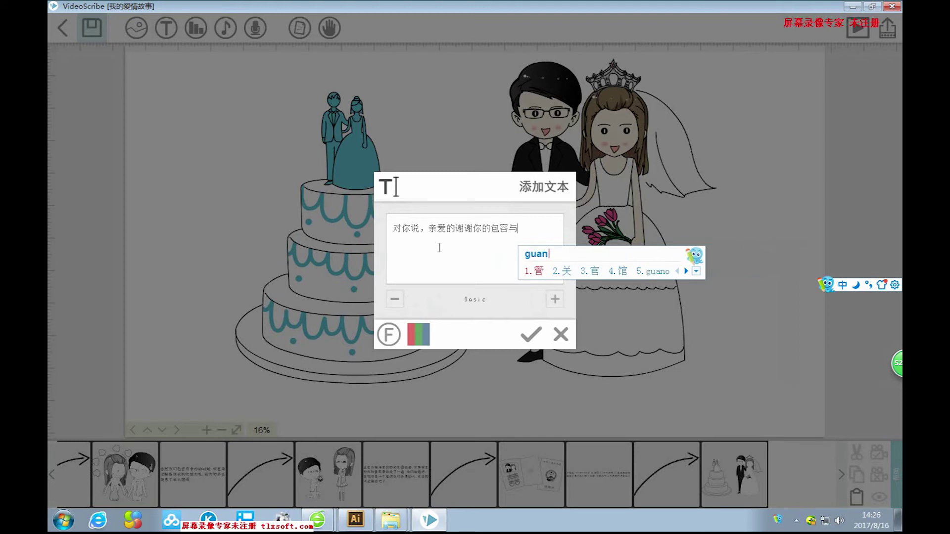
{"action": "type", "text": "ai"}
{"action": "key", "text": "space"}
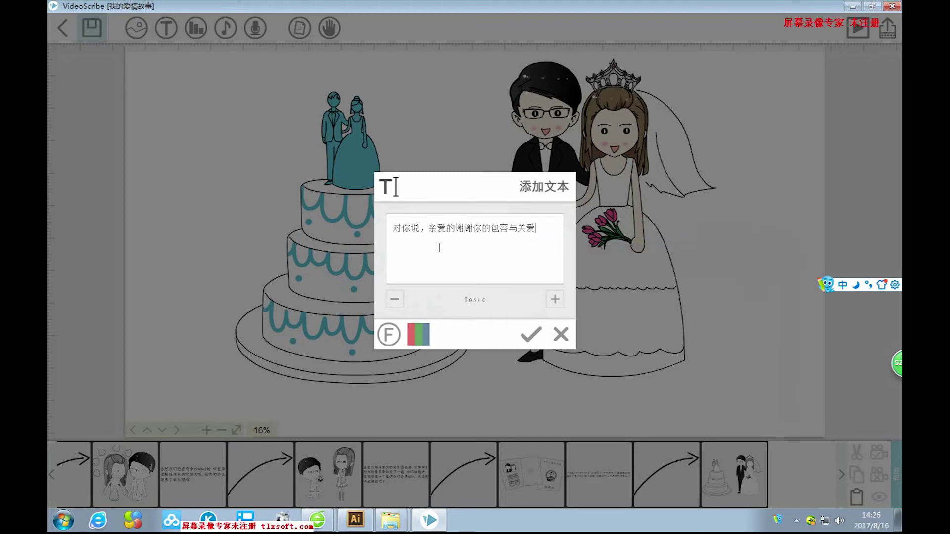
Start a second caption line with '以后的路'.
{"action": "key", "text": "Up"}
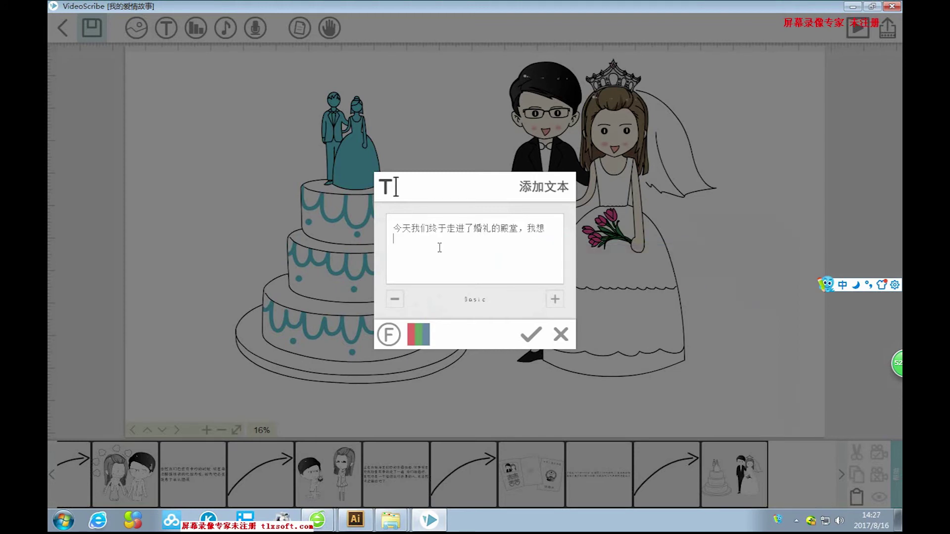
{"action": "type", "text": "yihou"}
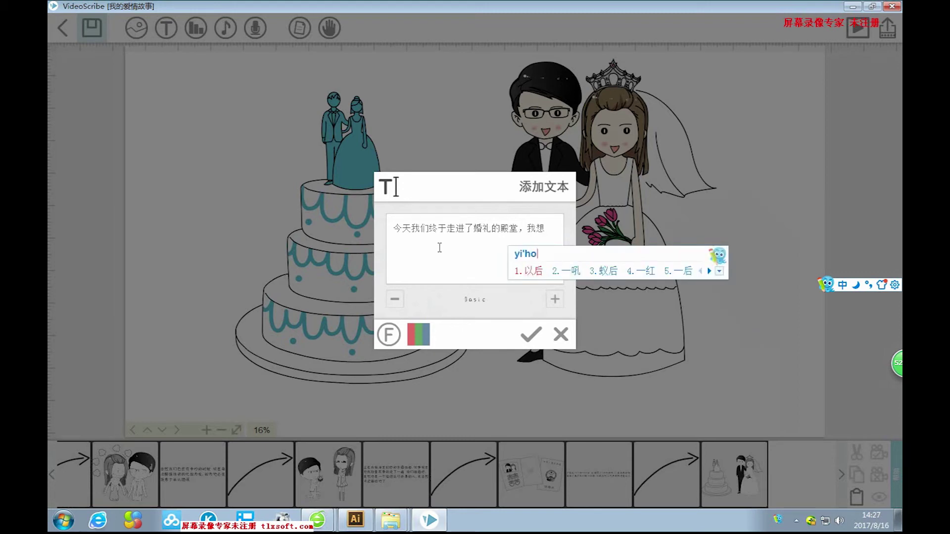
{"action": "key", "text": "space"}
{"action": "type", "text": "d"}
{"action": "key", "text": "space"}
{"action": "type", "text": "lu"}
{"action": "key", "text": "space"}
{"action": "type", "text": "b"}
{"action": "key", "text": "BackSpace"}
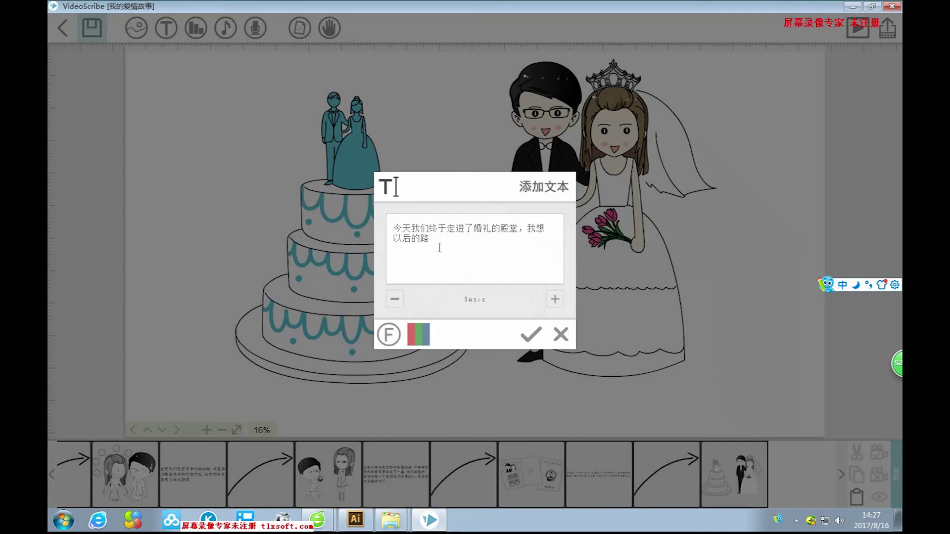
Discard the unfinished 'bu'guan' pinyin and move the cursor back through the caption.
{"action": "type", "text": "bu"}
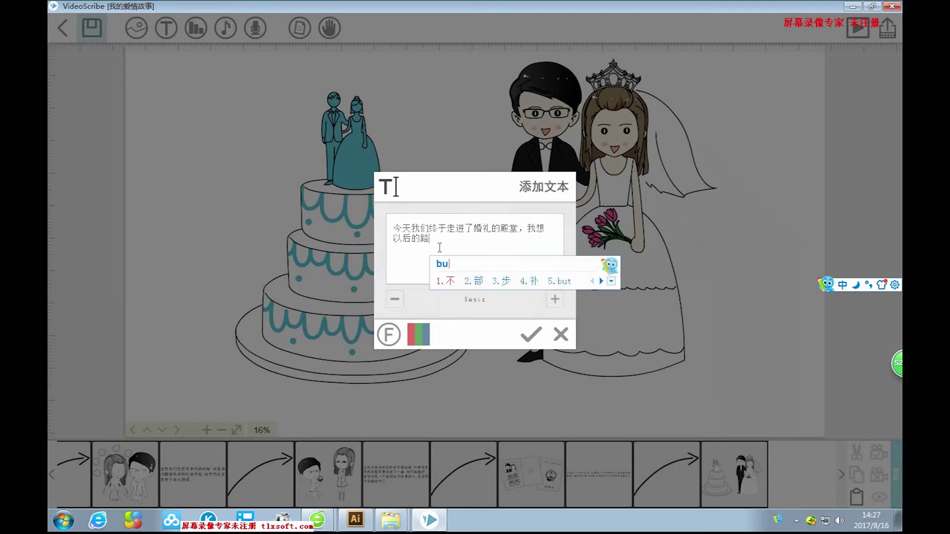
{"action": "type", "text": "'guan"}
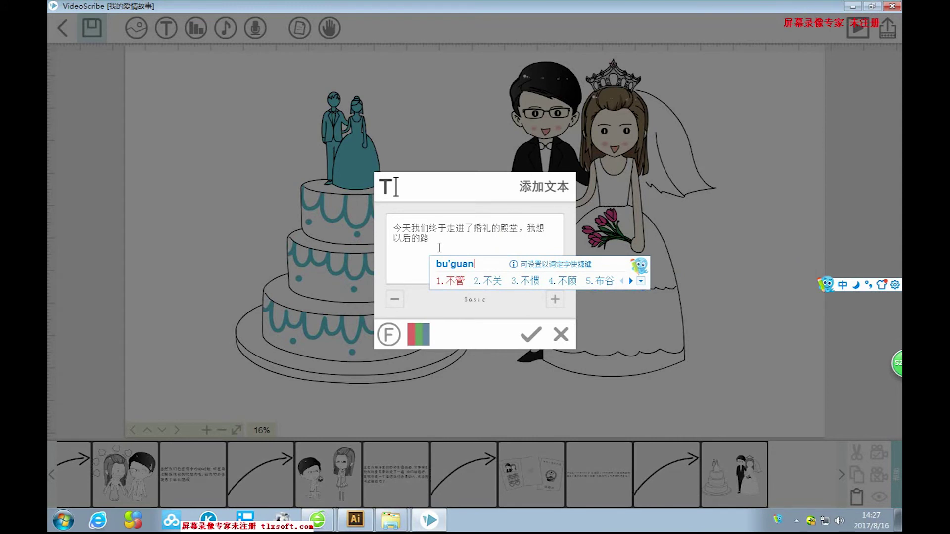
{"action": "key", "text": "BackSpace"}
{"action": "key", "text": "BackSpace"}
{"action": "key", "text": "BackSpace"}
{"action": "key", "text": "BackSpace"}
{"action": "key", "text": "BackSpace"}
{"action": "key", "text": "BackSpace"}
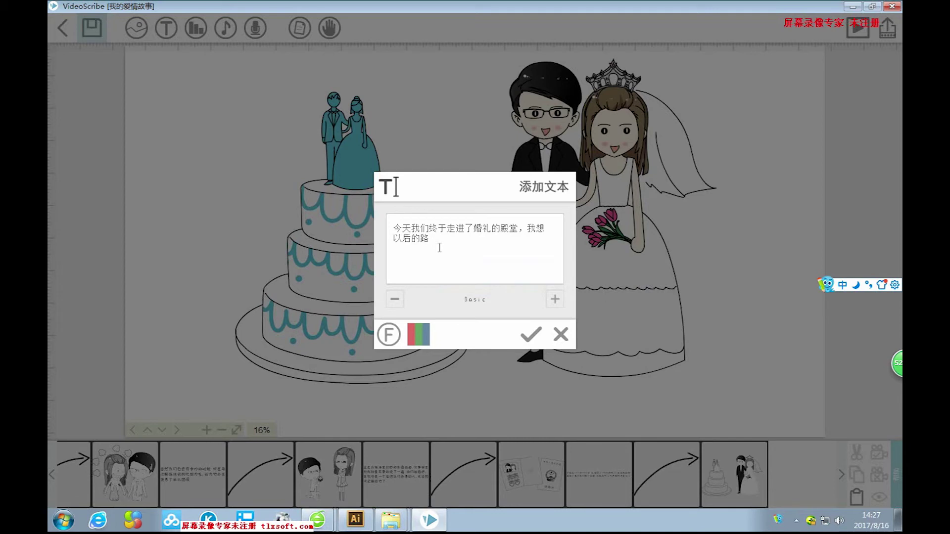
{"action": "key", "text": "ctrl+z"}
{"action": "key", "text": "ctrl+z"}
{"action": "key", "text": "ctrl+a"}
{"action": "left_click", "coordinate": [503, 235]}
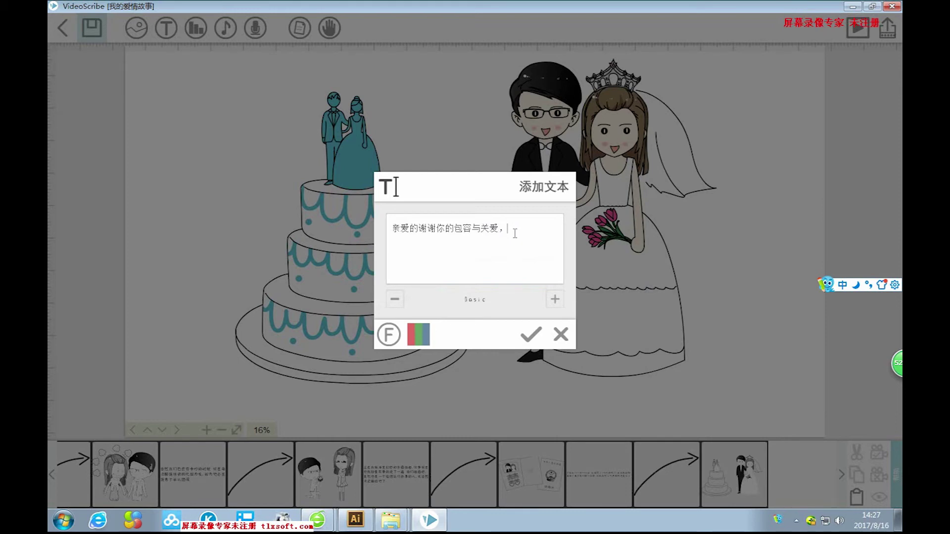
{"action": "key", "text": "ctrl+z"}
{"action": "key", "text": "ctrl+z"}
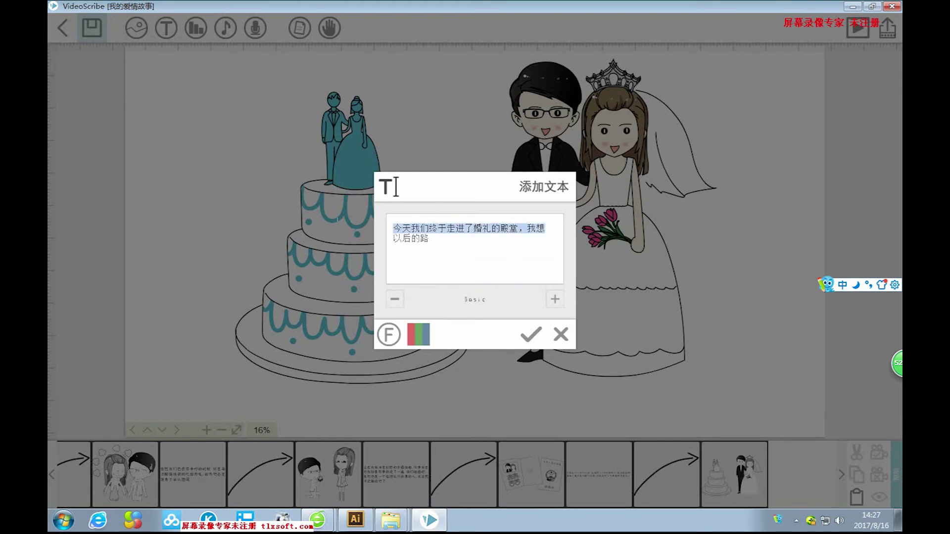
Insert '不管' before '以后的路' and continue with '是平坦还是曲折'.
{"action": "left_click", "coordinate": [394, 238]}
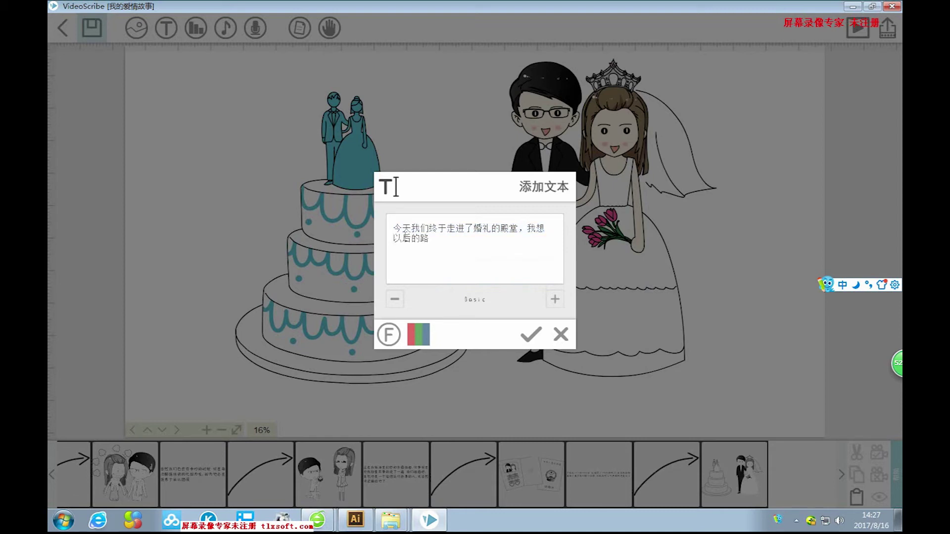
{"action": "type", "text": "buguan"}
{"action": "key", "text": "space"}
{"action": "type", "text": "shi pingt"}
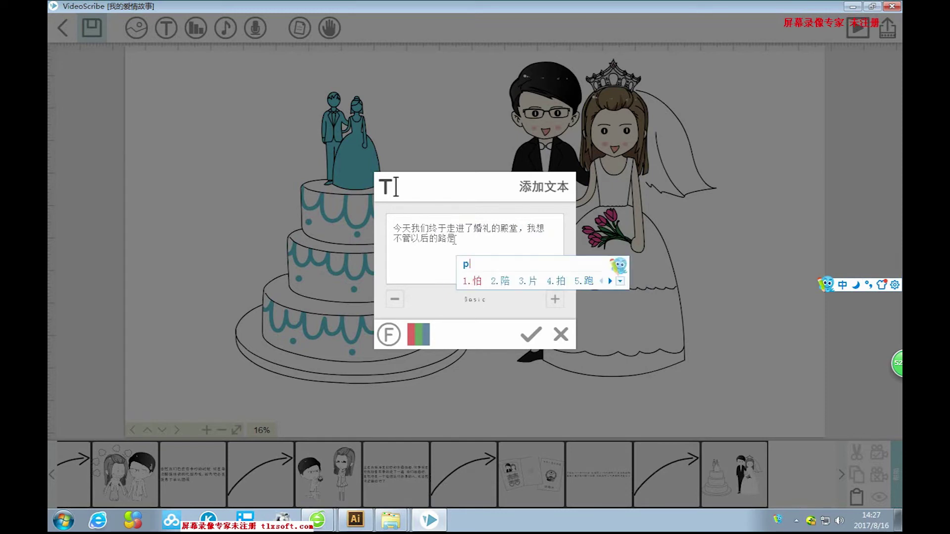
{"action": "type", "text": "an"}
{"action": "key", "text": "space"}
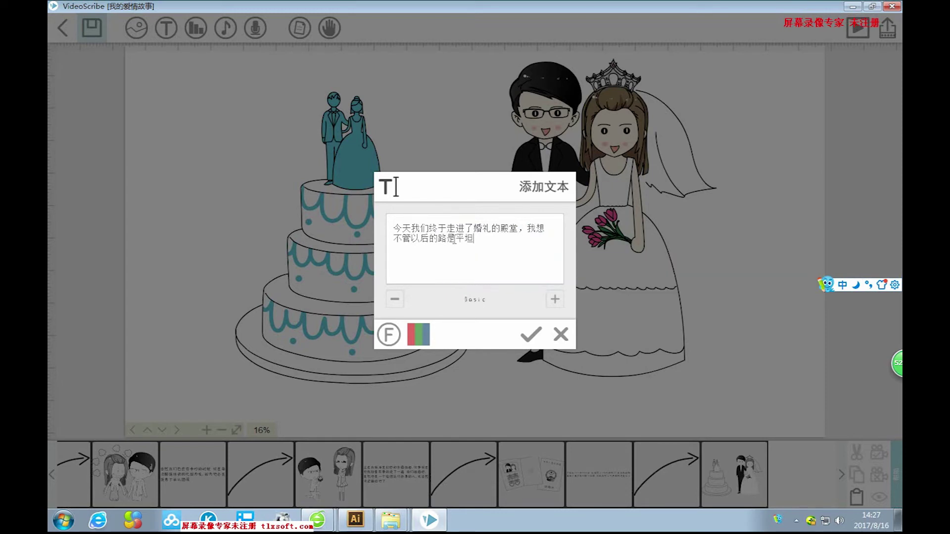
{"action": "type", "text": "haishi"}
{"action": "key", "text": "space"}
{"action": "type", "text": "yu"}
{"action": "key", "text": "BackSpace"}
{"action": "key", "text": "BackSpace"}
{"action": "type", "text": "quzhe"}
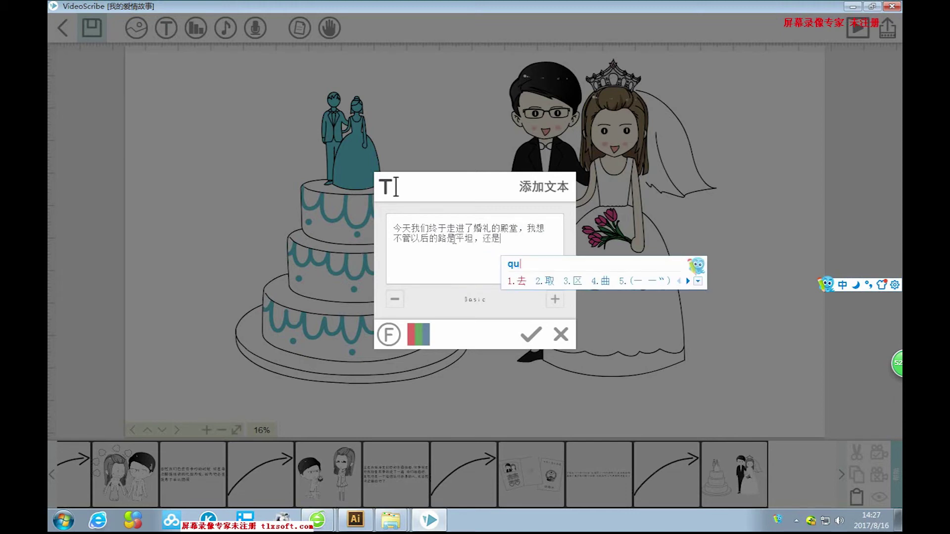
{"action": "key", "text": "space"}
Add '，我都会陪在你的身边' to the second line.
{"action": "type", "text": "，"}
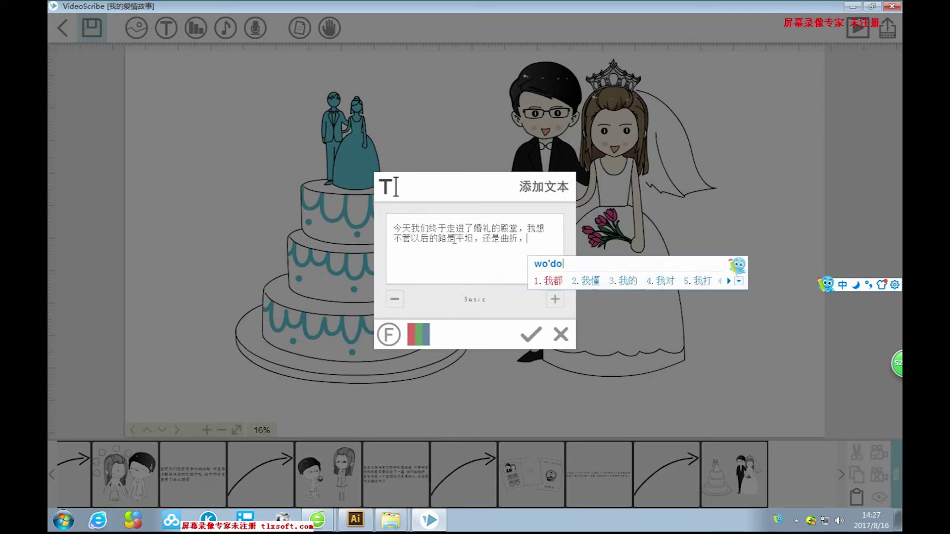
{"action": "type", "text": "wodouhui"}
{"action": "key", "text": "space"}
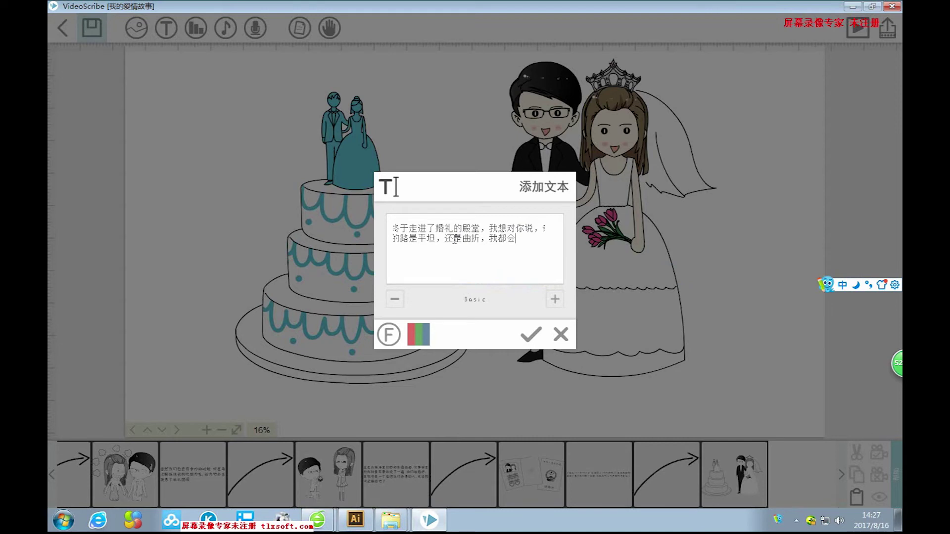
{"action": "type", "text": "peizai"}
{"action": "key", "text": "space"}
{"action": "type", "text": "nide"}
{"action": "key", "text": "space"}
{"action": "type", "text": "shenb"}
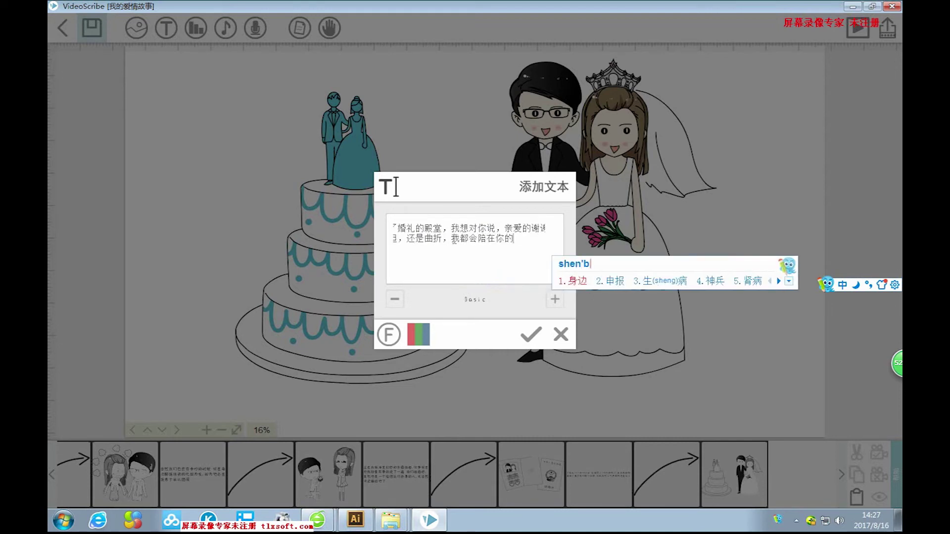
{"action": "key", "text": "space"}
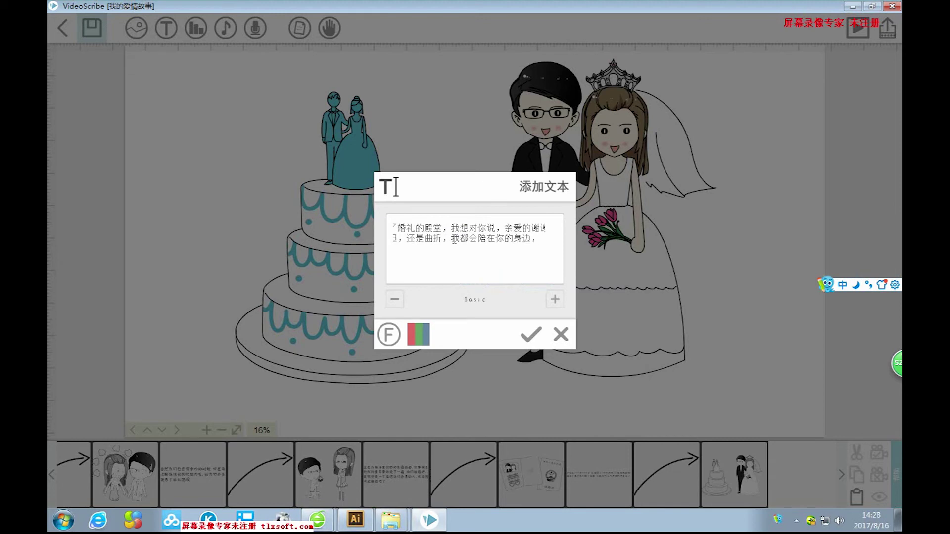
Continue the second line with '与你一起面对人生'.
{"action": "type", "text": "yuni"}
{"action": "key", "text": "space"}
{"action": "type", "text": "yiq"}
{"action": "key", "text": "space"}
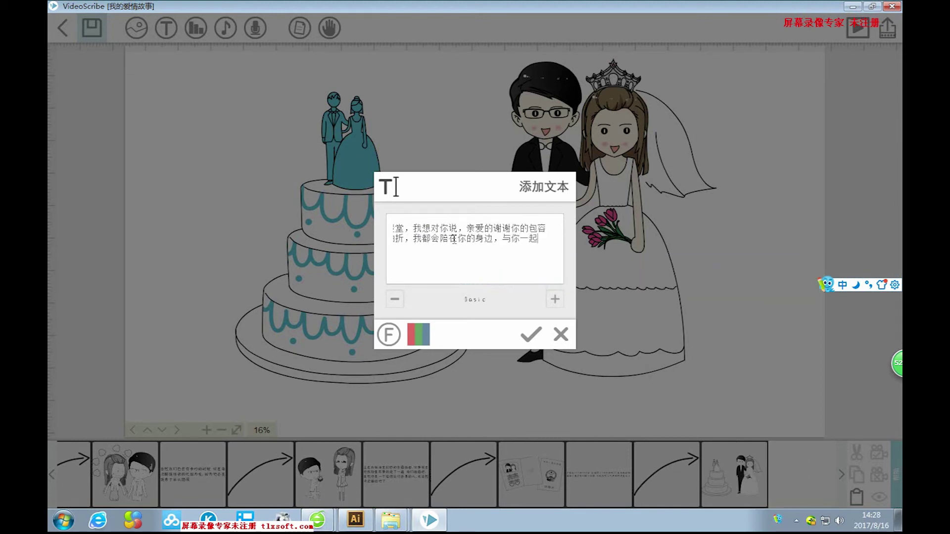
{"action": "type", "text": "miandui"}
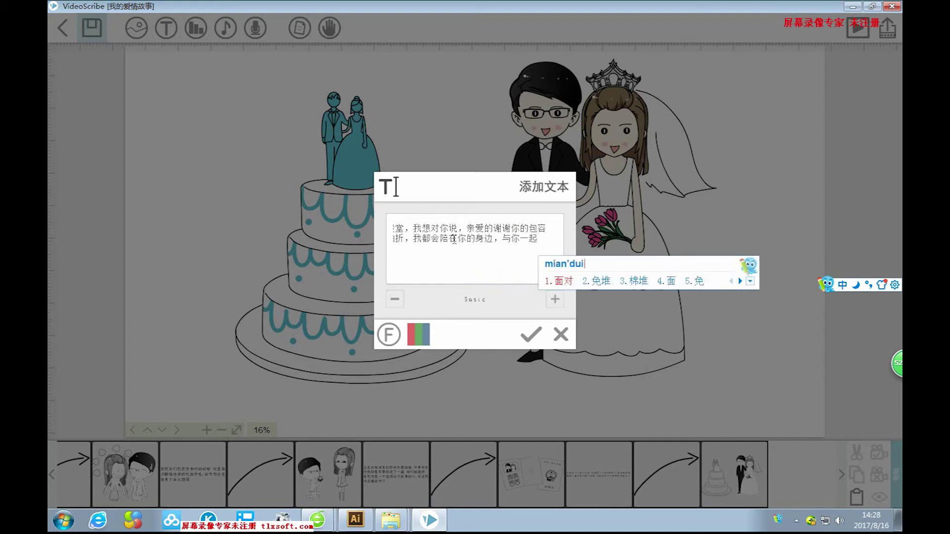
{"action": "key", "text": "space"}
{"action": "type", "text": "rensheng"}
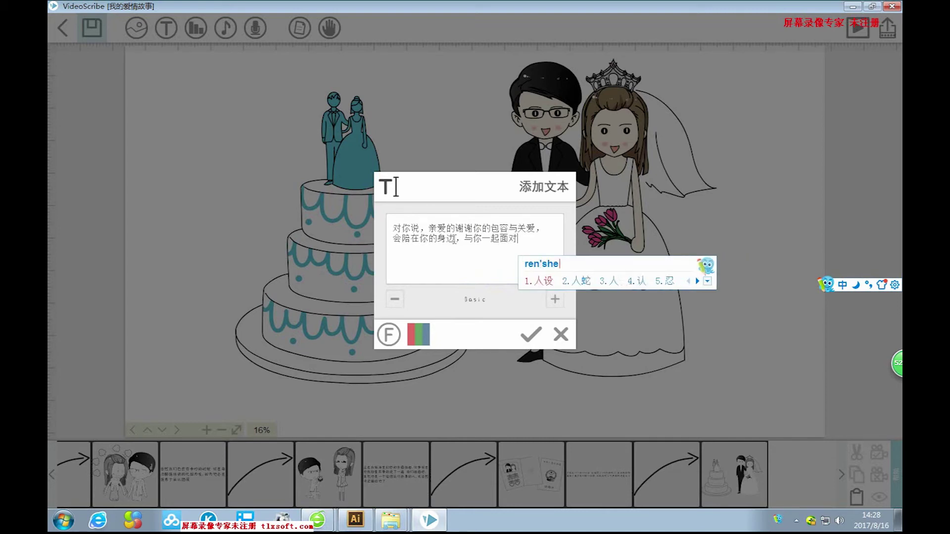
{"action": "key", "text": "space"}
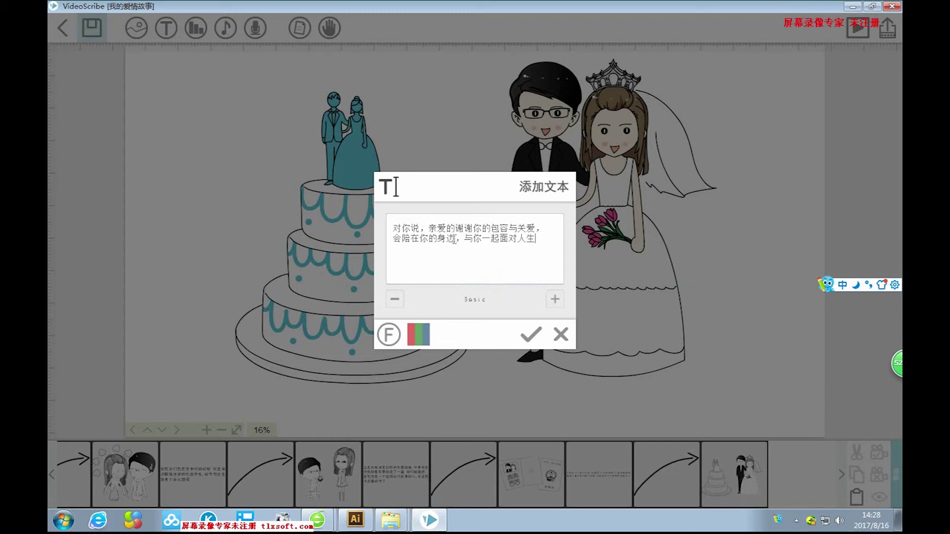
Start a new line reading '的风风雨雨'.
{"action": "key", "text": "Return"}
{"action": "type", "text": "de"}
{"action": "key", "text": "space"}
{"action": "type", "text": "m"}
{"action": "key", "text": "BackSpace"}
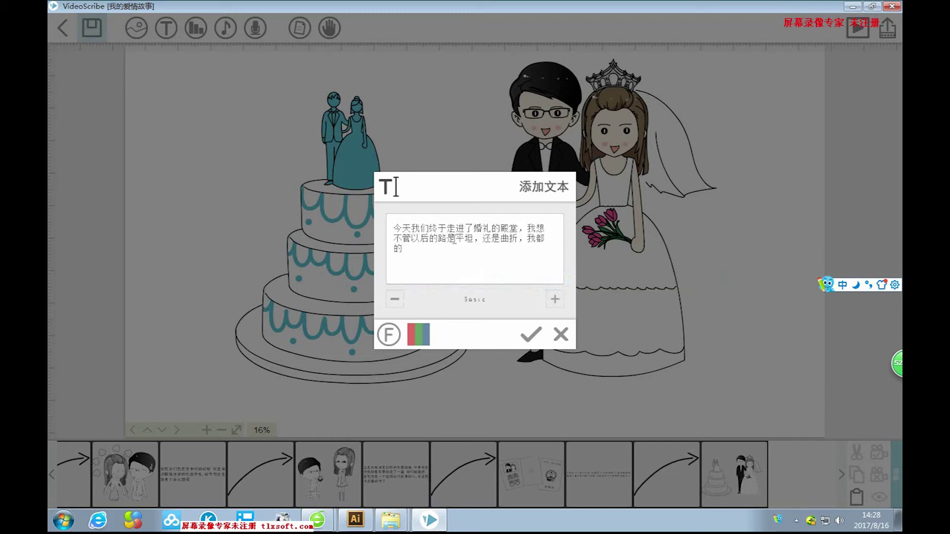
{"action": "type", "text": "feng"}
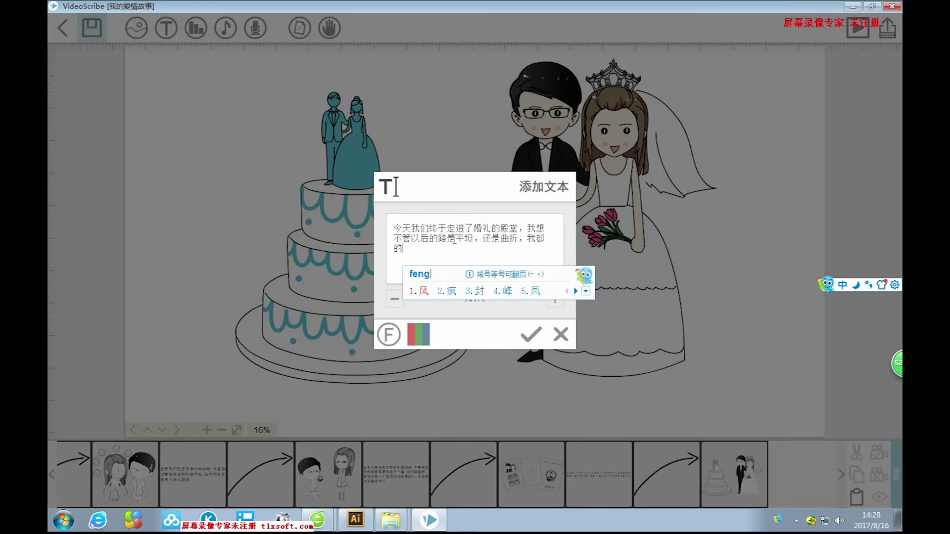
{"action": "type", "text": "'feng'yu'yu"}
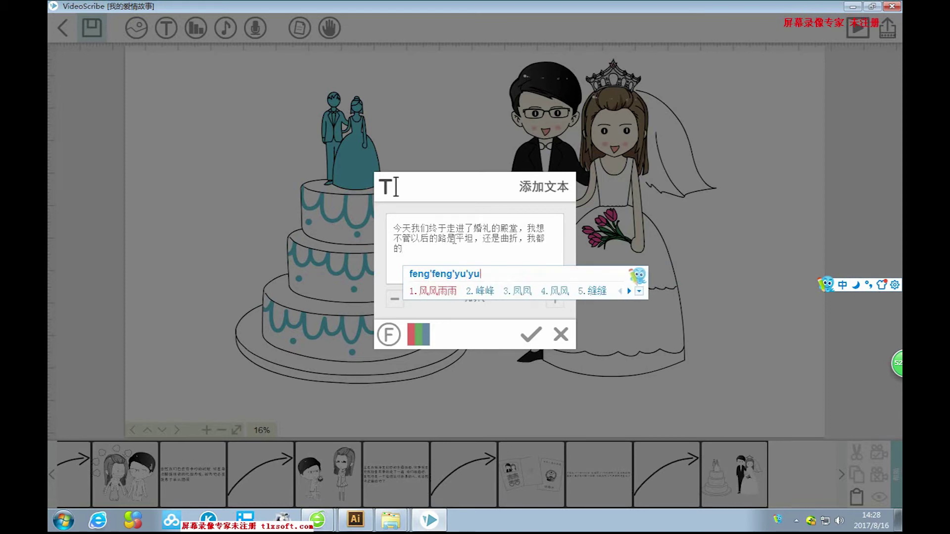
{"action": "key", "text": "space"}
End the paragraph with '，不离不弃，终于白首。'.
{"action": "type", "text": ",yongbu"}
{"action": "key", "text": "space"}
{"action": "type", "text": "liqi"}
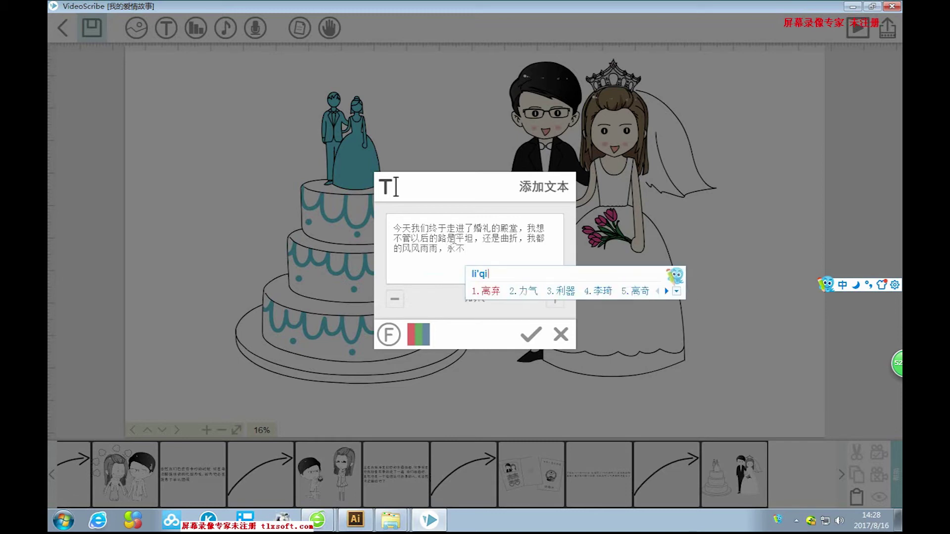
{"action": "key", "text": "BackSpace"}
{"action": "key", "text": "BackSpace"}
{"action": "key", "text": "BackSpace"}
{"action": "key", "text": "BackSpace"}
{"action": "key", "text": "BackSpace"}
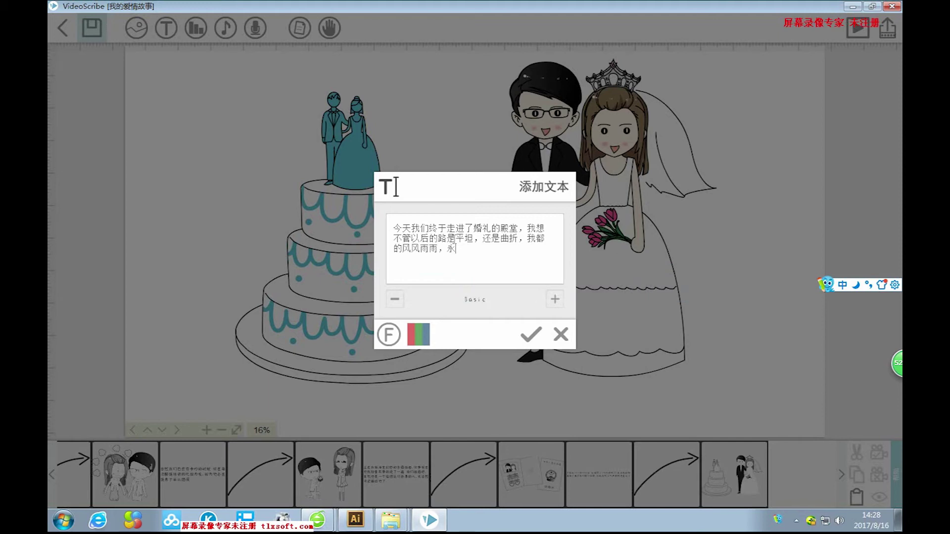
{"action": "type", "text": "bulibuqi"}
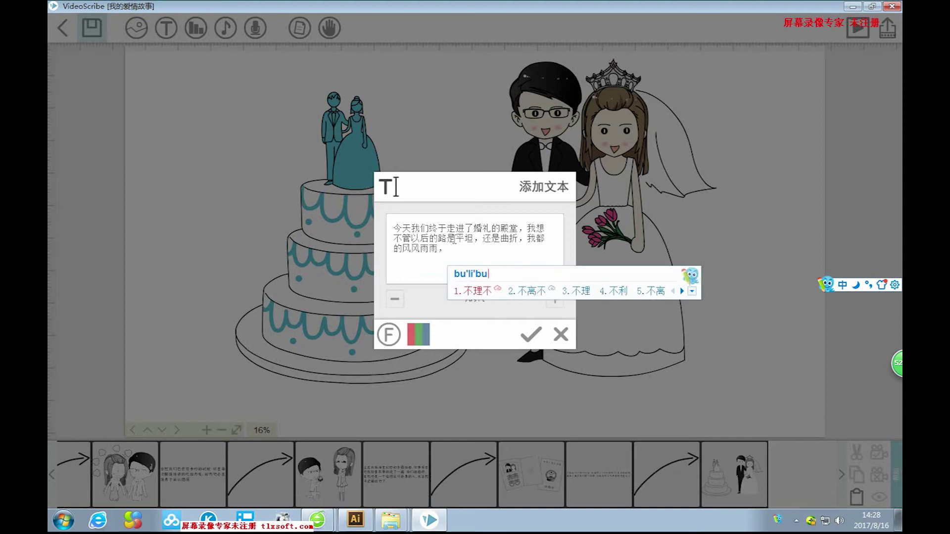
{"action": "key", "text": "space"}
{"action": "type", "text": "，zhongyu"}
{"action": "key", "text": "space"}
{"action": "type", "text": "baishou"}
{"action": "key", "text": "space"}
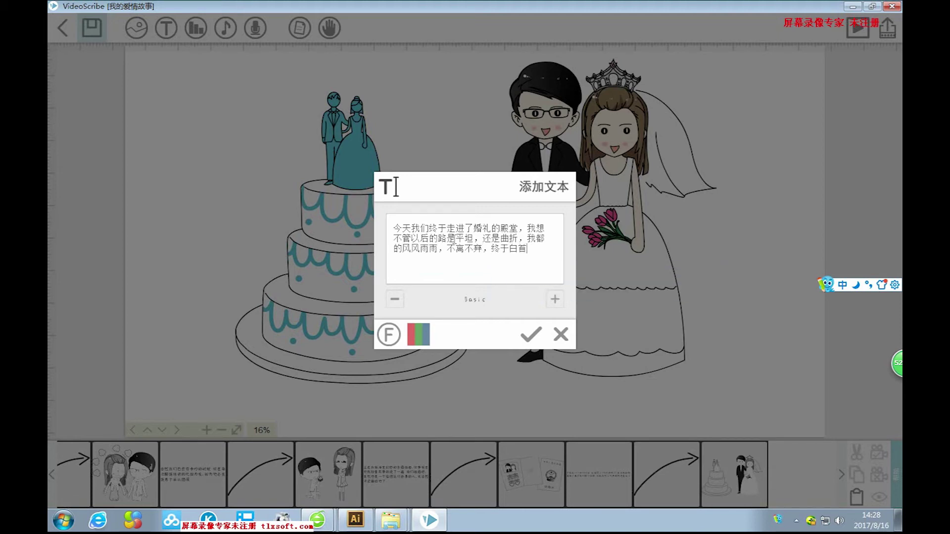
{"action": "type", "text": "。"}
Add the paragraph to the canvas and drag it beneath the cake and couple.
{"action": "left_click", "coordinate": [531, 334]}
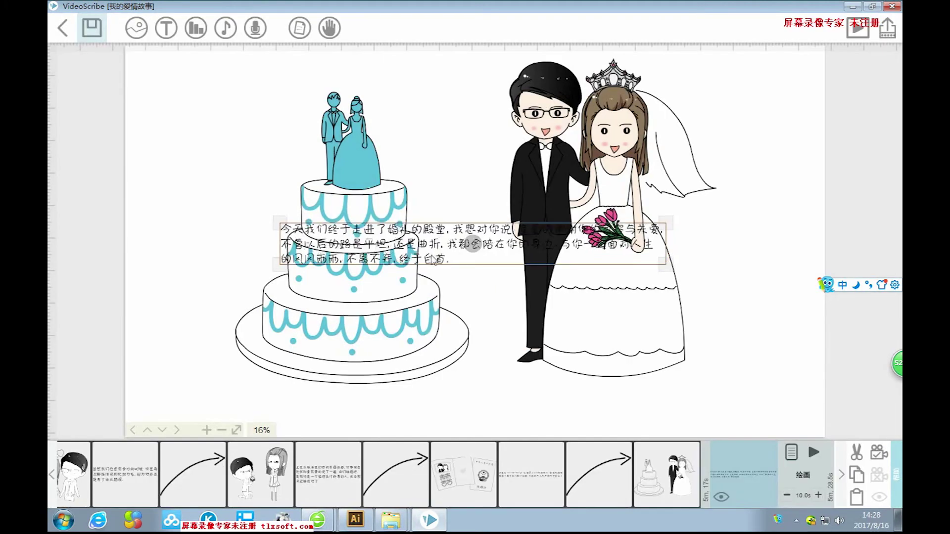
{"action": "left_click_drag", "start_coordinate": [472, 244], "coordinate": [461, 406]}
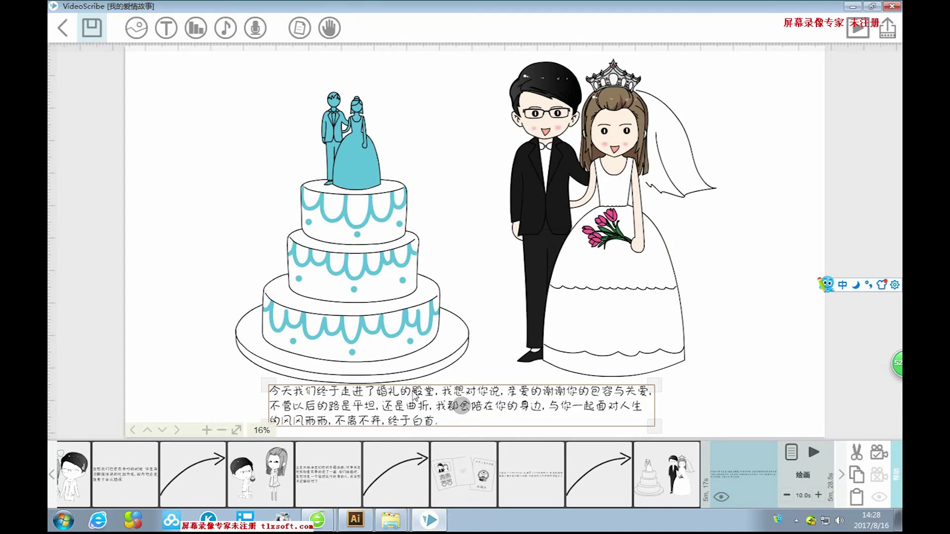
{"action": "double_click", "coordinate": [415, 394]}
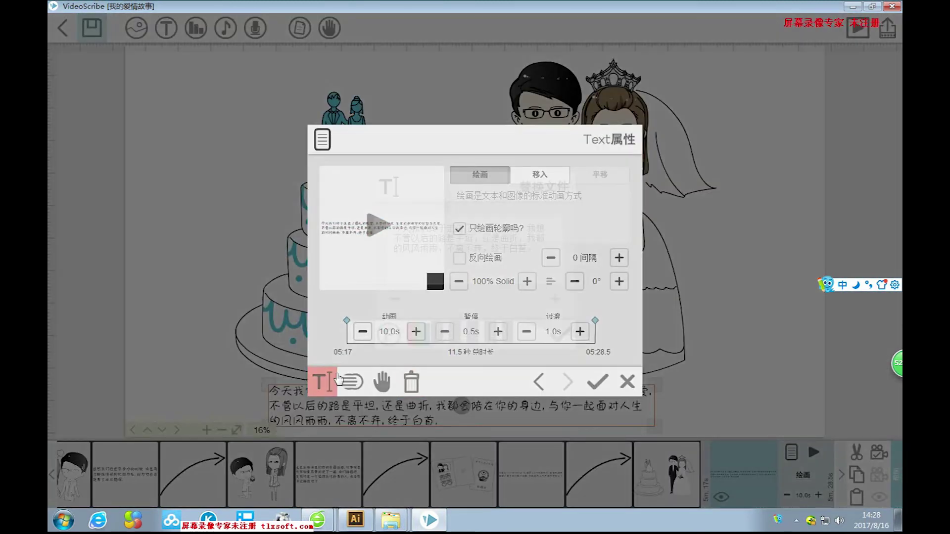
Remove the line break after '包容与关爱，' so the first line runs on.
{"action": "left_click", "coordinate": [322, 382]}
{"action": "left_click_drag", "start_coordinate": [543, 232], "coordinate": [559, 229]}
{"action": "left_click", "coordinate": [514, 228]}
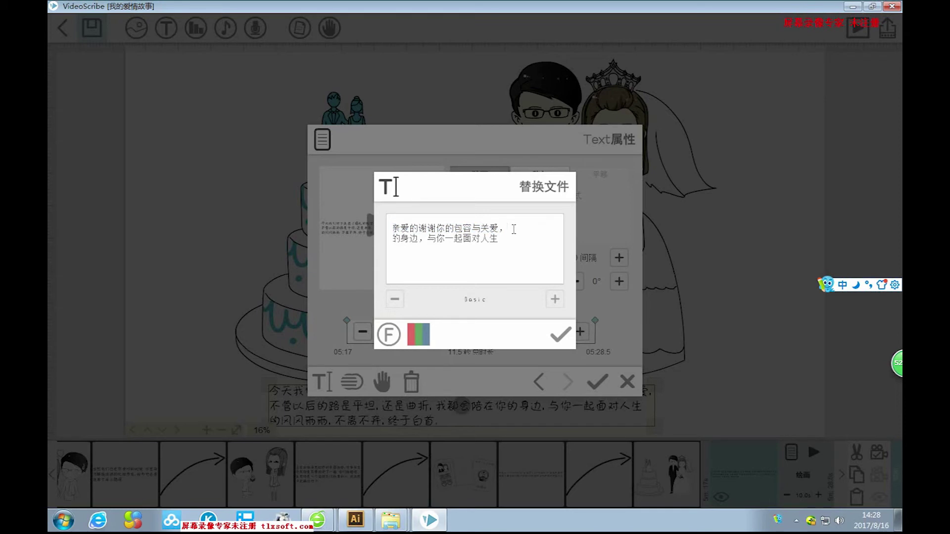
{"action": "key", "text": "Delete"}
{"action": "left_click_drag", "start_coordinate": [534, 237], "coordinate": [487, 230]}
{"action": "left_click", "coordinate": [409, 233]}
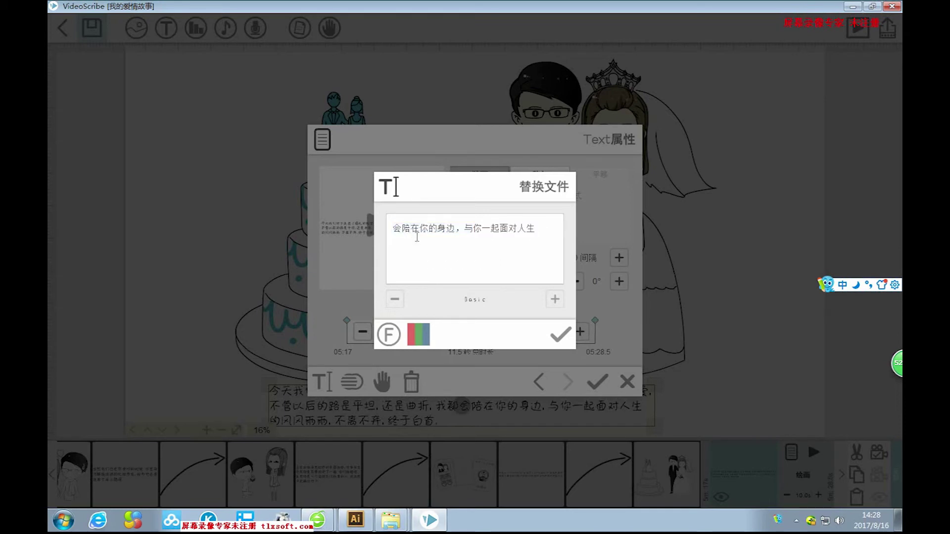
Break the line at '你的身边', join the last line onto it, apply, and nudge the caption up-right.
{"action": "left_click", "coordinate": [420, 230]}
{"action": "key", "text": "Return"}
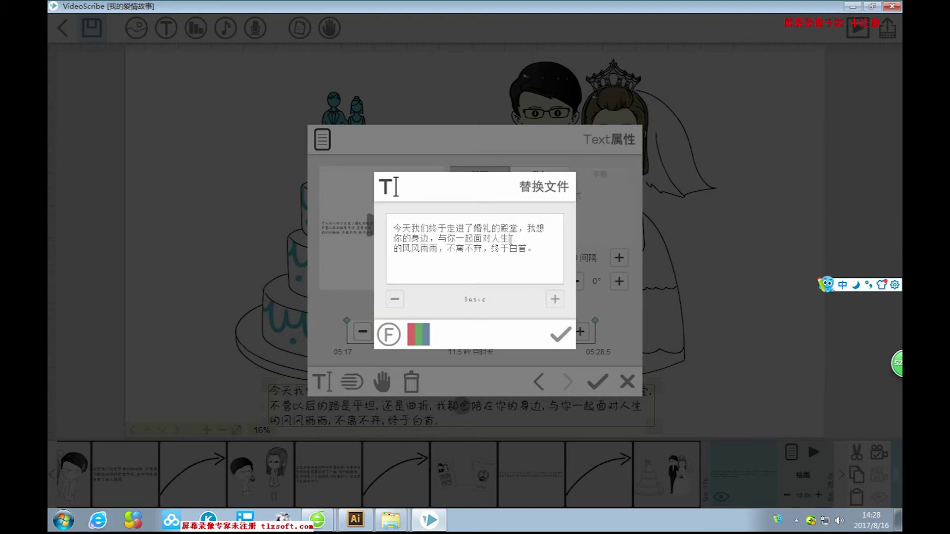
{"action": "key", "text": "Delete"}
{"action": "left_click_drag", "start_coordinate": [533, 241], "coordinate": [569, 241]}
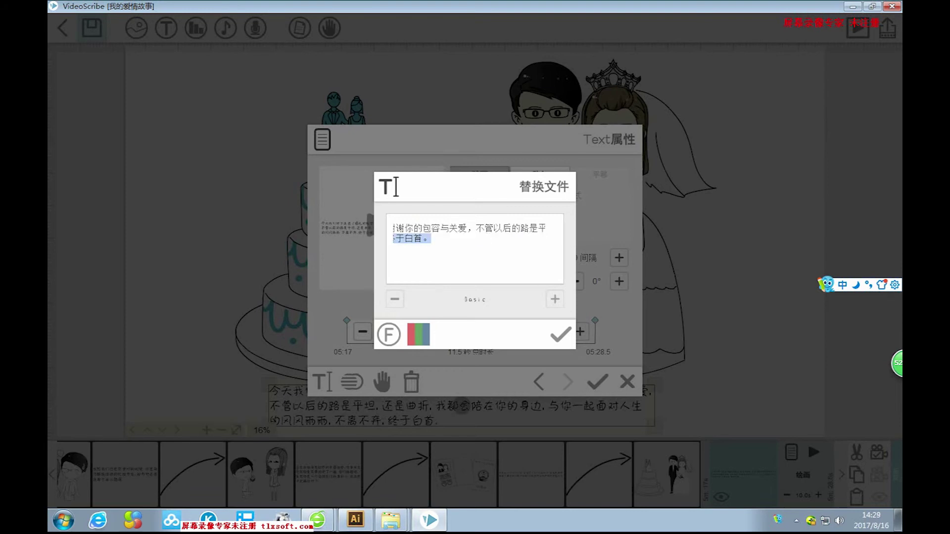
{"action": "left_click_drag", "start_coordinate": [542, 230], "coordinate": [540, 230]}
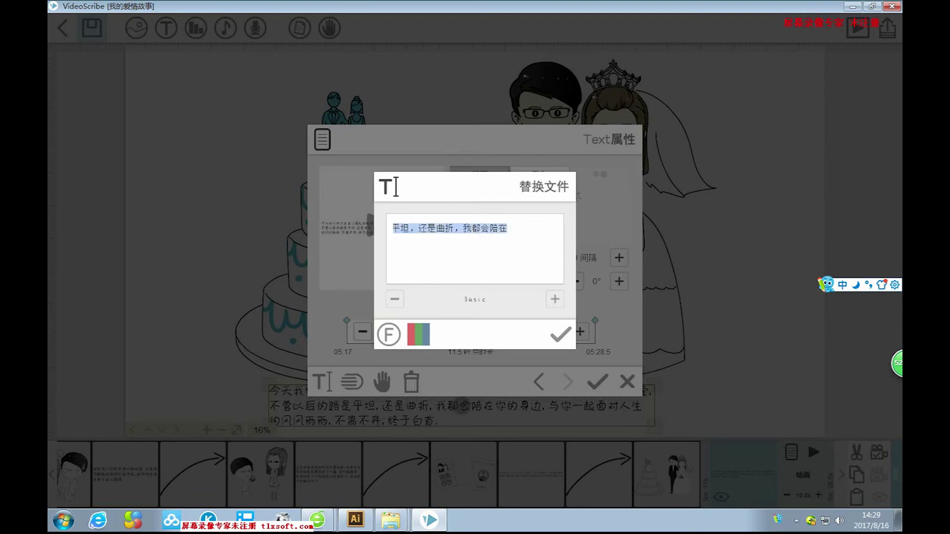
{"action": "left_click", "coordinate": [561, 334]}
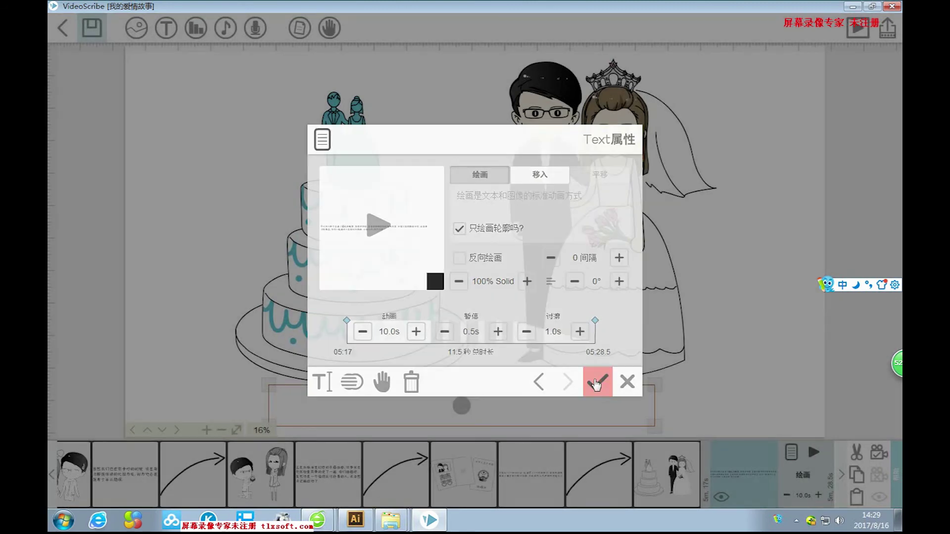
{"action": "left_click", "coordinate": [598, 382]}
{"action": "left_click_drag", "start_coordinate": [555, 403], "coordinate": [574, 397]}
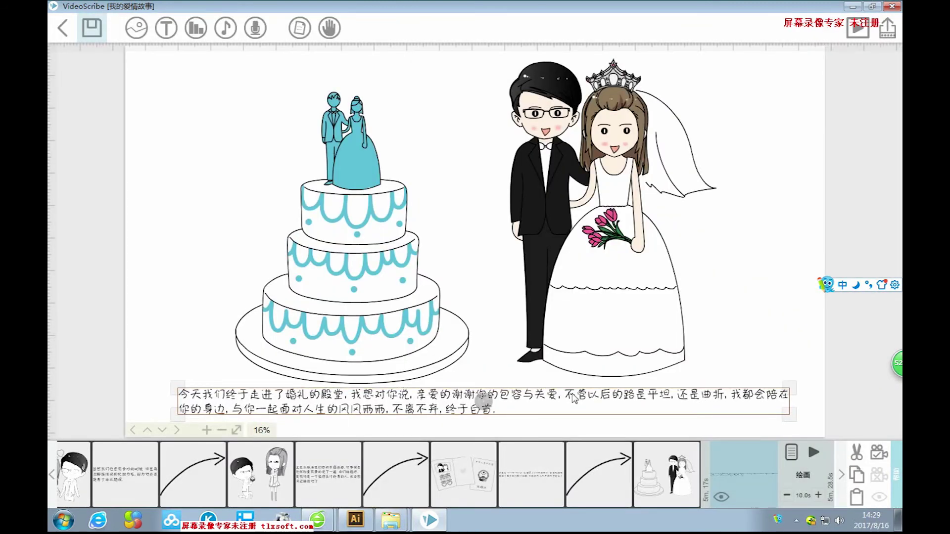
Move the line break to before '我都会陪在', drop the extra break, and widen the caption box slightly.
{"action": "double_click", "coordinate": [482, 399]}
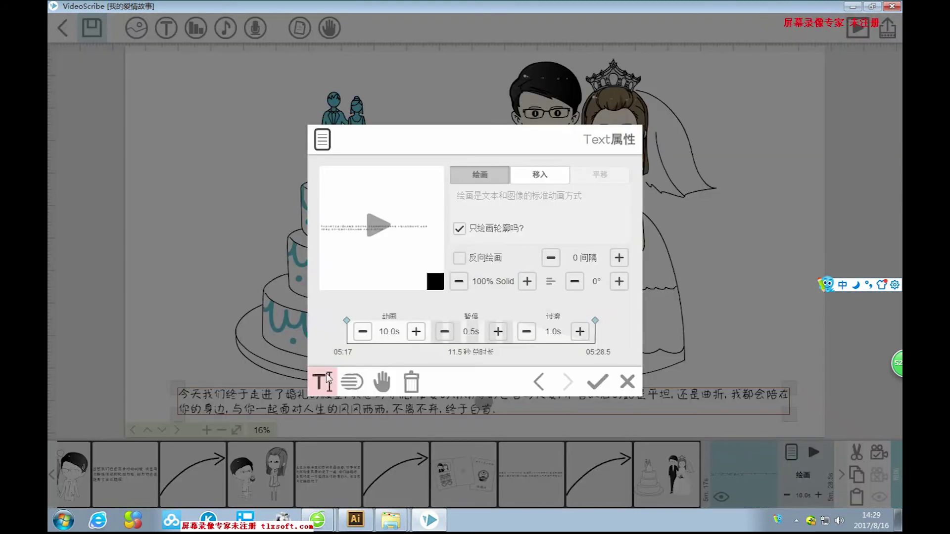
{"action": "left_click", "coordinate": [322, 381]}
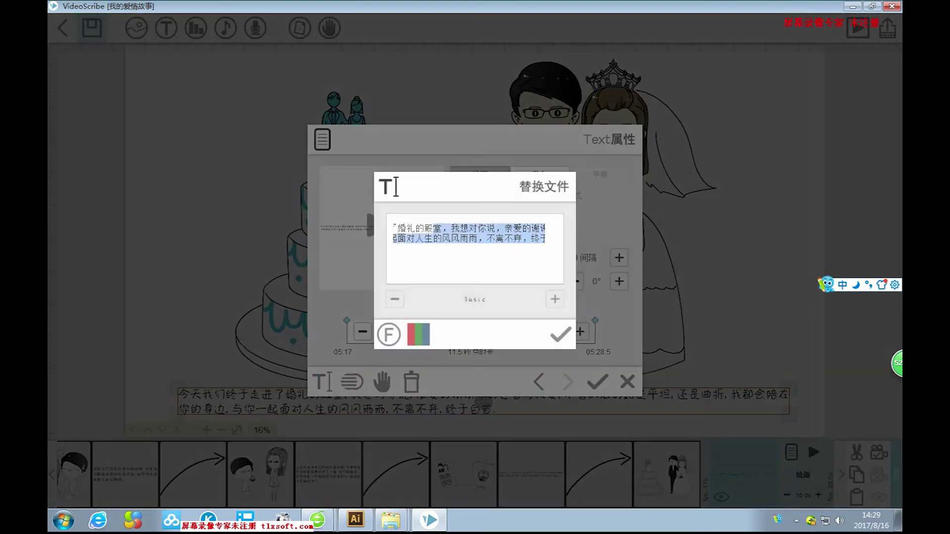
{"action": "left_click_drag", "start_coordinate": [540, 233], "coordinate": [567, 230]}
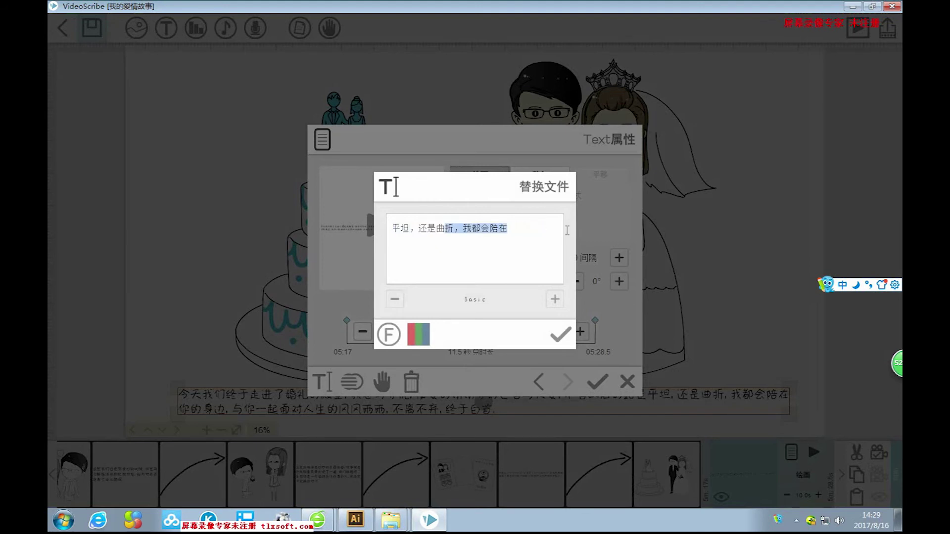
{"action": "left_click", "coordinate": [465, 232]}
{"action": "key", "text": "Return"}
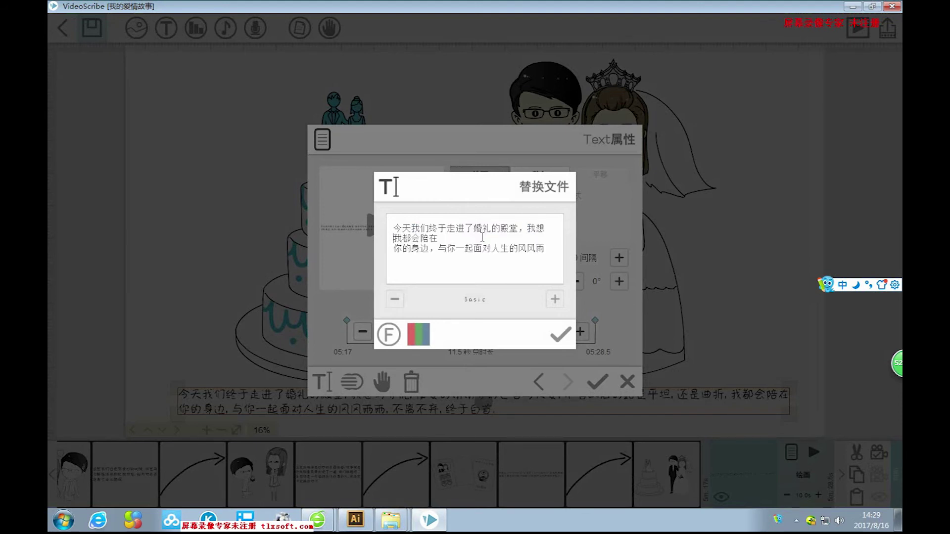
{"action": "key", "text": "Delete"}
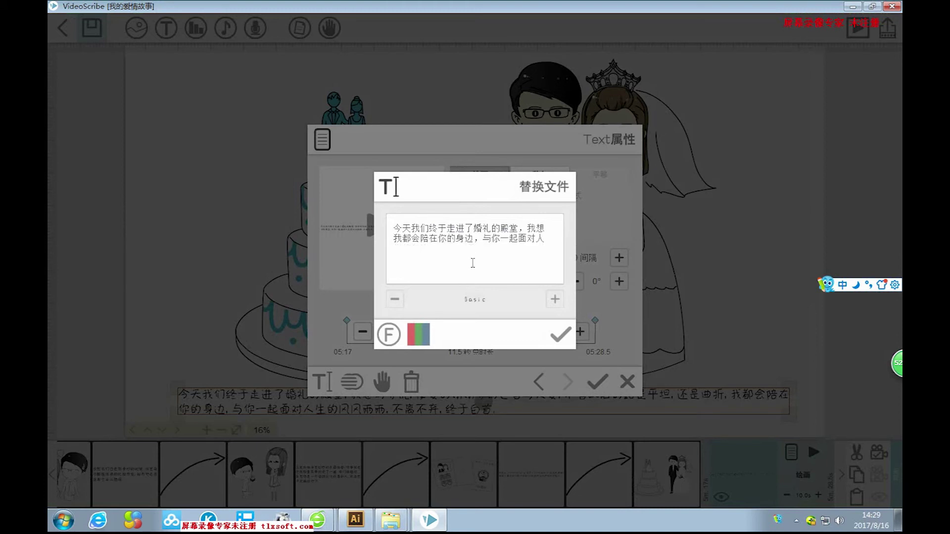
{"action": "left_click_drag", "start_coordinate": [454, 241], "coordinate": [564, 253]}
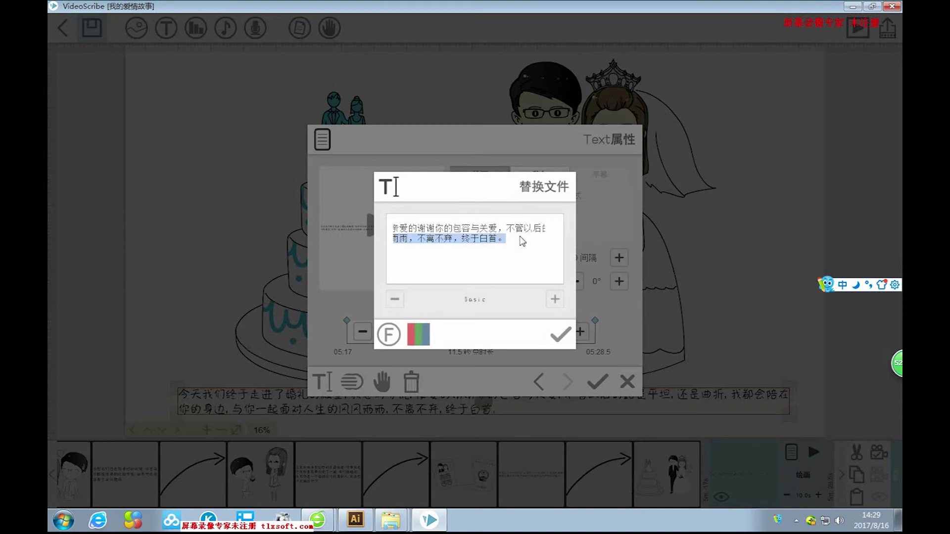
{"action": "key", "text": "Delete"}
{"action": "left_click", "coordinate": [560, 335]}
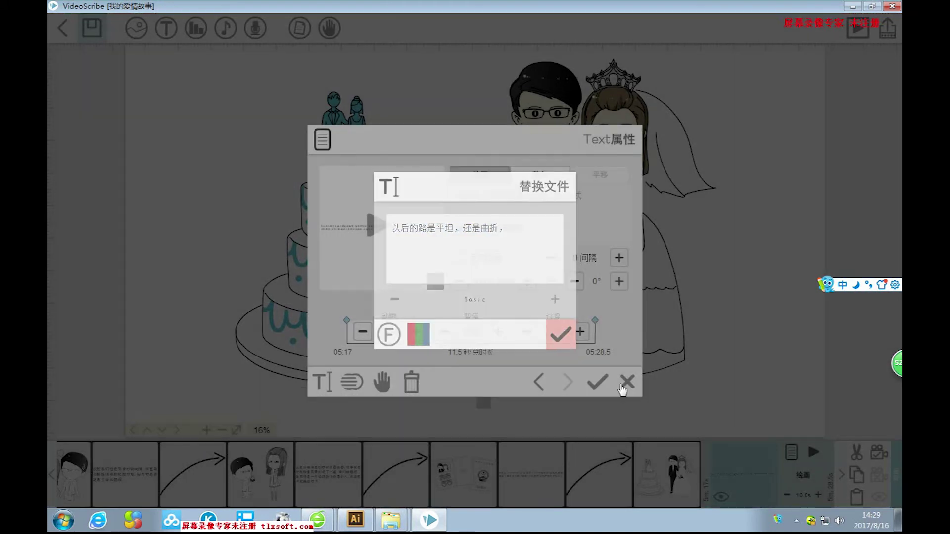
{"action": "left_click", "coordinate": [597, 382]}
{"action": "left_click_drag", "start_coordinate": [758, 421], "coordinate": [760, 419]}
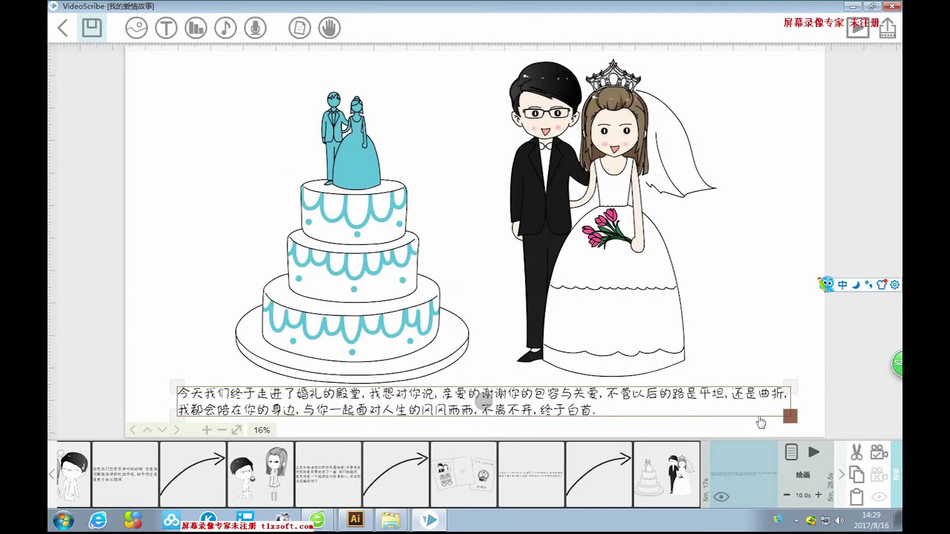
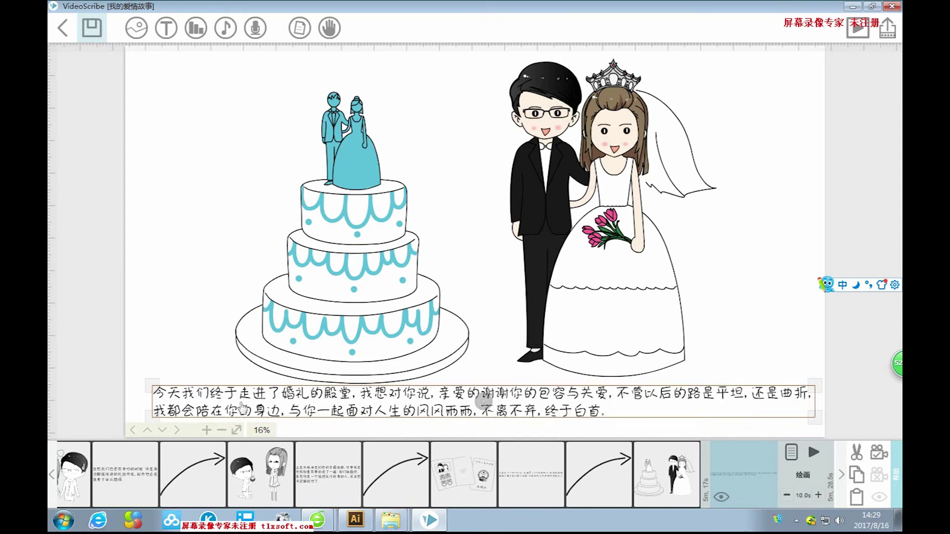
Nudge the wedding caption right, set its camera, and extend its pause to 2.0s.
{"action": "left_click_drag", "start_coordinate": [256, 397], "coordinate": [264, 399]}
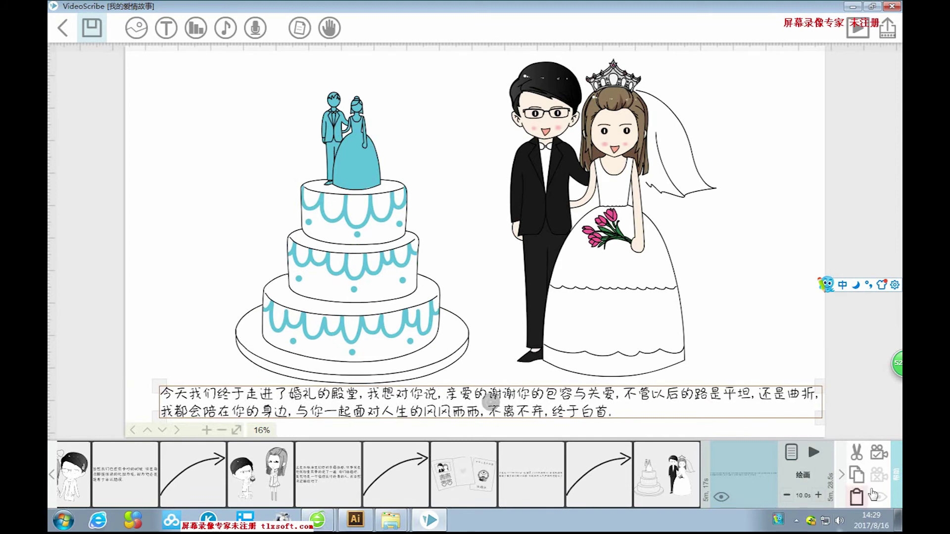
{"action": "left_click", "coordinate": [879, 451]}
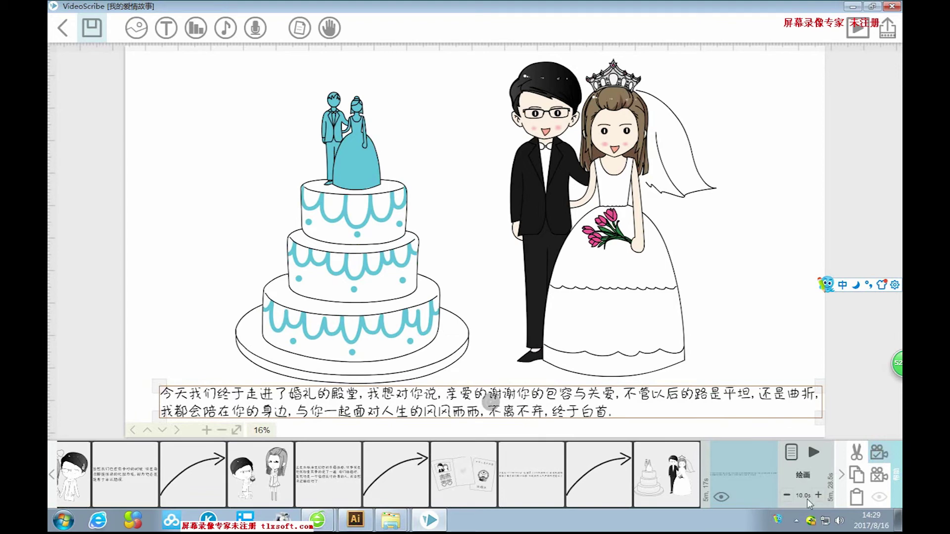
{"action": "left_click", "coordinate": [791, 452]}
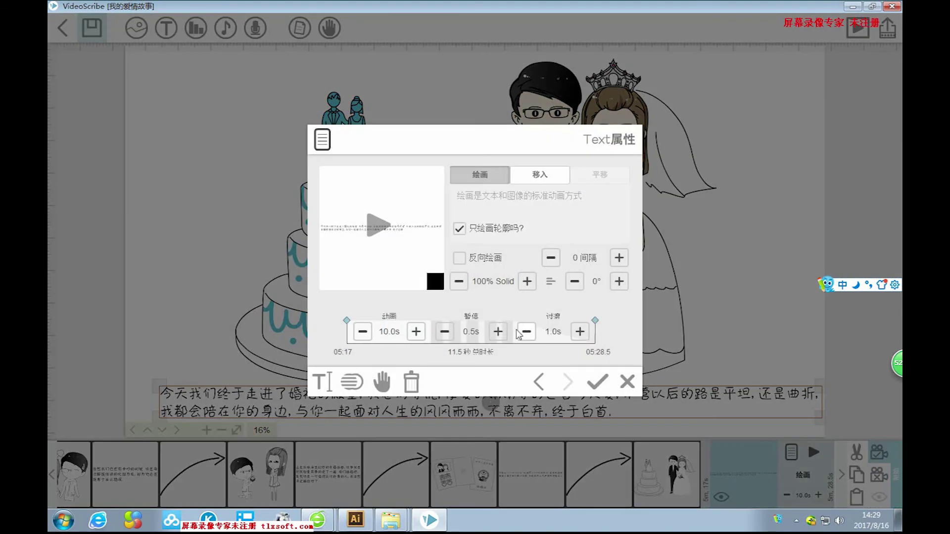
{"action": "left_click", "coordinate": [498, 332]}
{"action": "left_click", "coordinate": [498, 332]}
{"action": "left_click", "coordinate": [595, 383]}
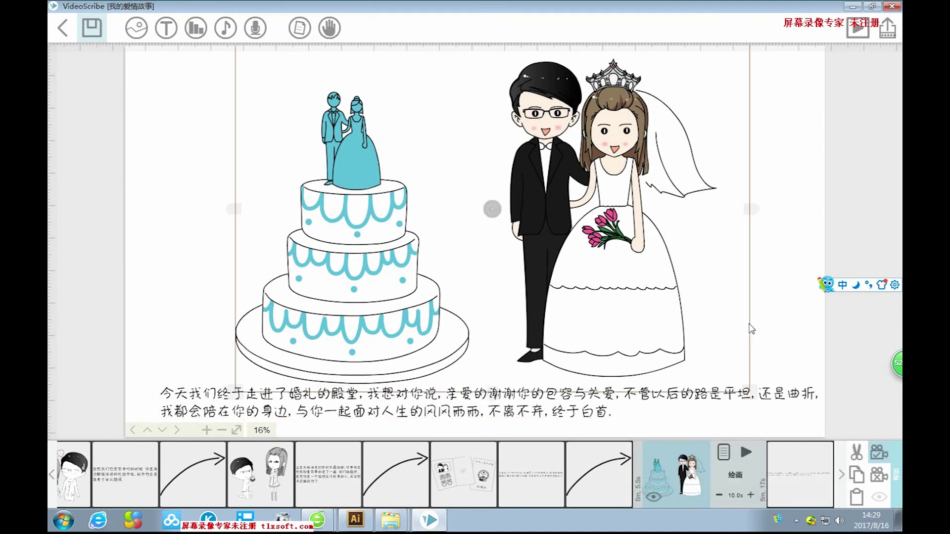
{"action": "left_click", "coordinate": [131, 28]}
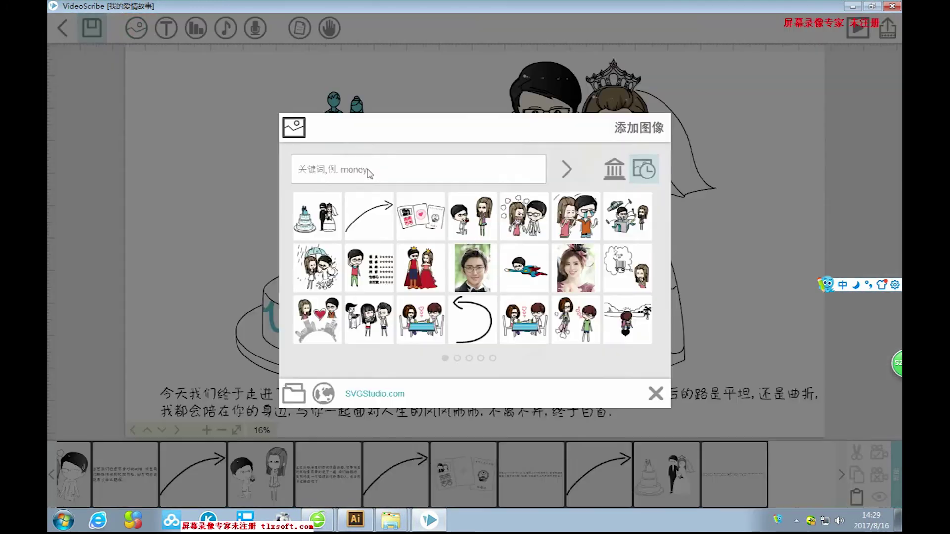
Open the ARROWS category of the built-in image library.
{"action": "left_click", "coordinate": [456, 358]}
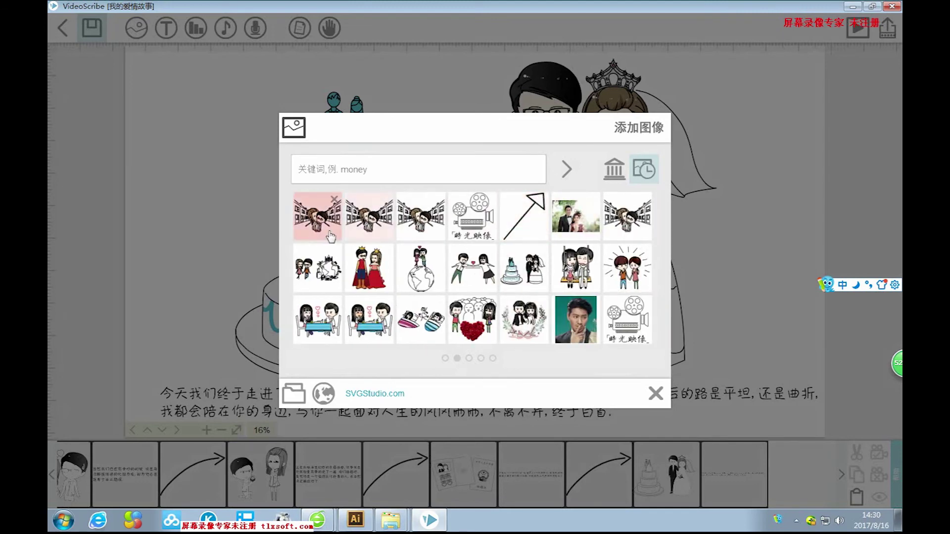
{"action": "left_click", "coordinate": [445, 359]}
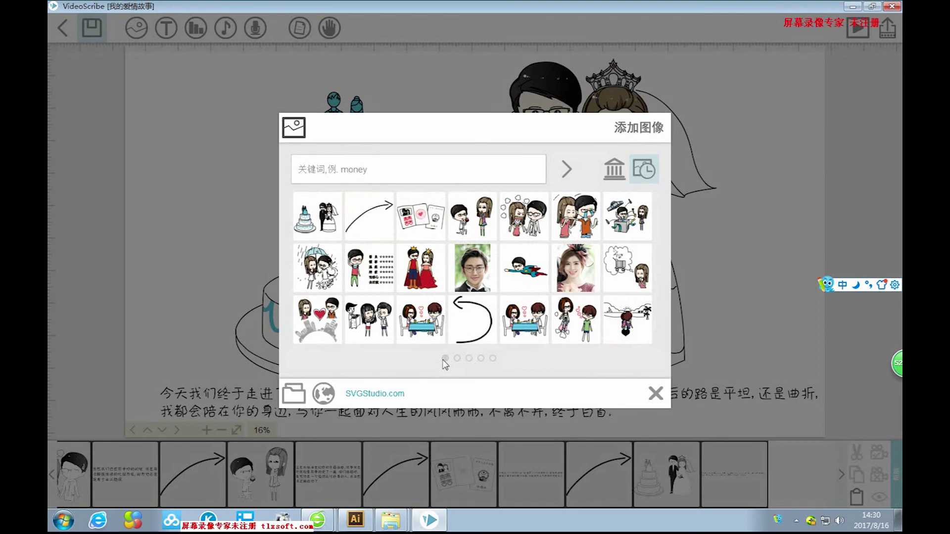
{"action": "left_click", "coordinate": [618, 174]}
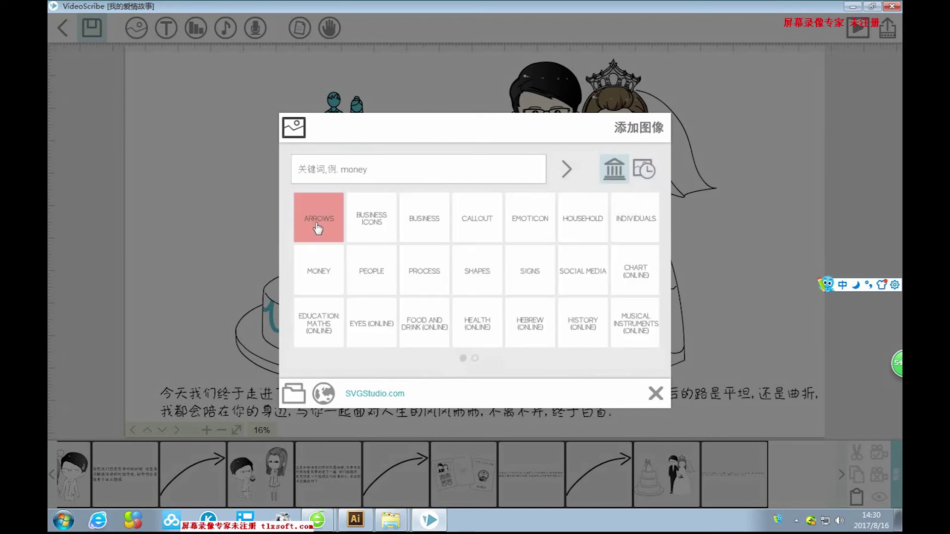
{"action": "left_click", "coordinate": [316, 228]}
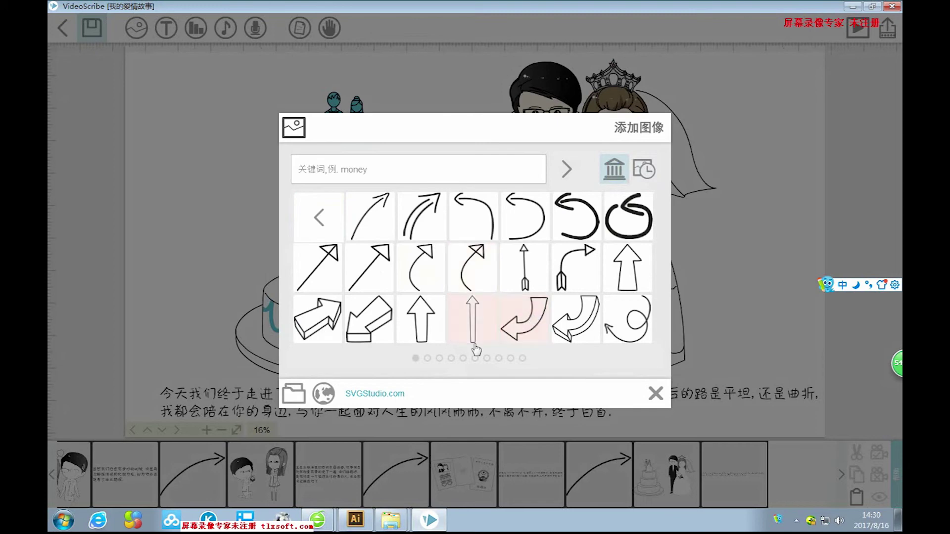
Page through the arrow images and add the plain straight arrow to the scene.
{"action": "left_click", "coordinate": [428, 358]}
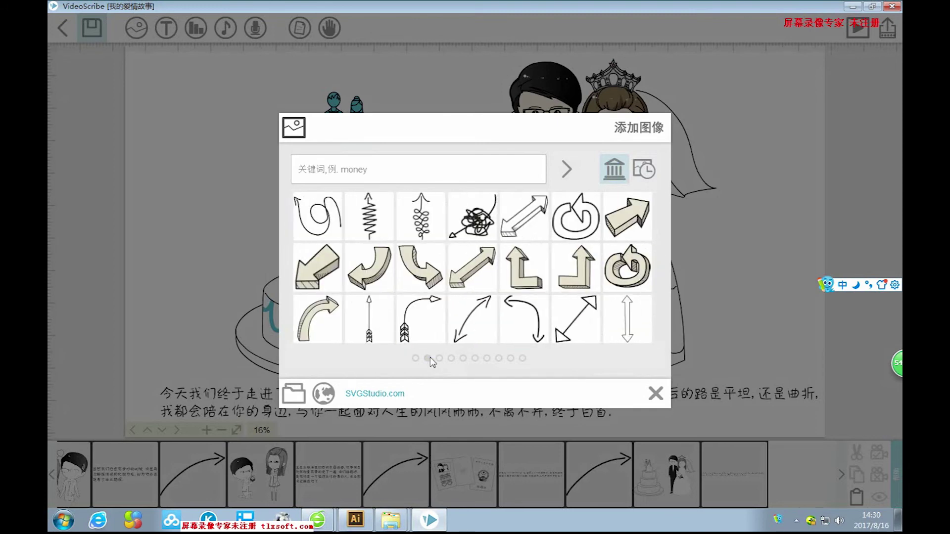
{"action": "left_click", "coordinate": [439, 358]}
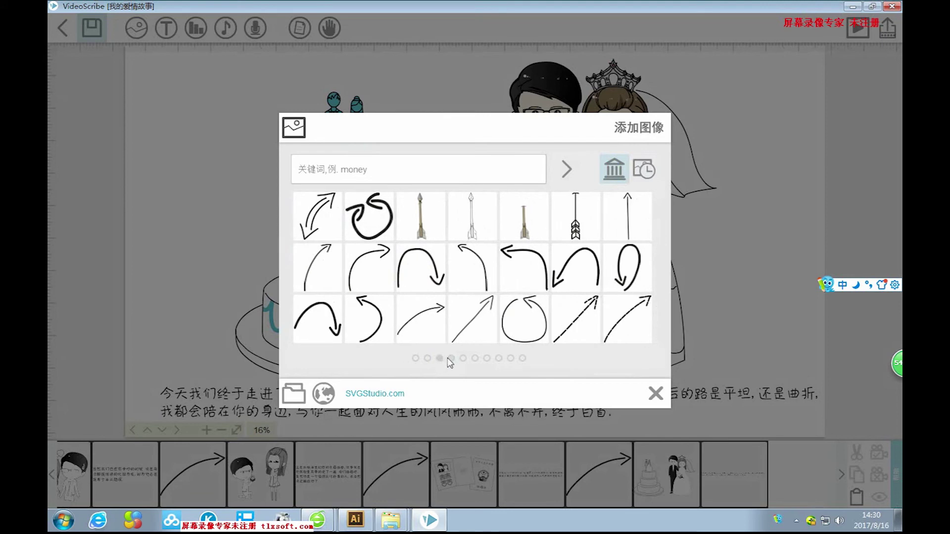
{"action": "left_click", "coordinate": [450, 358]}
{"action": "left_click", "coordinate": [463, 358]}
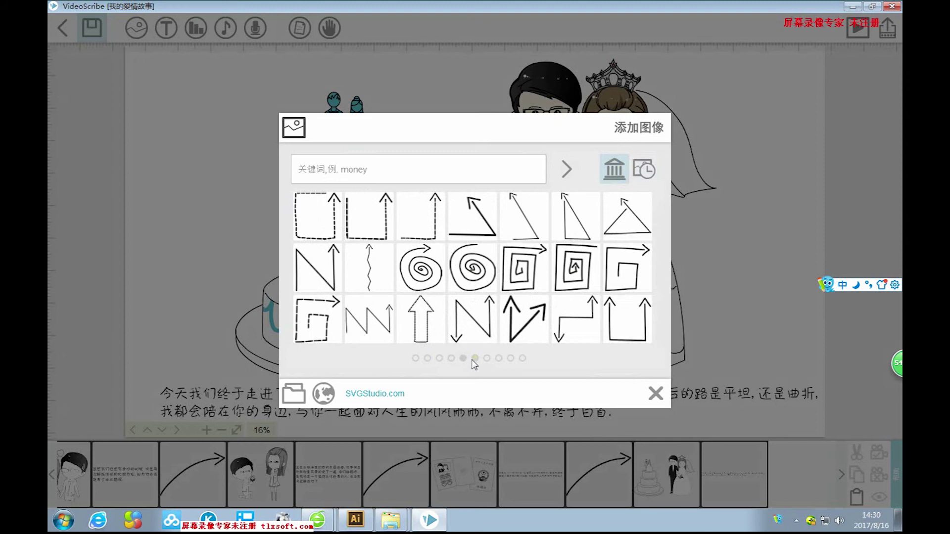
{"action": "left_click", "coordinate": [476, 361]}
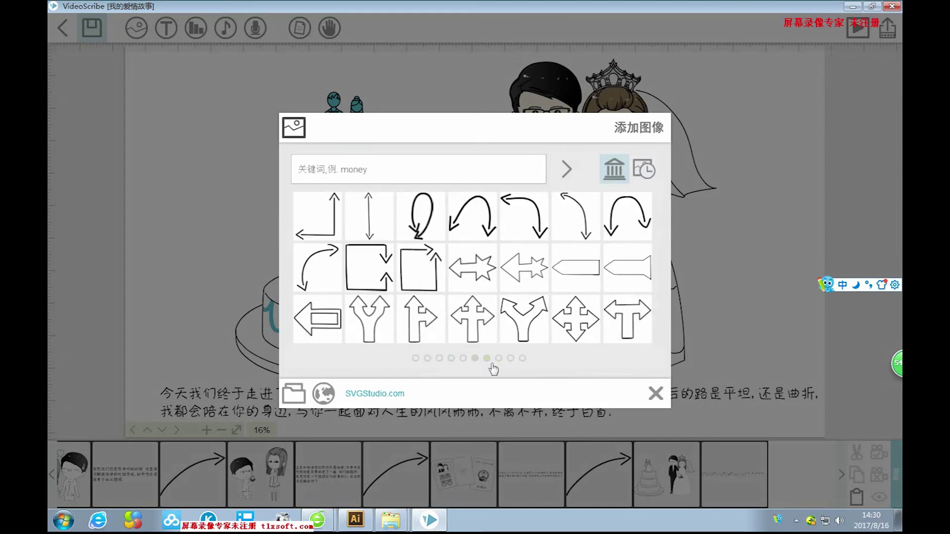
{"action": "left_click", "coordinate": [487, 359]}
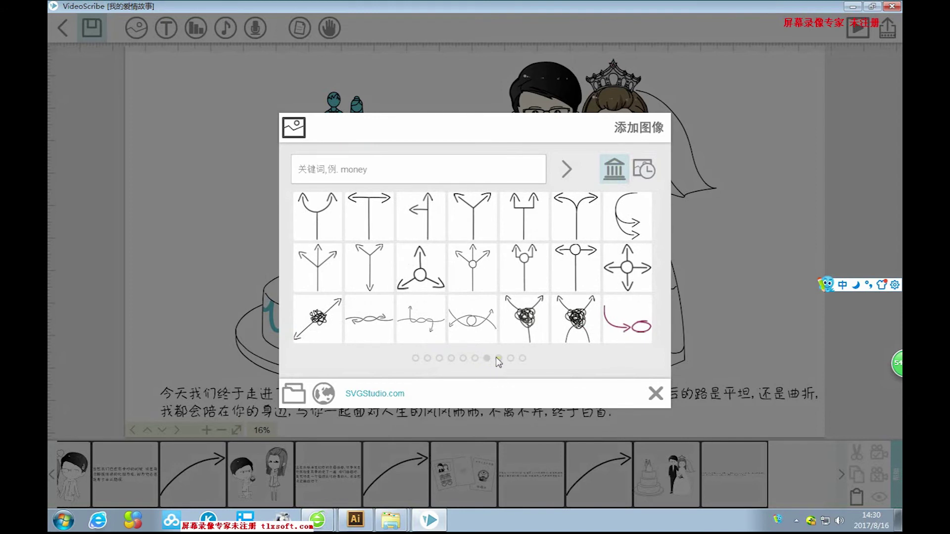
{"action": "left_click", "coordinate": [498, 359]}
{"action": "left_click", "coordinate": [510, 360]}
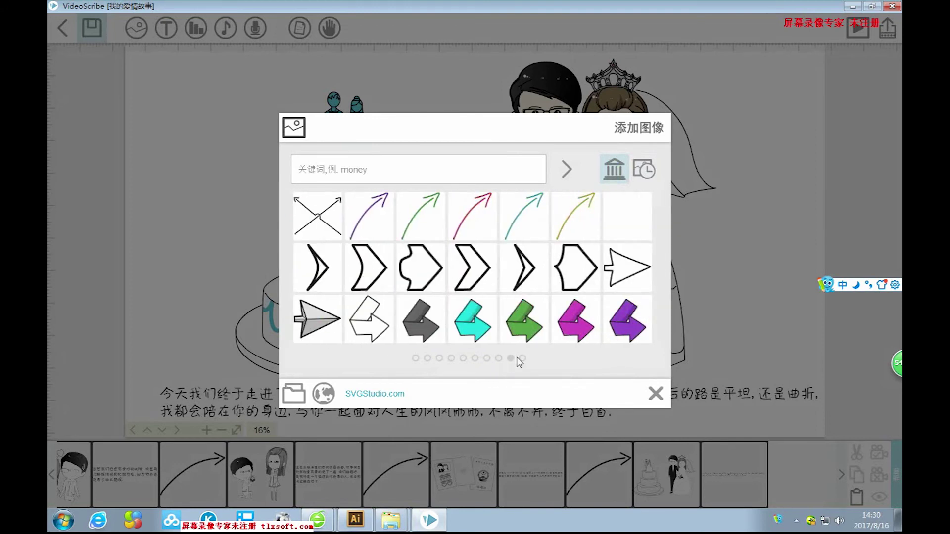
{"action": "left_click", "coordinate": [523, 359]}
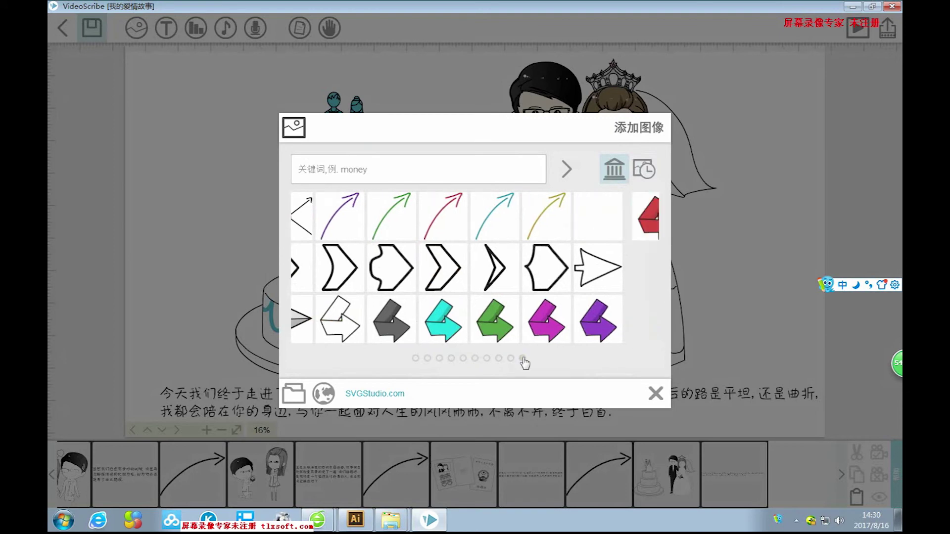
{"action": "left_click", "coordinate": [415, 358]}
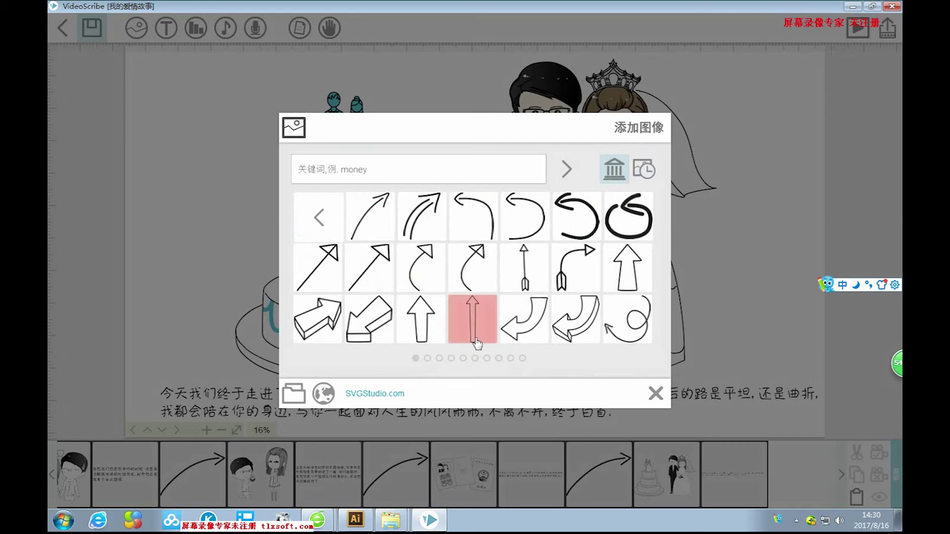
{"action": "left_click", "coordinate": [386, 283]}
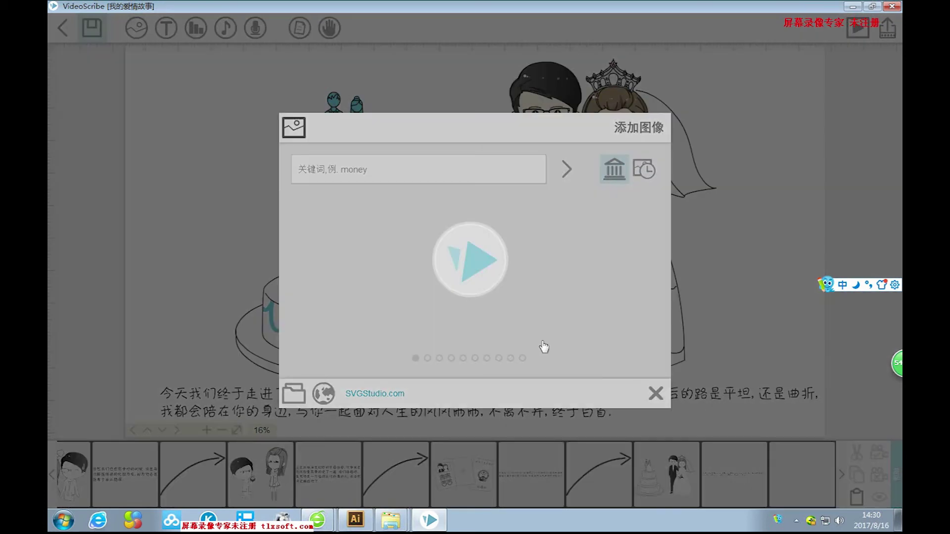
Shrink the arrow, place it after the caption's end, and pan to empty canvas.
{"action": "left_click_drag", "start_coordinate": [563, 151], "coordinate": [739, 424]}
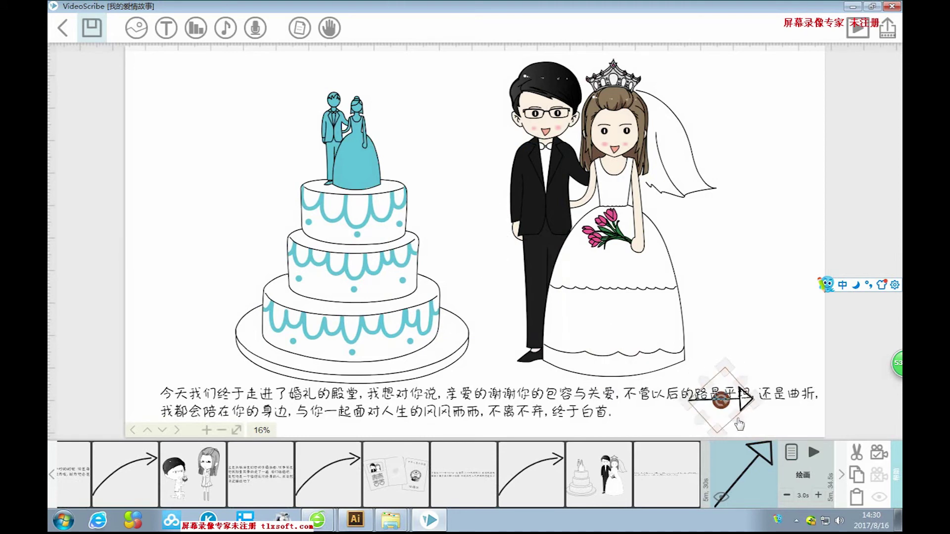
{"action": "left_click_drag", "start_coordinate": [744, 408], "coordinate": [783, 417]}
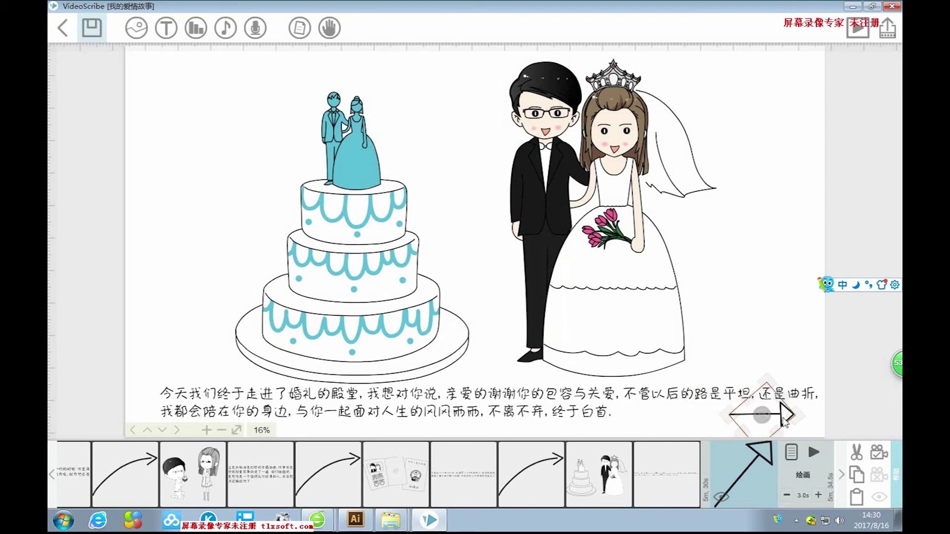
{"action": "left_click", "coordinate": [766, 301]}
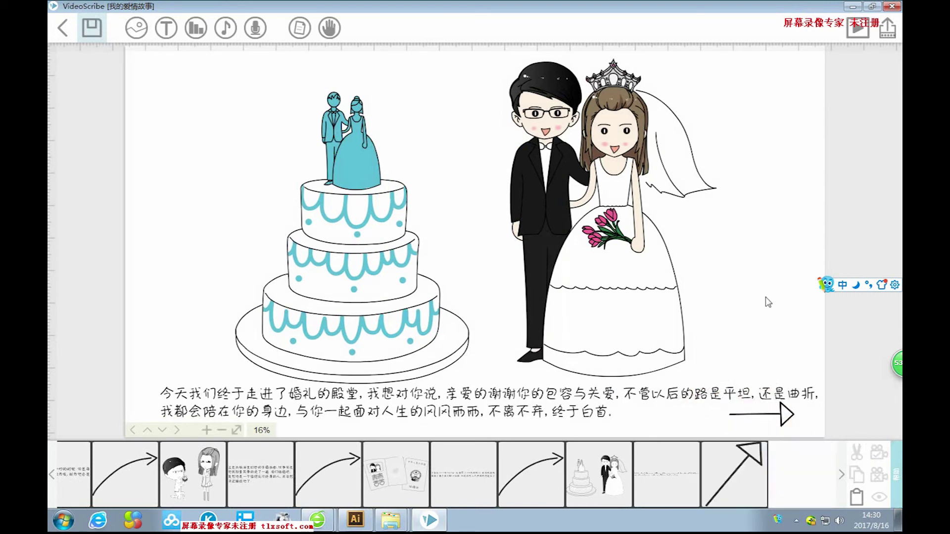
{"action": "left_click_drag", "start_coordinate": [768, 302], "coordinate": [477, 282]}
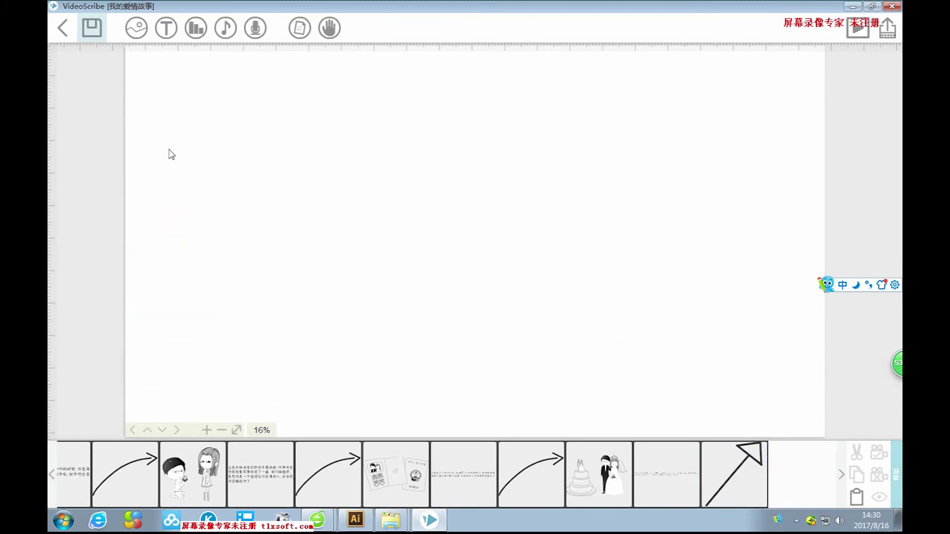
{"action": "left_click", "coordinate": [140, 32]}
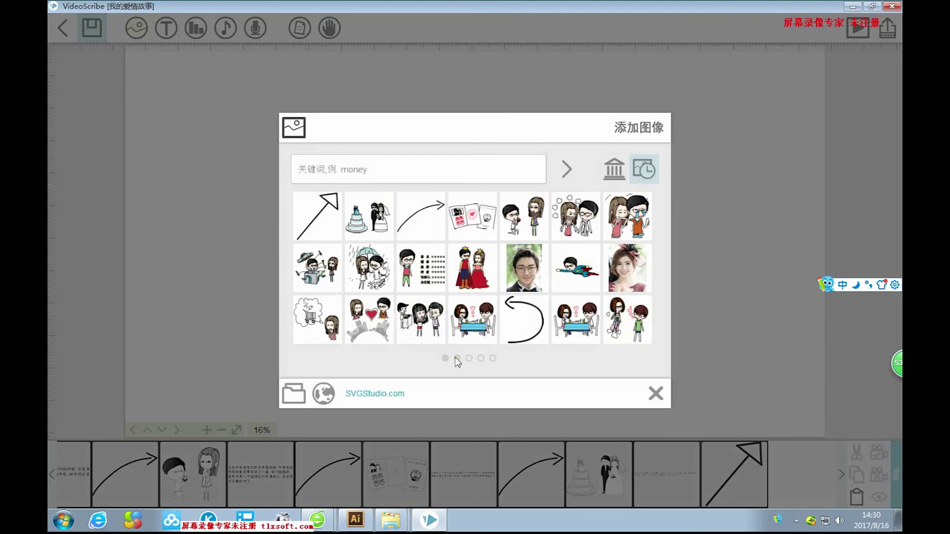
Load image 45, the couple with the travel globe, from the computer.
{"action": "left_click", "coordinate": [294, 393]}
{"action": "left_click_drag", "start_coordinate": [822, 178], "coordinate": [817, 121]}
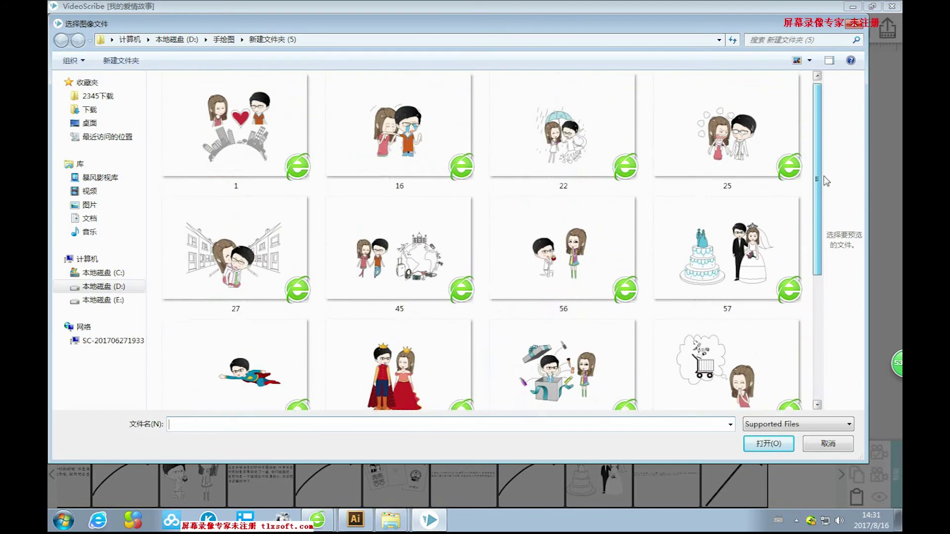
{"action": "left_click", "coordinate": [413, 262]}
{"action": "left_click", "coordinate": [751, 444]}
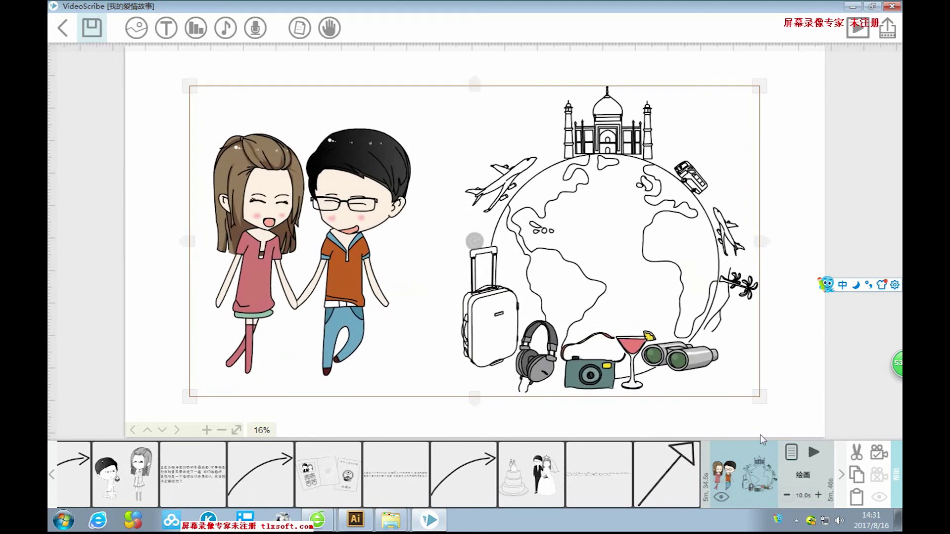
Size and position the couple-and-globe image and set the camera to frame it.
{"action": "left_click_drag", "start_coordinate": [679, 299], "coordinate": [692, 288]}
{"action": "left_click_drag", "start_coordinate": [773, 389], "coordinate": [793, 426]}
{"action": "left_click", "coordinate": [880, 457]}
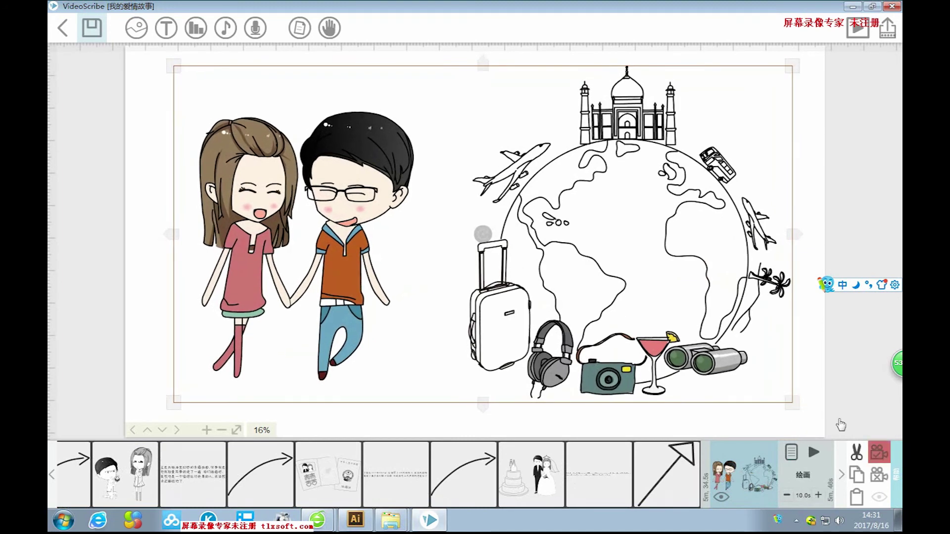
{"action": "left_click", "coordinate": [826, 169]}
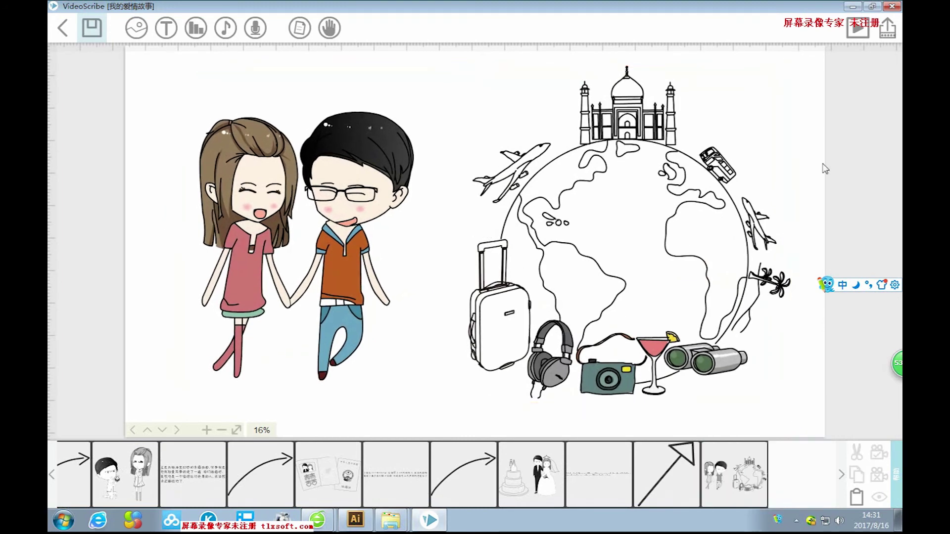
{"action": "left_click", "coordinate": [711, 186]}
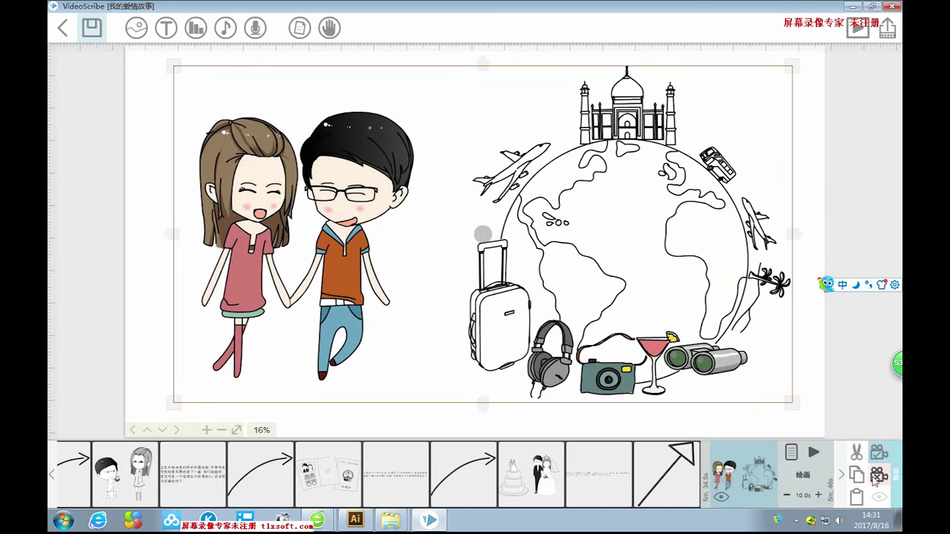
{"action": "left_click_drag", "start_coordinate": [789, 68], "coordinate": [773, 76]}
{"action": "left_click_drag", "start_coordinate": [682, 198], "coordinate": [681, 189]}
{"action": "left_click_drag", "start_coordinate": [689, 228], "coordinate": [683, 196]}
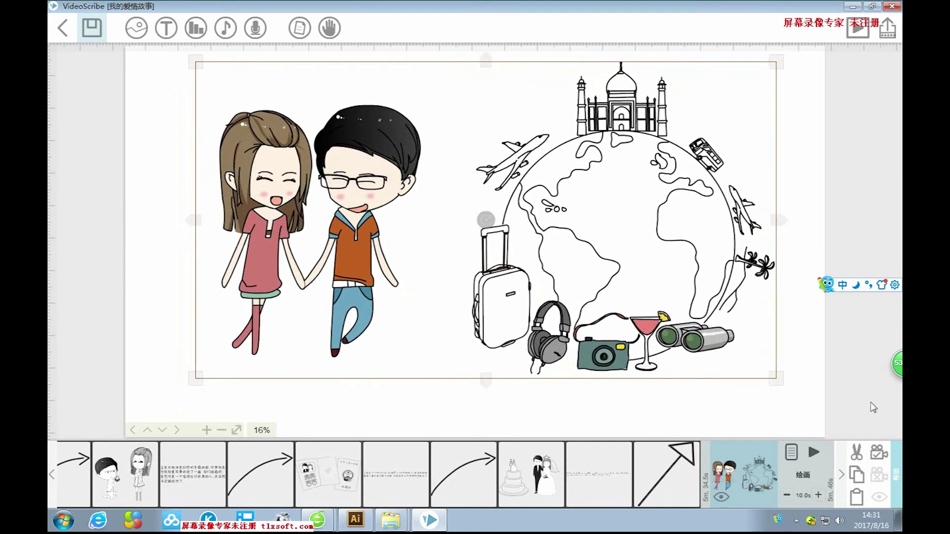
{"action": "left_click", "coordinate": [795, 164]}
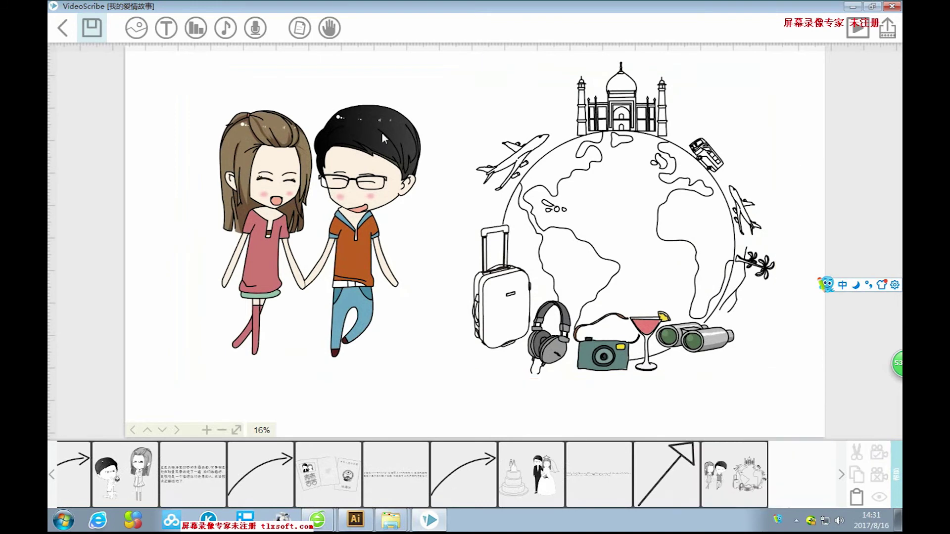
Start a new text element and type 世界那么大，我梦想着能牵你的手 with pinyin.
{"action": "left_click", "coordinate": [166, 28]}
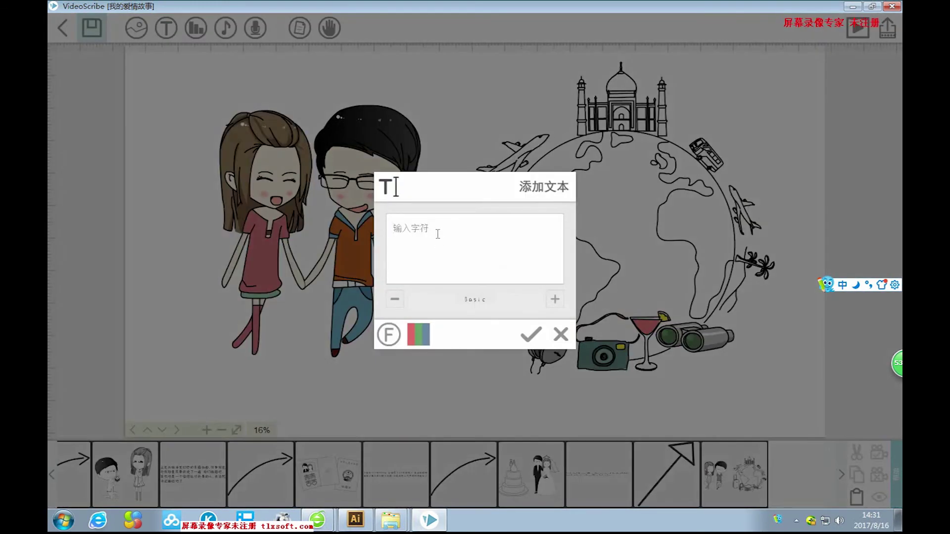
{"action": "type", "text": "shijie"}
{"action": "key", "text": "space"}
{"action": "type", "text": "name"}
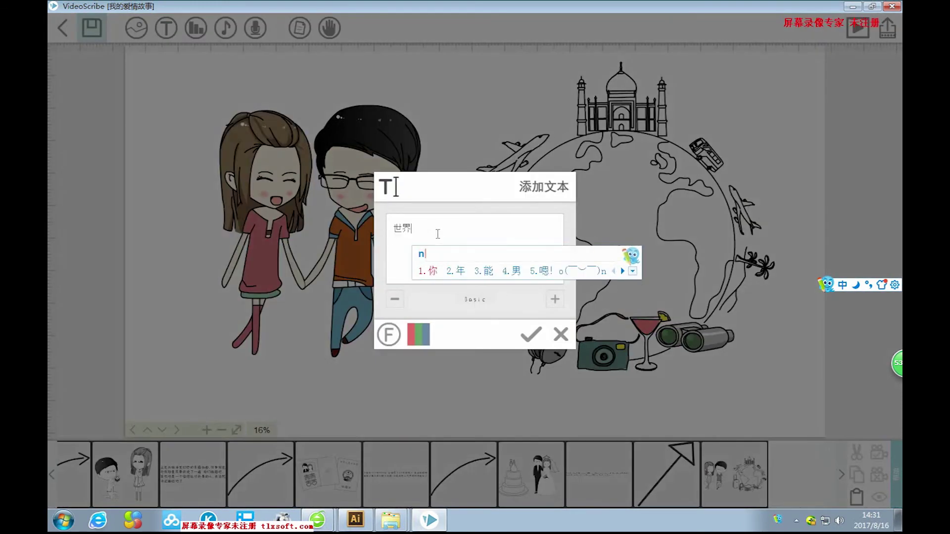
{"action": "type", "text": "da"}
{"action": "key", "text": "space"}
{"action": "type", "text": ",women"}
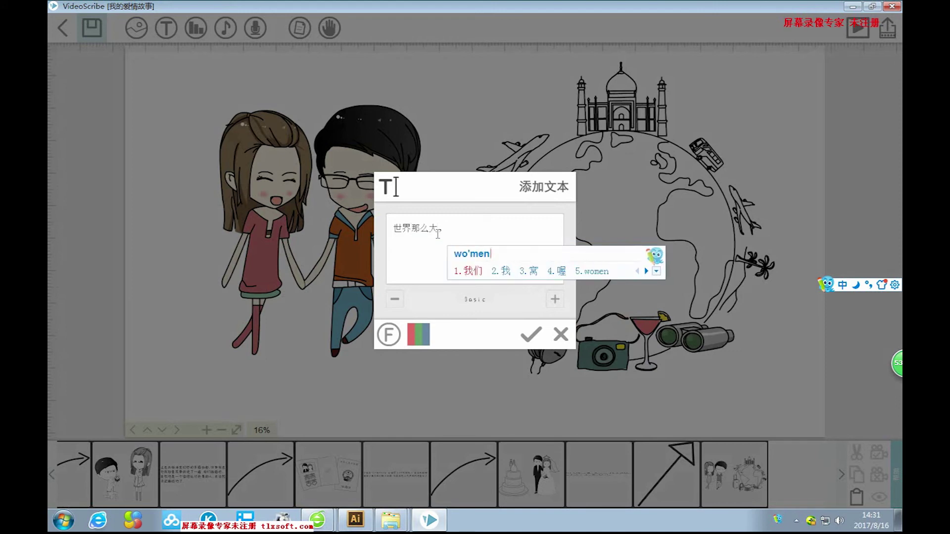
{"action": "type", "text": "gxiang"}
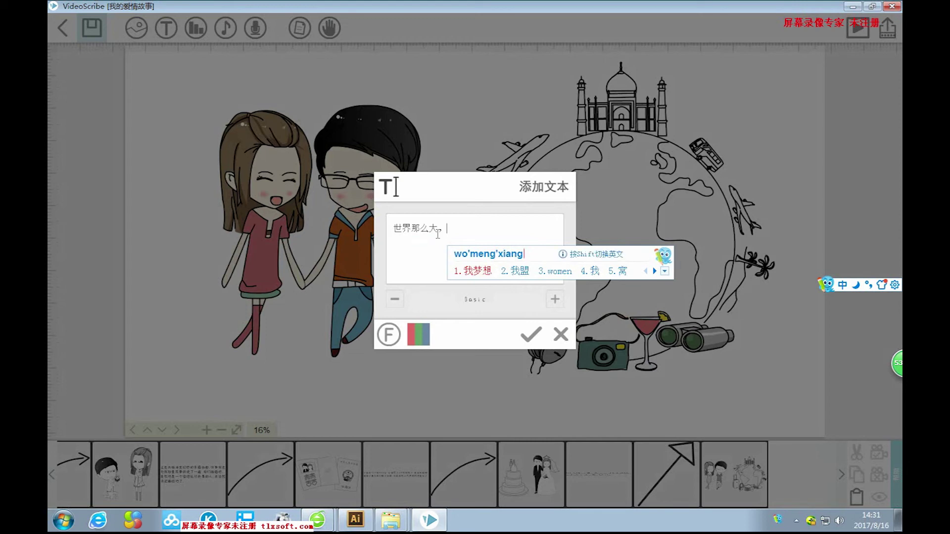
{"action": "key", "text": "space"}
{"action": "type", "text": "zhe"}
{"action": "key", "text": "space"}
{"action": "type", "text": "neng"}
{"action": "key", "text": "space"}
{"action": "type", "text": "qianni"}
{"action": "key", "text": "space"}
{"action": "type", "text": "q"}
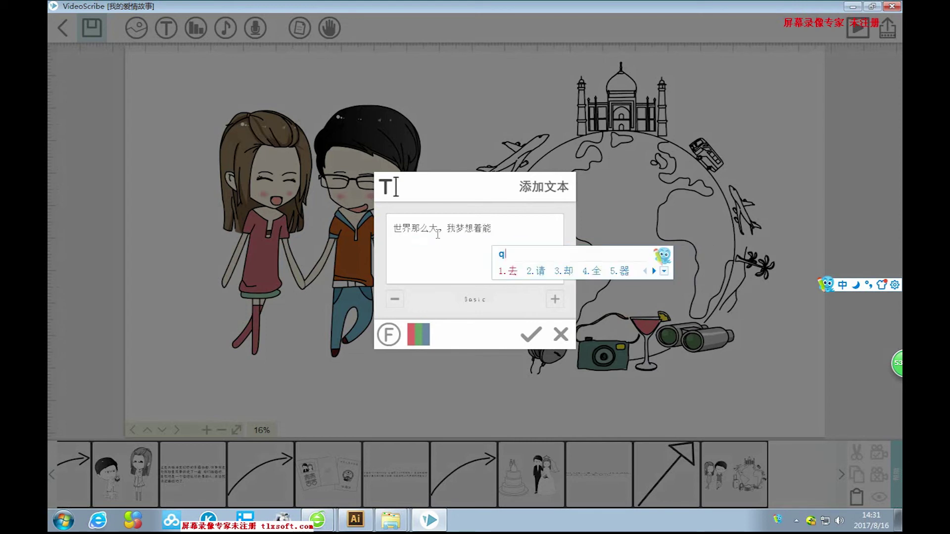
{"action": "type", "text": "iannideshou"}
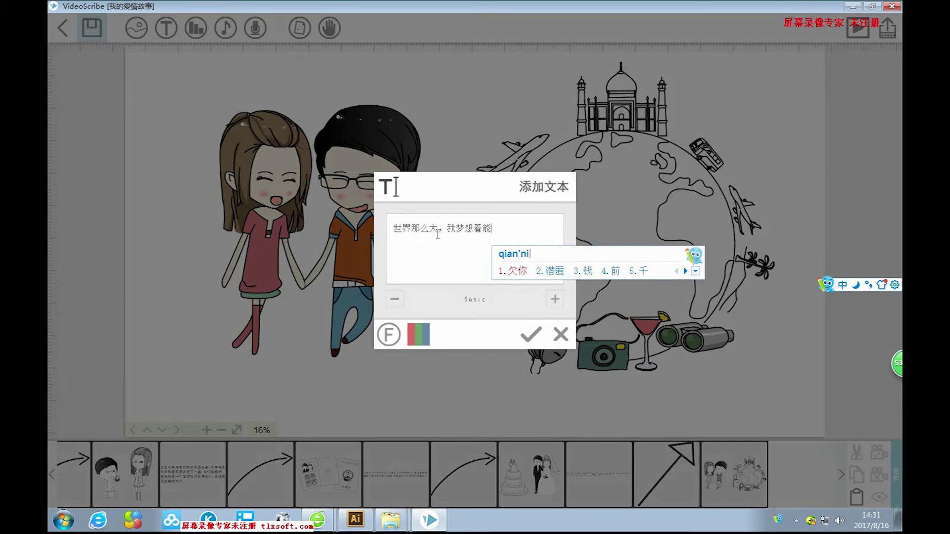
{"action": "key", "text": "space"}
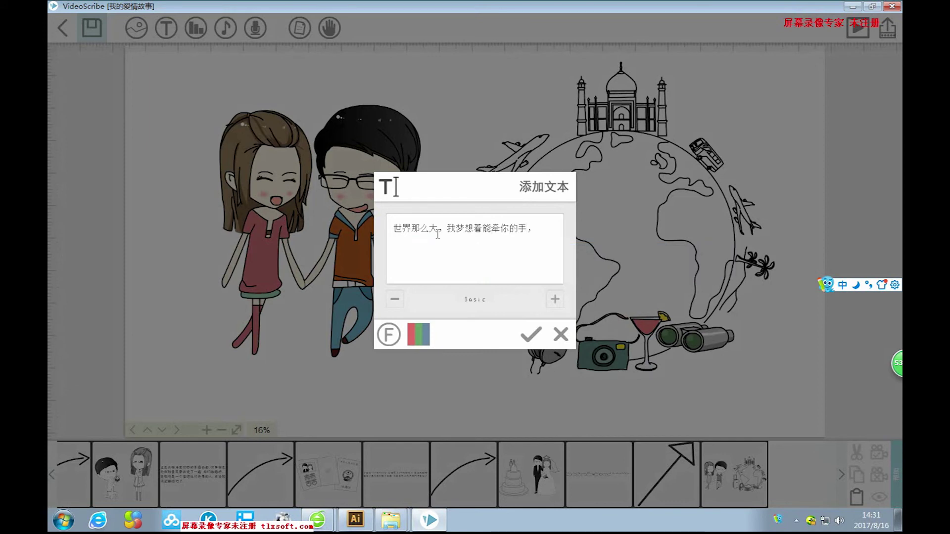
{"action": "type", "text": ",rangwo"}
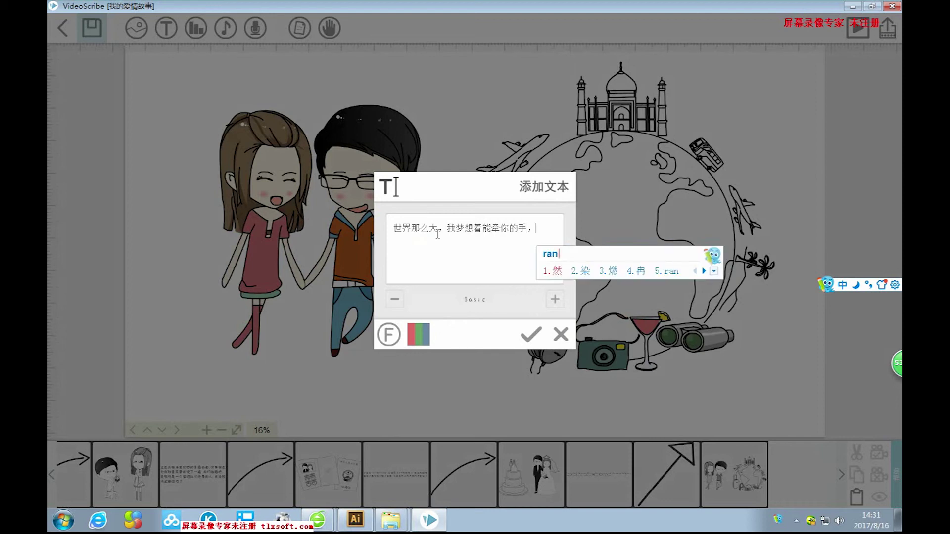
{"action": "type", "text": "men"}
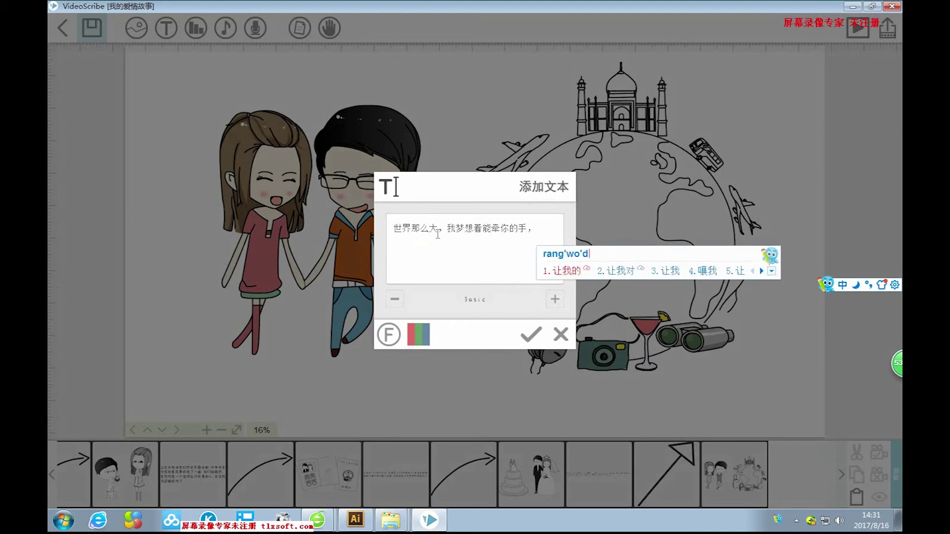
{"action": "key", "text": "space"}
{"action": "type", "text": "de"}
{"action": "key", "text": "space"}
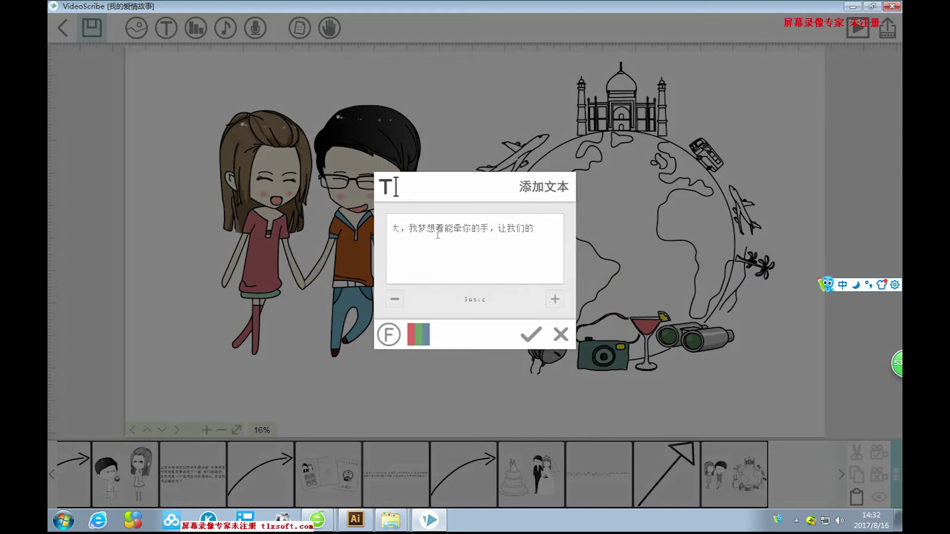
{"action": "type", "text": "zu"}
{"action": "type", "text": "ji"}
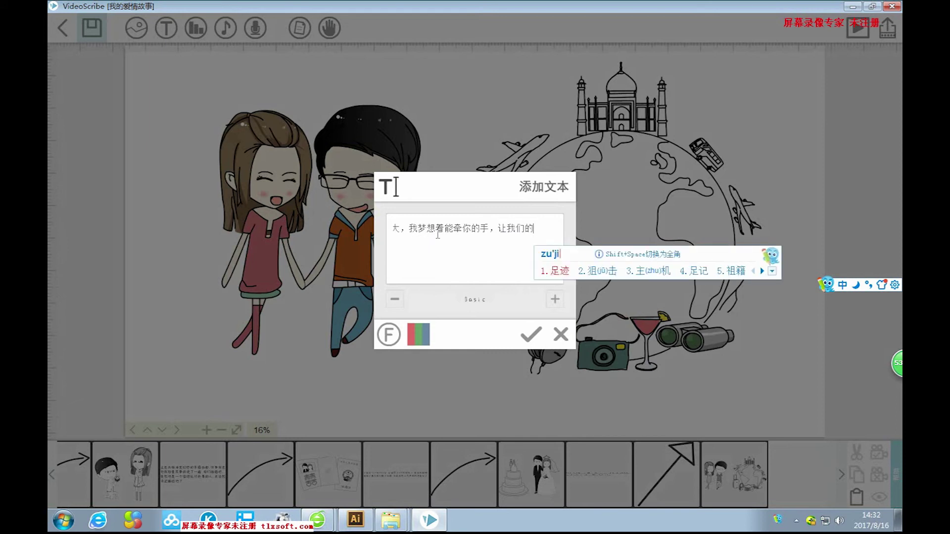
{"action": "key", "text": "space"}
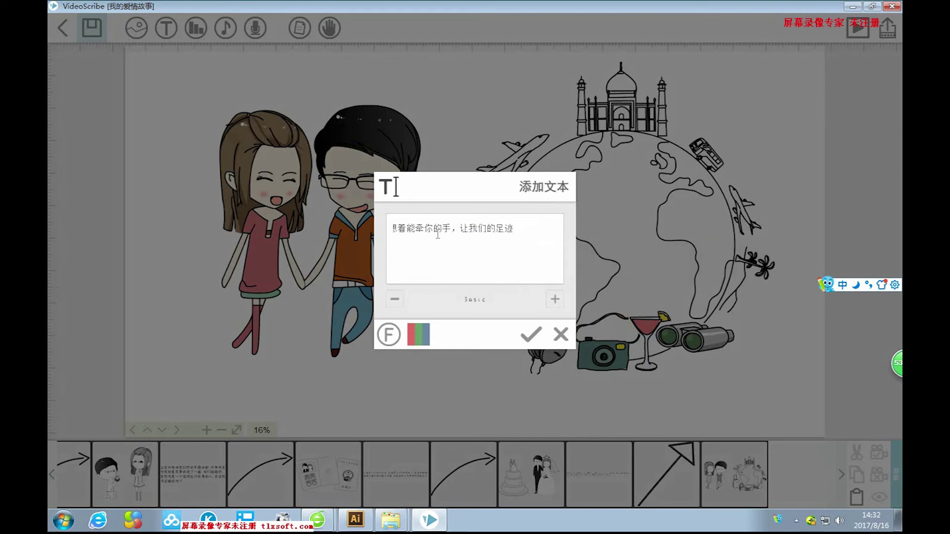
Finish the caption with 让全世界每个角落都能留下我们爱的足迹, fixing the earlier ending.
{"action": "key", "text": "BackSpace"}
{"action": "key", "text": "BackSpace"}
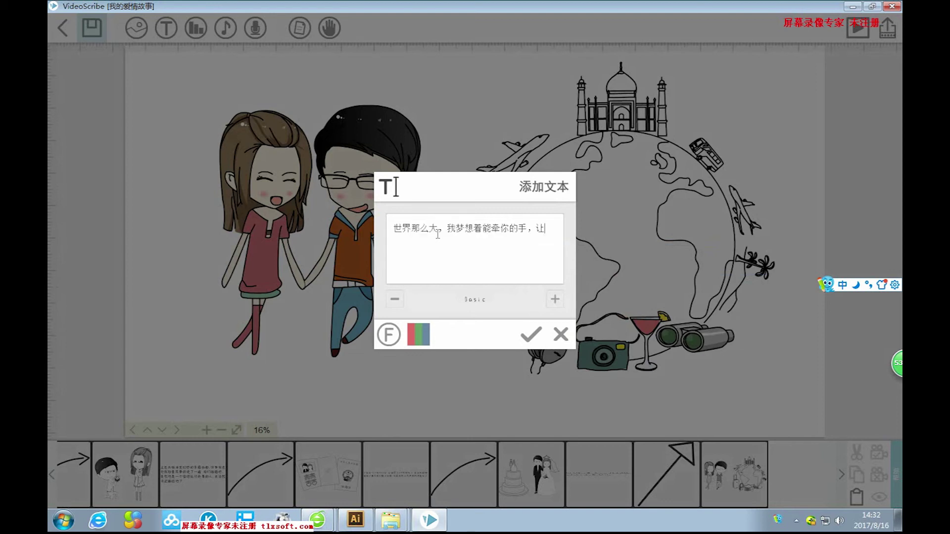
{"action": "type", "text": "qunashijie"}
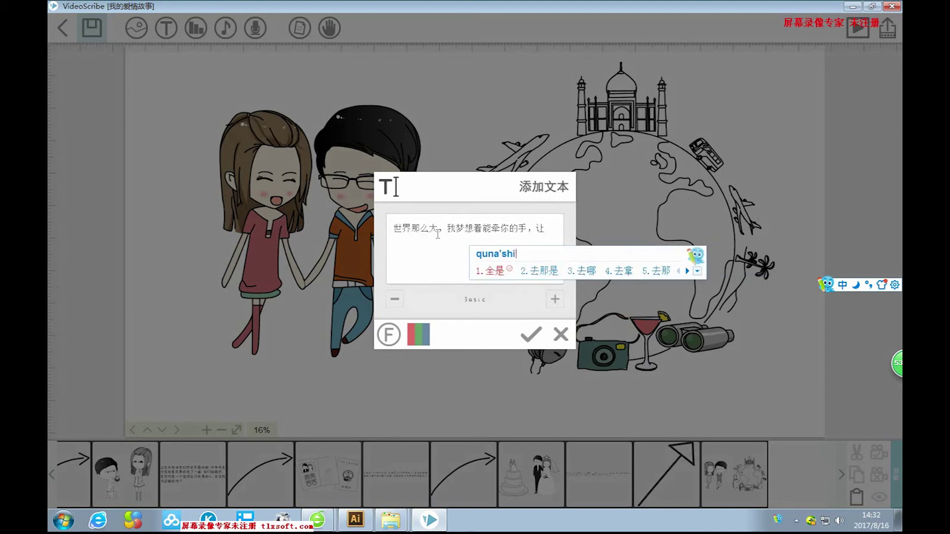
{"action": "key", "text": "space"}
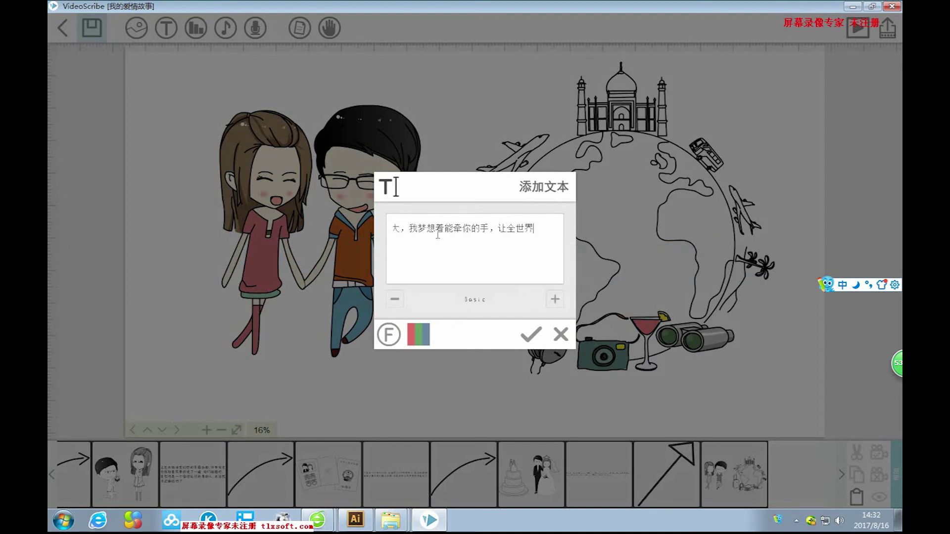
{"action": "type", "text": "meige"}
{"action": "key", "text": "space"}
{"action": "type", "text": "jiao'luo"}
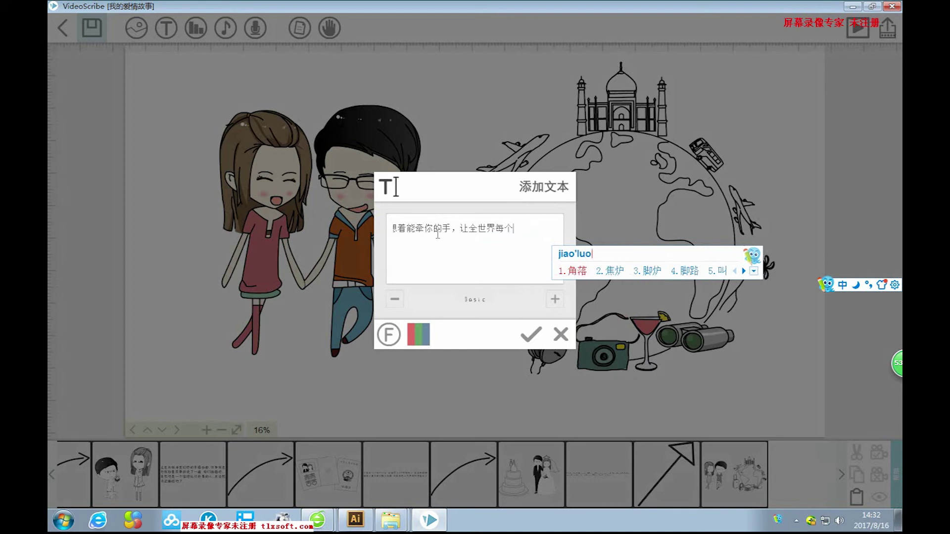
{"action": "key", "text": "space"}
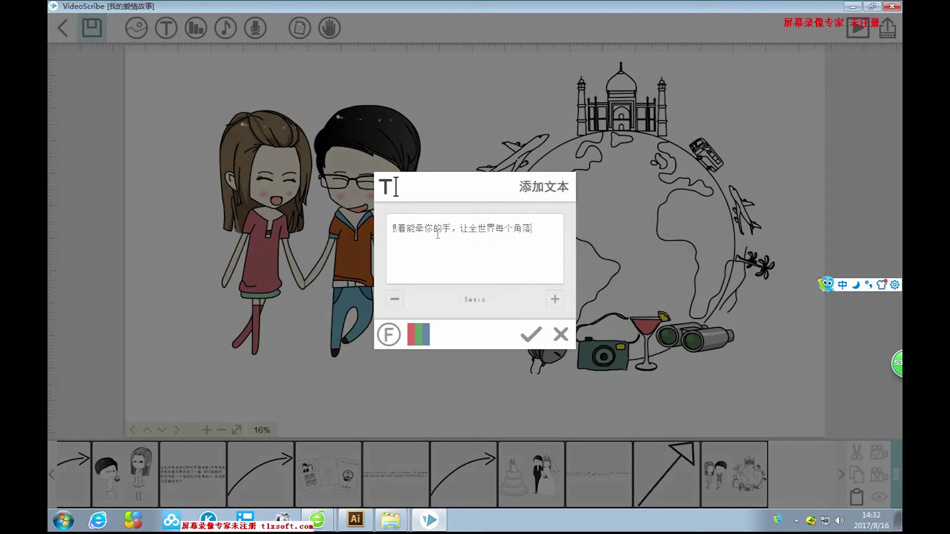
{"action": "key", "text": "Home"}
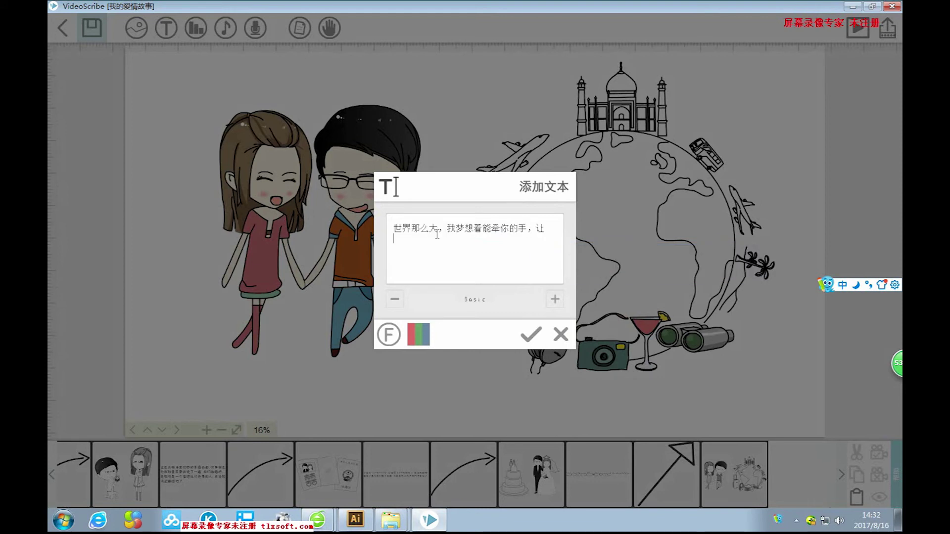
{"action": "type", "text": "douneng"}
{"action": "key", "text": "space"}
{"action": "type", "text": "liu"}
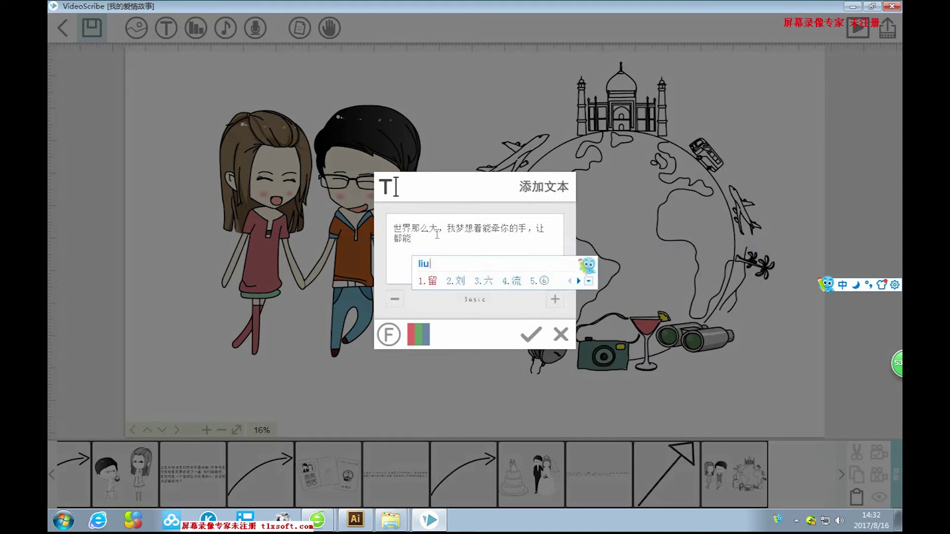
{"action": "type", "text": "xia"}
{"action": "key", "text": "space"}
{"action": "type", "text": "women"}
{"action": "key", "text": "space"}
{"action": "type", "text": "ai"}
{"action": "key", "text": "space"}
{"action": "type", "text": "de"}
{"action": "key", "text": "space"}
{"action": "type", "text": "zuji"}
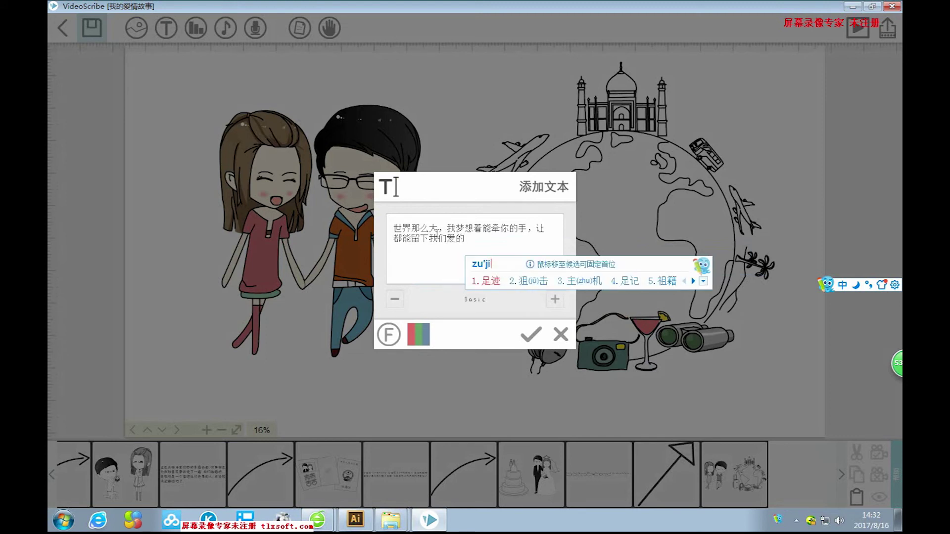
{"action": "key", "text": "space"}
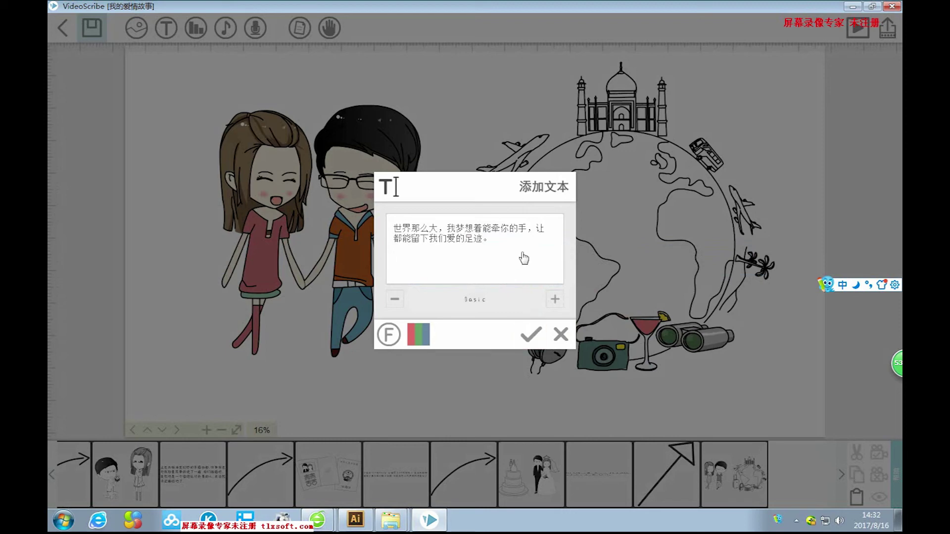
Place the caption beneath the couple and enlarge its text.
{"action": "left_click", "coordinate": [530, 334]}
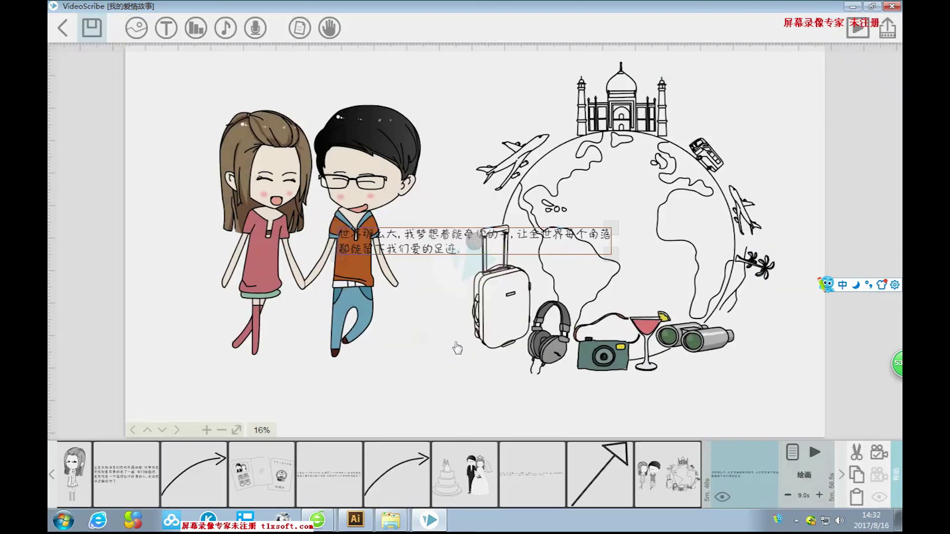
{"action": "left_click_drag", "start_coordinate": [403, 334], "coordinate": [308, 391]}
{"action": "left_click_drag", "start_coordinate": [490, 403], "coordinate": [518, 413]}
{"action": "left_click_drag", "start_coordinate": [460, 377], "coordinate": [479, 390]}
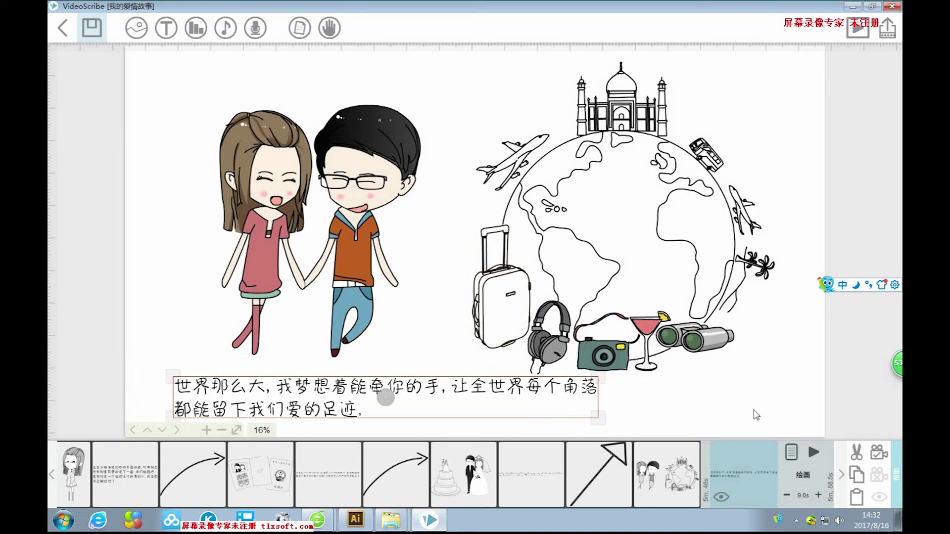
Lengthen the caption's pause to 2.0s in its properties.
{"action": "left_click", "coordinate": [882, 456]}
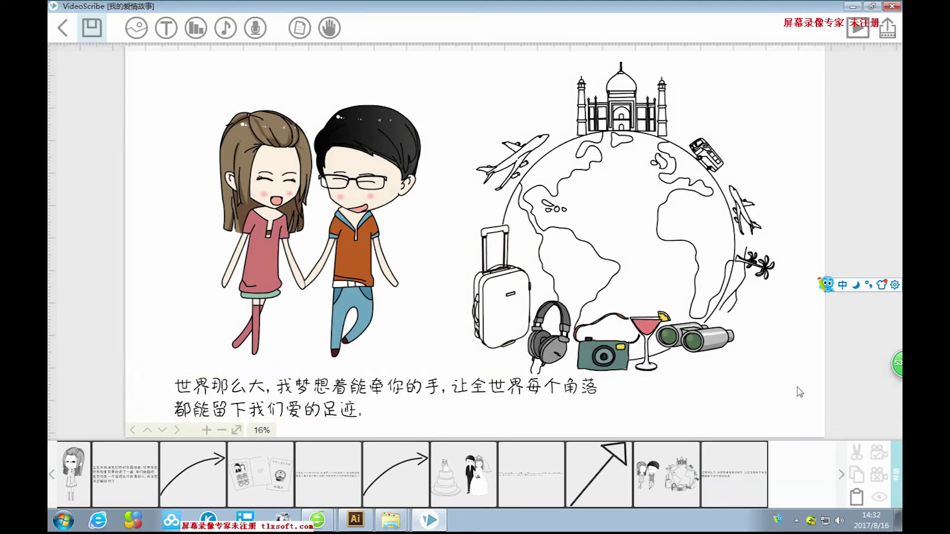
{"action": "left_click", "coordinate": [581, 395]}
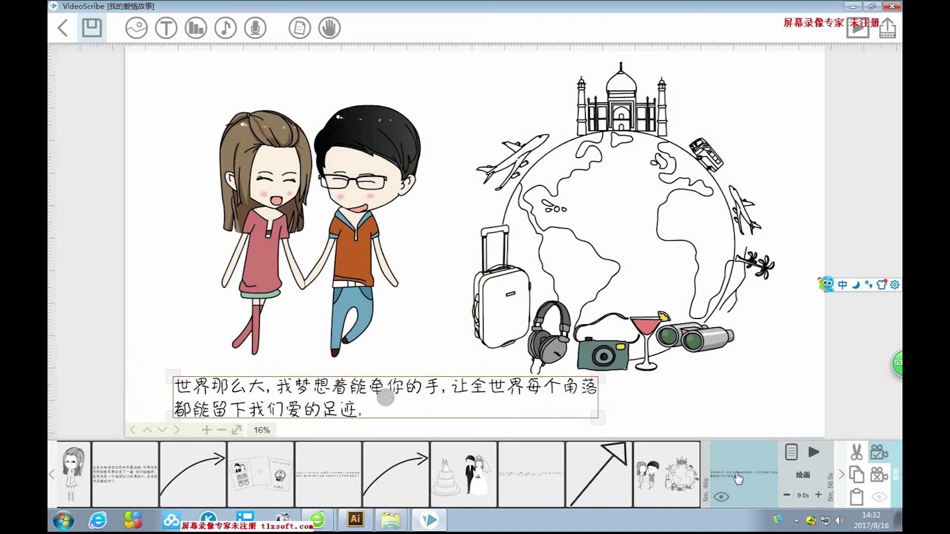
{"action": "left_click", "coordinate": [791, 453]}
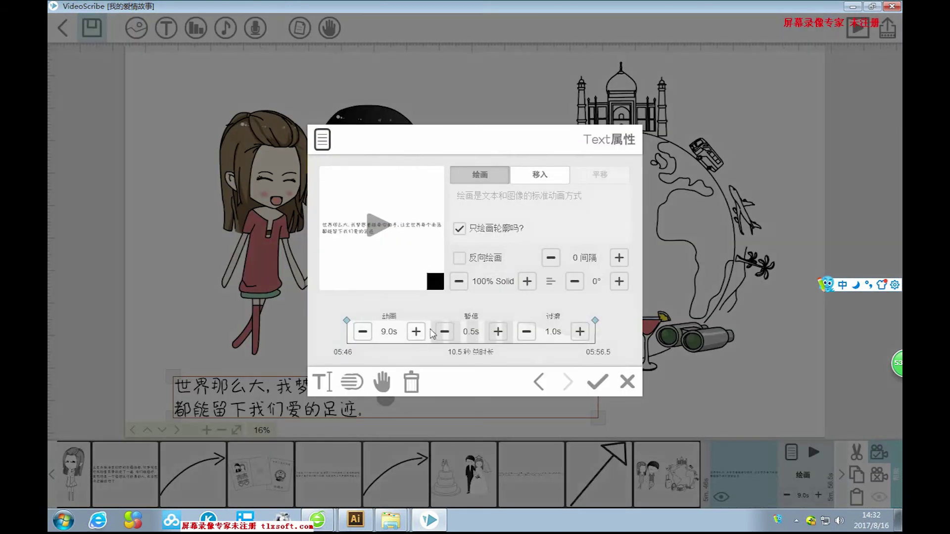
{"action": "left_click", "coordinate": [498, 333]}
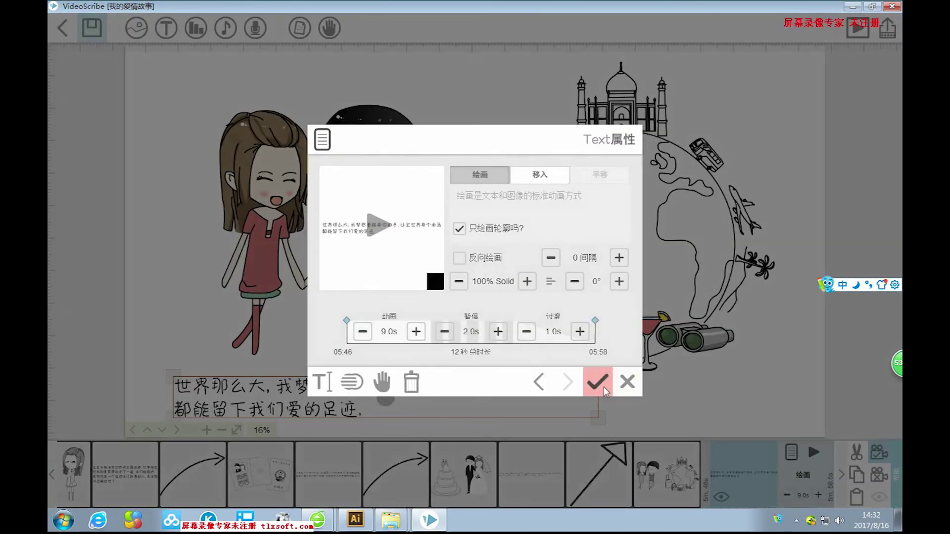
{"action": "left_click", "coordinate": [597, 381]}
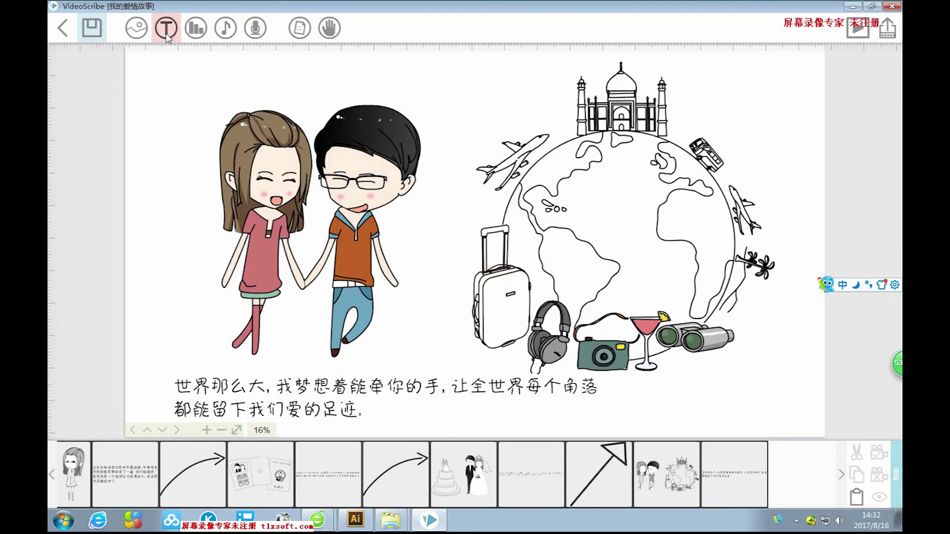
{"action": "left_click", "coordinate": [136, 28]}
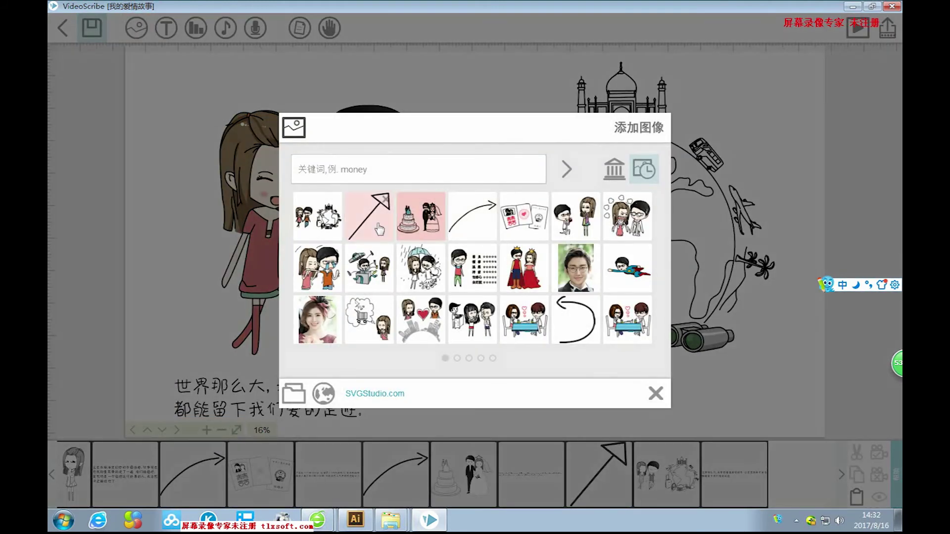
Add a small arrow after the caption beside the camera, then pan to empty canvas.
{"action": "left_click", "coordinate": [370, 218]}
{"action": "left_click_drag", "start_coordinate": [560, 155], "coordinate": [519, 192]}
{"action": "left_click_drag", "start_coordinate": [505, 229], "coordinate": [723, 437]}
{"action": "left_click_drag", "start_coordinate": [725, 402], "coordinate": [745, 404]}
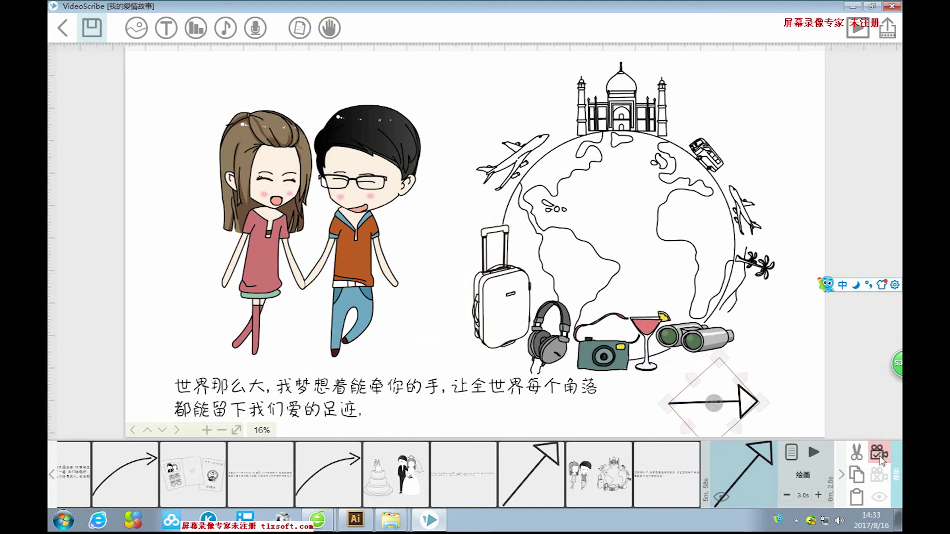
{"action": "left_click", "coordinate": [772, 362]}
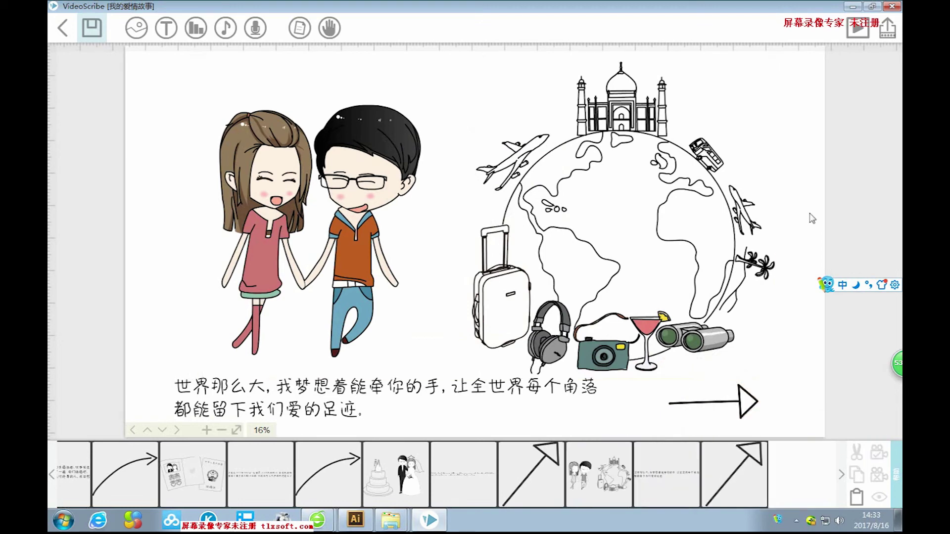
{"action": "left_click_drag", "start_coordinate": [749, 346], "coordinate": [396, 341]}
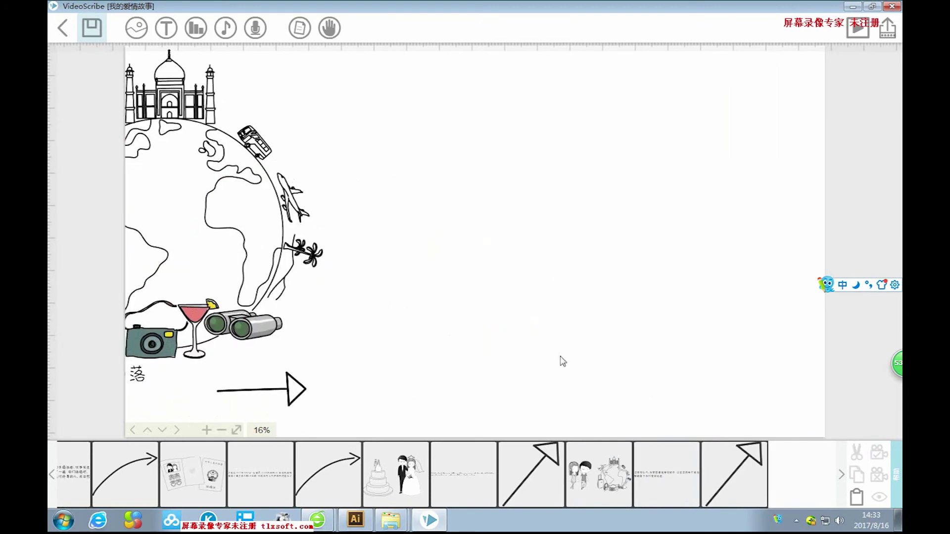
{"action": "left_click", "coordinate": [136, 27]}
Load image 27, the couple piggybacking down a street, from the computer.
{"action": "left_click", "coordinate": [296, 393]}
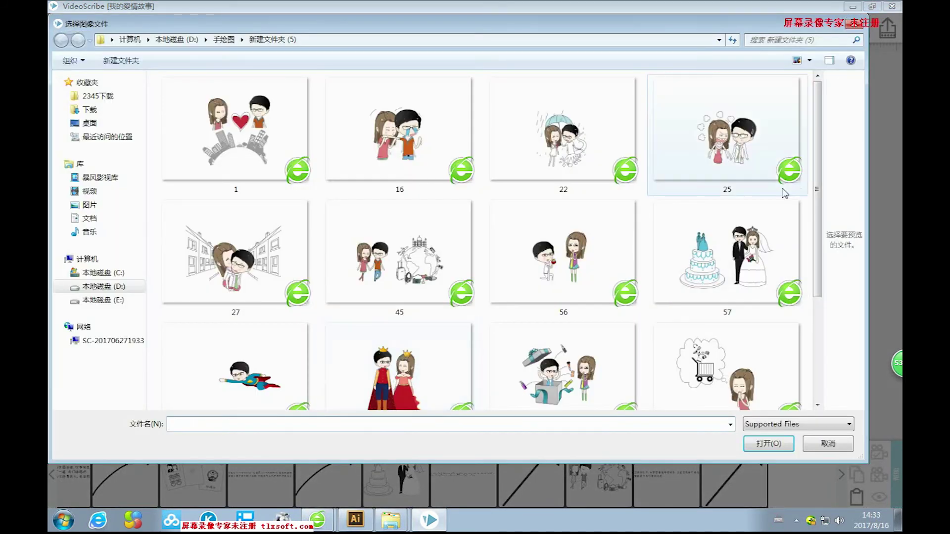
{"action": "scroll", "coordinate": [815, 236], "scroll_direction": "down", "scroll_amount": 3}
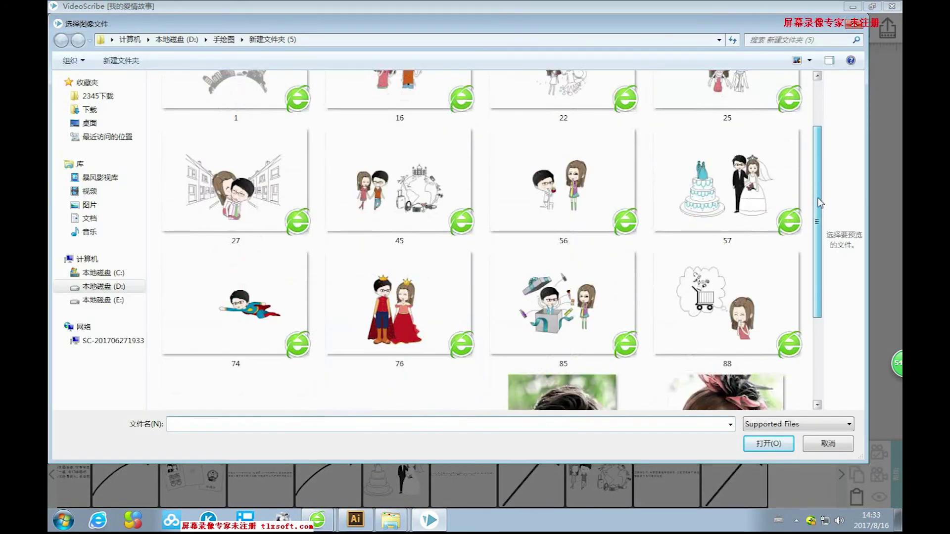
{"action": "scroll", "coordinate": [815, 236], "scroll_direction": "down", "scroll_amount": 3}
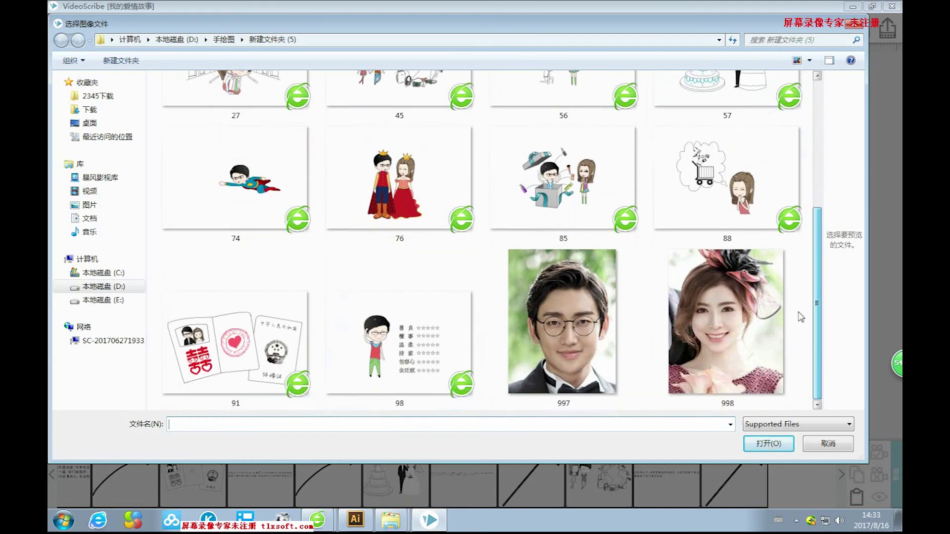
{"action": "scroll", "coordinate": [801, 317], "scroll_direction": "up", "scroll_amount": 3}
{"action": "scroll", "coordinate": [801, 317], "scroll_direction": "down", "scroll_amount": 3}
{"action": "scroll", "coordinate": [810, 277], "scroll_direction": "up", "scroll_amount": 1}
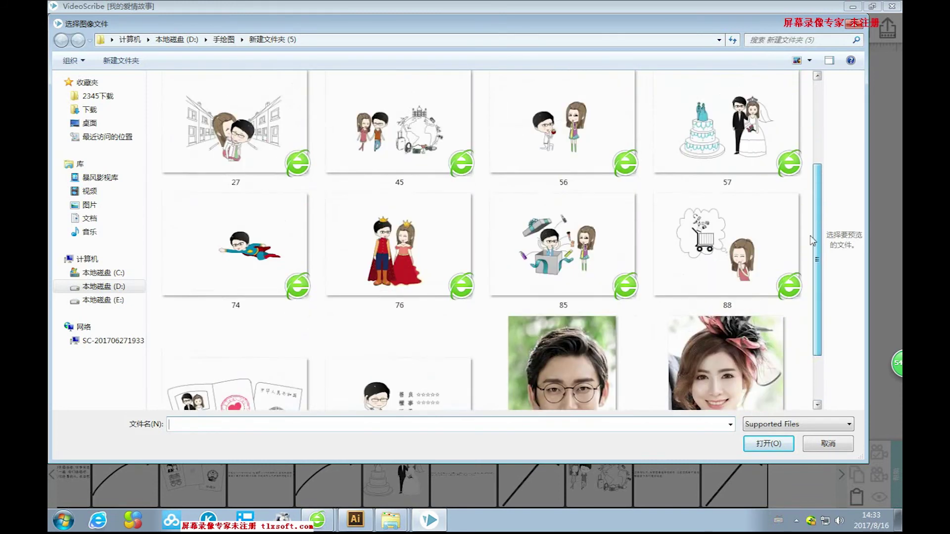
{"action": "scroll", "coordinate": [811, 241], "scroll_direction": "up", "scroll_amount": 2}
{"action": "left_click", "coordinate": [219, 277]}
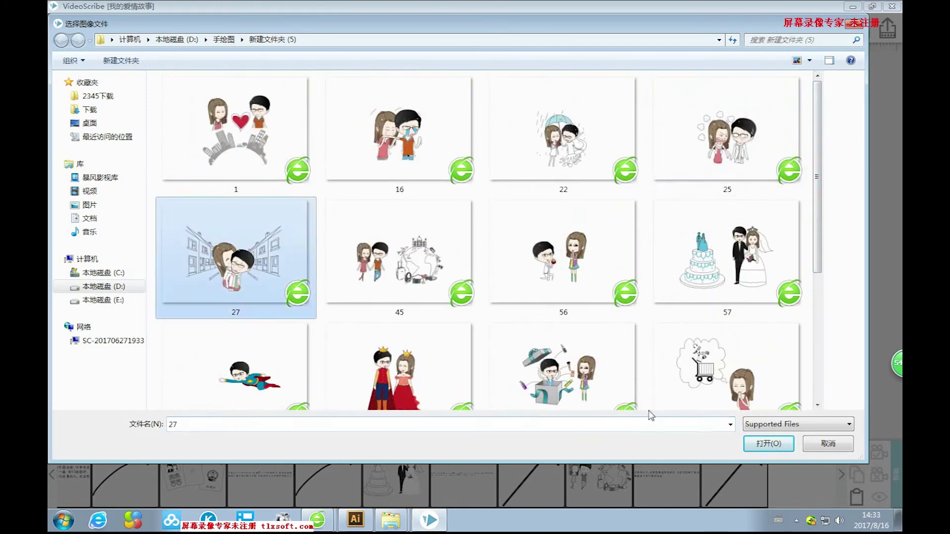
{"action": "left_click", "coordinate": [762, 442]}
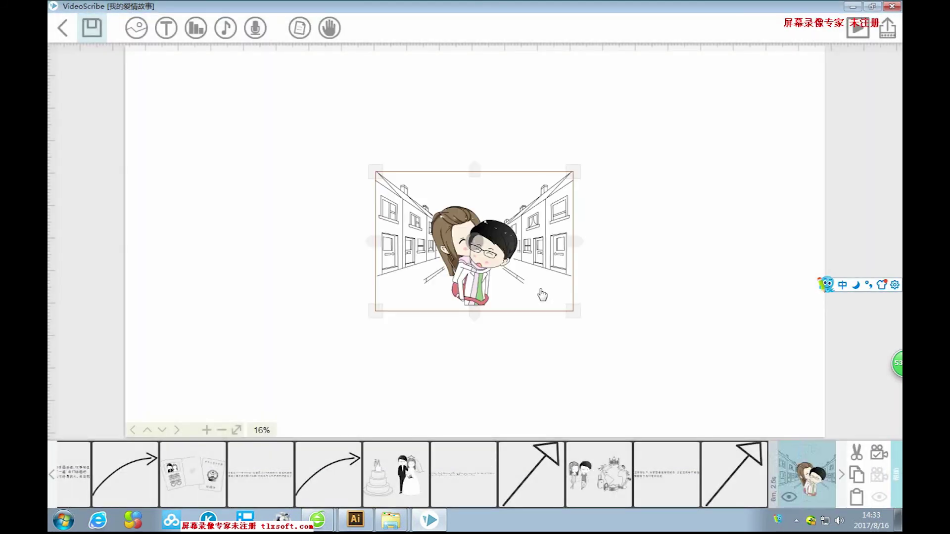
Enlarge the street scene to fill the blank canvas area.
{"action": "left_click_drag", "start_coordinate": [573, 312], "coordinate": [775, 442]}
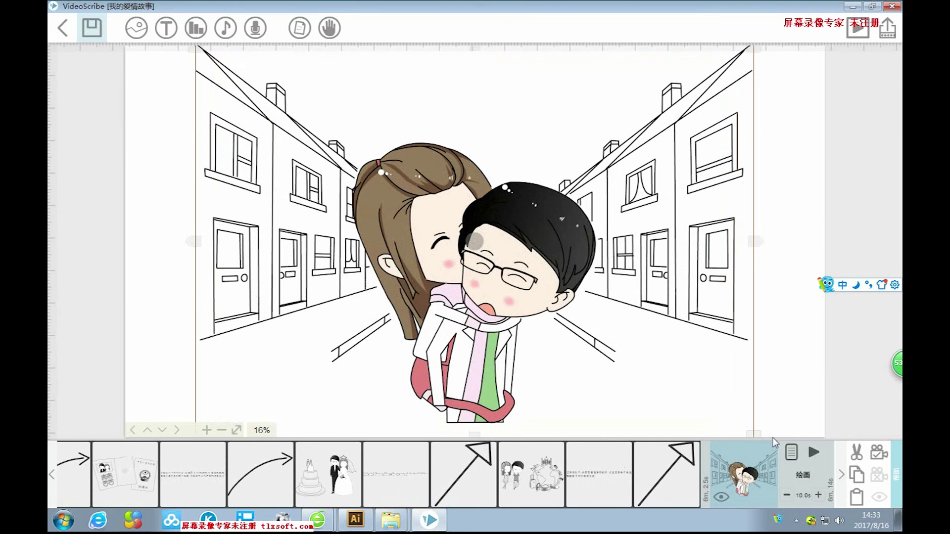
{"action": "left_click_drag", "start_coordinate": [546, 243], "coordinate": [547, 244]}
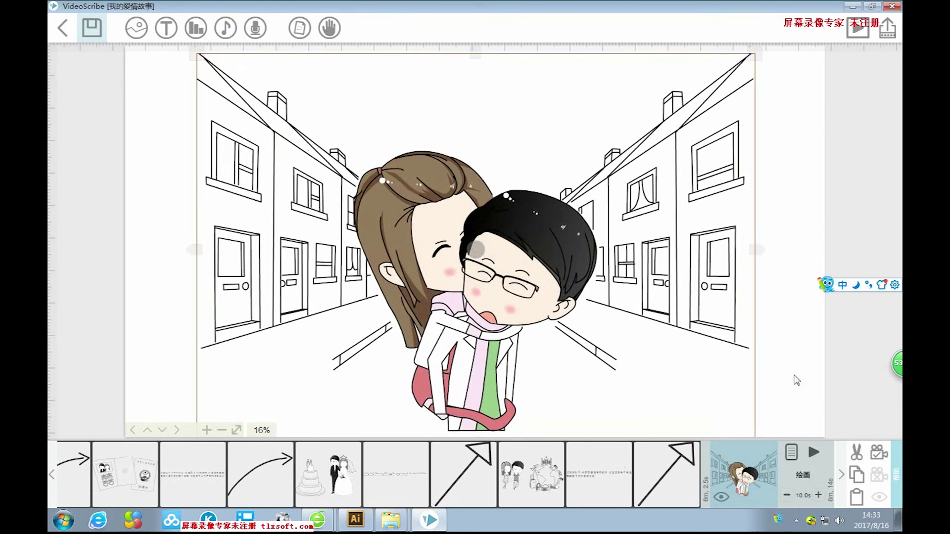
{"action": "left_click", "coordinate": [780, 353]}
Start a new text element and type 这就是我们的爱，有甜蜜 with pinyin.
{"action": "left_click", "coordinate": [166, 28]}
{"action": "type", "text": "zhejiushi"}
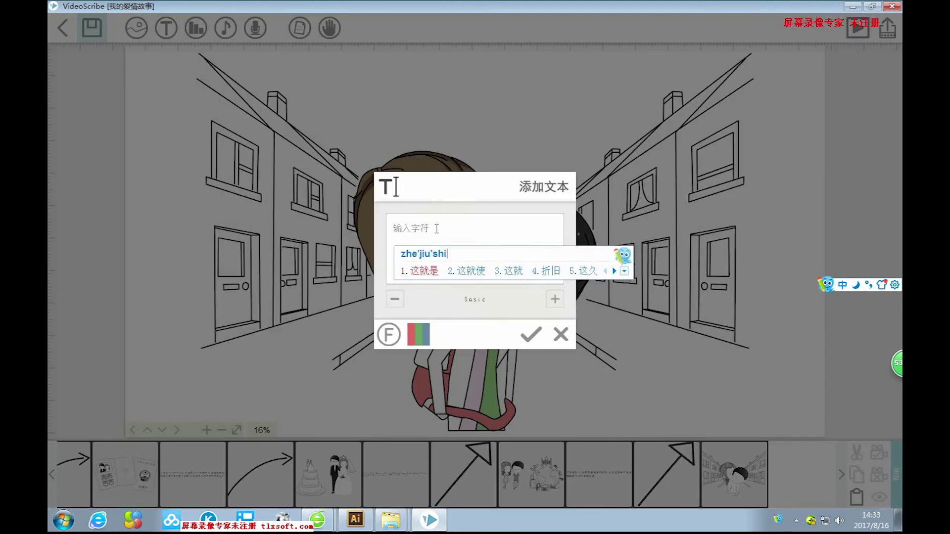
{"action": "type", "text": "womende"}
{"action": "key", "text": "space"}
{"action": "type", "text": "ai"}
{"action": "key", "text": "space"}
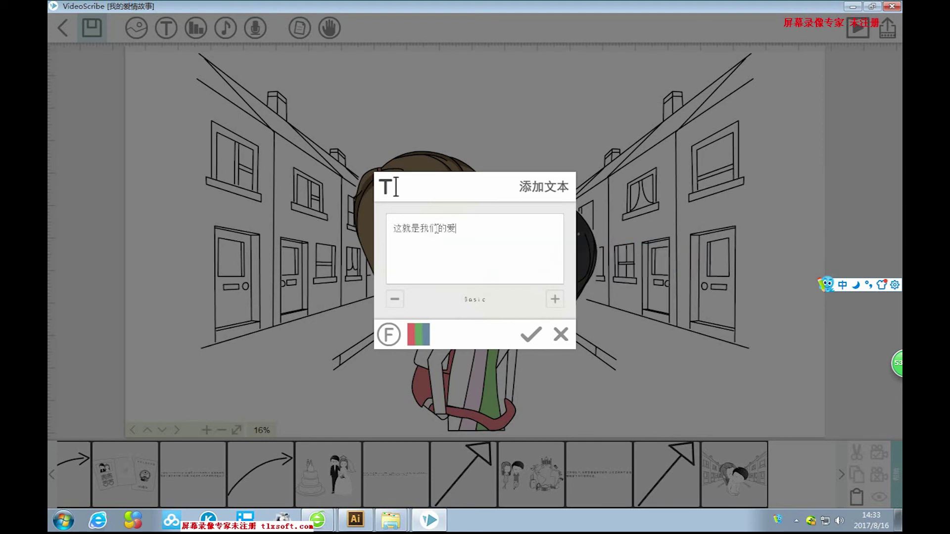
{"action": "type", "text": "，you"}
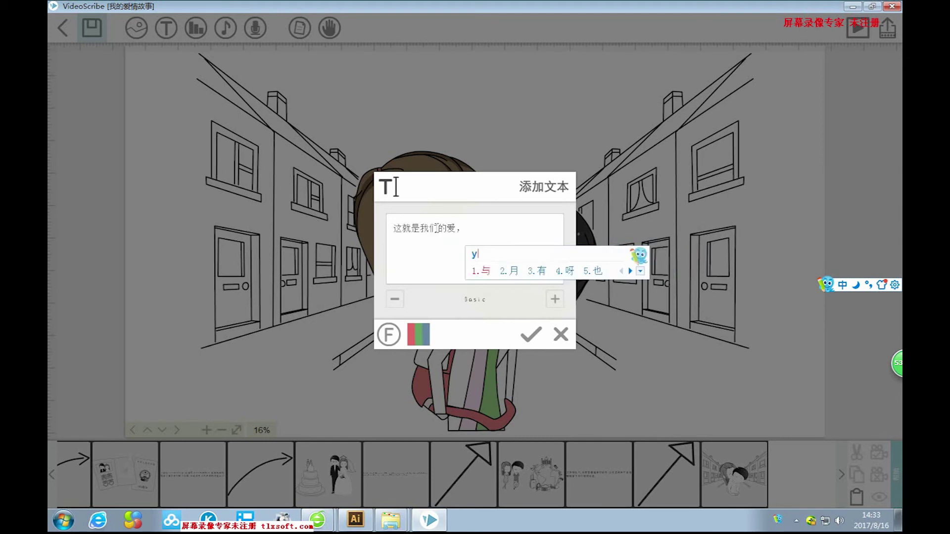
{"action": "key", "text": "space"}
{"action": "type", "text": "dian"}
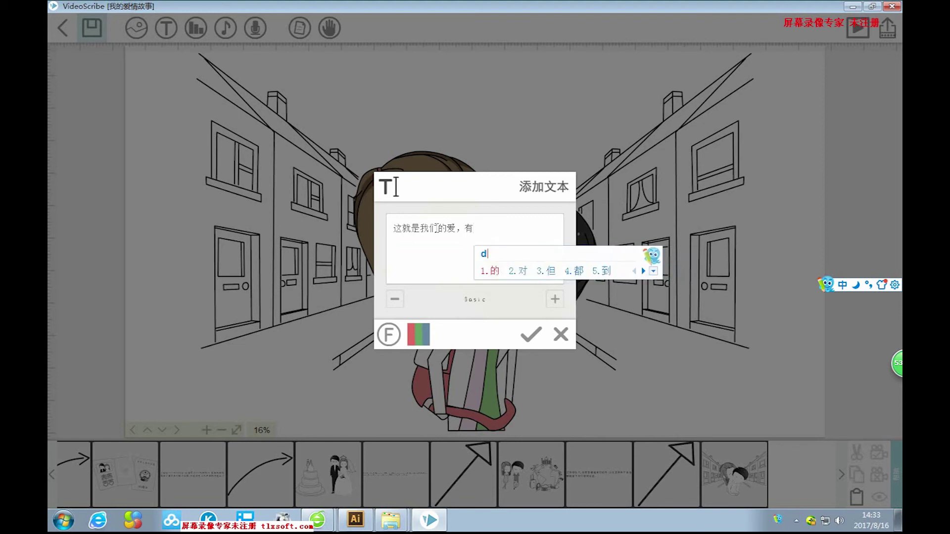
{"action": "key", "text": "space"}
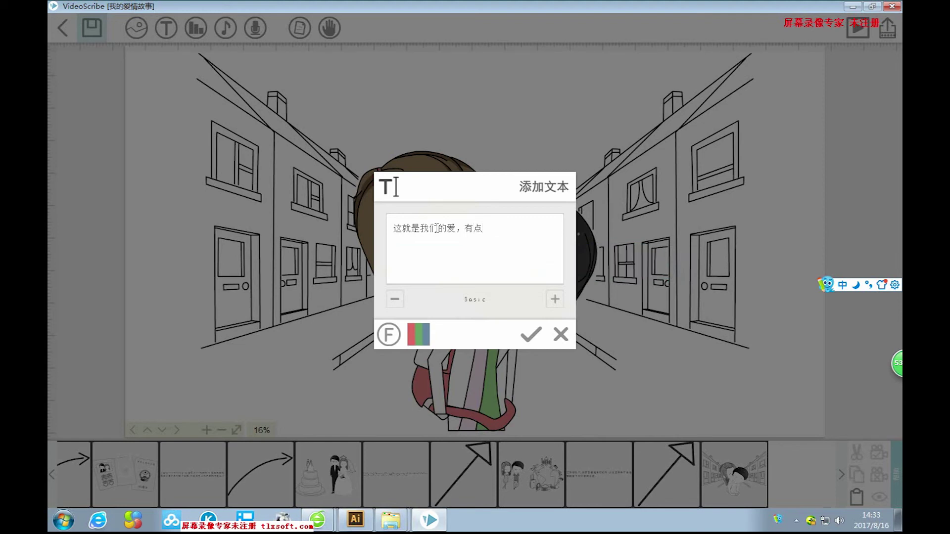
{"action": "key", "text": "BackSpace"}
{"action": "type", "text": "tianmi"}
{"action": "key", "text": "space"}
Complete the caption with 、有青涩、有淡淡的香草味道…… and place it on the canvas.
{"action": "type", "text": "、you"}
{"action": "key", "text": "space"}
{"action": "type", "text": "qingsi"}
{"action": "key", "text": "space"}
{"action": "type", "text": "qing"}
{"action": "key", "text": "Escape"}
{"action": "type", "text": "you"}
{"action": "key", "text": "space"}
{"action": "type", "text": "dan"}
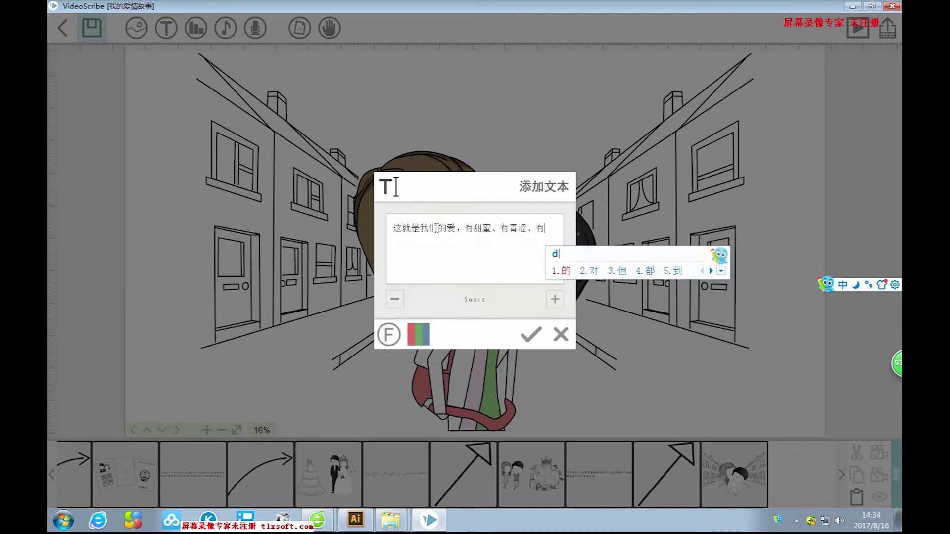
{"action": "type", "text": "dan"}
{"action": "key", "text": "space"}
{"action": "type", "text": "de"}
{"action": "key", "text": "space"}
{"action": "type", "text": "xiangcao"}
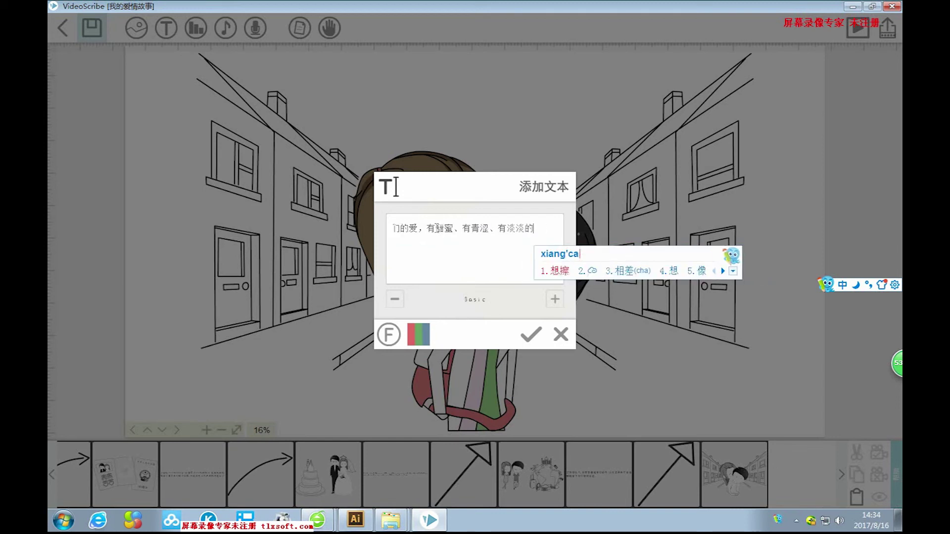
{"action": "key", "text": "space"}
{"action": "type", "text": "weidao"}
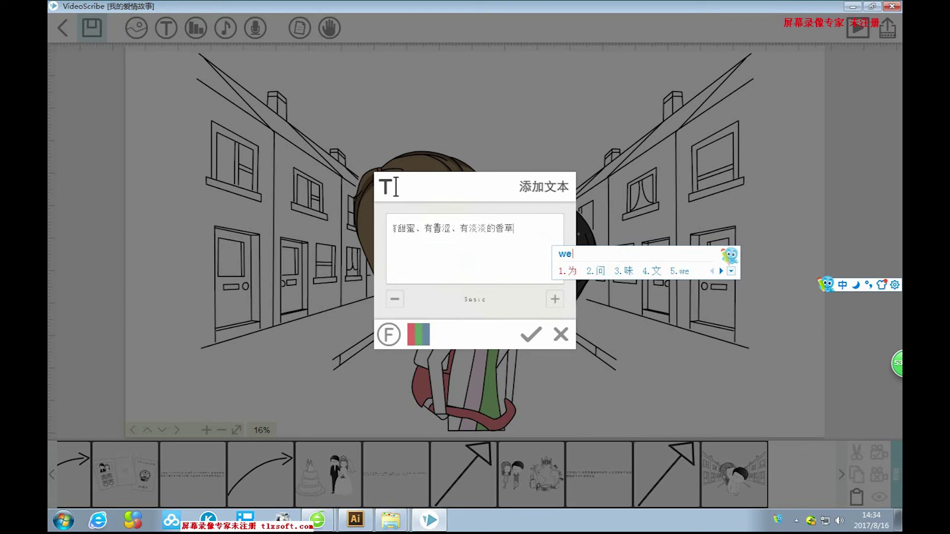
{"action": "key", "text": "space"}
{"action": "type", "text": "。"}
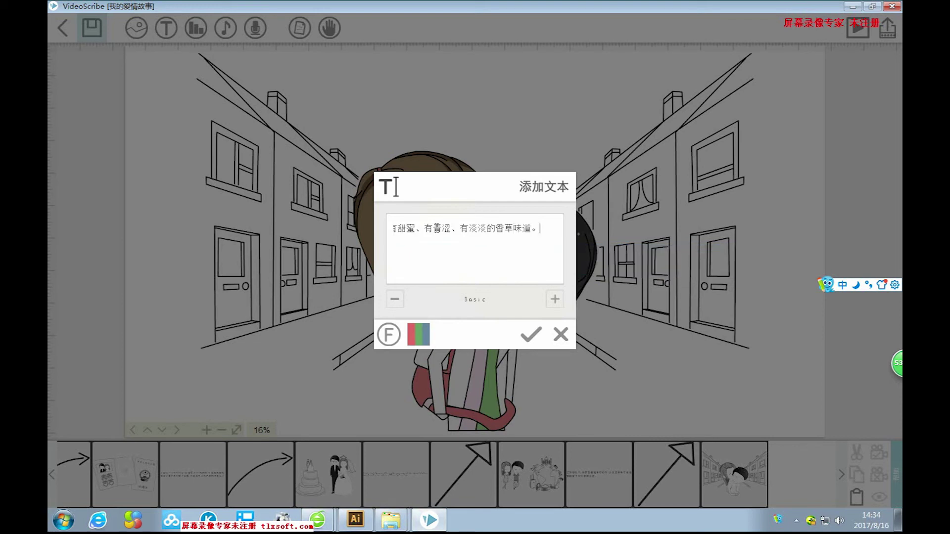
{"action": "type", "text": "。。。"}
{"action": "type", "text": "。。"}
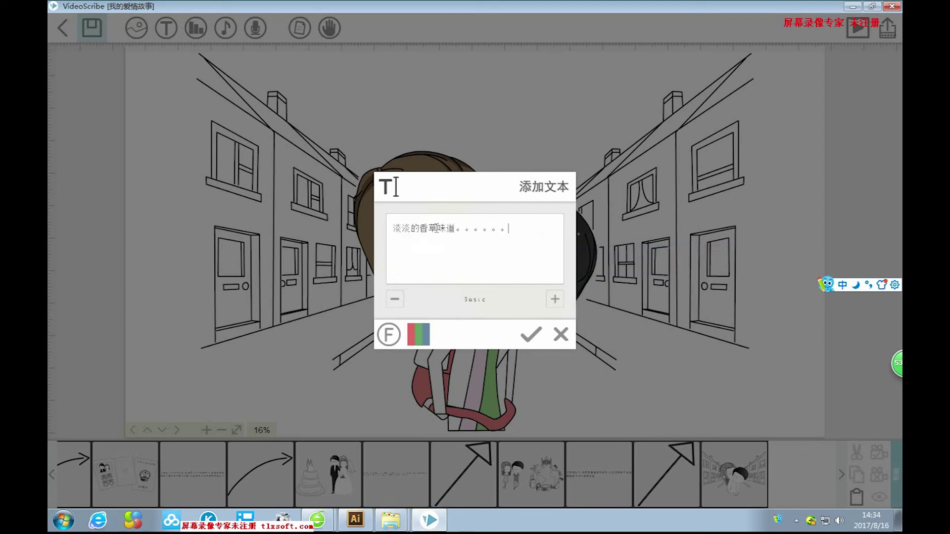
{"action": "left_click", "coordinate": [529, 336]}
Move the love caption to the top of the street scene and widen it across.
{"action": "left_click_drag", "start_coordinate": [356, 248], "coordinate": [340, 109]}
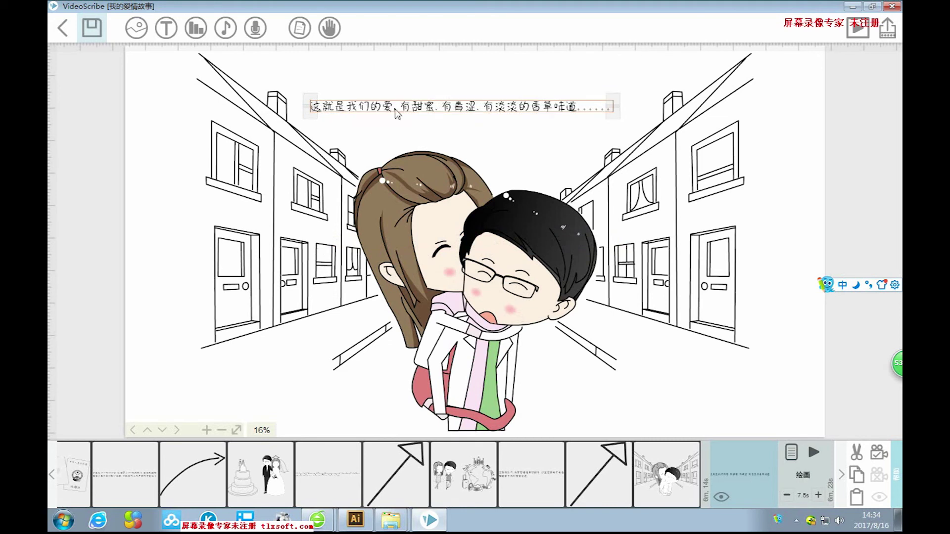
{"action": "left_click_drag", "start_coordinate": [611, 106], "coordinate": [624, 121]}
{"action": "left_click_drag", "start_coordinate": [514, 113], "coordinate": [529, 85]}
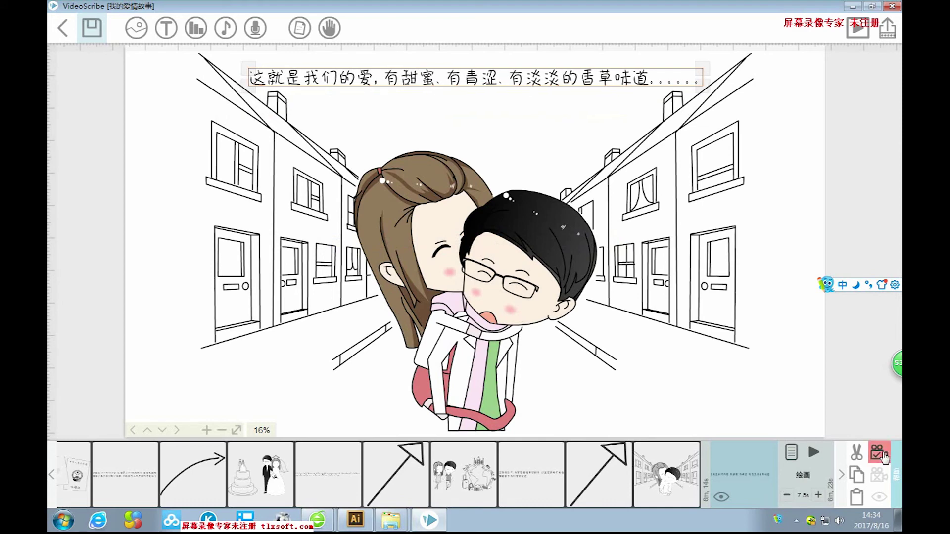
Lengthen the caption's pause to 2.0 seconds.
{"action": "left_click", "coordinate": [791, 455]}
{"action": "left_click", "coordinate": [498, 332]}
{"action": "left_click", "coordinate": [498, 331]}
{"action": "left_click", "coordinate": [597, 382]}
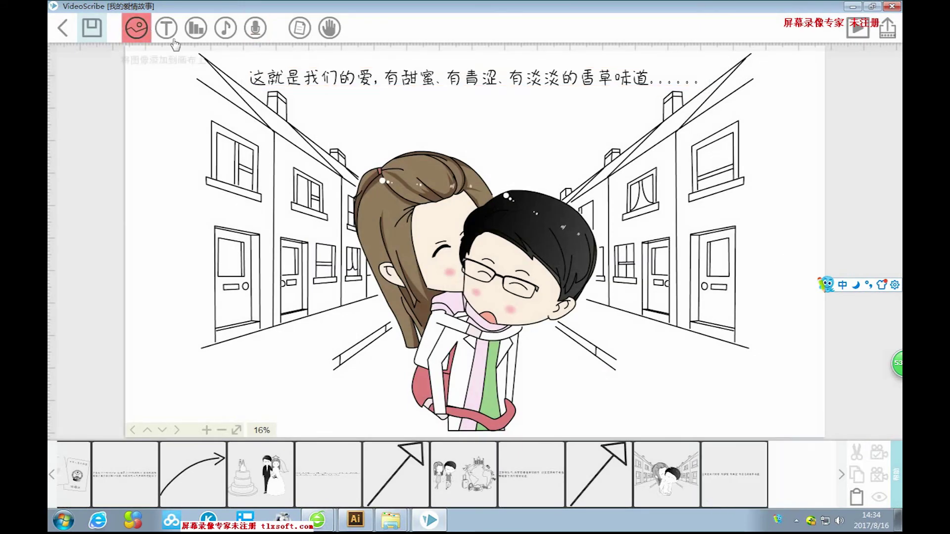
{"action": "left_click", "coordinate": [136, 27]}
Place a right-pointing arrow in the street scene's lower-right corner and set its camera view.
{"action": "left_click", "coordinate": [359, 218]}
{"action": "left_click_drag", "start_coordinate": [525, 176], "coordinate": [755, 402]}
{"action": "left_click_drag", "start_coordinate": [766, 370], "coordinate": [777, 388]}
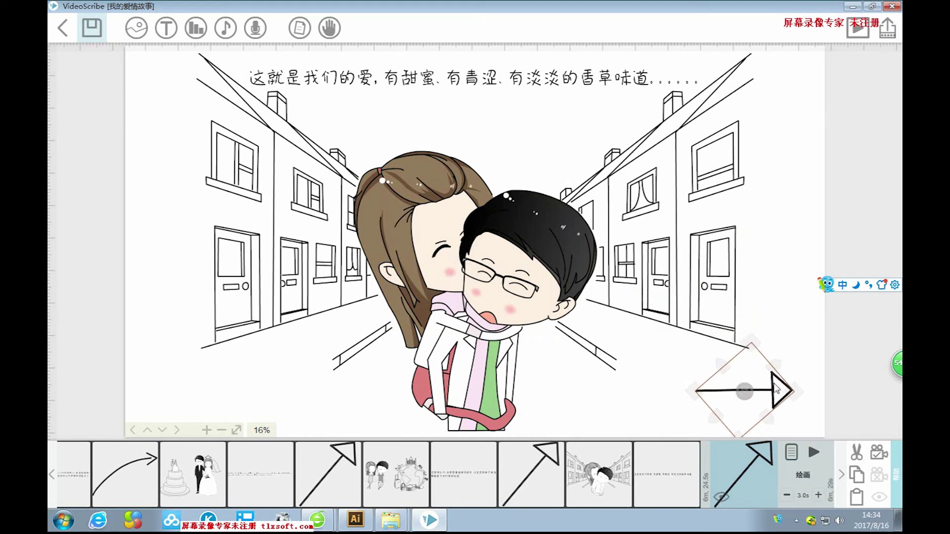
{"action": "left_click", "coordinate": [879, 453]}
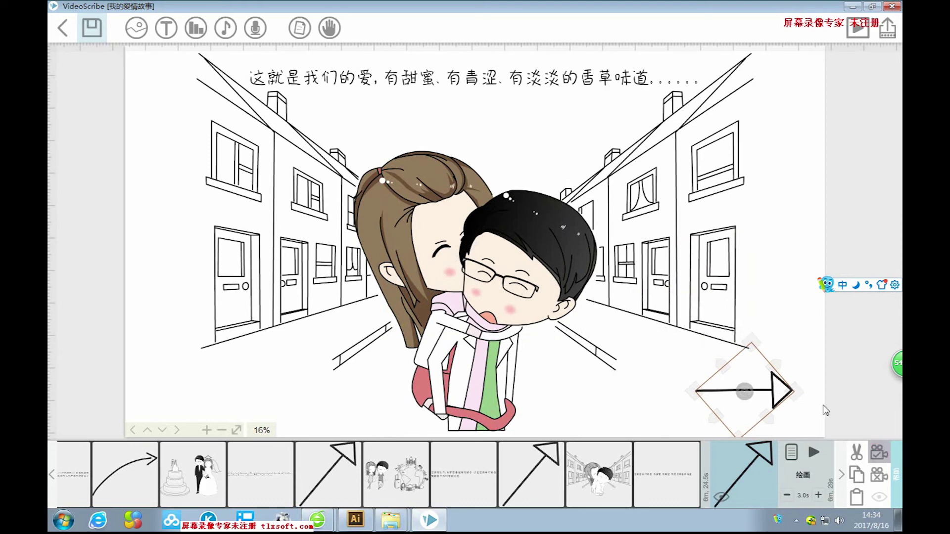
{"action": "left_click", "coordinate": [778, 313]}
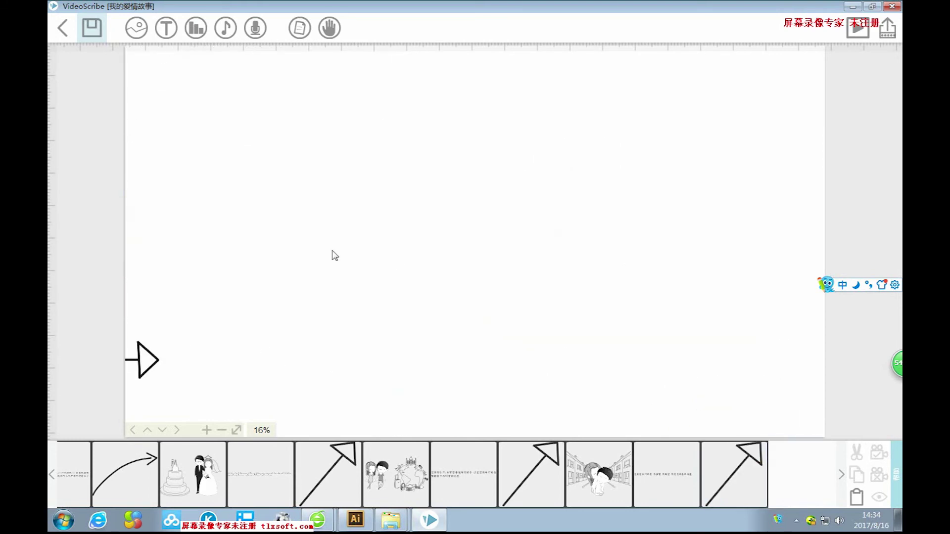
Open timg from the Desktop and insert it as a full-colour photo.
{"action": "left_click", "coordinate": [137, 29]}
{"action": "left_click", "coordinate": [641, 167]}
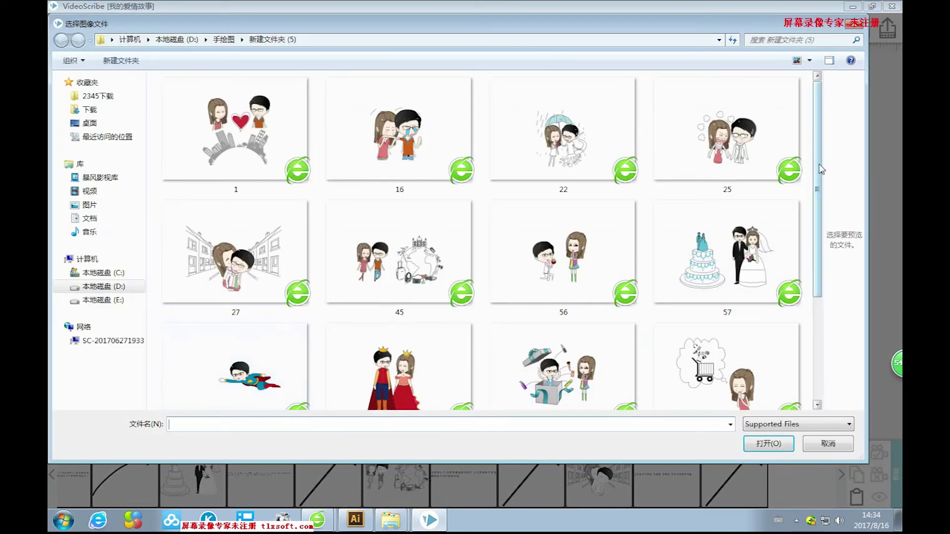
{"action": "left_click_drag", "start_coordinate": [818, 164], "coordinate": [807, 296]}
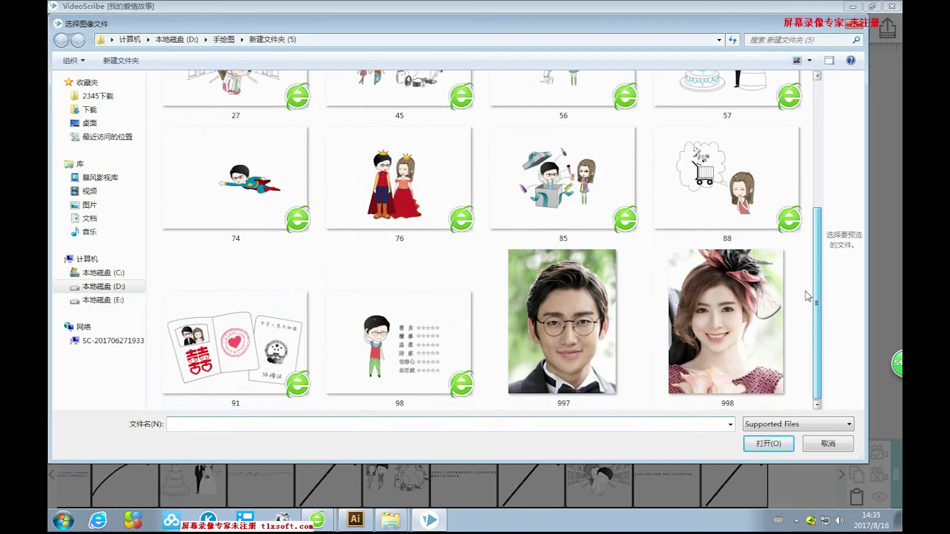
{"action": "left_click_drag", "start_coordinate": [807, 296], "coordinate": [800, 311]}
{"action": "scroll", "coordinate": [799, 311], "scroll_direction": "up", "scroll_amount": 4}
{"action": "scroll", "coordinate": [801, 311], "scroll_direction": "down", "scroll_amount": 4}
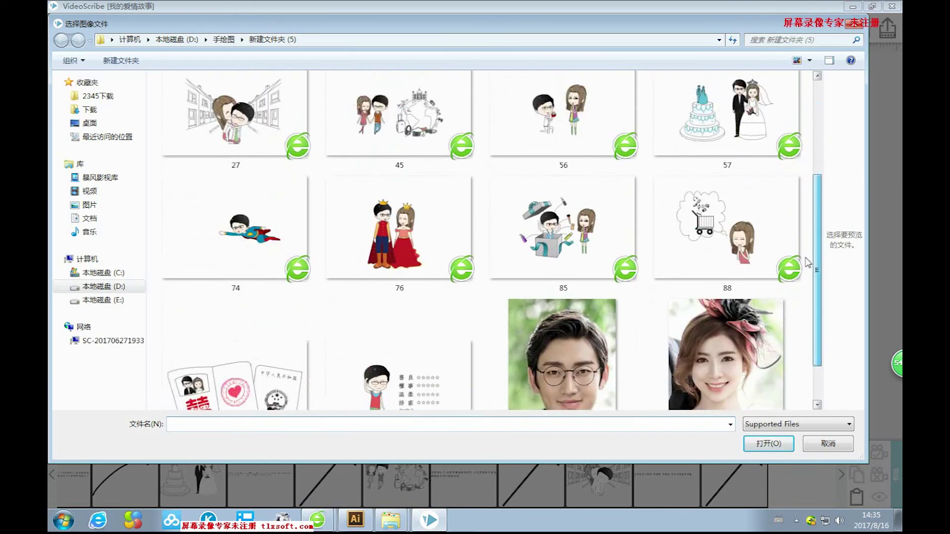
{"action": "scroll", "coordinate": [802, 319], "scroll_direction": "up", "scroll_amount": 6}
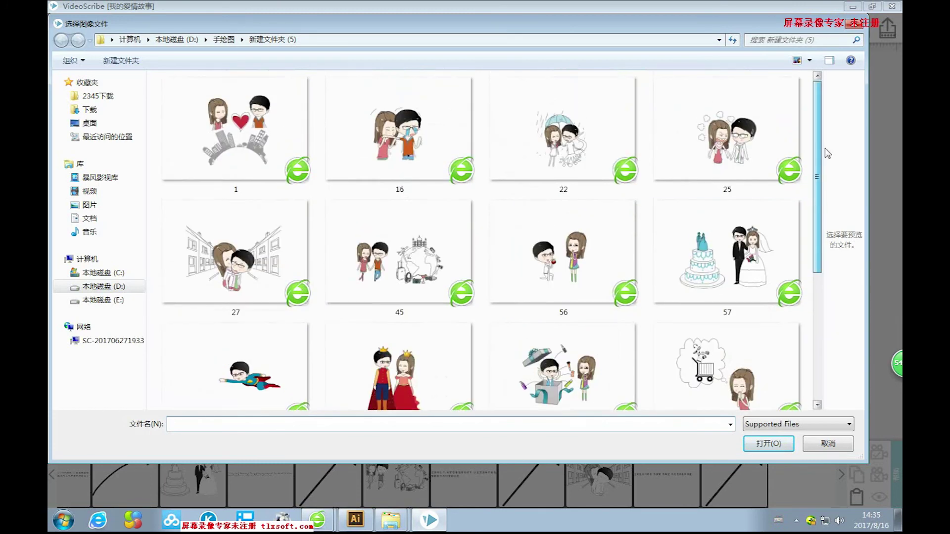
{"action": "left_click", "coordinate": [103, 125]}
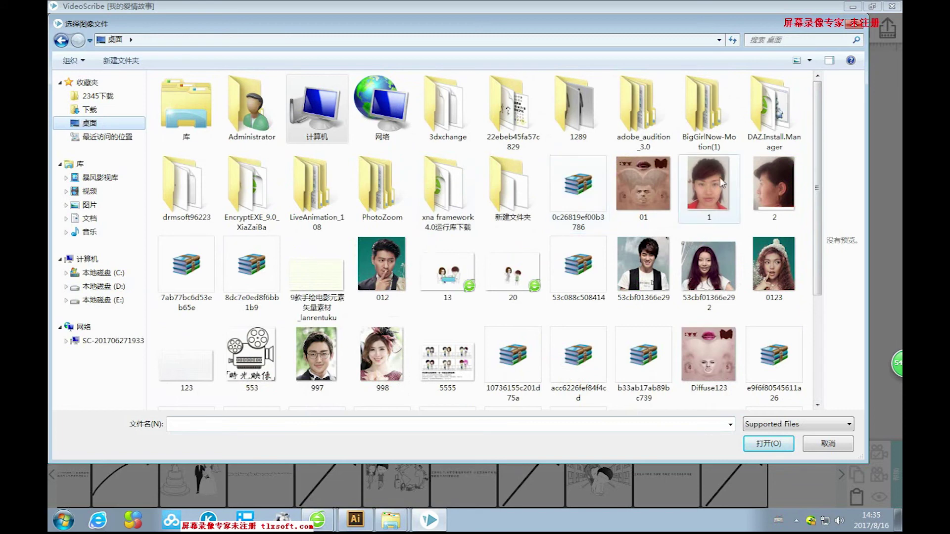
{"action": "scroll", "coordinate": [783, 261], "scroll_direction": "down", "scroll_amount": 3}
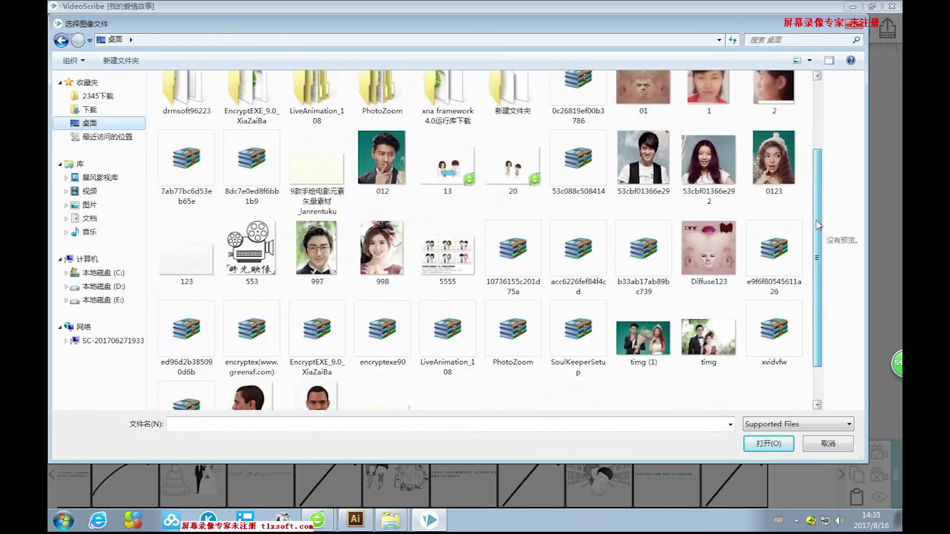
{"action": "left_click", "coordinate": [735, 298]}
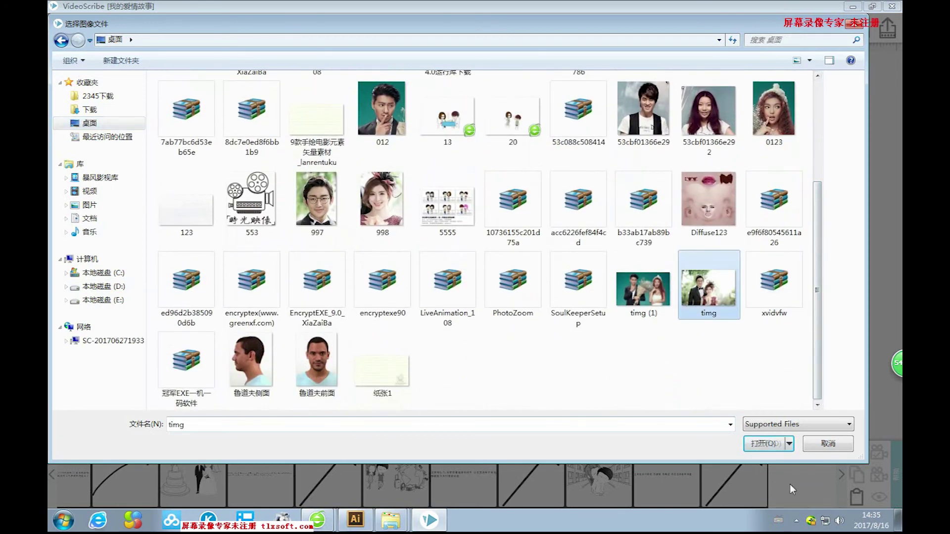
{"action": "left_click", "coordinate": [763, 444]}
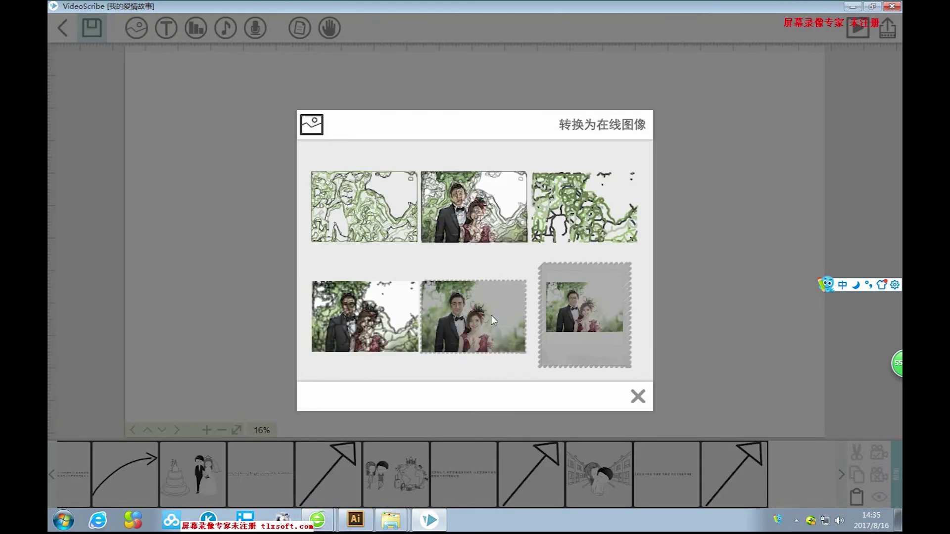
{"action": "left_click", "coordinate": [486, 317]}
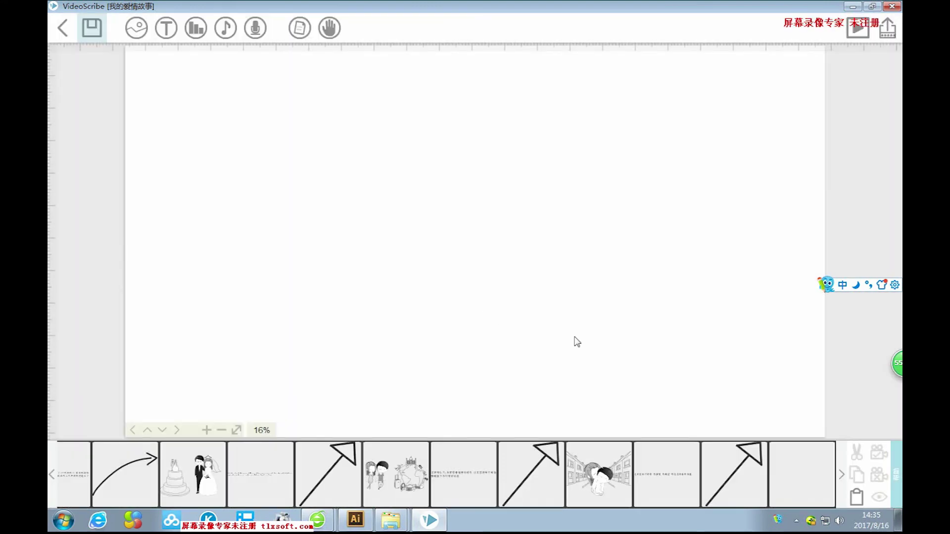
Enlarge the newly placed wedding photo and pan it into view.
{"action": "left_click_drag", "start_coordinate": [592, 327], "coordinate": [750, 446]}
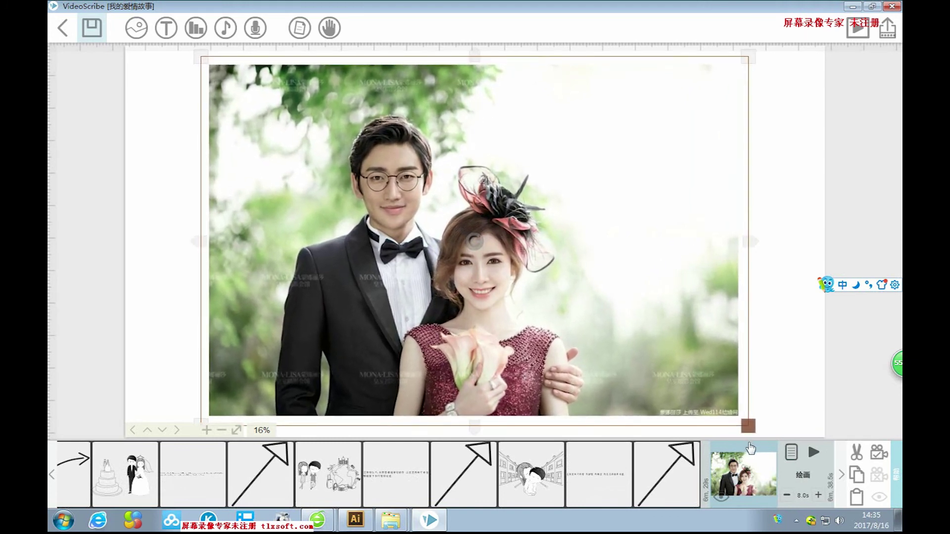
{"action": "scroll", "coordinate": [727, 425], "scroll_direction": "down", "scroll_amount": 3}
{"action": "left_click", "coordinate": [746, 350]}
{"action": "scroll", "coordinate": [746, 350], "scroll_direction": "up", "scroll_amount": 1}
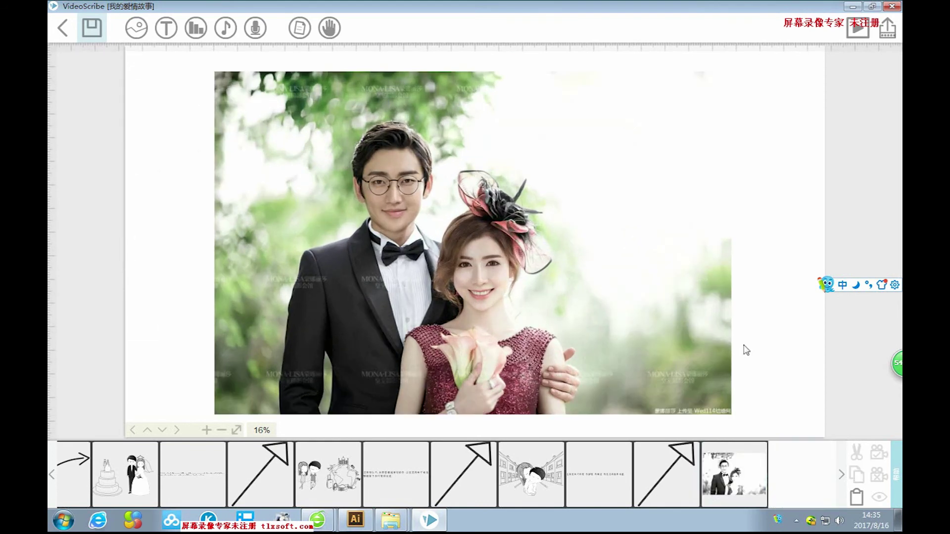
{"action": "mouse_move", "coordinate": [789, 228]}
{"action": "left_mouse_down"}
{"action": "mouse_move", "coordinate": [781, 250]}
{"action": "mouse_move", "coordinate": [642, 252]}
{"action": "left_mouse_up"}
Centre the photo on the canvas, enlarge it further, and bring up its image properties.
{"action": "left_click", "coordinate": [420, 253]}
{"action": "left_click_drag", "start_coordinate": [419, 254], "coordinate": [581, 242]}
{"action": "left_click_drag", "start_coordinate": [699, 381], "coordinate": [747, 423]}
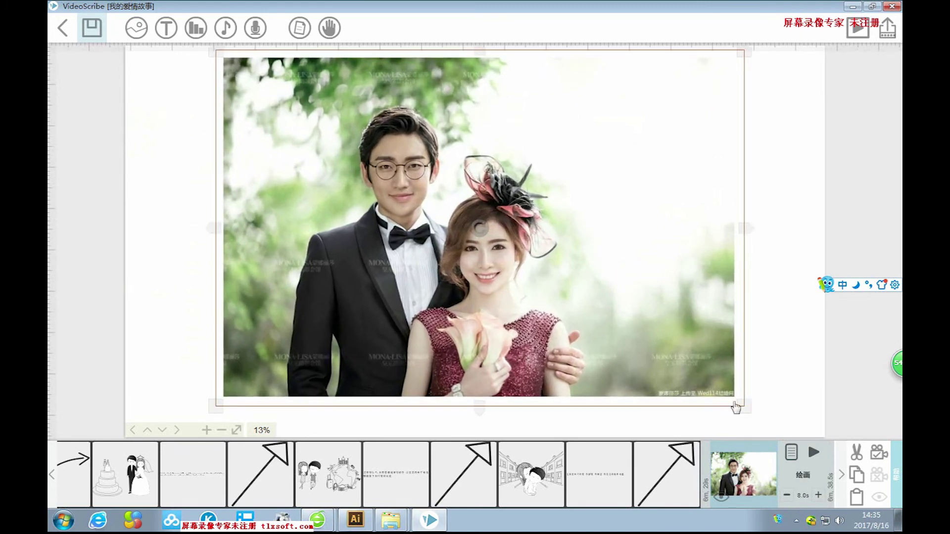
{"action": "left_click_drag", "start_coordinate": [636, 278], "coordinate": [643, 286]}
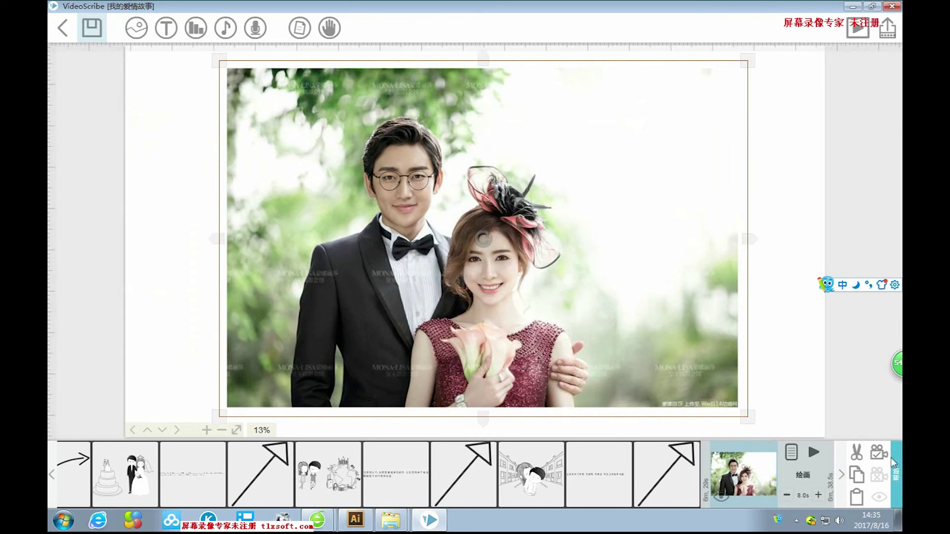
{"action": "left_click", "coordinate": [791, 453]}
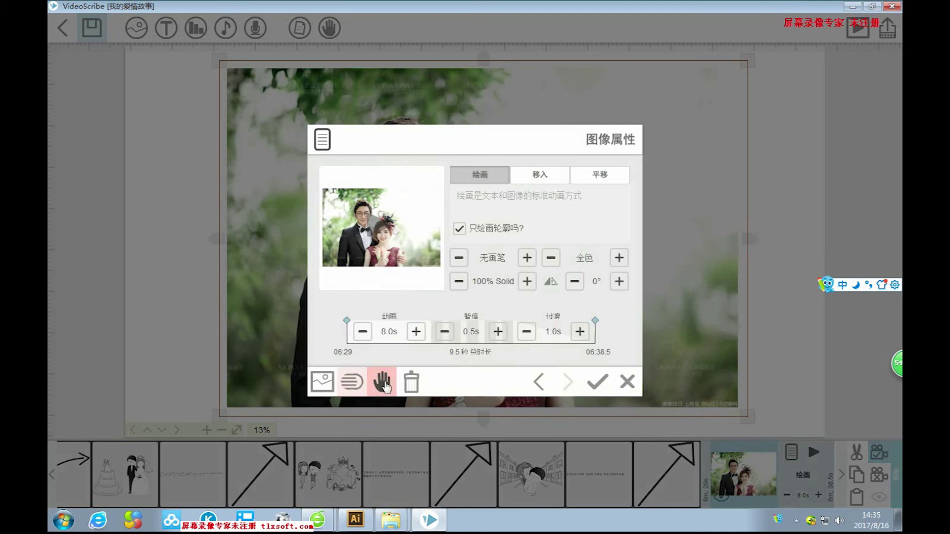
{"action": "left_click", "coordinate": [381, 382]}
Pick a drawing hand and switch the photo to a 1.0s Move In entrance.
{"action": "left_click", "coordinate": [406, 324]}
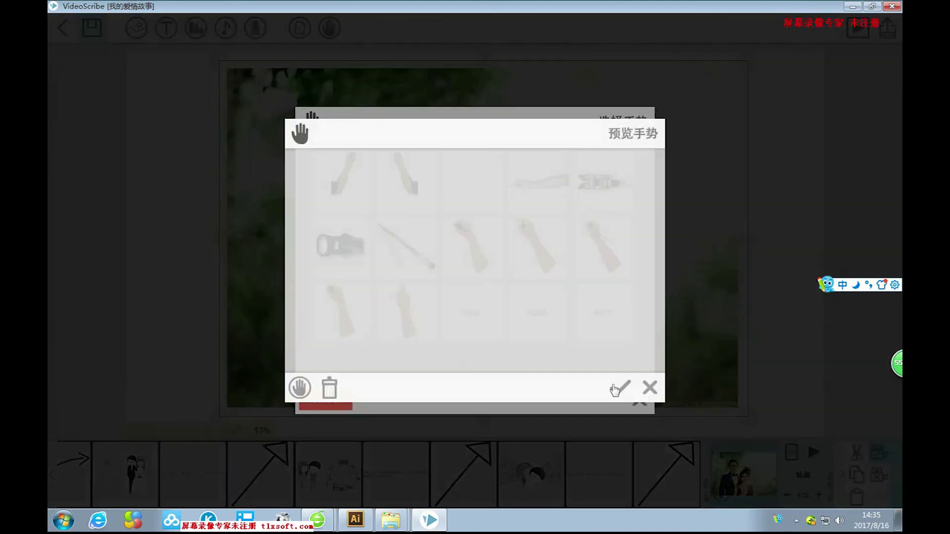
{"action": "left_click", "coordinate": [621, 388]}
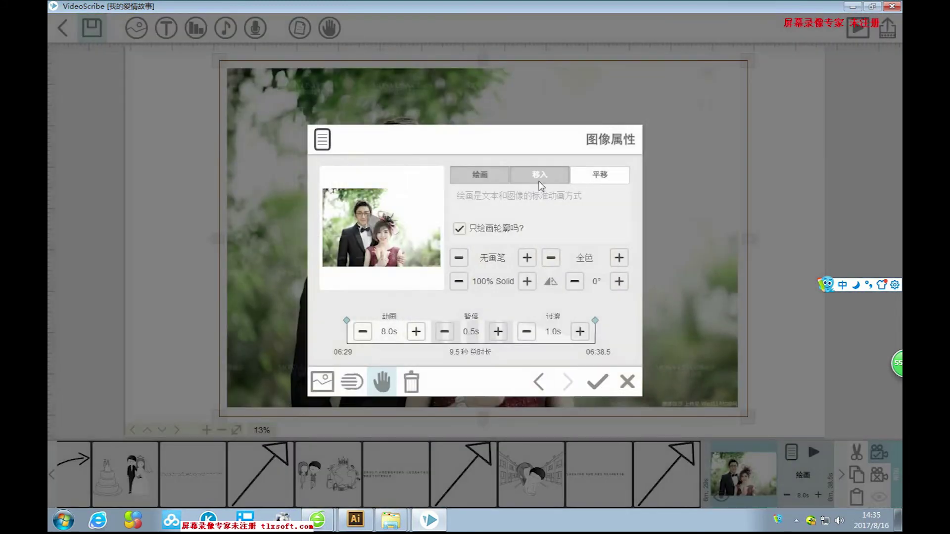
{"action": "left_click", "coordinate": [540, 179]}
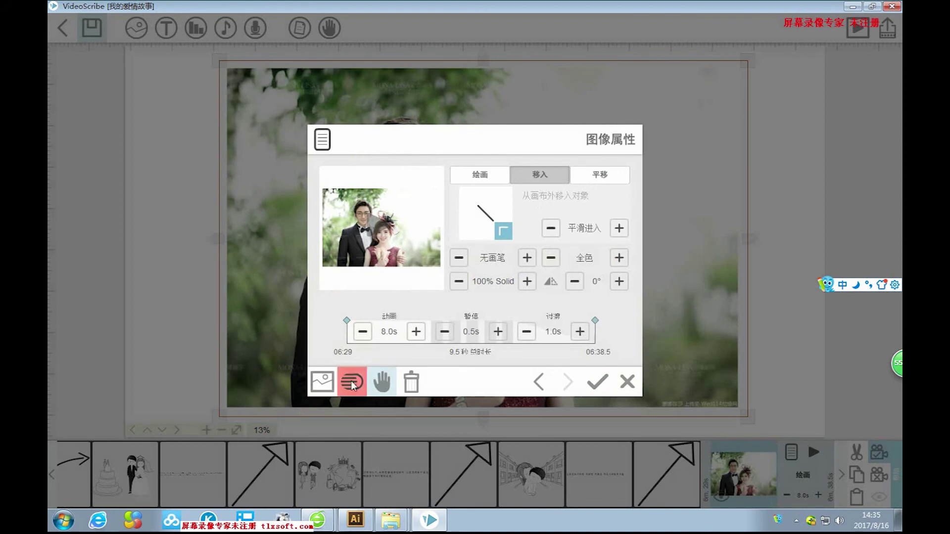
{"action": "left_click", "coordinate": [362, 331]}
{"action": "left_click_drag", "start_coordinate": [362, 331], "coordinate": [363, 340]}
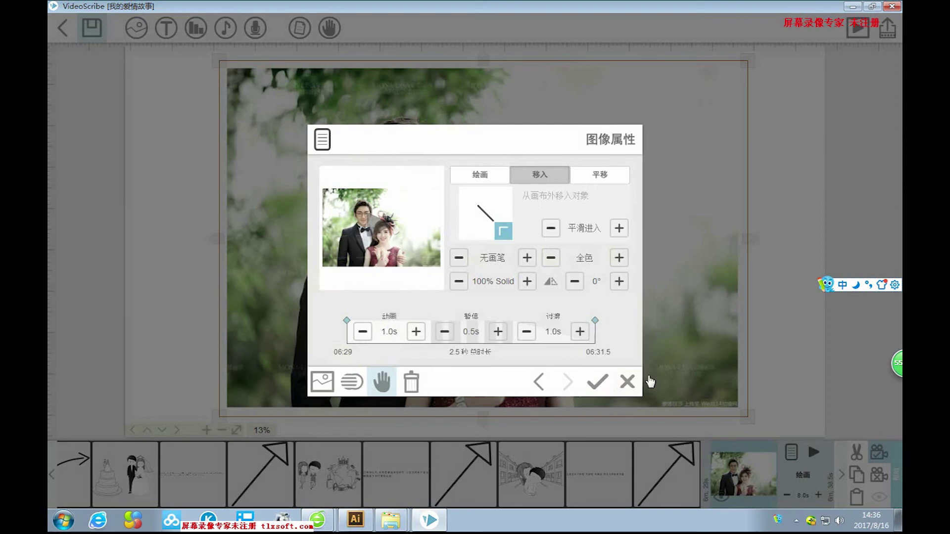
{"action": "left_click", "coordinate": [597, 381]}
Check the photo's placement and pan the canvas view upward.
{"action": "left_click", "coordinate": [780, 355]}
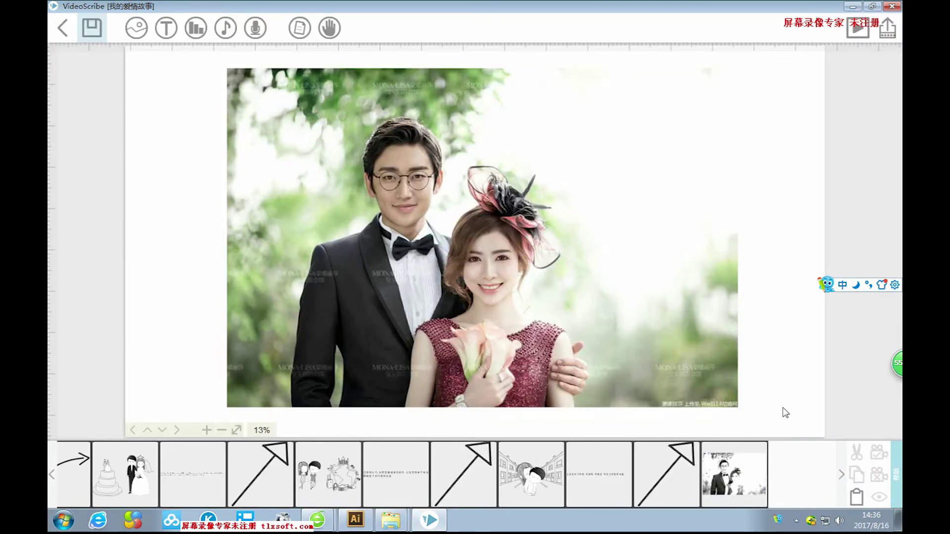
{"action": "left_click", "coordinate": [680, 345]}
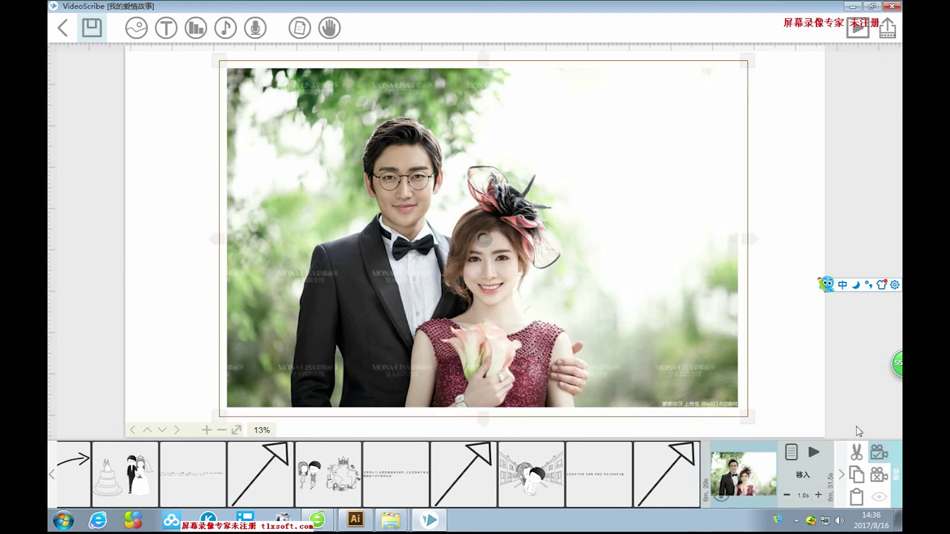
{"action": "left_click", "coordinate": [799, 368]}
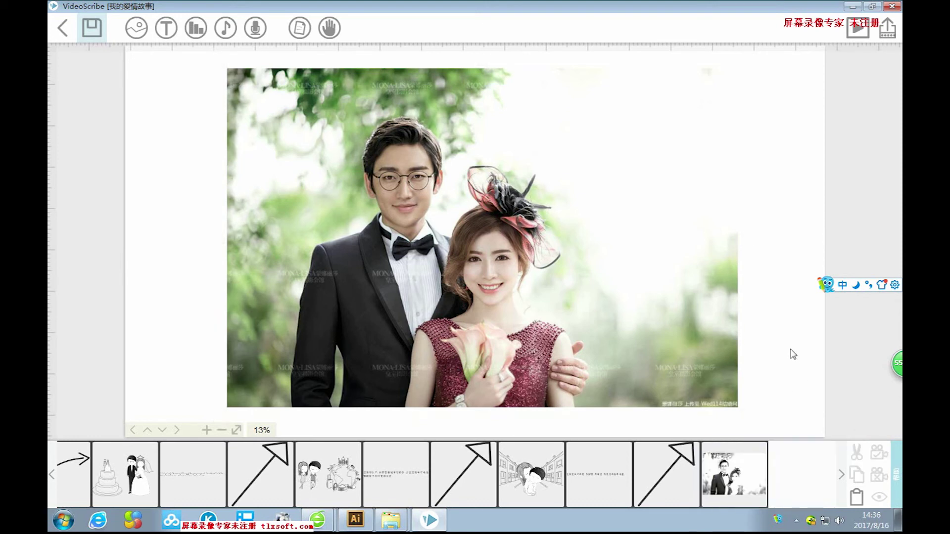
{"action": "scroll", "coordinate": [793, 355], "scroll_direction": "down", "scroll_amount": 3}
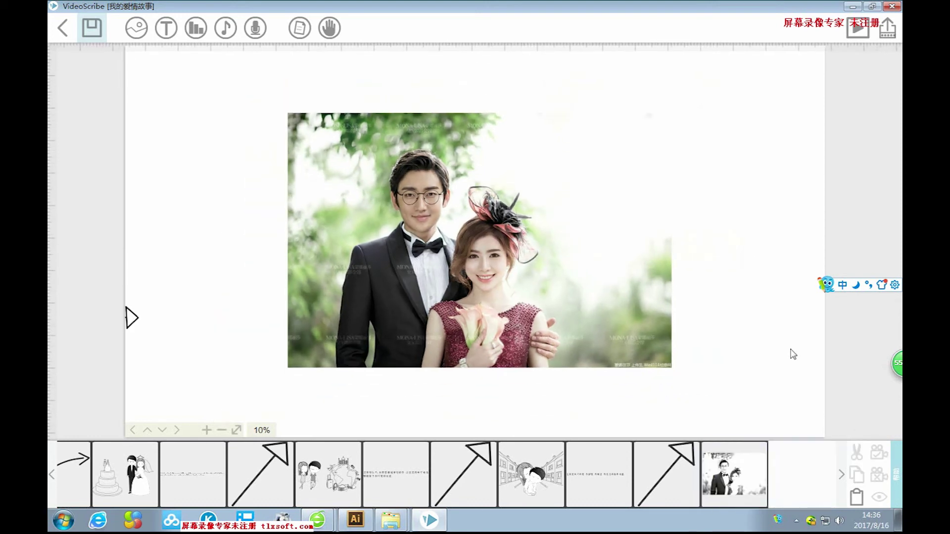
{"action": "scroll", "coordinate": [793, 354], "scroll_direction": "up", "scroll_amount": 1}
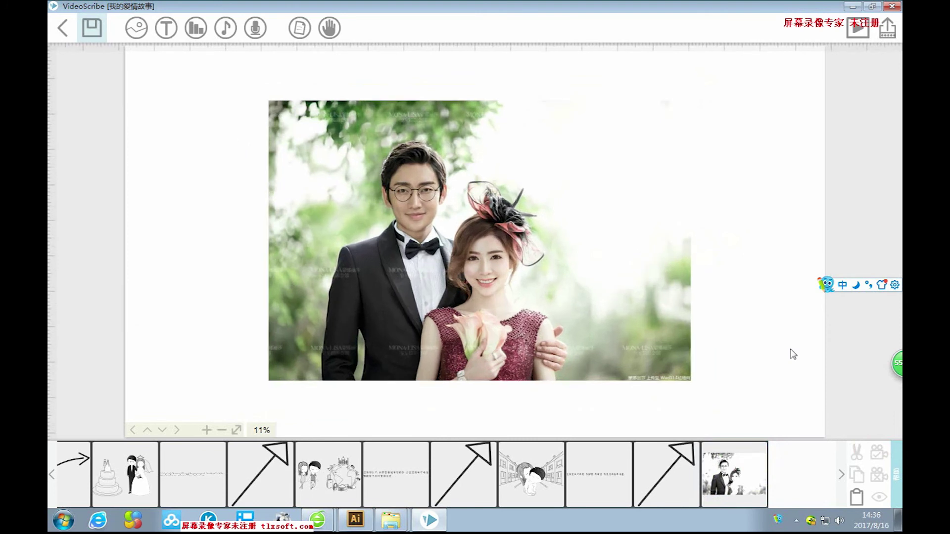
{"action": "left_click_drag", "start_coordinate": [762, 403], "coordinate": [741, 349]}
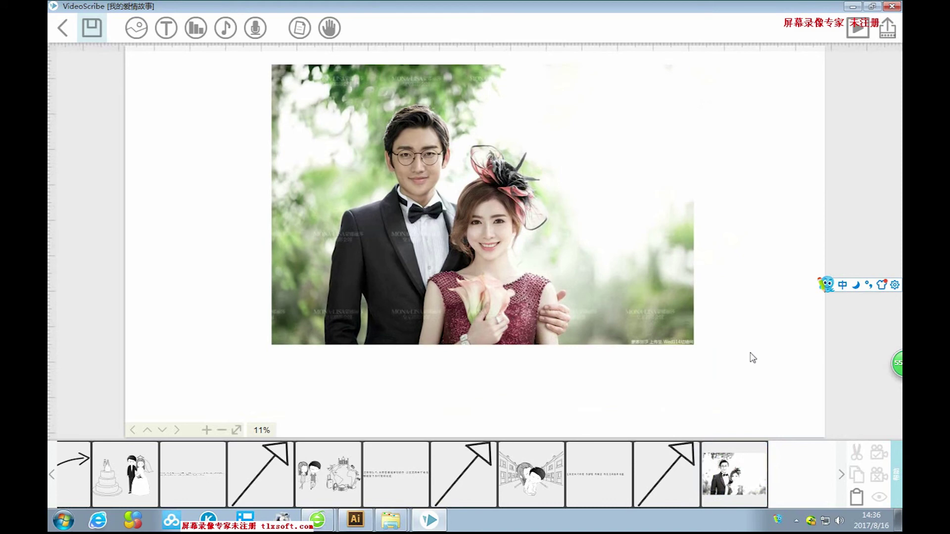
{"action": "left_click", "coordinate": [165, 27]}
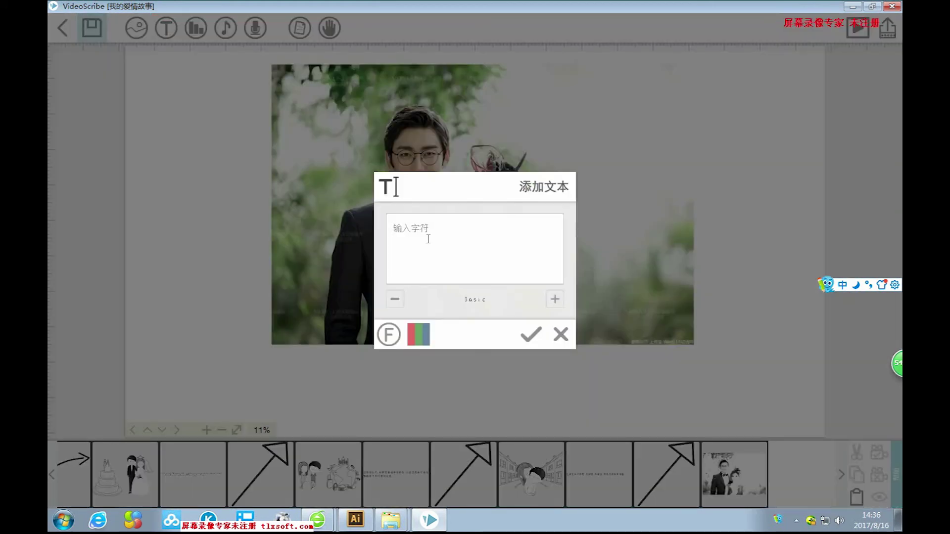
Type the text '感谢大家能在百忙之中来参加我们的婚礼'.
{"action": "type", "text": "ganxie"}
{"action": "key", "text": "space"}
{"action": "type", "text": "dajia"}
{"action": "key", "text": "space"}
{"action": "type", "text": "neng"}
{"action": "key", "text": "space"}
{"action": "type", "text": "zai"}
{"action": "key", "text": "space"}
{"action": "type", "text": "baimnag"}
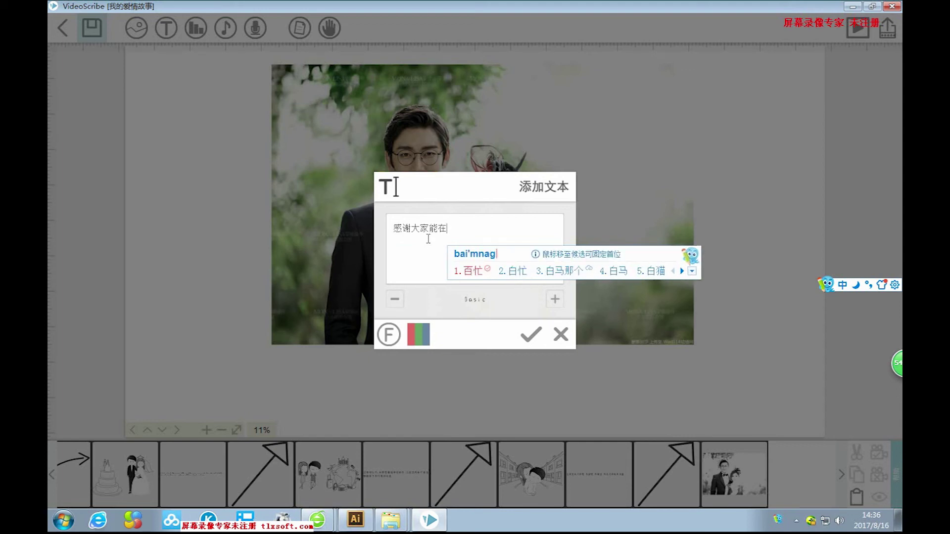
{"action": "key", "text": "space"}
{"action": "type", "text": "zhizhong"}
{"action": "key", "text": "space"}
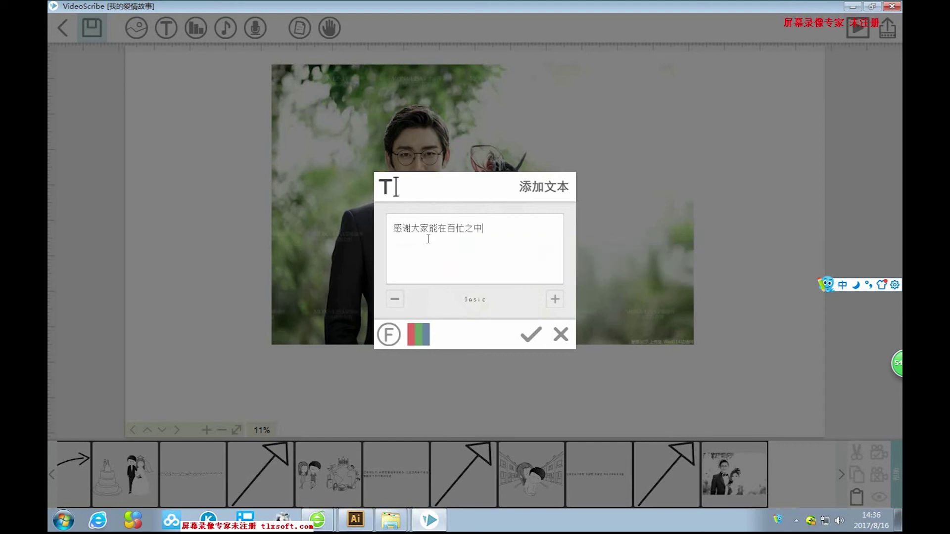
{"action": "type", "text": "jianzheng"}
{"action": "key", "text": "Escape"}
{"action": "type", "text": "jian"}
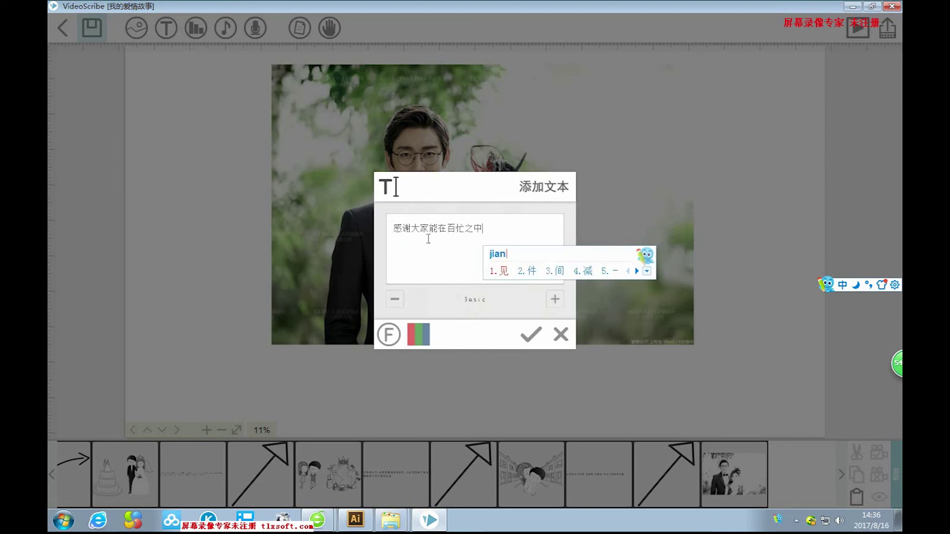
{"action": "key", "text": "BackSpace"}
{"action": "key", "text": "BackSpace"}
{"action": "key", "text": "BackSpace"}
{"action": "key", "text": "BackSpace"}
{"action": "type", "text": "l"}
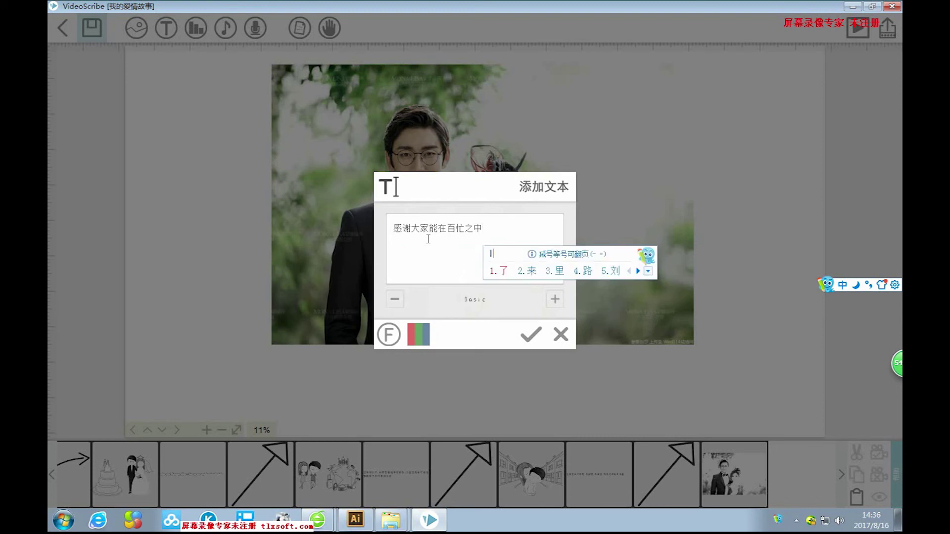
{"action": "type", "text": "2canjia"}
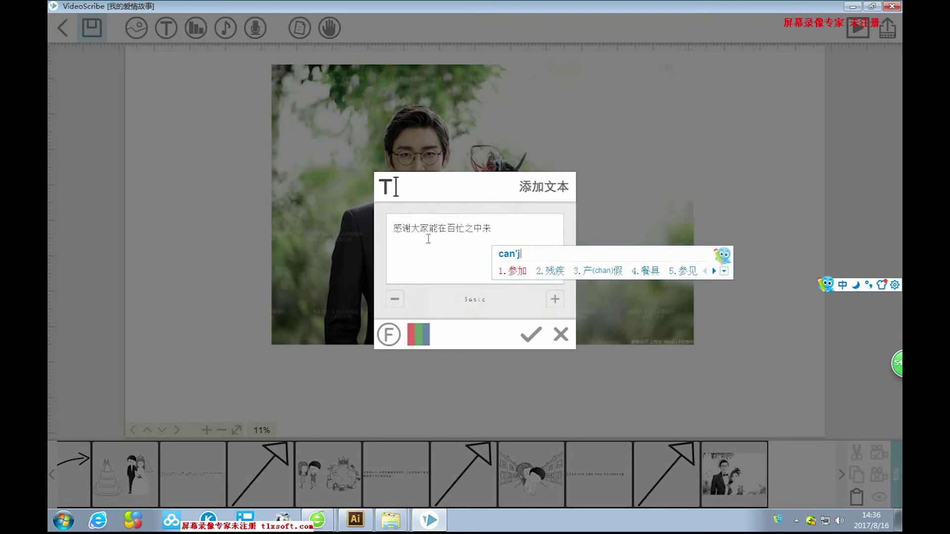
{"action": "key", "text": "space"}
{"action": "type", "text": "women"}
{"action": "key", "text": "space"}
{"action": "type", "text": "de"}
{"action": "key", "text": "space"}
{"action": "type", "text": "hunli"}
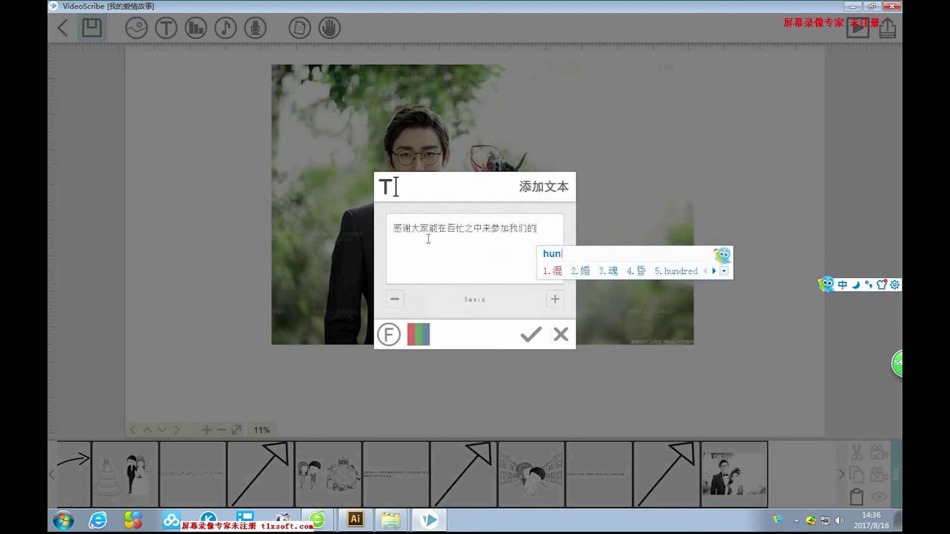
{"action": "key", "text": "space"}
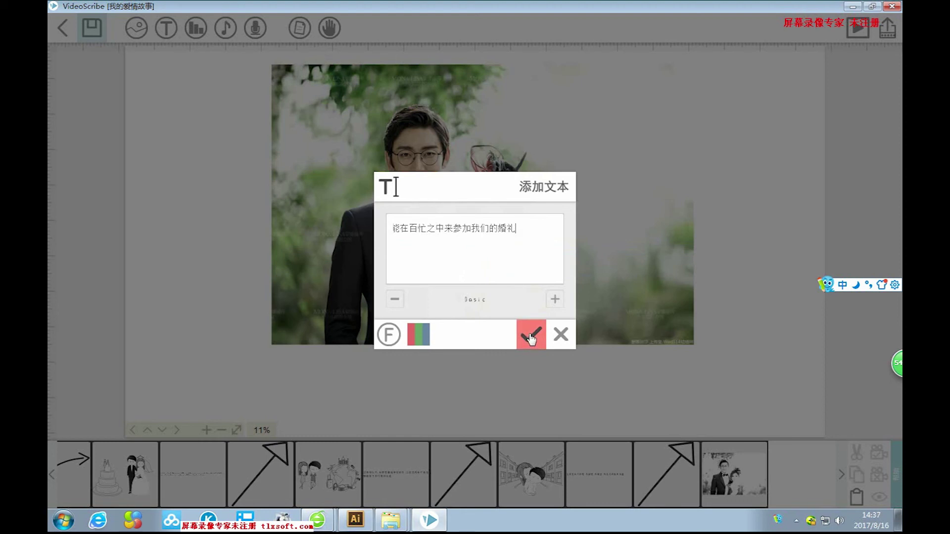
Finish the line with '，谢谢大家的祝福！'.
{"action": "type", "text": "xiexie"}
{"action": "key", "text": "space"}
{"action": "type", "text": "daj"}
{"action": "key", "text": "space"}
{"action": "type", "text": "de"}
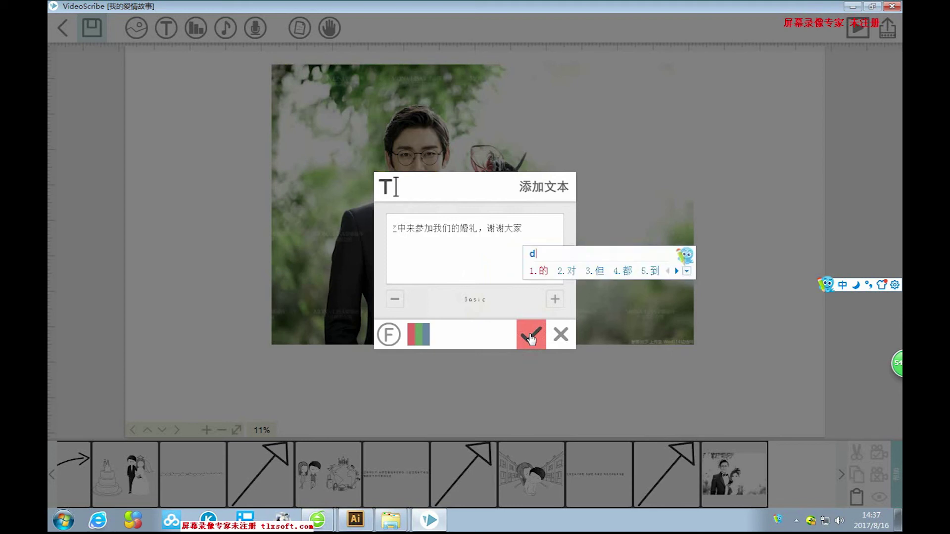
{"action": "key", "text": "space"}
{"action": "type", "text": "zhuwo"}
{"action": "key", "text": "BackSpace"}
{"action": "key", "text": "BackSpace"}
{"action": "type", "text": "fu"}
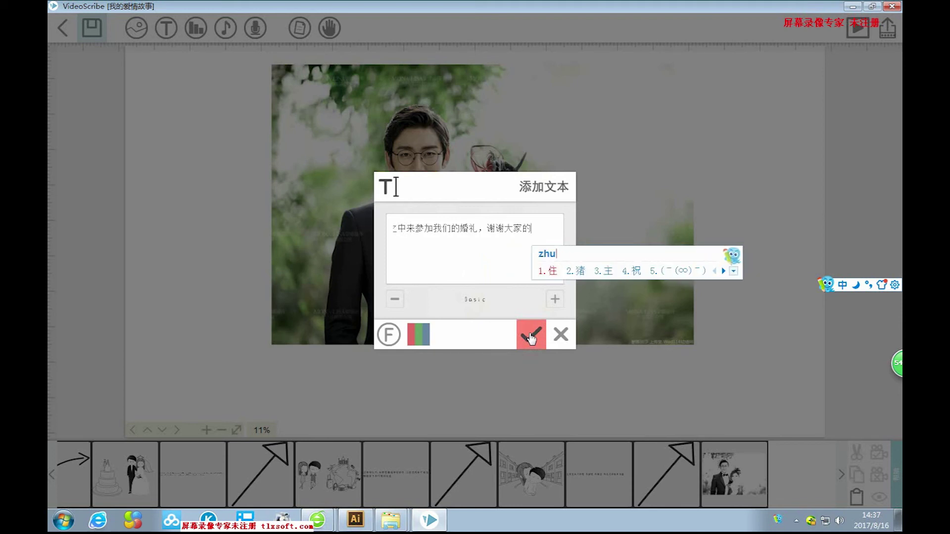
{"action": "key", "text": "space"}
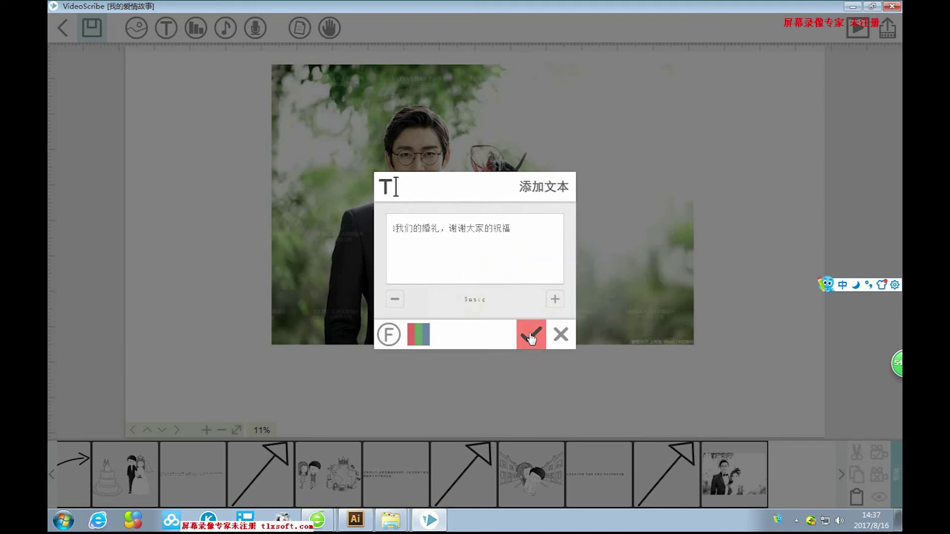
Place the thank-you line below the photo, stretch it full width, and set the camera.
{"action": "left_click", "coordinate": [531, 338]}
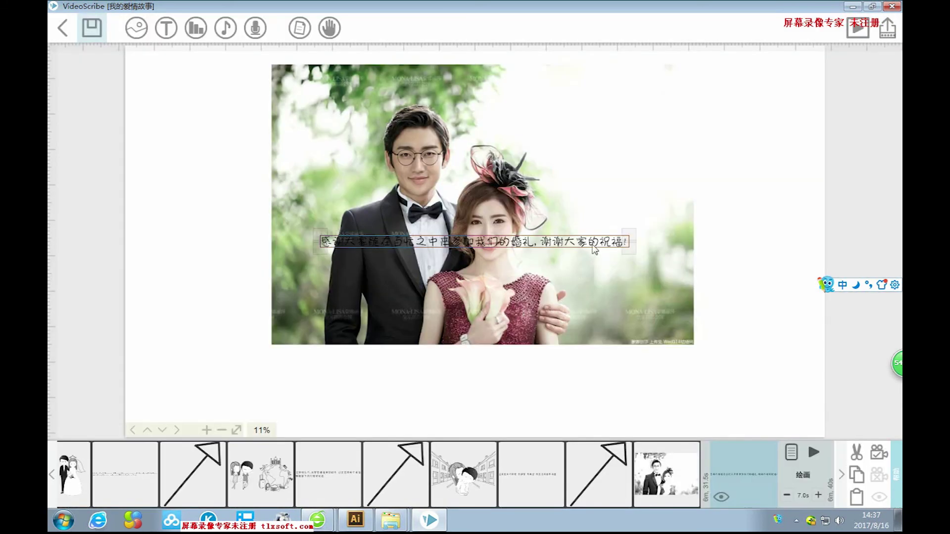
{"action": "left_click_drag", "start_coordinate": [594, 250], "coordinate": [627, 383]}
{"action": "left_click_drag", "start_coordinate": [759, 384], "coordinate": [765, 394]}
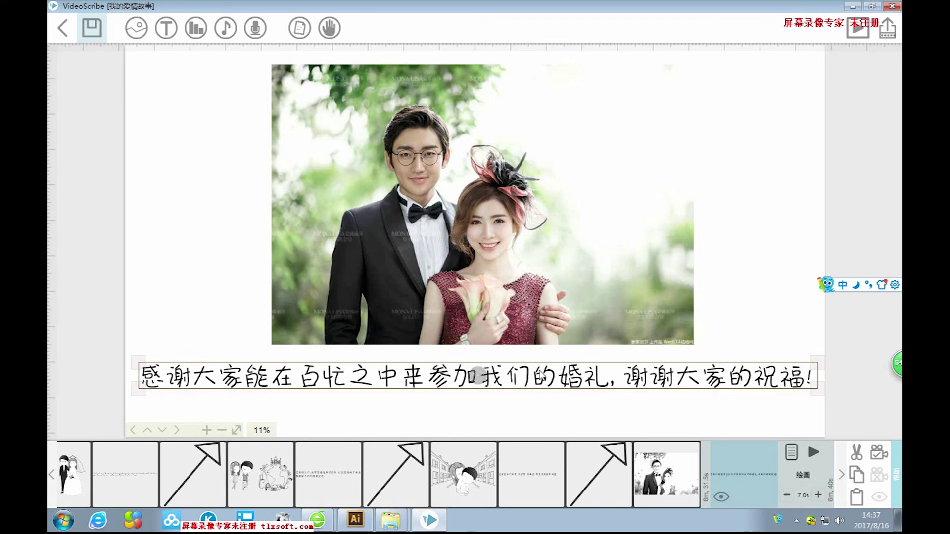
{"action": "left_click", "coordinate": [880, 454]}
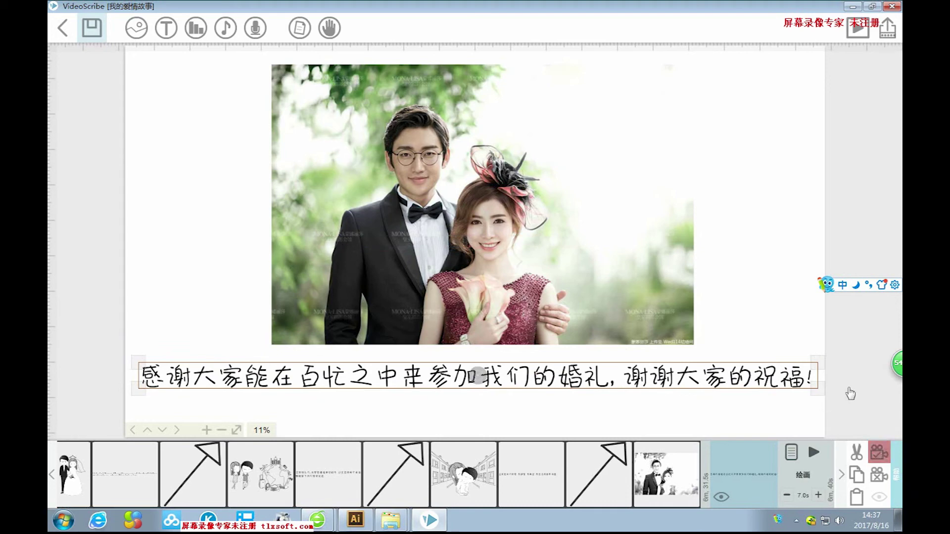
Add a small arrow from the image library under the end of the thank-you line.
{"action": "left_click", "coordinate": [809, 277]}
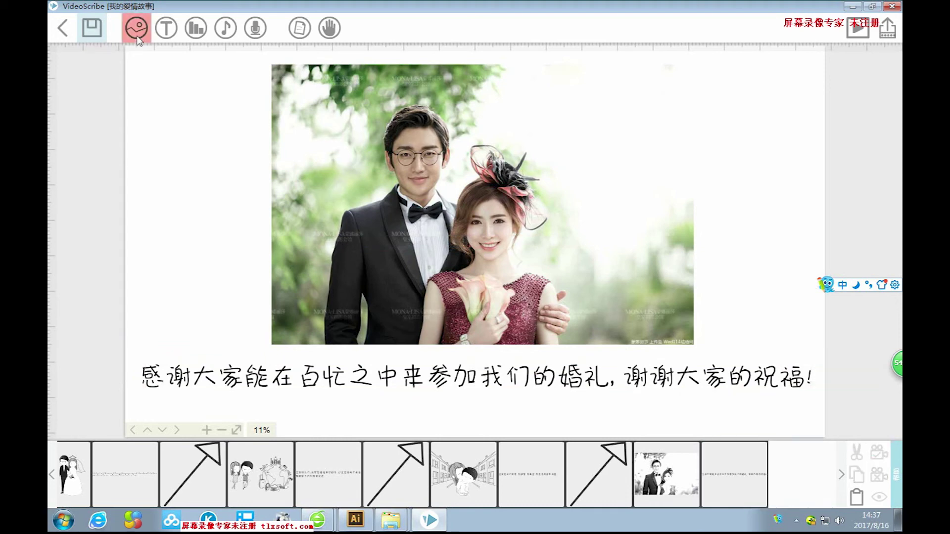
{"action": "left_click", "coordinate": [136, 27]}
{"action": "left_click", "coordinate": [366, 214]}
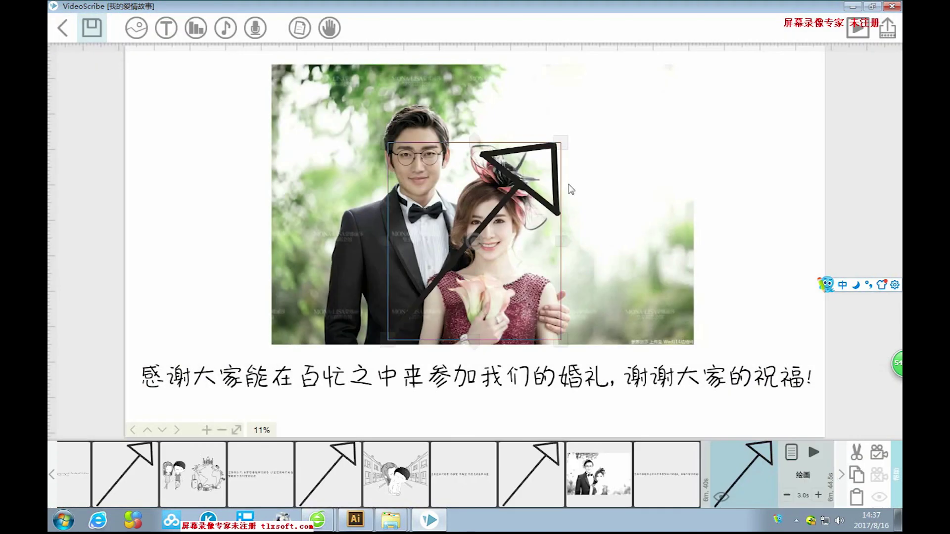
{"action": "left_click_drag", "start_coordinate": [560, 141], "coordinate": [699, 425]}
{"action": "left_click_drag", "start_coordinate": [695, 395], "coordinate": [783, 411]}
{"action": "left_click", "coordinate": [802, 460]}
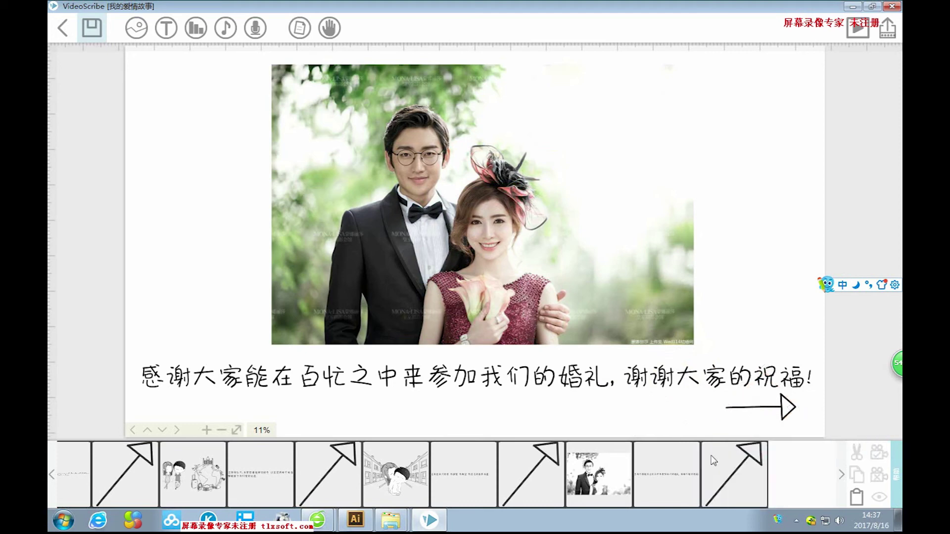
Confirm the thank-you text's animation properties.
{"action": "left_click", "coordinate": [677, 469]}
{"action": "left_click", "coordinate": [723, 451]}
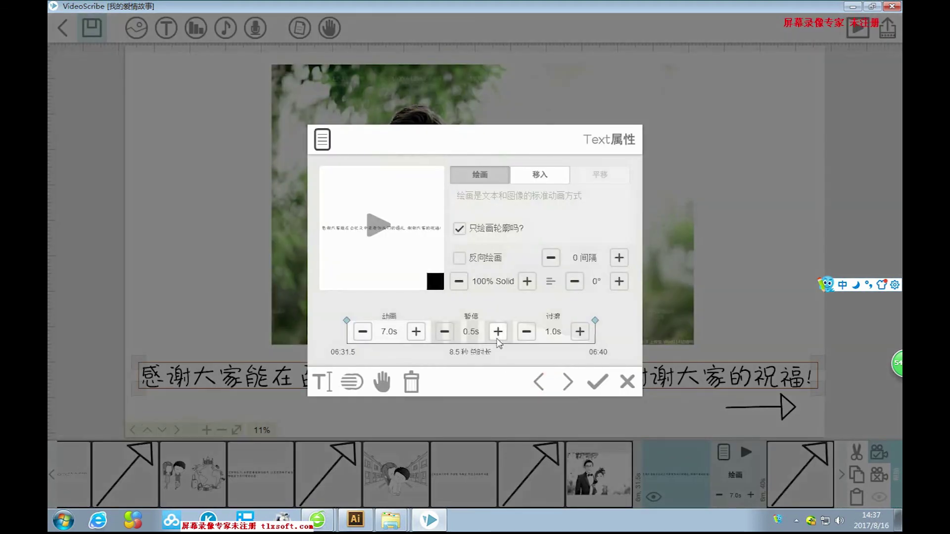
{"action": "left_click", "coordinate": [598, 381]}
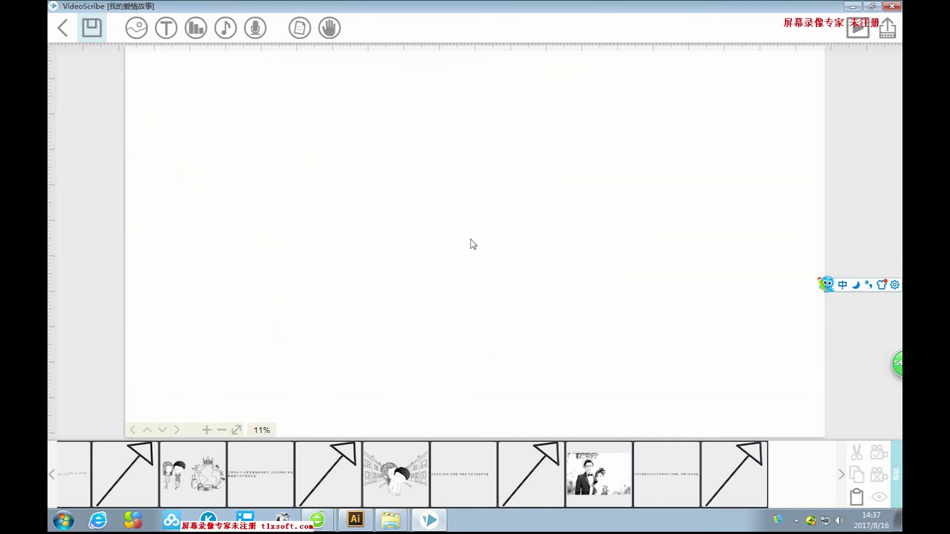
Add the 時光映像 projector logo from the image library and enlarge it.
{"action": "left_click", "coordinate": [133, 29]}
{"action": "left_click", "coordinate": [293, 394]}
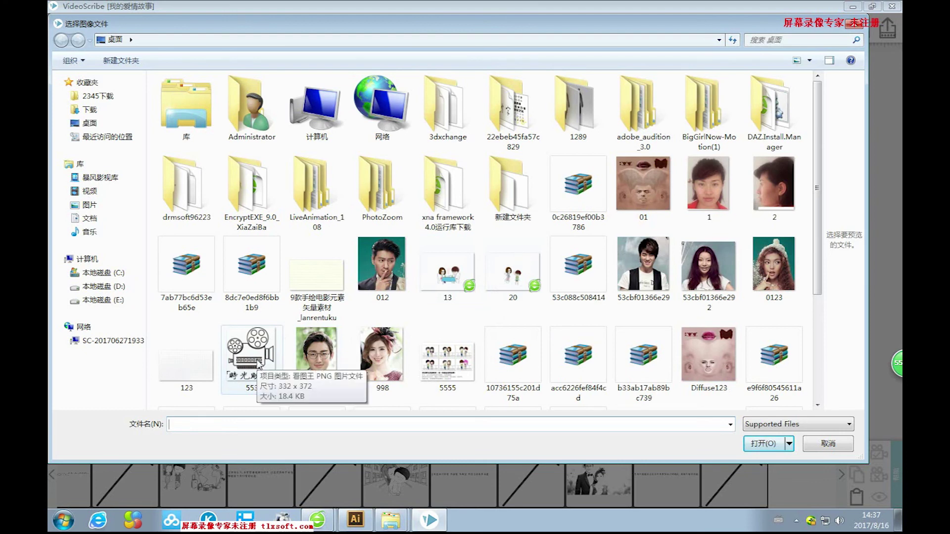
{"action": "left_click", "coordinate": [819, 442]}
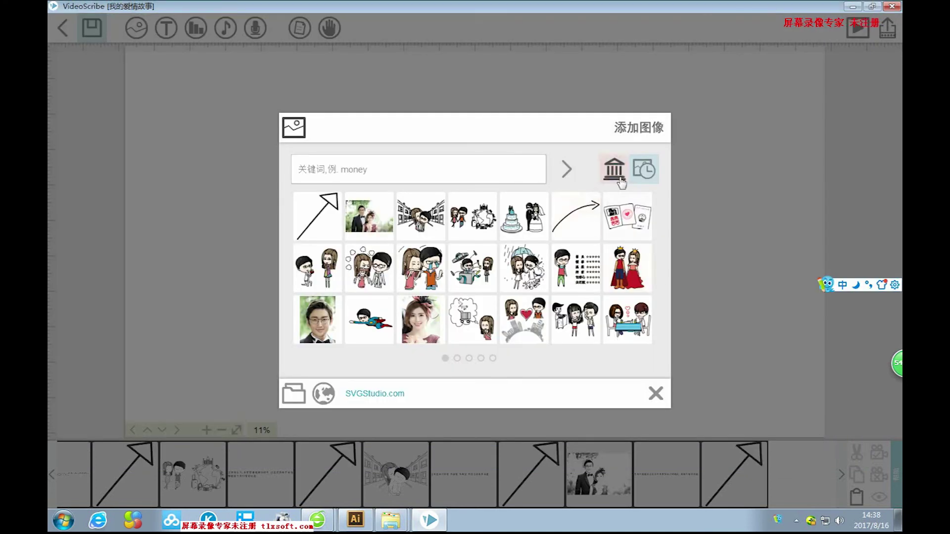
{"action": "left_click", "coordinate": [481, 358]}
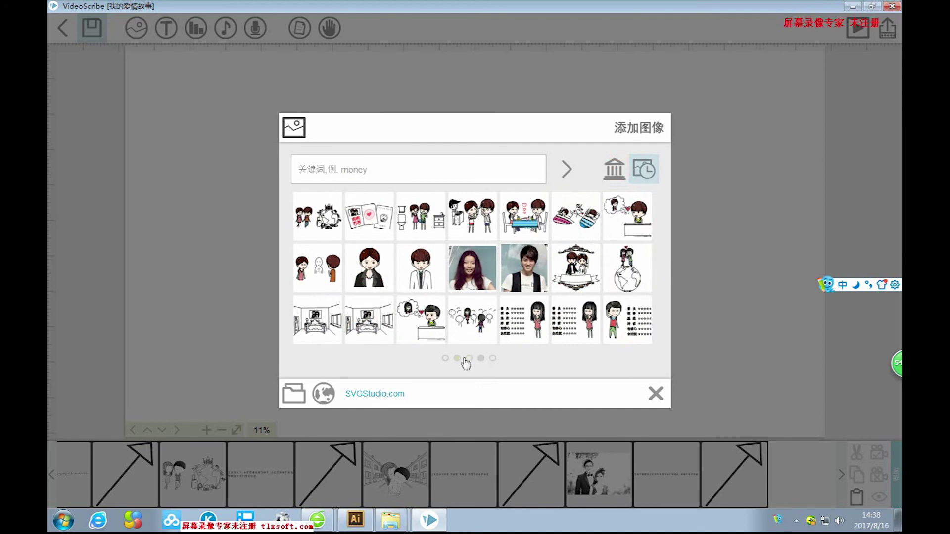
{"action": "left_click", "coordinate": [468, 360]}
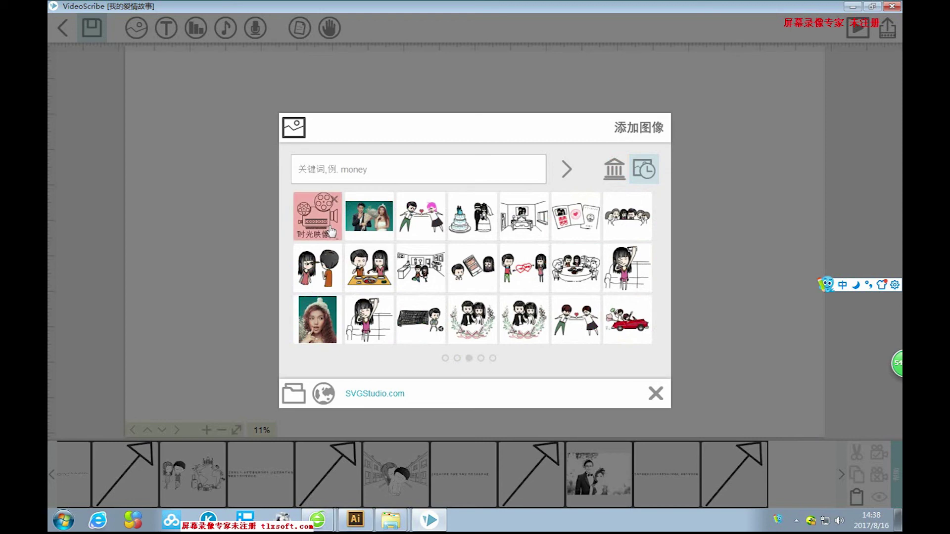
{"action": "left_click", "coordinate": [456, 359]}
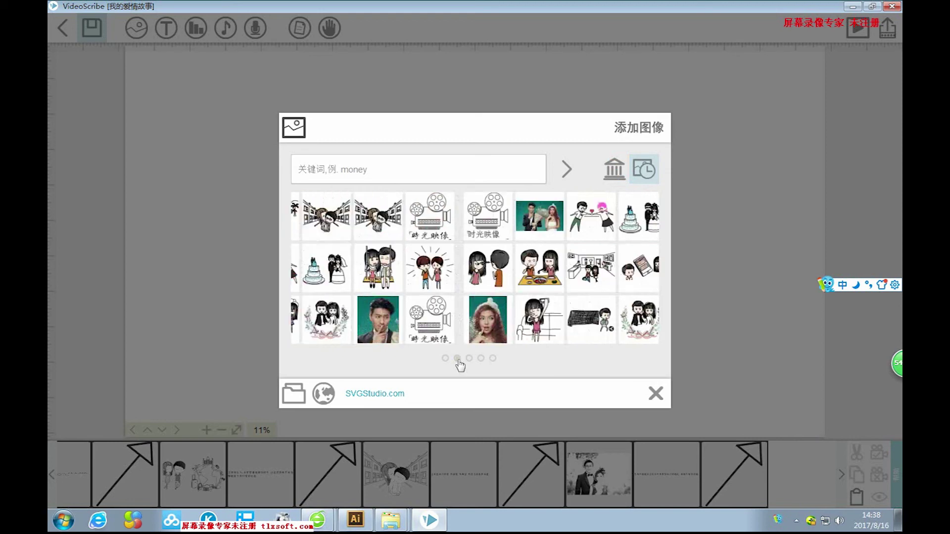
{"action": "left_click", "coordinate": [627, 216]}
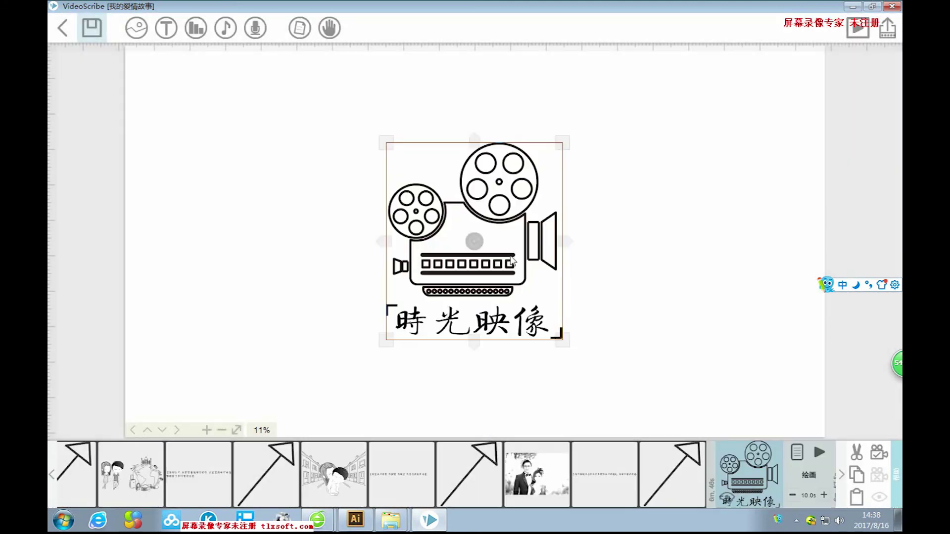
{"action": "left_click_drag", "start_coordinate": [562, 335], "coordinate": [575, 348]}
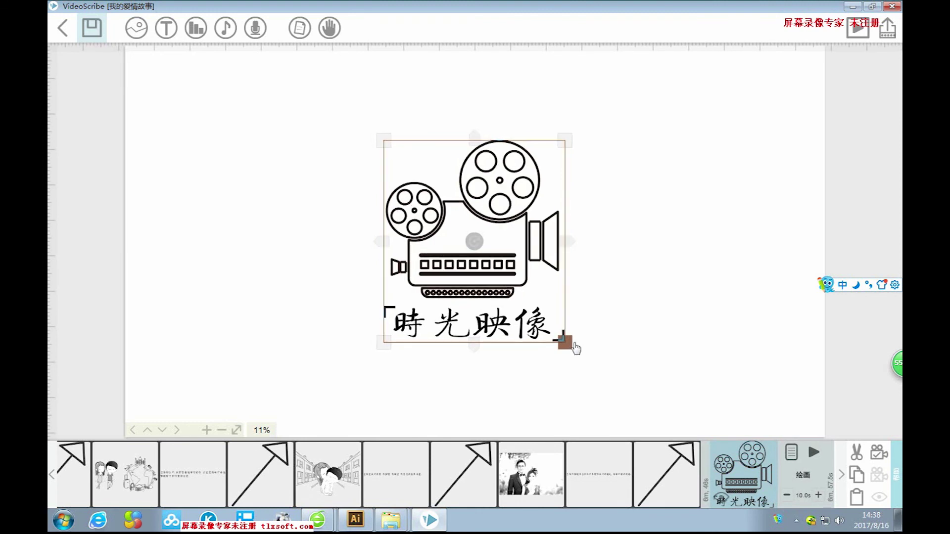
Shrink the 時光映像 logo to medium size and move it to the upper left.
{"action": "left_click_drag", "start_coordinate": [521, 298], "coordinate": [516, 220]}
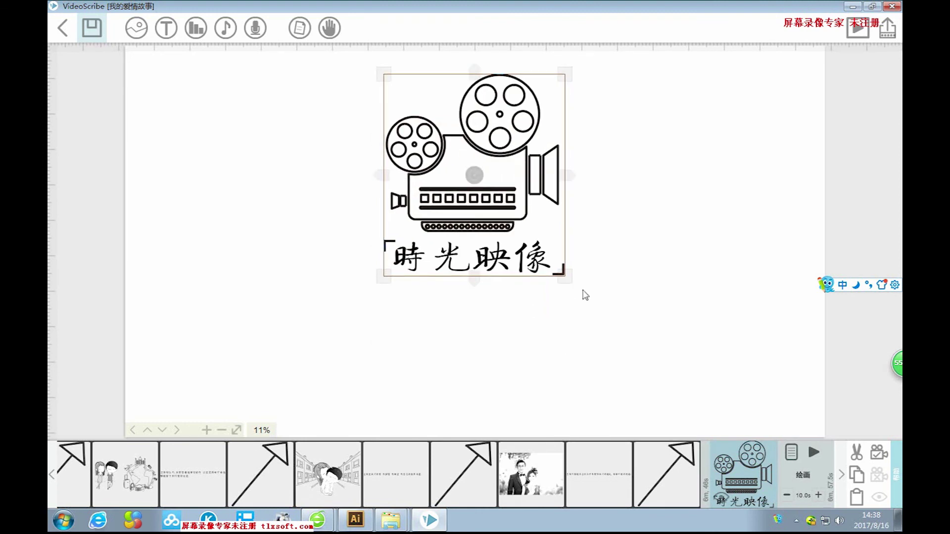
{"action": "left_click", "coordinate": [562, 280]}
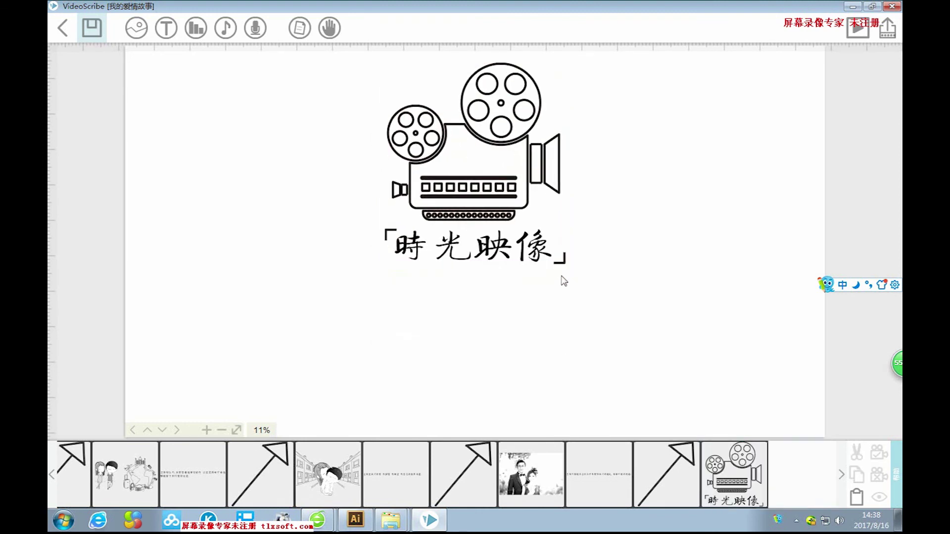
{"action": "left_click_drag", "start_coordinate": [513, 170], "coordinate": [513, 191]}
{"action": "left_click_drag", "start_coordinate": [567, 275], "coordinate": [520, 181]}
{"action": "left_click_drag", "start_coordinate": [557, 225], "coordinate": [547, 200]}
{"action": "left_click_drag", "start_coordinate": [496, 173], "coordinate": [496, 170]}
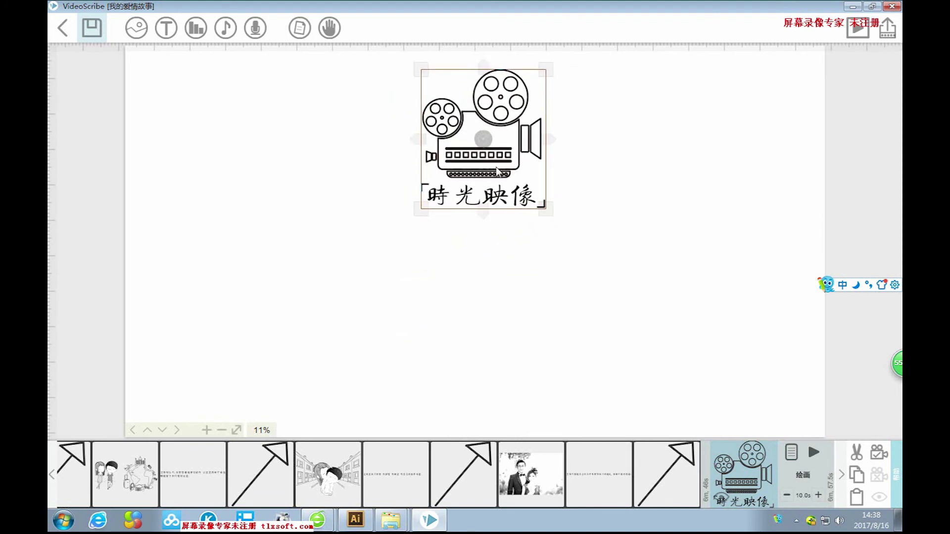
{"action": "left_click_drag", "start_coordinate": [497, 171], "coordinate": [339, 213]}
{"action": "left_click_drag", "start_coordinate": [388, 251], "coordinate": [397, 267]}
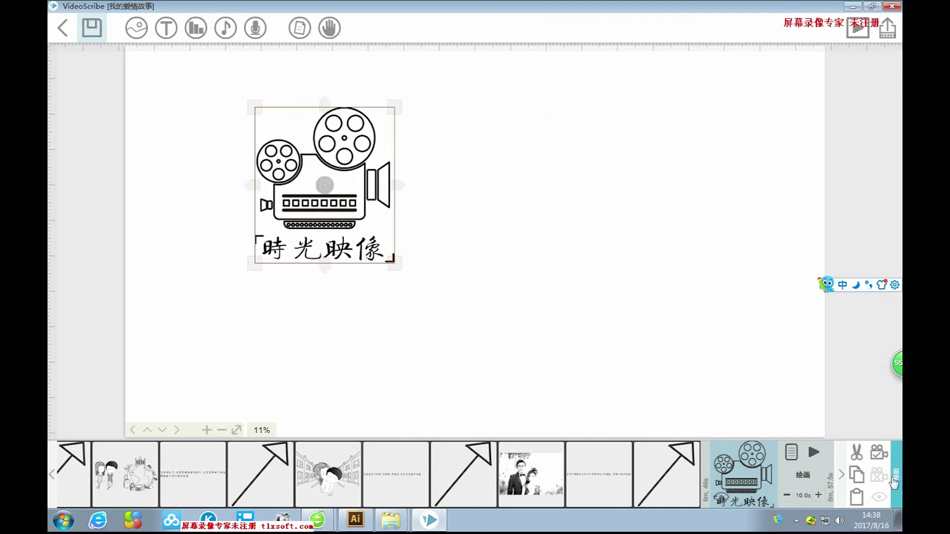
{"action": "left_click", "coordinate": [672, 337]}
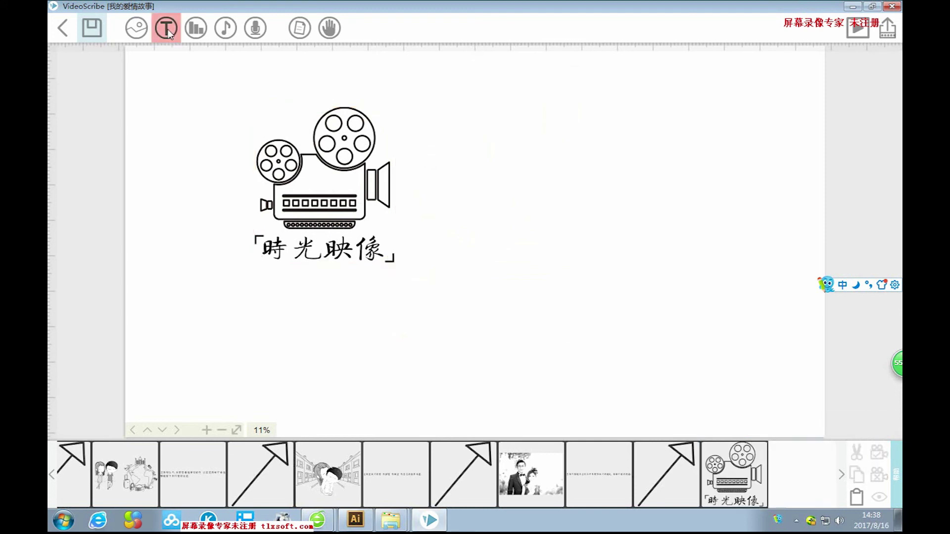
{"action": "left_click", "coordinate": [166, 28]}
Type '时光映像工作室制作' with a second line for the studio's WeChat contact.
{"action": "type", "text": "时光yingxiang"}
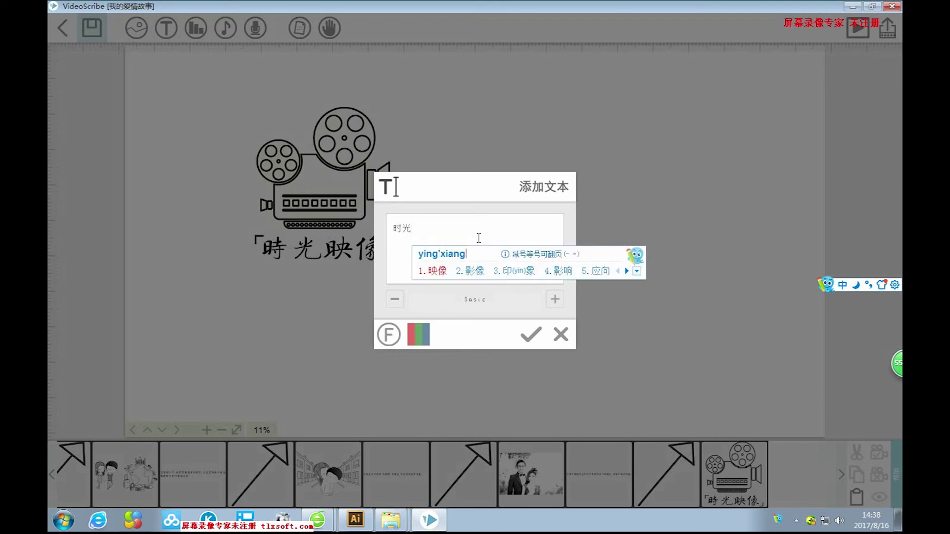
{"action": "key", "text": "space"}
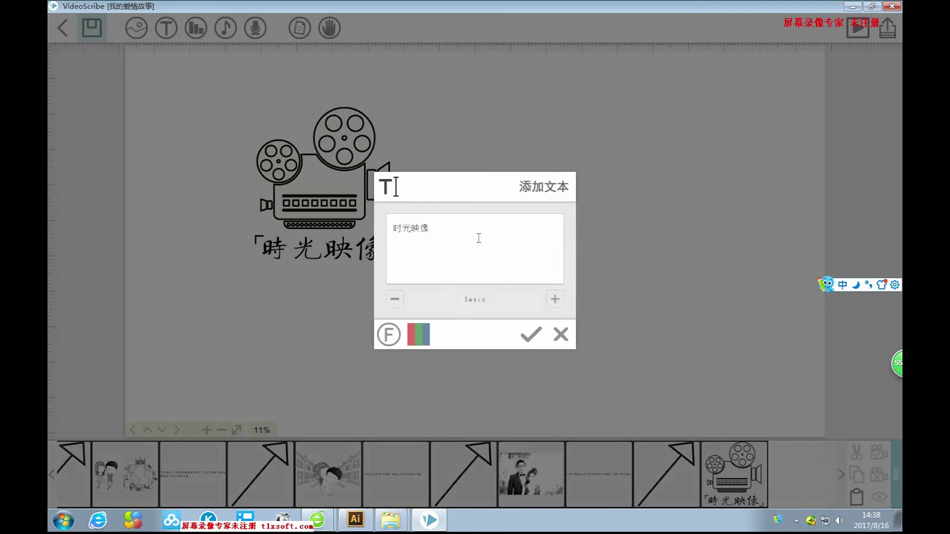
{"action": "type", "text": "gongzuoshi"}
{"action": "key", "text": "space"}
{"action": "type", "text": "zhizuo"}
{"action": "key", "text": "space"}
{"action": "key", "text": "Return"}
{"action": "type", "text": "weixin"}
{"action": "key", "text": "space"}
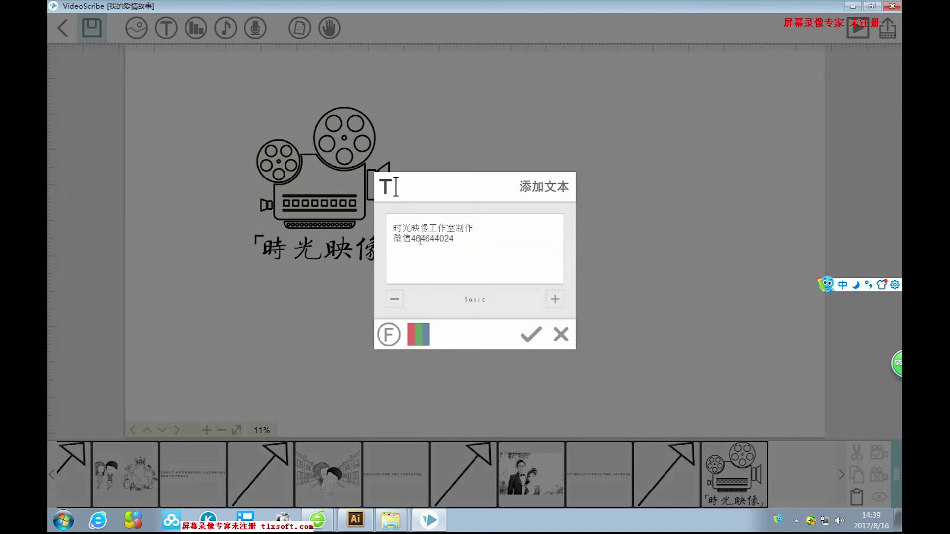
Place the credit text, enlarge it, and position it right of the projector logo.
{"action": "left_click", "coordinate": [530, 335]}
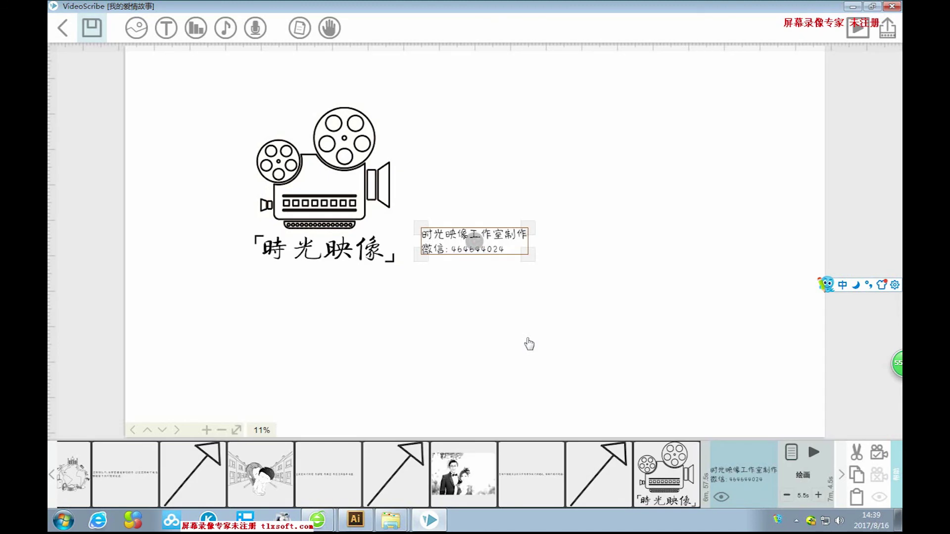
{"action": "left_click_drag", "start_coordinate": [530, 267], "coordinate": [564, 224]}
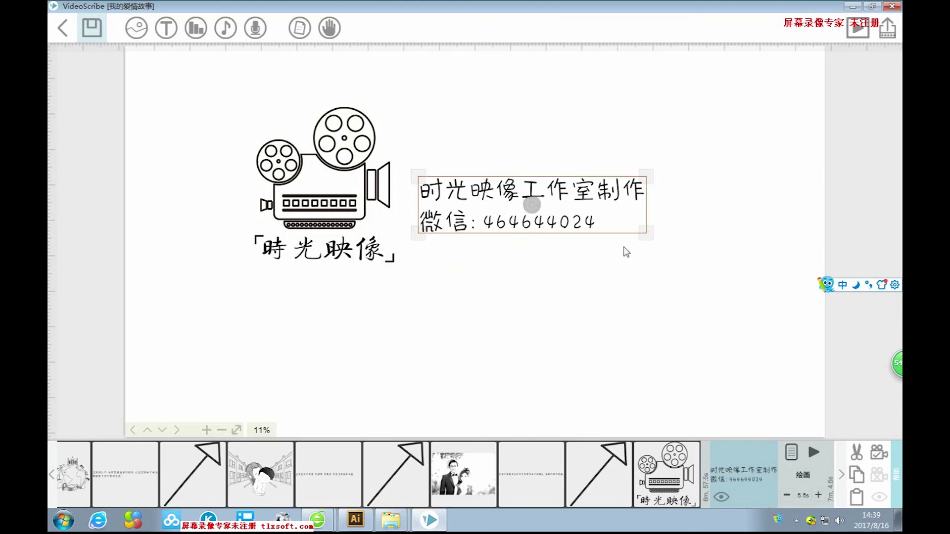
{"action": "left_click_drag", "start_coordinate": [641, 243], "coordinate": [668, 236]}
{"action": "left_click_drag", "start_coordinate": [582, 229], "coordinate": [601, 227]}
{"action": "left_click_drag", "start_coordinate": [689, 234], "coordinate": [689, 236]}
{"action": "left_click_drag", "start_coordinate": [604, 221], "coordinate": [609, 221]}
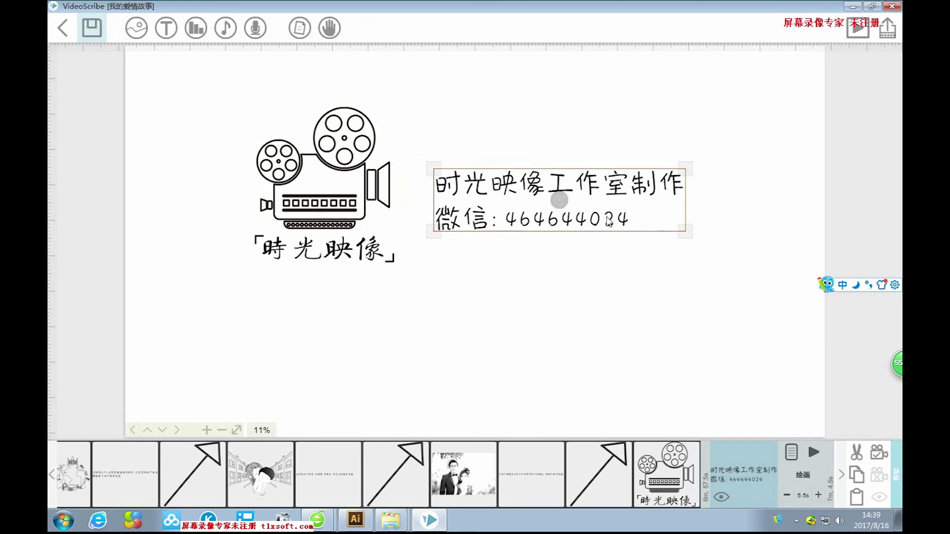
{"action": "left_click", "coordinate": [629, 366]}
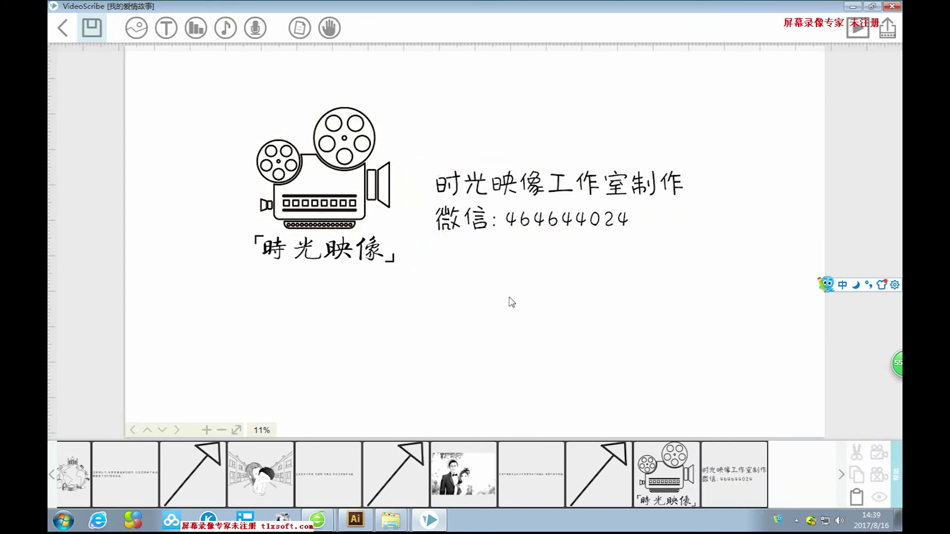
Add the text 我们的婚礼即将开始 to the canvas and move it down below the credits.
{"action": "left_click", "coordinate": [166, 28]}
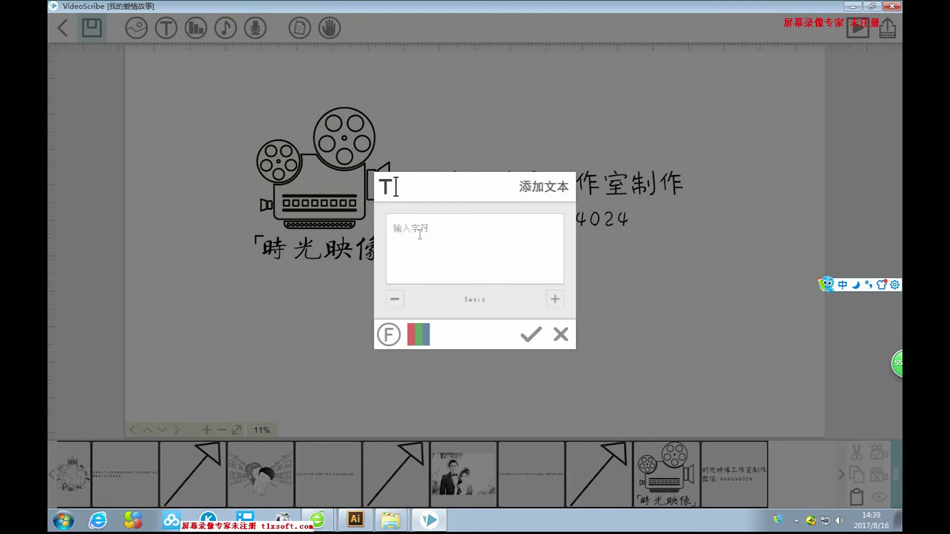
{"action": "type", "text": "women"}
{"action": "key", "text": "space"}
{"action": "type", "text": "d"}
{"action": "key", "text": "space"}
{"action": "type", "text": "hunli"}
{"action": "key", "text": "space"}
{"action": "type", "text": "ji"}
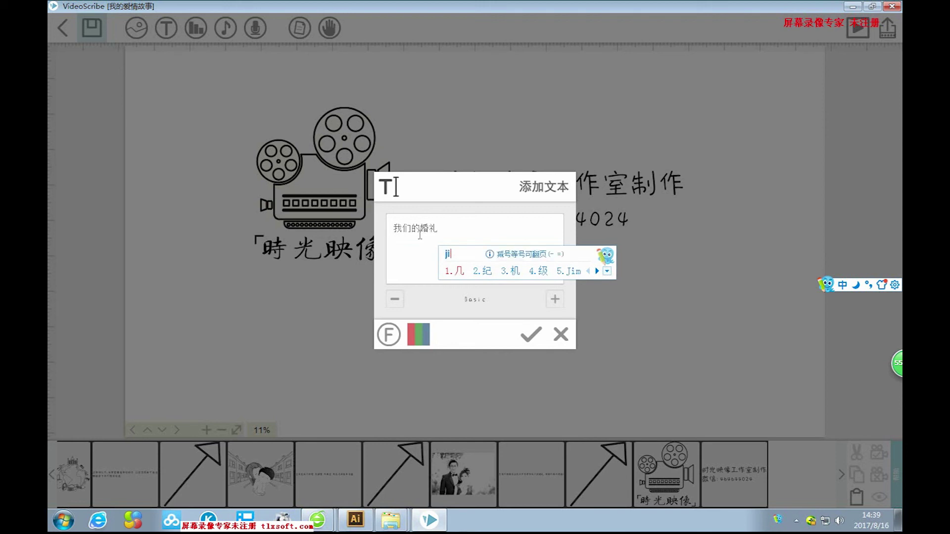
{"action": "type", "text": "'j"}
{"action": "key", "text": "space"}
{"action": "type", "text": "kaishi"}
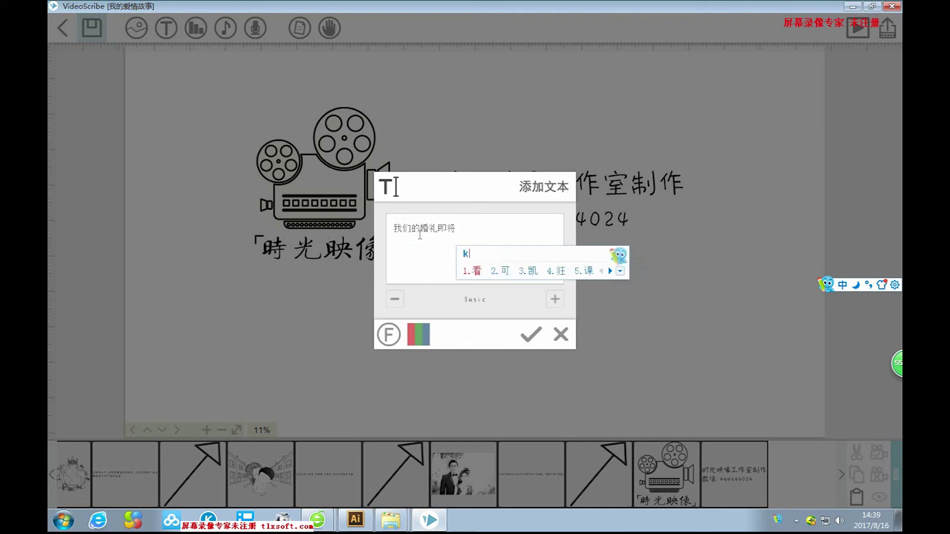
{"action": "key", "text": "space"}
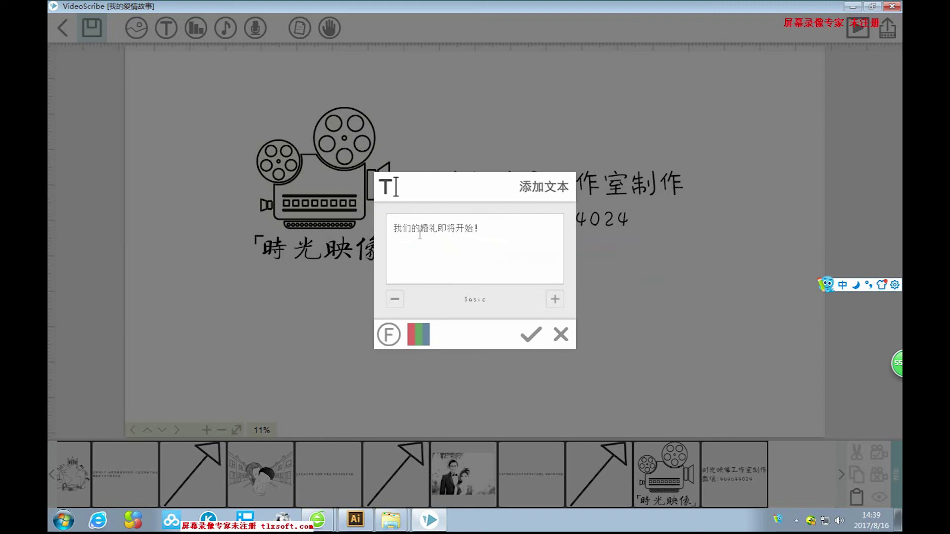
{"action": "left_click", "coordinate": [529, 335]}
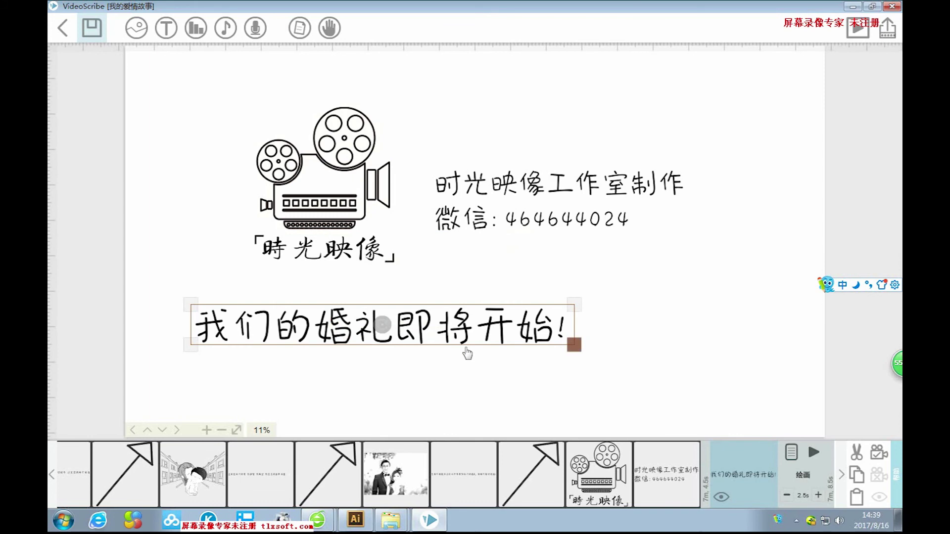
{"action": "left_click_drag", "start_coordinate": [468, 336], "coordinate": [545, 348]}
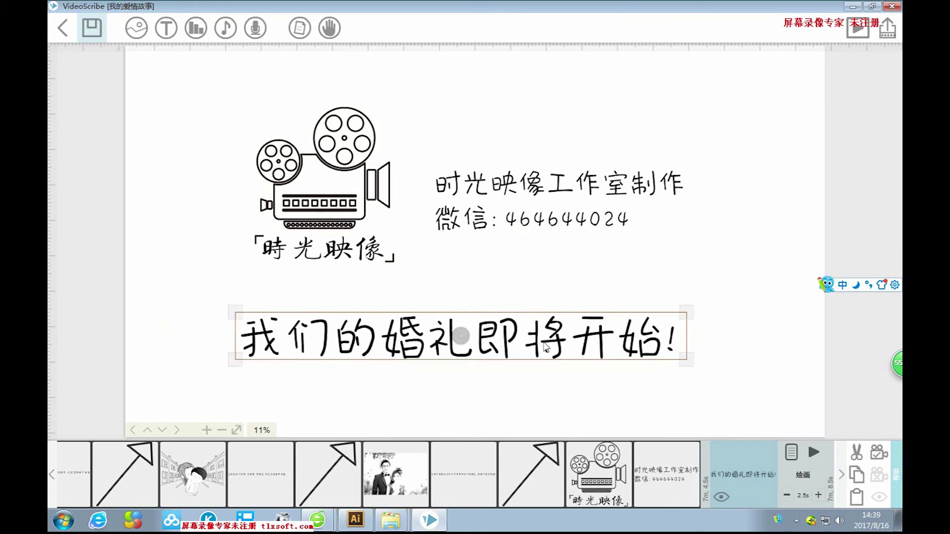
Shorten the wording to 婚礼即将开始!, then enlarge and position the text.
{"action": "double_click", "coordinate": [511, 341]}
{"action": "left_click", "coordinate": [322, 381]}
{"action": "key", "text": "BackSpace"}
{"action": "left_click", "coordinate": [551, 332]}
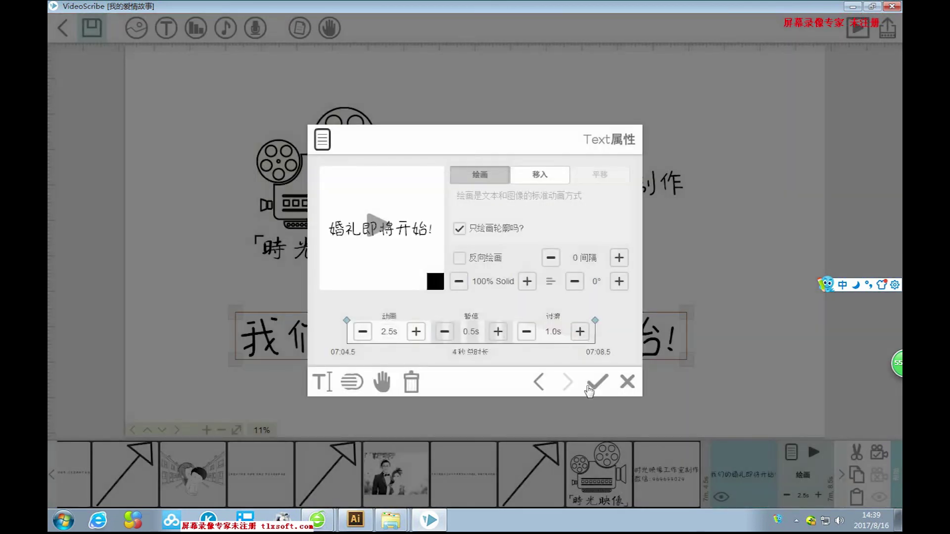
{"action": "left_click", "coordinate": [596, 382]}
{"action": "left_click_drag", "start_coordinate": [615, 363], "coordinate": [631, 362]}
{"action": "left_click_drag", "start_coordinate": [714, 386], "coordinate": [714, 378]}
{"action": "left_click_drag", "start_coordinate": [616, 352], "coordinate": [621, 348]}
Raise the 婚礼即将开始! text's pause to 4.0s.
{"action": "left_click", "coordinate": [770, 383]}
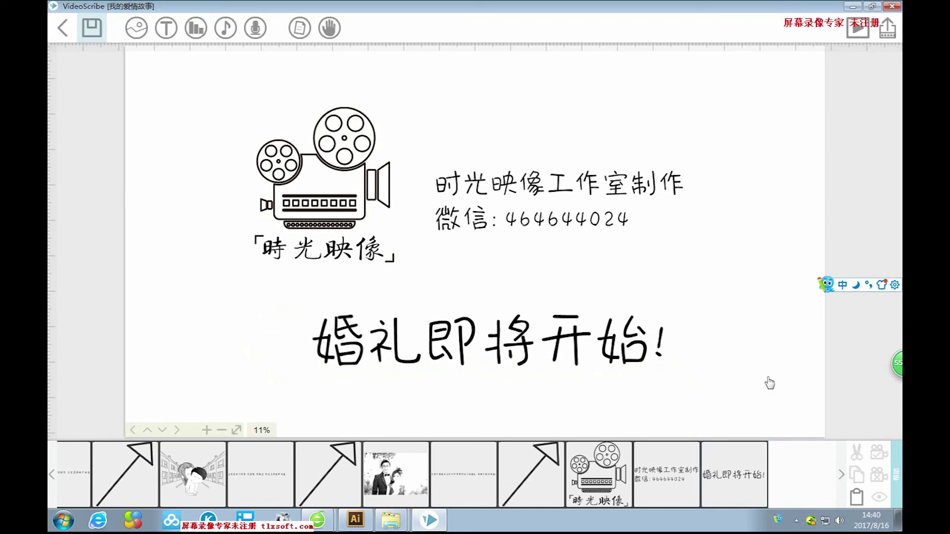
{"action": "left_click", "coordinate": [620, 195]}
{"action": "left_click", "coordinate": [344, 155]}
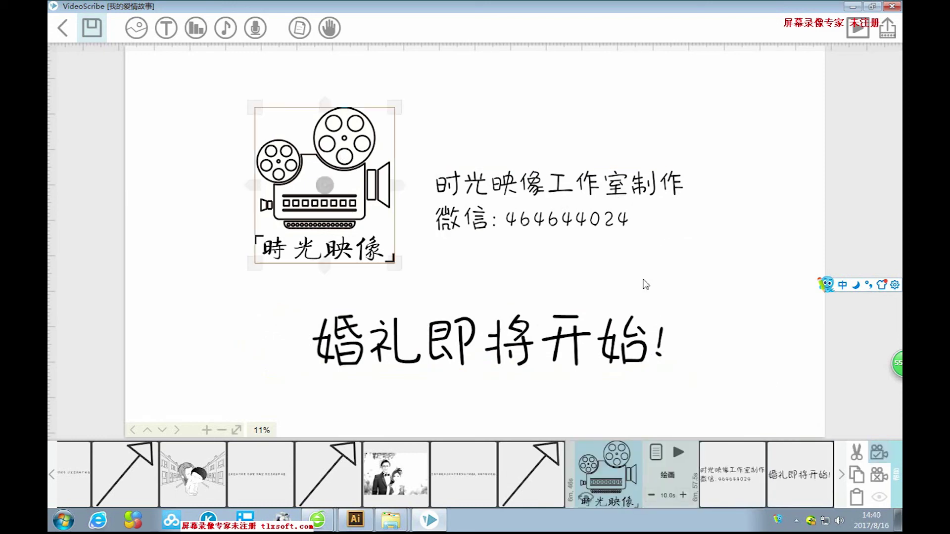
{"action": "left_click", "coordinate": [662, 325]}
{"action": "left_click", "coordinate": [629, 337]}
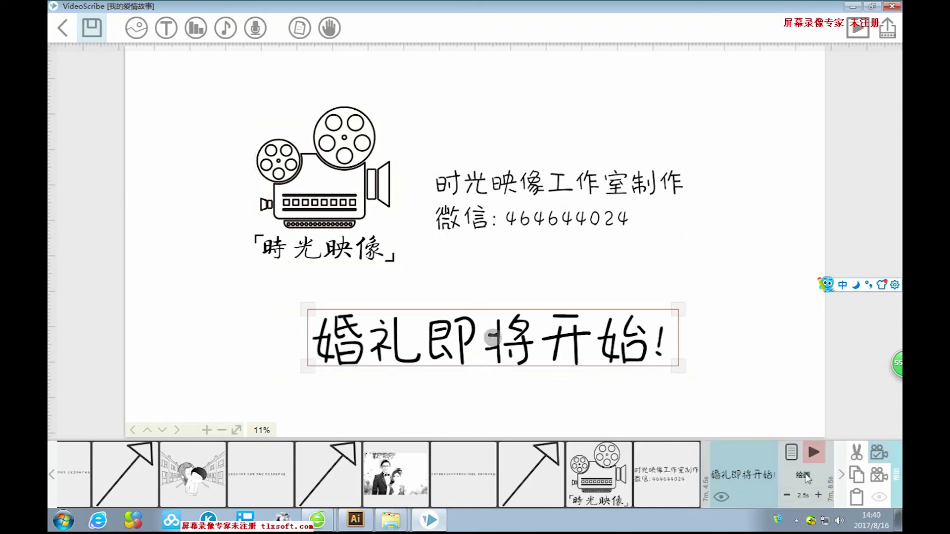
{"action": "left_click", "coordinate": [792, 454]}
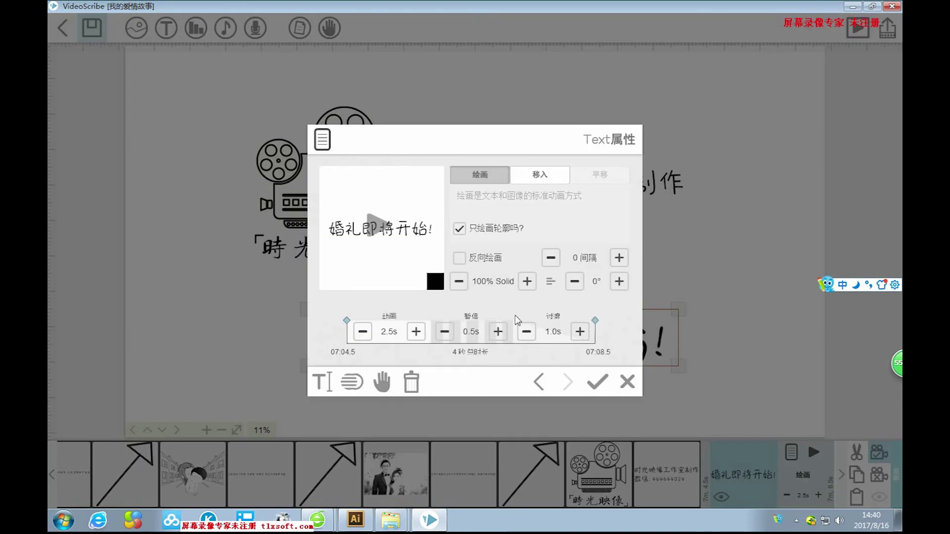
{"action": "left_click", "coordinate": [498, 332]}
{"action": "left_click", "coordinate": [497, 331]}
{"action": "left_click", "coordinate": [497, 332]}
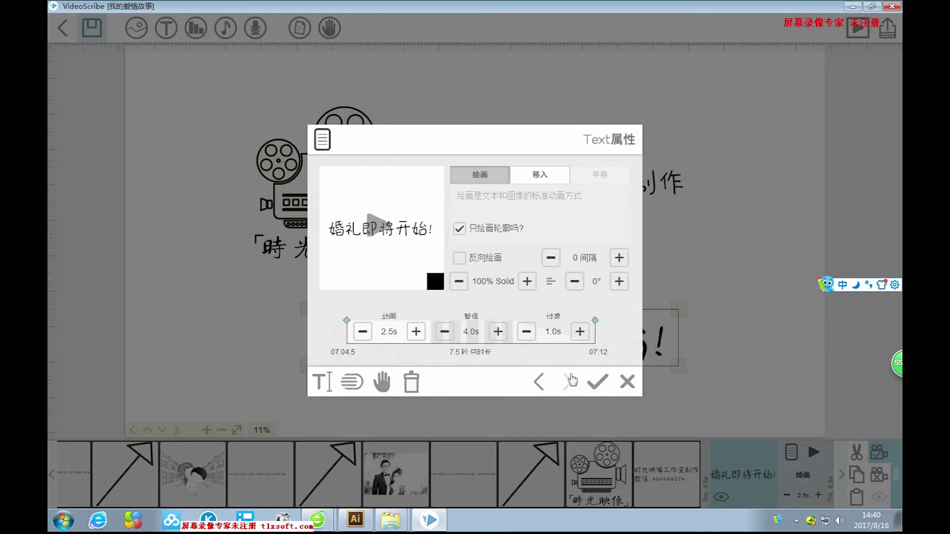
{"action": "left_click", "coordinate": [598, 381]}
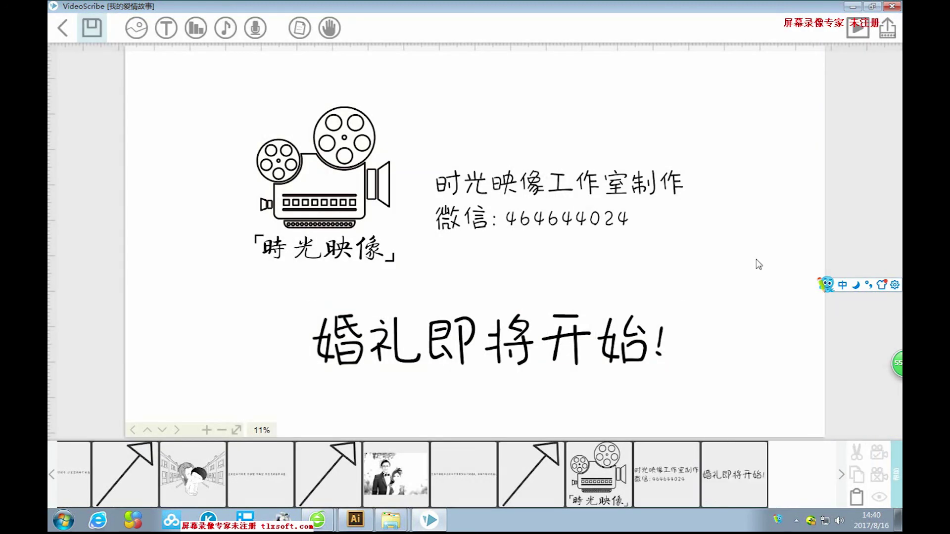
{"action": "left_click", "coordinate": [860, 30]}
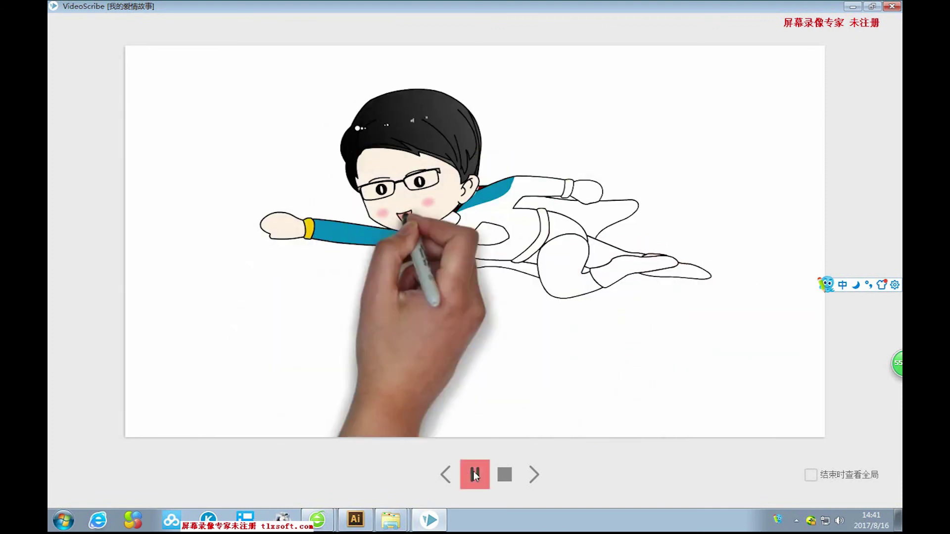
{"action": "left_click", "coordinate": [474, 475]}
{"action": "left_click", "coordinate": [504, 476]}
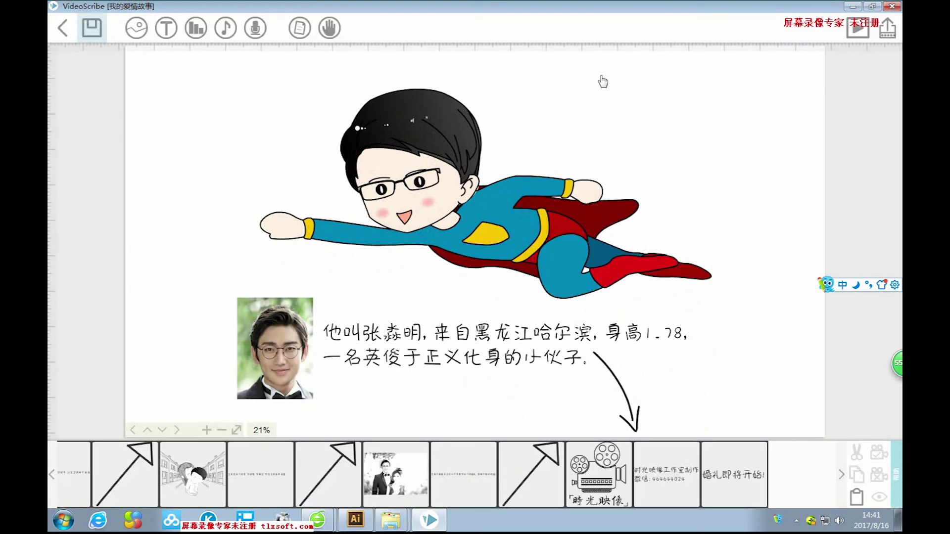
Import the desktop MP3 file 2221 and confirm it as the background music.
{"action": "left_click", "coordinate": [225, 30]}
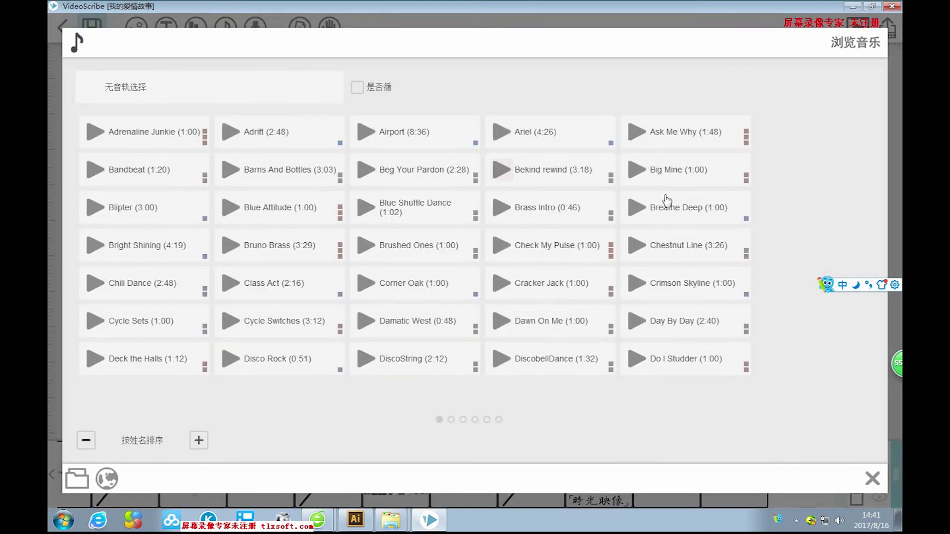
{"action": "left_click", "coordinate": [451, 420]}
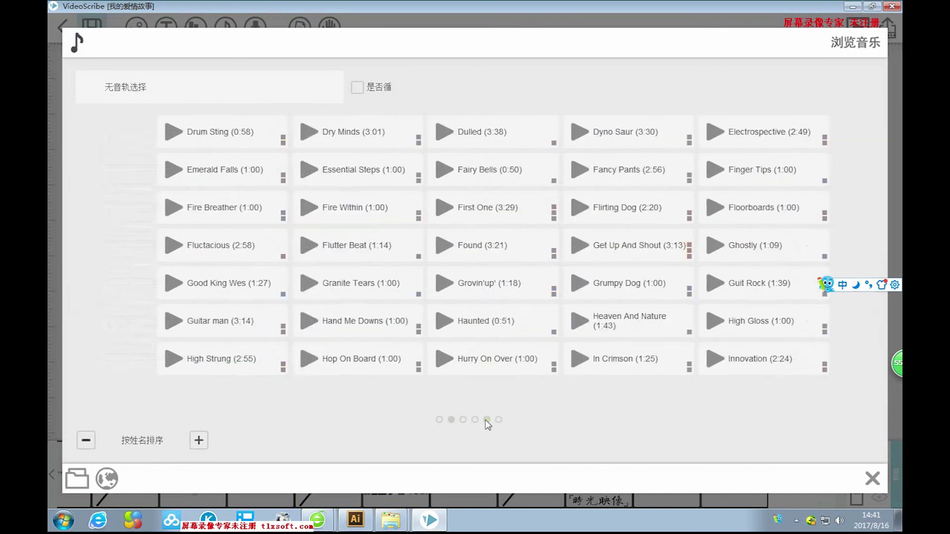
{"action": "left_click", "coordinate": [498, 420]}
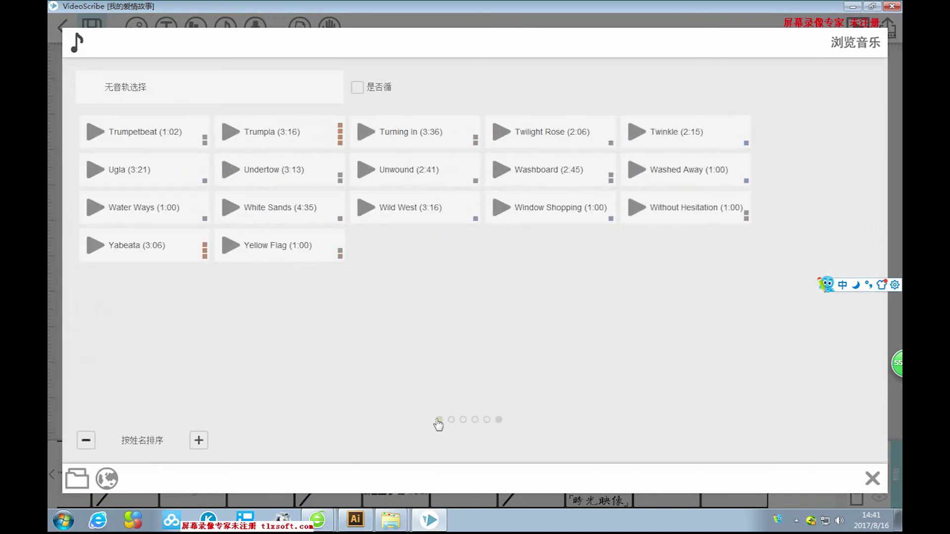
{"action": "left_click", "coordinate": [439, 419]}
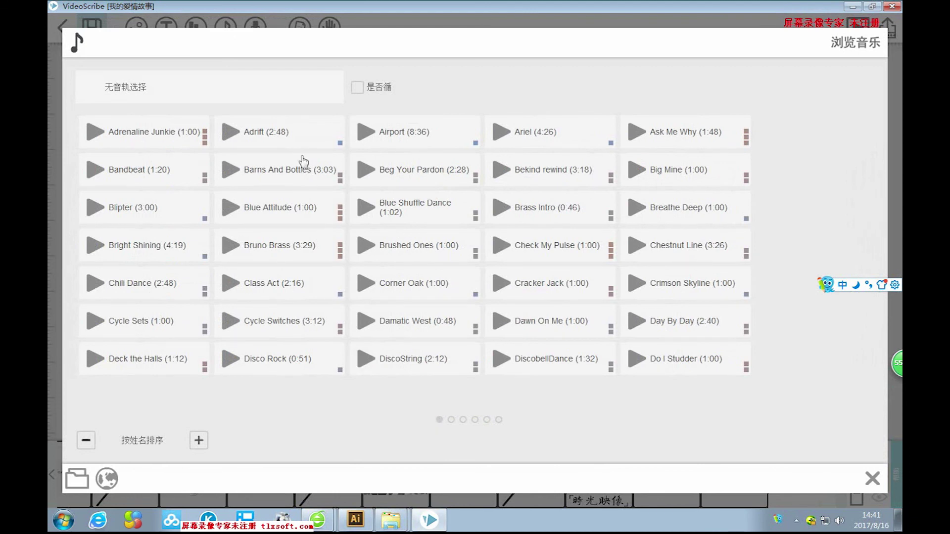
{"action": "left_click", "coordinate": [80, 478]}
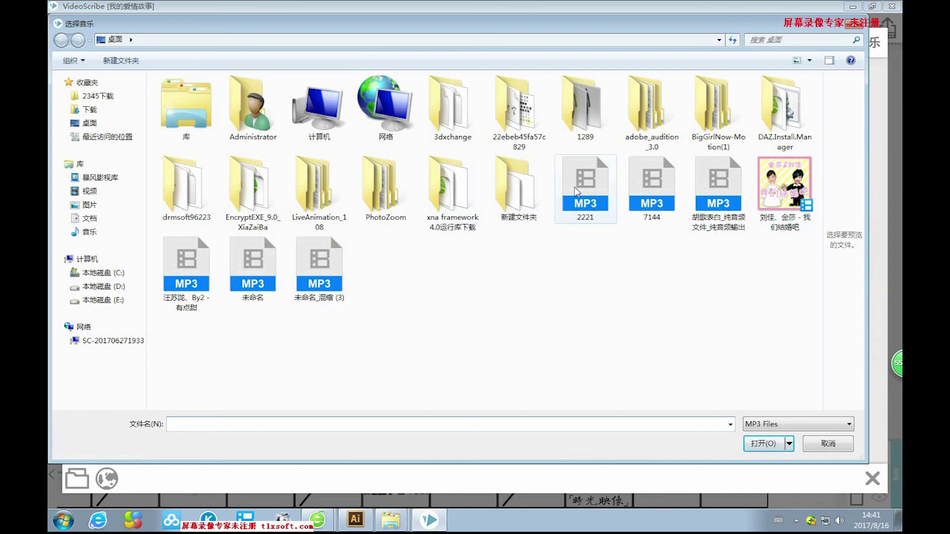
{"action": "left_click", "coordinate": [578, 192]}
{"action": "left_click", "coordinate": [765, 444]}
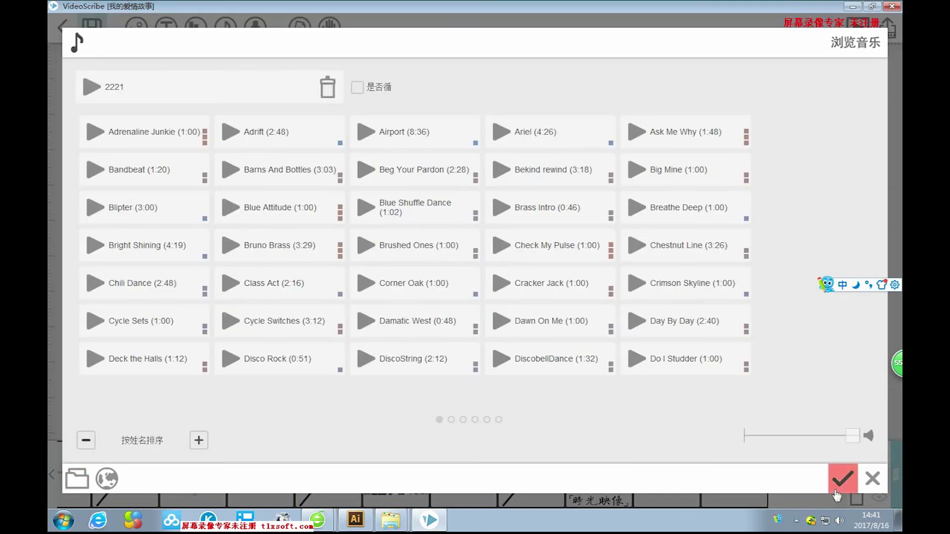
{"action": "left_click", "coordinate": [841, 485]}
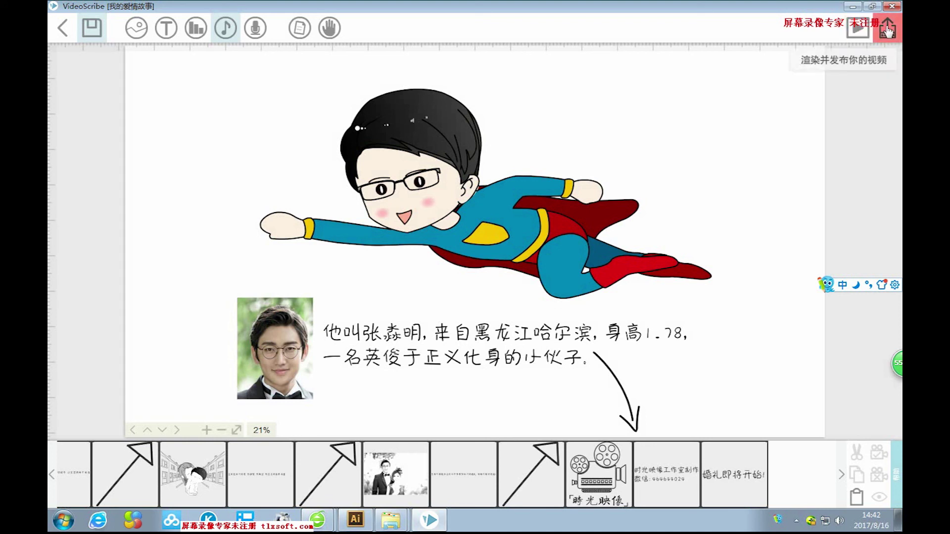
Set the lined-paper image 纸张1 as the canvas background image.
{"action": "left_click", "coordinate": [887, 30]}
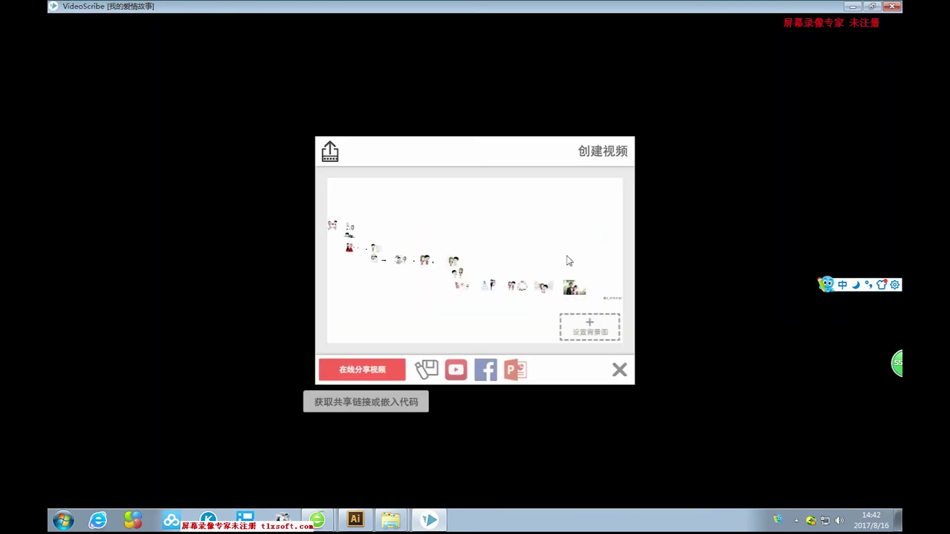
{"action": "left_click", "coordinate": [592, 330]}
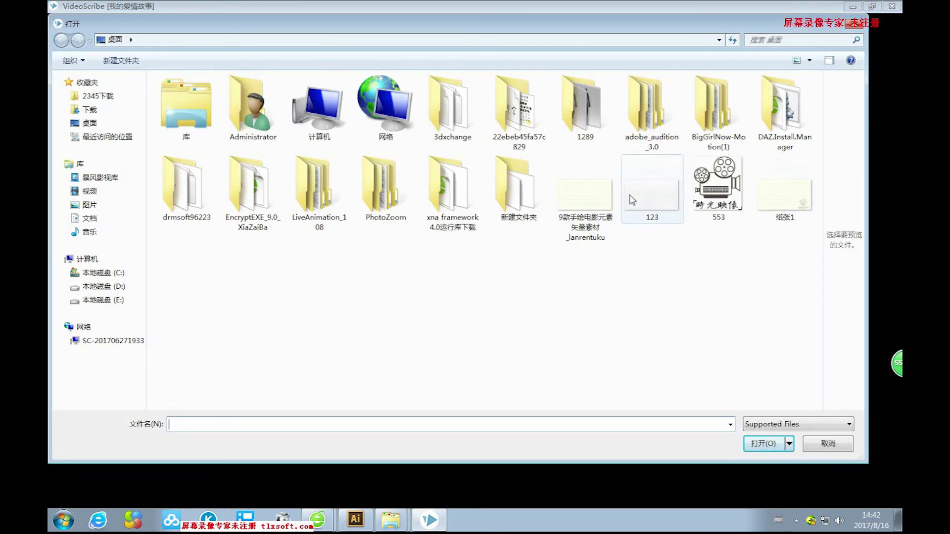
{"action": "left_click", "coordinate": [780, 200]}
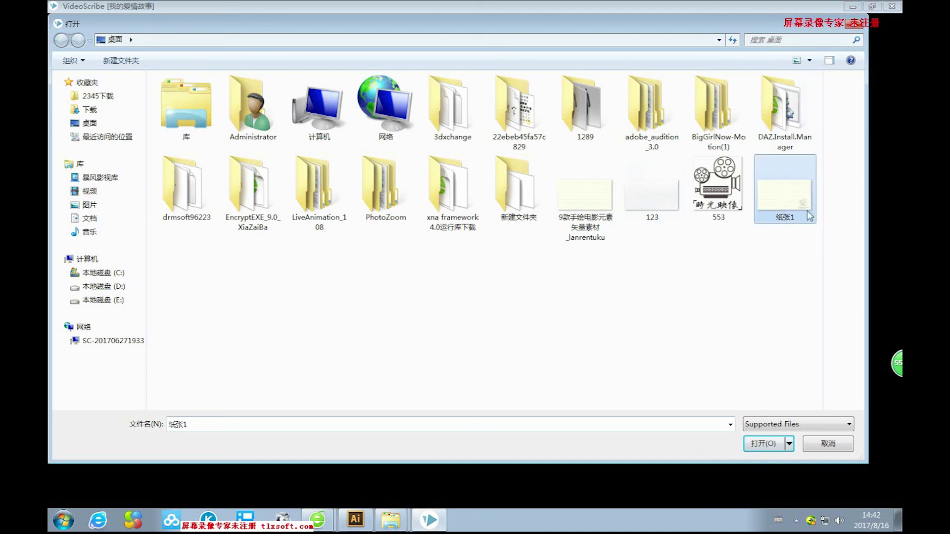
{"action": "left_click", "coordinate": [763, 443]}
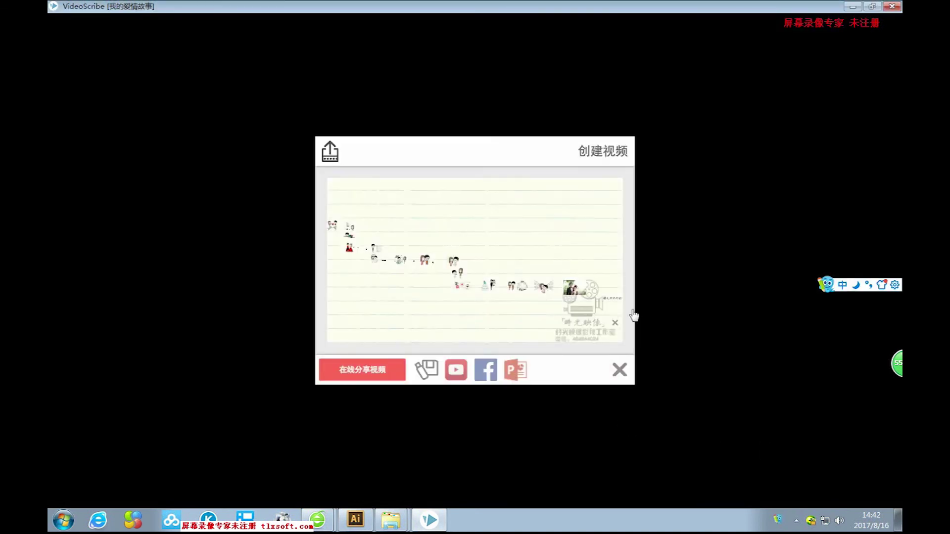
{"action": "left_click", "coordinate": [620, 379]}
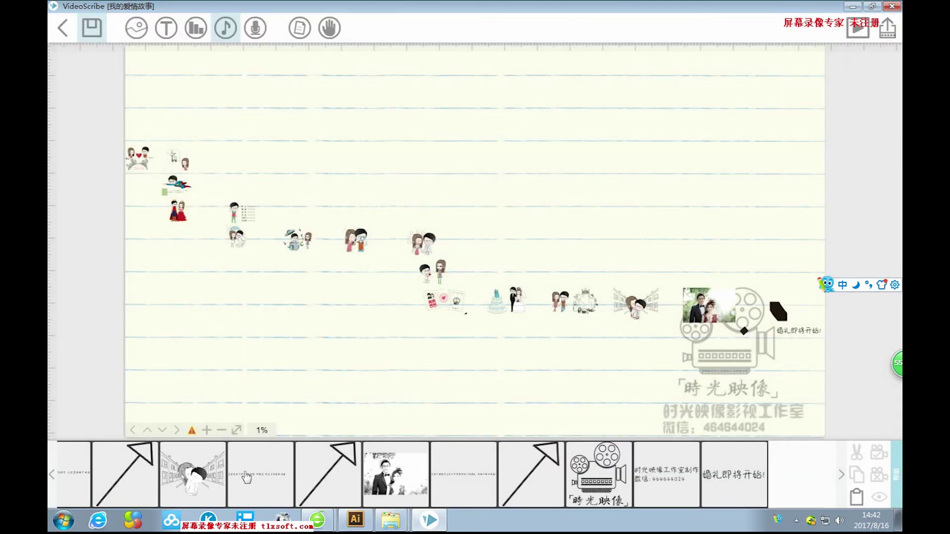
Preview the animation from the hugging-couple scene, then bring up the create-video window.
{"action": "left_click", "coordinate": [198, 477]}
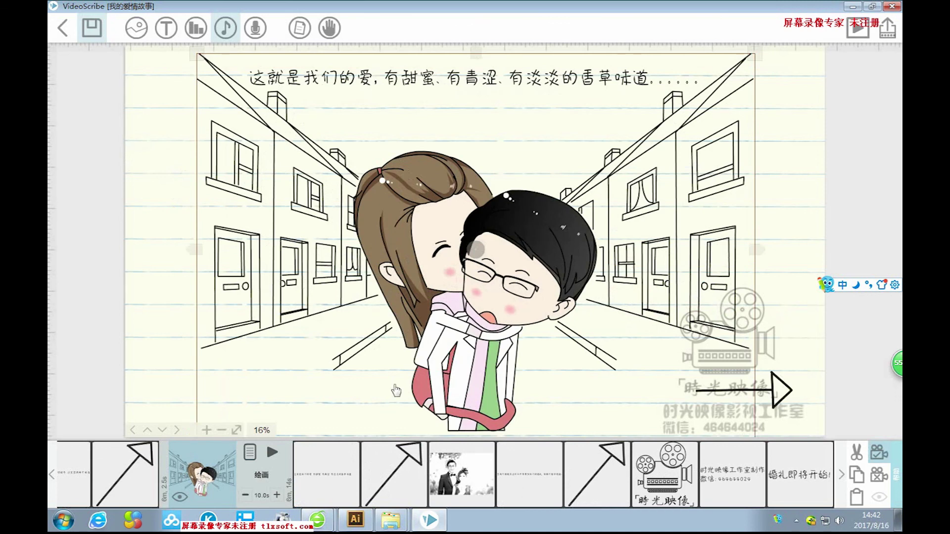
{"action": "left_click", "coordinate": [272, 451]}
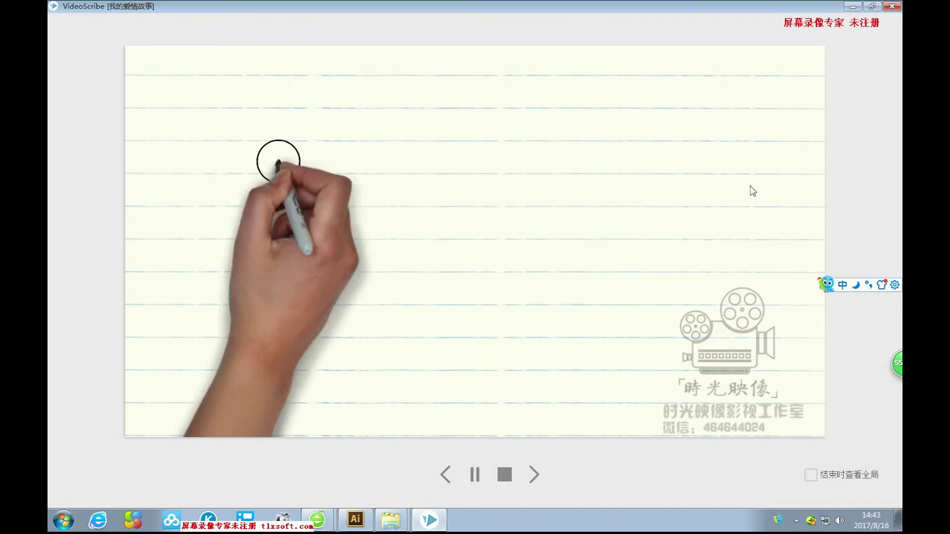
{"action": "left_click", "coordinate": [506, 475]}
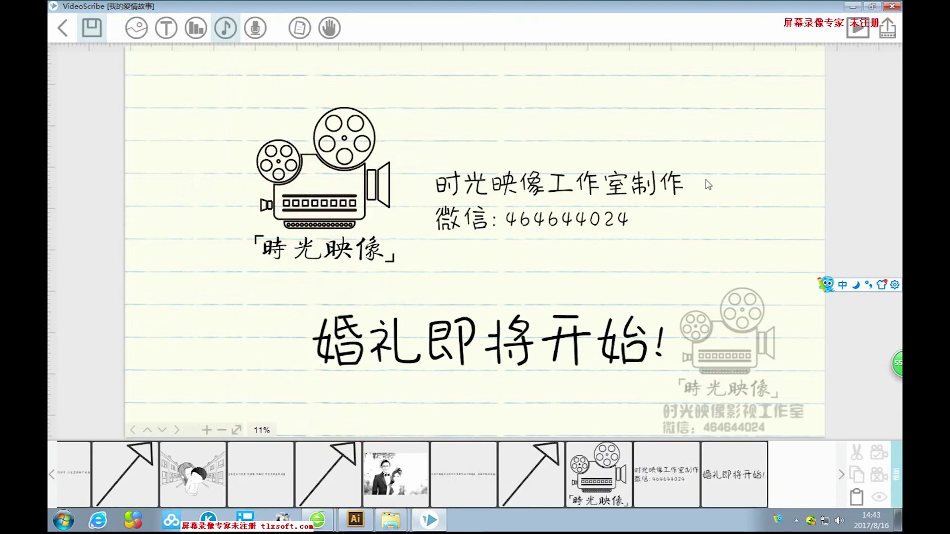
{"action": "left_click", "coordinate": [888, 30]}
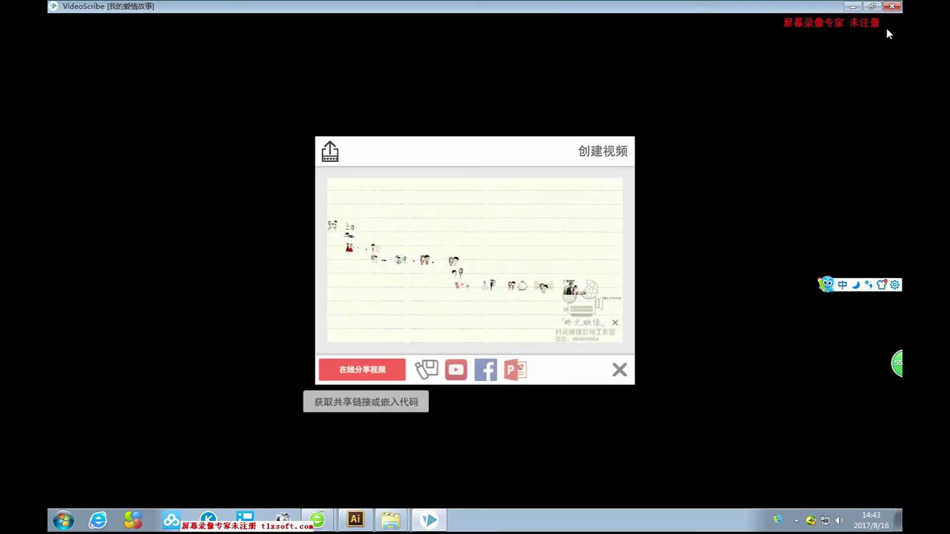